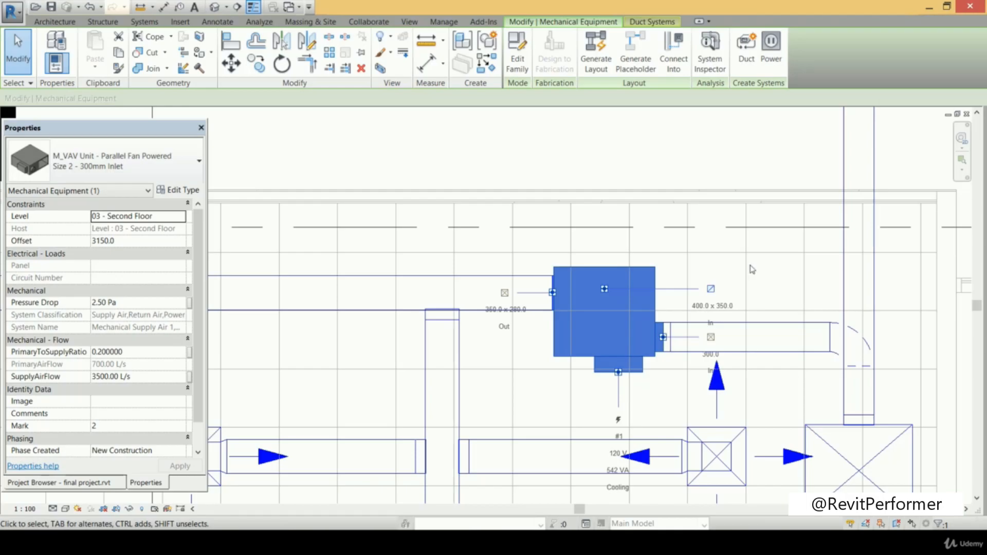
Examine the selected VAV unit's connectors and the four supply diffusers with their ducts in Instruction 302
{"action": "scroll", "coordinate": [752, 269], "scroll_direction": "down", "scroll_amount": 2}
{"action": "middle_click_drag", "start_coordinate": [752, 269], "coordinate": [735, 218]}
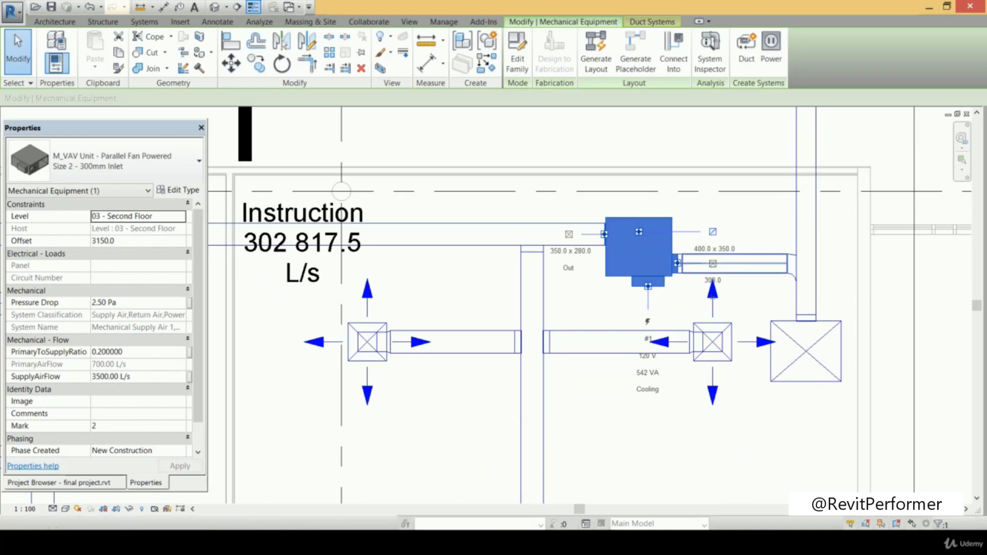
{"action": "scroll", "coordinate": [763, 318], "scroll_direction": "up", "scroll_amount": 1}
{"action": "middle_click_drag", "start_coordinate": [764, 318], "coordinate": [678, 287]}
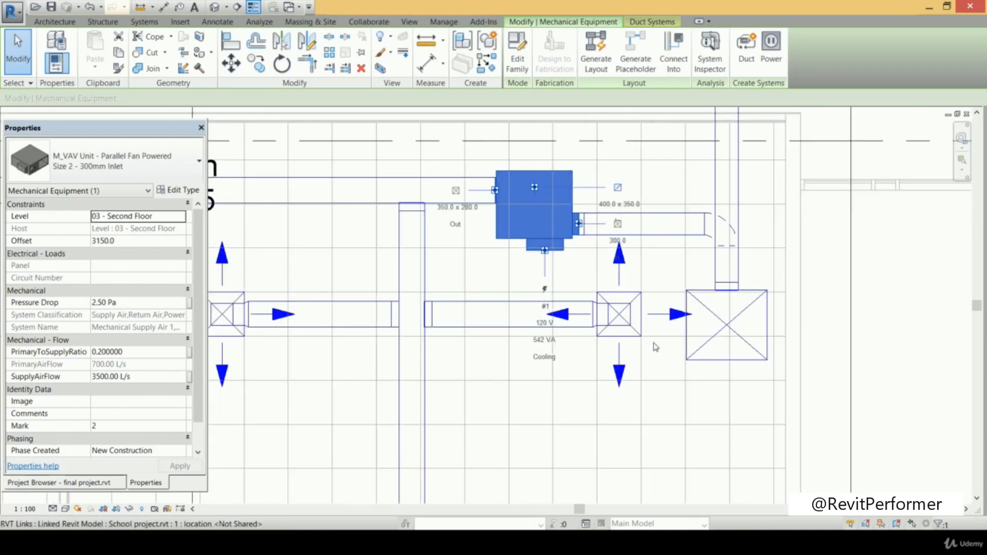
{"action": "scroll", "coordinate": [660, 392], "scroll_direction": "down", "scroll_amount": 2}
{"action": "middle_click_drag", "start_coordinate": [568, 312], "coordinate": [598, 191]}
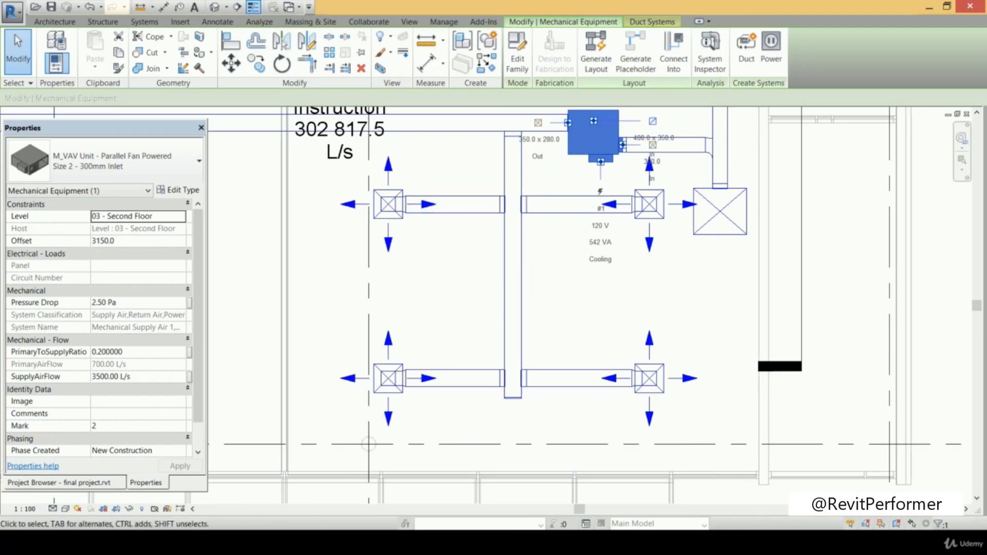
{"action": "middle_click_drag", "start_coordinate": [663, 259], "coordinate": [641, 292]}
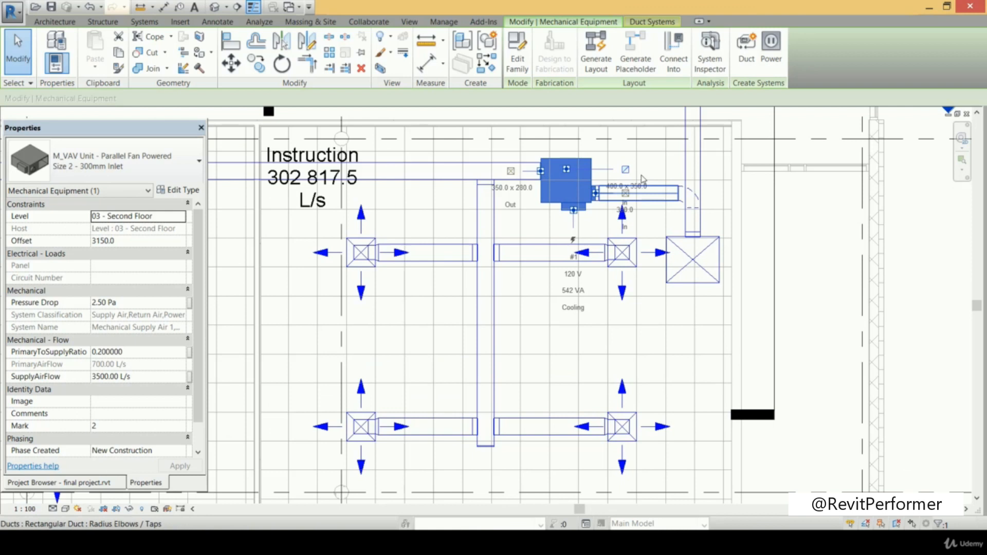
{"action": "scroll", "coordinate": [633, 175], "scroll_direction": "up", "scroll_amount": 1}
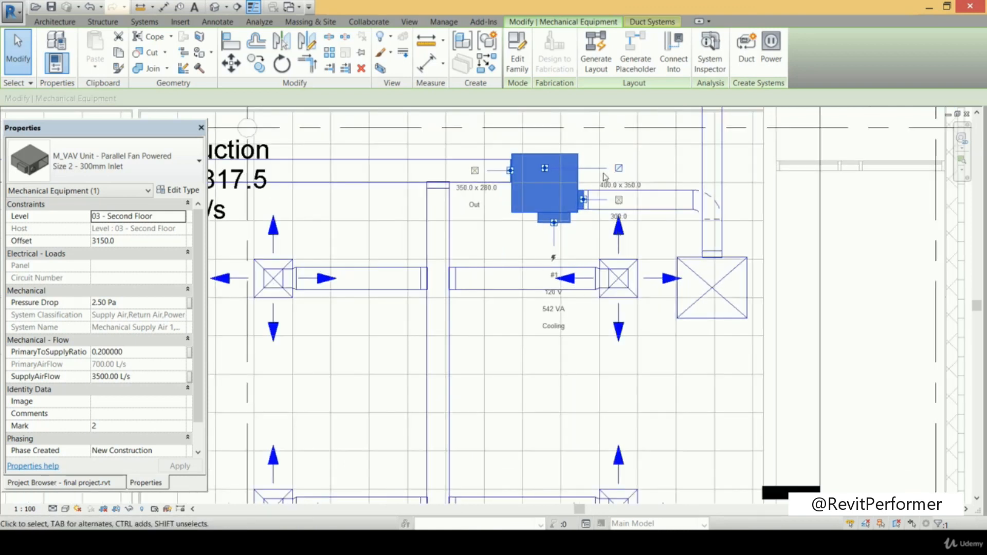
{"action": "scroll", "coordinate": [635, 162], "scroll_direction": "up", "scroll_amount": 1}
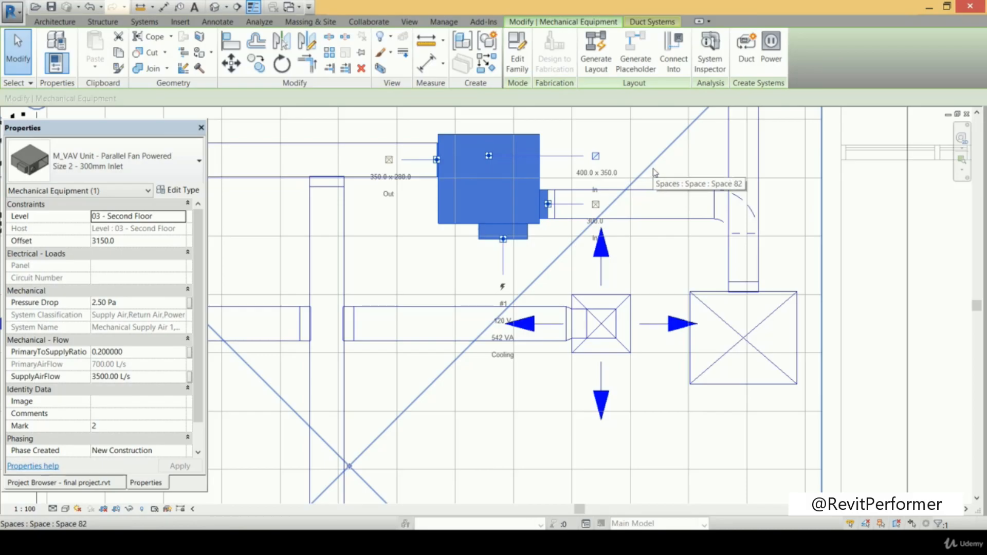
{"action": "scroll", "coordinate": [655, 172], "scroll_direction": "down", "scroll_amount": 2}
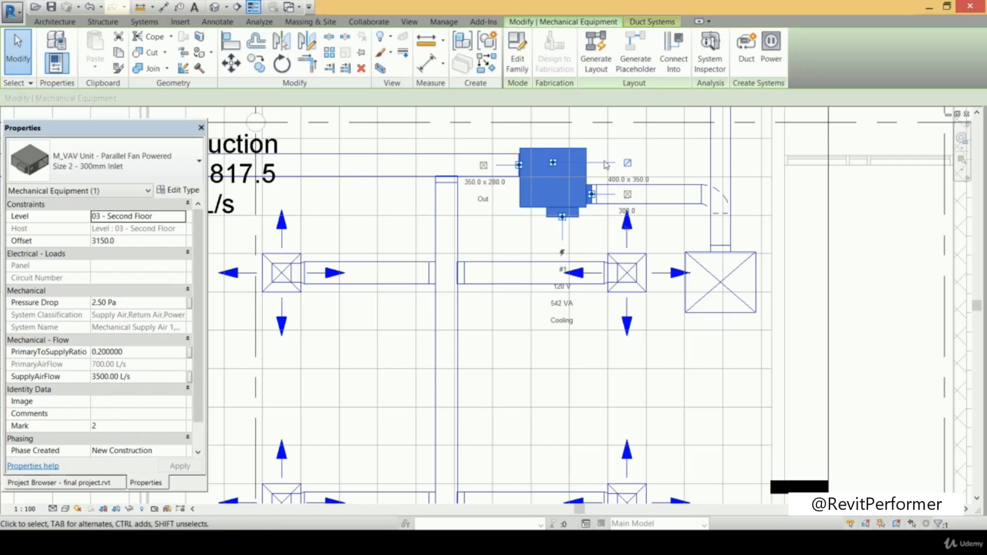
{"action": "scroll", "coordinate": [631, 164], "scroll_direction": "down", "scroll_amount": 2}
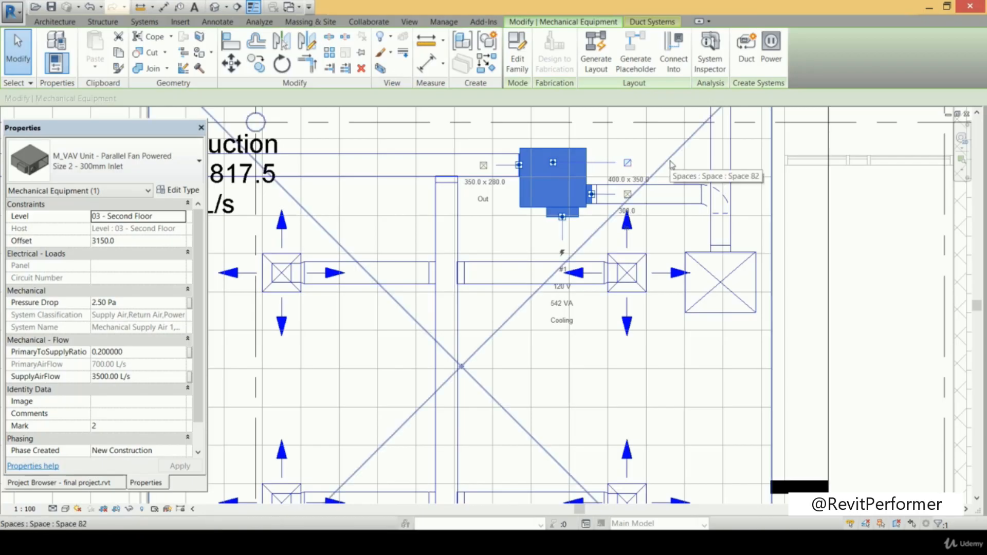
Compare the diffuser and duct layouts of the neighbouring Instruction rooms with the one in Instruction 302
{"action": "middle_click_drag", "start_coordinate": [668, 163], "coordinate": [665, 142]}
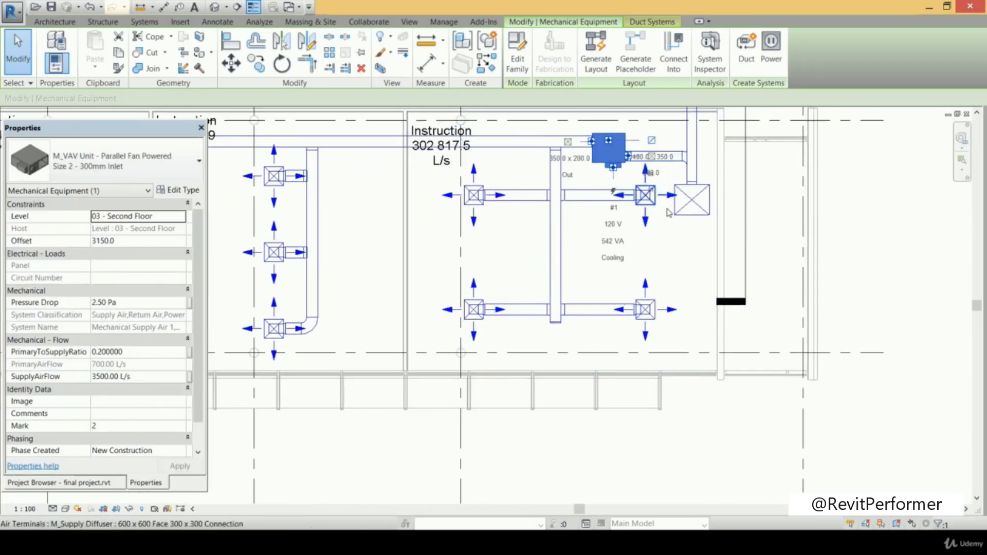
{"action": "scroll", "coordinate": [782, 352], "scroll_direction": "down", "scroll_amount": 2}
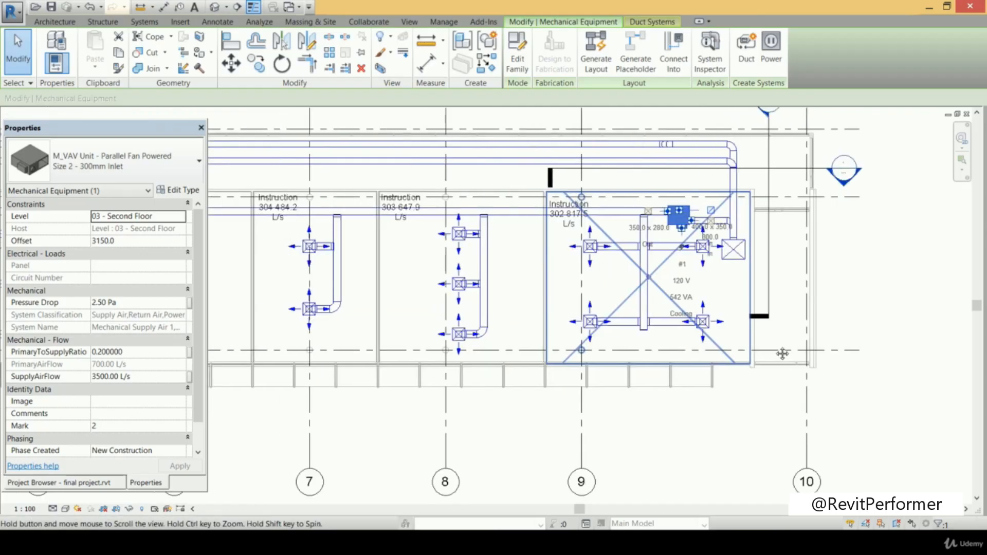
{"action": "middle_click_drag", "start_coordinate": [317, 346], "coordinate": [498, 344]}
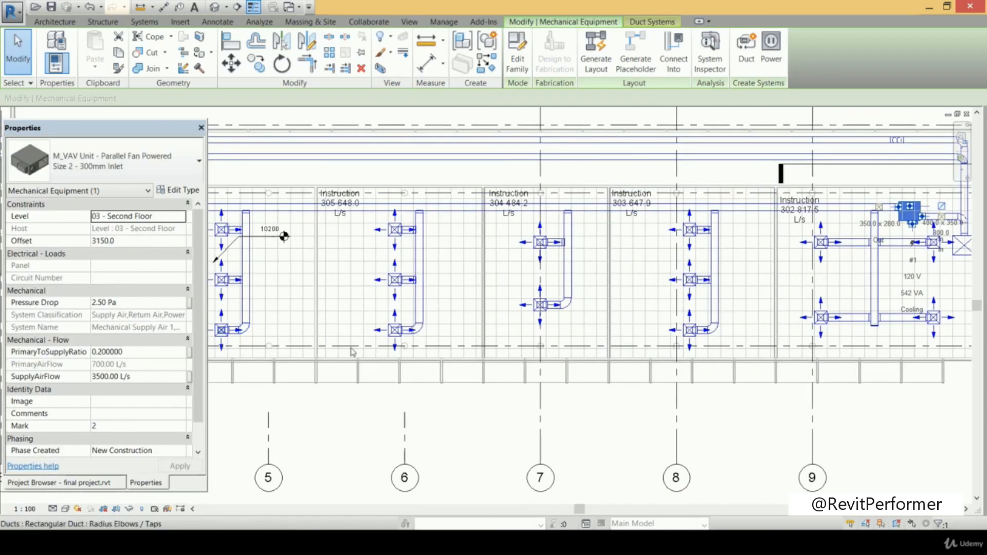
{"action": "middle_click_drag", "start_coordinate": [842, 333], "coordinate": [539, 339]}
{"action": "scroll", "coordinate": [639, 246], "scroll_direction": "up", "scroll_amount": 3}
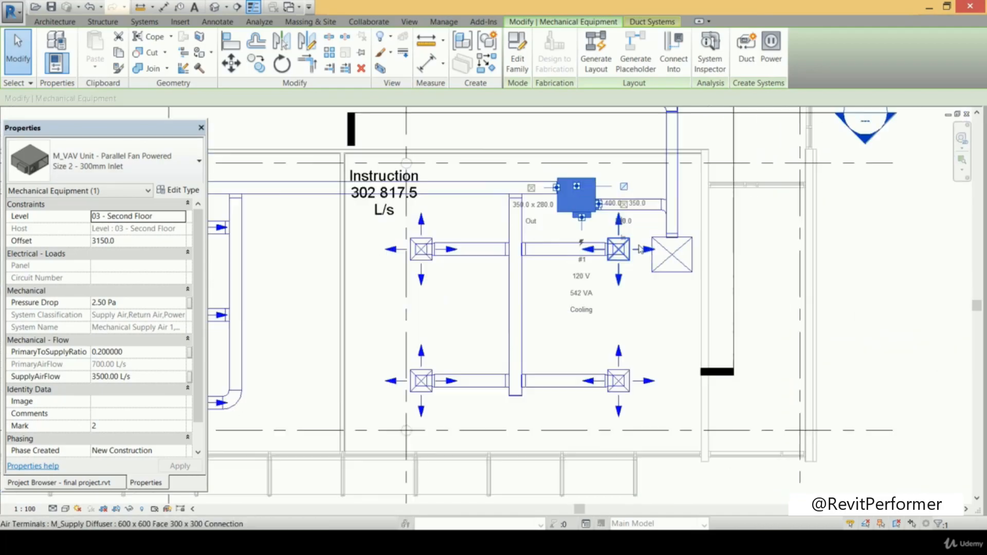
{"action": "scroll", "coordinate": [639, 249], "scroll_direction": "up", "scroll_amount": 1}
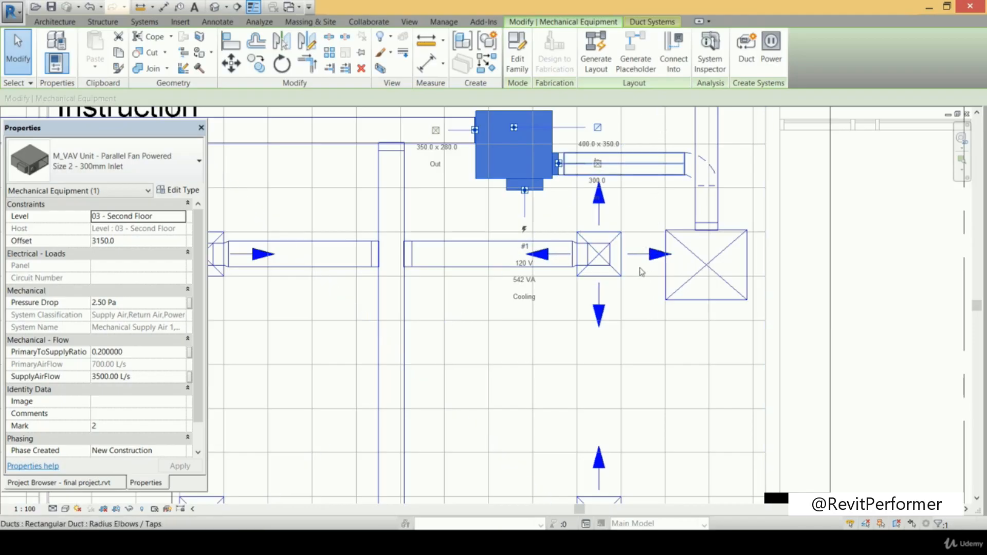
{"action": "scroll", "coordinate": [634, 267], "scroll_direction": "down", "scroll_amount": 1}
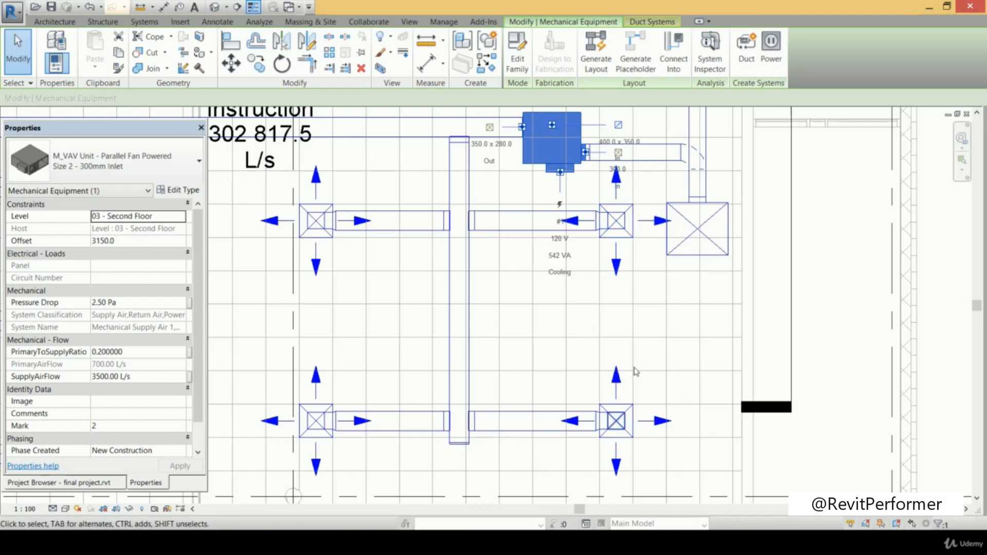
Select the upper supply diffuser nearest the shaft in Instruction 302 and save the project
{"action": "left_click", "coordinate": [642, 284]}
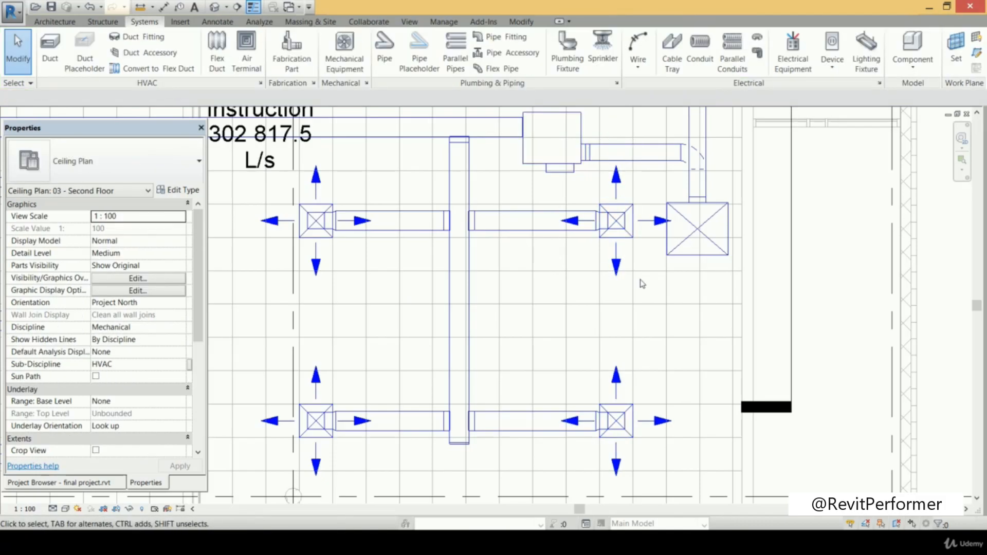
{"action": "left_click", "coordinate": [618, 254]}
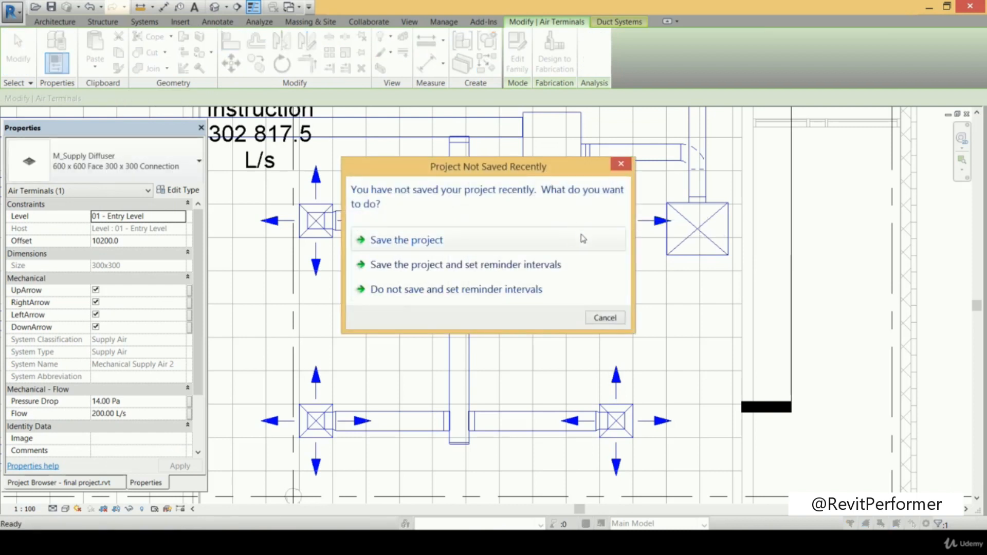
{"action": "left_click", "coordinate": [582, 238]}
Align the upper and lower shaft-side diffusers in Instruction 302 to the ceiling grid line one tile closer to the branch duct
{"action": "key", "text": "a"}
{"action": "key", "text": "l"}
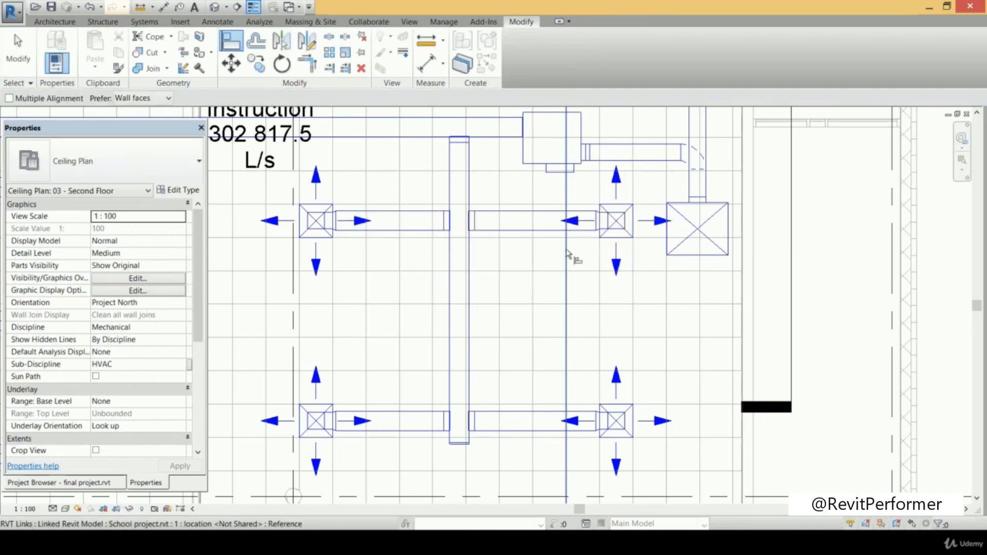
{"action": "scroll", "coordinate": [608, 239], "scroll_direction": "up", "scroll_amount": 3}
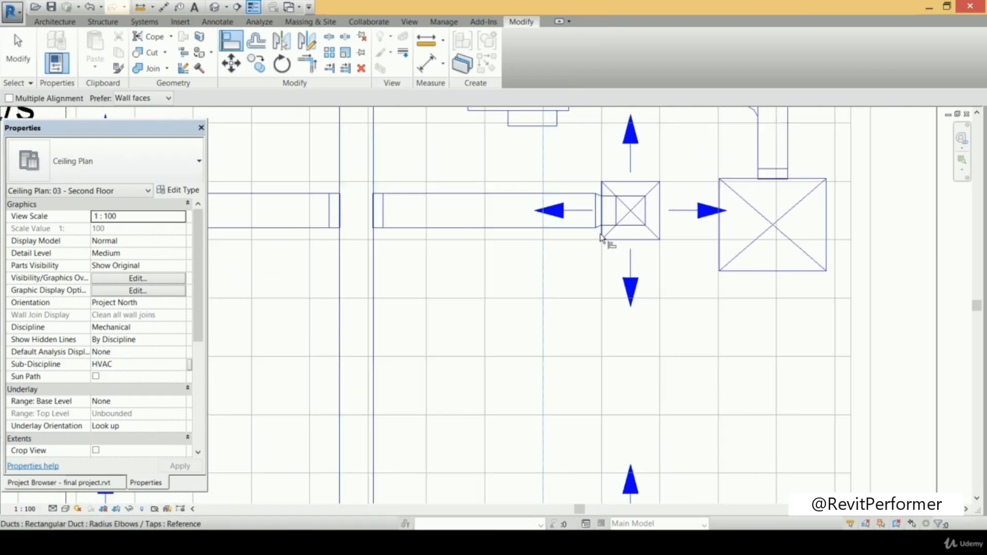
{"action": "scroll", "coordinate": [600, 238], "scroll_direction": "up", "scroll_amount": 2}
{"action": "scroll", "coordinate": [605, 238], "scroll_direction": "down", "scroll_amount": 5}
{"action": "middle_click_drag", "start_coordinate": [520, 280], "coordinate": [619, 127]}
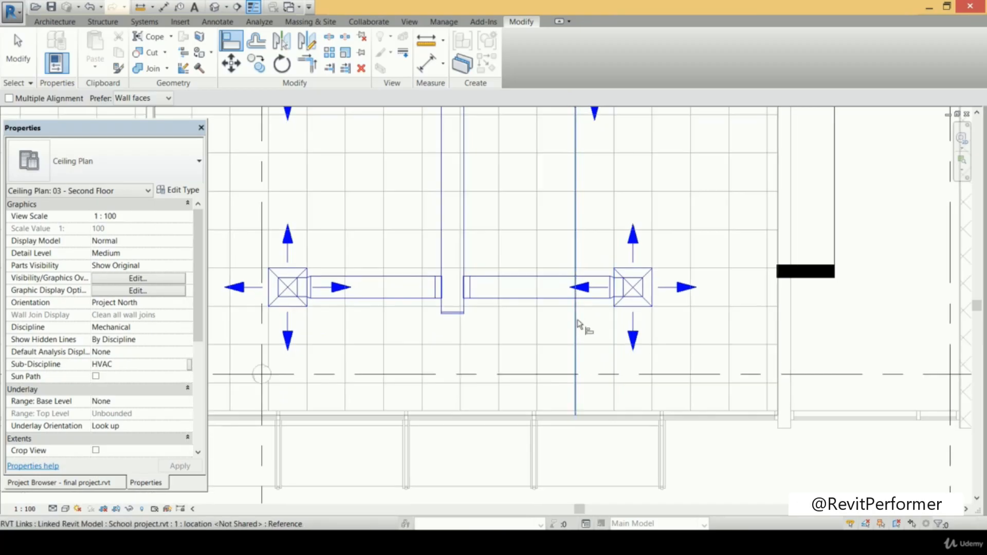
{"action": "scroll", "coordinate": [608, 331], "scroll_direction": "up", "scroll_amount": 2}
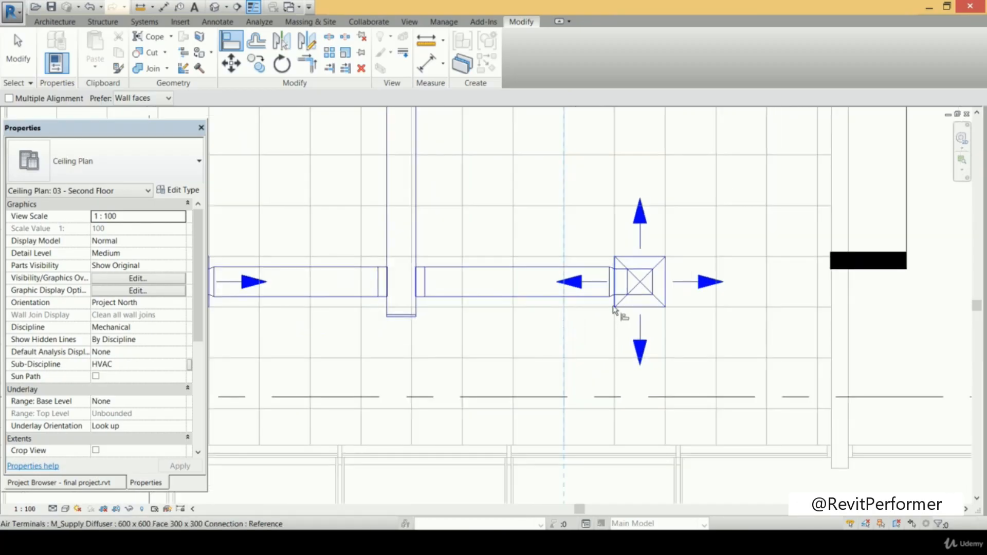
{"action": "left_click", "coordinate": [615, 309]}
{"action": "scroll", "coordinate": [631, 266], "scroll_direction": "down", "scroll_amount": 3}
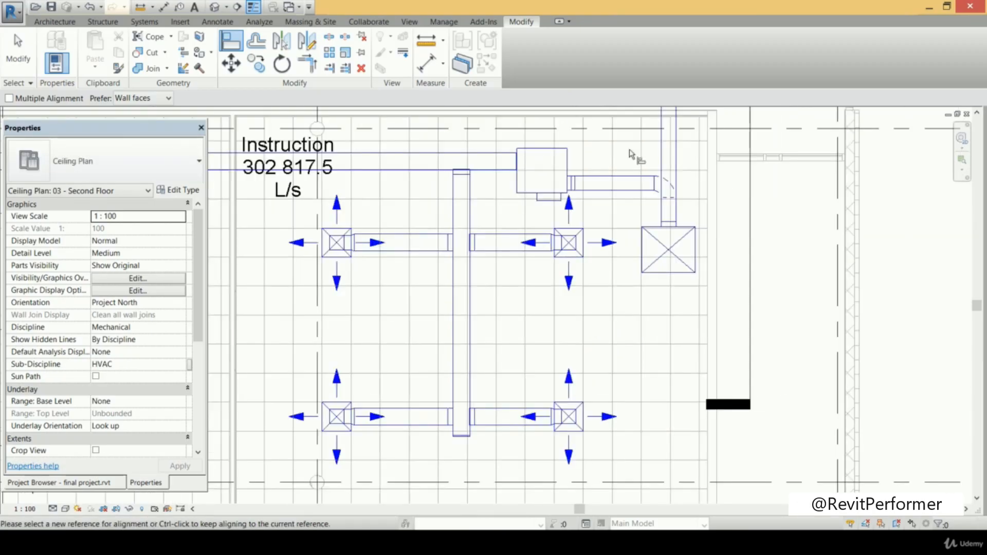
{"action": "key", "text": "Escape"}
Draw a 900 mm long return air duct from the VAV unit's 400 x 350 inlet connector toward the shaft
{"action": "left_click", "coordinate": [534, 193]}
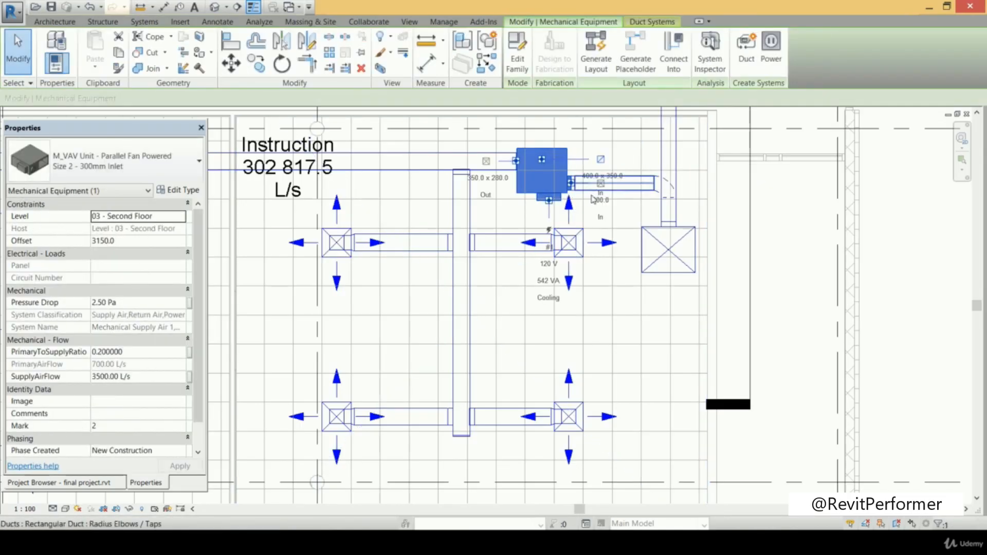
{"action": "left_click", "coordinate": [601, 160]}
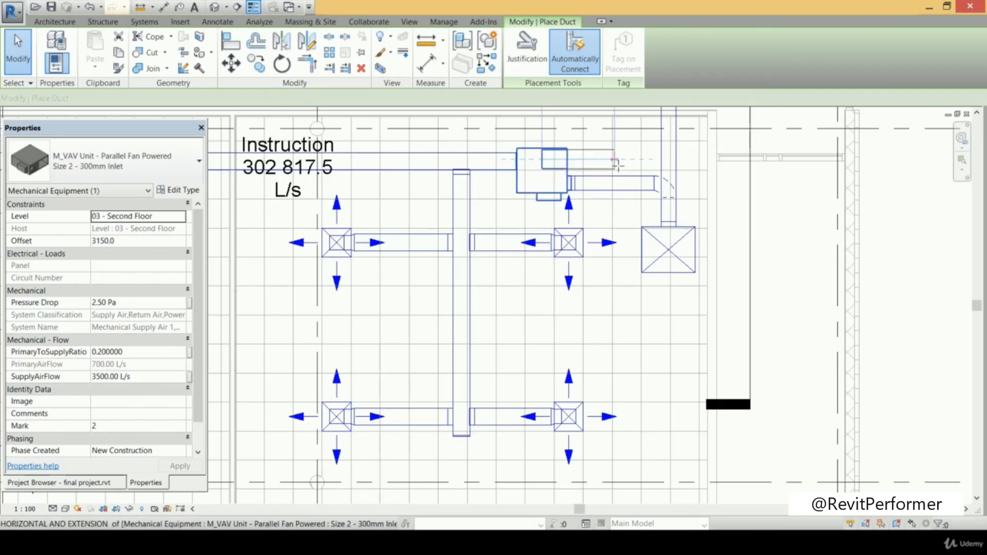
{"action": "left_click", "coordinate": [585, 163]}
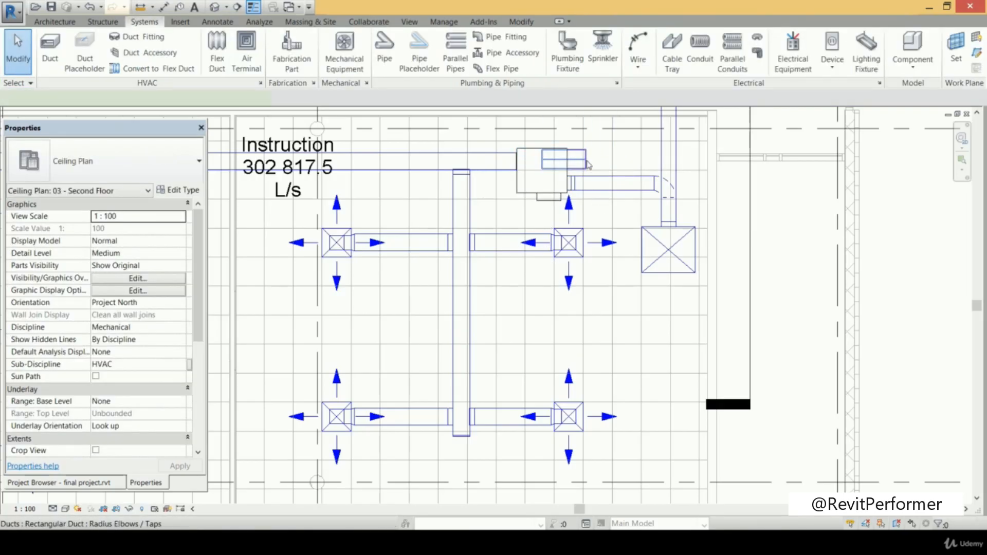
Compare the properties of the new return duct with those of the 300 x 300 supply duct below it
{"action": "left_click", "coordinate": [587, 164]}
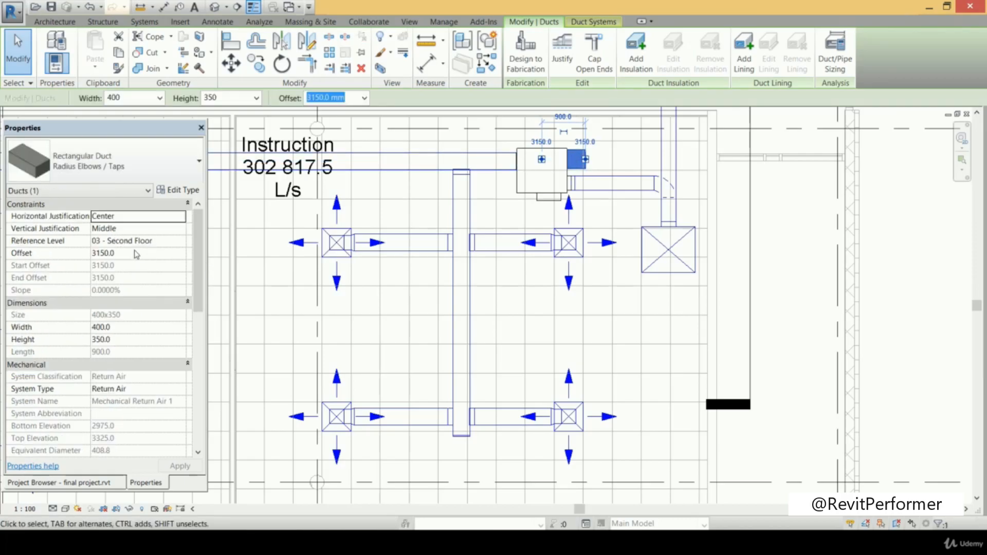
{"action": "key", "text": "Escape"}
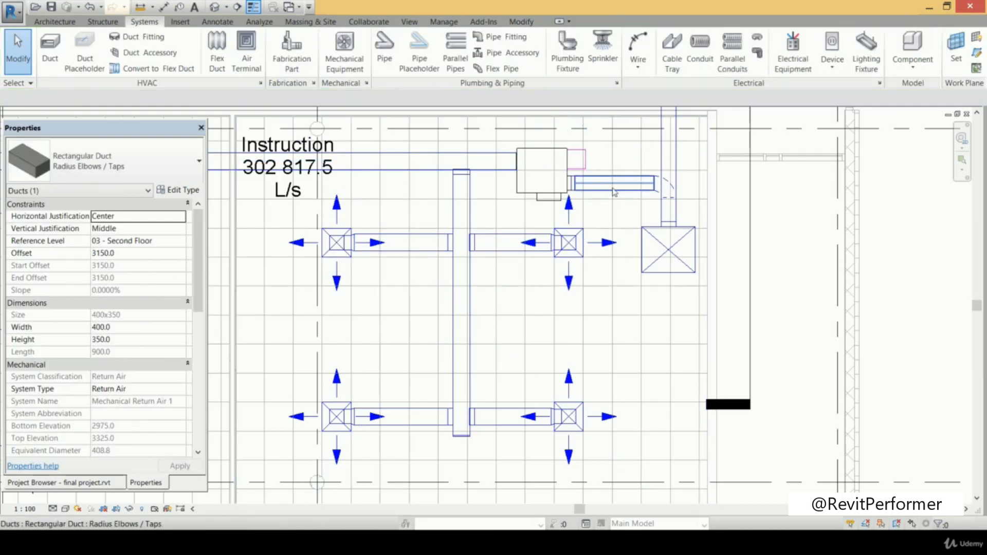
{"action": "left_click", "coordinate": [614, 192]}
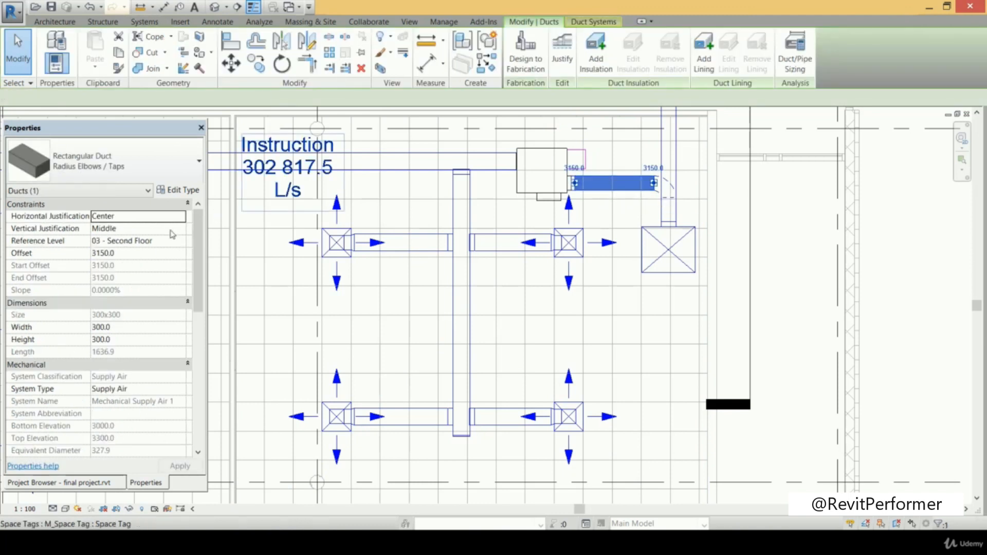
{"action": "left_click", "coordinate": [614, 159]}
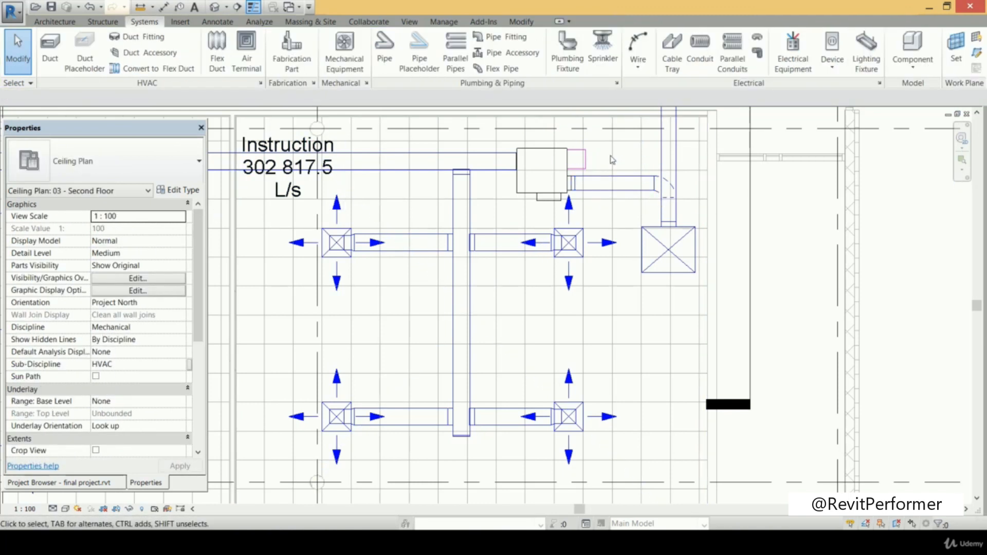
Continue the 400 x 350 return duct from its open end toward the shaft at an offset of 3550 mm
{"action": "left_click", "coordinate": [587, 168]}
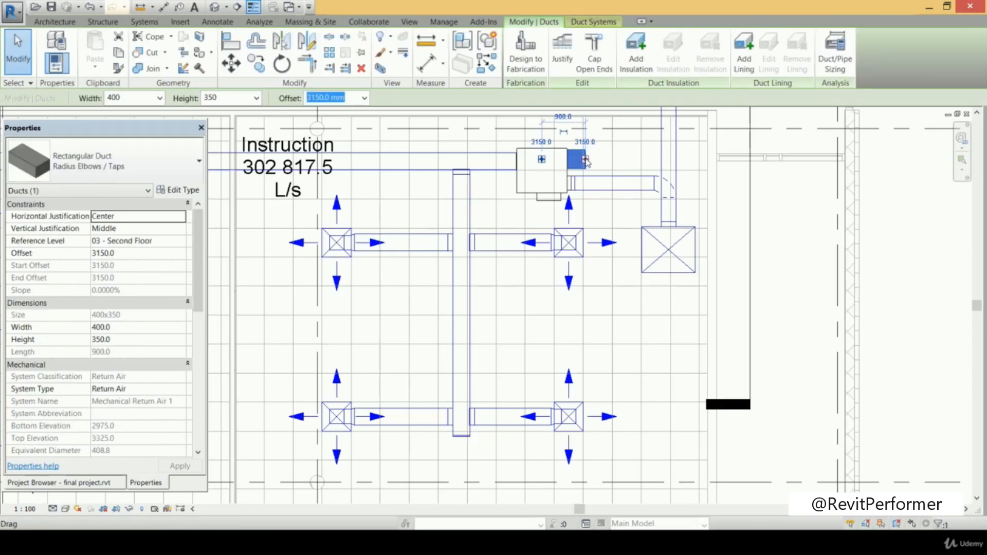
{"action": "right_click", "coordinate": [586, 159]}
{"action": "left_click", "coordinate": [632, 210]}
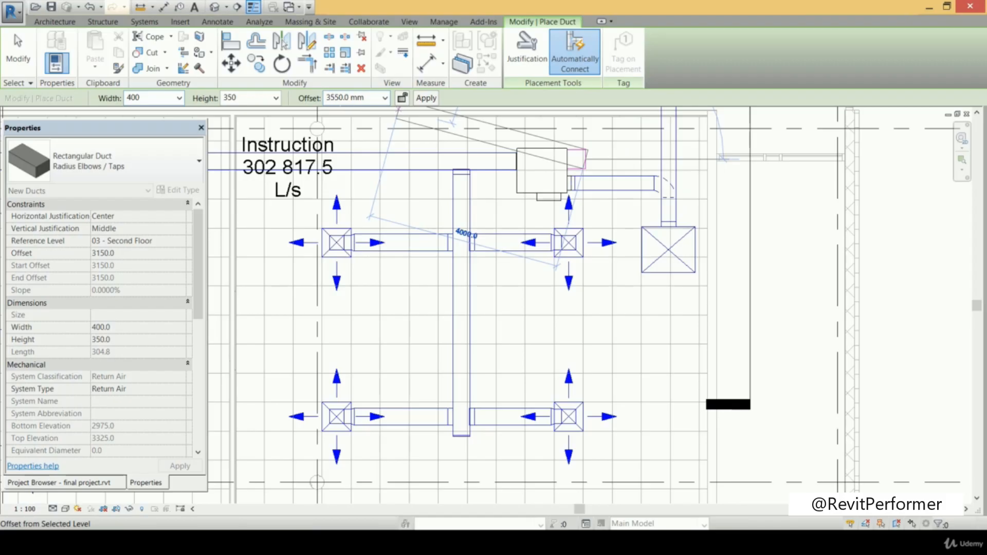
{"action": "key", "text": "Return"}
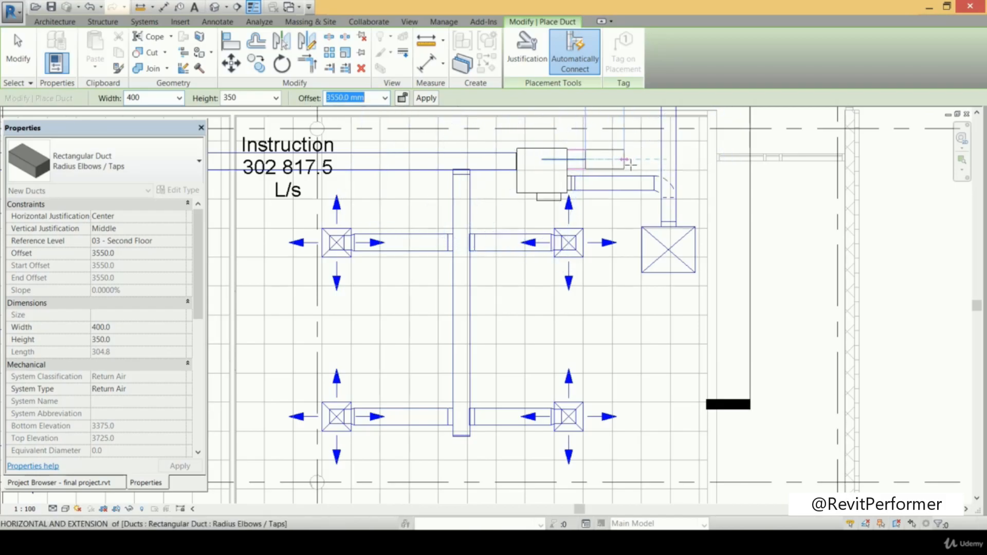
{"action": "left_click", "coordinate": [627, 160]}
{"action": "middle_click_drag", "start_coordinate": [628, 282], "coordinate": [641, 260]}
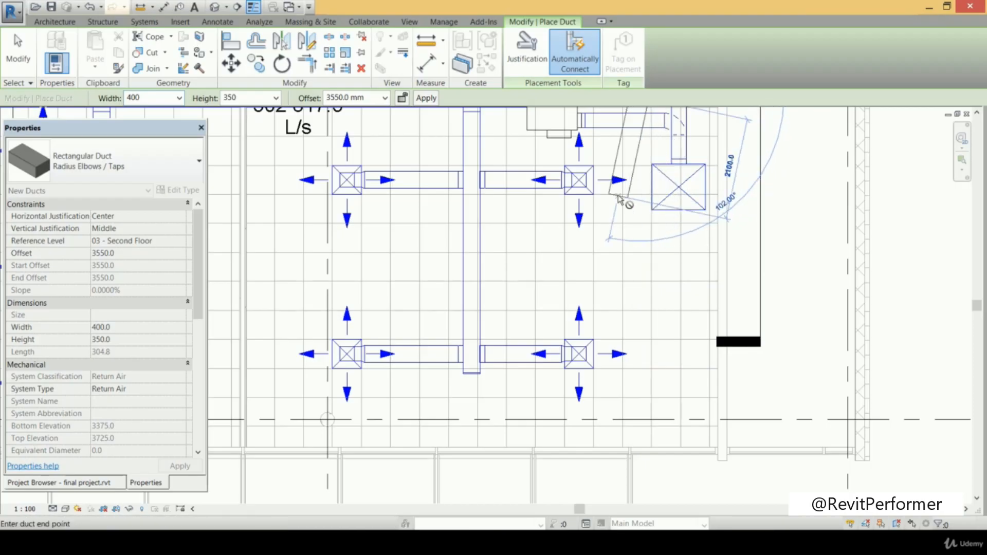
{"action": "scroll", "coordinate": [622, 199], "scroll_direction": "down", "scroll_amount": 1}
{"action": "middle_click_drag", "start_coordinate": [621, 199], "coordinate": [625, 308]}
{"action": "key", "text": "Escape"}
{"action": "scroll", "coordinate": [627, 312], "scroll_direction": "up", "scroll_amount": 1}
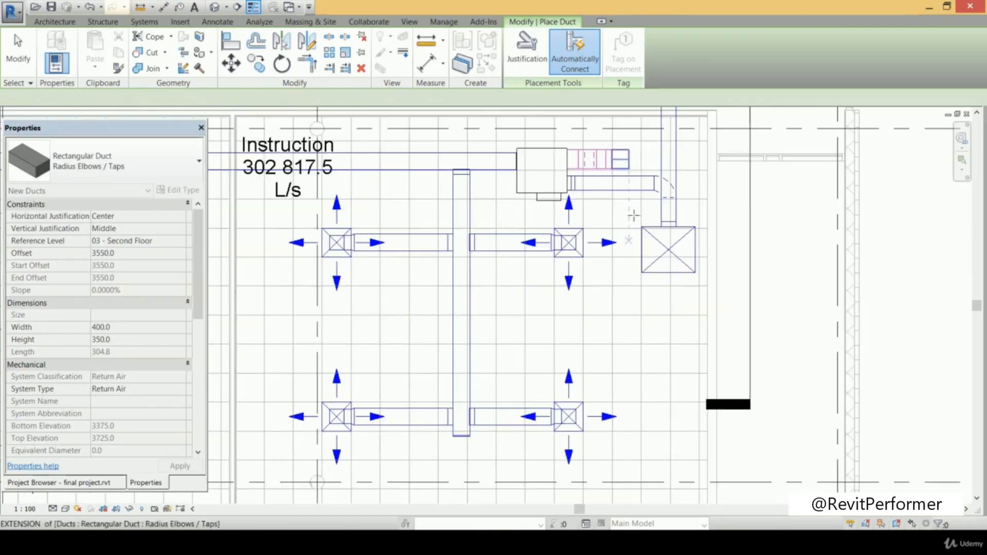
{"action": "key", "text": "Escape"}
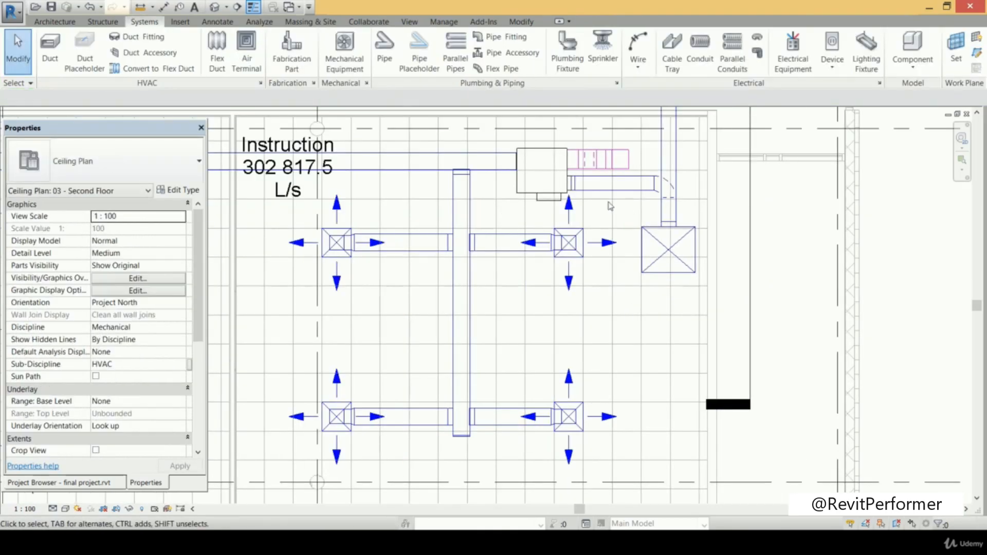
Nudge the fan powered VAV unit in Instruction 302 a short distance away from the shaft
{"action": "left_click", "coordinate": [523, 196]}
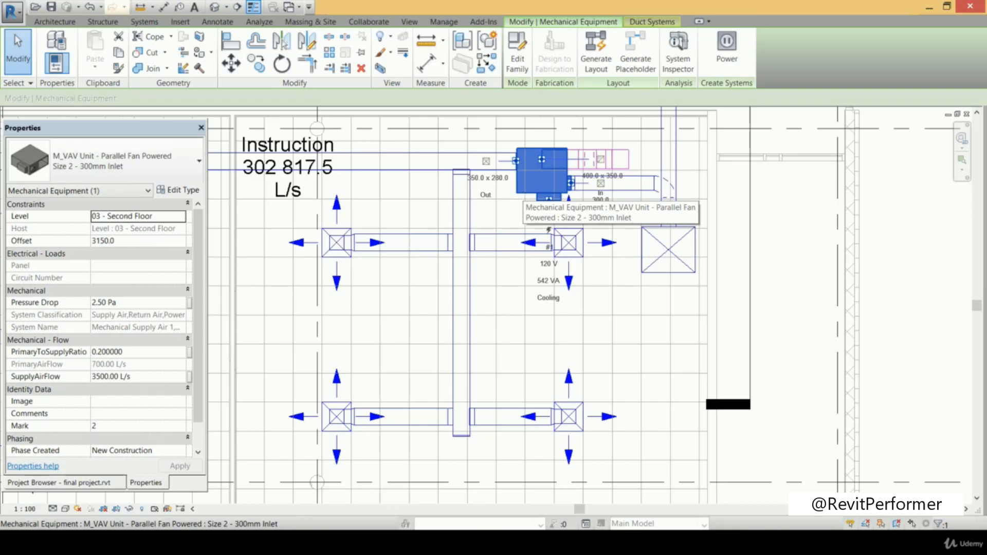
{"action": "key", "text": "Left"}
{"action": "key", "text": "Left"}
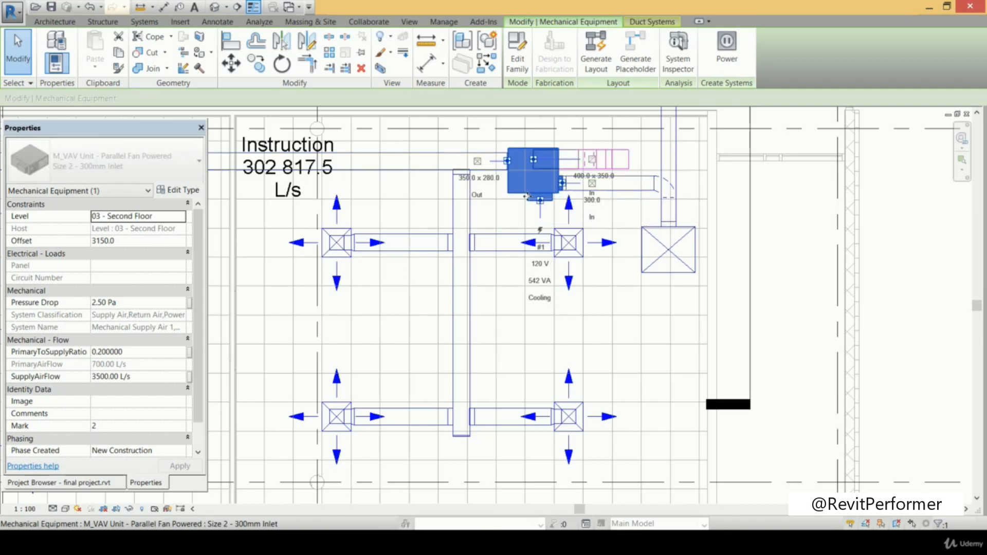
{"action": "key", "text": "Escape"}
Delete the straight 400 x 350 return duct beside the VAV unit and move the raised offset run up to the inlet stub
{"action": "left_click", "coordinate": [574, 168]}
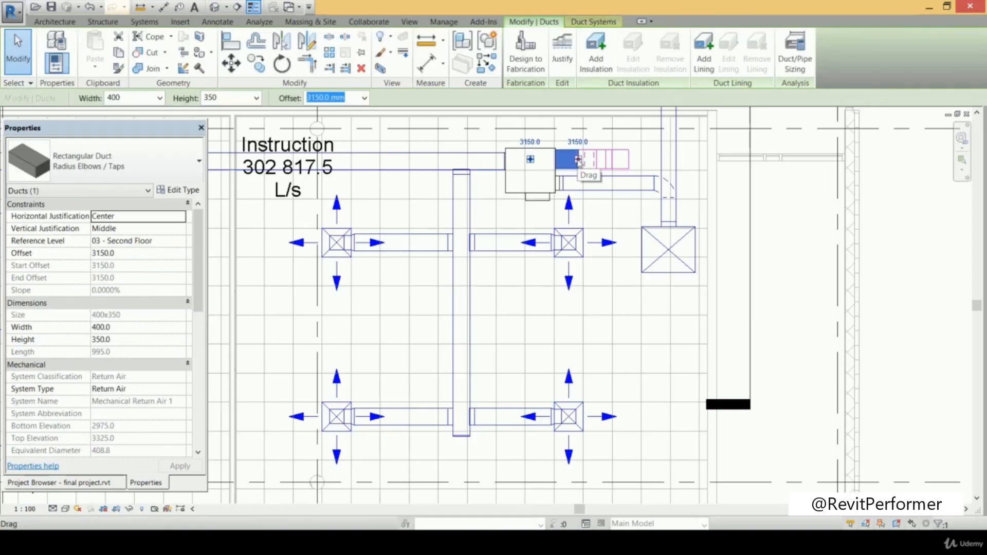
{"action": "key", "text": "Delete"}
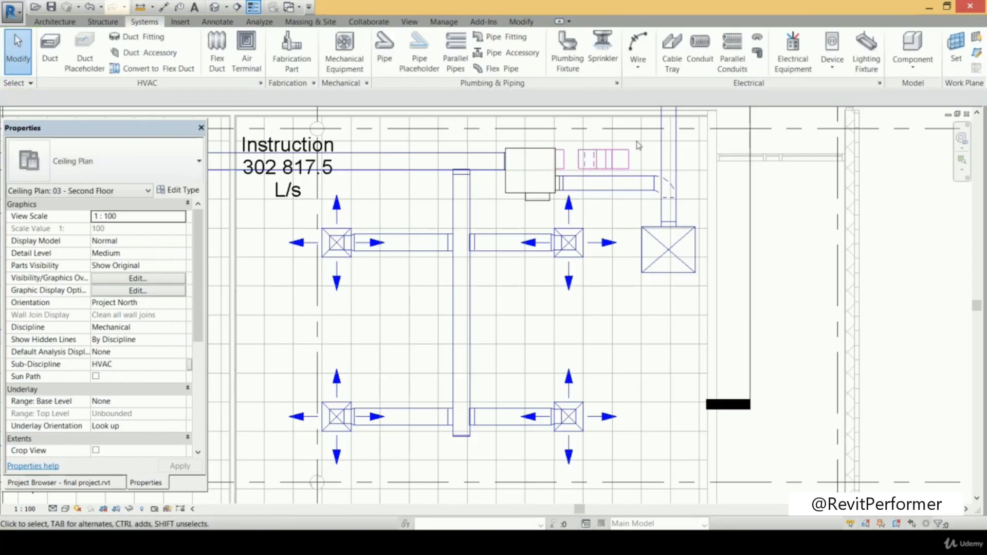
{"action": "left_click", "coordinate": [636, 175]}
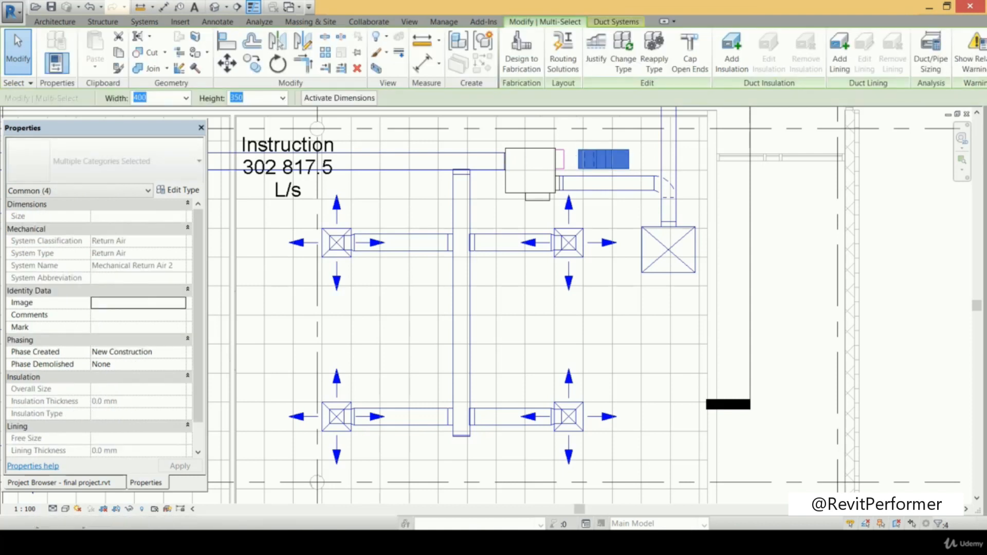
{"action": "left_click", "coordinate": [227, 64]}
{"action": "left_click", "coordinate": [582, 163]}
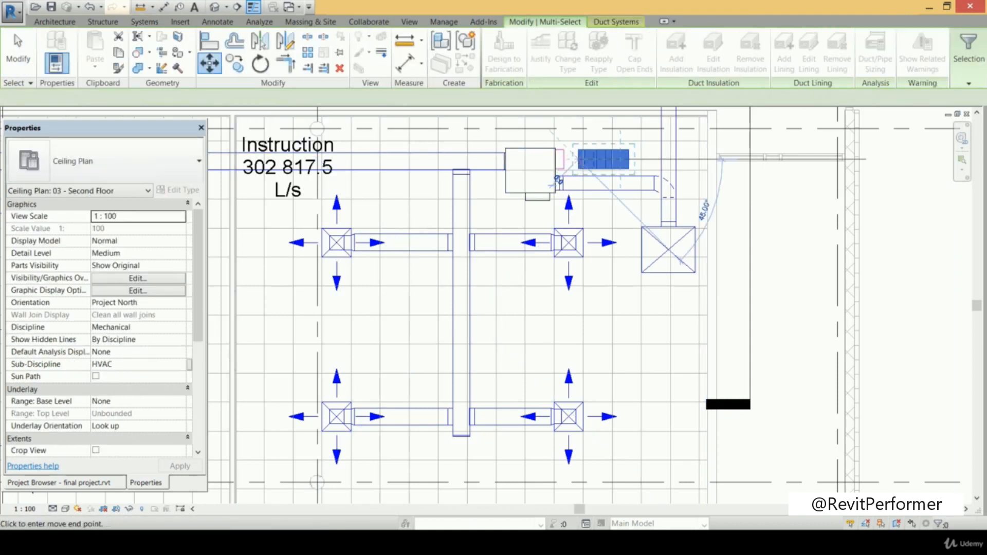
{"action": "left_click", "coordinate": [566, 160]}
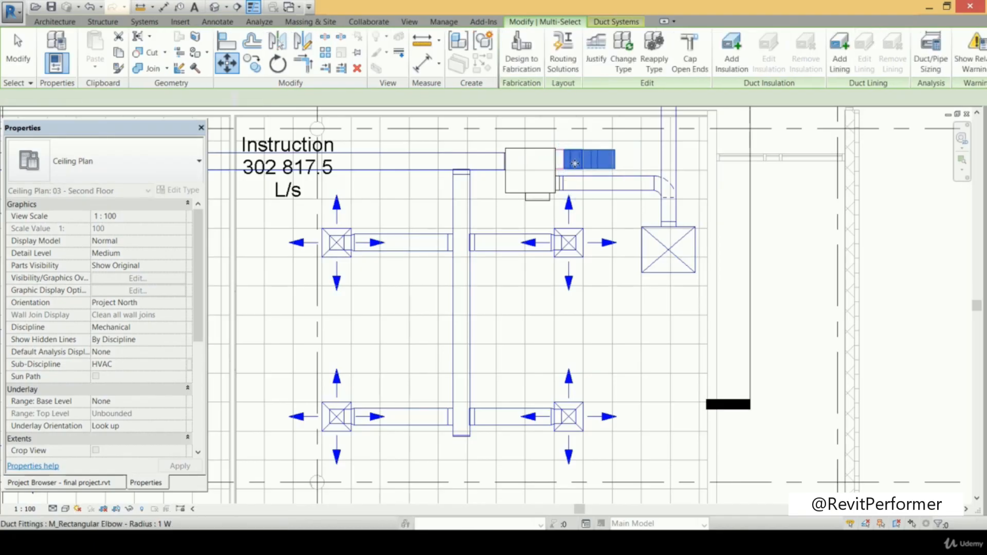
Extend the 3550 mm offset return duct toward the shaft and turn it about 6900 mm down to the exterior window wall
{"action": "left_click", "coordinate": [607, 160]}
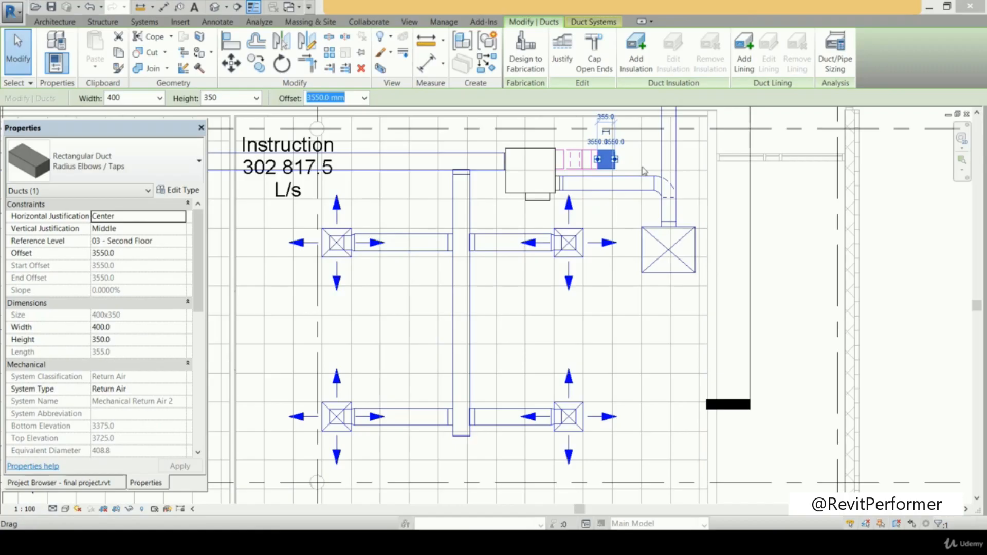
{"action": "right_click", "coordinate": [615, 160]}
{"action": "left_click", "coordinate": [643, 207]}
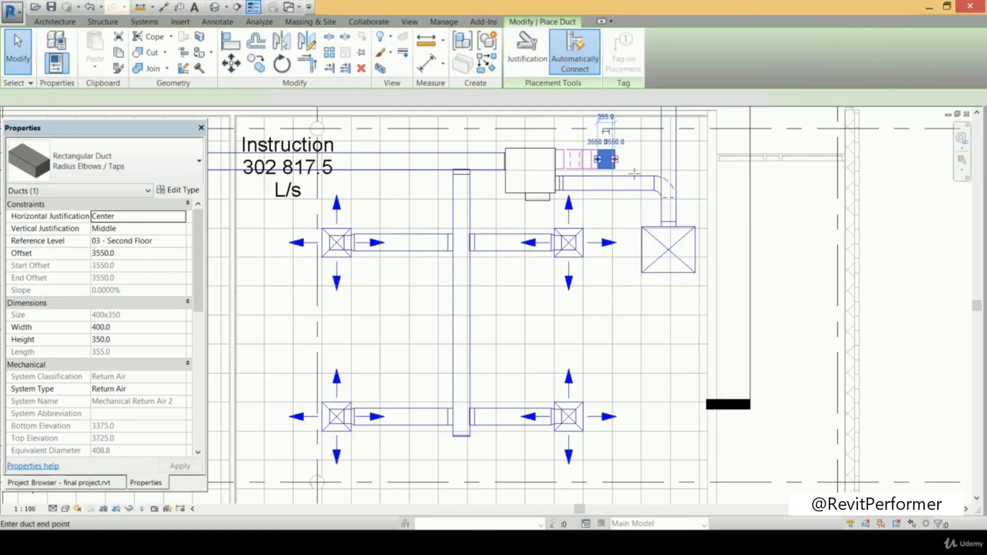
{"action": "middle_click_drag", "start_coordinate": [614, 249], "coordinate": [613, 160]}
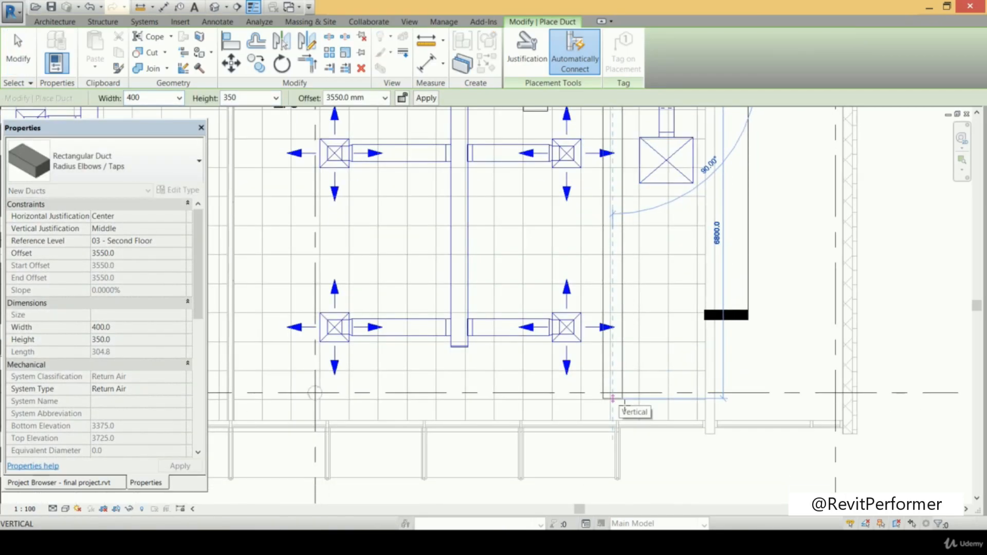
{"action": "middle_click_drag", "start_coordinate": [624, 346], "coordinate": [621, 351]}
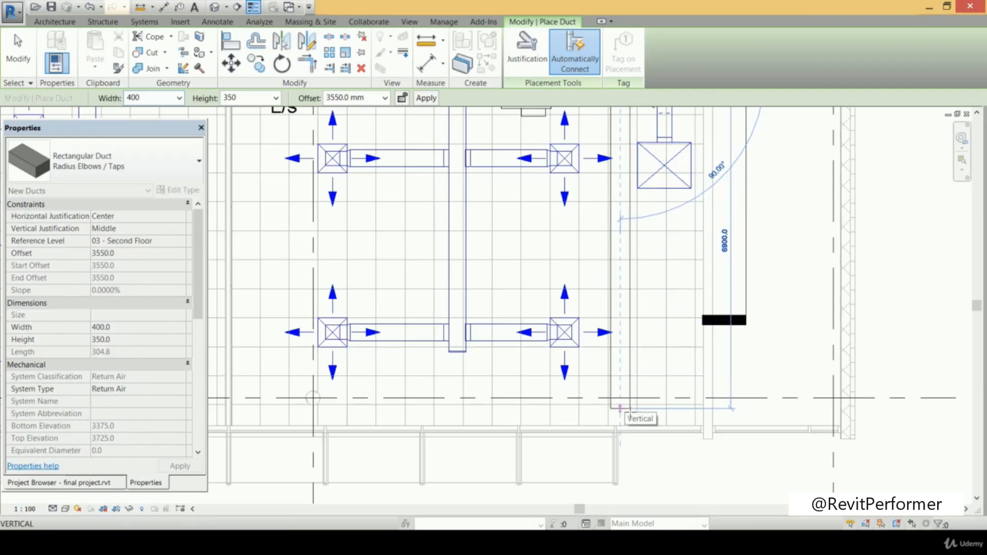
{"action": "left_click", "coordinate": [627, 410]}
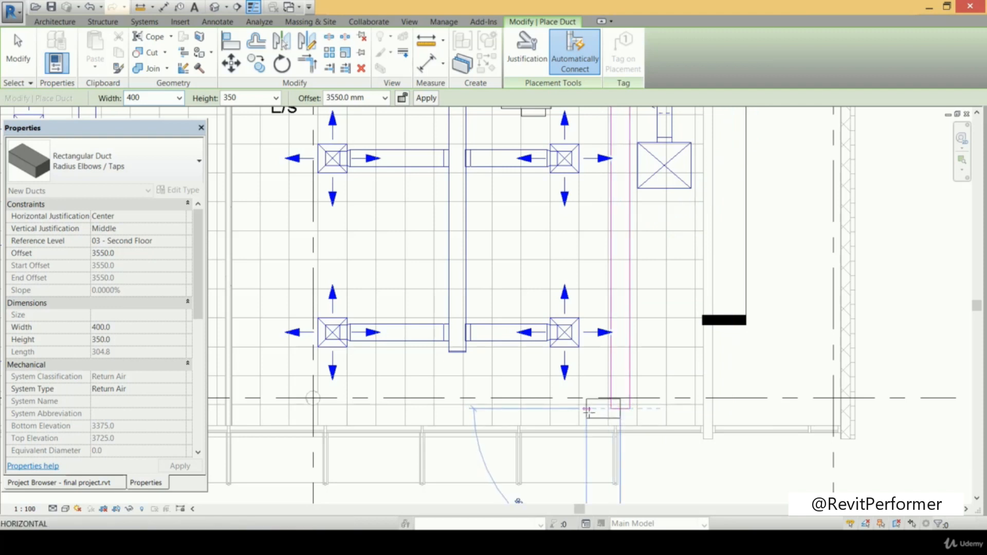
Continue the return duct about 37200 mm along the exterior wall through the Instruction rooms to near grid line 4, and end the duct run
{"action": "scroll", "coordinate": [473, 408], "scroll_direction": "down", "scroll_amount": 3}
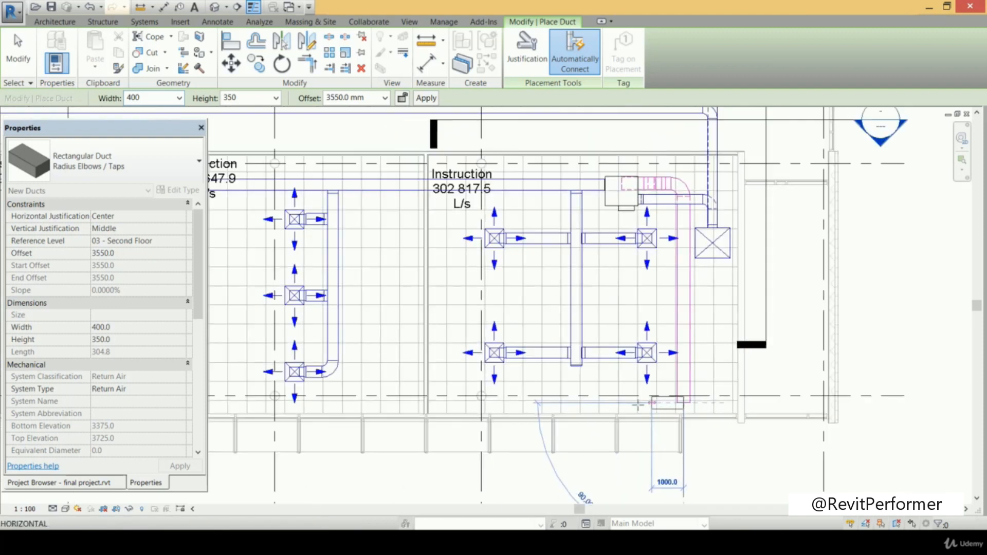
{"action": "middle_click_drag", "start_coordinate": [619, 405], "coordinate": [722, 374]}
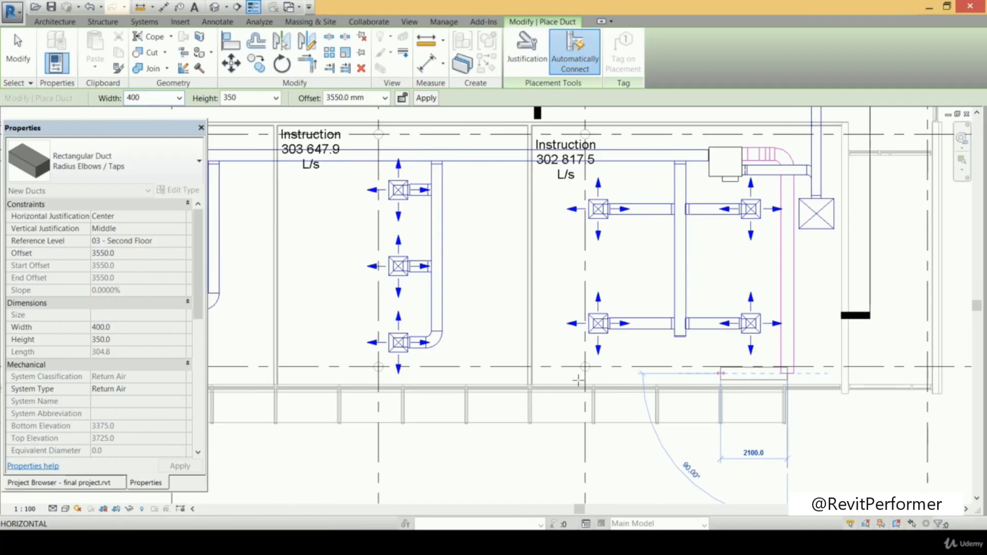
{"action": "scroll", "coordinate": [527, 381], "scroll_direction": "down", "scroll_amount": 4}
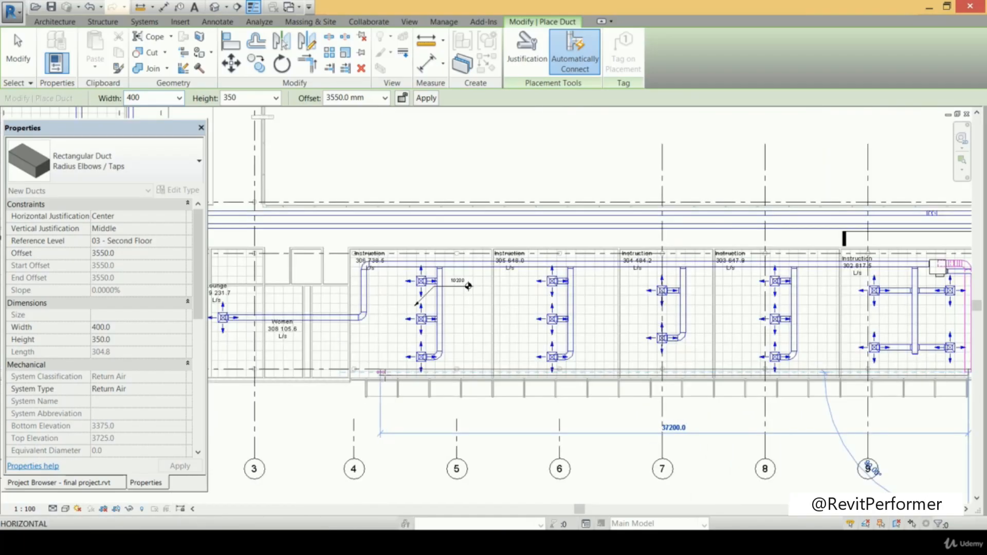
{"action": "left_click", "coordinate": [870, 469]}
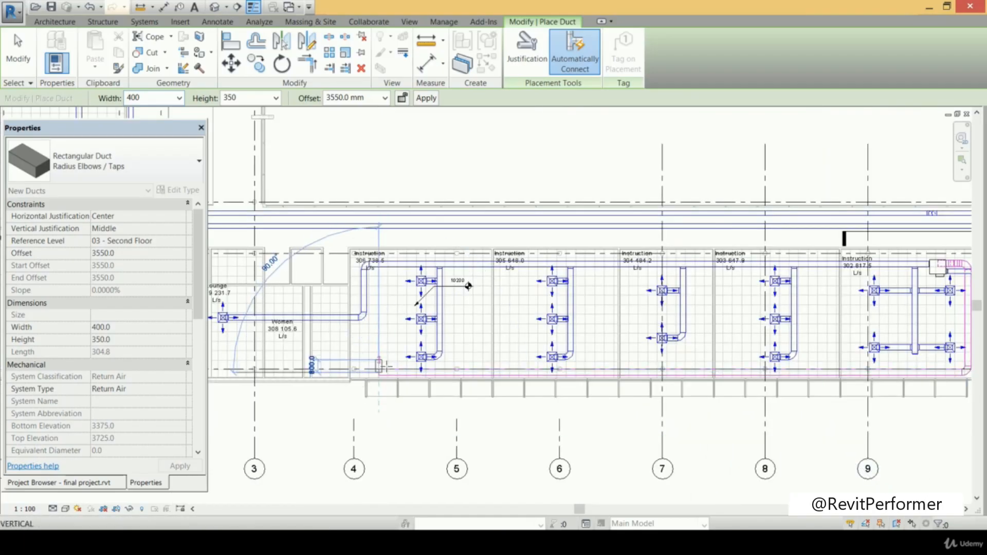
{"action": "scroll", "coordinate": [487, 361], "scroll_direction": "down", "scroll_amount": 2}
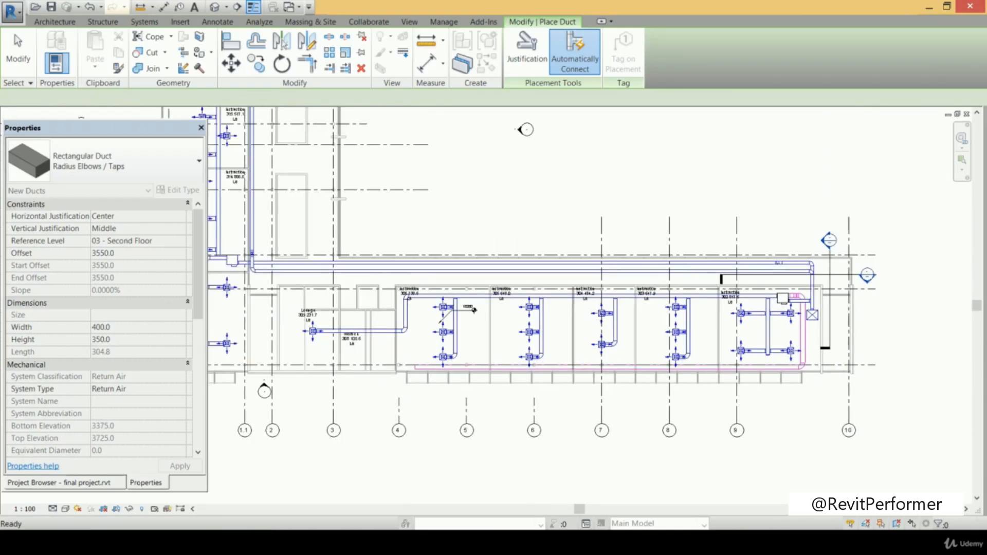
{"action": "scroll", "coordinate": [243, 289], "scroll_direction": "up", "scroll_amount": 2}
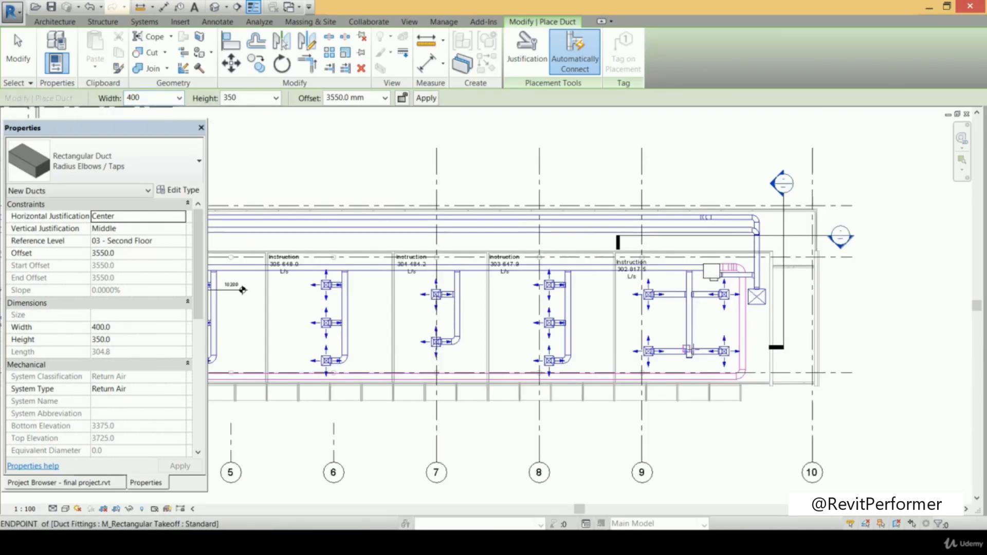
{"action": "scroll", "coordinate": [688, 342], "scroll_direction": "up", "scroll_amount": 3}
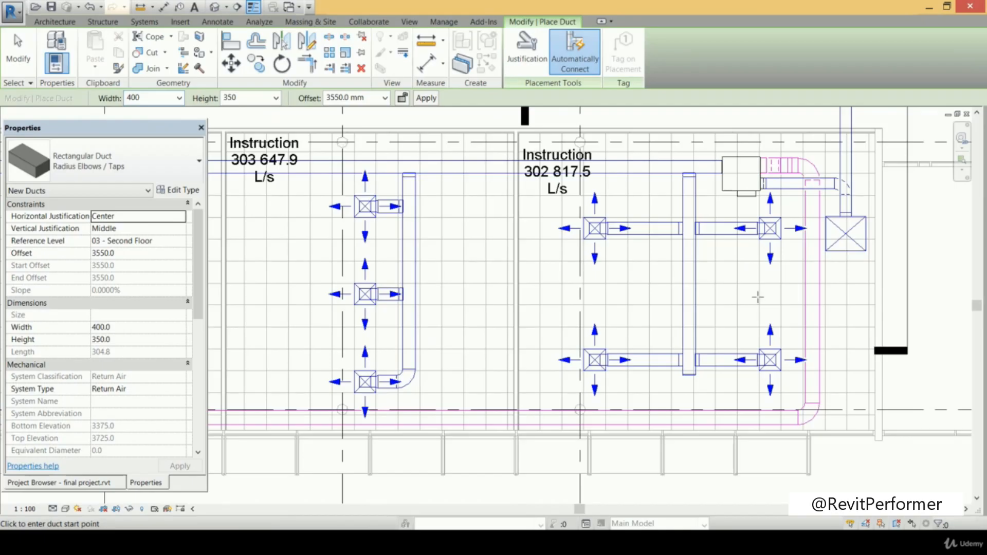
{"action": "key", "text": "Escape"}
{"action": "key", "text": "Escape"}
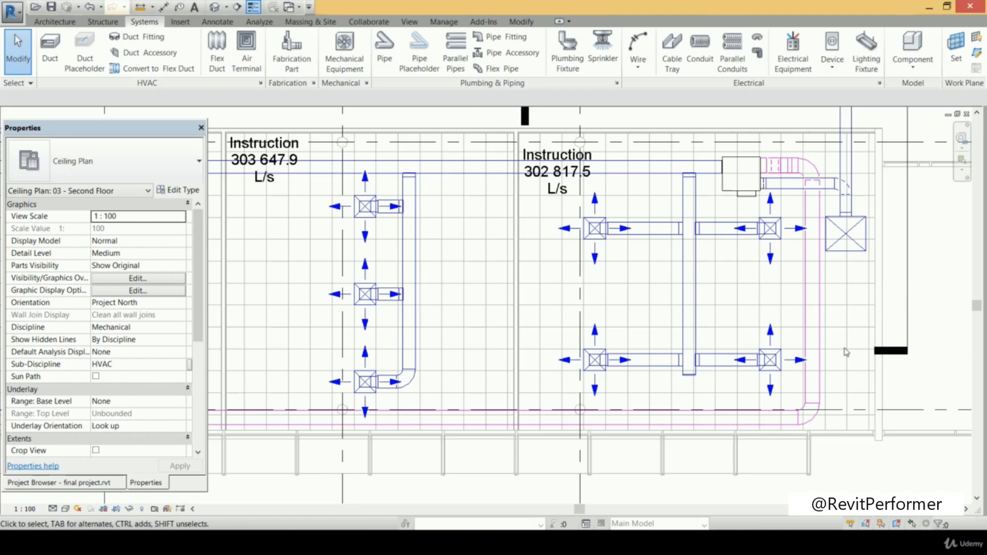
Examine in Section 2 how the raised return duct clears the supply duct and the slab, and return to the ceiling plan
{"action": "scroll", "coordinate": [839, 392], "scroll_direction": "down", "scroll_amount": 3}
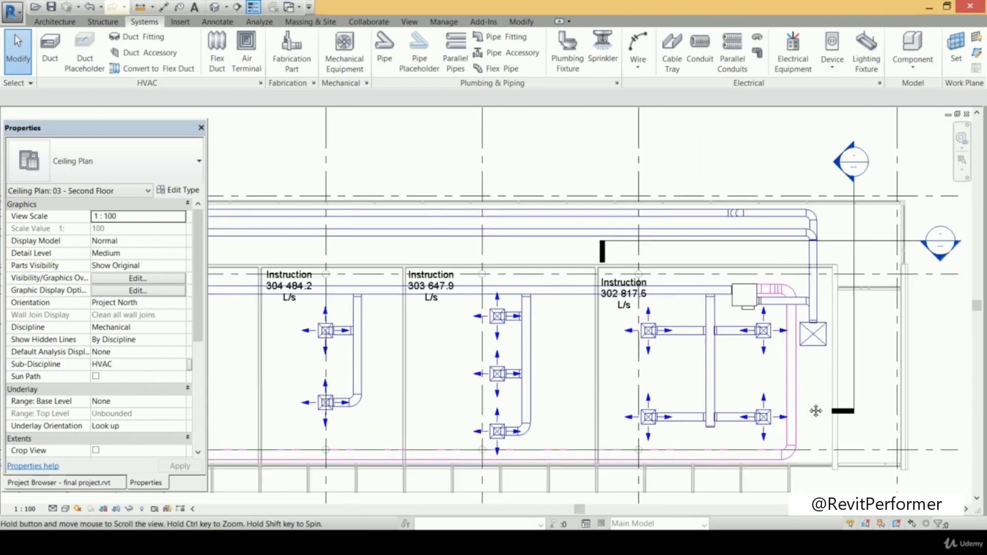
{"action": "scroll", "coordinate": [822, 319], "scroll_direction": "up", "scroll_amount": 4}
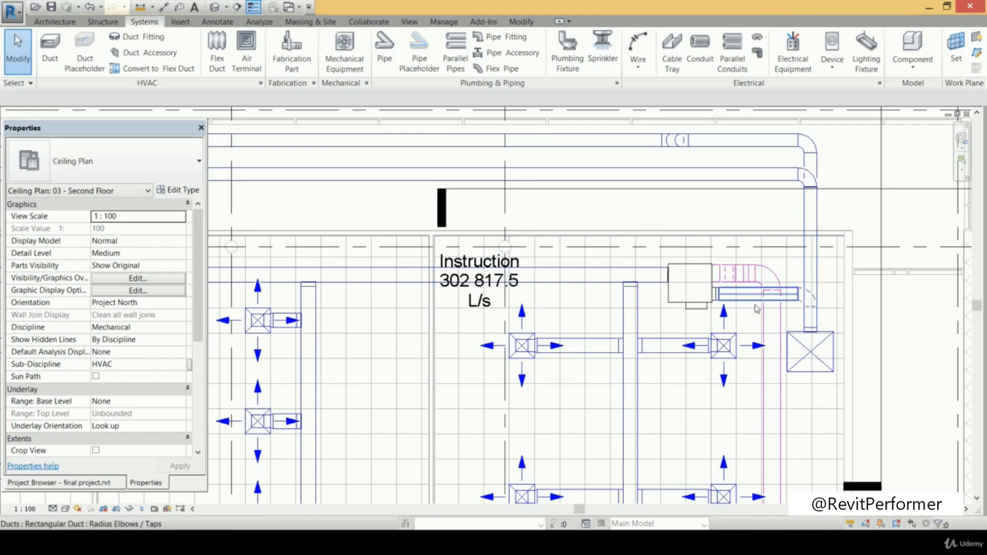
{"action": "scroll", "coordinate": [720, 280], "scroll_direction": "down", "scroll_amount": 2}
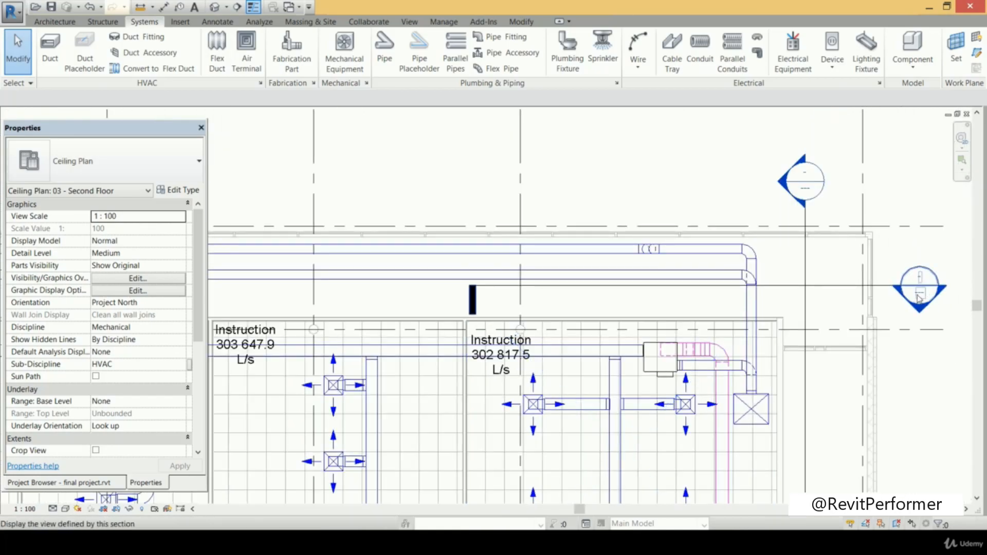
{"action": "double_click", "coordinate": [920, 297]}
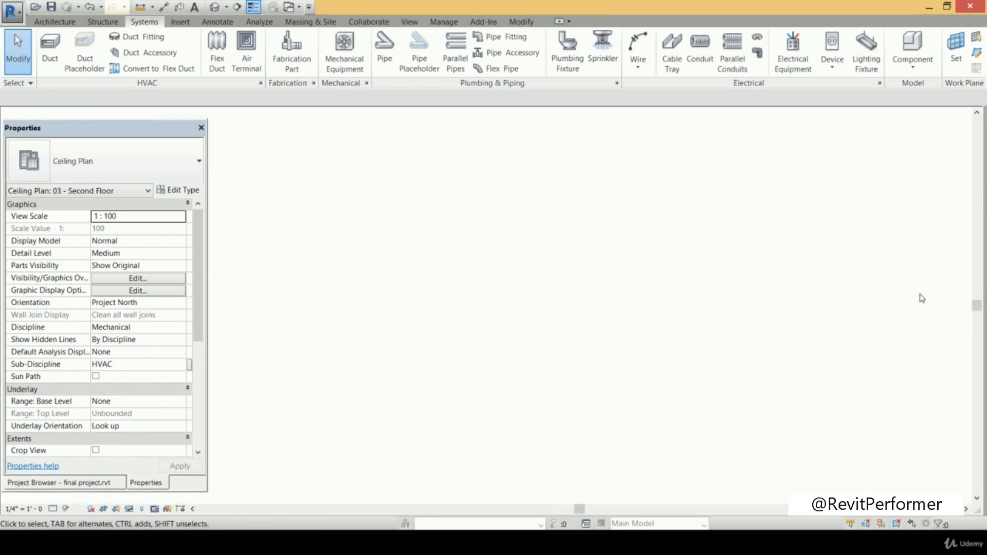
{"action": "scroll", "coordinate": [509, 243], "scroll_direction": "up", "scroll_amount": 3}
{"action": "scroll", "coordinate": [509, 243], "scroll_direction": "up", "scroll_amount": 3}
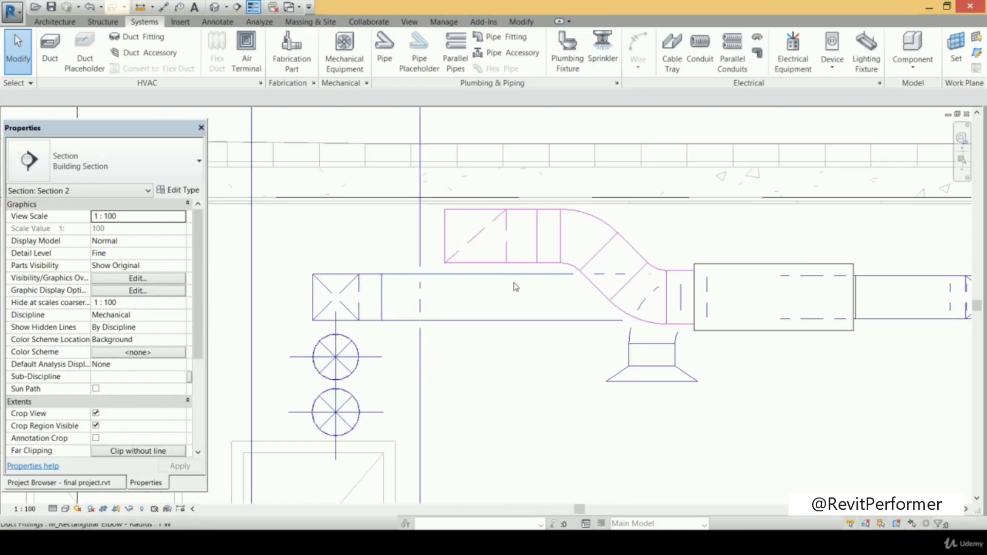
{"action": "scroll", "coordinate": [509, 267], "scroll_direction": "up", "scroll_amount": 2}
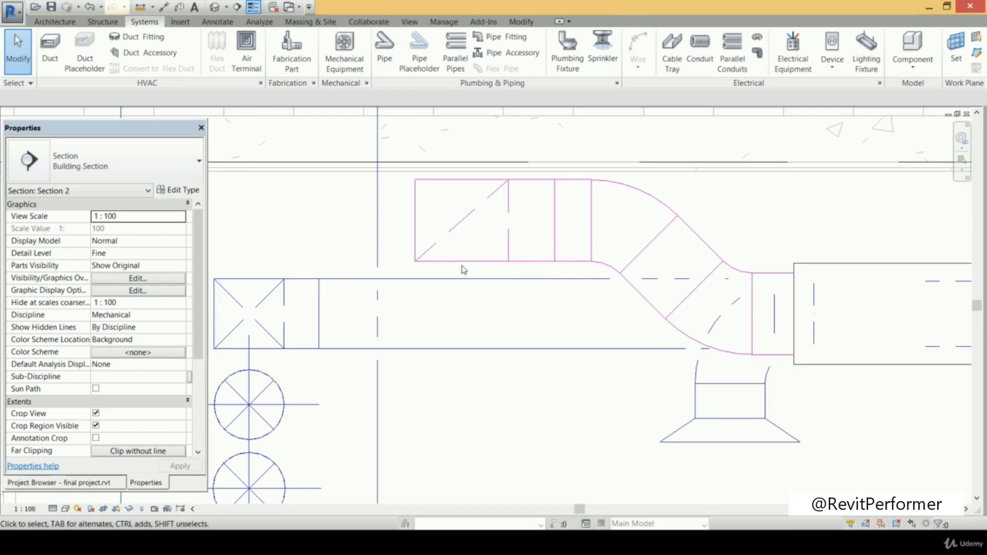
{"action": "scroll", "coordinate": [478, 252], "scroll_direction": "down", "scroll_amount": 1}
{"action": "middle_click_drag", "start_coordinate": [477, 250], "coordinate": [325, 281]}
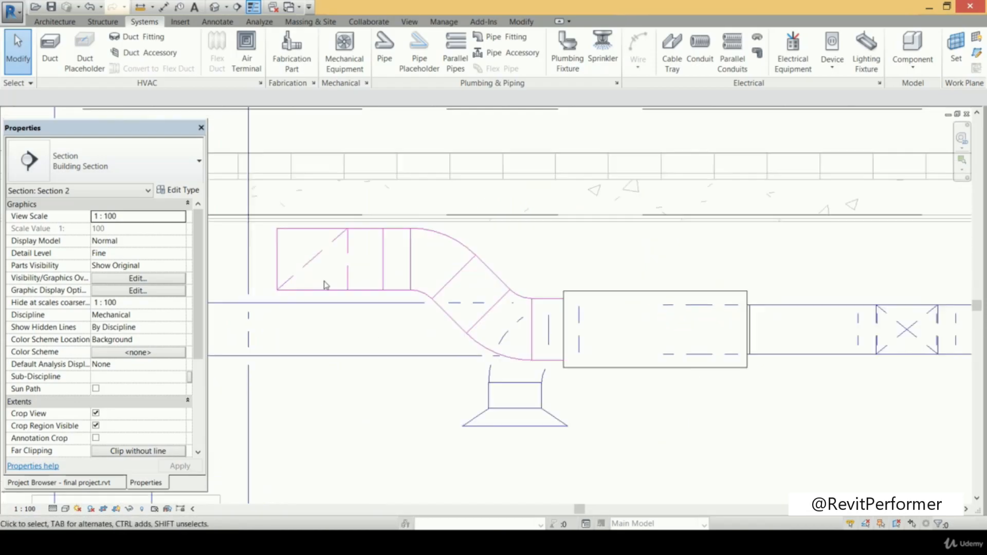
{"action": "scroll", "coordinate": [507, 270], "scroll_direction": "down", "scroll_amount": 2}
{"action": "middle_click_drag", "start_coordinate": [510, 272], "coordinate": [460, 266]}
{"action": "scroll", "coordinate": [709, 272], "scroll_direction": "down", "scroll_amount": 2}
{"action": "middle_click_drag", "start_coordinate": [627, 282], "coordinate": [729, 298]}
{"action": "scroll", "coordinate": [607, 295], "scroll_direction": "up", "scroll_amount": 2}
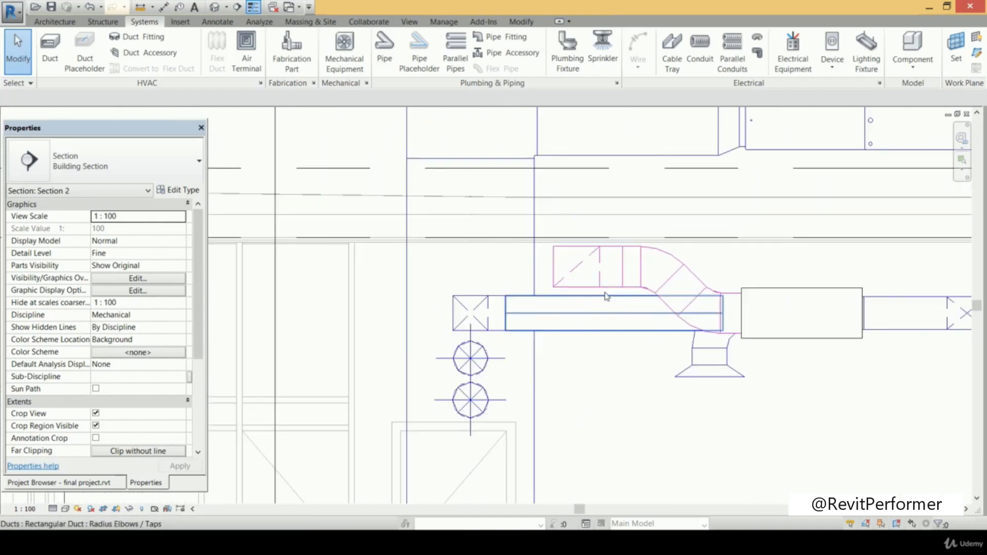
{"action": "scroll", "coordinate": [607, 296], "scroll_direction": "up", "scroll_amount": 2}
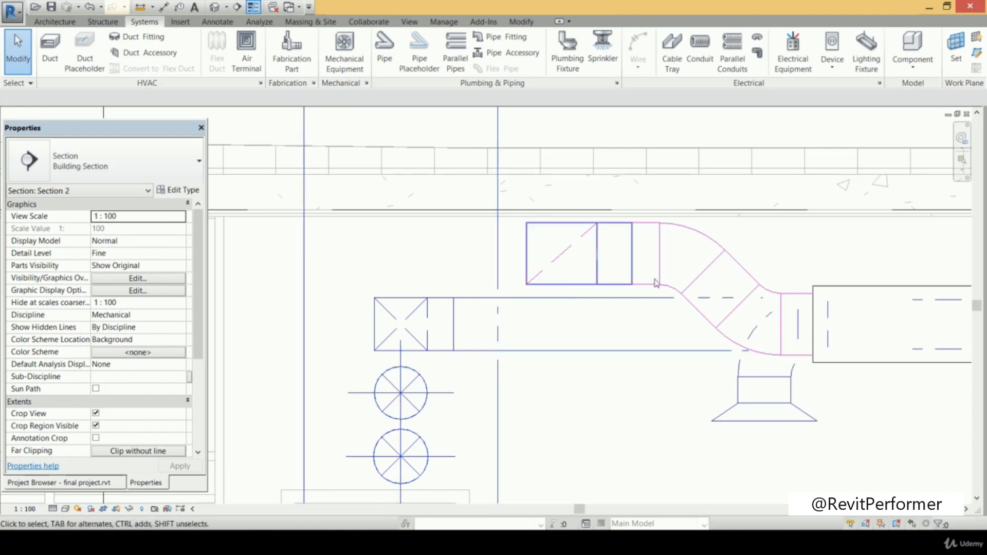
{"action": "left_click", "coordinate": [967, 114]}
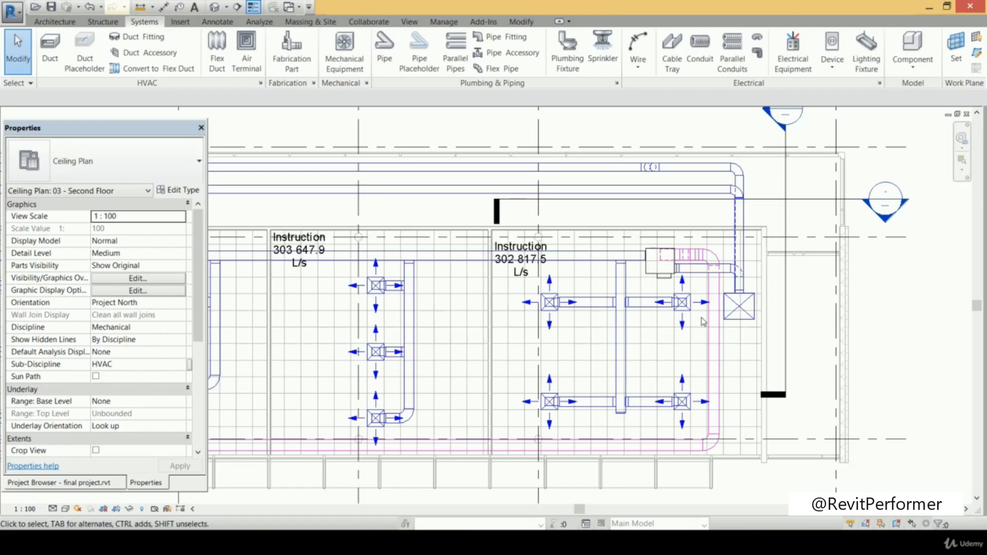
Check the flow value of the upper shaft-side supply diffuser in Instruction 302
{"action": "scroll", "coordinate": [700, 318], "scroll_direction": "up", "scroll_amount": 3}
{"action": "middle_click_drag", "start_coordinate": [699, 317], "coordinate": [723, 263]}
{"action": "scroll", "coordinate": [723, 263], "scroll_direction": "down", "scroll_amount": 1}
{"action": "scroll", "coordinate": [723, 263], "scroll_direction": "down", "scroll_amount": 1}
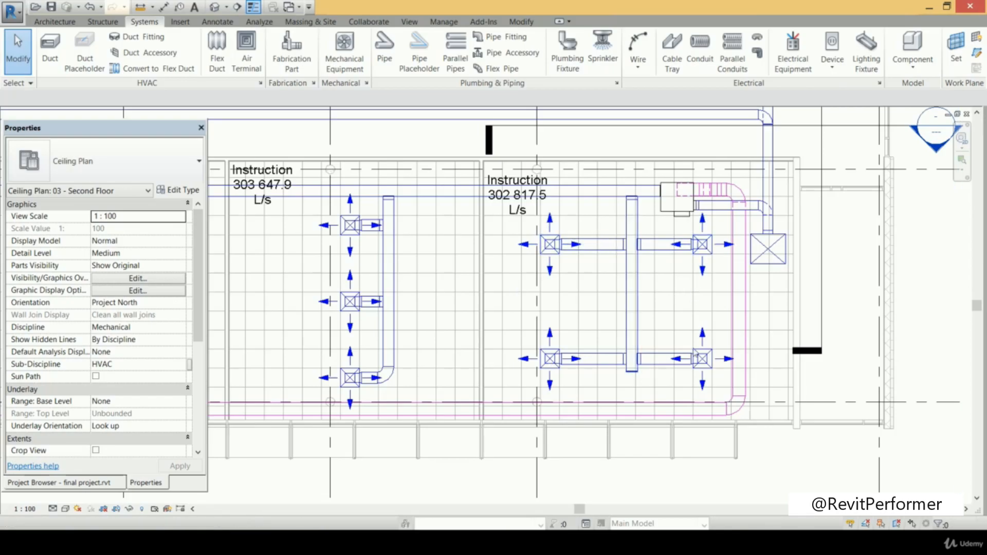
{"action": "left_click", "coordinate": [704, 270]}
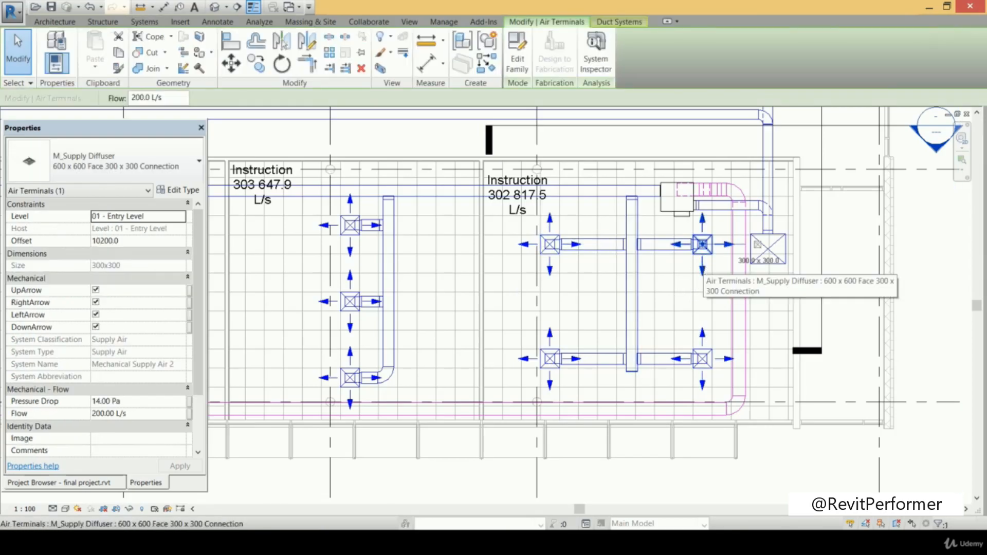
{"action": "left_click", "coordinate": [126, 413]}
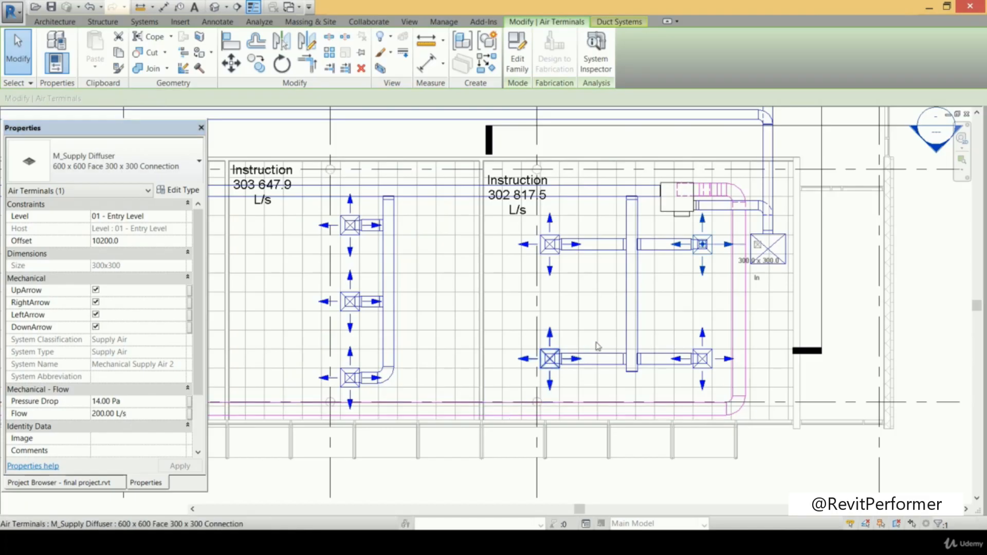
{"action": "left_click", "coordinate": [374, 200]}
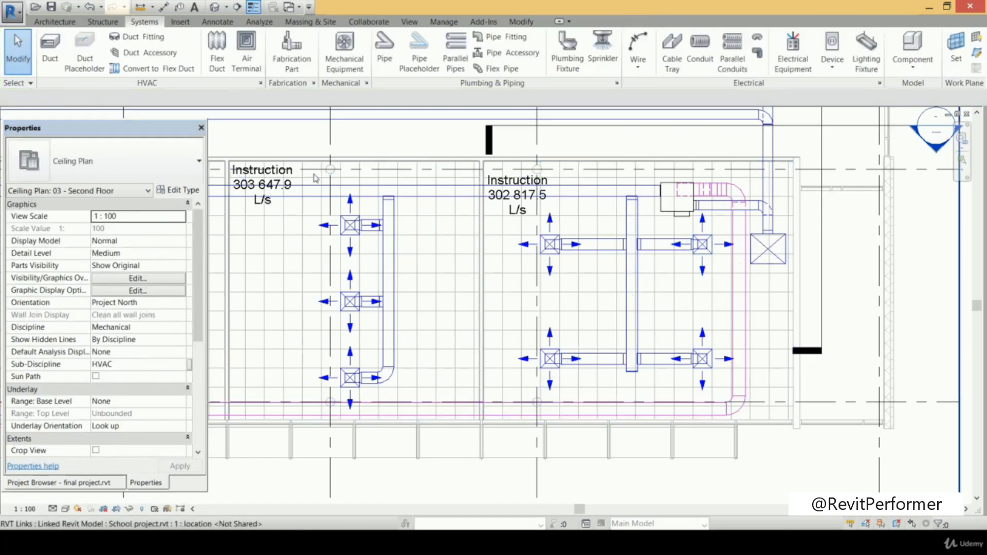
Place an M_Return Diffuser, 600 x 600 Face 300 x 300 Connection, at a 2600 mm offset between the shaft-side supply diffusers in Instruction 302
{"action": "left_click", "coordinate": [250, 61]}
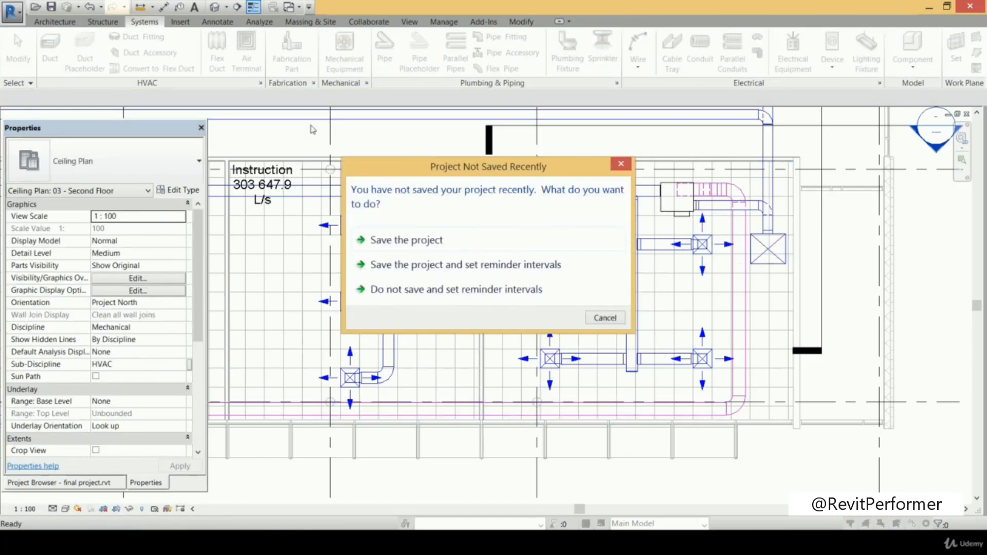
{"action": "key", "text": "Escape"}
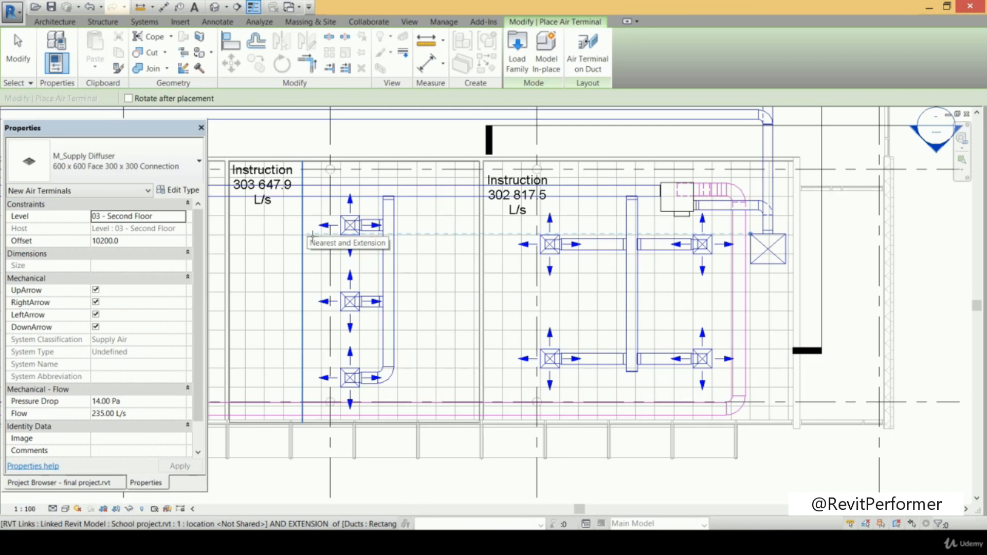
{"action": "left_click", "coordinate": [181, 168]}
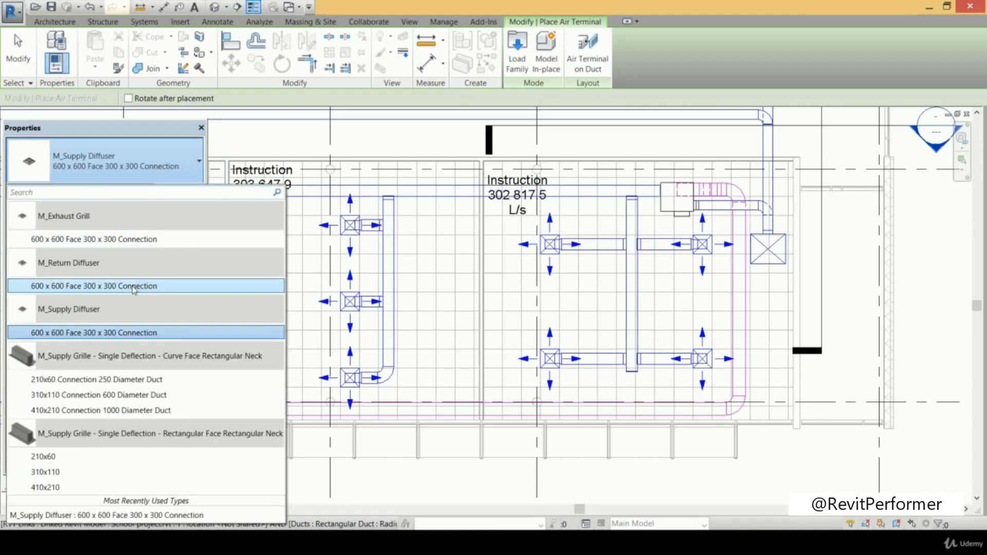
{"action": "left_click", "coordinate": [133, 288]}
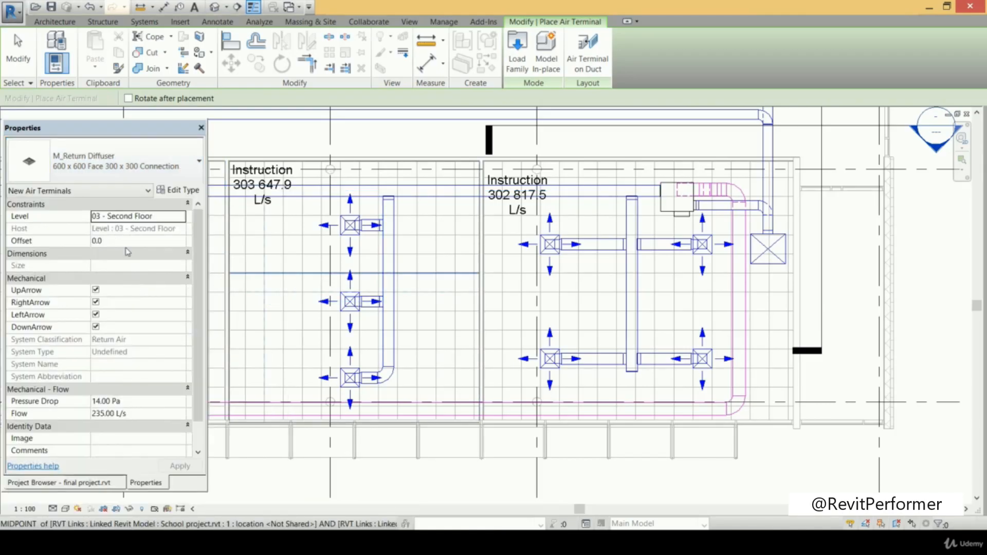
{"action": "left_click", "coordinate": [103, 243]}
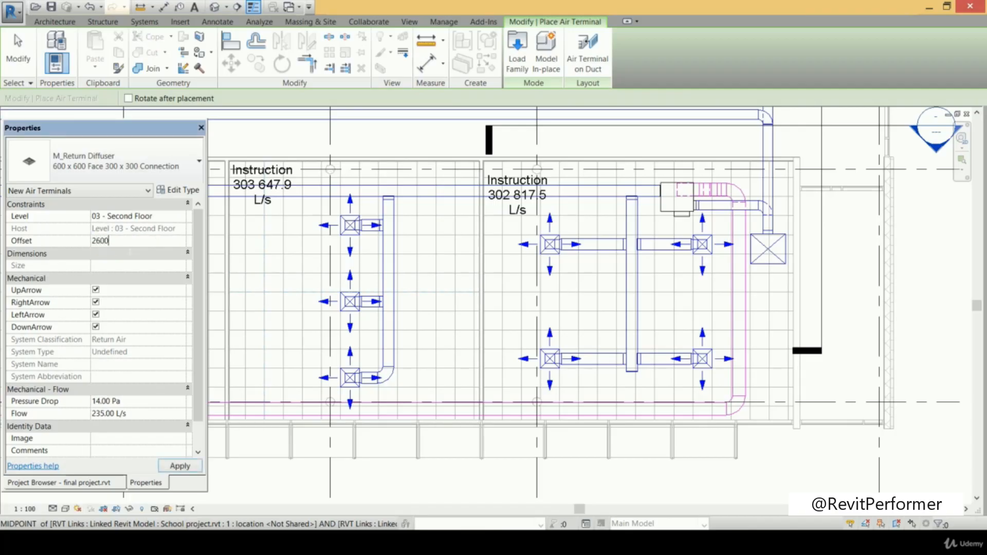
{"action": "key", "text": "Return"}
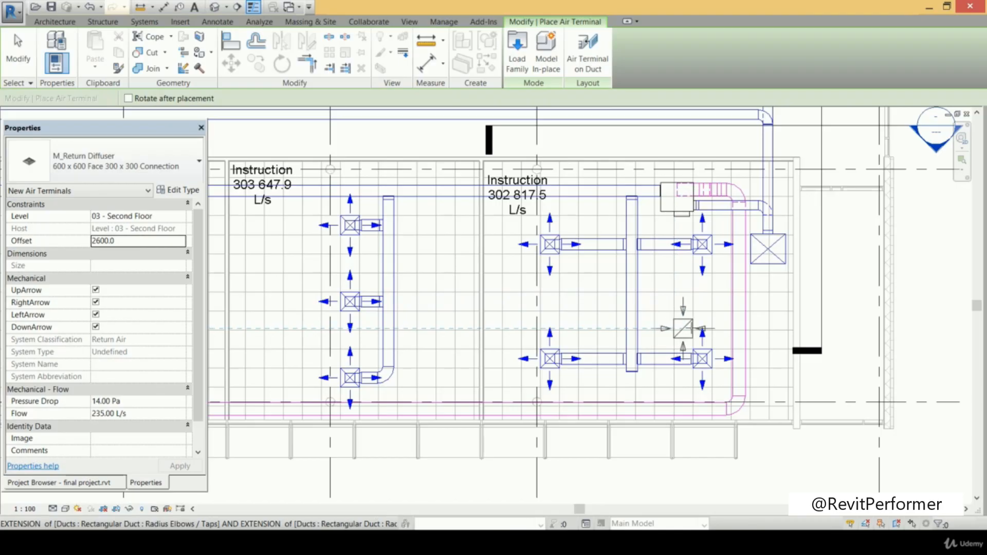
{"action": "left_click", "coordinate": [683, 320]}
{"action": "key", "text": "Escape"}
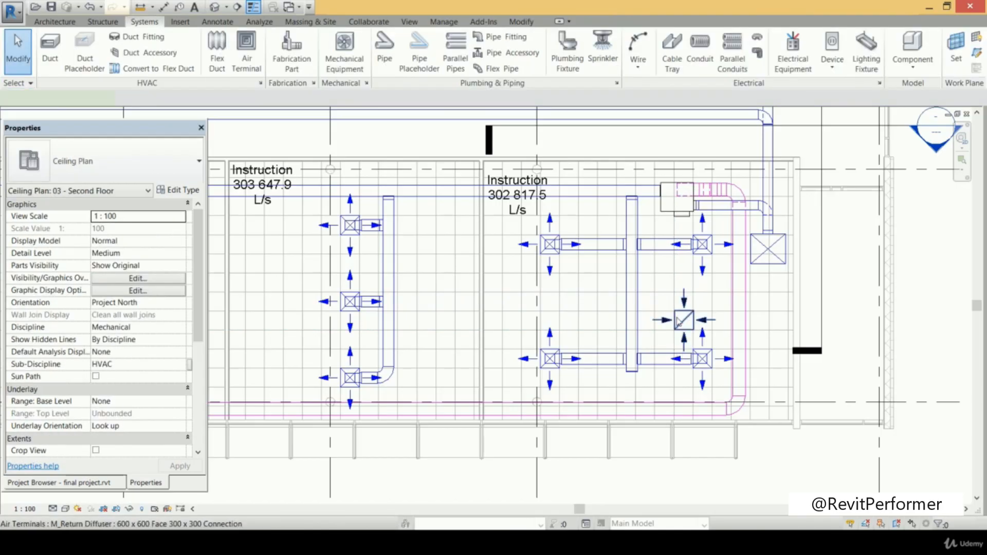
Copy the return diffuser horizontally across the central supply branch, close to the partition with Instruction 303
{"action": "left_click", "coordinate": [680, 321]}
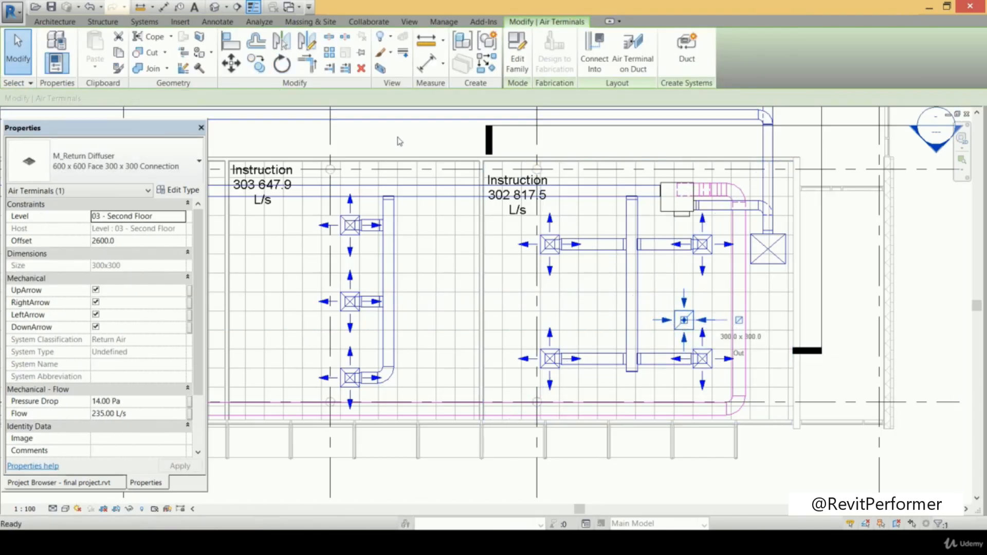
{"action": "left_click", "coordinate": [674, 310]}
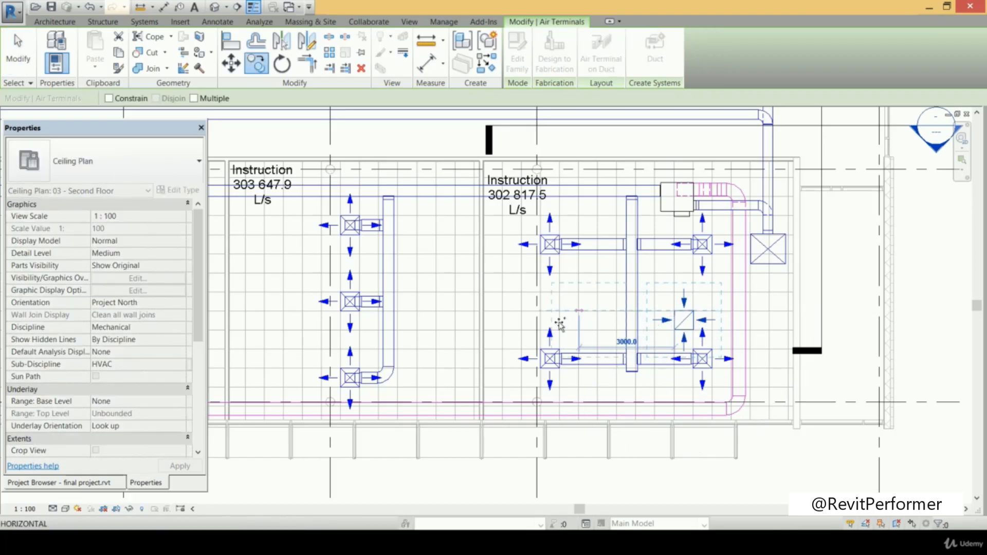
{"action": "left_click", "coordinate": [526, 317]}
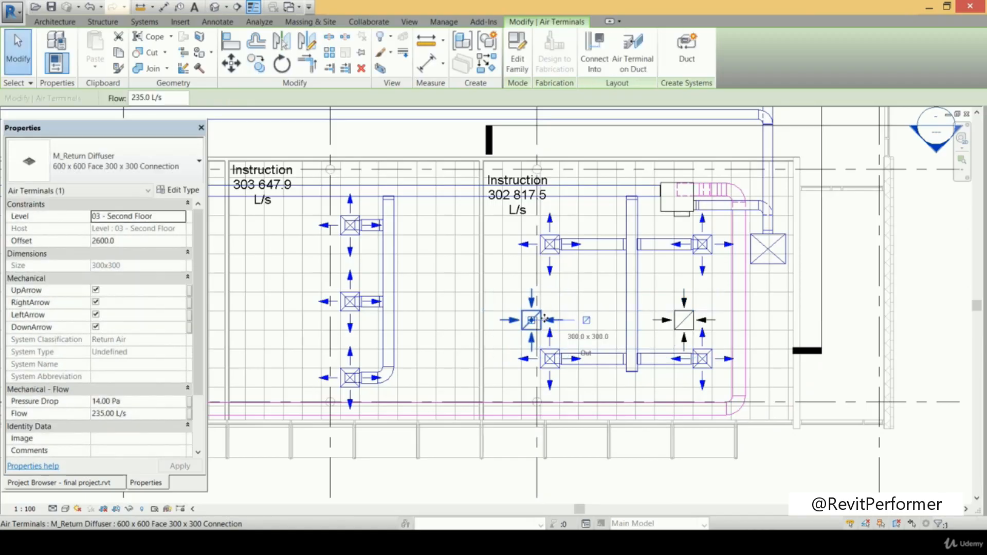
Copy the partition-side return diffuser up beside the room label, just above the upper supply diffuser's duct
{"action": "key", "text": "c"}
{"action": "key", "text": "o"}
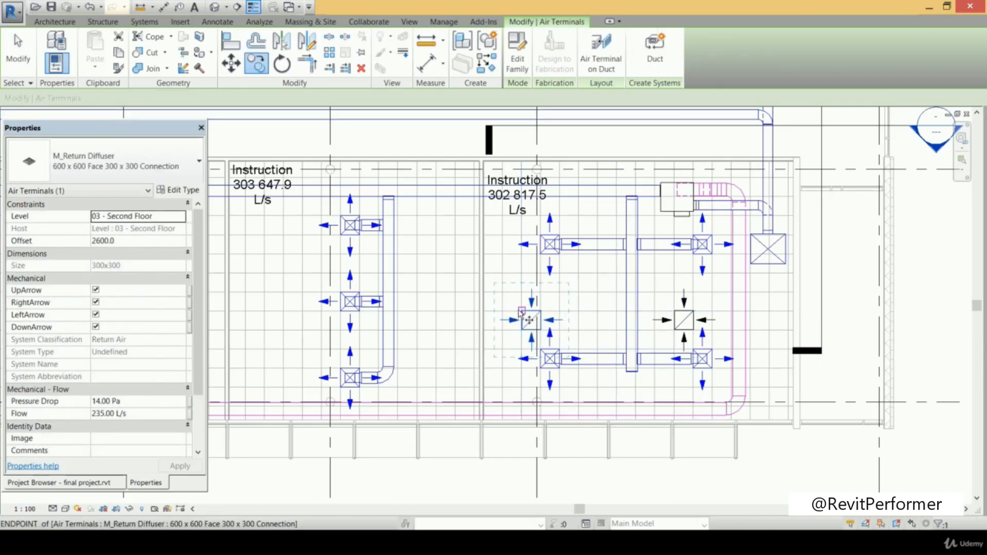
{"action": "left_click", "coordinate": [530, 320]}
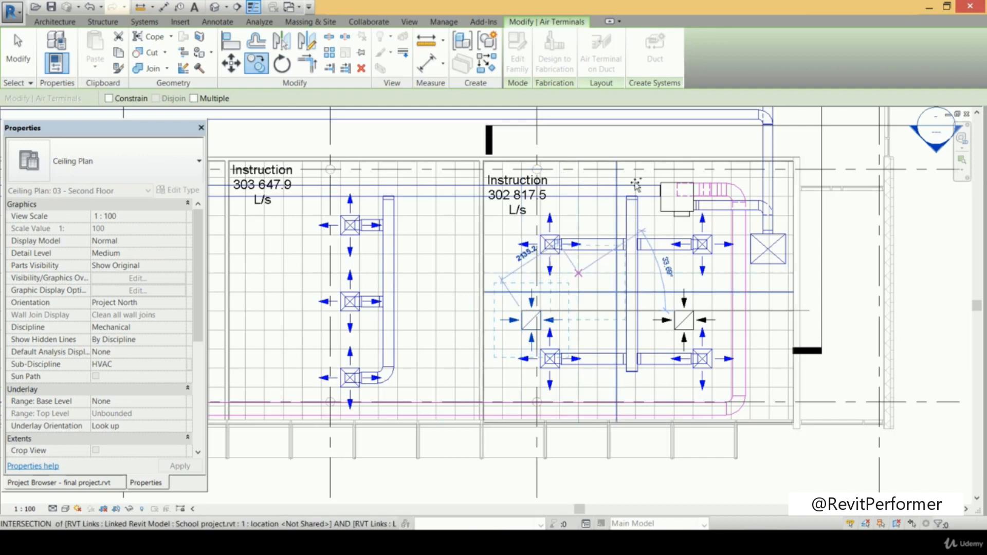
{"action": "left_click", "coordinate": [586, 226]}
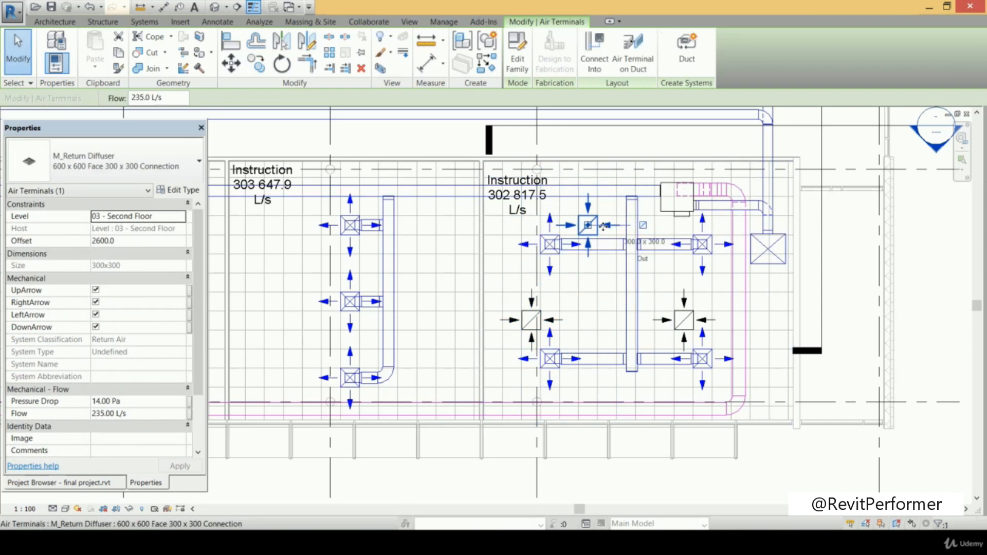
Copy the upper return diffuser horizontally across the central supply branch to a spot below the VAV unit
{"action": "left_click", "coordinate": [260, 64]}
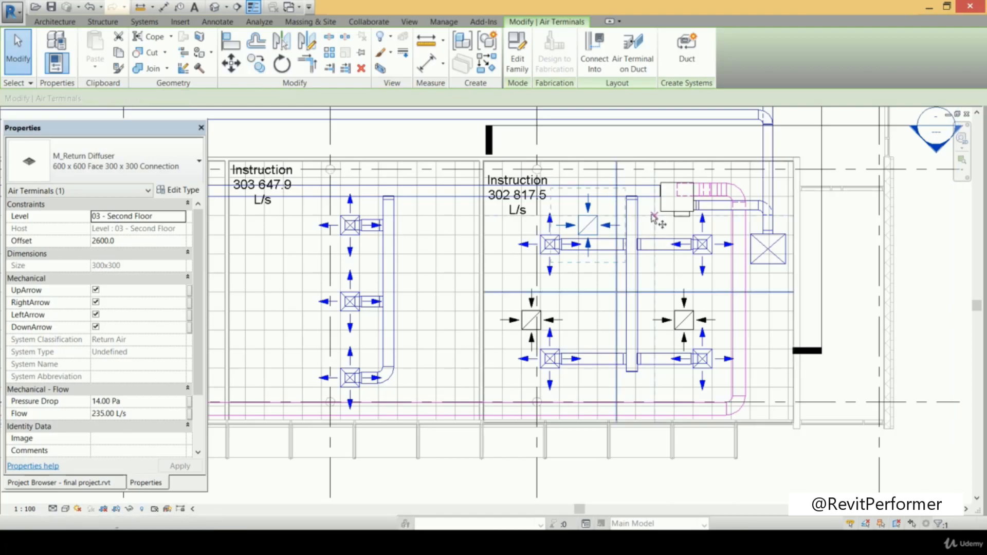
{"action": "left_click", "coordinate": [580, 211]}
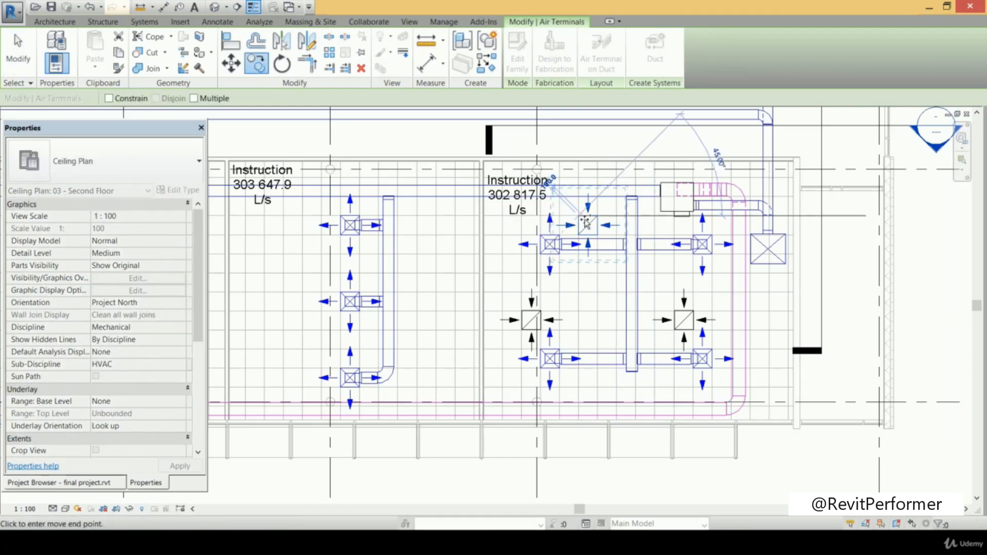
{"action": "left_click", "coordinate": [661, 226]}
{"action": "key", "text": "Escape"}
Align the lower shaft-side return diffuser in Instruction 302 with the vertical and horizontal ceiling grid lines
{"action": "scroll", "coordinate": [688, 226], "scroll_direction": "up", "scroll_amount": 4}
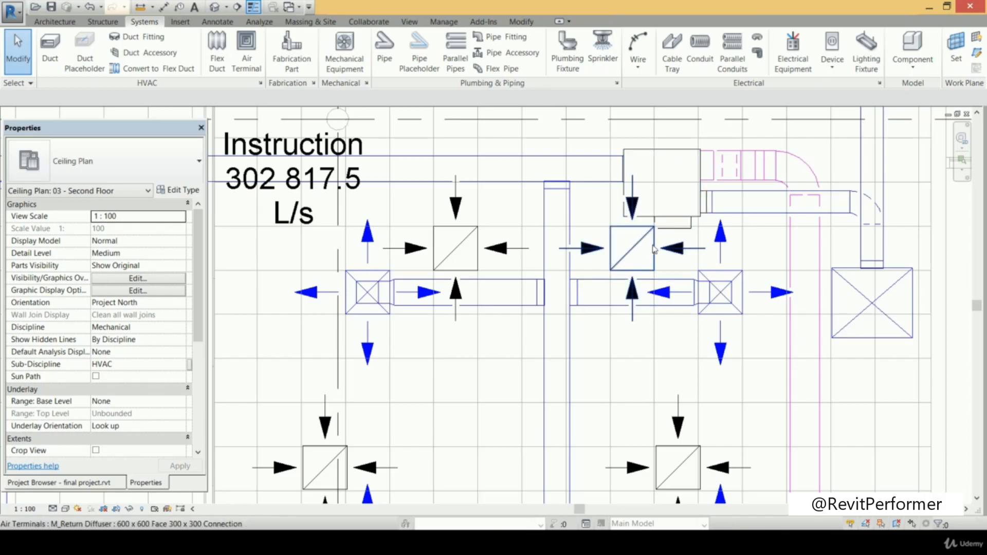
{"action": "left_click", "coordinate": [657, 156]}
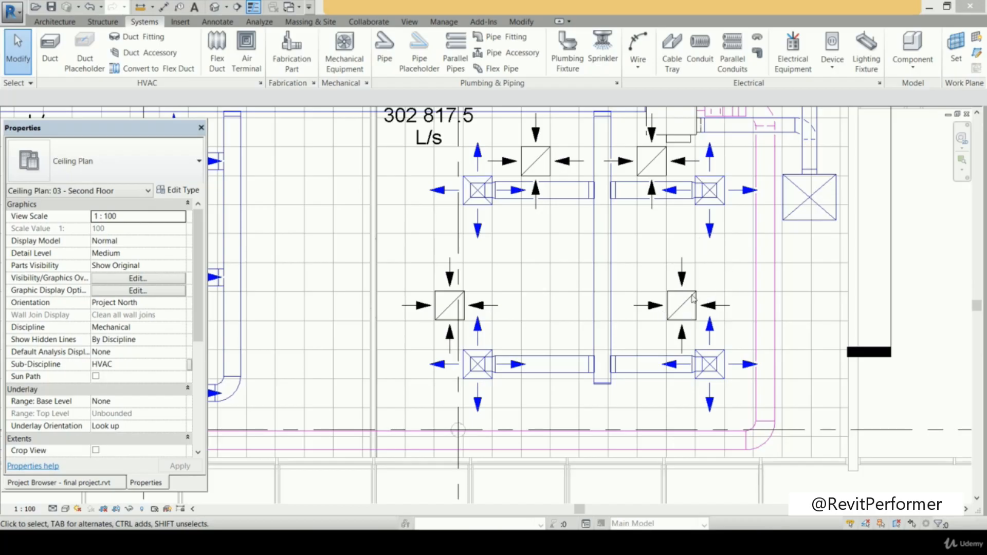
{"action": "left_click", "coordinate": [707, 307]}
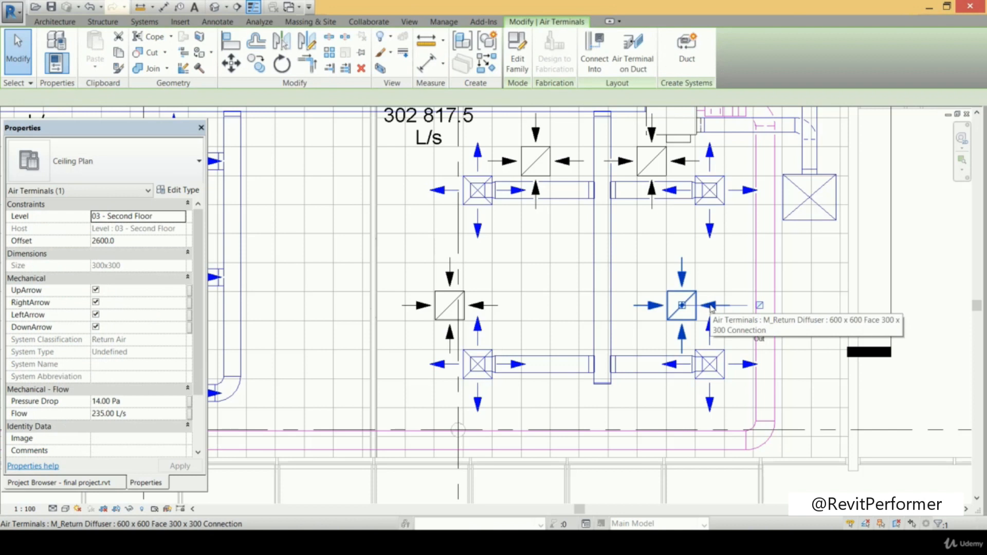
{"action": "key", "text": "Escape"}
{"action": "key", "text": "Escape"}
{"action": "scroll", "coordinate": [675, 275], "scroll_direction": "up", "scroll_amount": 3}
{"action": "key", "text": "a"}
{"action": "key", "text": "l"}
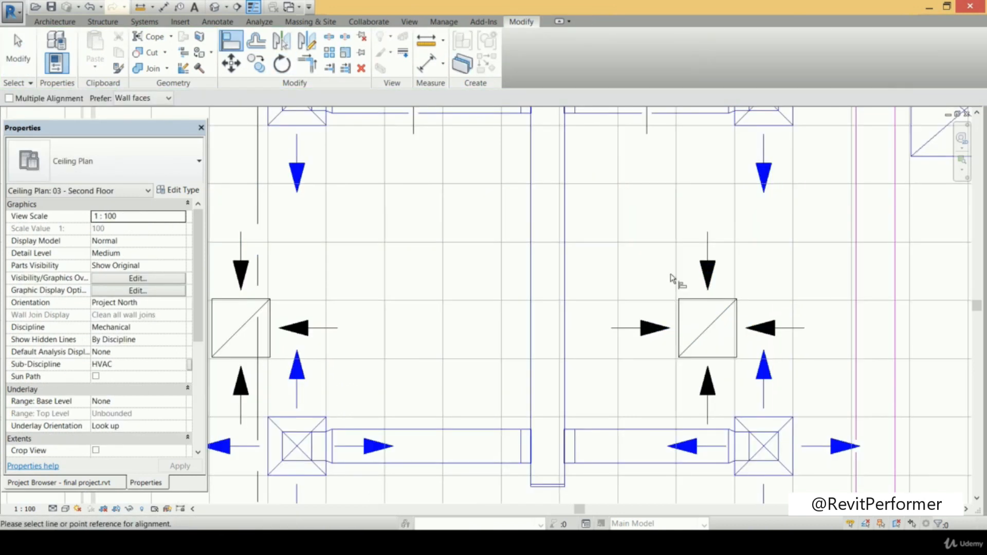
{"action": "left_click", "coordinate": [676, 277]}
{"action": "left_click", "coordinate": [678, 309]}
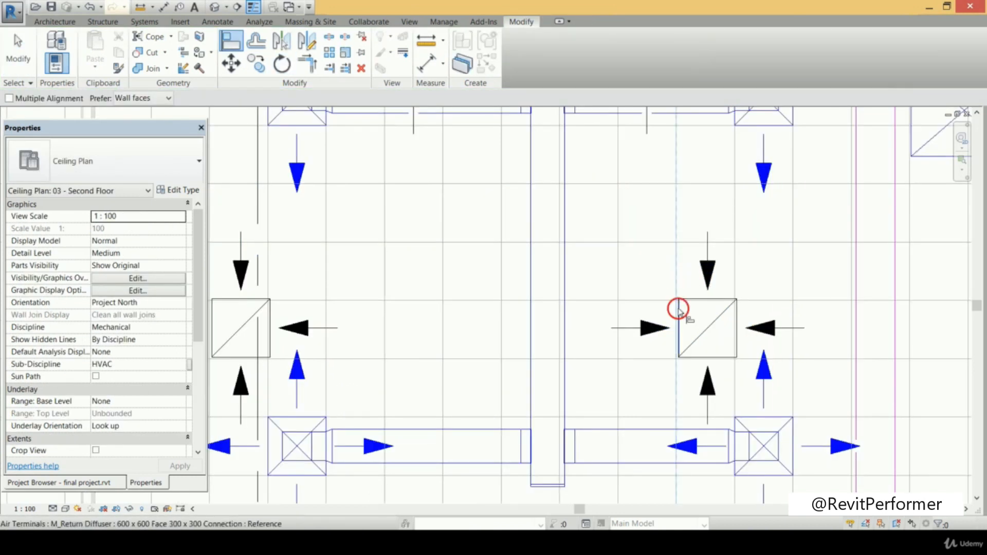
{"action": "left_click", "coordinate": [694, 300]}
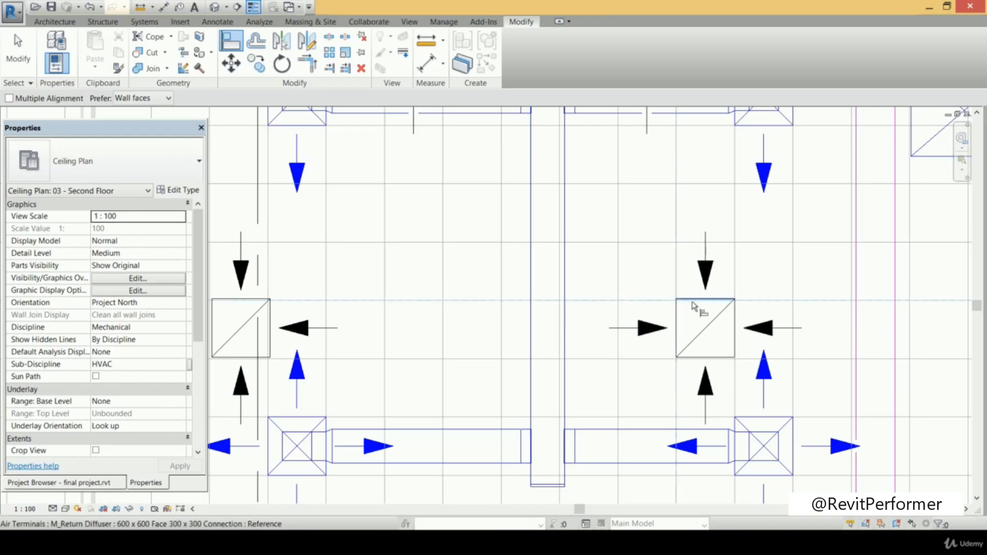
{"action": "left_click", "coordinate": [699, 302]}
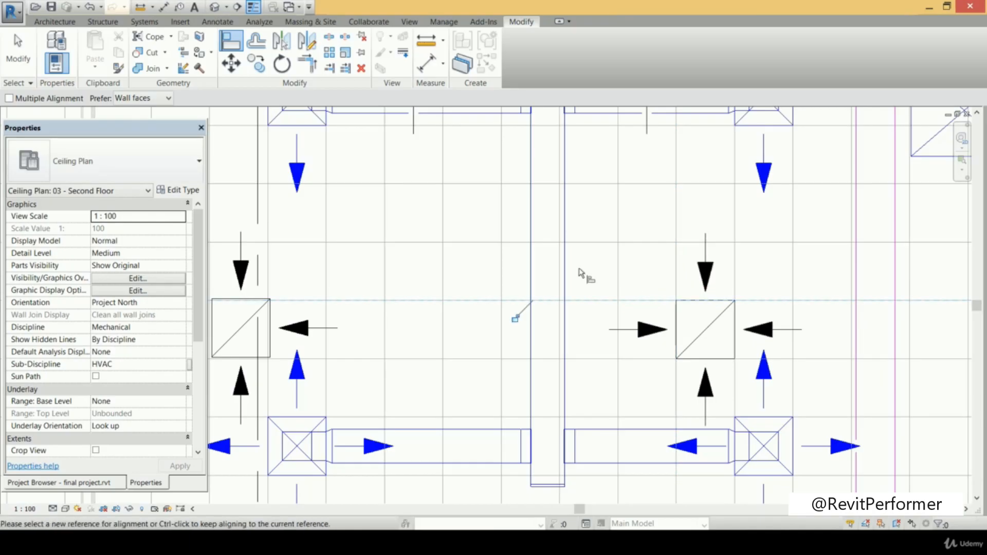
Align the lower partition-side return diffuser with its adjacent ceiling grid line
{"action": "scroll", "coordinate": [734, 303], "scroll_direction": "down", "scroll_amount": 3}
{"action": "scroll", "coordinate": [532, 307], "scroll_direction": "up", "scroll_amount": 5}
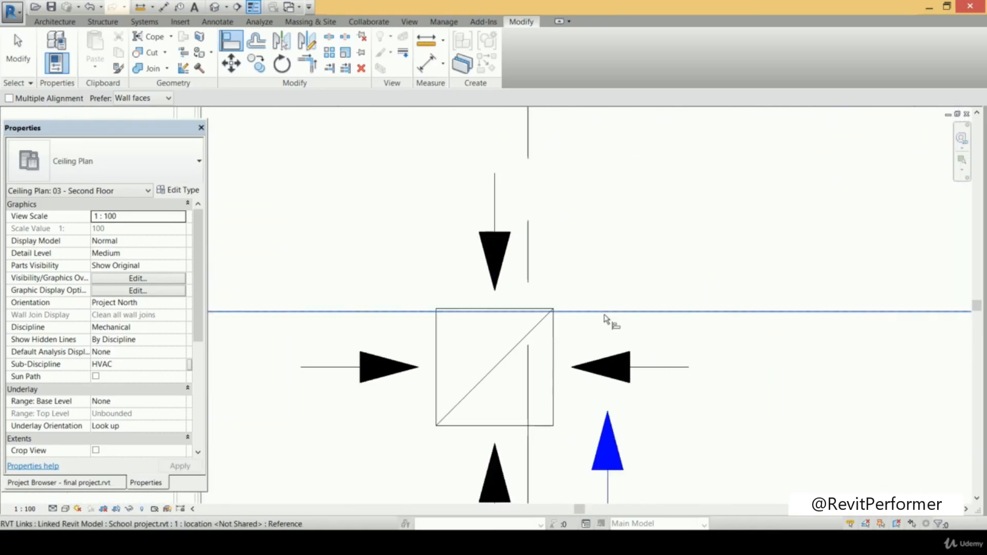
{"action": "left_click", "coordinate": [549, 278]}
{"action": "left_click", "coordinate": [551, 332]}
Align two edges of the upper partition-side return diffuser with the vertical and horizontal ceiling grid lines
{"action": "scroll", "coordinate": [583, 288], "scroll_direction": "down", "scroll_amount": 6}
{"action": "middle_click_drag", "start_coordinate": [591, 274], "coordinate": [563, 390]}
{"action": "middle_click_drag", "start_coordinate": [563, 234], "coordinate": [493, 291]}
{"action": "scroll", "coordinate": [554, 257], "scroll_direction": "up", "scroll_amount": 5}
{"action": "left_click", "coordinate": [535, 195]}
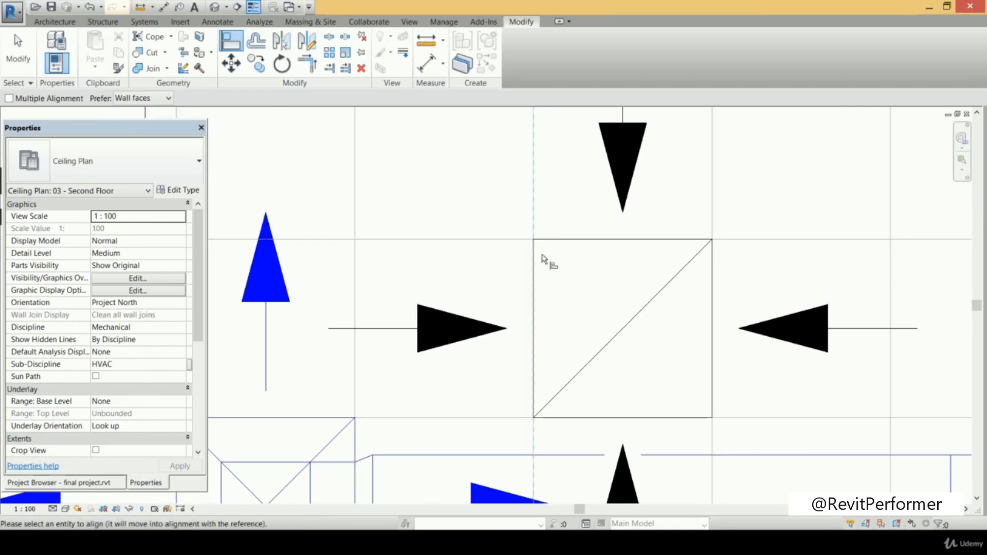
{"action": "left_click", "coordinate": [533, 260]}
{"action": "left_click", "coordinate": [785, 240]}
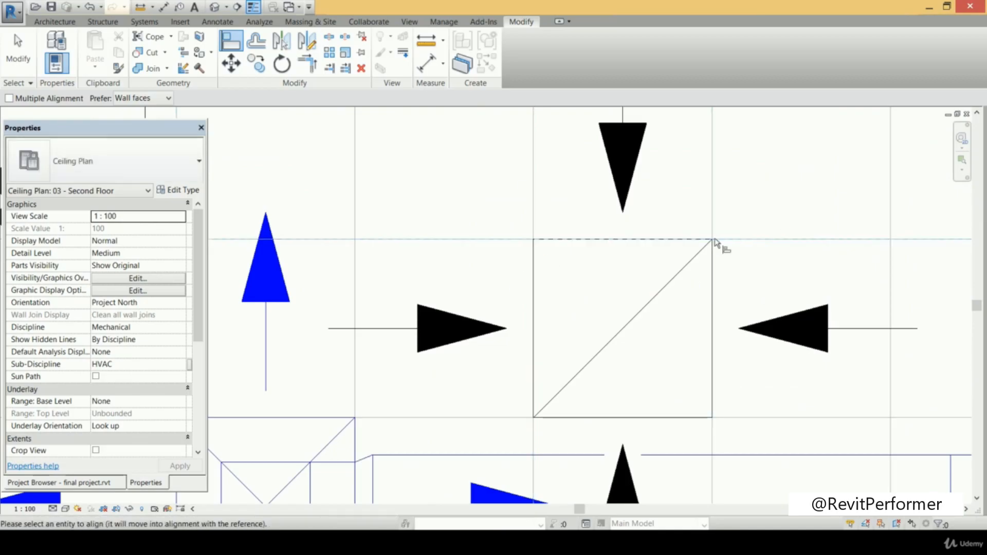
{"action": "left_click", "coordinate": [680, 240]}
Align the return diffuser below the VAV unit with the vertical ceiling grid line and end the alignment
{"action": "scroll", "coordinate": [591, 247], "scroll_direction": "down", "scroll_amount": 5}
{"action": "middle_click_drag", "start_coordinate": [591, 247], "coordinate": [504, 301]}
{"action": "scroll", "coordinate": [646, 260], "scroll_direction": "up", "scroll_amount": 3}
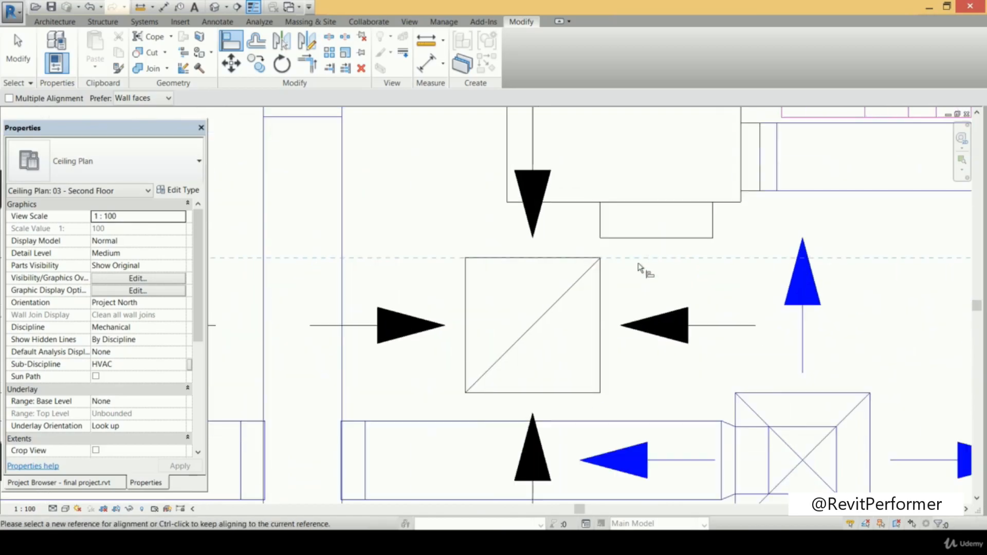
{"action": "left_click", "coordinate": [467, 309]}
{"action": "scroll", "coordinate": [463, 287], "scroll_direction": "down", "scroll_amount": 5}
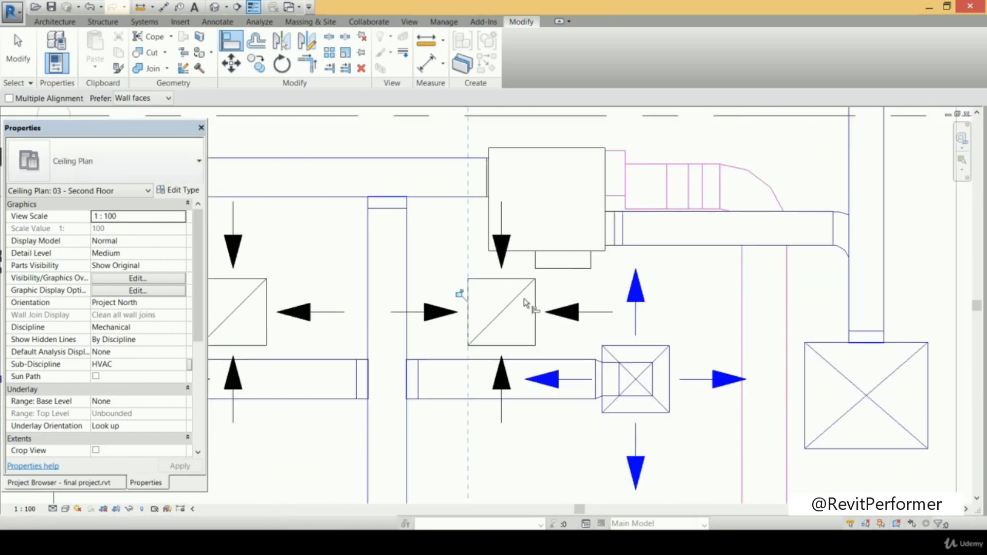
{"action": "scroll", "coordinate": [544, 308], "scroll_direction": "down", "scroll_amount": 4}
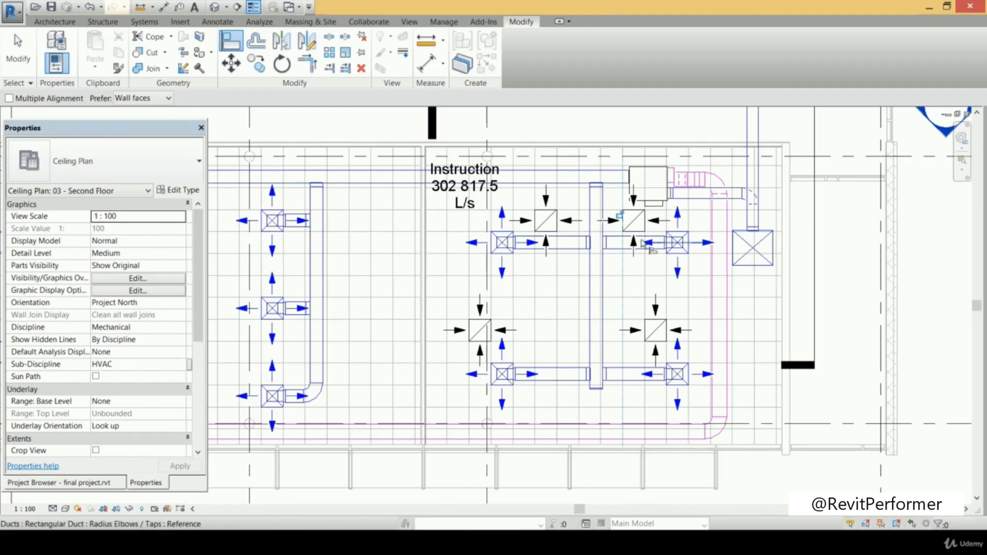
{"action": "key", "text": "Escape"}
{"action": "key", "text": "Escape"}
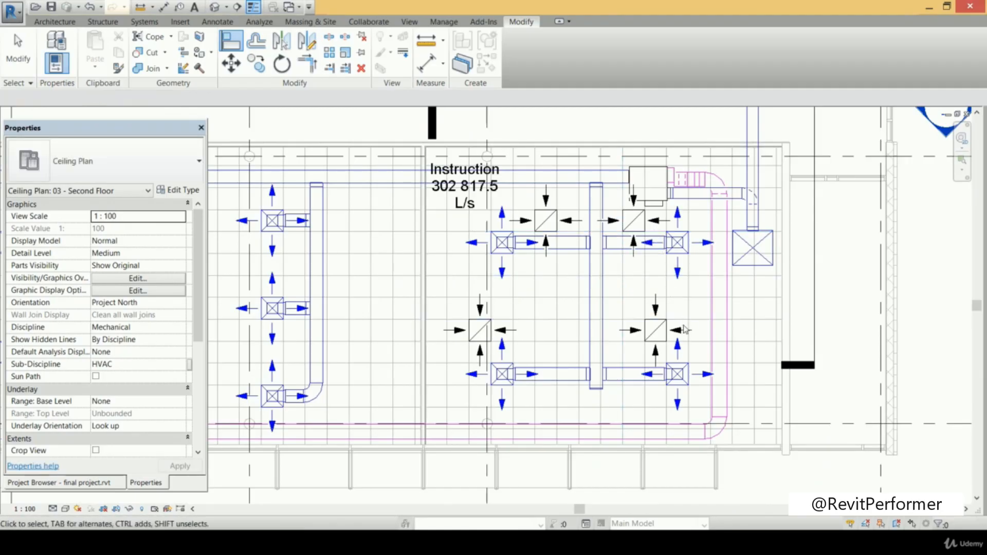
Draw a 400 x 350 mm return duct at 3550 mm offset from the exterior-wall main to the lower shaft-side return diffuser
{"action": "scroll", "coordinate": [699, 327], "scroll_direction": "up", "scroll_amount": 3}
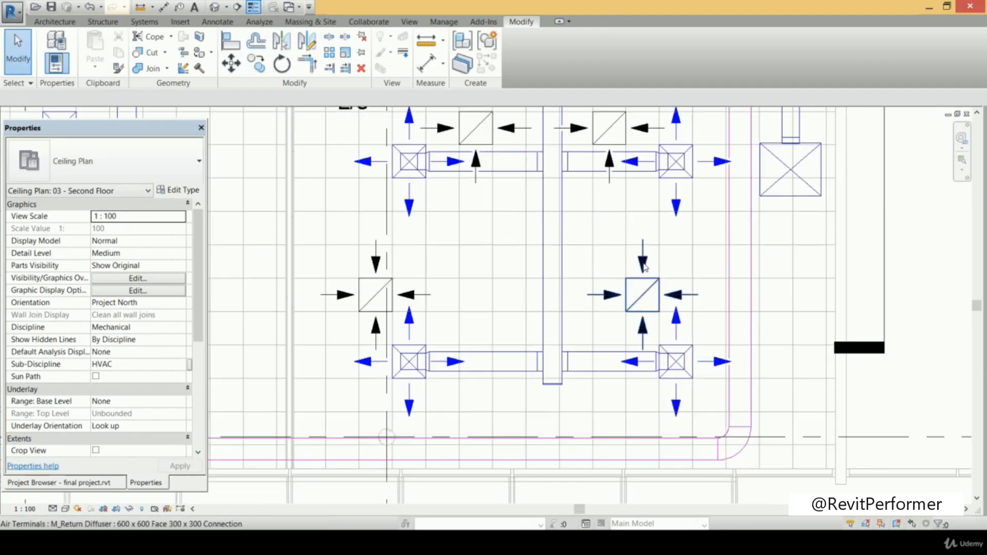
{"action": "left_click", "coordinate": [145, 22]}
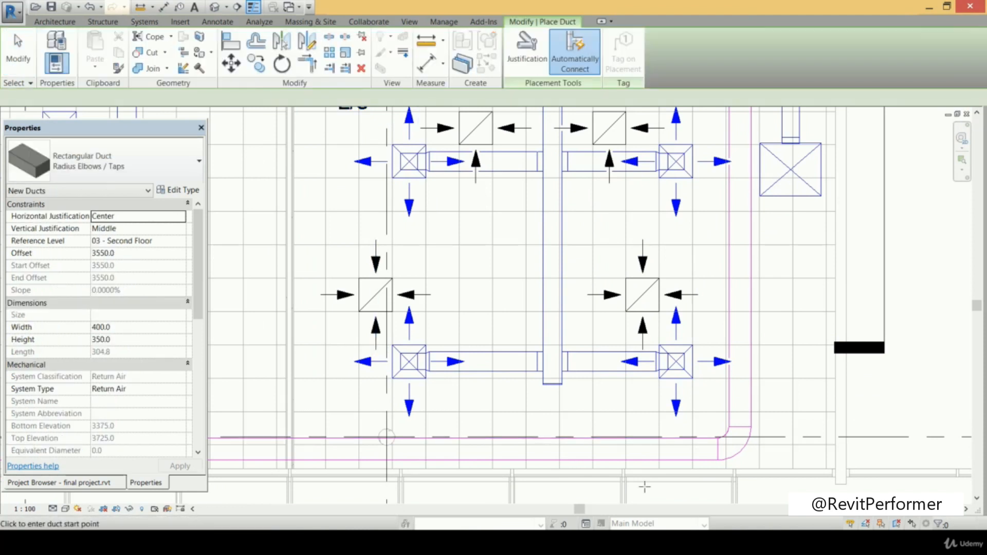
{"action": "left_click", "coordinate": [643, 438]}
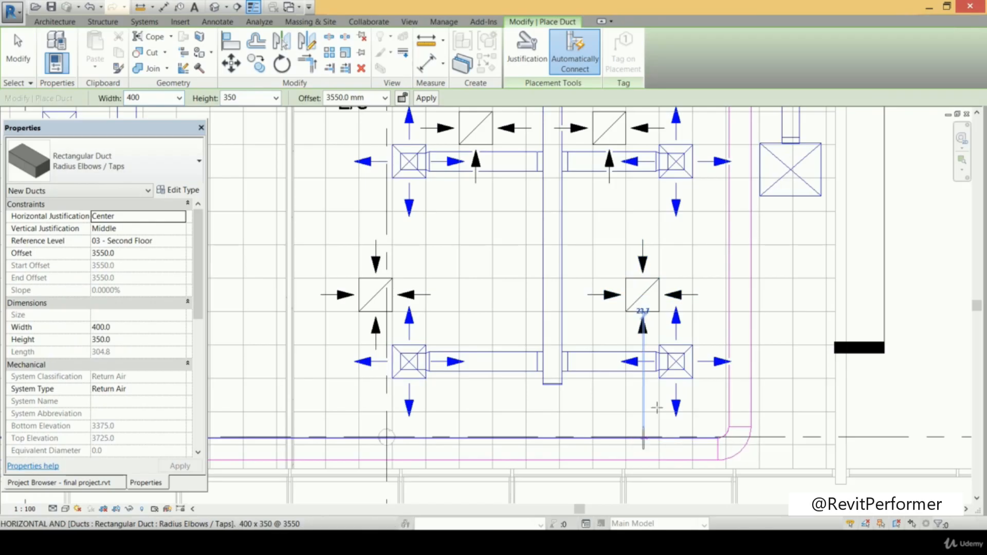
{"action": "left_click", "coordinate": [643, 312]}
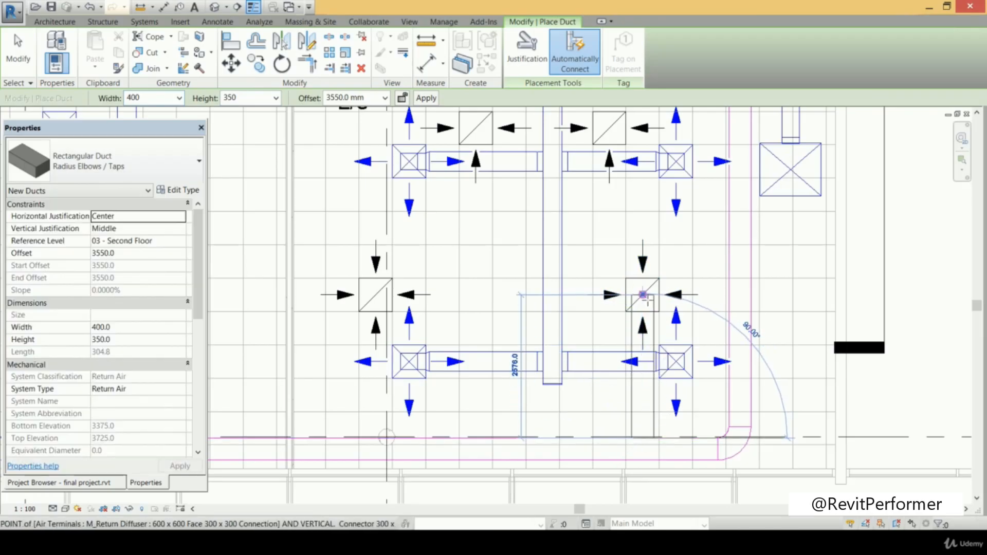
Draw a 400 x 350 mm return duct at 3550 mm offset from the exterior-wall main to Instruction 302's lower partition-side return diffuser
{"action": "scroll", "coordinate": [597, 377], "scroll_direction": "down", "scroll_amount": 2}
{"action": "middle_click_drag", "start_coordinate": [597, 377], "coordinate": [657, 357]}
{"action": "scroll", "coordinate": [566, 386], "scroll_direction": "up", "scroll_amount": 2}
{"action": "middle_click_drag", "start_coordinate": [566, 386], "coordinate": [573, 380]}
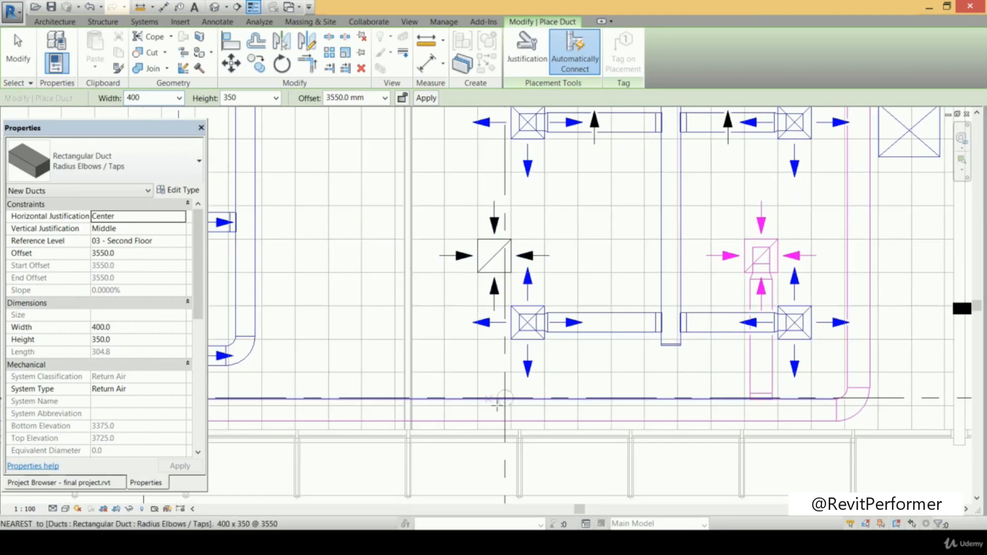
{"action": "left_click", "coordinate": [492, 399]}
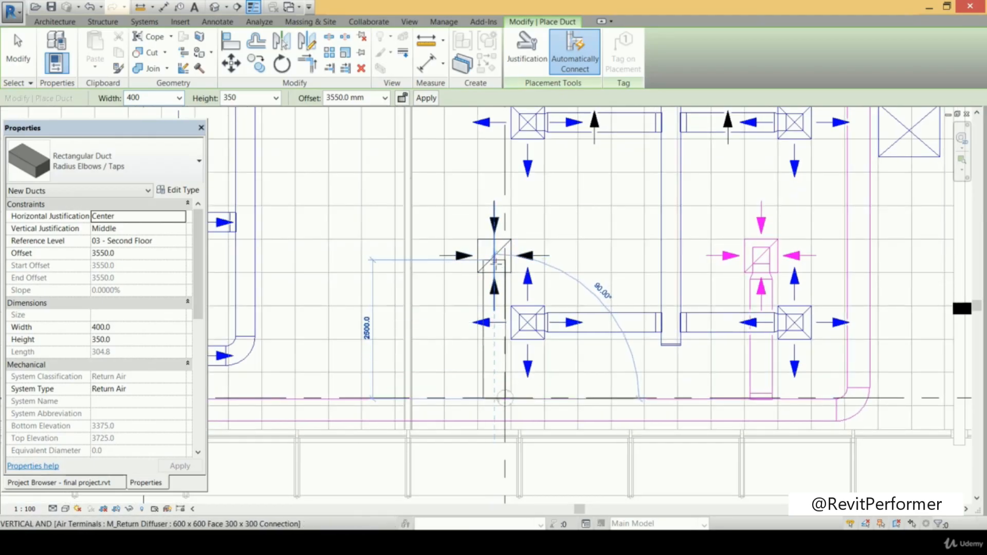
{"action": "left_click", "coordinate": [494, 257]}
Draw a 400 x 350 mm return duct from the exterior-wall main to the upper partition-side return diffuser in Instruction 302
{"action": "scroll", "coordinate": [604, 267], "scroll_direction": "down", "scroll_amount": 3}
{"action": "middle_click_drag", "start_coordinate": [607, 280], "coordinate": [594, 311]}
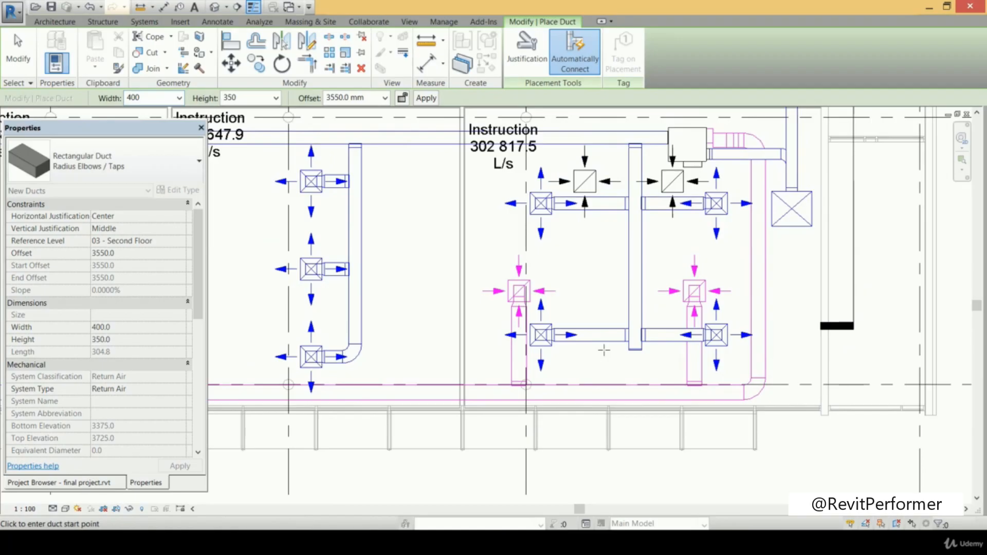
{"action": "left_click", "coordinate": [584, 386]}
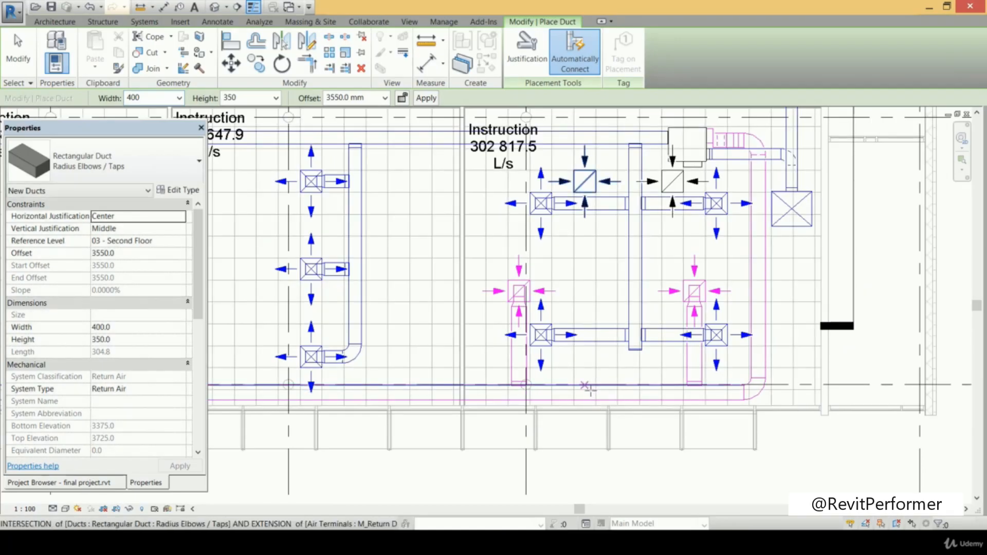
{"action": "left_click", "coordinate": [612, 223]}
{"action": "scroll", "coordinate": [632, 234], "scroll_direction": "down", "scroll_amount": 1}
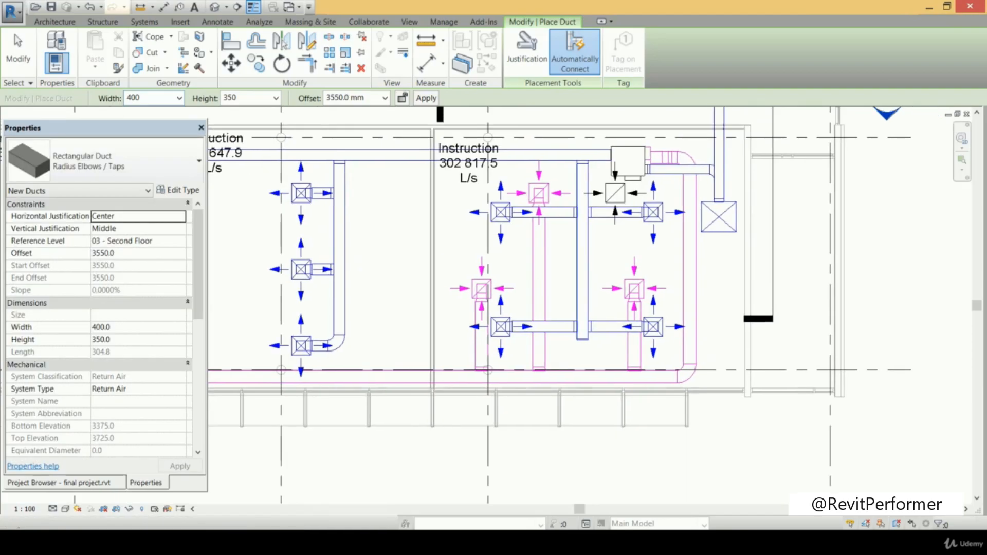
Draw a 400 x 350 mm return duct from the main to the return diffuser below the VAV unit and end duct placement
{"action": "scroll", "coordinate": [614, 375], "scroll_direction": "up", "scroll_amount": 1}
{"action": "left_click", "coordinate": [620, 373]}
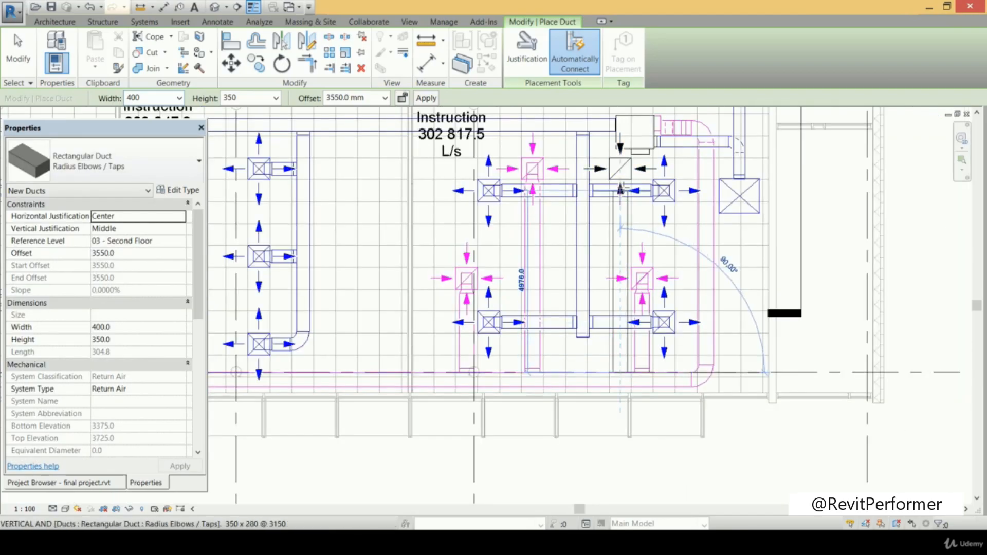
{"action": "left_click", "coordinate": [621, 169]}
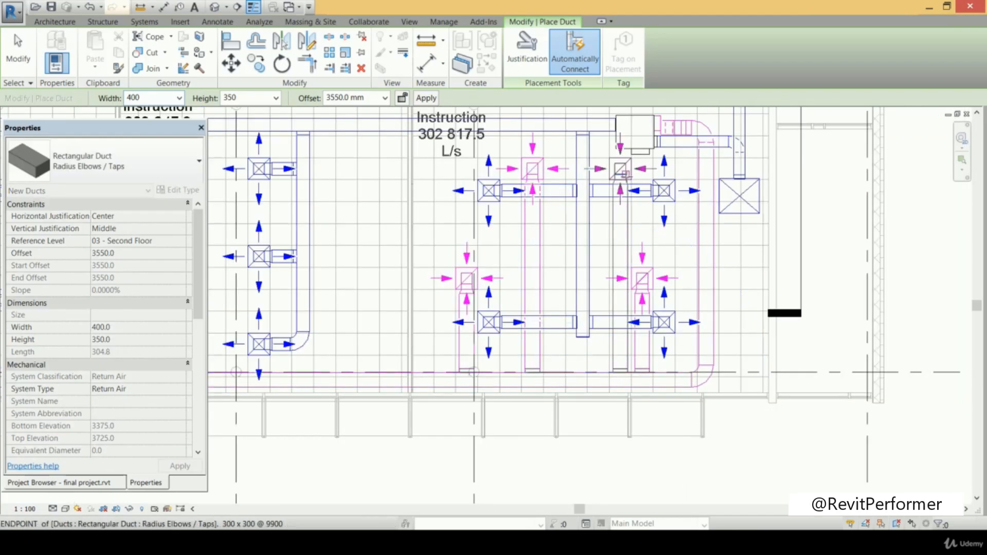
{"action": "scroll", "coordinate": [633, 295], "scroll_direction": "down", "scroll_amount": 2}
{"action": "scroll", "coordinate": [638, 225], "scroll_direction": "up", "scroll_amount": 2}
{"action": "key", "text": "Escape"}
{"action": "key", "text": "Escape"}
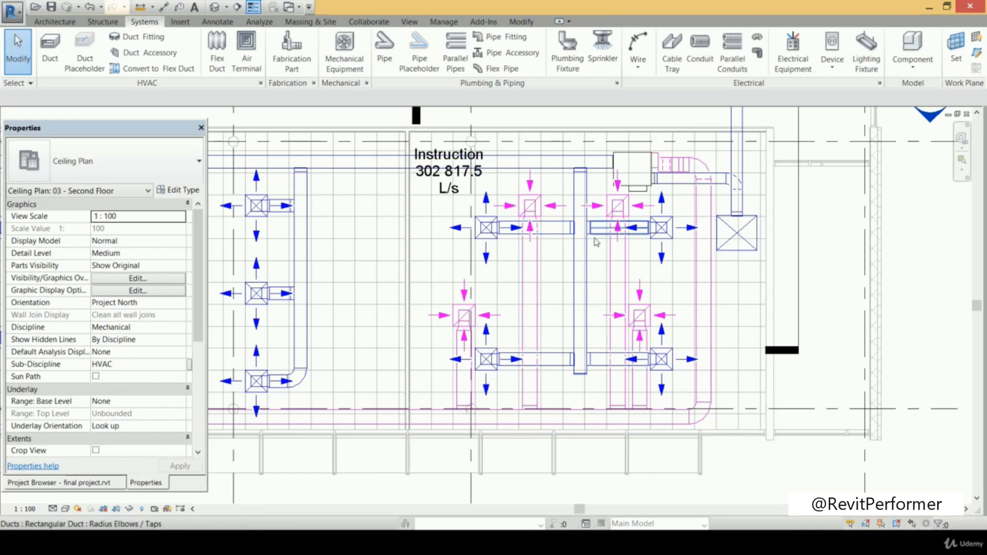
Copy Instruction 302's lower partition-side return diffuser into Instruction 303, between its vertical supply duct and the partition shared with 302
{"action": "scroll", "coordinate": [595, 251], "scroll_direction": "down", "scroll_amount": 1}
{"action": "middle_click_drag", "start_coordinate": [595, 250], "coordinate": [701, 252]}
{"action": "middle_click_drag", "start_coordinate": [369, 295], "coordinate": [490, 310]}
{"action": "scroll", "coordinate": [470, 291], "scroll_direction": "up", "scroll_amount": 1}
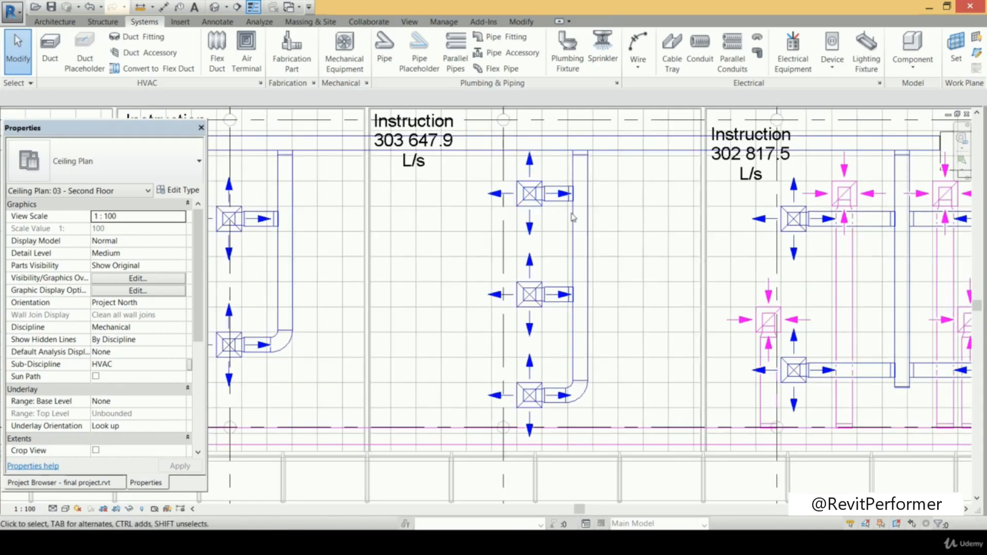
{"action": "left_click", "coordinate": [530, 227]}
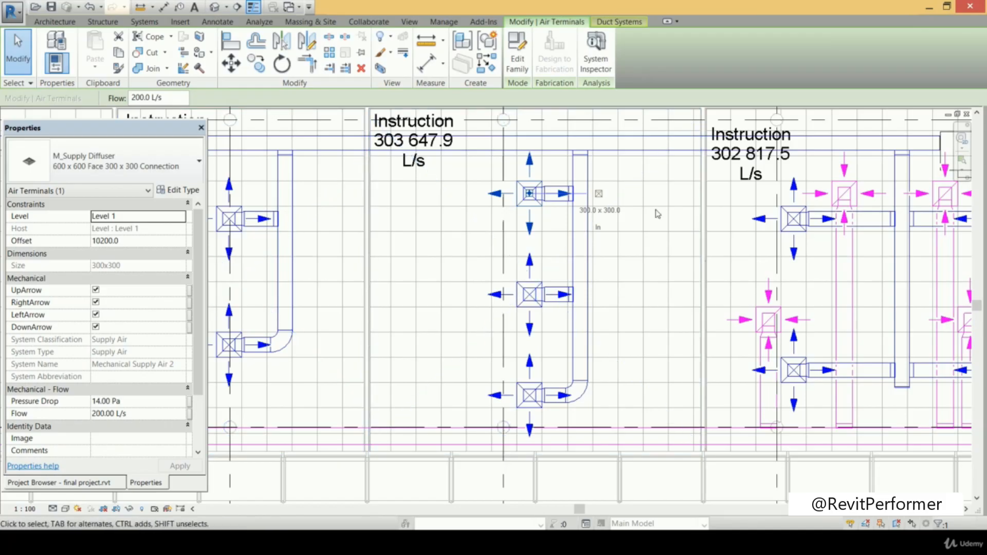
{"action": "scroll", "coordinate": [667, 242], "scroll_direction": "down", "scroll_amount": 1}
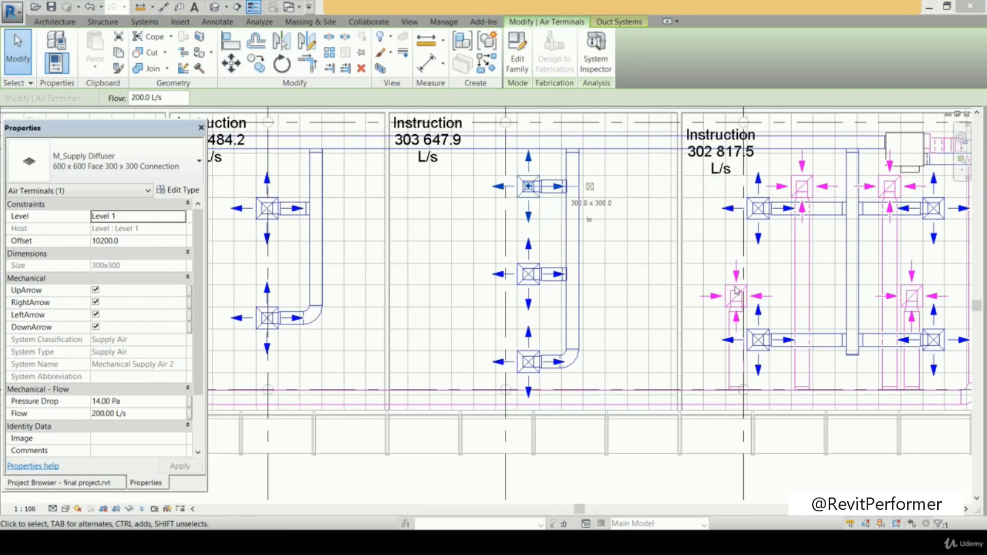
{"action": "left_click", "coordinate": [720, 297]}
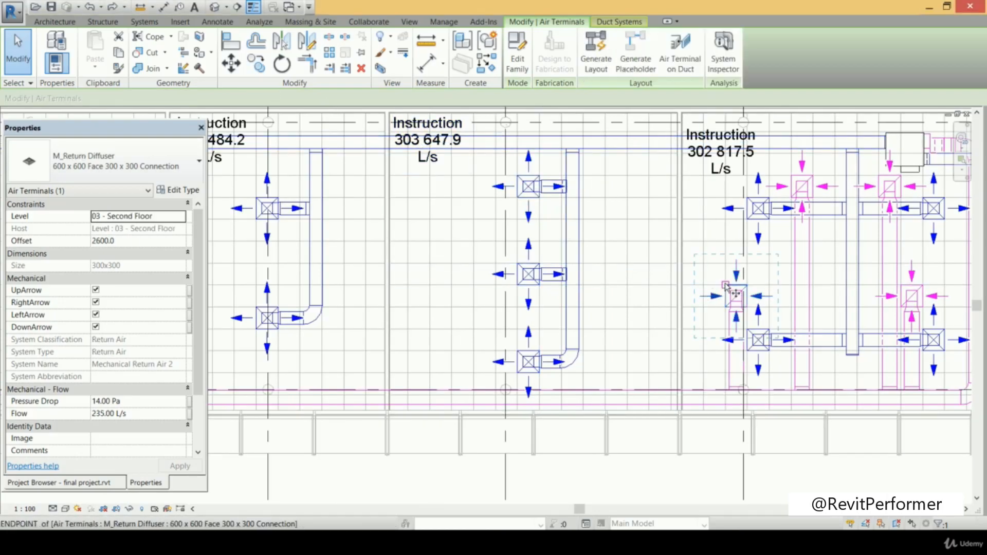
{"action": "key", "text": "c"}
{"action": "key", "text": "o"}
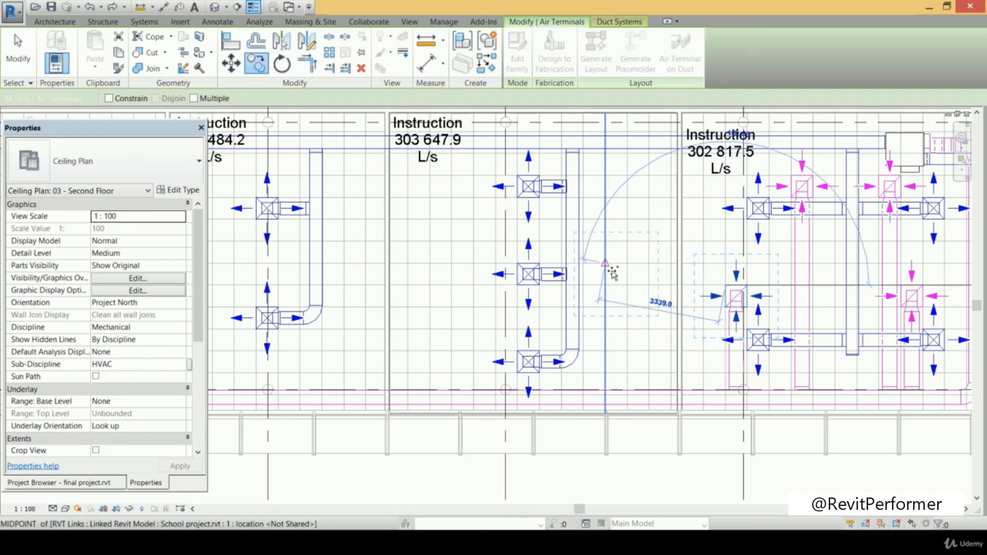
{"action": "left_click", "coordinate": [609, 268]}
{"action": "left_click", "coordinate": [611, 271]}
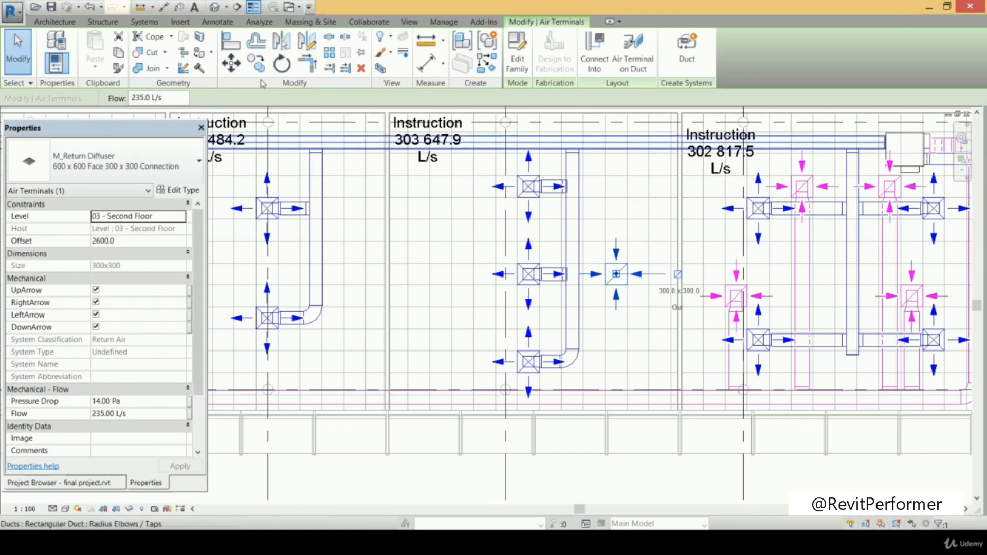
Copy the return diffuser to two positions, one above the other, on the Instruction 304 side of Instruction 303's supply diffusers
{"action": "left_click", "coordinate": [257, 64]}
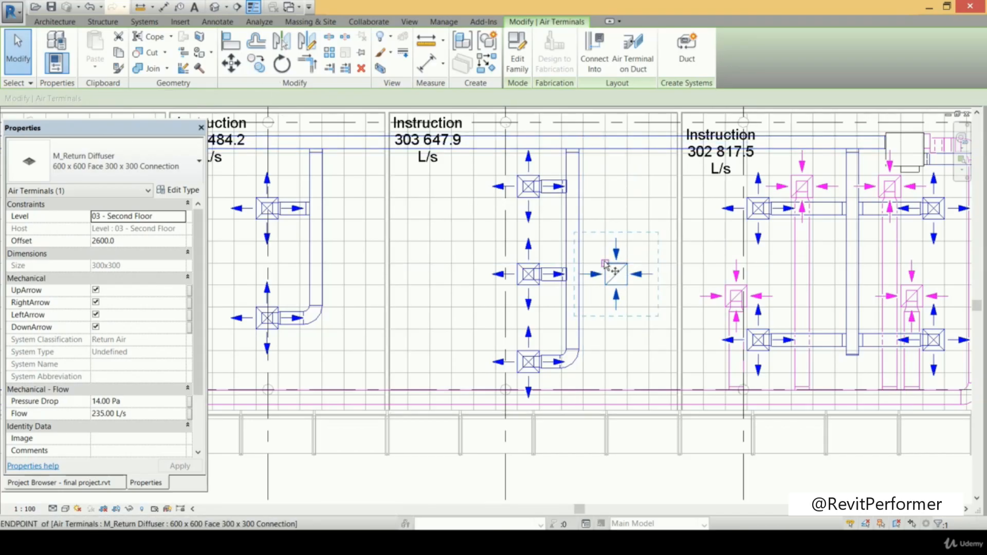
{"action": "left_click", "coordinate": [612, 271]}
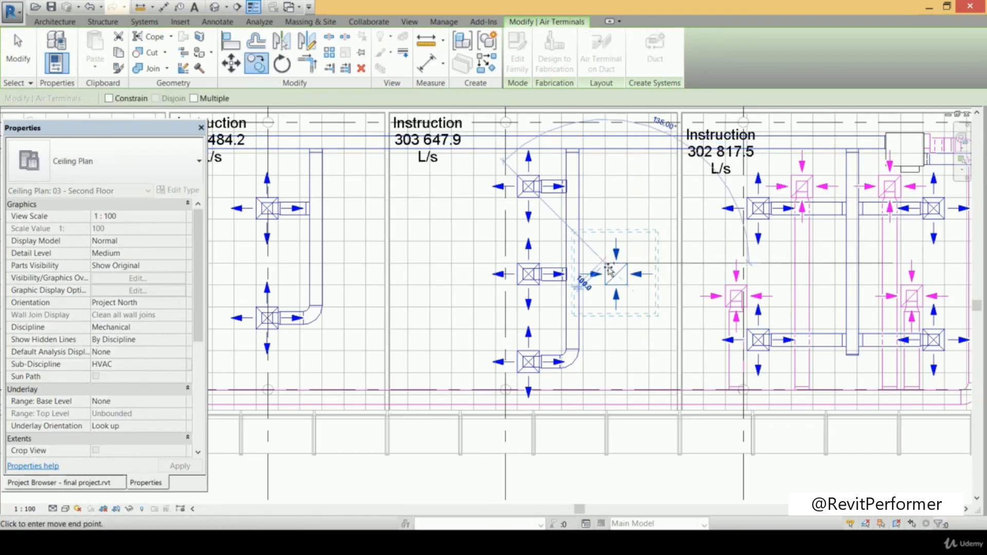
{"action": "left_click", "coordinate": [461, 208]}
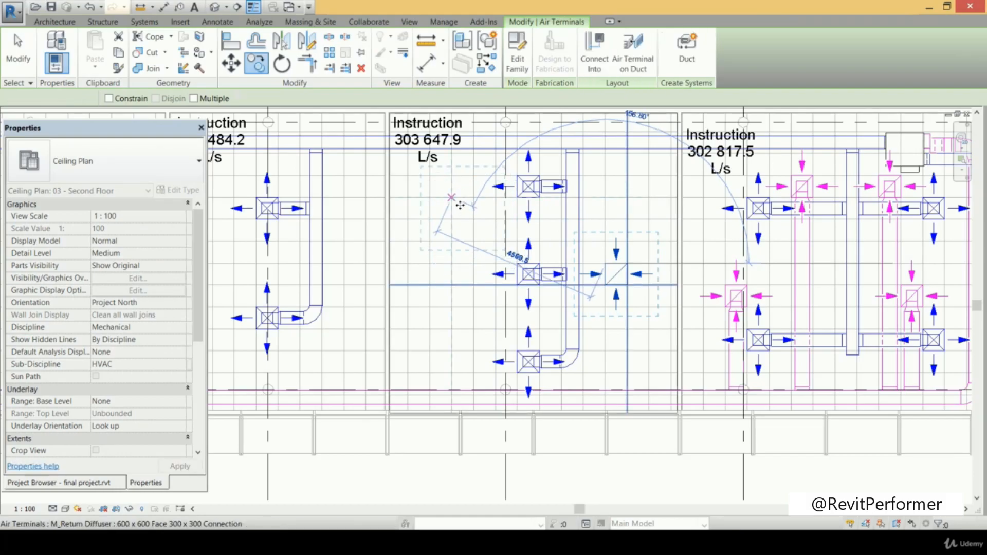
{"action": "left_click", "coordinate": [257, 64]}
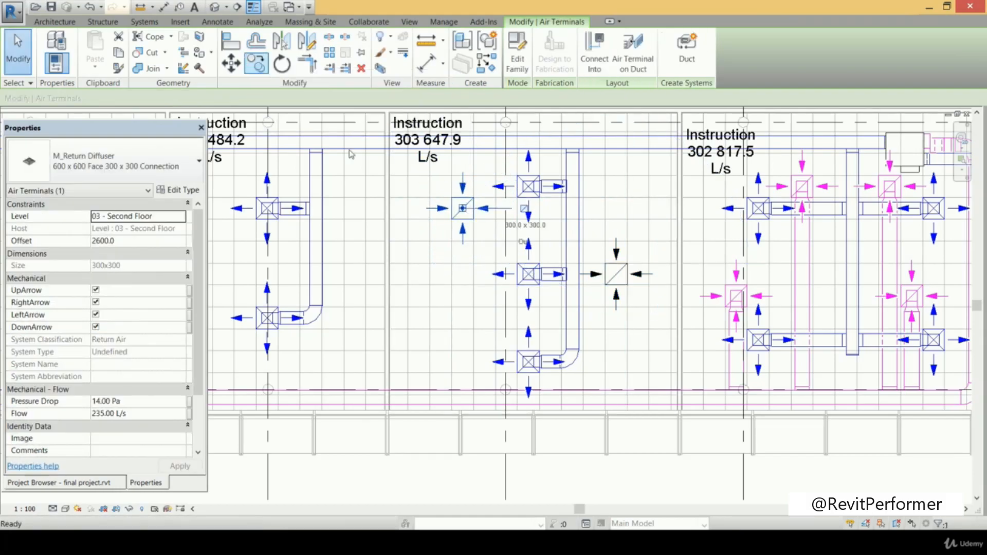
{"action": "left_click", "coordinate": [463, 208]}
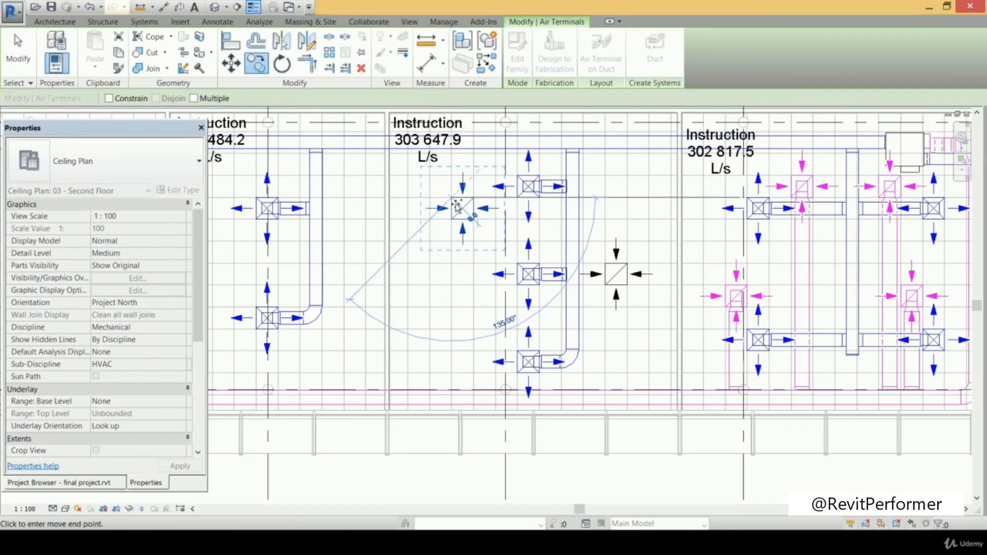
{"action": "left_click", "coordinate": [451, 307]}
{"action": "key", "text": "Escape"}
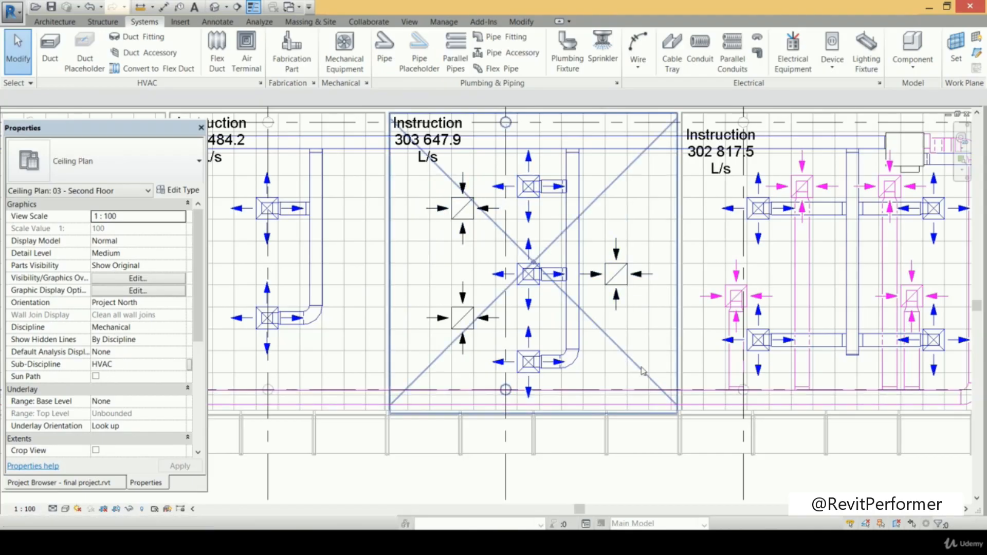
Draw a 400 x 350 mm return duct at 3550 mm offset from the main to Instruction 303's return diffuser nearest Instruction 302
{"action": "left_click", "coordinate": [50, 51]}
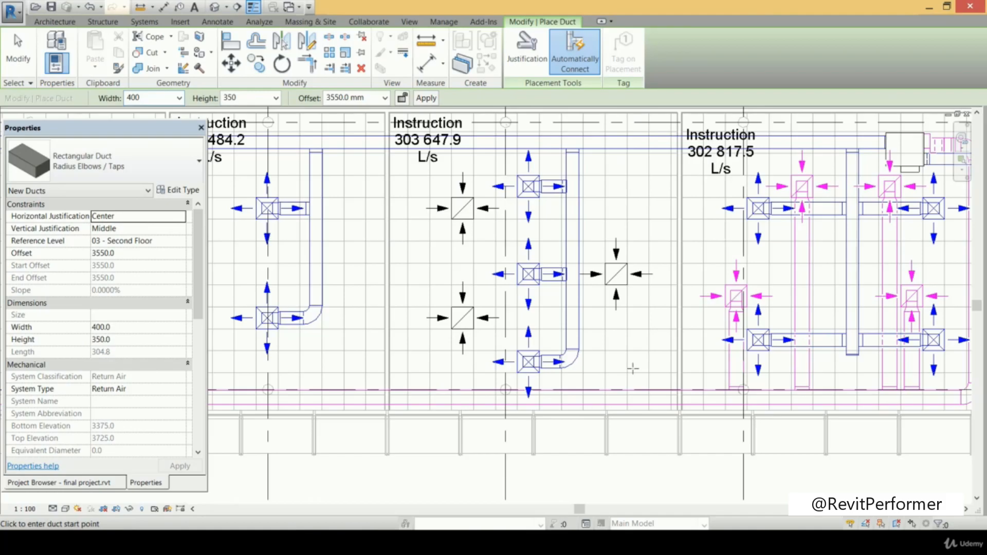
{"action": "left_click", "coordinate": [621, 393]}
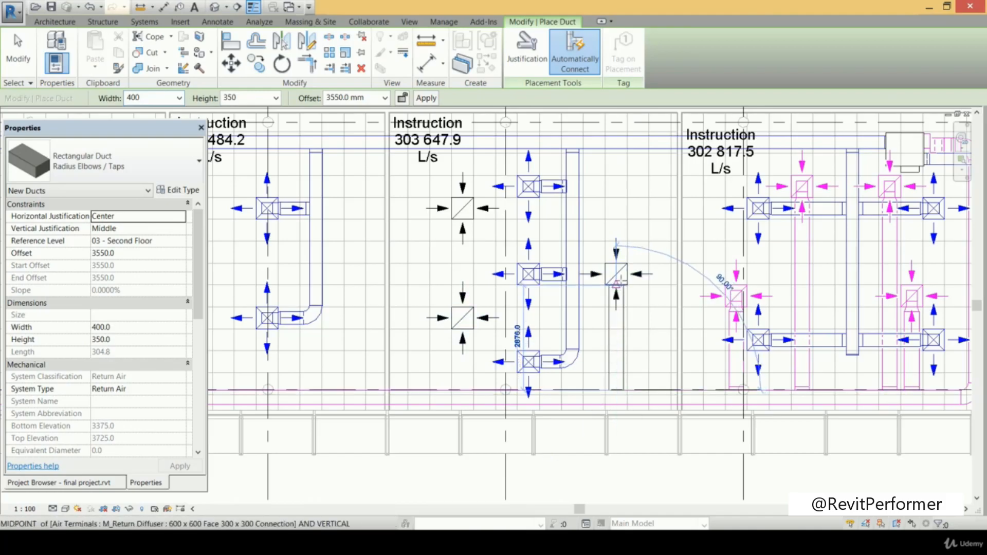
{"action": "left_click", "coordinate": [621, 282]}
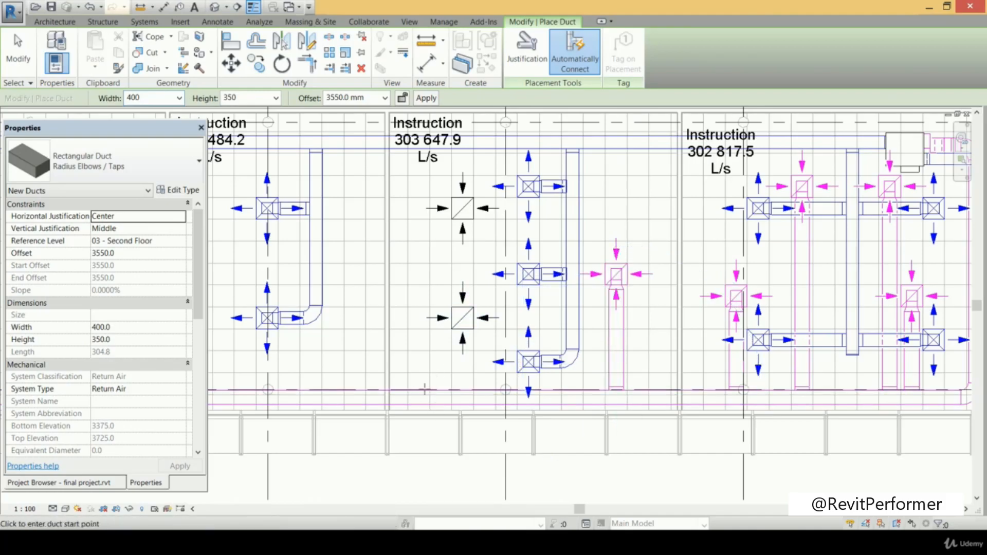
Route a 400 x 350 mm return duct from the main to Instruction 303's upper diffuser on the 304 side, and branch it to the lower one
{"action": "left_click", "coordinate": [411, 391]}
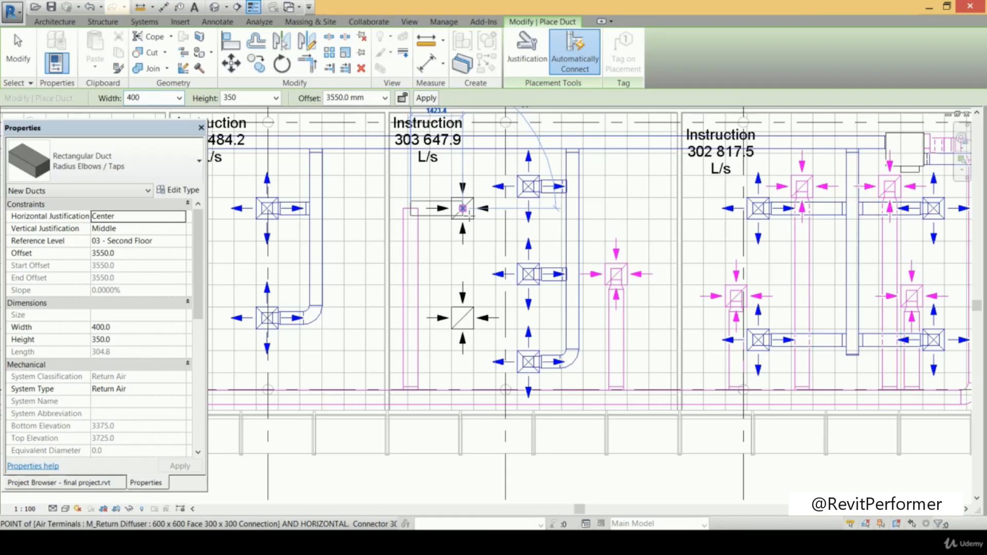
{"action": "left_click", "coordinate": [462, 210]}
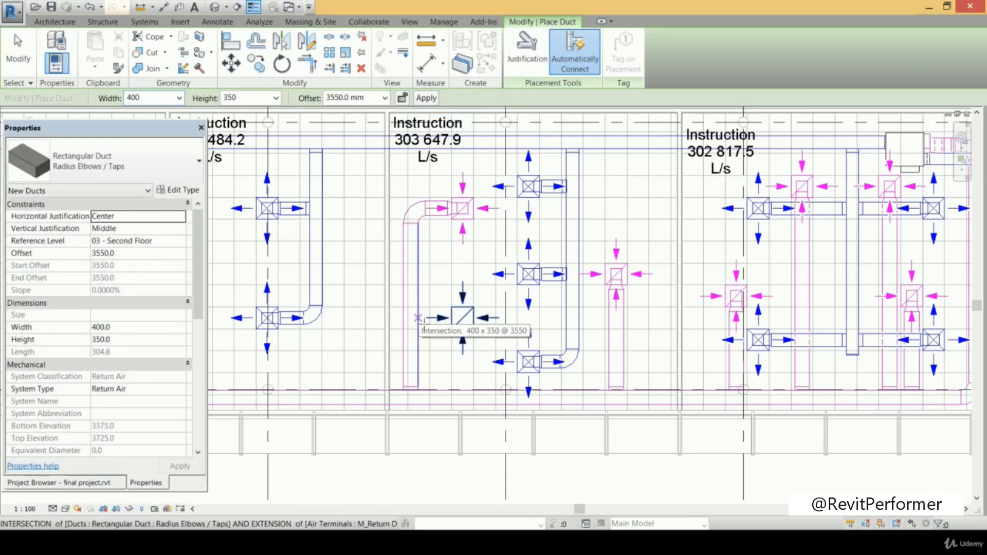
{"action": "left_click", "coordinate": [420, 321]}
{"action": "key", "text": "Escape"}
{"action": "key", "text": "Escape"}
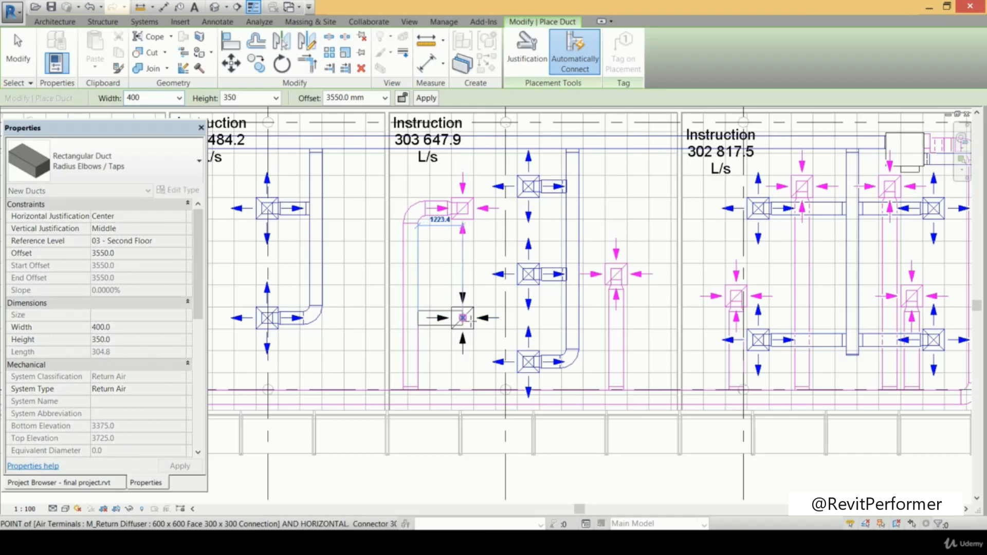
Copy Instruction 303's lower return diffuser on the 304 side into Instruction 304, between its supply duct and the shared partition
{"action": "scroll", "coordinate": [661, 262], "scroll_direction": "down", "scroll_amount": 2}
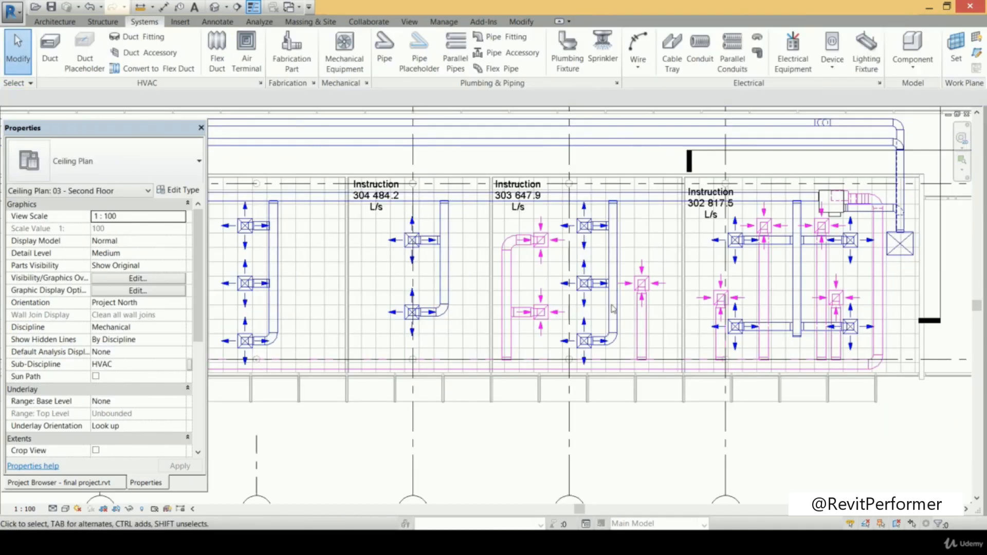
{"action": "middle_click_drag", "start_coordinate": [516, 155], "coordinate": [591, 178]}
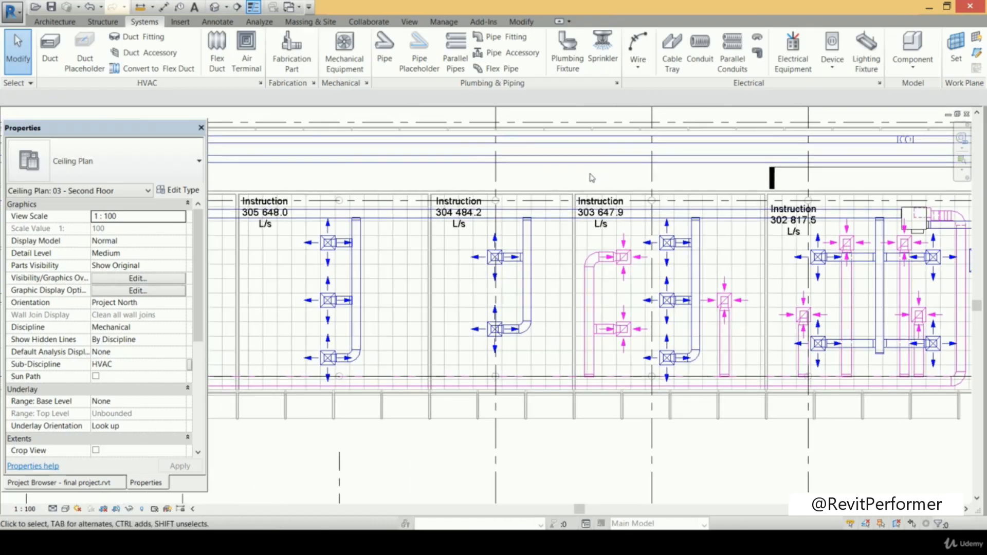
{"action": "scroll", "coordinate": [487, 272], "scroll_direction": "up", "scroll_amount": 3}
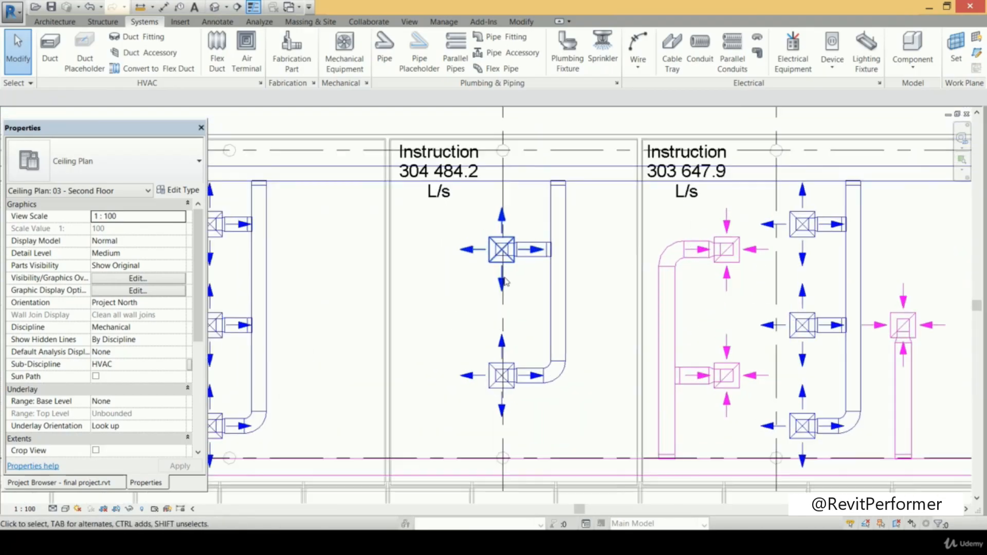
{"action": "left_click", "coordinate": [502, 285]}
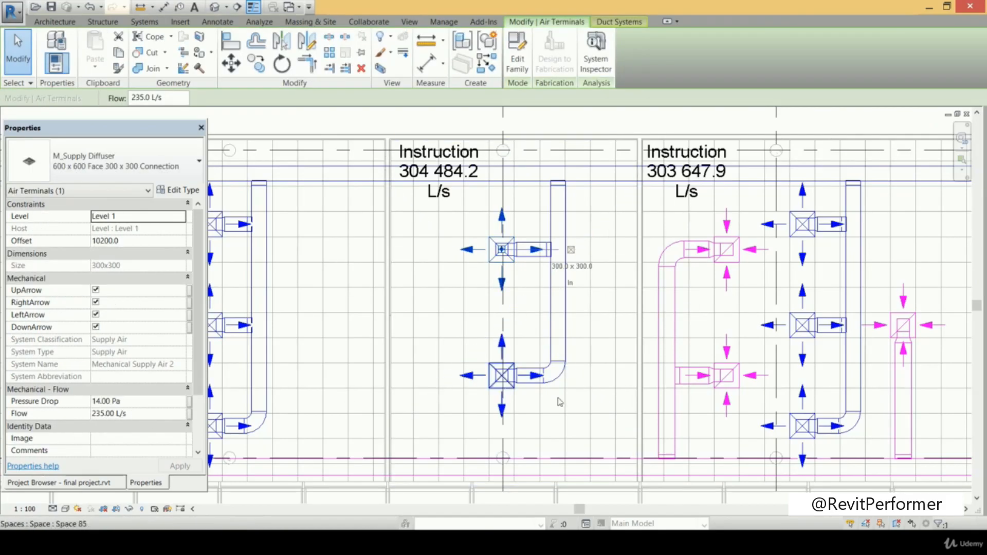
{"action": "left_click", "coordinate": [742, 379]}
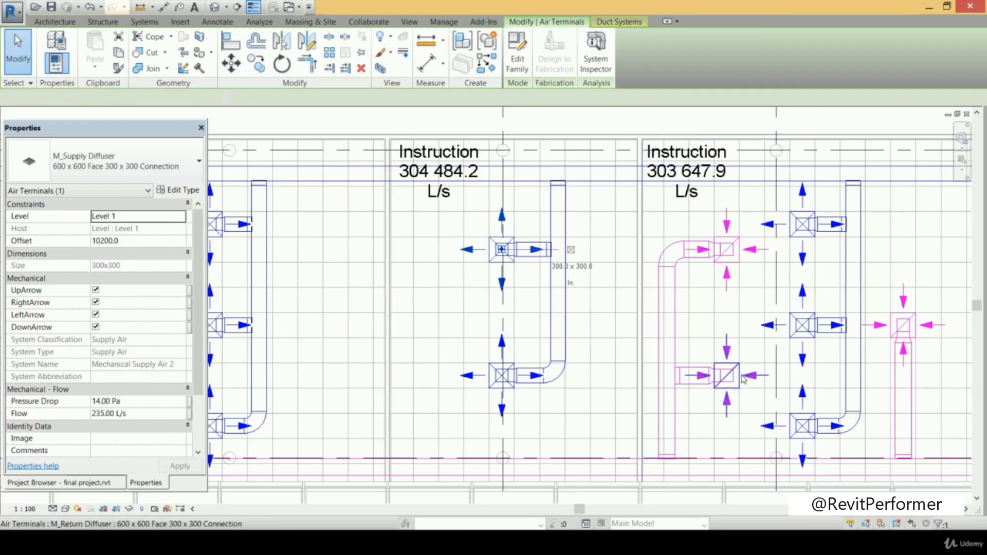
{"action": "left_click", "coordinate": [252, 58]}
{"action": "left_click", "coordinate": [715, 365]}
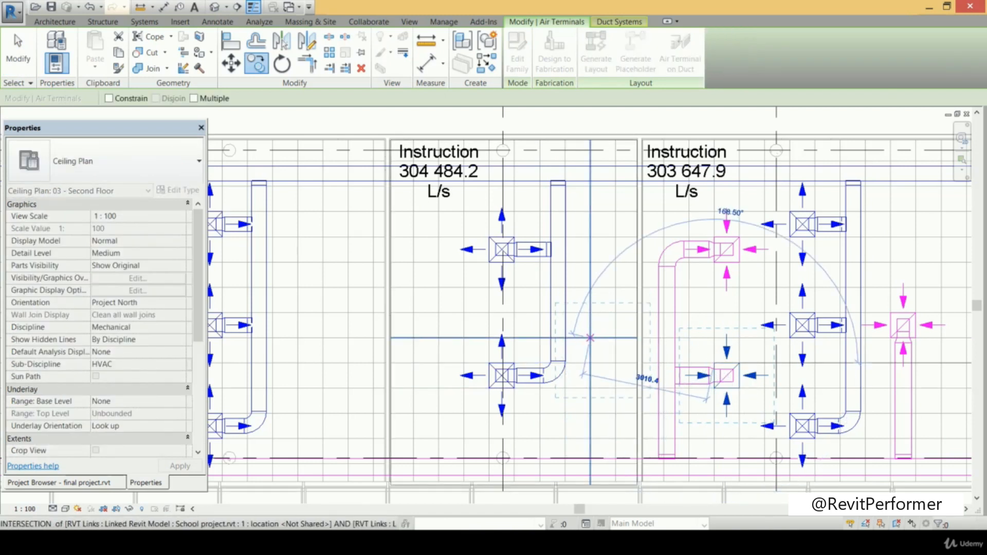
{"action": "left_click", "coordinate": [590, 338]}
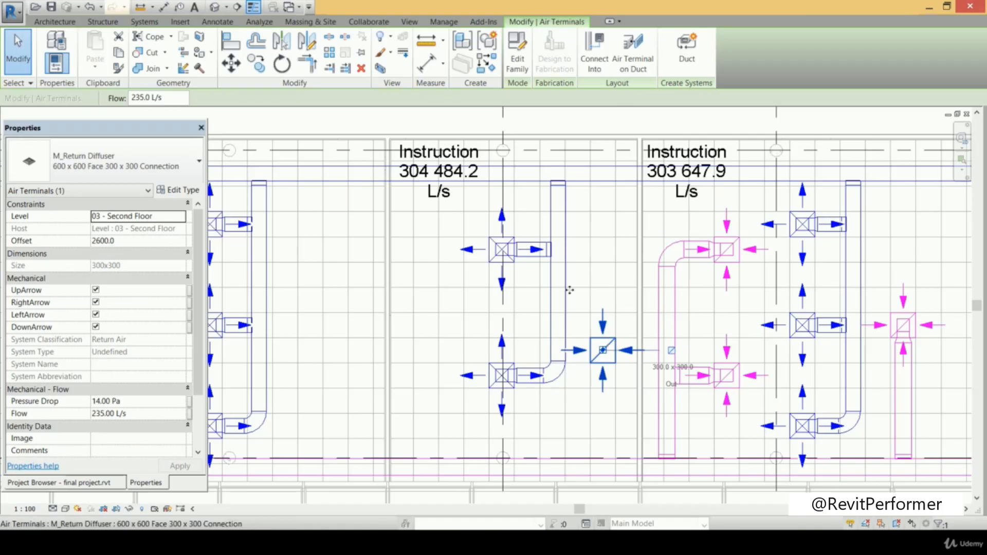
Copy Instruction 304's return diffuser 4200 mm horizontally to the opposite side of the supply diffusers, beside the Instruction 305 partition
{"action": "key", "text": "c"}
{"action": "key", "text": "o"}
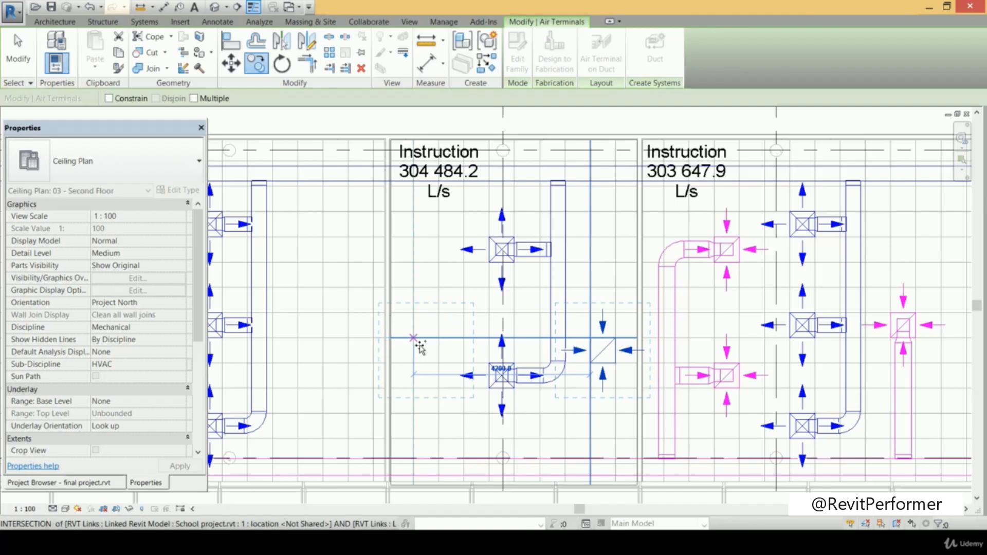
{"action": "left_click", "coordinate": [420, 345]}
{"action": "key", "text": "Escape"}
{"action": "scroll", "coordinate": [612, 299], "scroll_direction": "down", "scroll_amount": 3}
{"action": "middle_click_drag", "start_coordinate": [617, 300], "coordinate": [615, 290]}
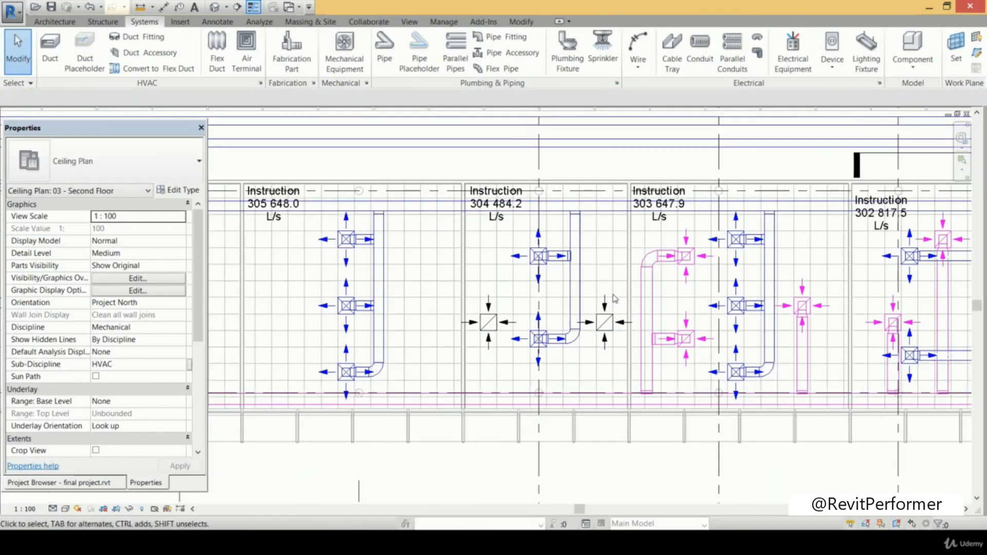
Align both of Instruction 304's return diffusers to the horizontal ceiling grid line between its two supply diffusers
{"action": "scroll", "coordinate": [613, 298], "scroll_direction": "up", "scroll_amount": 2}
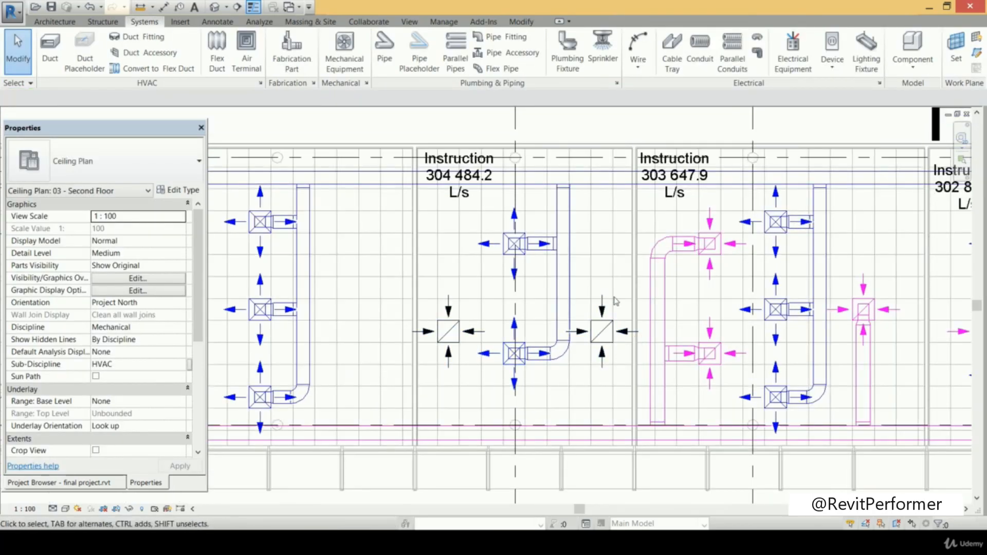
{"action": "left_click", "coordinate": [613, 343]}
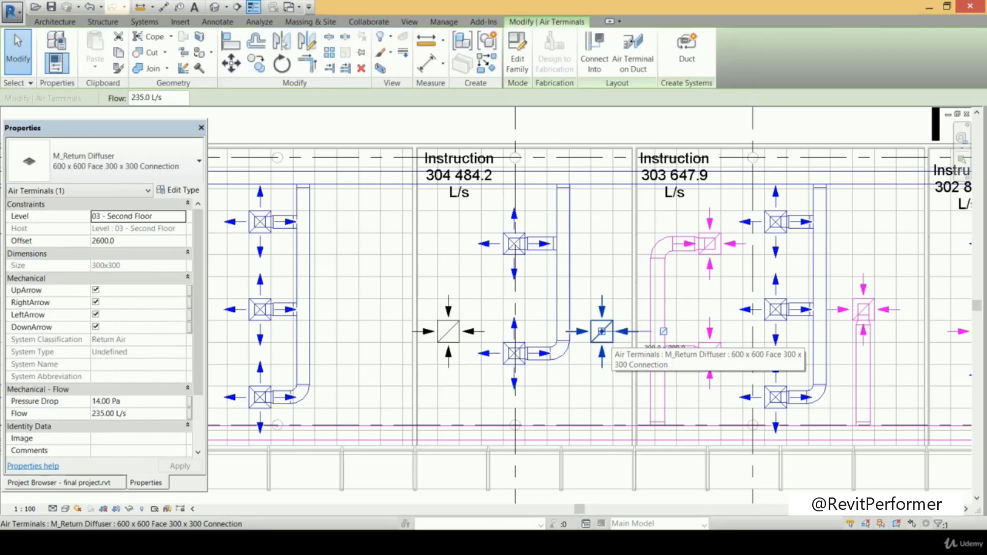
{"action": "left_click", "coordinate": [451, 350], "text": "ctrl"}
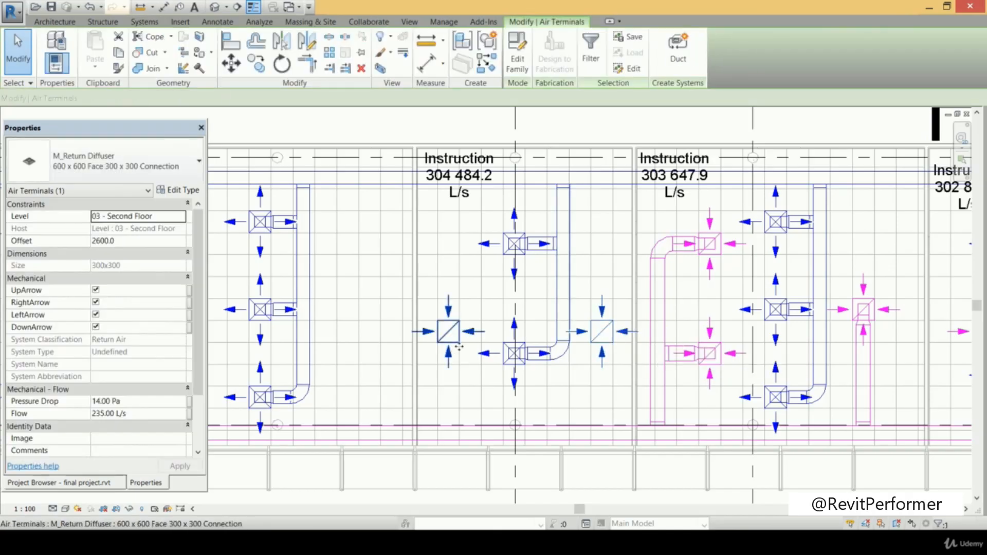
{"action": "left_click", "coordinate": [256, 62]}
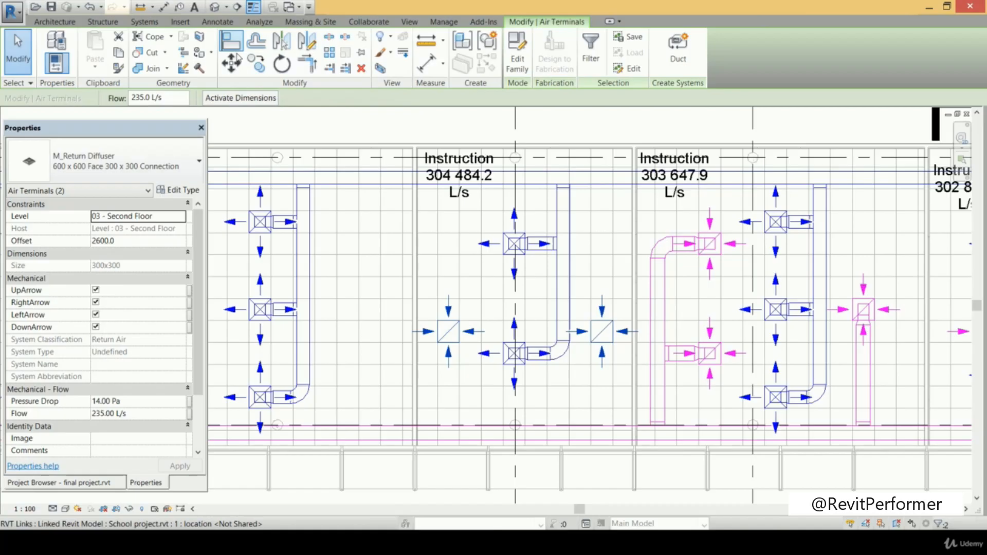
{"action": "key", "text": "a"}
{"action": "key", "text": "l"}
{"action": "left_click", "coordinate": [579, 303]}
{"action": "left_click", "coordinate": [596, 323]}
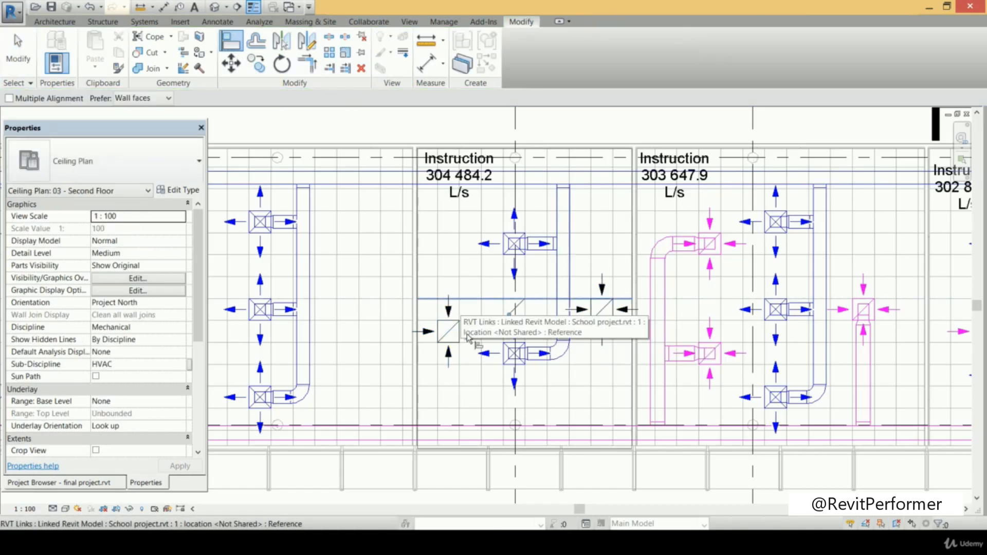
{"action": "left_click", "coordinate": [463, 302]}
{"action": "left_click", "coordinate": [448, 331]}
{"action": "scroll", "coordinate": [612, 308], "scroll_direction": "up", "scroll_amount": 1}
{"action": "scroll", "coordinate": [584, 328], "scroll_direction": "down", "scroll_amount": 1}
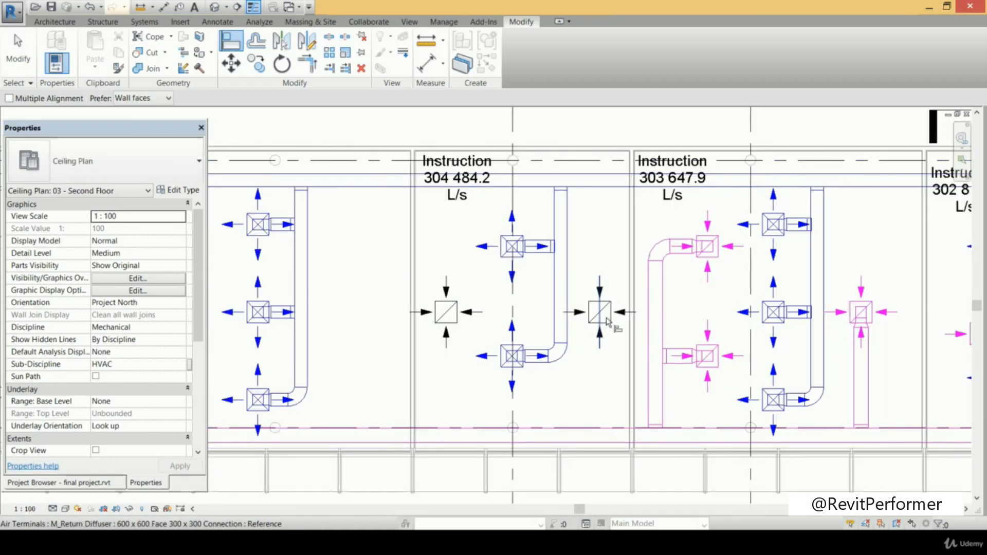
Draw two 400 x 350 mm return ducts at 3550 mm offset from the main to Instruction 304's two return diffusers
{"action": "middle_click_drag", "start_coordinate": [586, 329], "coordinate": [589, 303]}
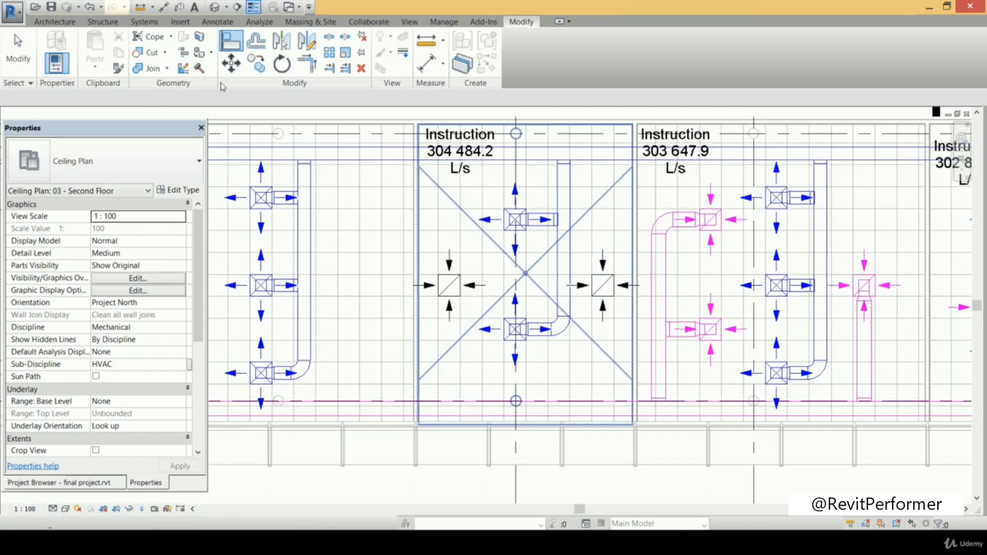
{"action": "key", "text": "Escape"}
{"action": "left_click", "coordinate": [144, 21]}
{"action": "left_click", "coordinate": [50, 51]}
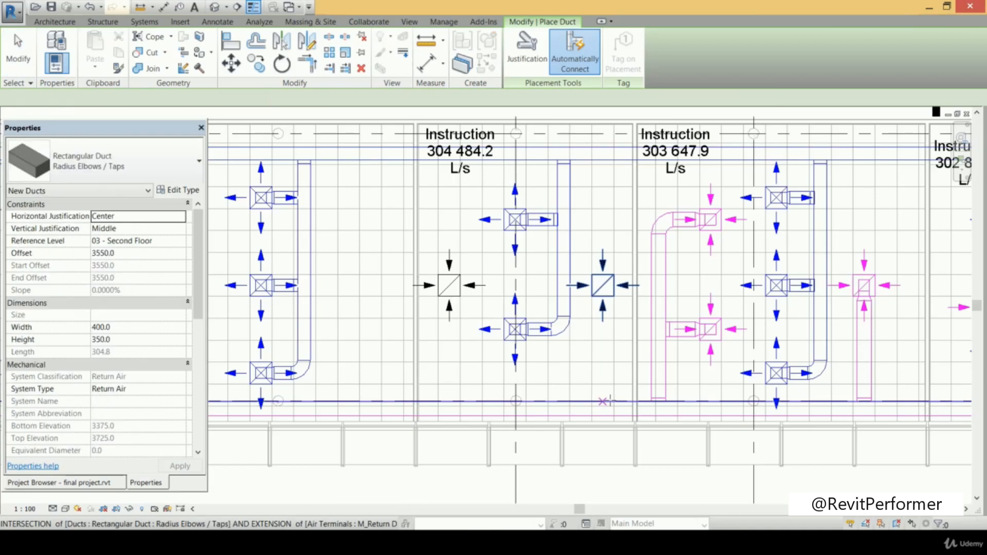
{"action": "left_click", "coordinate": [604, 402]}
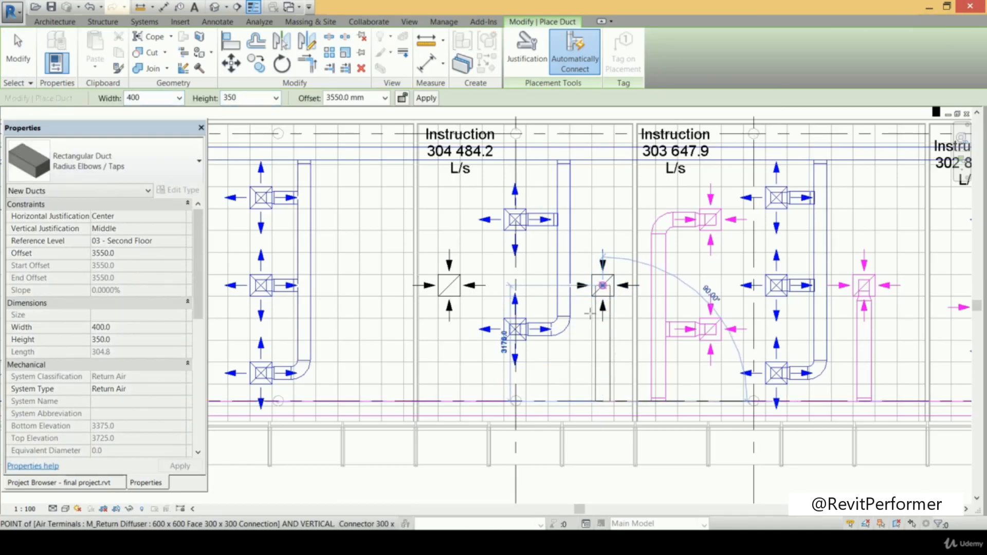
{"action": "left_click", "coordinate": [590, 313]}
{"action": "left_click", "coordinate": [452, 397]}
{"action": "left_click", "coordinate": [450, 286]}
{"action": "key", "text": "Escape"}
{"action": "key", "text": "Escape"}
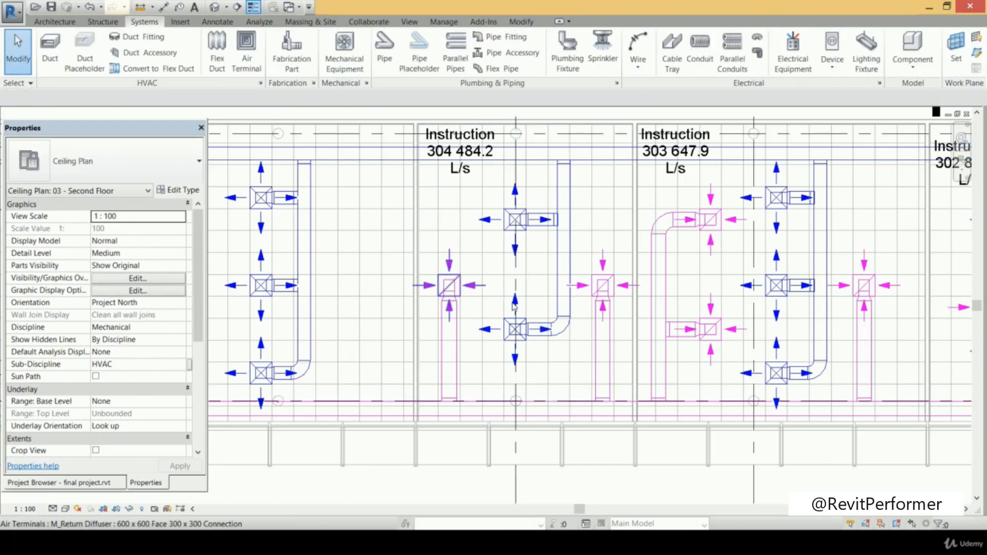
Set the flow of the seven return diffusers in Instructions 303 and 302 to 200 L/s
{"action": "left_click", "coordinate": [605, 286]}
{"action": "left_click", "coordinate": [473, 291]}
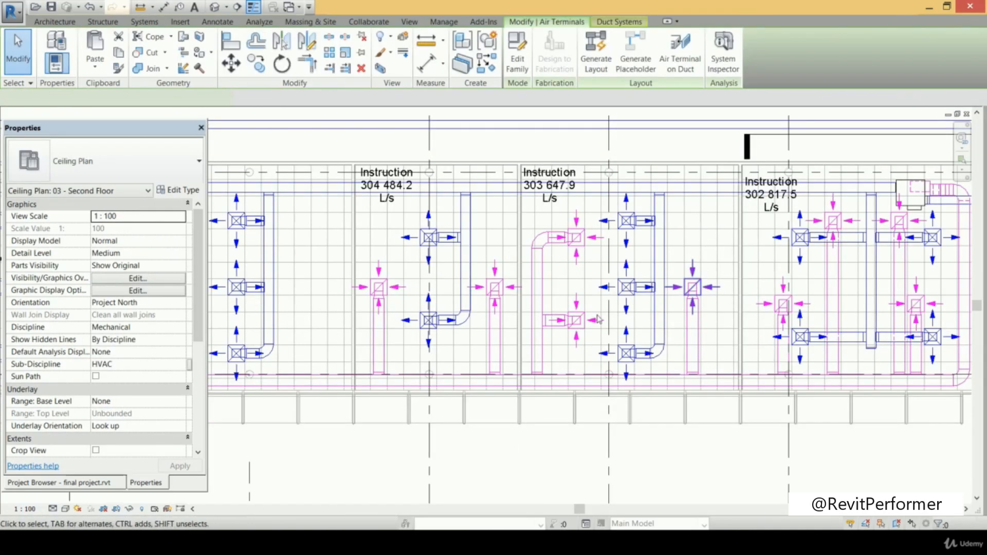
{"action": "left_click", "coordinate": [695, 286]}
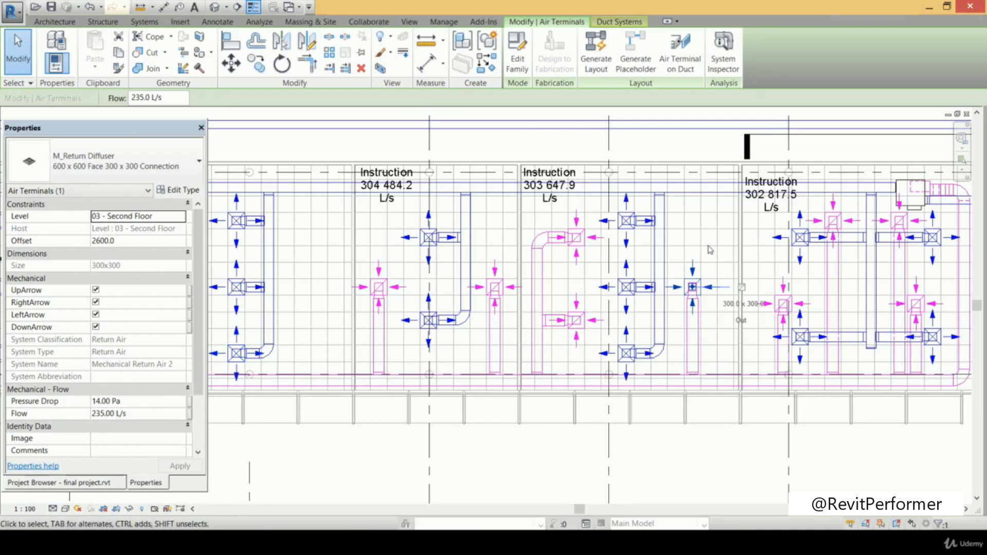
{"action": "scroll", "coordinate": [710, 250], "scroll_direction": "down", "scroll_amount": 3}
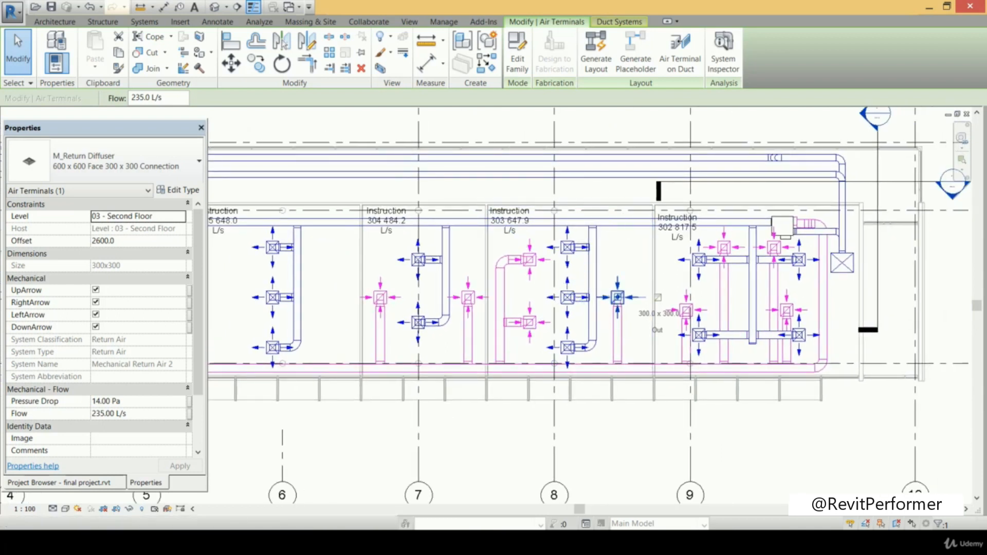
{"action": "scroll", "coordinate": [607, 261], "scroll_direction": "up", "scroll_amount": 2}
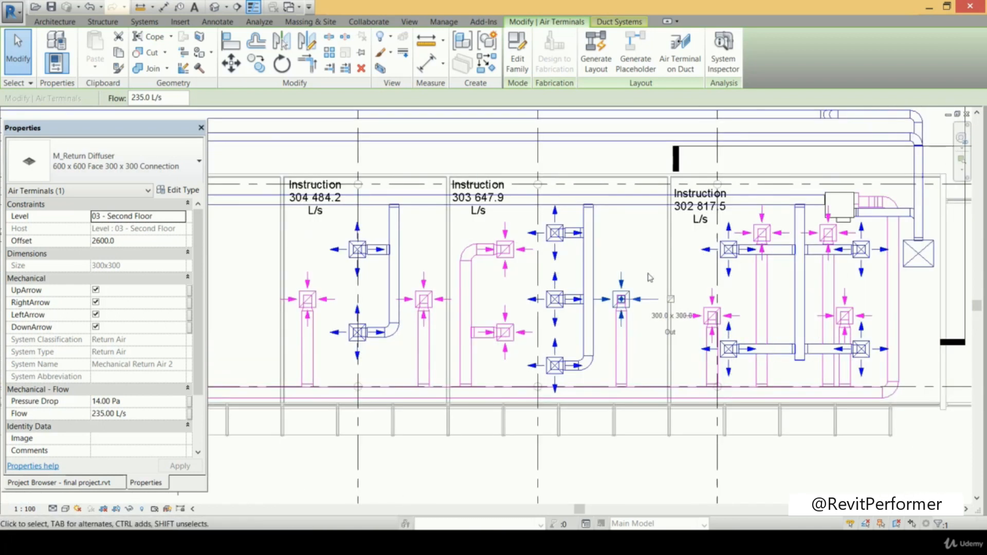
{"action": "left_click", "coordinate": [637, 301]}
{"action": "left_click", "coordinate": [636, 300]}
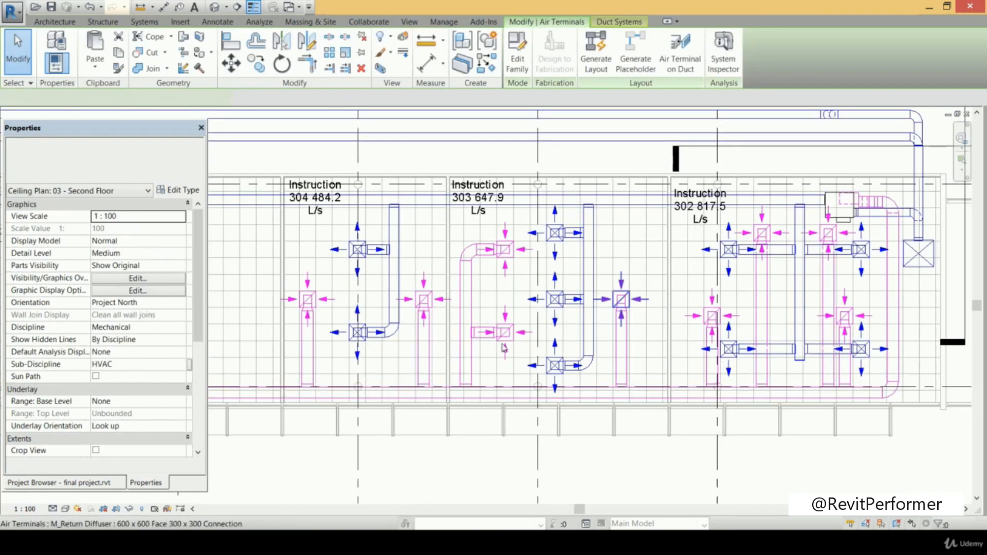
{"action": "left_click", "coordinate": [504, 334]}
{"action": "left_click", "coordinate": [504, 269]}
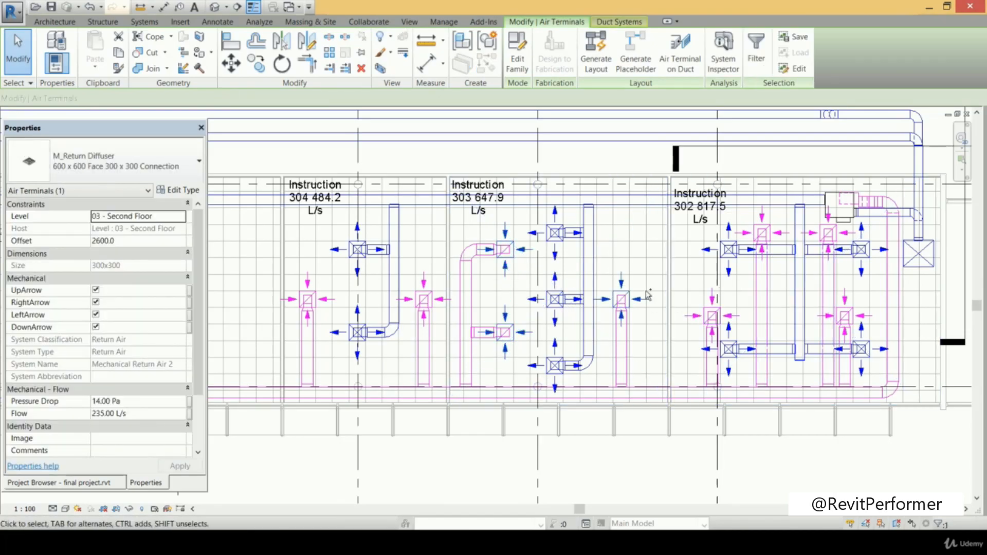
{"action": "left_click", "coordinate": [713, 308], "text": "ctrl"}
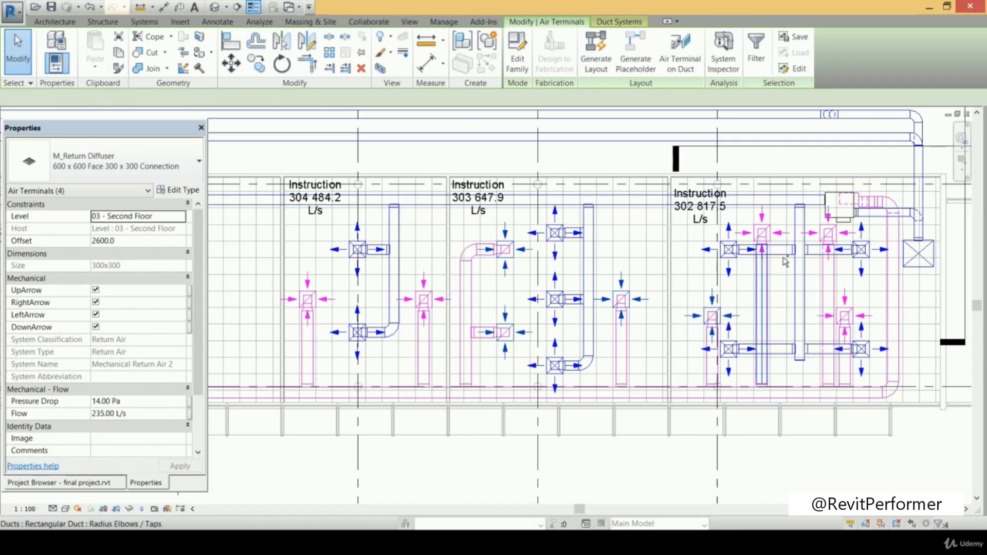
{"action": "left_click", "coordinate": [845, 312], "text": "ctrl"}
{"action": "left_click", "coordinate": [832, 236], "text": "ctrl"}
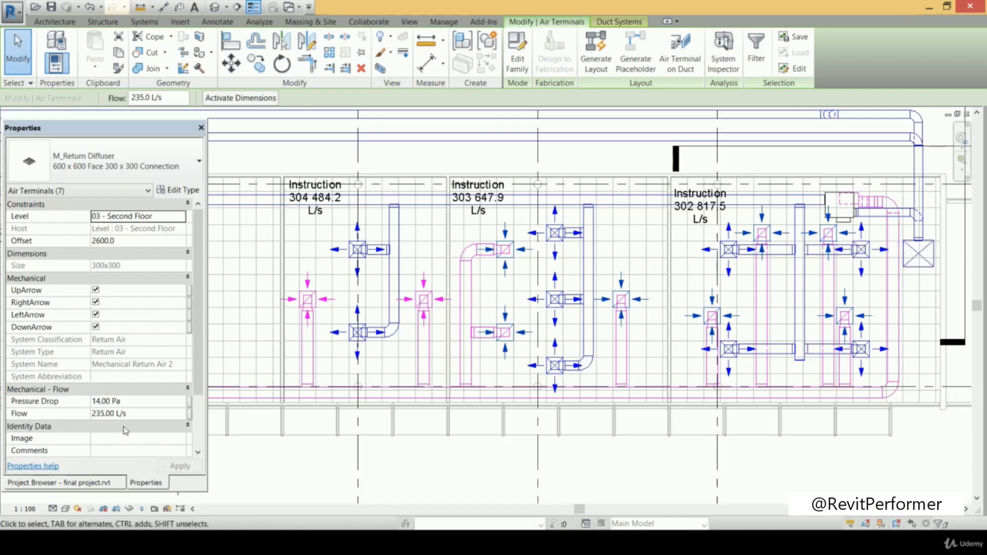
{"action": "left_click", "coordinate": [136, 412]}
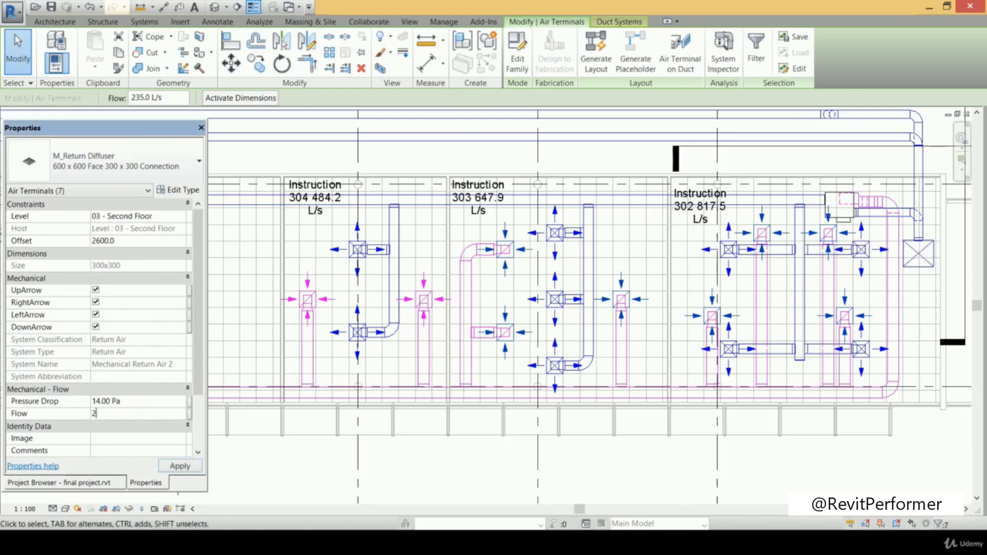
{"action": "type", "text": "200"}
{"action": "left_click", "coordinate": [630, 242]}
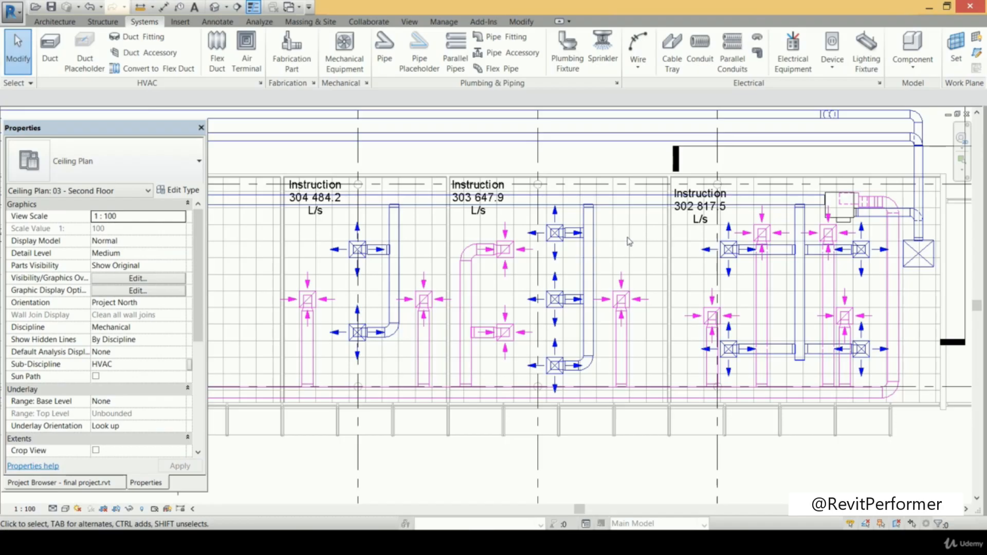
Isolate the ductwork of Instructions 302, 303 and 304 in a 3D selection box and orbit to an angled view
{"action": "scroll", "coordinate": [630, 242], "scroll_direction": "down", "scroll_amount": 2}
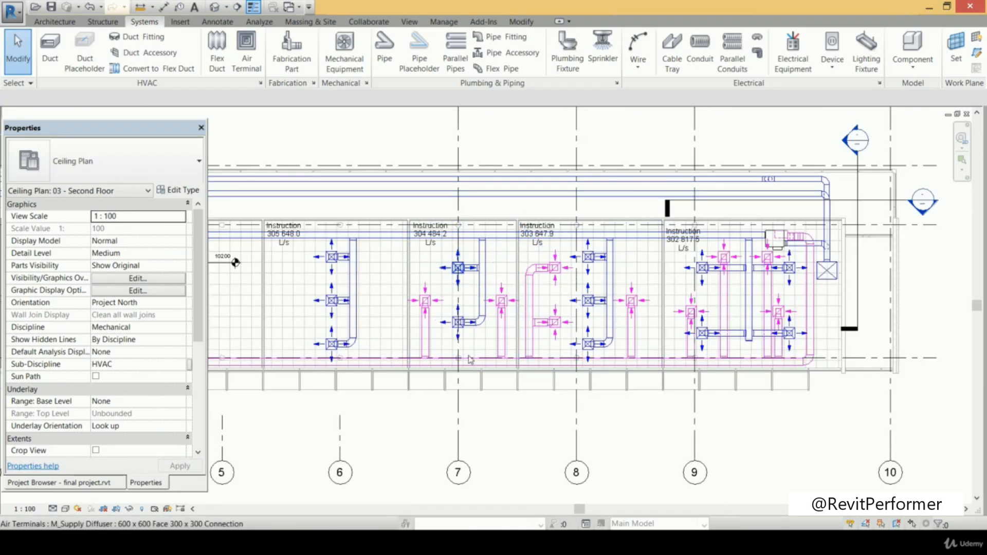
{"action": "scroll", "coordinate": [420, 165], "scroll_direction": "down", "scroll_amount": 1}
{"action": "middle_click_drag", "start_coordinate": [420, 166], "coordinate": [430, 194]}
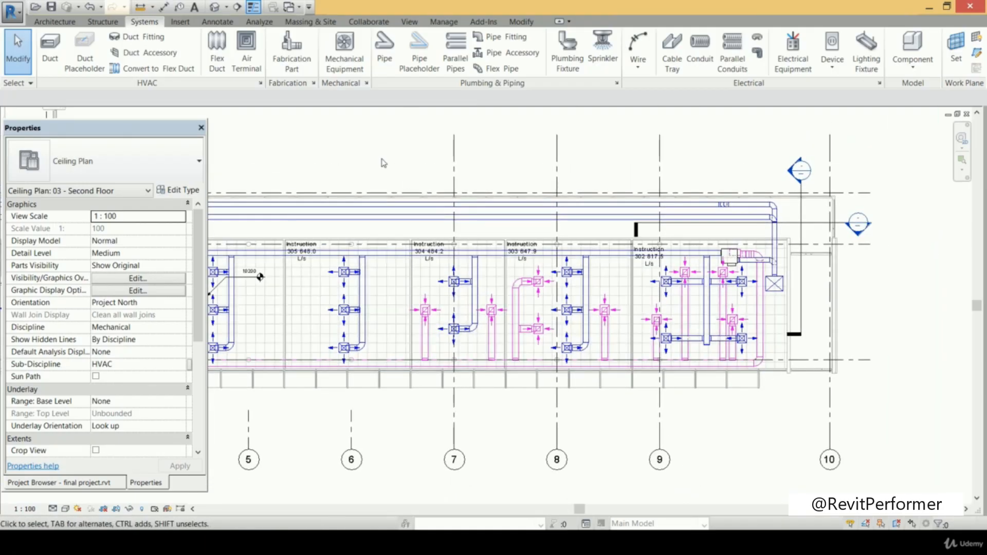
{"action": "left_click_drag", "start_coordinate": [370, 143], "coordinate": [880, 436]}
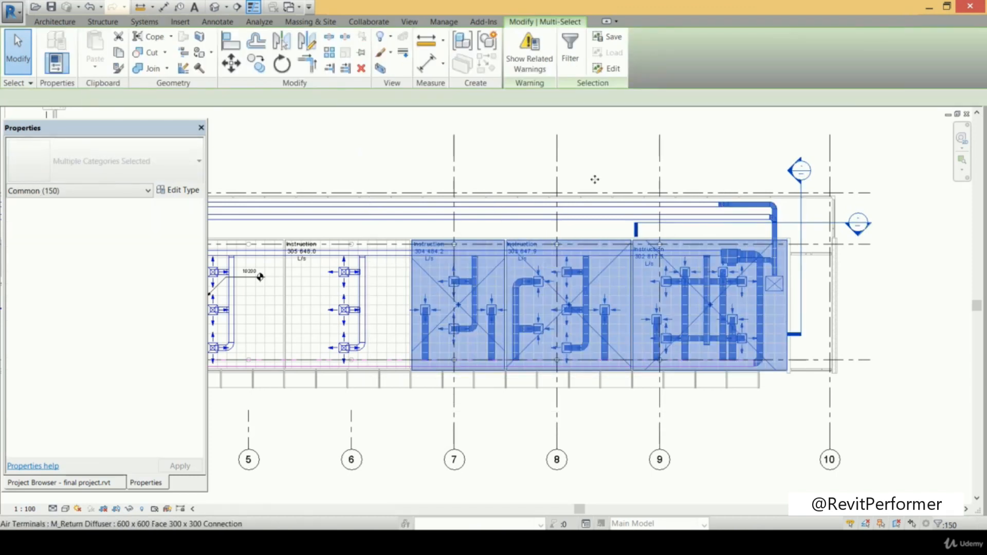
{"action": "left_click", "coordinate": [379, 70]}
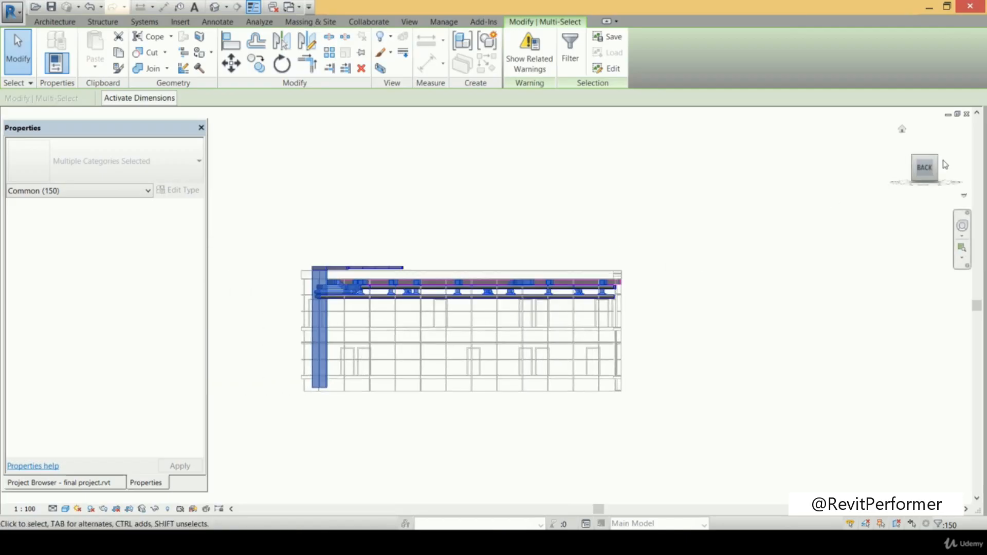
{"action": "left_click_drag", "start_coordinate": [921, 173], "coordinate": [607, 247]}
{"action": "scroll", "coordinate": [554, 238], "scroll_direction": "up", "scroll_amount": 10}
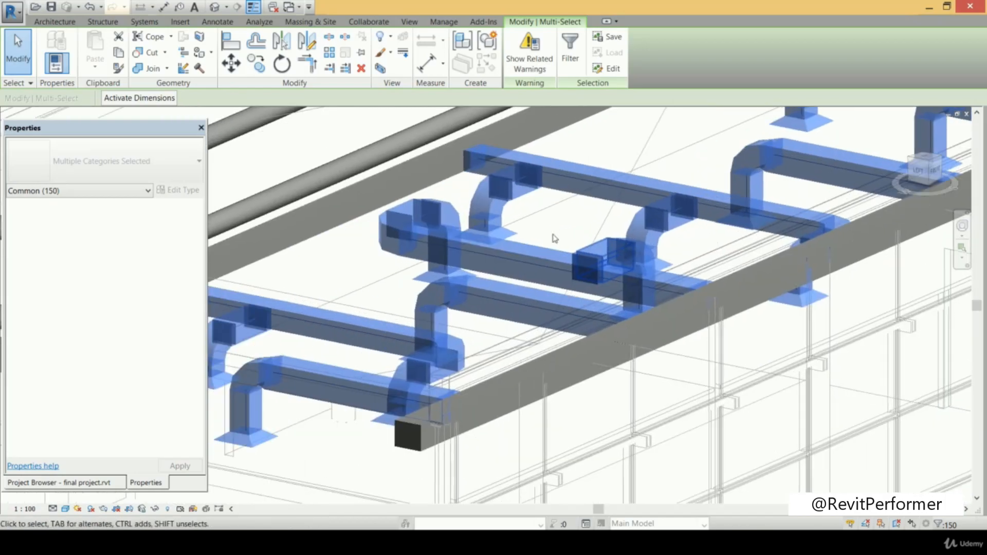
{"action": "left_click", "coordinate": [559, 226]}
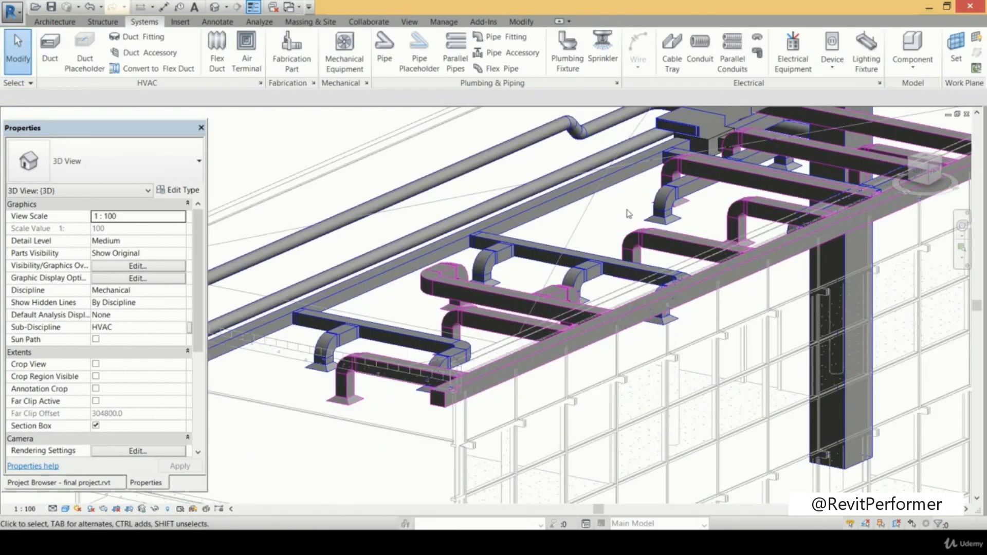
Inspect in 3D where Instruction 302's long return branch nearest Instruction 303 crosses the supply branch duct
{"action": "scroll", "coordinate": [629, 213], "scroll_direction": "up", "scroll_amount": 8}
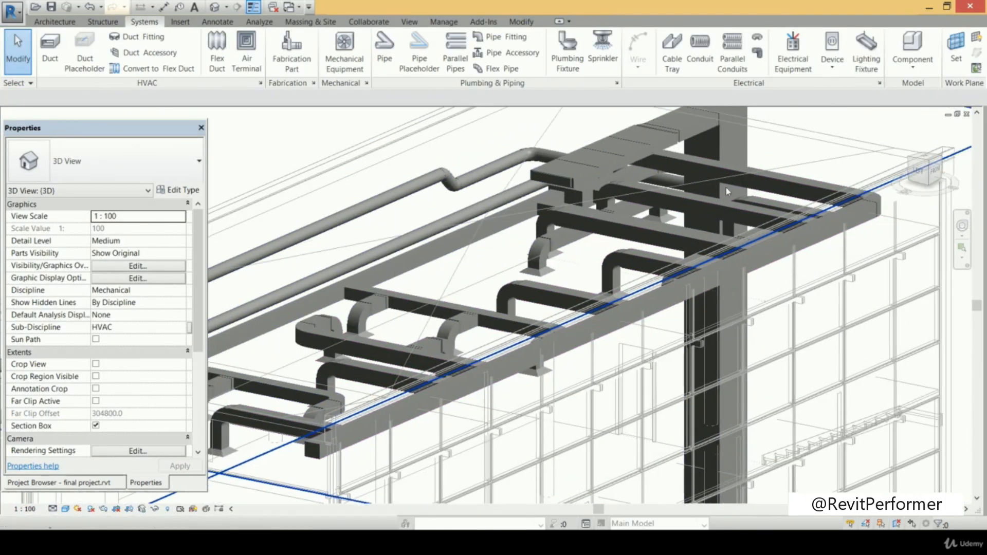
{"action": "scroll", "coordinate": [641, 192], "scroll_direction": "up", "scroll_amount": 3}
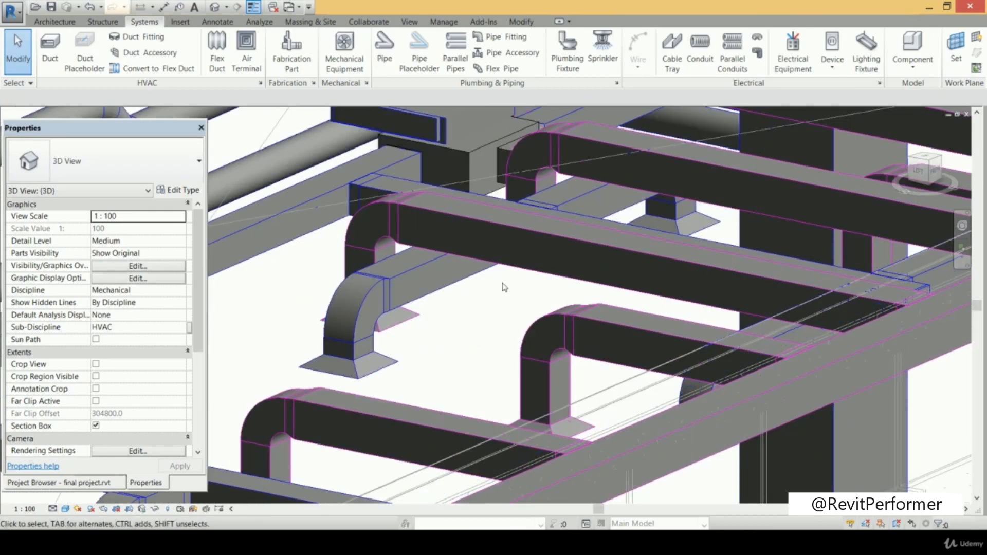
{"action": "left_click", "coordinate": [553, 234]}
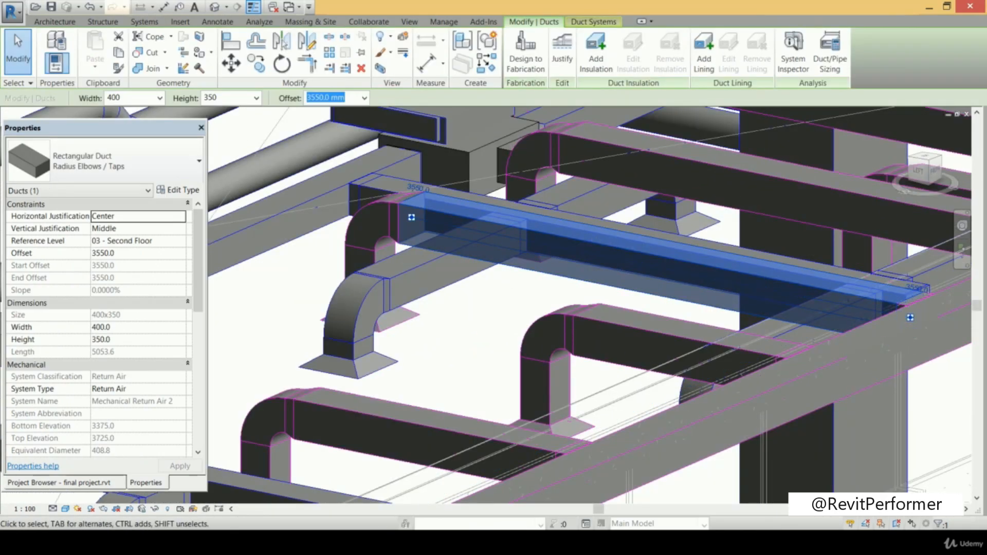
{"action": "left_click_drag", "start_coordinate": [919, 175], "coordinate": [751, 201]}
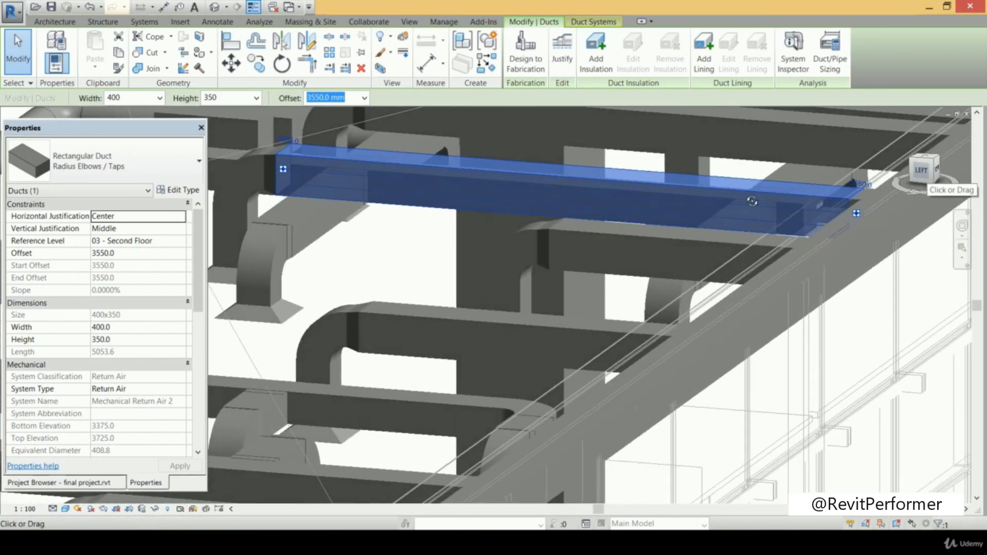
{"action": "middle_click_drag", "start_coordinate": [488, 226], "coordinate": [631, 236]}
{"action": "scroll", "coordinate": [488, 230], "scroll_direction": "up", "scroll_amount": 5}
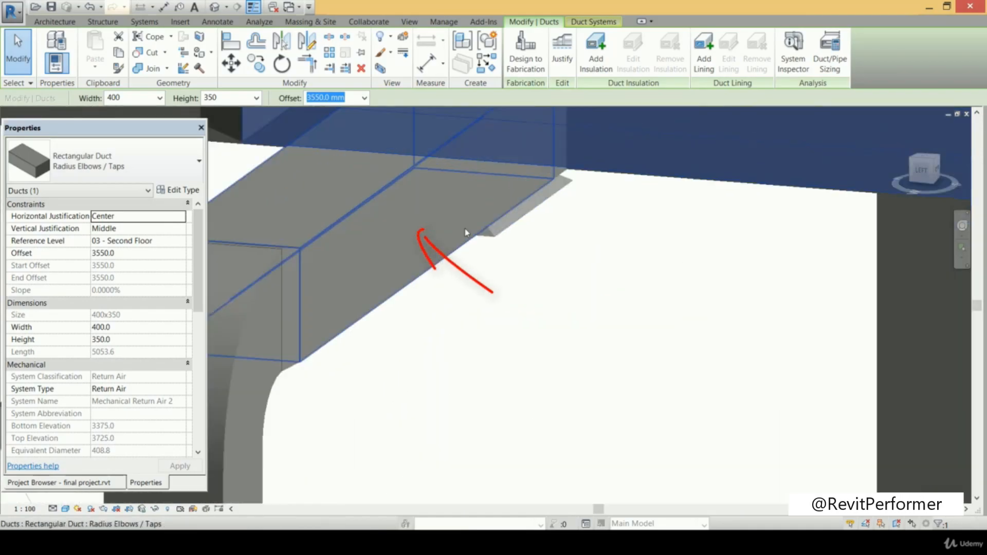
{"action": "scroll", "coordinate": [466, 232], "scroll_direction": "down", "scroll_amount": 5}
{"action": "left_click", "coordinate": [519, 224]}
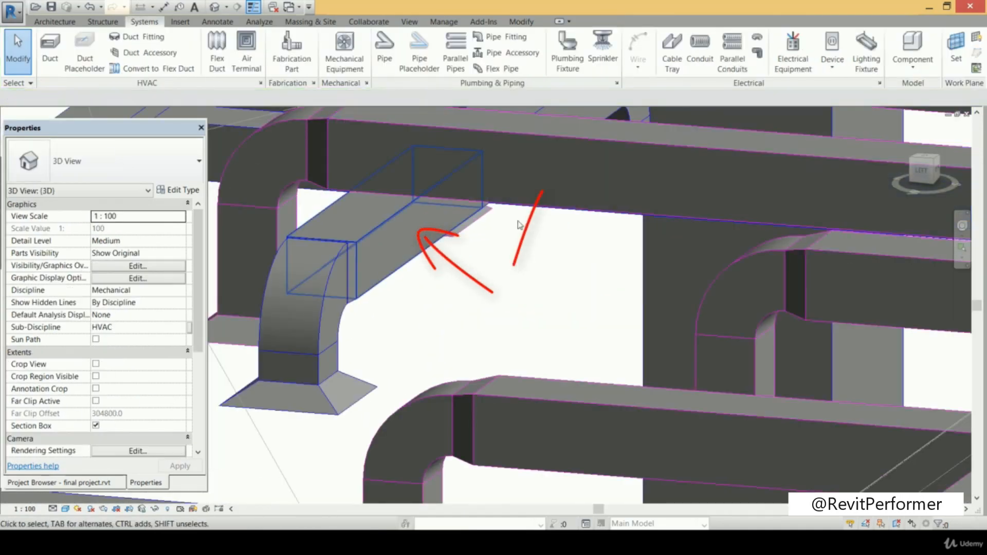
Examine the remaining return and supply branch crossings in Instruction 302 from the left side in 3D
{"action": "scroll", "coordinate": [562, 231], "scroll_direction": "down", "scroll_amount": 4}
{"action": "middle_click_drag", "start_coordinate": [578, 252], "coordinate": [520, 300]}
{"action": "scroll", "coordinate": [637, 221], "scroll_direction": "down", "scroll_amount": 1}
{"action": "middle_click_drag", "start_coordinate": [635, 224], "coordinate": [704, 243]}
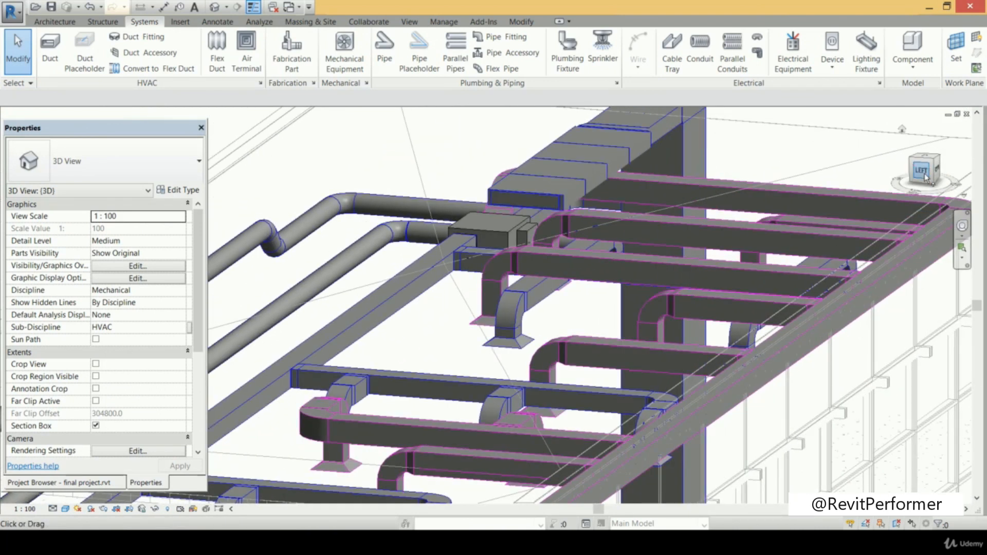
{"action": "left_click", "coordinate": [924, 177]}
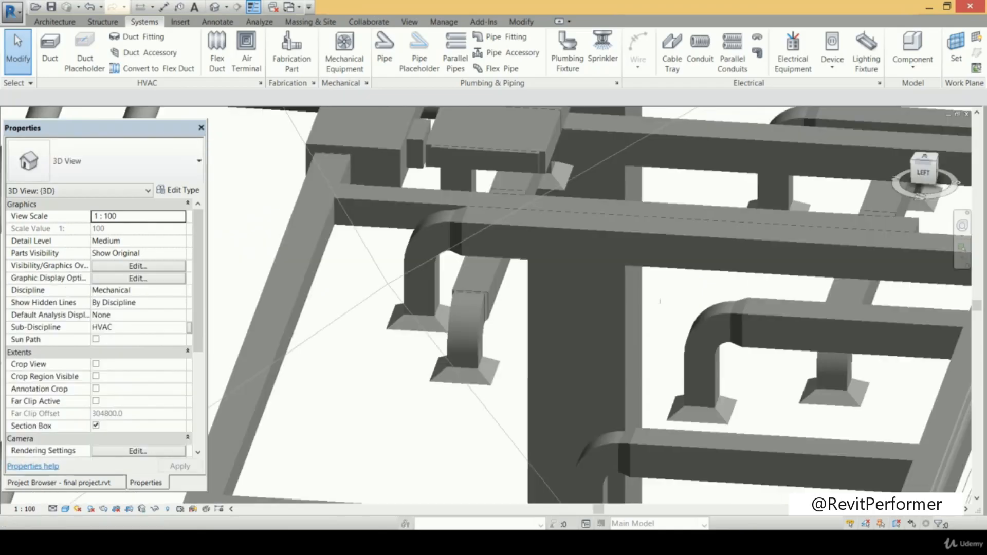
{"action": "left_click_drag", "start_coordinate": [909, 176], "coordinate": [914, 173]}
{"action": "middle_click_drag", "start_coordinate": [918, 186], "coordinate": [765, 211]}
{"action": "scroll", "coordinate": [766, 211], "scroll_direction": "down", "scroll_amount": 1}
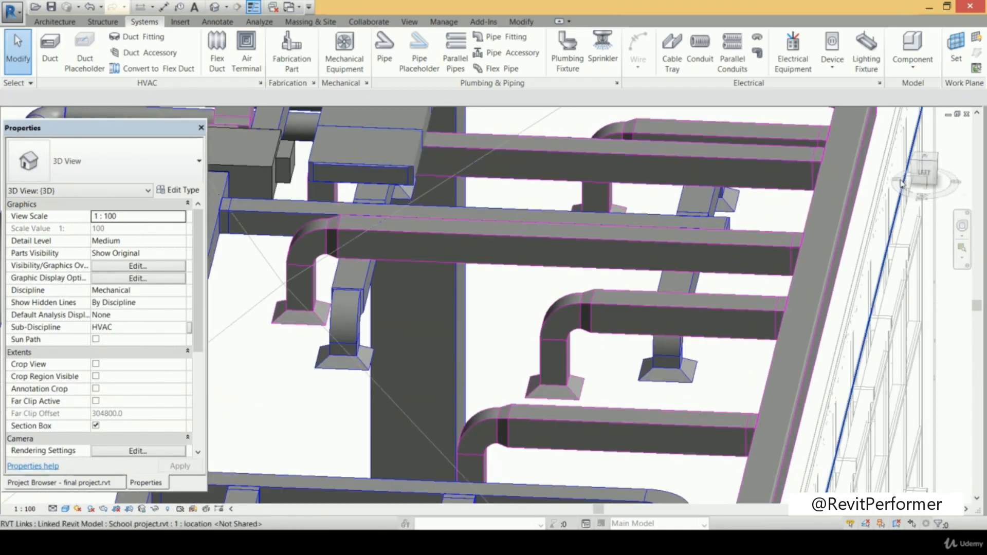
Inspect the return and supply duct crossings from the opposite side and along the main supply duct in 3D
{"action": "left_click", "coordinate": [937, 176]}
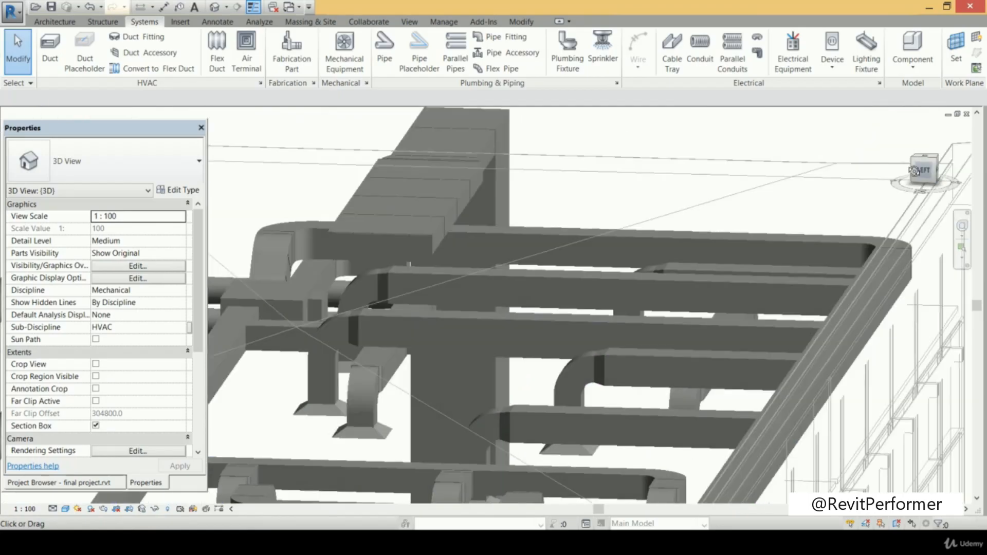
{"action": "left_click_drag", "start_coordinate": [927, 189], "coordinate": [917, 186]}
{"action": "middle_click_drag", "start_coordinate": [818, 308], "coordinate": [808, 247]}
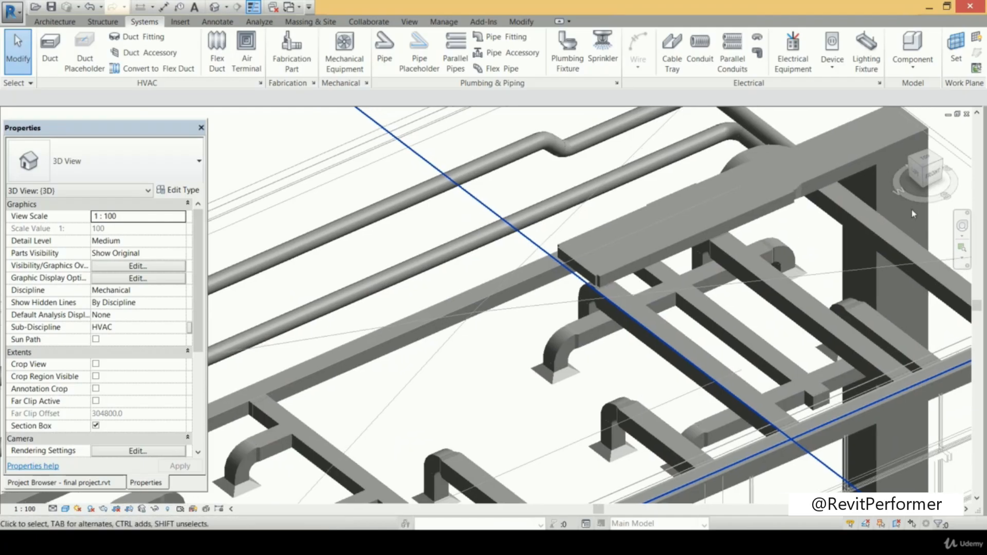
{"action": "left_click_drag", "start_coordinate": [922, 180], "coordinate": [918, 169]}
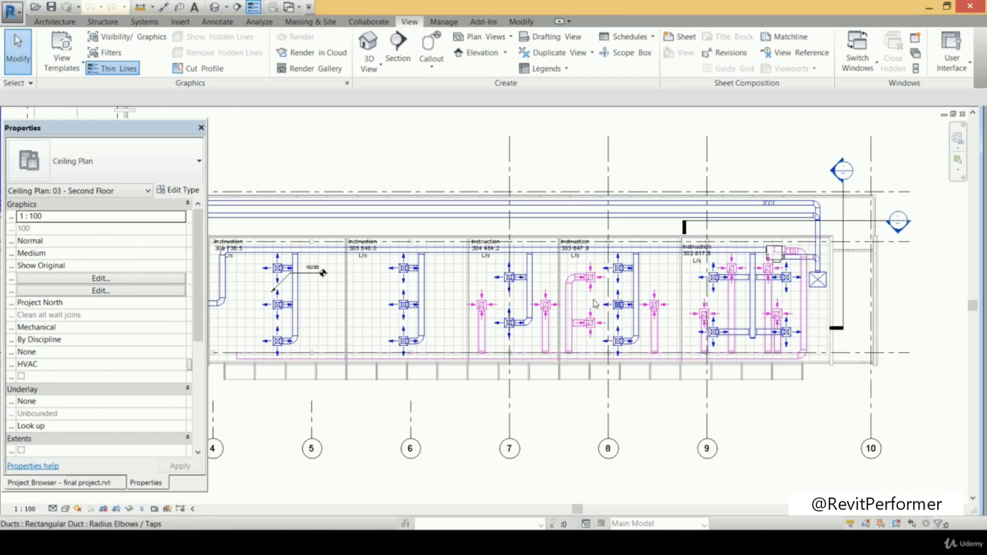
Check the flow of the middle supply diffuser in Instruction 305 on the second floor ceiling plan, with the property names readable
{"action": "scroll", "coordinate": [765, 305], "scroll_direction": "up", "scroll_amount": 1}
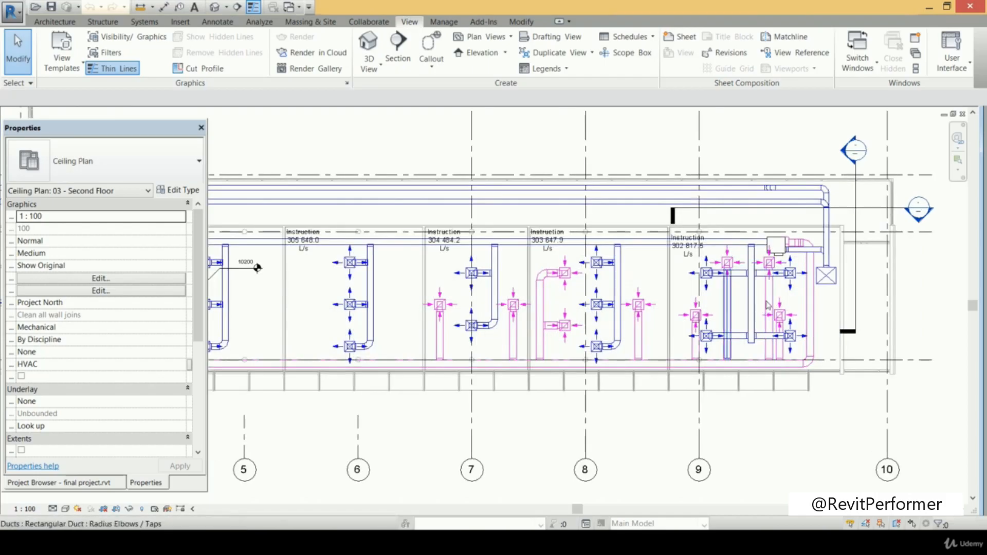
{"action": "middle_click_drag", "start_coordinate": [514, 306], "coordinate": [633, 309]}
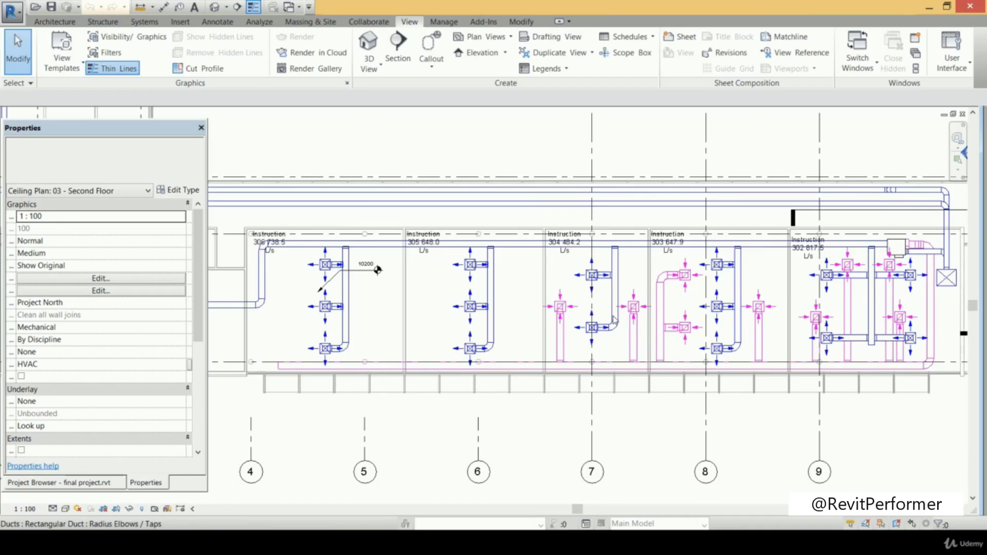
{"action": "scroll", "coordinate": [819, 299], "scroll_direction": "down", "scroll_amount": 2}
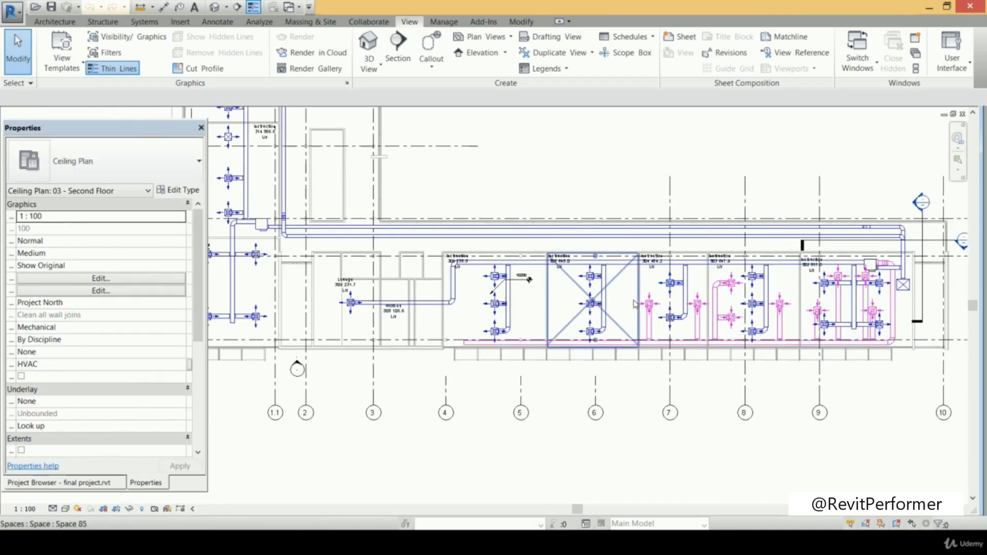
{"action": "scroll", "coordinate": [636, 304], "scroll_direction": "up", "scroll_amount": 1}
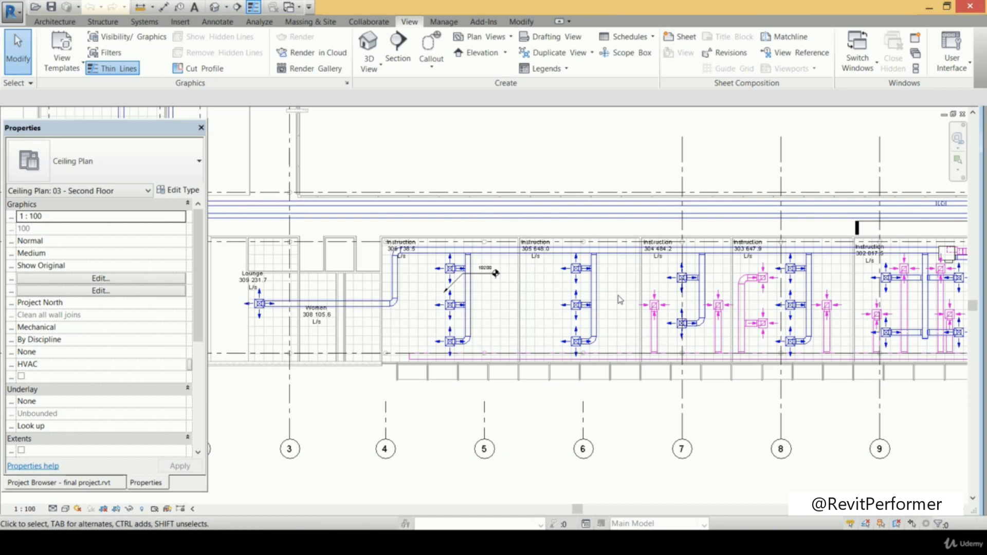
{"action": "scroll", "coordinate": [620, 300], "scroll_direction": "up", "scroll_amount": 3}
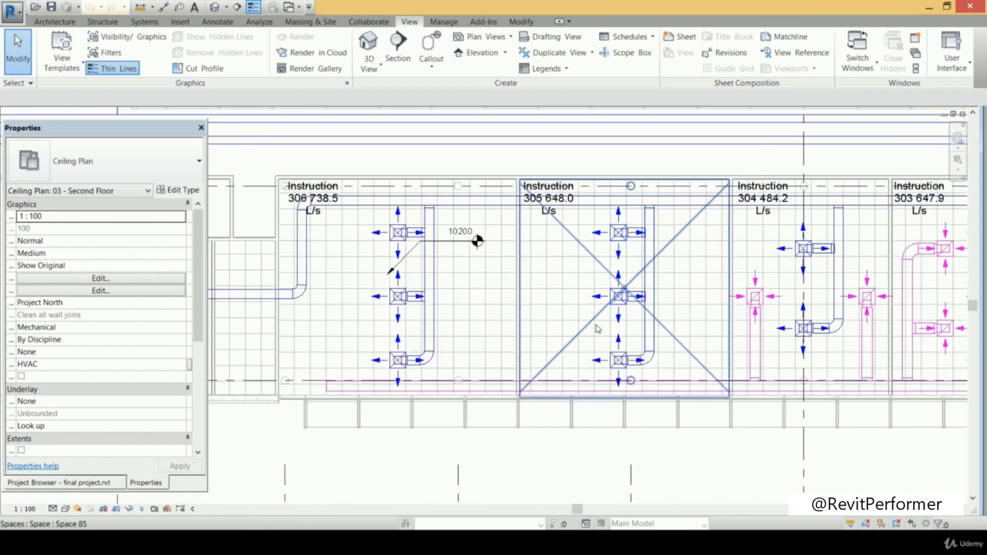
{"action": "left_click", "coordinate": [599, 299]}
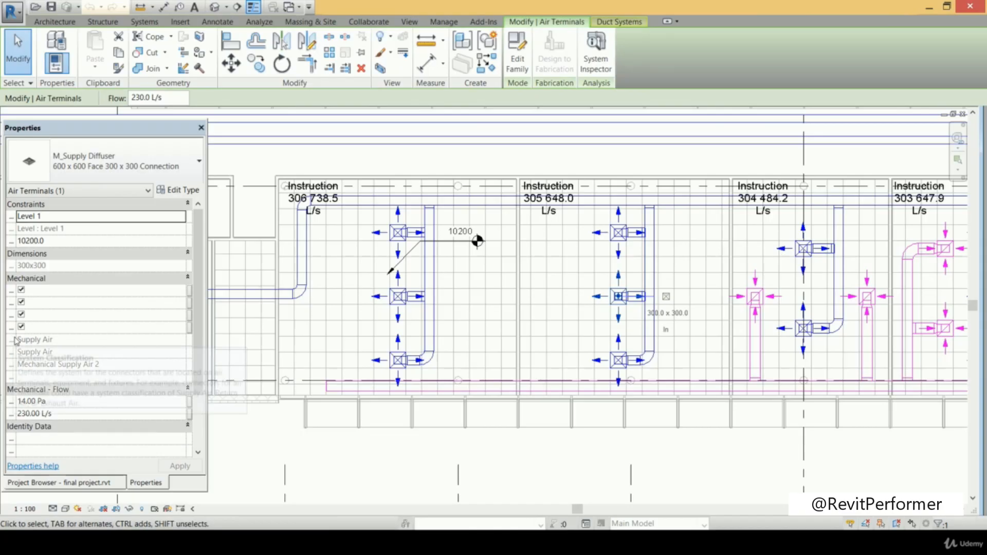
{"action": "left_click_drag", "start_coordinate": [16, 341], "coordinate": [78, 342]}
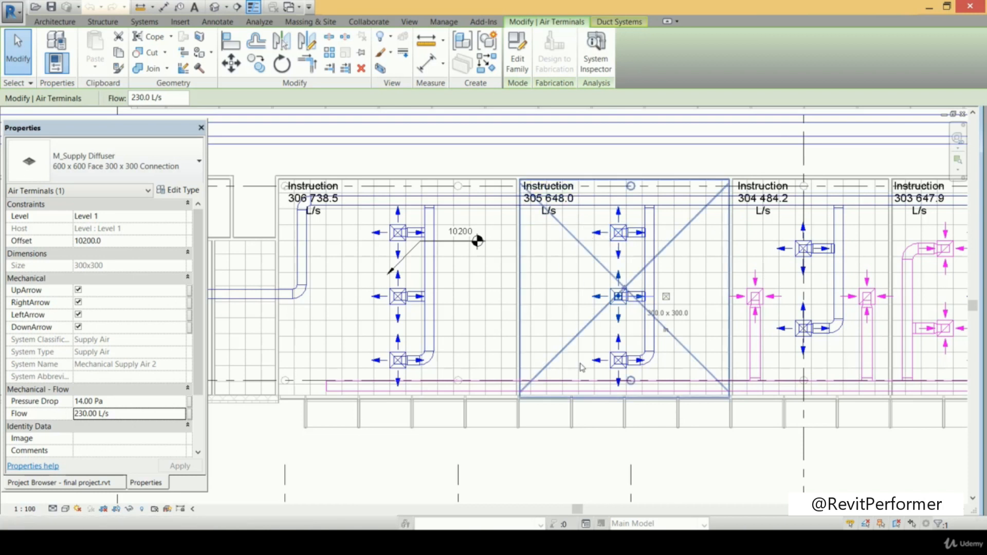
Shift the long supply branch duct in Instruction 305 sideways toward Instruction 304, keeping its diffusers connected
{"action": "left_click", "coordinate": [654, 227]}
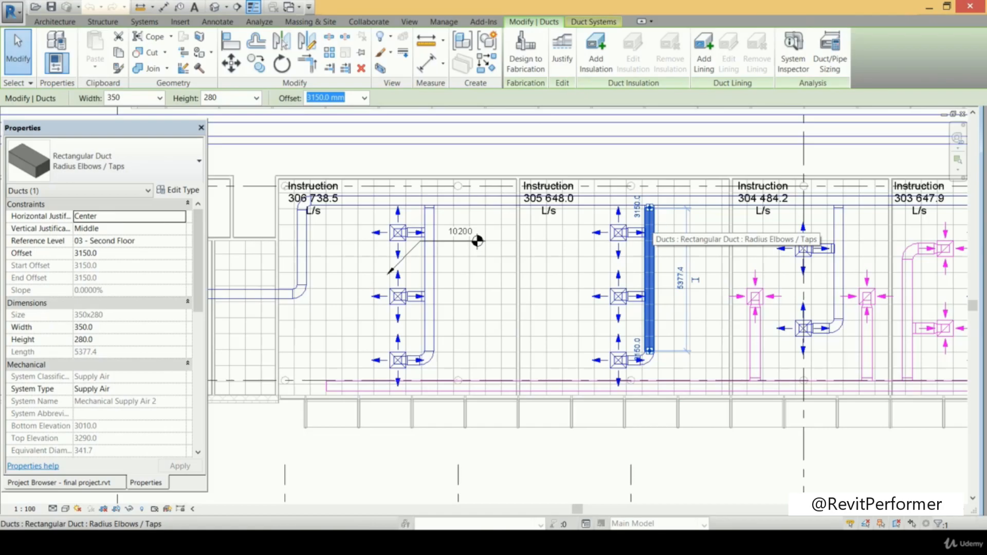
{"action": "left_click_drag", "start_coordinate": [649, 231], "coordinate": [657, 226]}
{"action": "key", "text": "ctrl+z"}
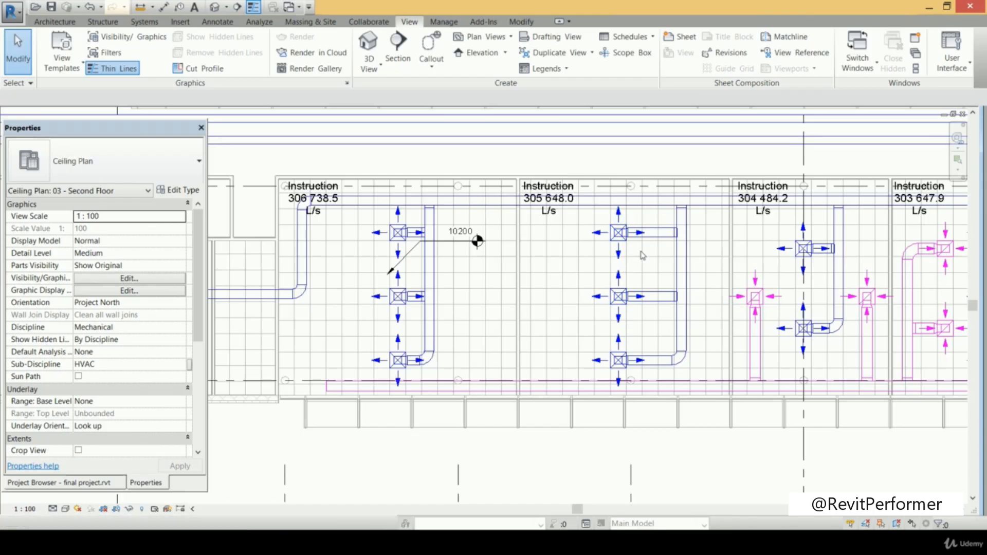
Align the three supply diffusers in Instruction 305 to the ceiling grid line two tiles closer to their branch duct
{"action": "left_click", "coordinate": [530, 23]}
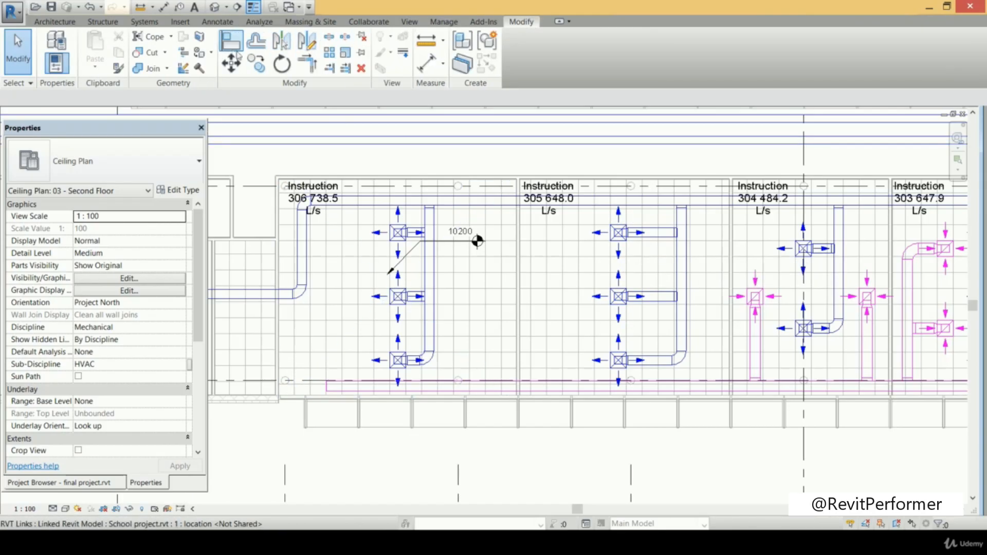
{"action": "left_click", "coordinate": [231, 45]}
{"action": "scroll", "coordinate": [614, 241], "scroll_direction": "up", "scroll_amount": 4}
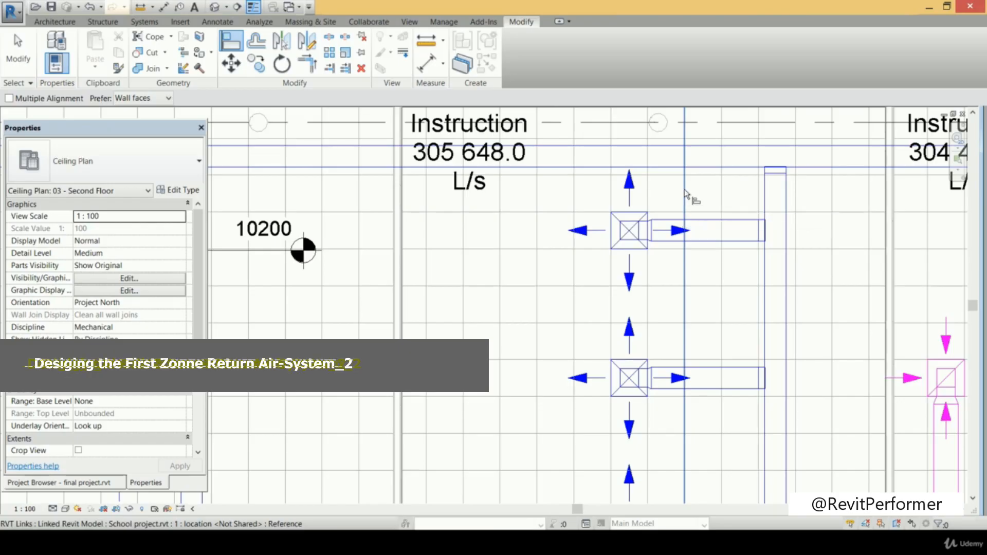
{"action": "left_click", "coordinate": [684, 211]}
{"action": "left_click", "coordinate": [648, 226]}
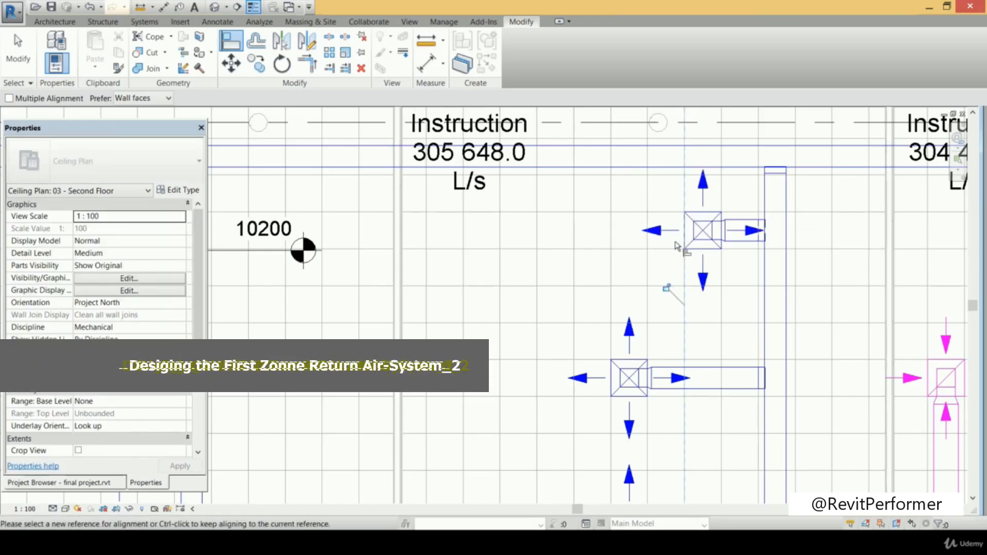
{"action": "middle_click_drag", "start_coordinate": [670, 316], "coordinate": [649, 265]}
{"action": "left_click", "coordinate": [668, 265]}
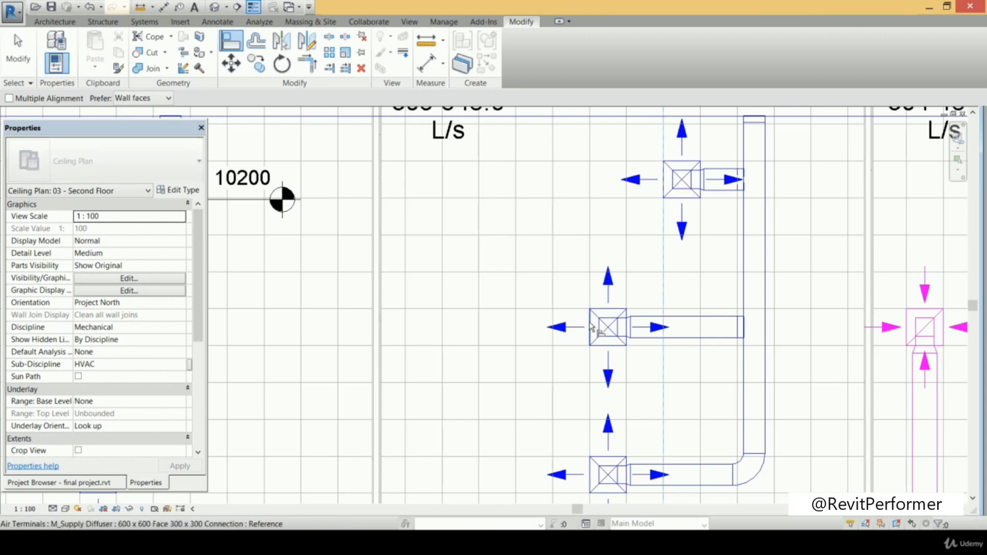
{"action": "middle_click_drag", "start_coordinate": [626, 164], "coordinate": [628, 227]}
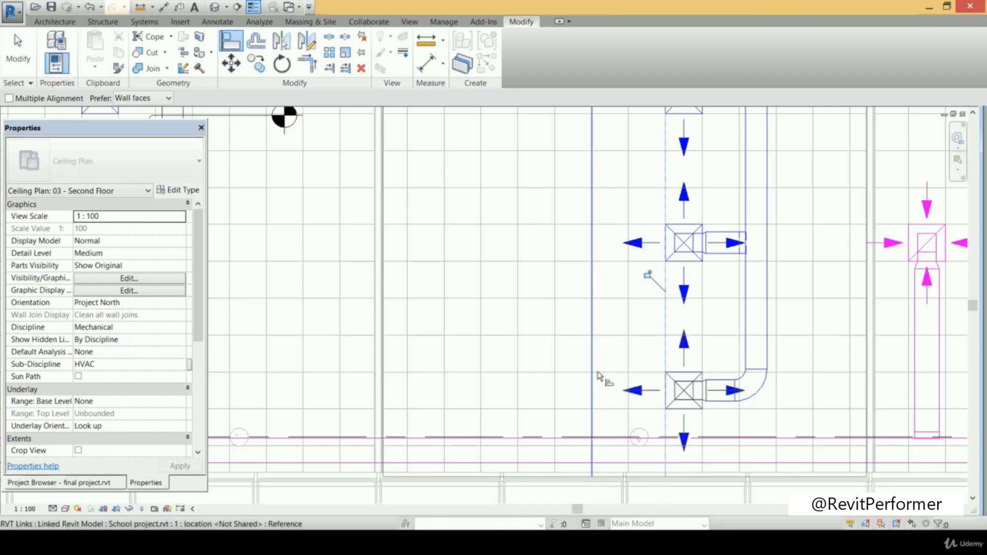
{"action": "scroll", "coordinate": [637, 275], "scroll_direction": "down", "scroll_amount": 3}
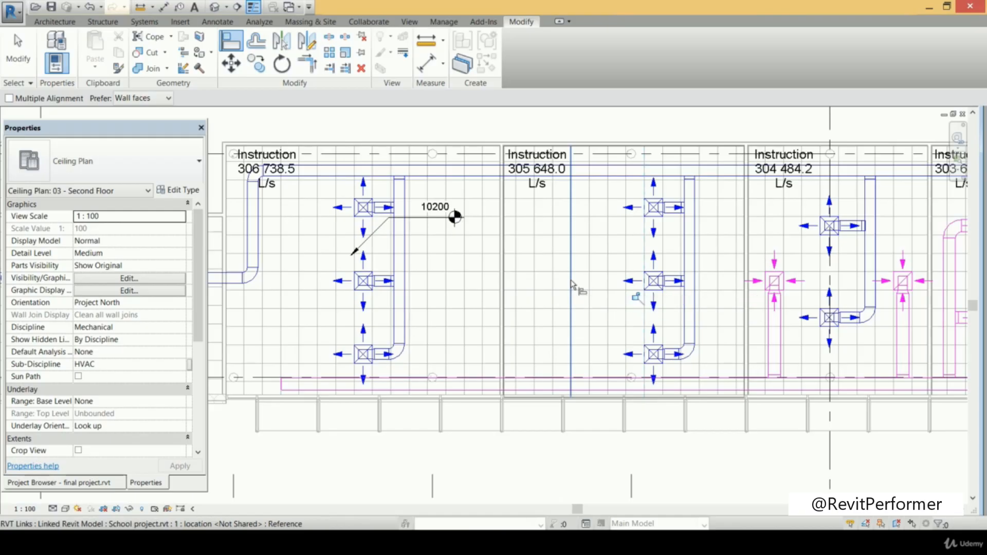
{"action": "key", "text": "Escape"}
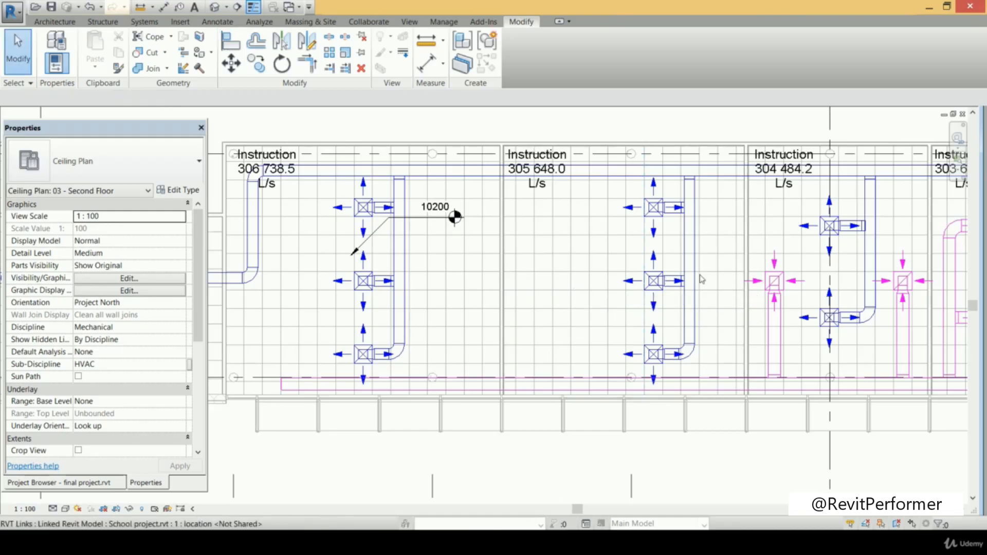
Copy a return diffuser from Instruction 304 into Instruction 305, level with the upper supply diffuser
{"action": "left_click", "coordinate": [792, 284]}
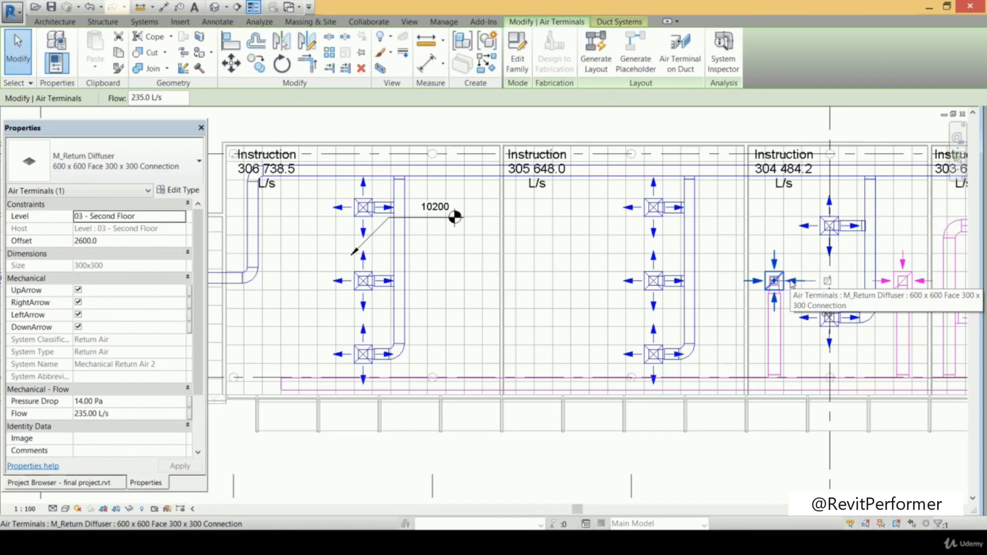
{"action": "left_click", "coordinate": [256, 65]}
{"action": "left_click", "coordinate": [764, 271]}
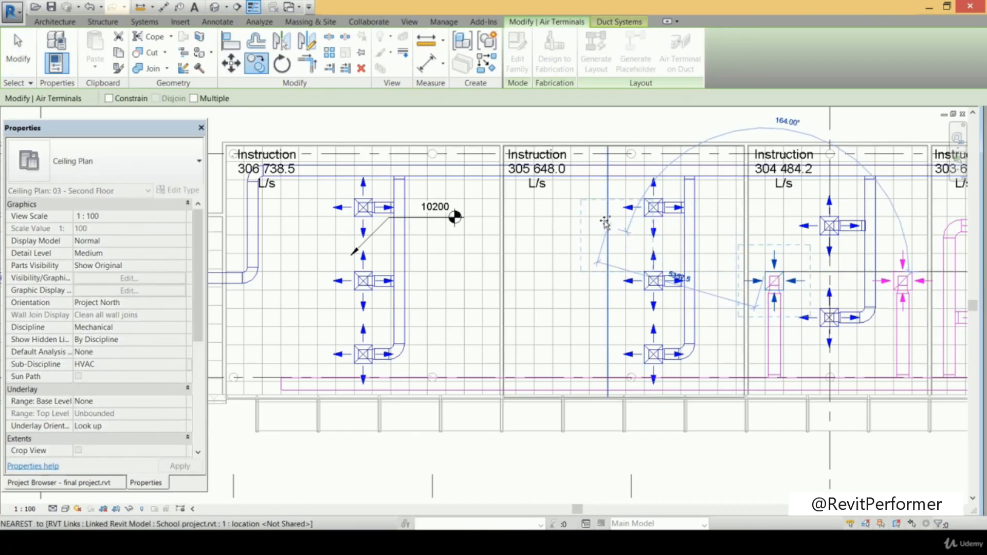
{"action": "left_click", "coordinate": [582, 209]}
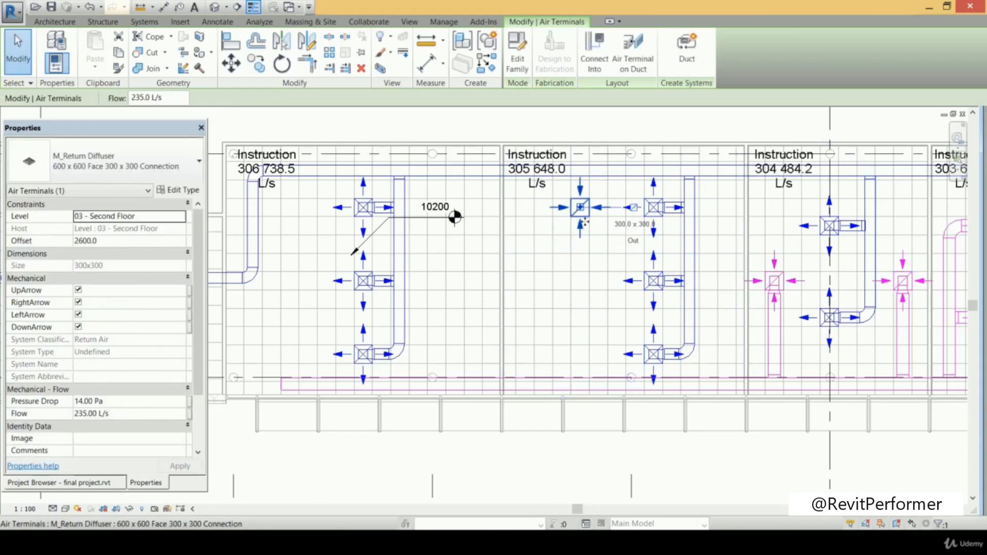
Copy the new return diffuser twice straight down, level with Instruction 305's middle and lower supply diffusers
{"action": "left_click", "coordinate": [256, 63]}
{"action": "left_click", "coordinate": [572, 198]}
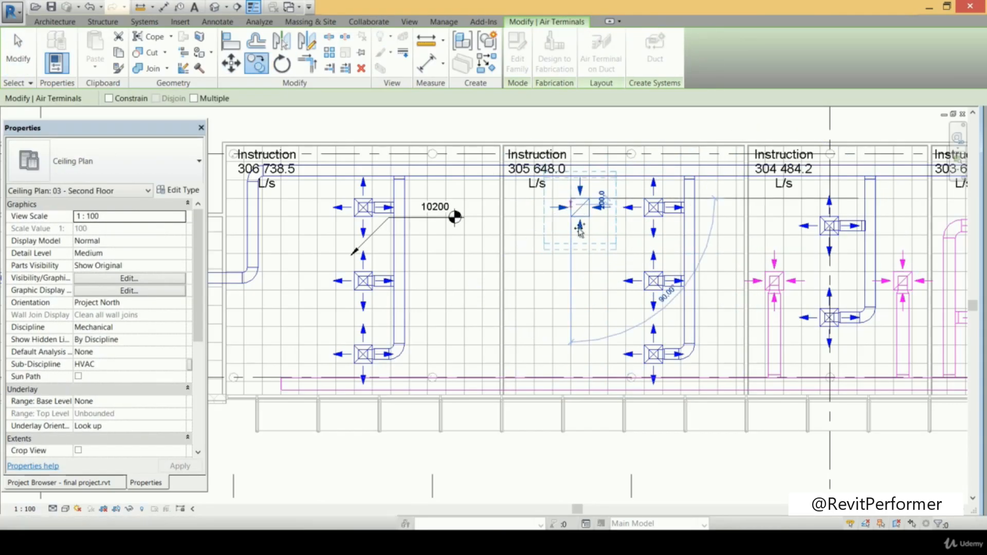
{"action": "left_click", "coordinate": [579, 283]}
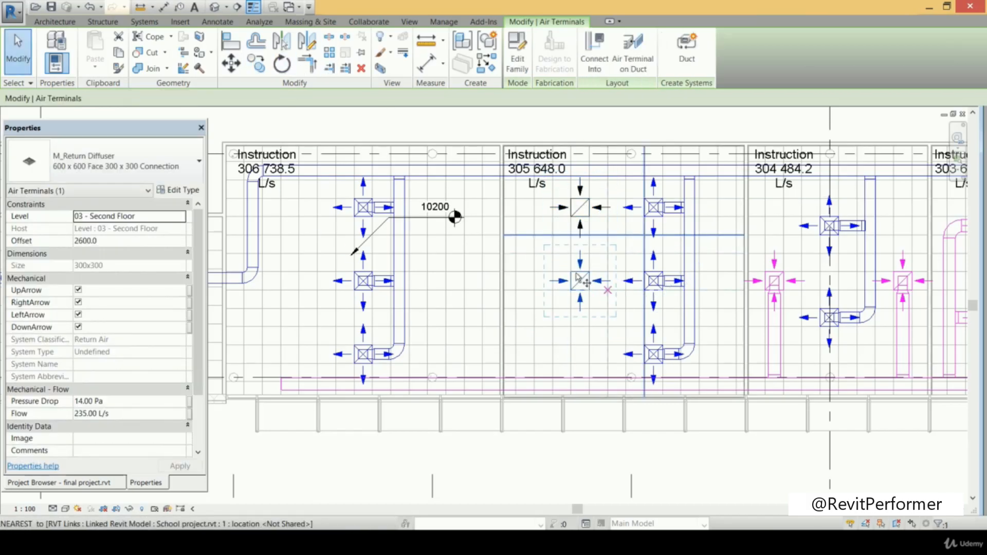
{"action": "left_click", "coordinate": [580, 282]}
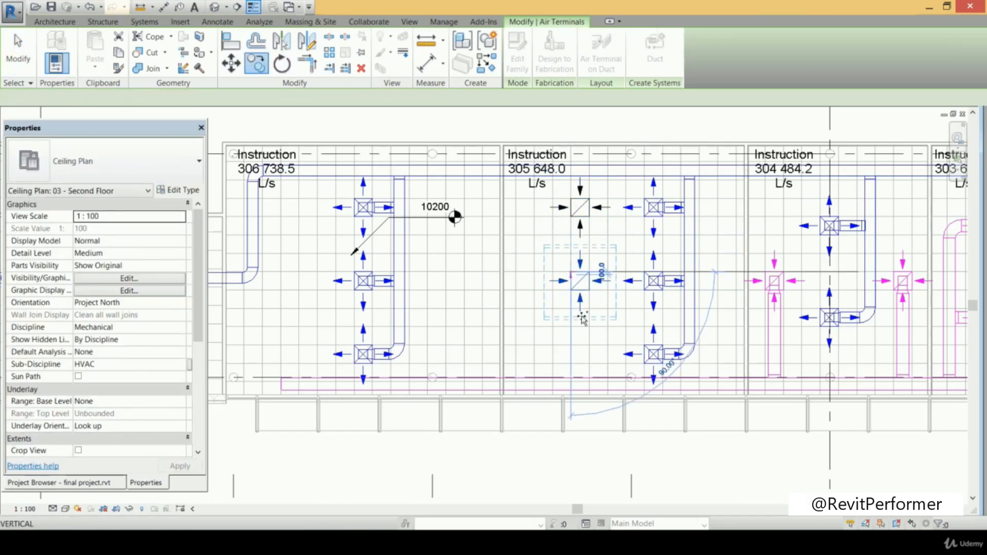
{"action": "left_click", "coordinate": [580, 353]}
{"action": "key", "text": "Escape"}
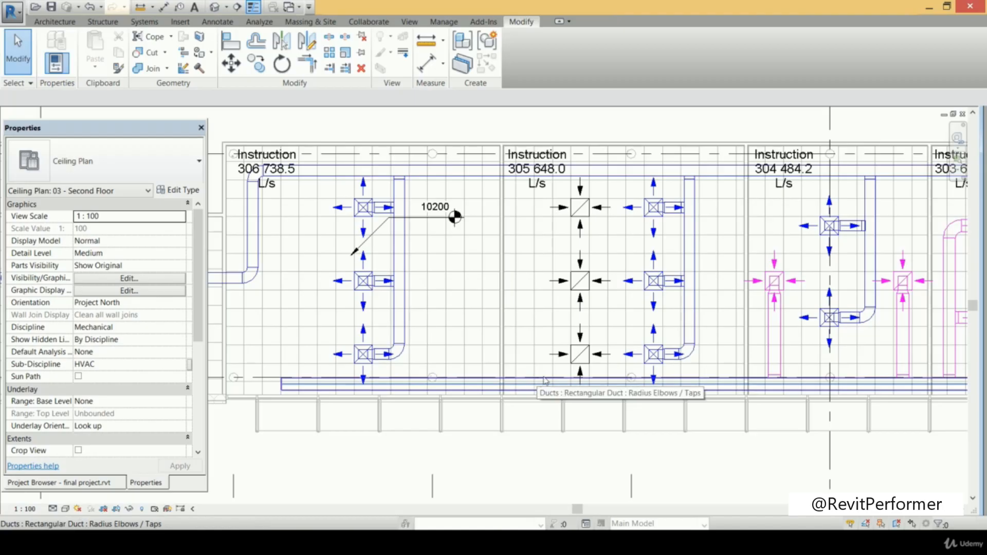
Draw a 400 x 350 return duct at 3550 mm offset from the main return duct to Instruction 305's upper return diffuser
{"action": "left_click", "coordinate": [160, 22]}
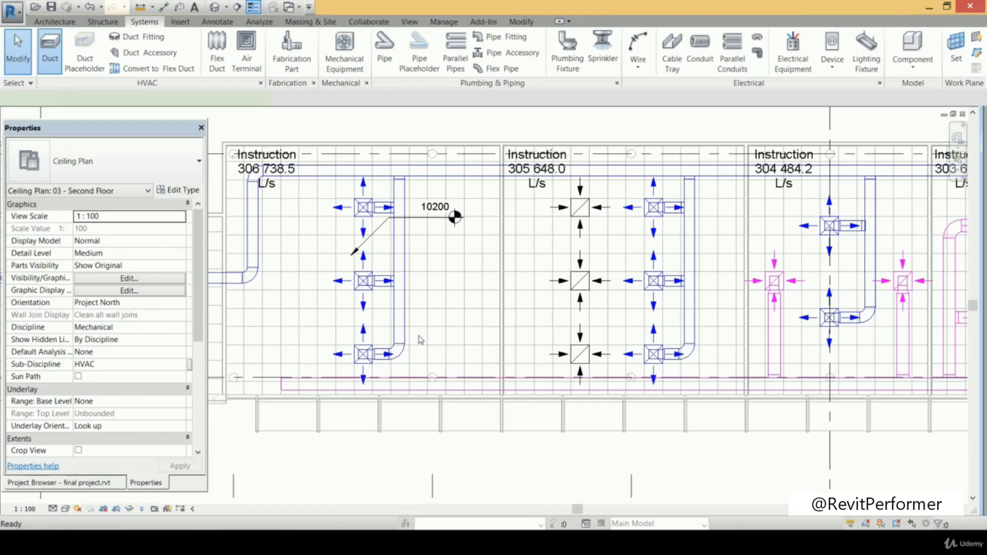
{"action": "key", "text": "d"}
{"action": "key", "text": "t"}
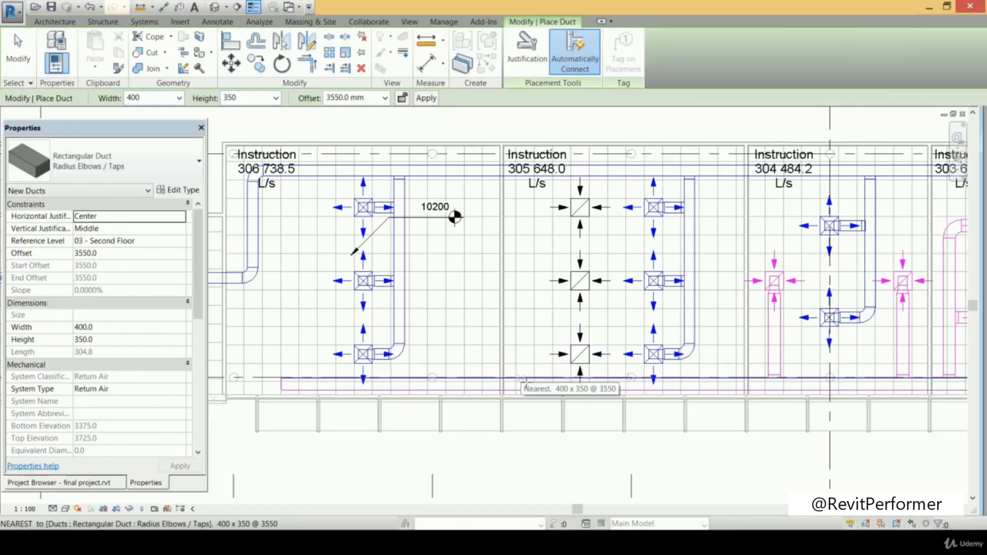
{"action": "left_click", "coordinate": [523, 378]}
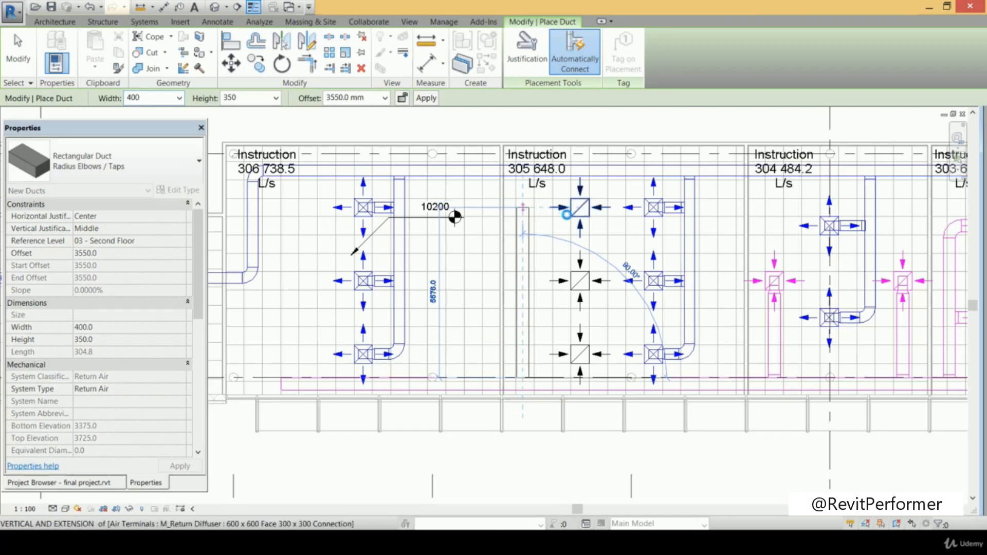
{"action": "left_click", "coordinate": [567, 215]}
{"action": "key", "text": "Escape"}
{"action": "key", "text": "Escape"}
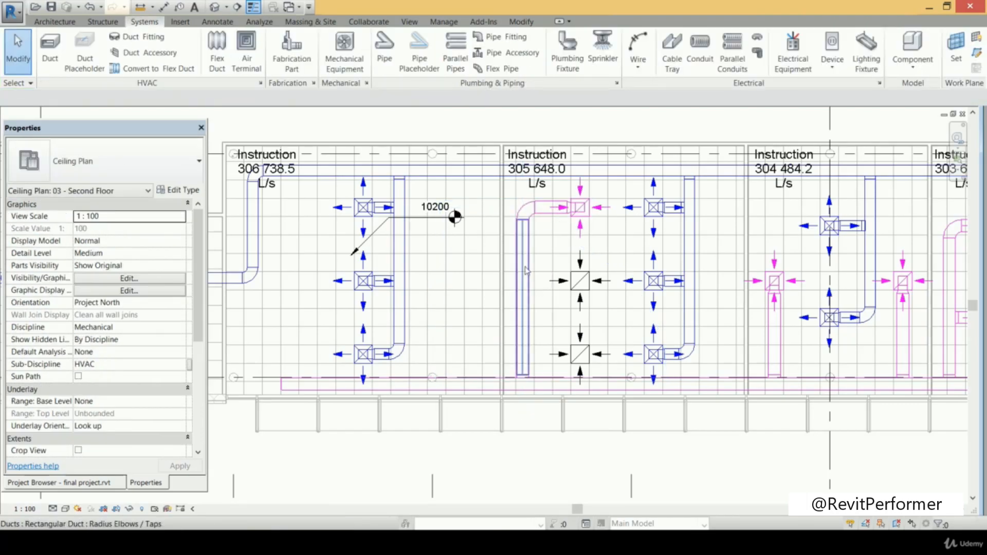
Connect Instruction 305's middle and lower return diffusers to the new return branch with 400 x 350 ducts at 3550 mm offset
{"action": "key", "text": "d"}
{"action": "key", "text": "t"}
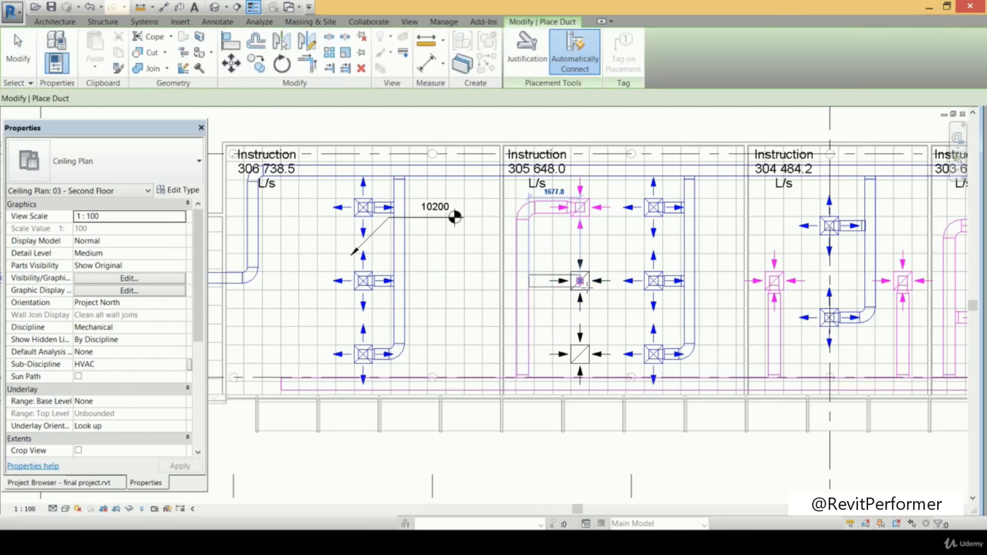
{"action": "left_click", "coordinate": [528, 354]}
{"action": "left_click", "coordinate": [580, 355]}
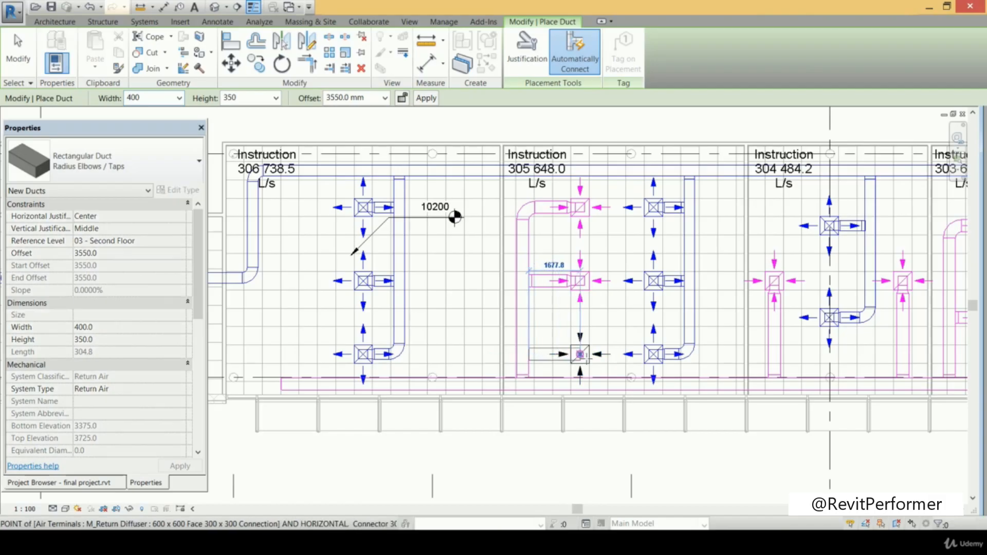
{"action": "key", "text": "Escape"}
{"action": "key", "text": "Escape"}
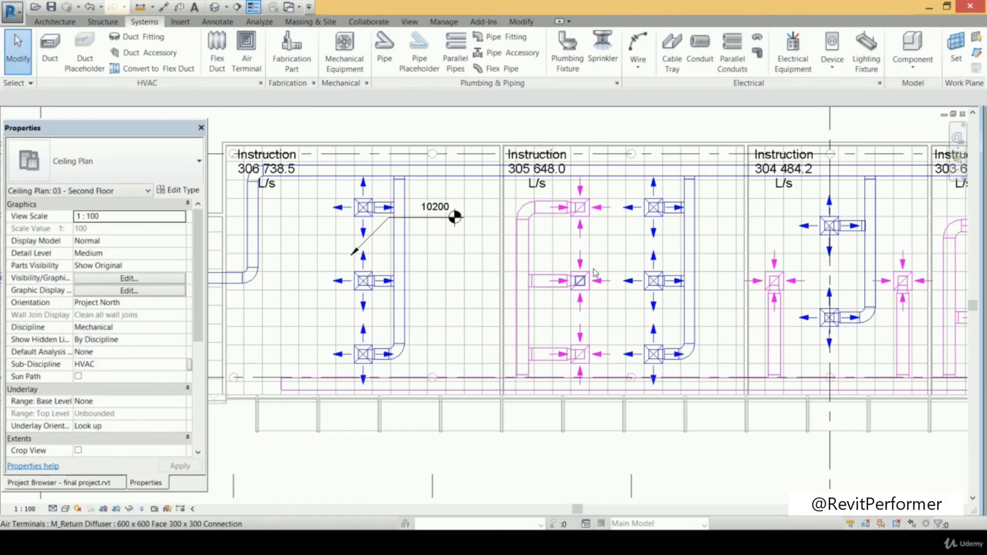
Set the flow of the three return diffusers in Instruction 305 to 230 L/s
{"action": "left_click", "coordinate": [601, 213]}
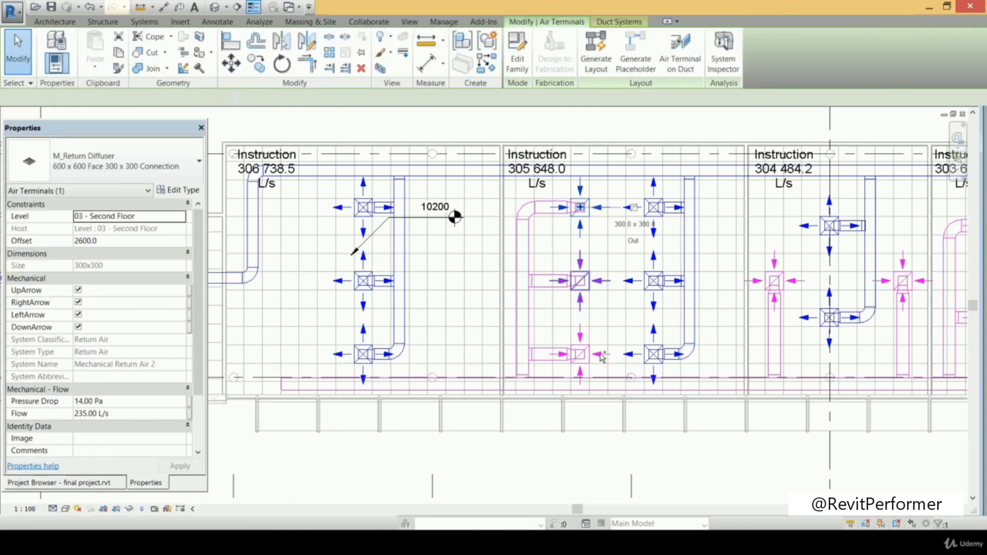
{"action": "left_click", "coordinate": [601, 353], "text": "ctrl"}
{"action": "left_click", "coordinate": [101, 414]}
{"action": "left_click", "coordinate": [85, 414]}
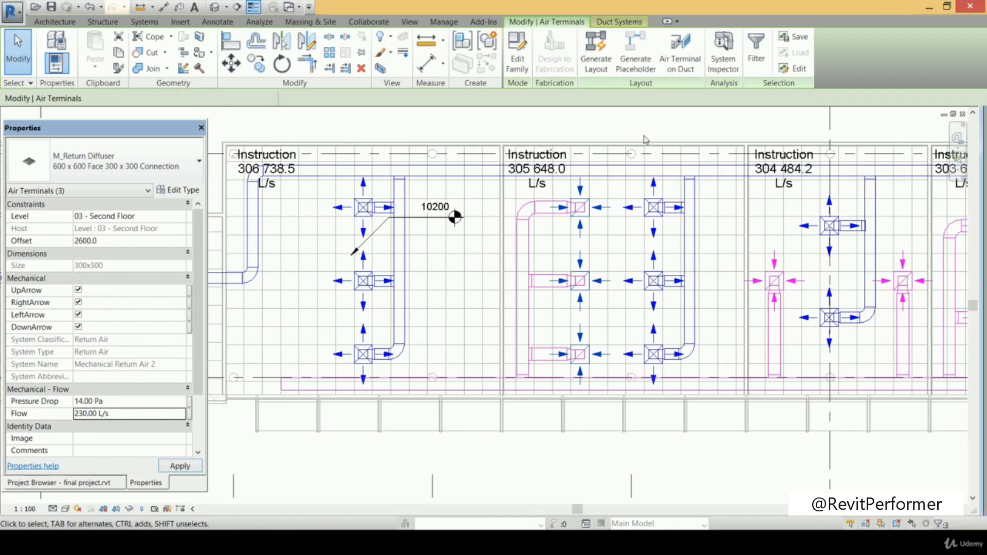
Move the vertical supply branch duct in Instruction 306 closer to the wall shared with Instruction 305
{"action": "left_click", "coordinate": [658, 117]}
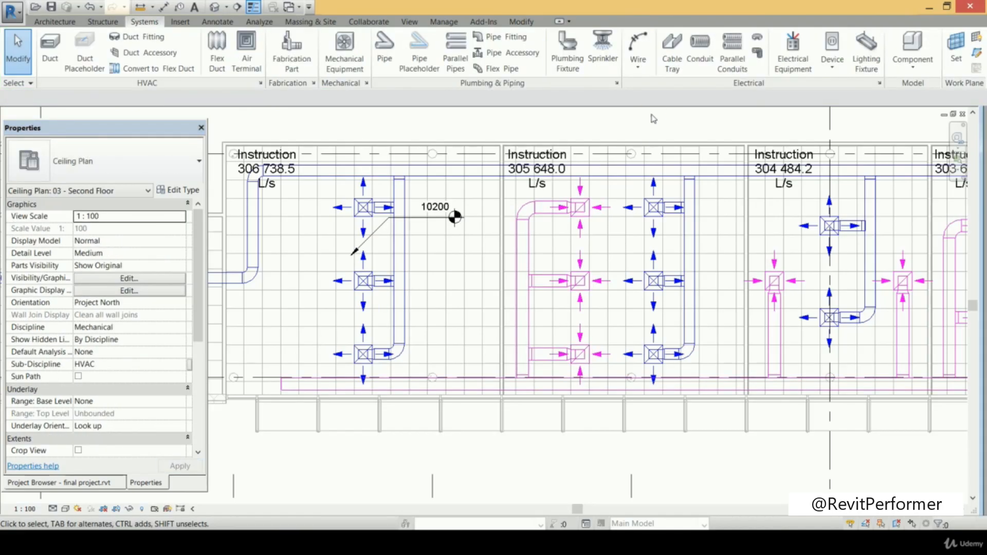
{"action": "scroll", "coordinate": [648, 126], "scroll_direction": "down", "scroll_amount": 2}
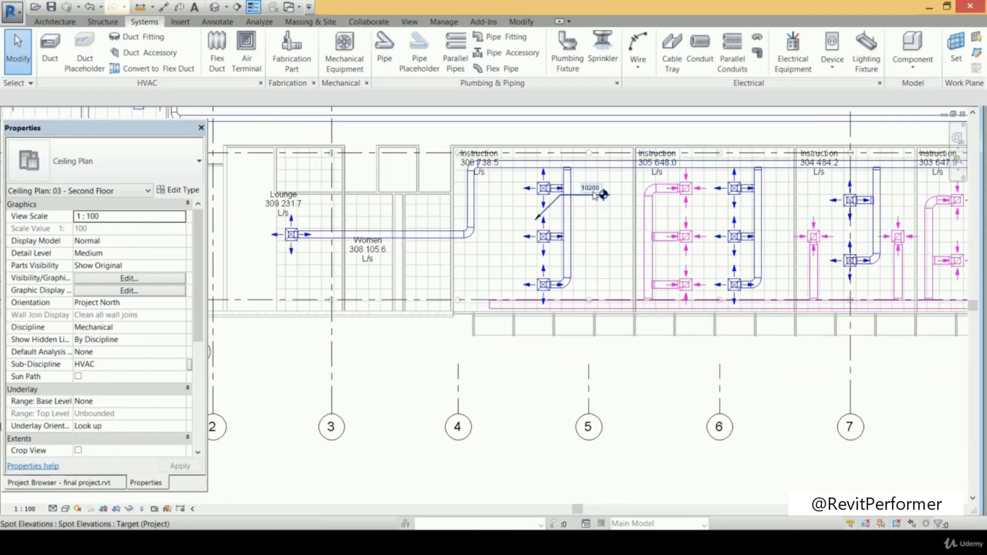
{"action": "scroll", "coordinate": [571, 221], "scroll_direction": "up", "scroll_amount": 2}
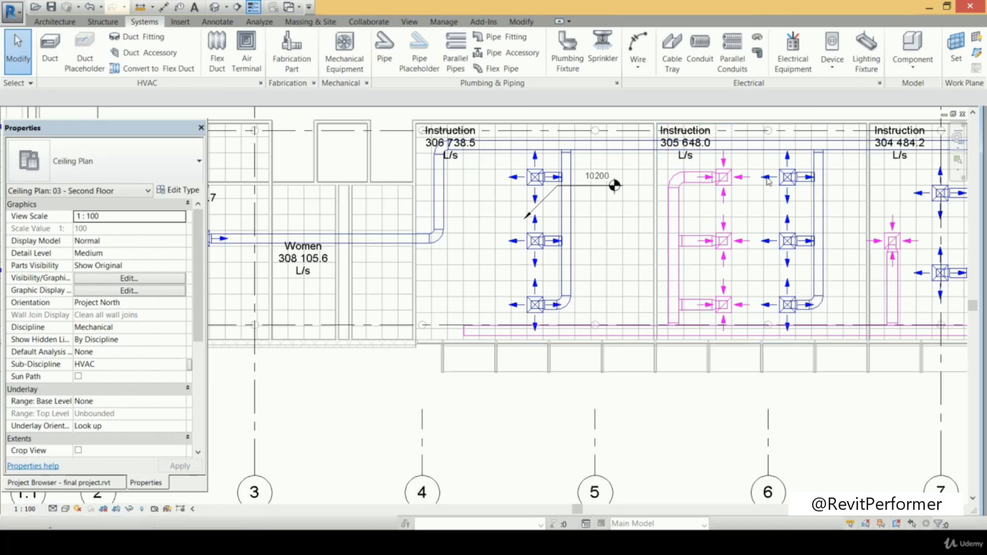
{"action": "left_click", "coordinate": [568, 170]}
{"action": "left_click_drag", "start_coordinate": [569, 170], "coordinate": [615, 185]}
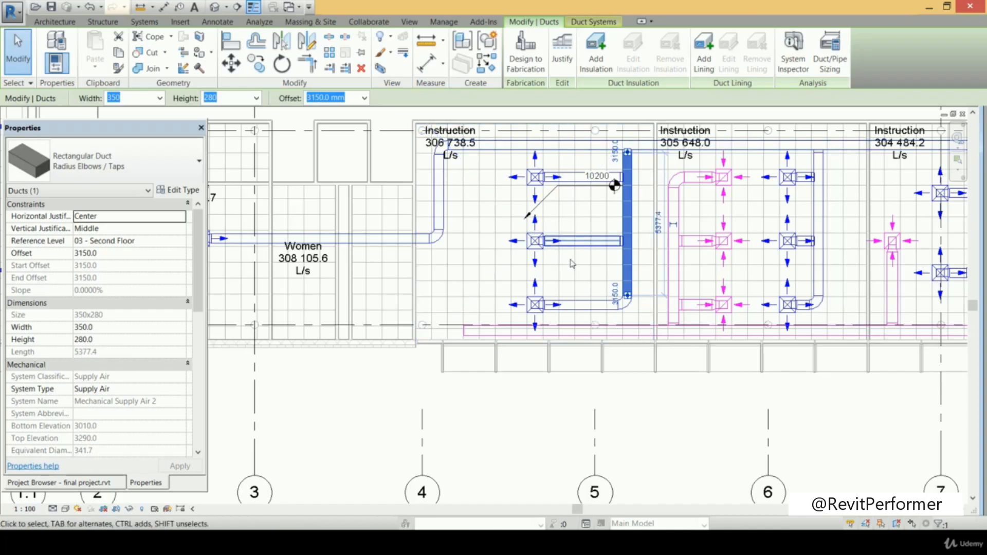
Align the left edges of Instruction 306's three supply diffusers to a ceiling grid line closer to the moved supply branch
{"action": "left_click", "coordinate": [234, 50]}
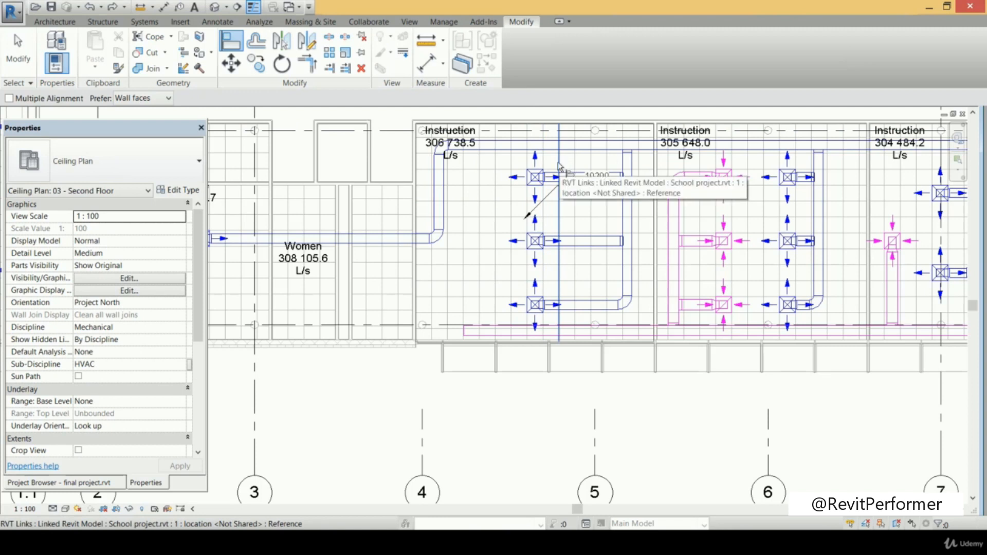
{"action": "left_click", "coordinate": [559, 165]}
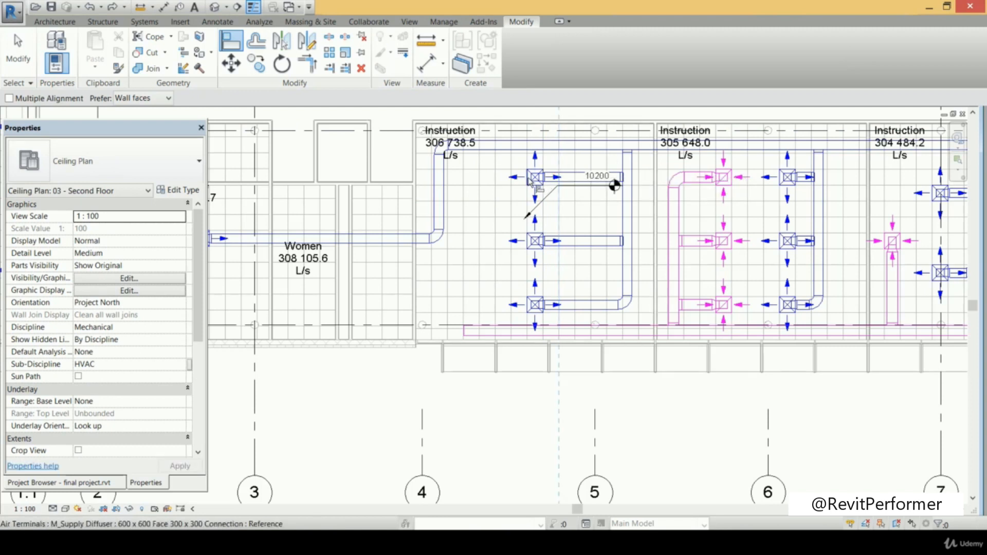
{"action": "left_click", "coordinate": [529, 180]}
{"action": "left_click", "coordinate": [559, 218]}
{"action": "left_click", "coordinate": [528, 240]}
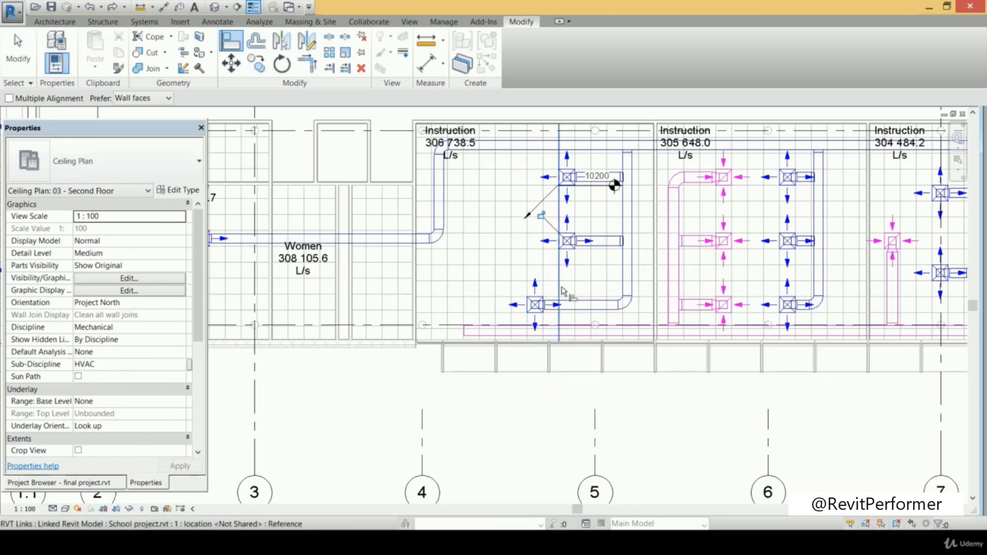
{"action": "left_click", "coordinate": [561, 285]}
{"action": "left_click", "coordinate": [530, 307]}
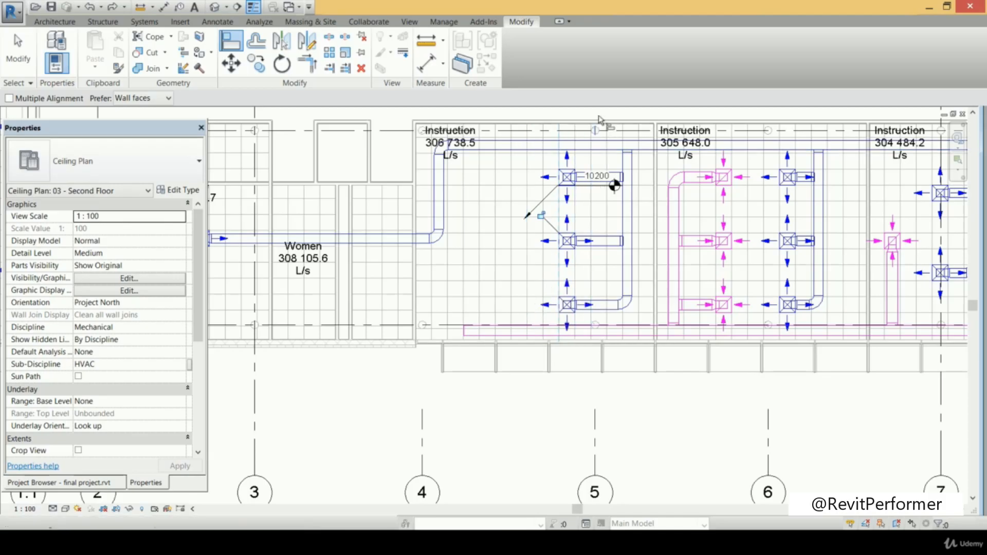
{"action": "key", "text": "Escape"}
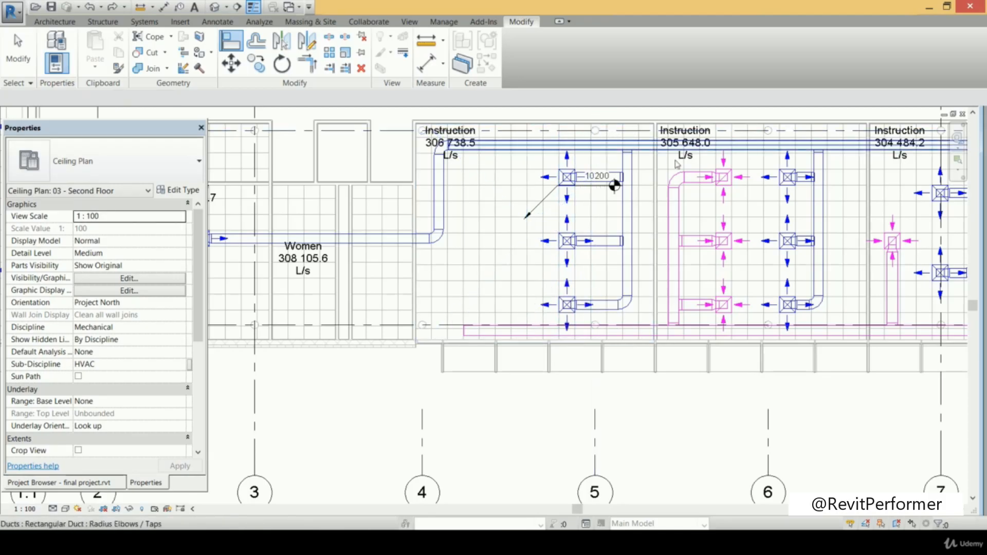
Extend the open end of the main return duct leftward, slightly past Instruction 306's left wall
{"action": "middle_click_drag", "start_coordinate": [716, 192], "coordinate": [672, 198]}
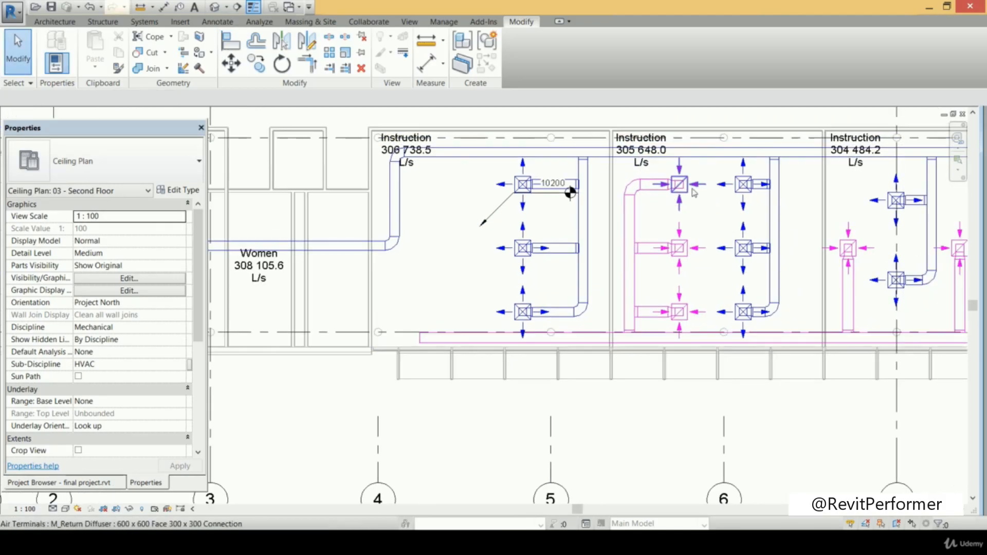
{"action": "left_click", "coordinate": [422, 341]}
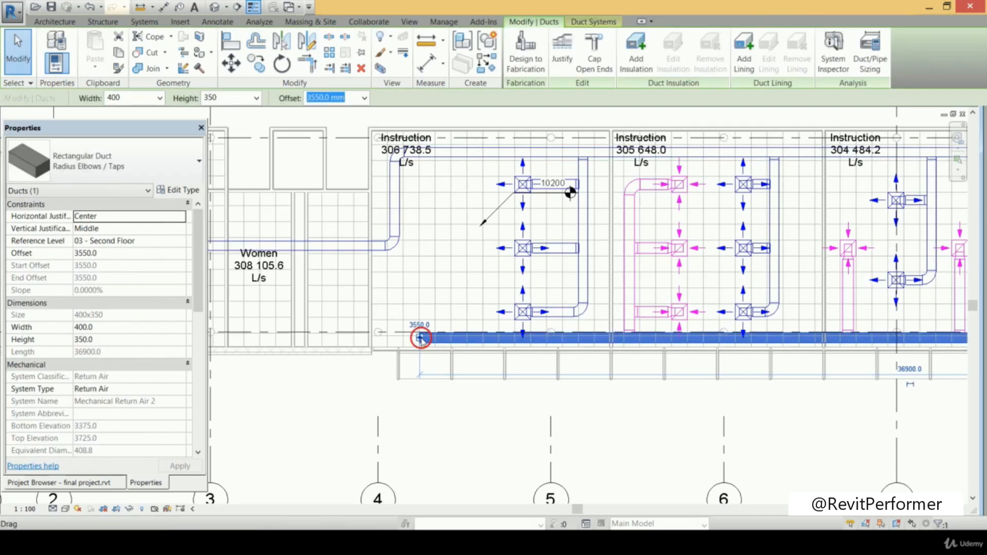
{"action": "key", "text": "Escape"}
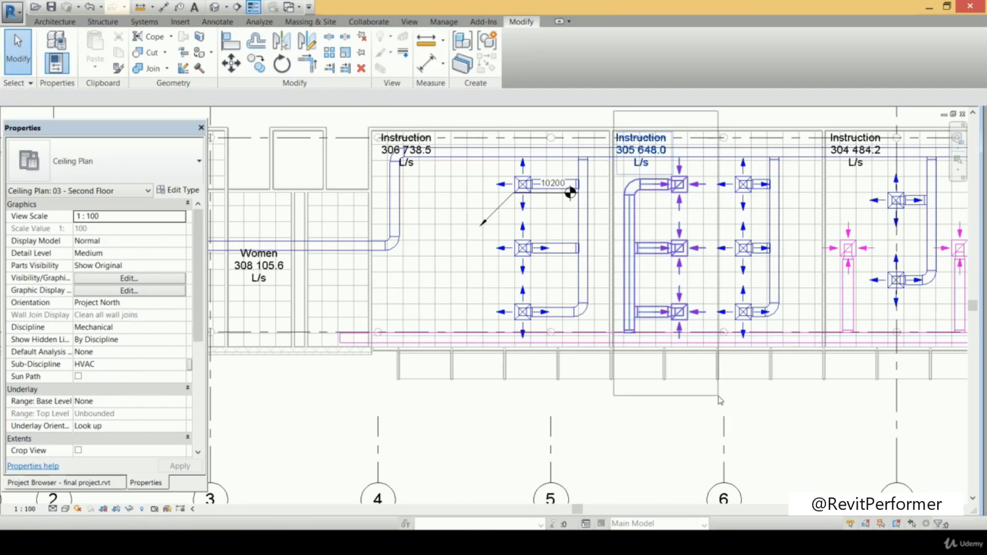
Copy Instruction 305's return branch with its three return diffusers and space tag into the left part of Instruction 306
{"action": "left_click_drag", "start_coordinate": [719, 396], "coordinate": [718, 395]}
{"action": "left_click", "coordinate": [257, 64]}
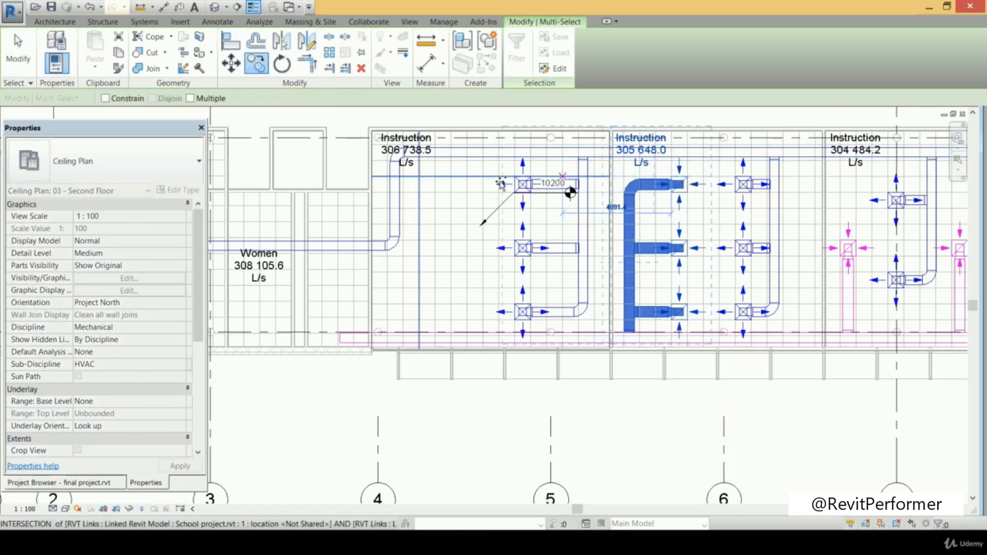
{"action": "left_click", "coordinate": [459, 190]}
{"action": "scroll", "coordinate": [509, 216], "scroll_direction": "up", "scroll_amount": 3}
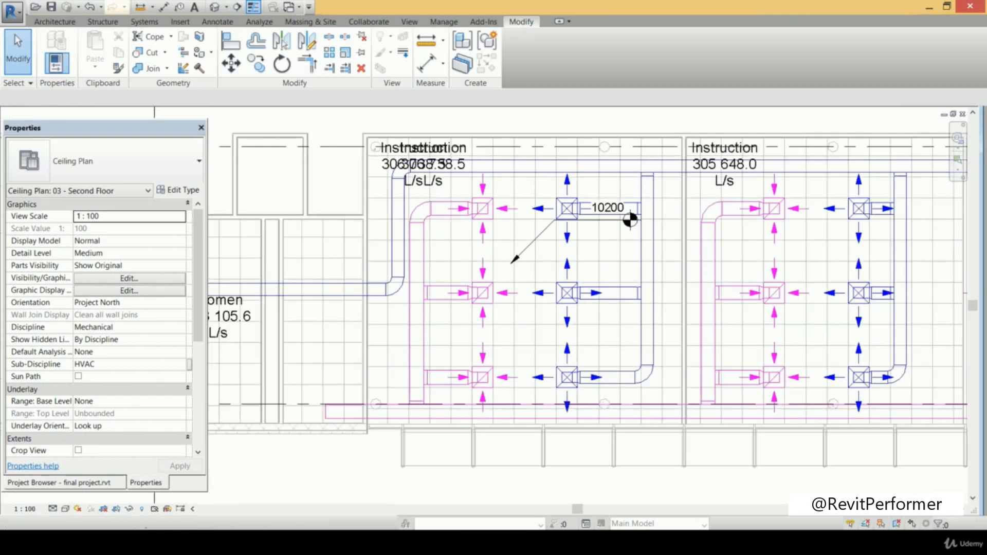
{"action": "middle_click_drag", "start_coordinate": [501, 239], "coordinate": [513, 232]}
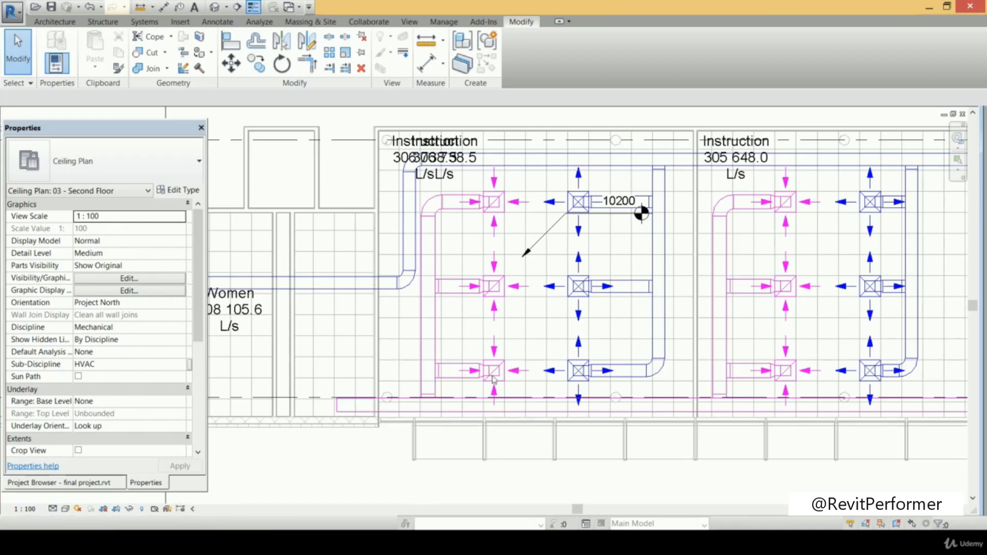
Set the flow of Instruction 306's three return diffusers to 235 L/s, matching the room's supply diffusers
{"action": "left_click", "coordinate": [580, 232]}
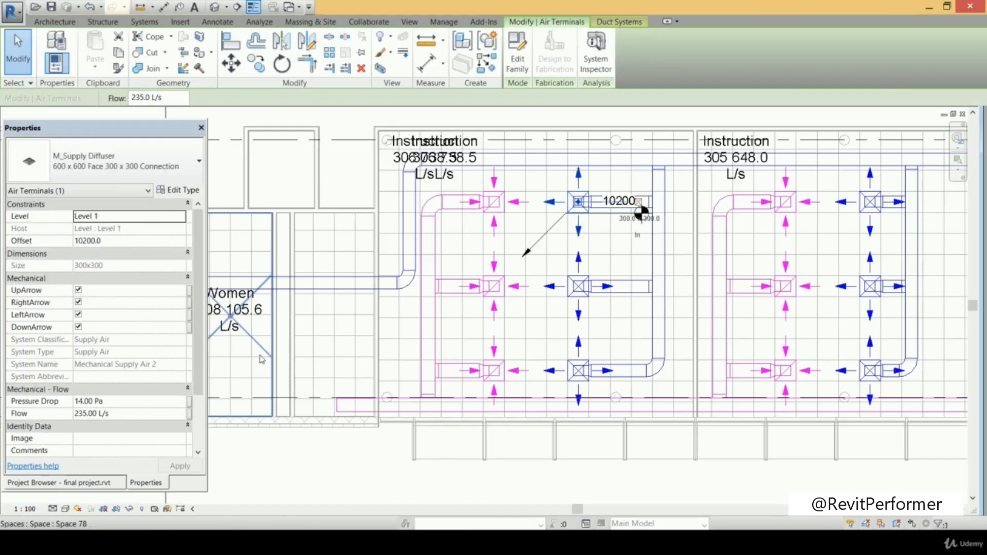
{"action": "left_click", "coordinate": [495, 229]}
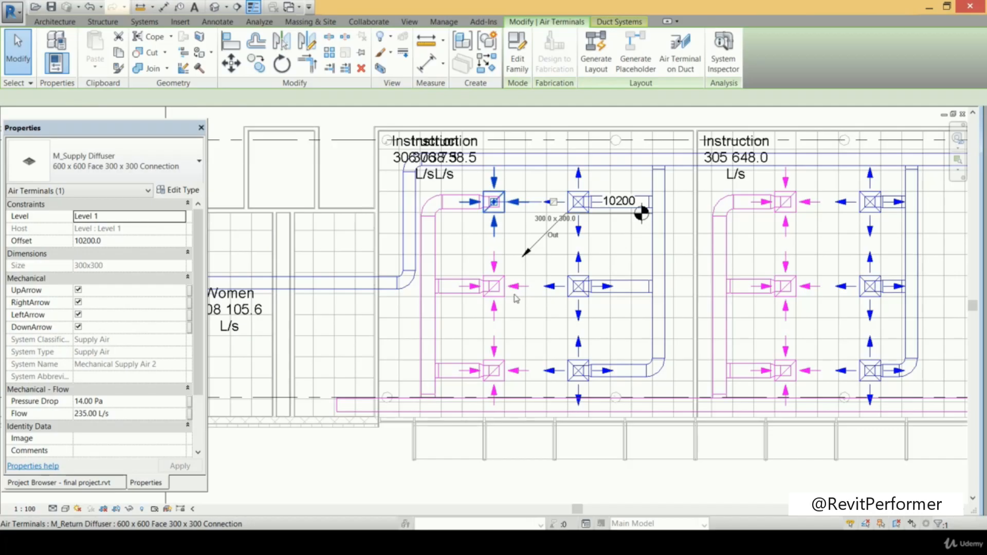
{"action": "left_click", "coordinate": [516, 293], "text": "ctrl"}
{"action": "left_click", "coordinate": [491, 373], "text": "ctrl"}
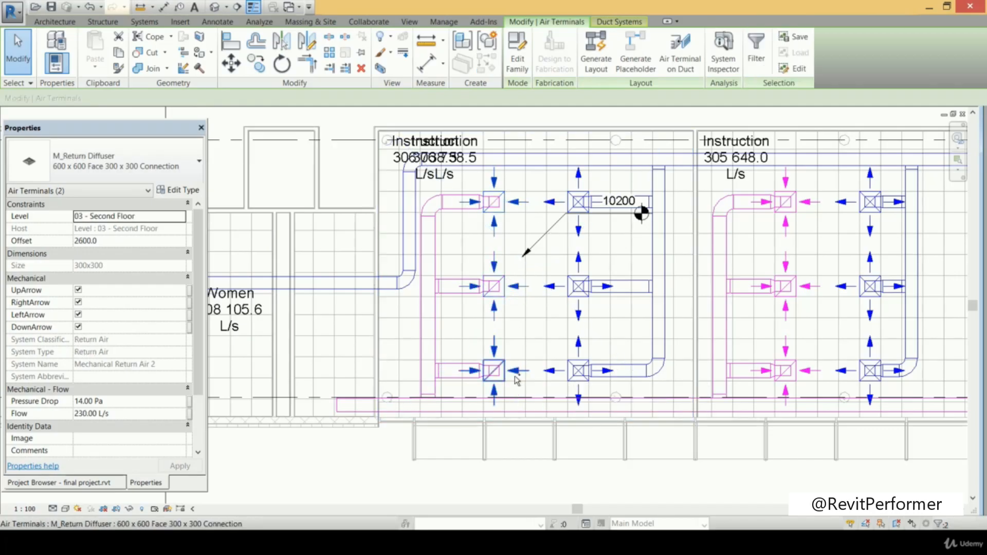
{"action": "left_click", "coordinate": [90, 418]}
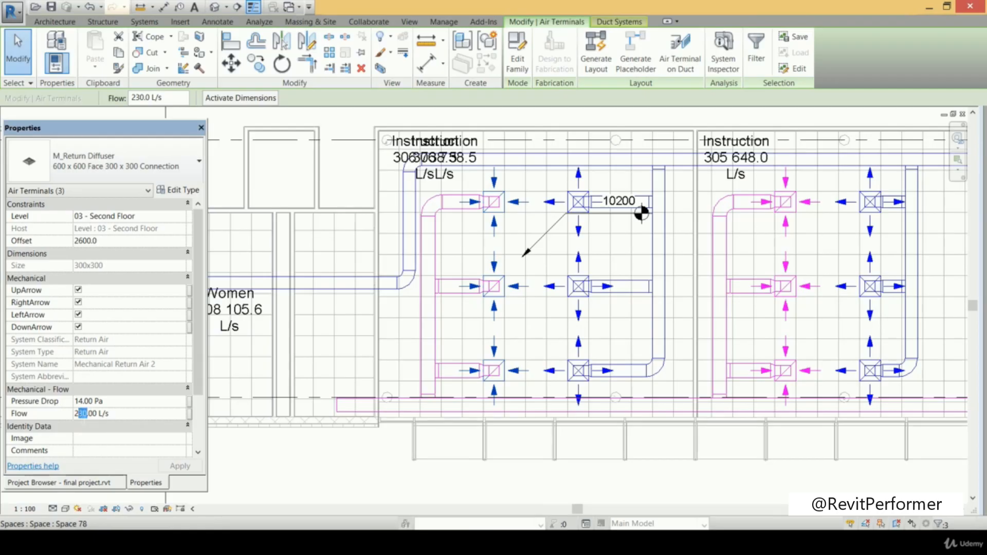
{"action": "left_click", "coordinate": [745, 439]}
Copy Instruction 306's lower return diffuser into Lounge 309, directly below the Lounge's supply diffuser
{"action": "scroll", "coordinate": [513, 241], "scroll_direction": "down", "scroll_amount": 1}
{"action": "middle_click_drag", "start_coordinate": [573, 260], "coordinate": [731, 251]}
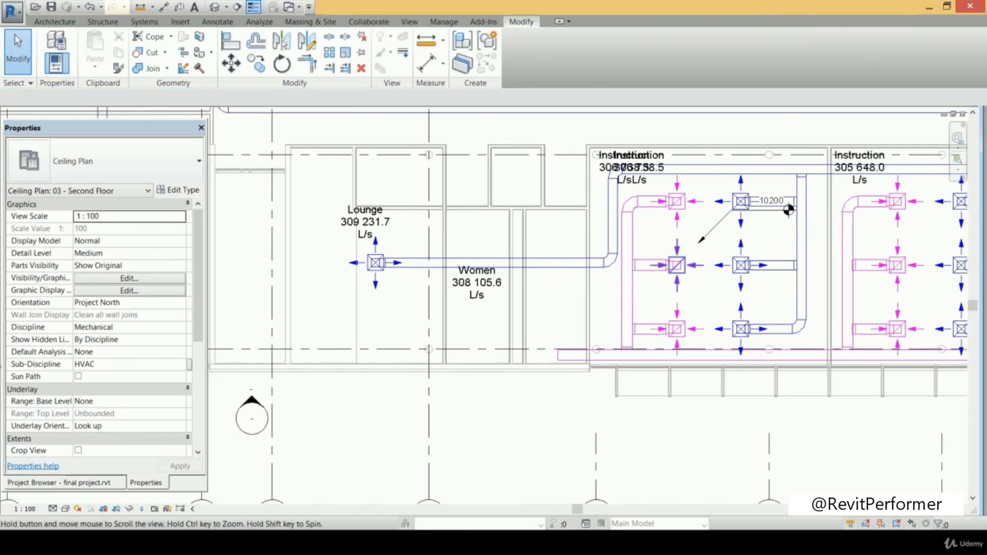
{"action": "left_click", "coordinate": [377, 287]}
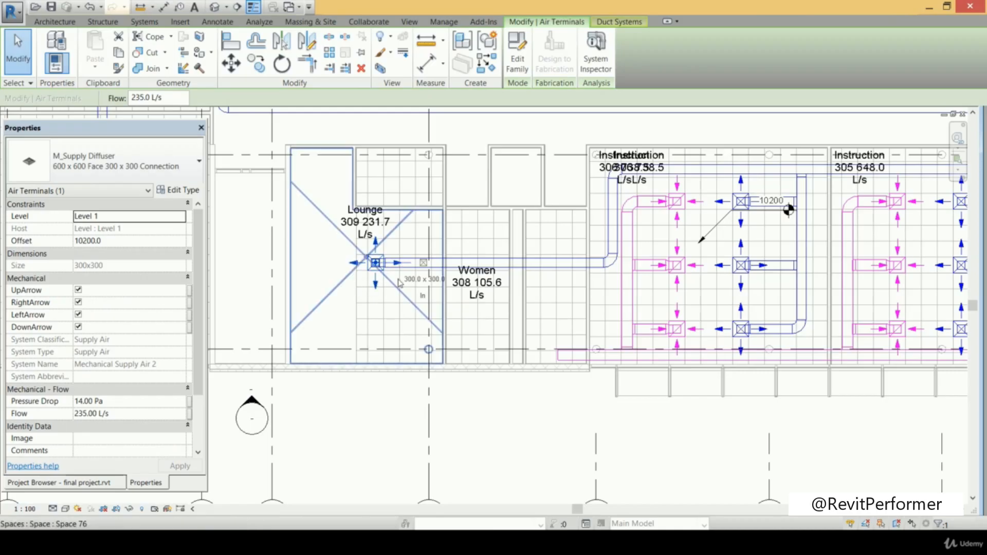
{"action": "left_click", "coordinate": [690, 331]}
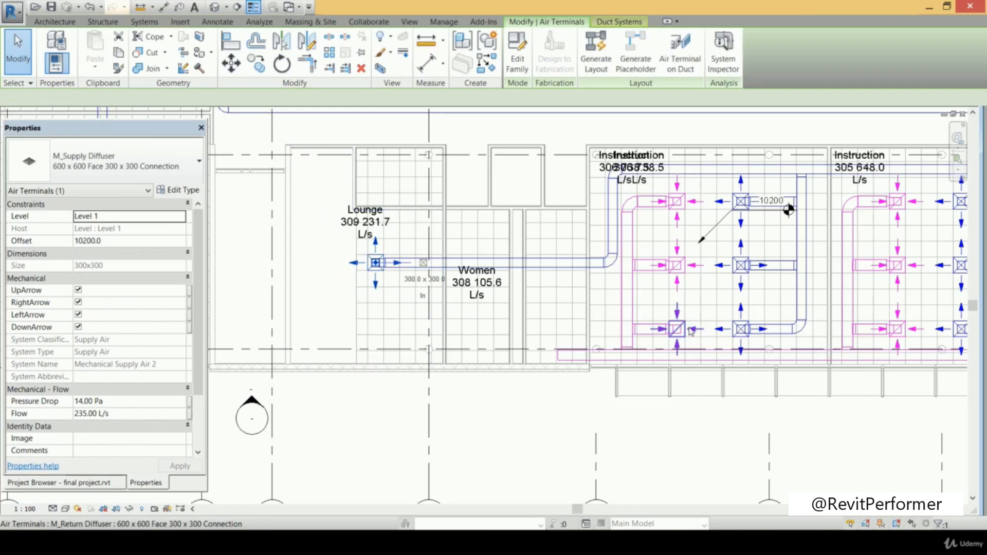
{"action": "left_click", "coordinate": [264, 67]}
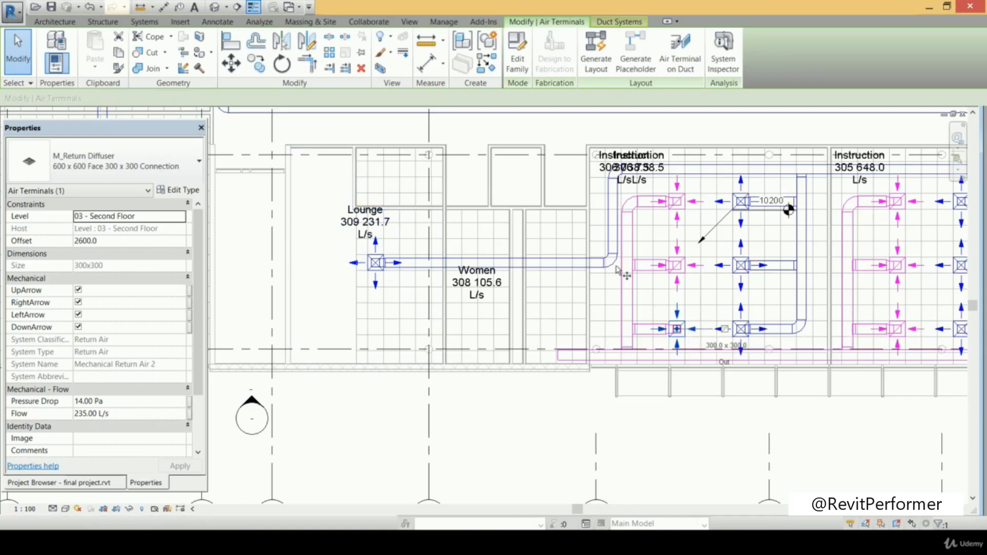
{"action": "left_click", "coordinate": [685, 324]}
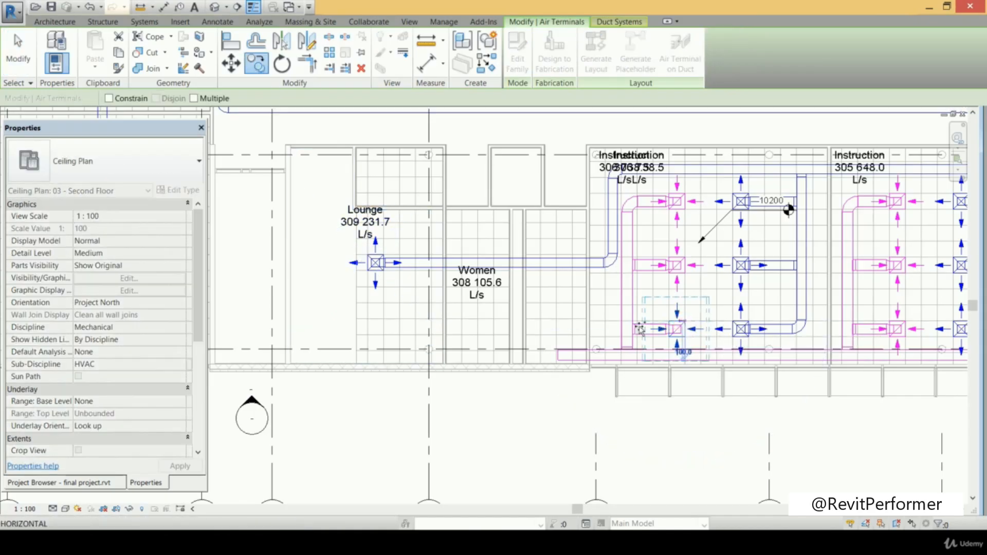
{"action": "left_click", "coordinate": [383, 287]}
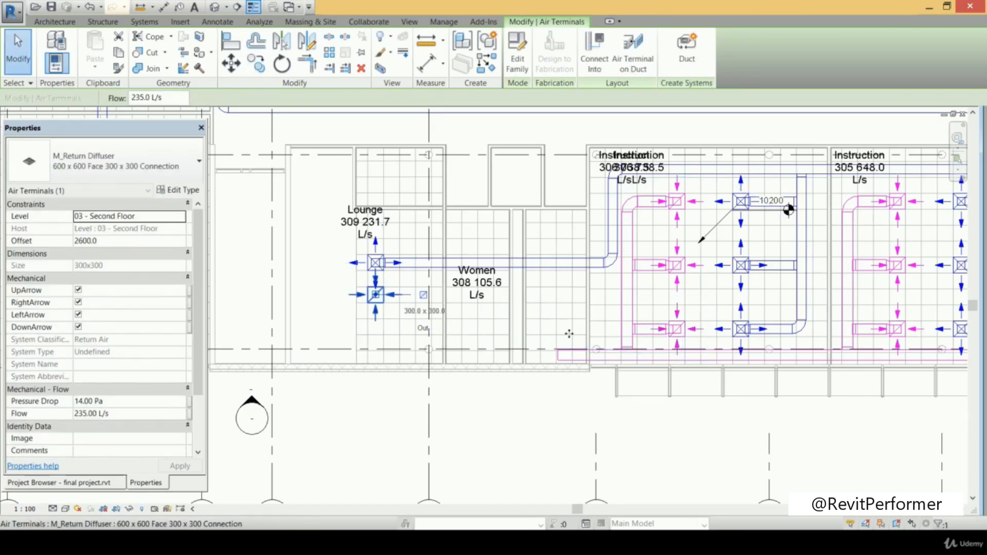
{"action": "key", "text": "Escape"}
Draw a 400 x 350 return duct at 3550 mm offset from the main return duct's open end to the Lounge's return diffuser
{"action": "left_click", "coordinate": [570, 353]}
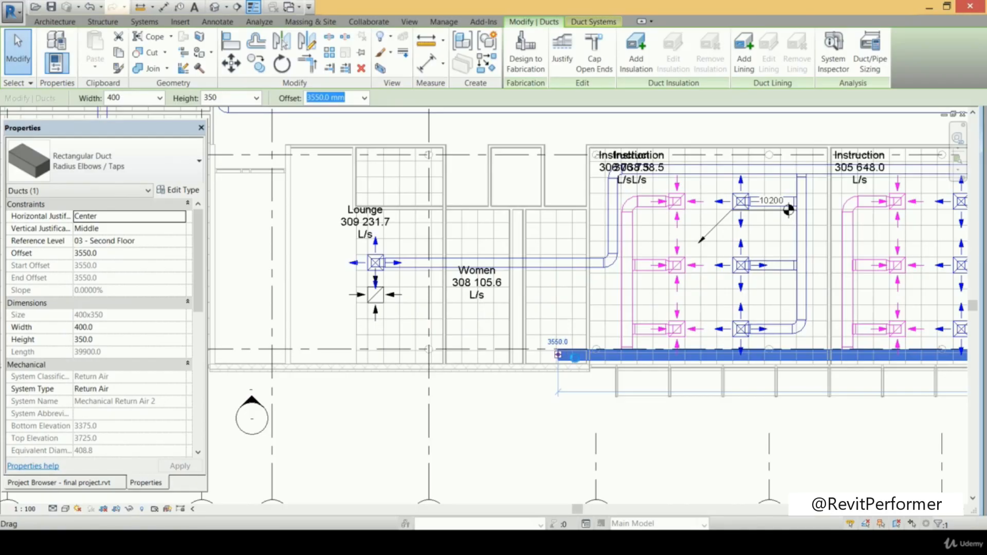
{"action": "right_click", "coordinate": [570, 354]}
{"action": "left_click", "coordinate": [625, 101]}
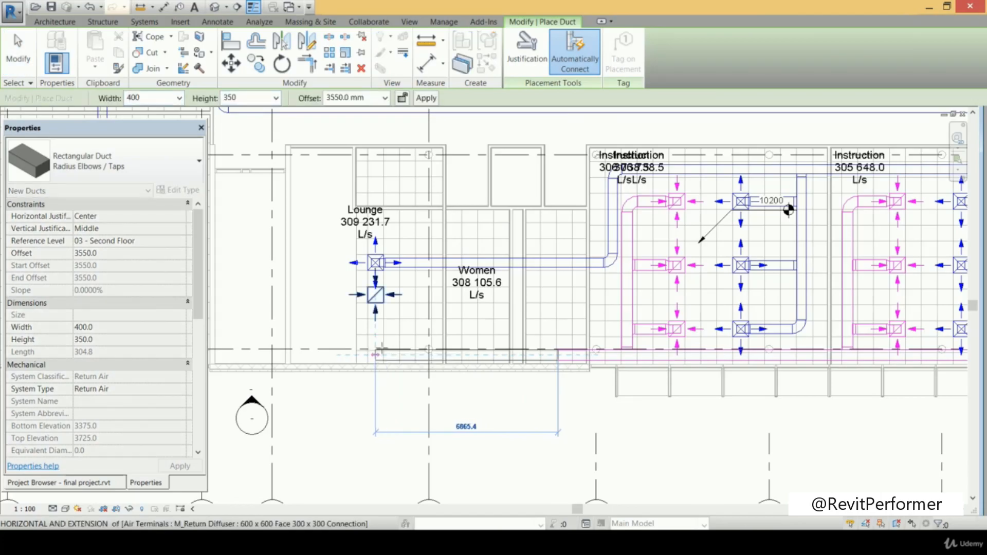
{"action": "left_click", "coordinate": [376, 353]}
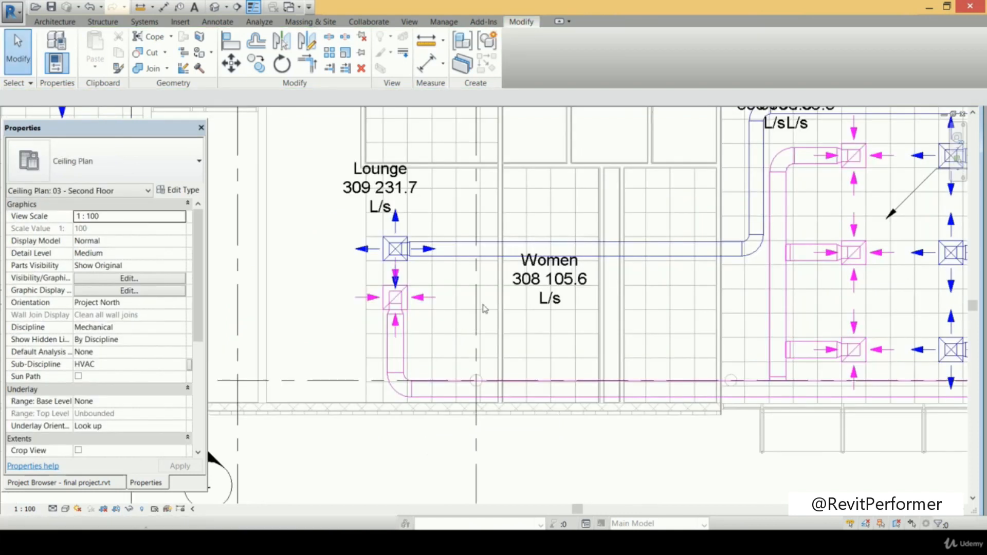
Examine the second floor return ductwork from the Lounge and Instruction rooms to the Open Office, Administration, Advisors and Conference spaces
{"action": "scroll", "coordinate": [484, 282], "scroll_direction": "down", "scroll_amount": 2}
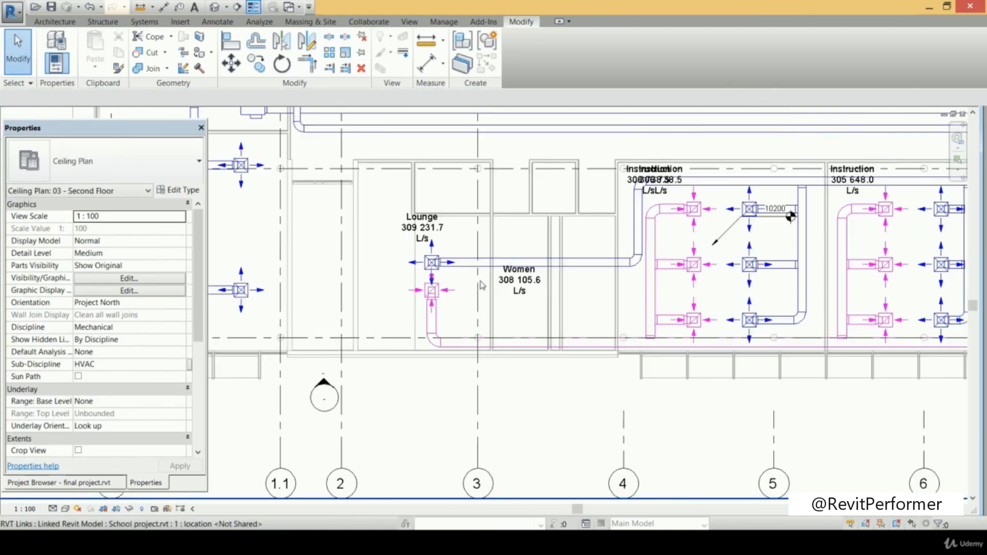
{"action": "middle_click_drag", "start_coordinate": [488, 289], "coordinate": [471, 314]}
{"action": "scroll", "coordinate": [592, 317], "scroll_direction": "down", "scroll_amount": 2}
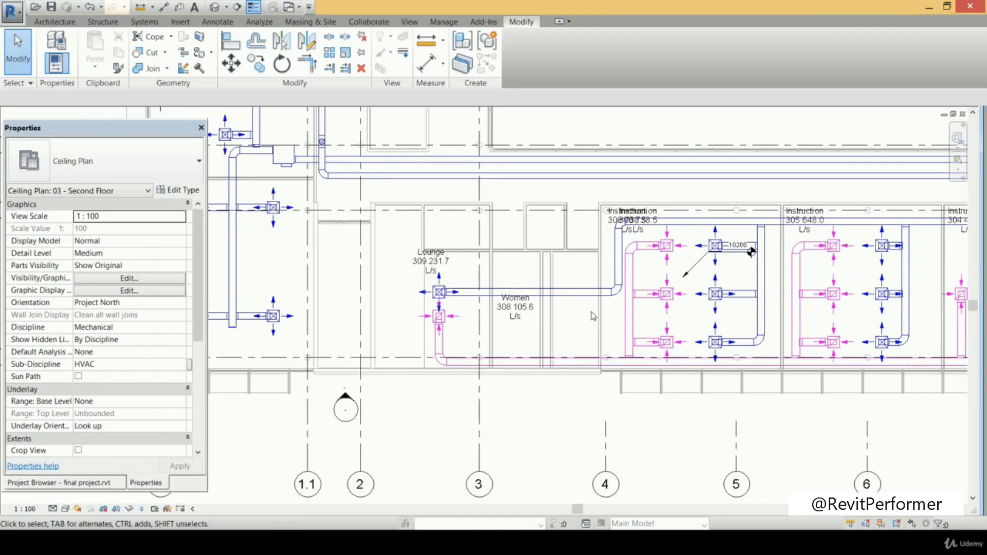
{"action": "middle_click_drag", "start_coordinate": [550, 324], "coordinate": [429, 325]}
{"action": "scroll", "coordinate": [429, 325], "scroll_direction": "down", "scroll_amount": 1}
{"action": "scroll", "coordinate": [581, 319], "scroll_direction": "down", "scroll_amount": 1}
{"action": "middle_click_drag", "start_coordinate": [582, 319], "coordinate": [544, 330]}
{"action": "middle_click_drag", "start_coordinate": [811, 413], "coordinate": [675, 411]}
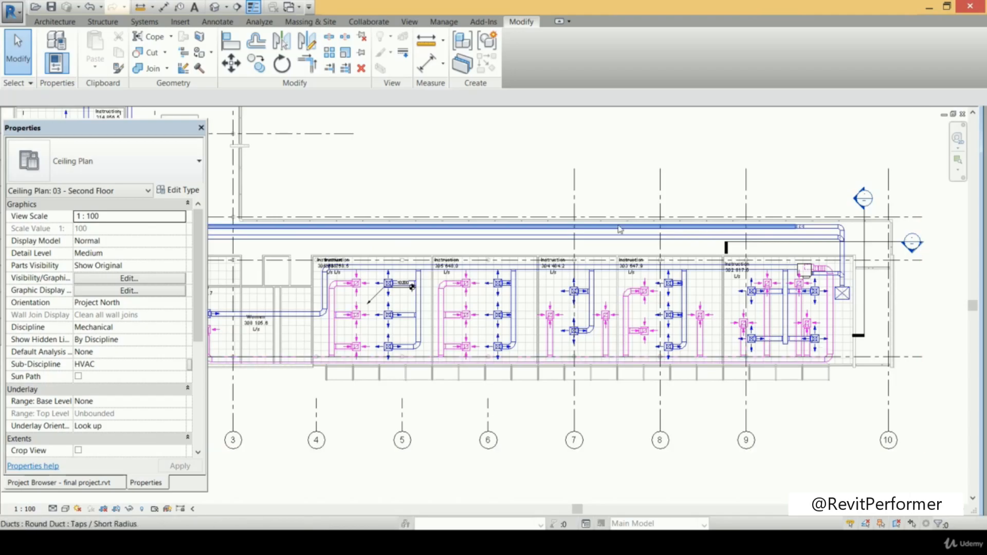
{"action": "scroll", "coordinate": [522, 303], "scroll_direction": "down", "scroll_amount": 2}
{"action": "middle_click_drag", "start_coordinate": [522, 303], "coordinate": [701, 344]}
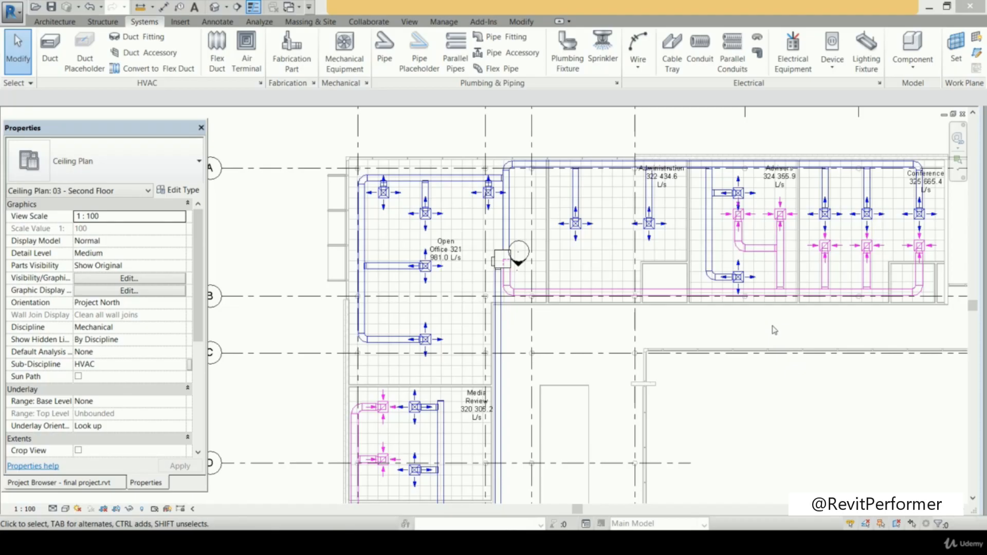
{"action": "scroll", "coordinate": [774, 330], "scroll_direction": "down", "scroll_amount": 4}
{"action": "middle_click_drag", "start_coordinate": [749, 340], "coordinate": [712, 353]}
{"action": "scroll", "coordinate": [687, 281], "scroll_direction": "up", "scroll_amount": 3}
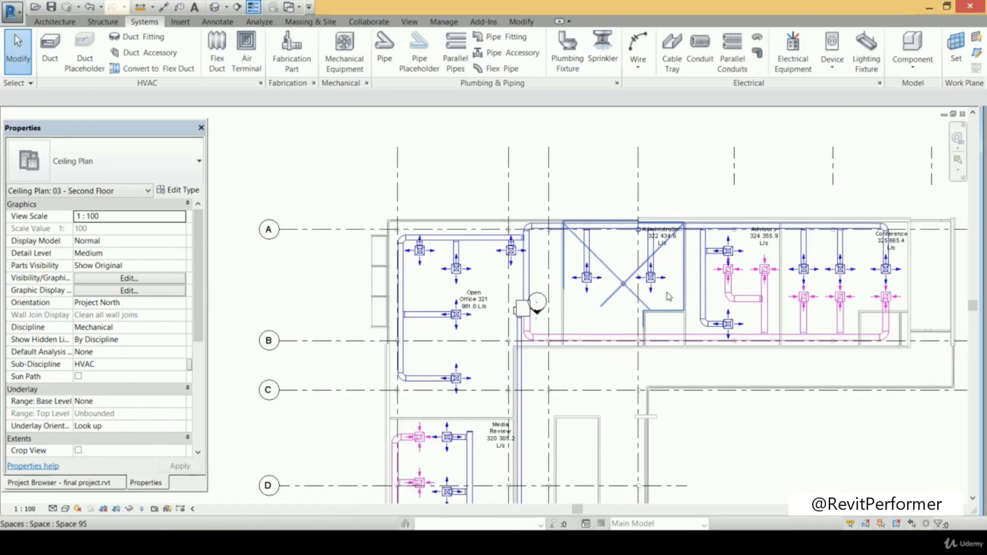
{"action": "middle_click_drag", "start_coordinate": [678, 311], "coordinate": [680, 275]}
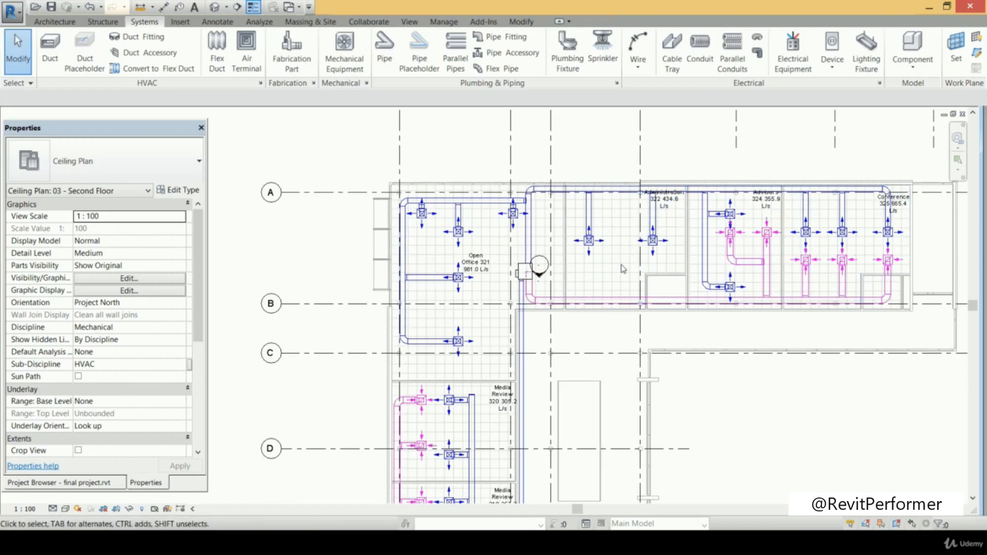
{"action": "scroll", "coordinate": [621, 269], "scroll_direction": "up", "scroll_amount": 2}
{"action": "middle_click_drag", "start_coordinate": [649, 264], "coordinate": [688, 247]}
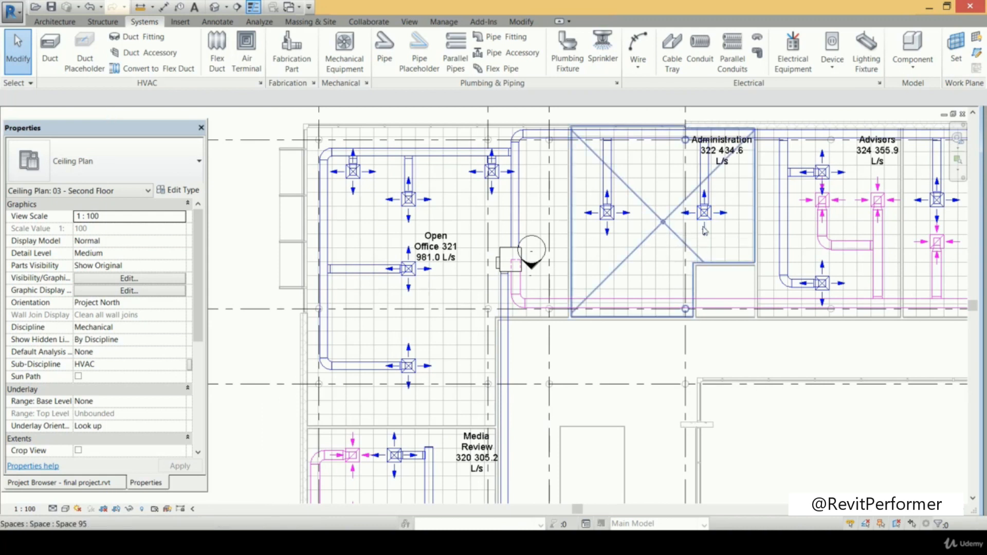
Check the flow values of the two supply diffusers in the Administration room
{"action": "scroll", "coordinate": [731, 161], "scroll_direction": "up", "scroll_amount": 4}
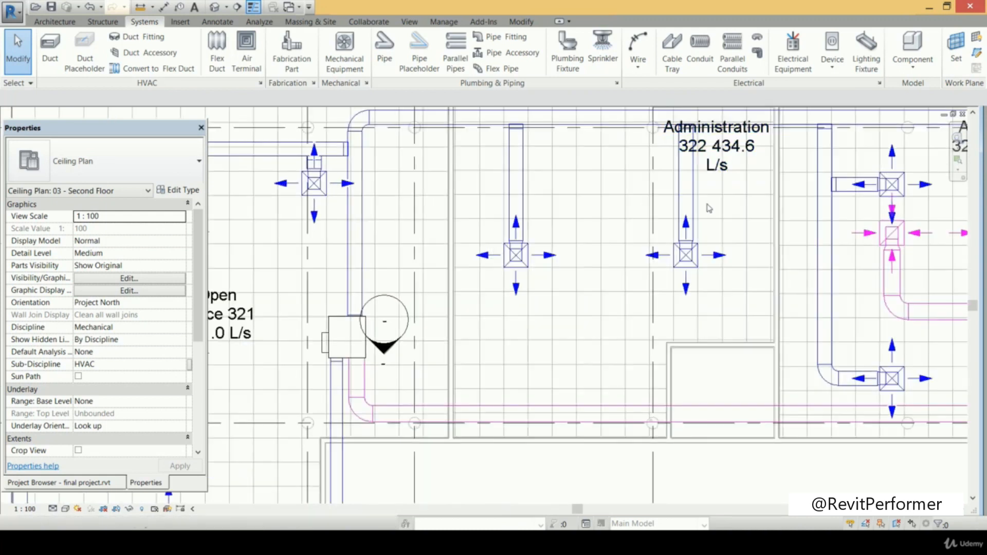
{"action": "scroll", "coordinate": [628, 223], "scroll_direction": "down", "scroll_amount": 3}
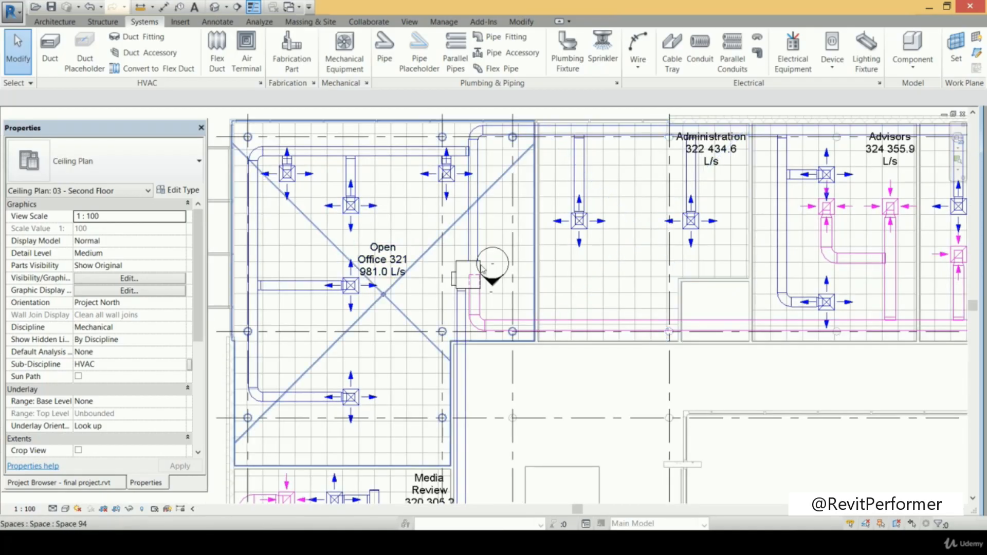
{"action": "scroll", "coordinate": [630, 266], "scroll_direction": "up", "scroll_amount": 2}
{"action": "middle_click_drag", "start_coordinate": [630, 266], "coordinate": [553, 322]}
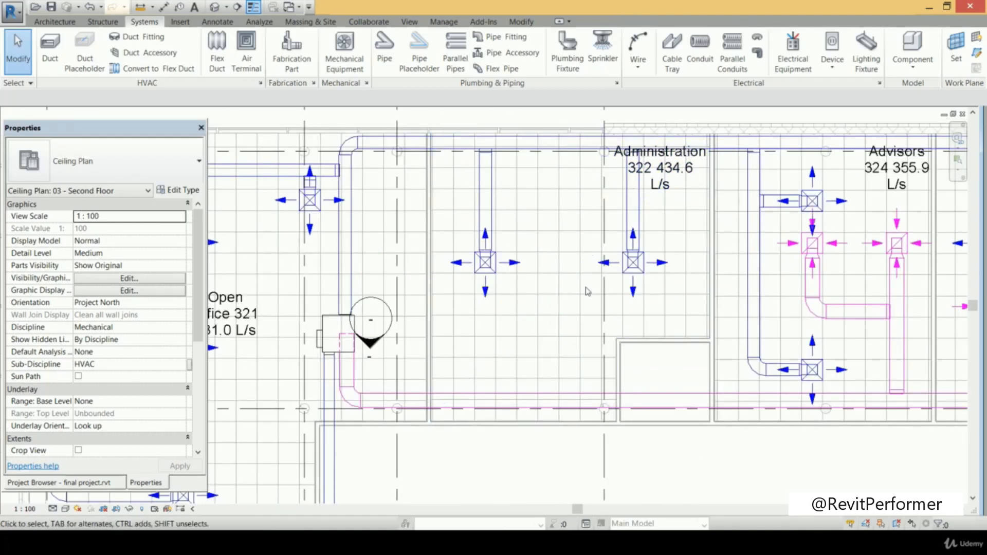
{"action": "left_click", "coordinate": [634, 288]}
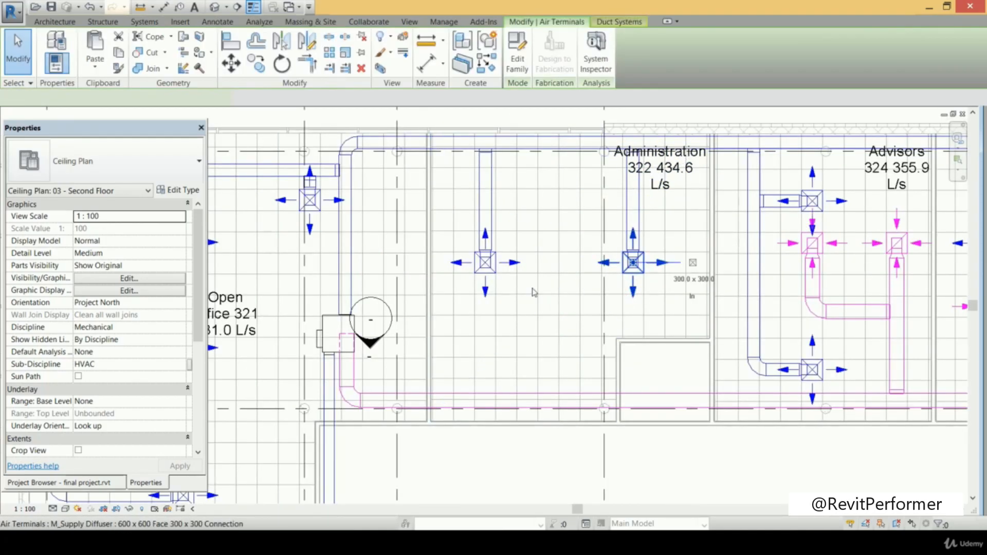
{"action": "left_click", "coordinate": [483, 287]}
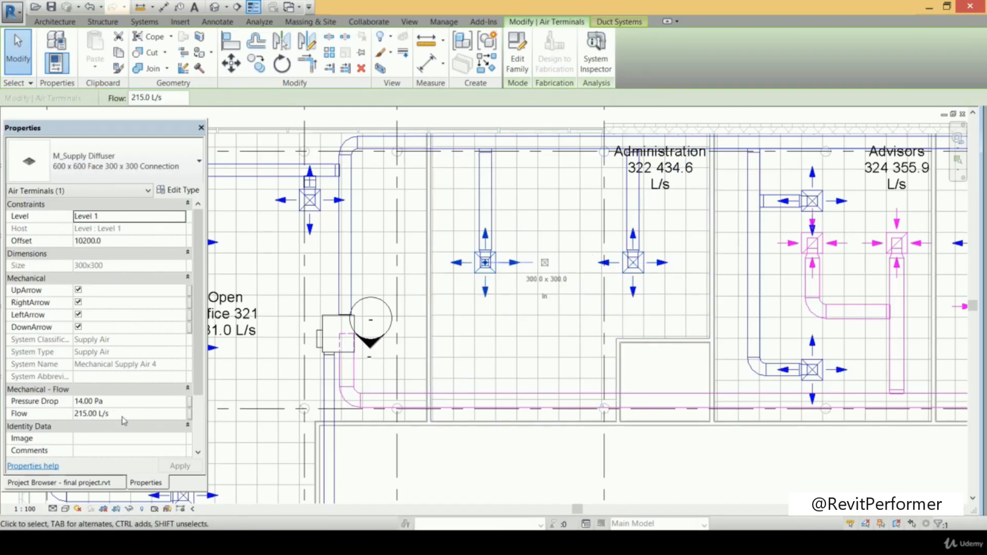
{"action": "left_click", "coordinate": [89, 414]}
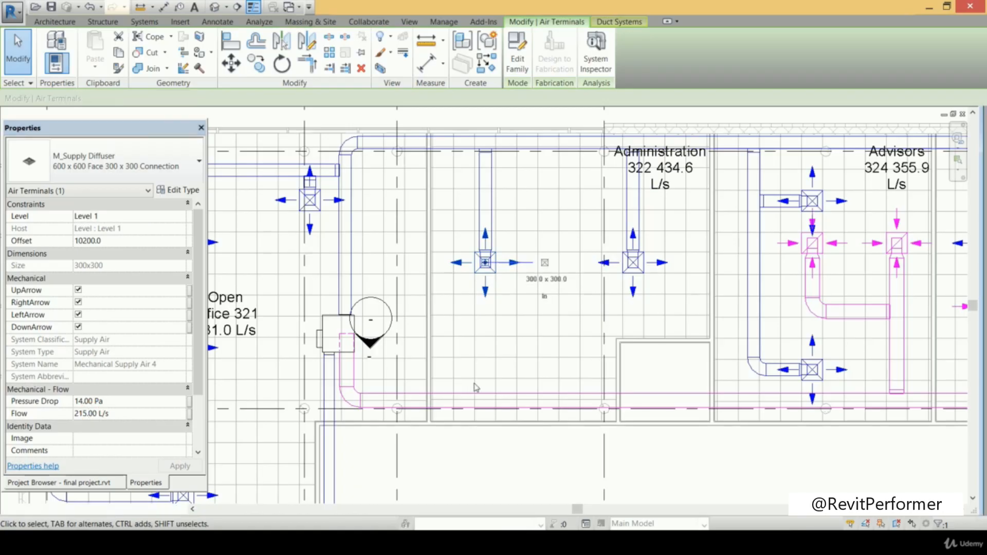
{"action": "key", "text": "Escape"}
Copy the Advisors room's right-hand return diffuser into Administration, between the two supply ducts near the upper wall
{"action": "left_click", "coordinate": [916, 243]}
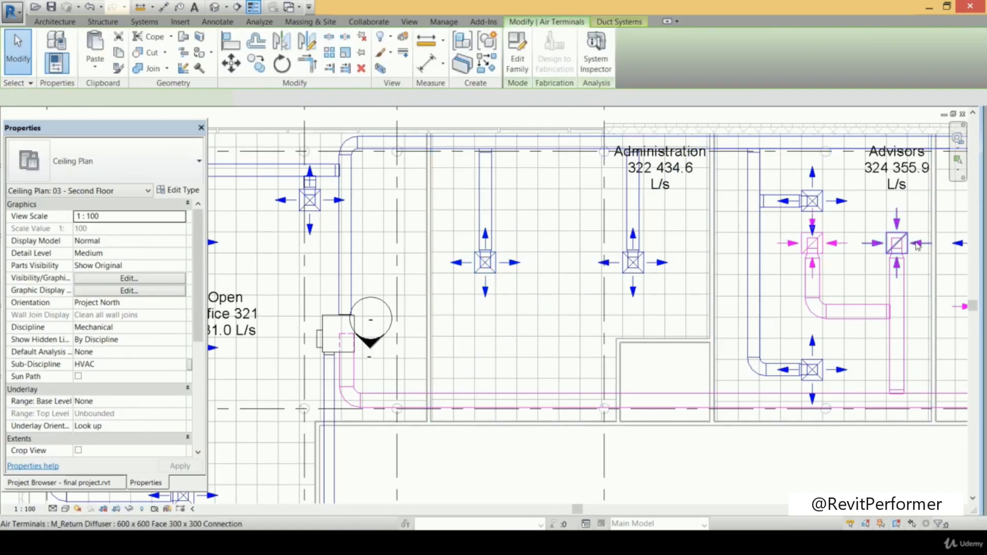
{"action": "left_click", "coordinate": [260, 69]}
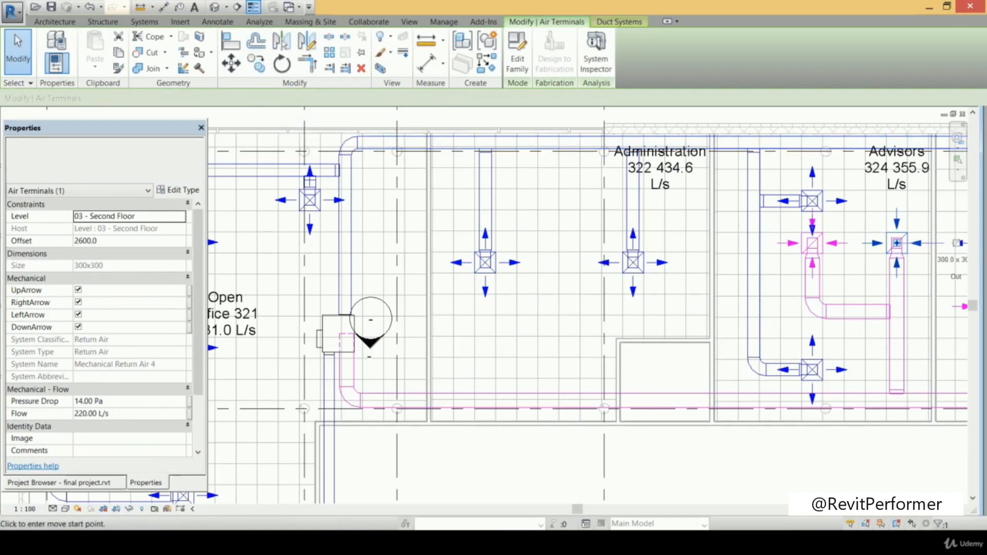
{"action": "left_click", "coordinate": [886, 234]}
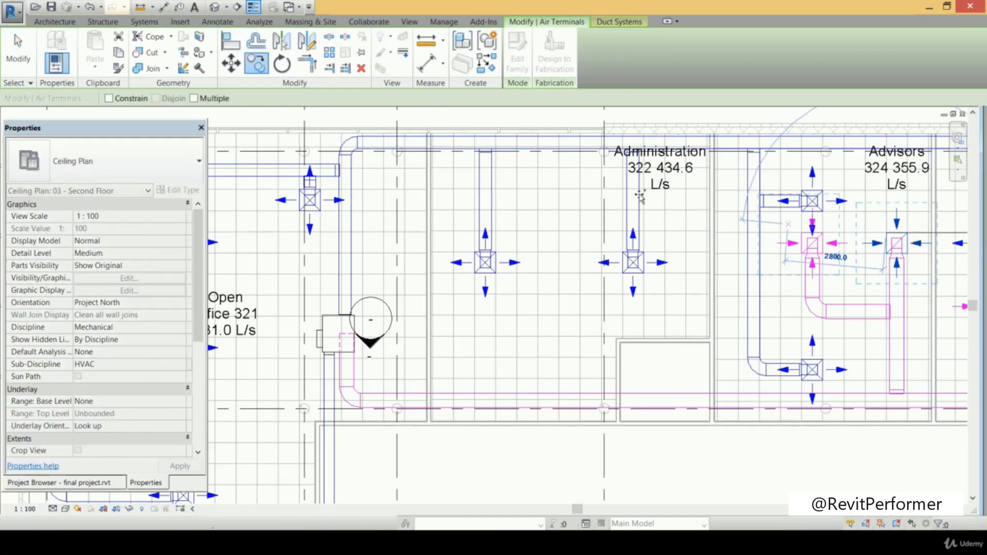
{"action": "left_click", "coordinate": [539, 168]}
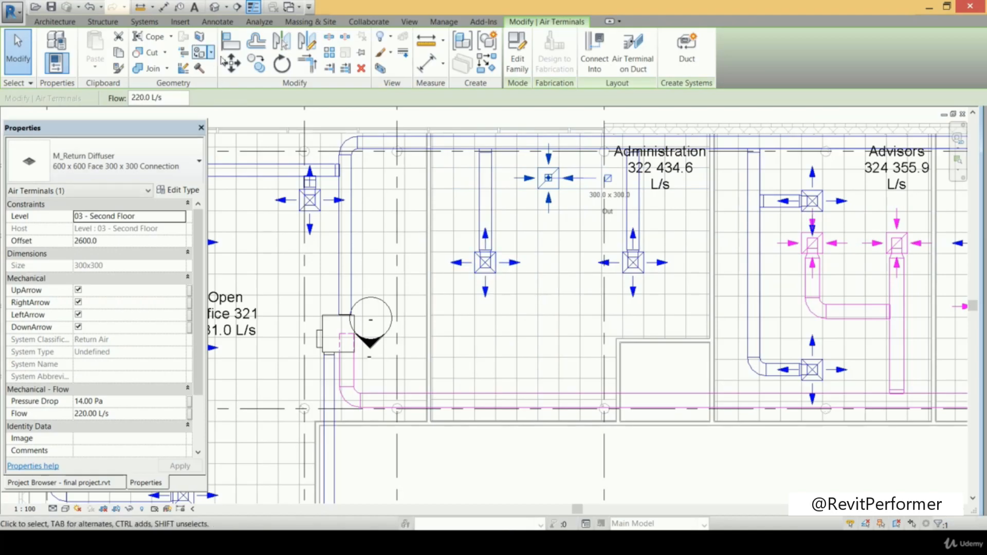
Copy the new Administration return diffuser straight down, below the row of supply diffusers, and dismiss the save reminder
{"action": "left_click", "coordinate": [260, 68]}
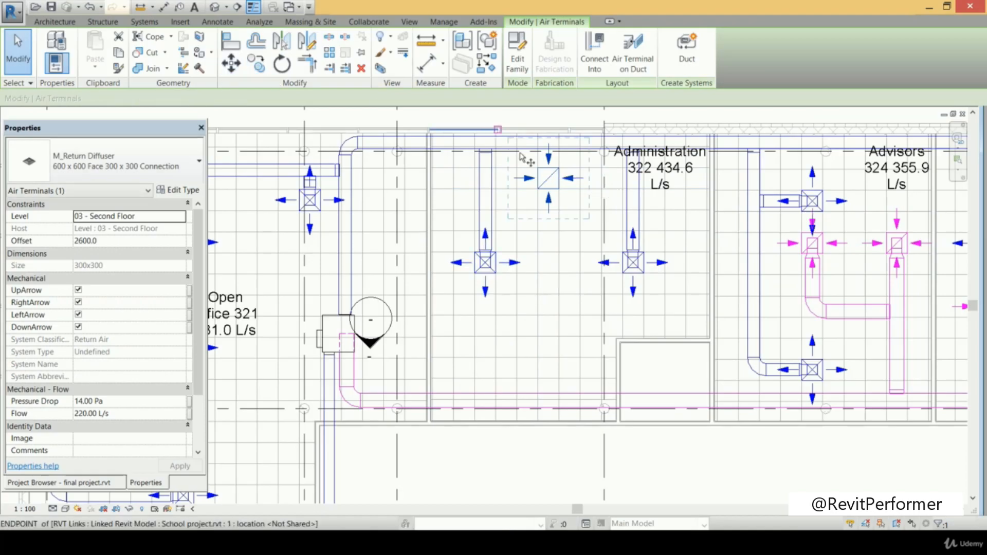
{"action": "left_click", "coordinate": [542, 171]}
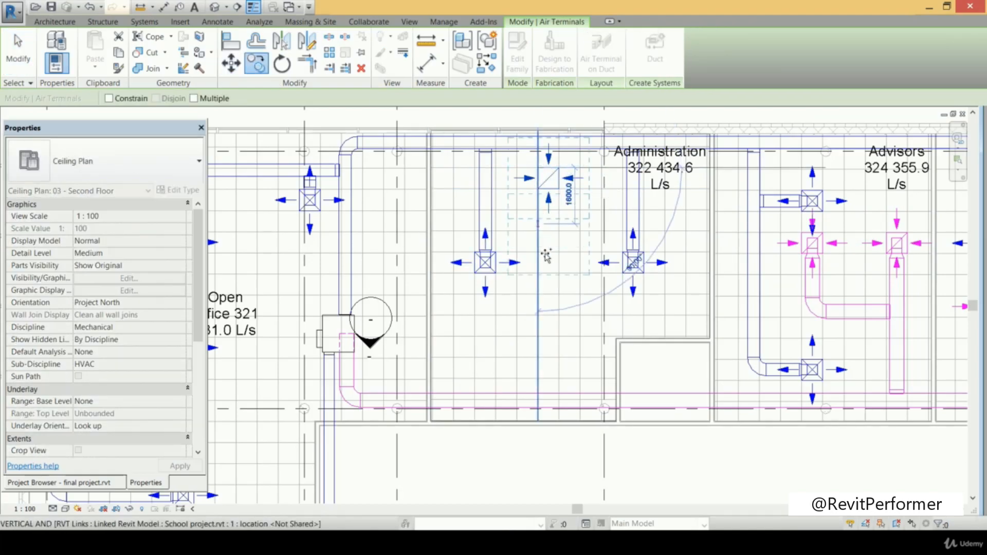
{"action": "left_click", "coordinate": [538, 314]}
{"action": "key", "text": "Escape"}
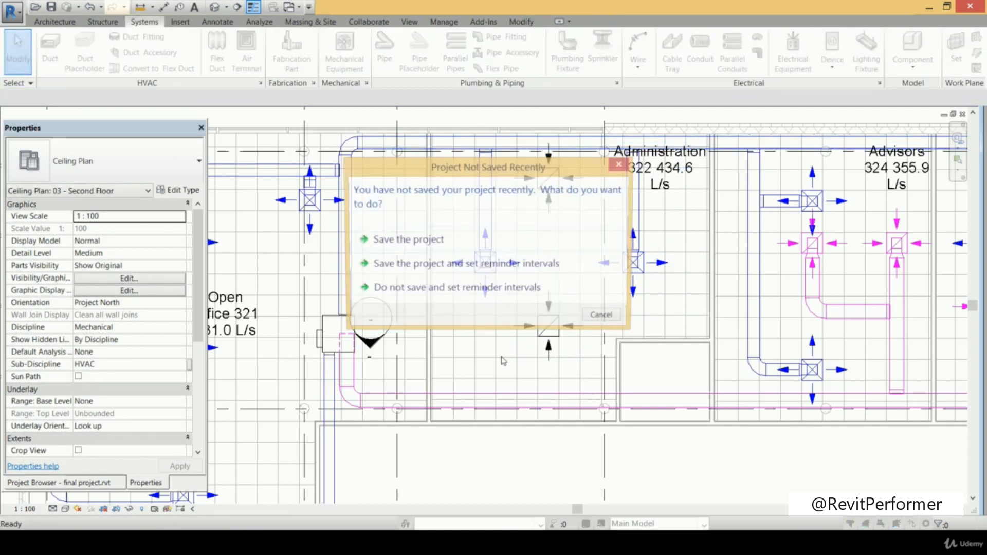
{"action": "left_click", "coordinate": [530, 248]}
Draw 400 x 350 return ducts at 3150 mm offset from the main return duct to both Administration return diffusers
{"action": "key", "text": "d"}
{"action": "key", "text": "t"}
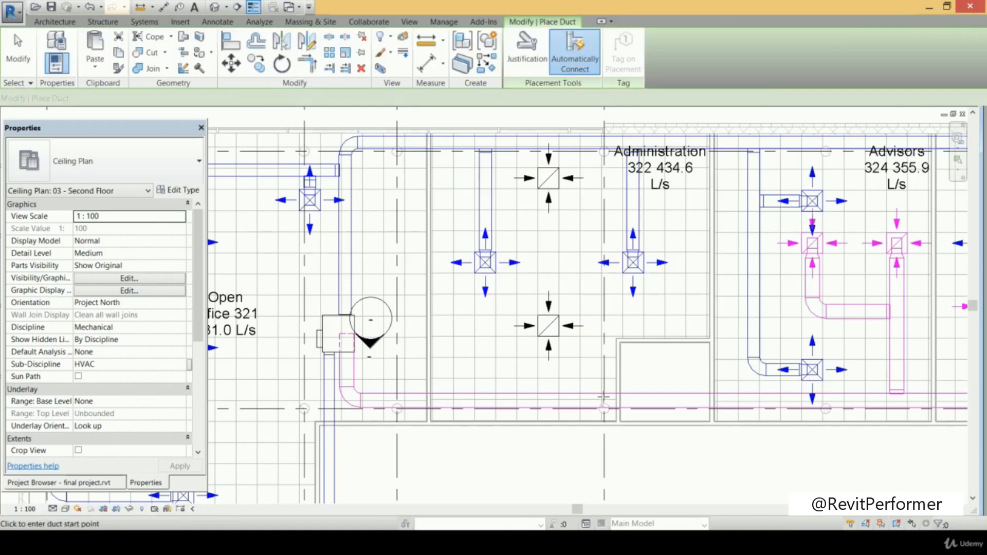
{"action": "left_click", "coordinate": [600, 381]}
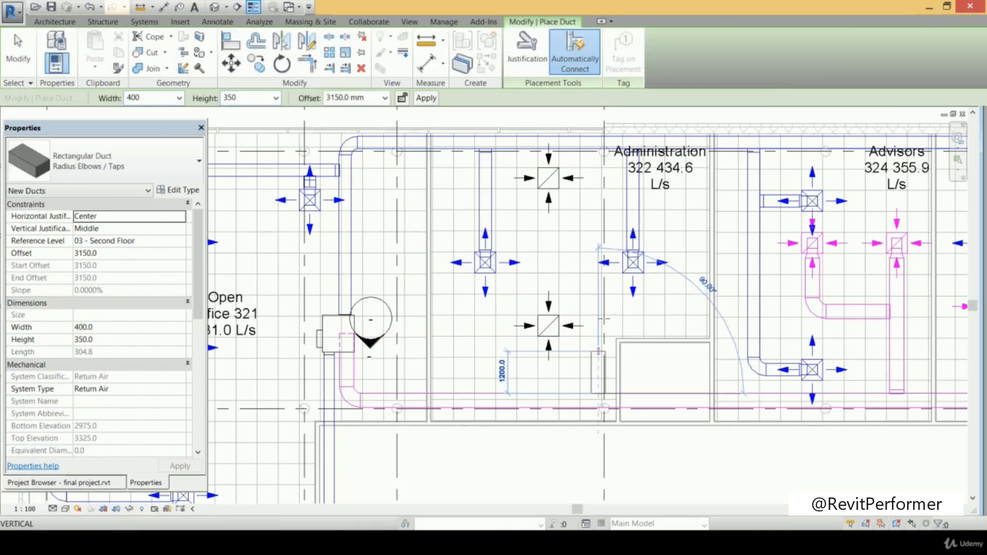
{"action": "left_click", "coordinate": [598, 180]}
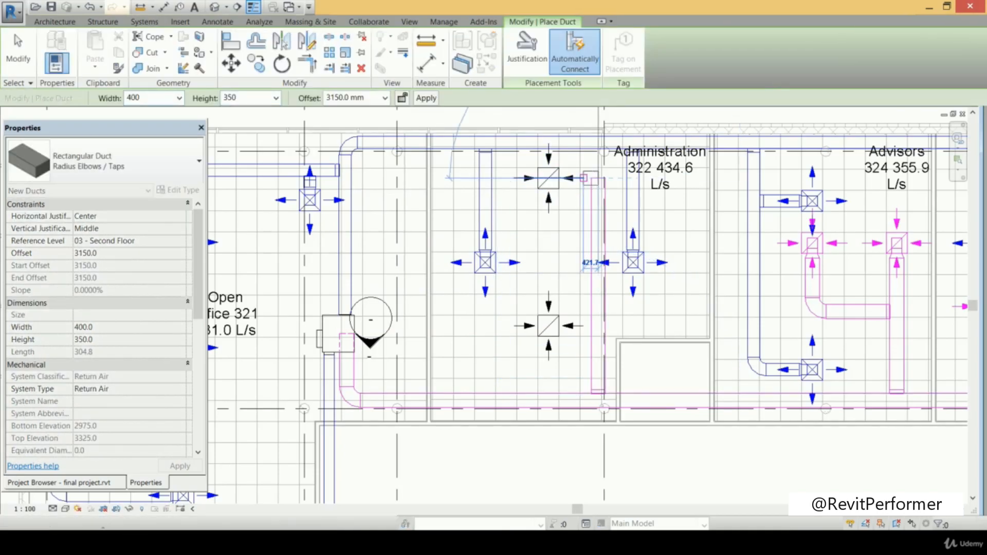
{"action": "left_click", "coordinate": [593, 327]}
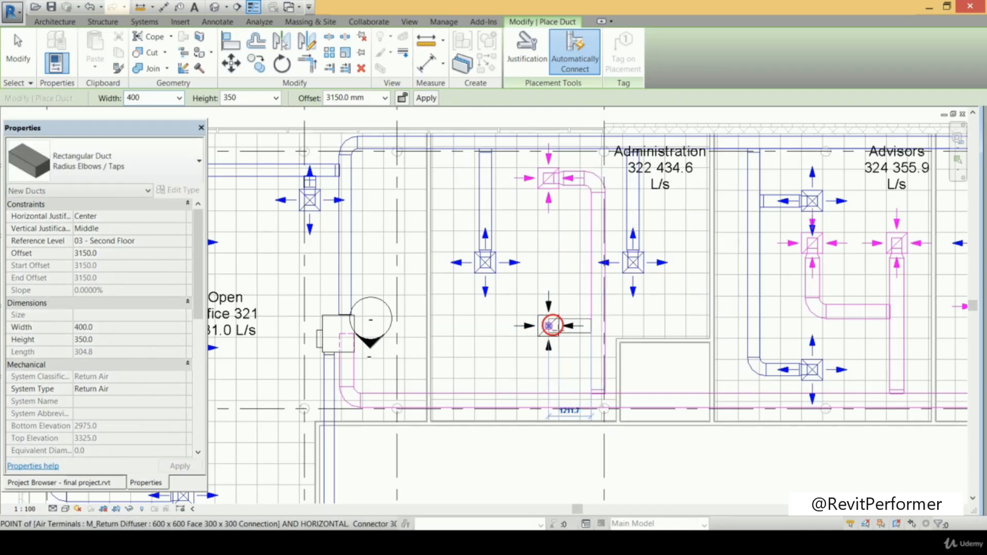
{"action": "left_click", "coordinate": [549, 326]}
{"action": "key", "text": "Escape"}
{"action": "key", "text": "Escape"}
Select Administration's two return diffusers together and open their flow value for editing
{"action": "scroll", "coordinate": [553, 309], "scroll_direction": "down", "scroll_amount": 3}
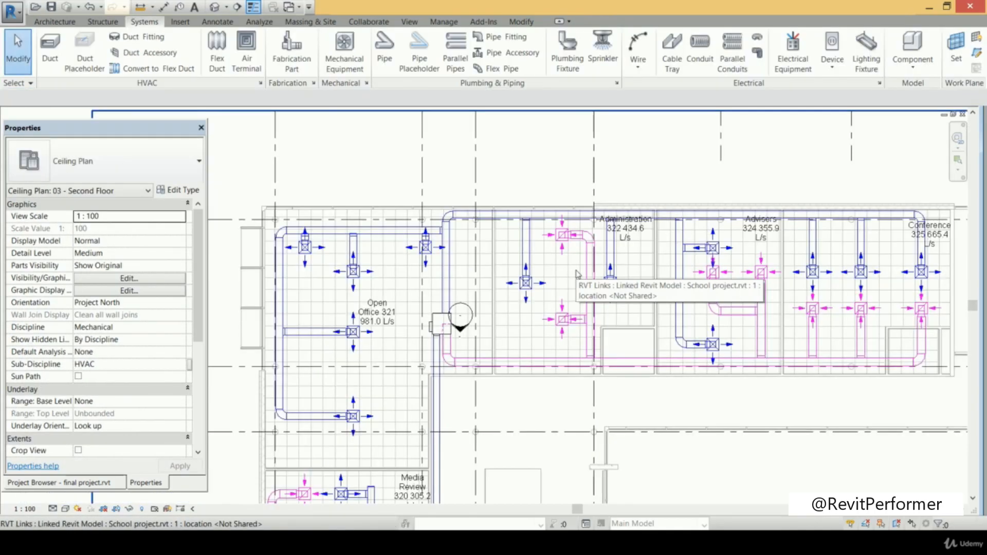
{"action": "left_click", "coordinate": [562, 306]}
{"action": "left_click", "coordinate": [562, 247], "text": "ctrl"}
{"action": "left_click", "coordinate": [82, 413]}
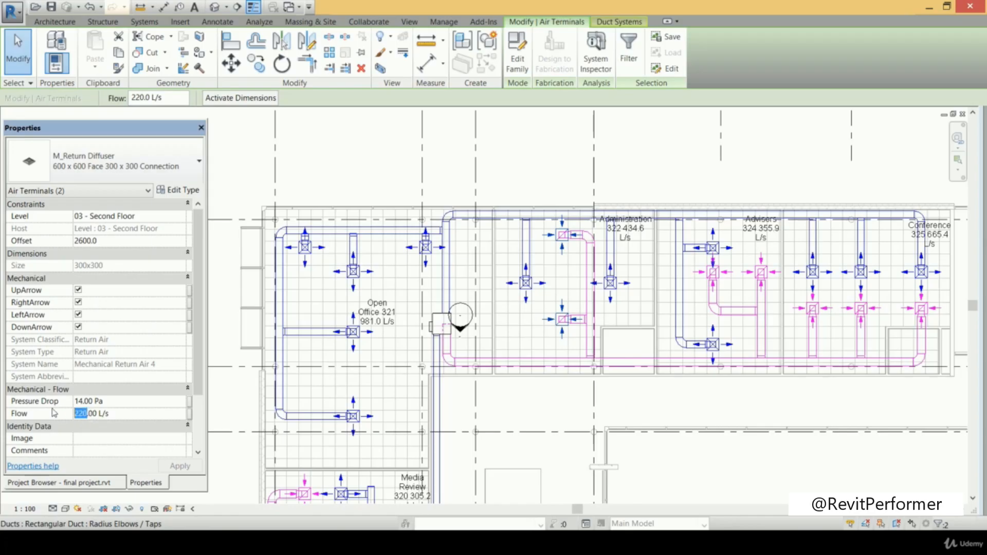
{"action": "left_click", "coordinate": [566, 159]}
Draw a 400 x 350 return duct at 3150 mm offset from the main duct, about 3600 mm up and 1000 mm left into Open Office
{"action": "scroll", "coordinate": [524, 276], "scroll_direction": "up", "scroll_amount": 2}
{"action": "middle_click_drag", "start_coordinate": [524, 276], "coordinate": [617, 245]}
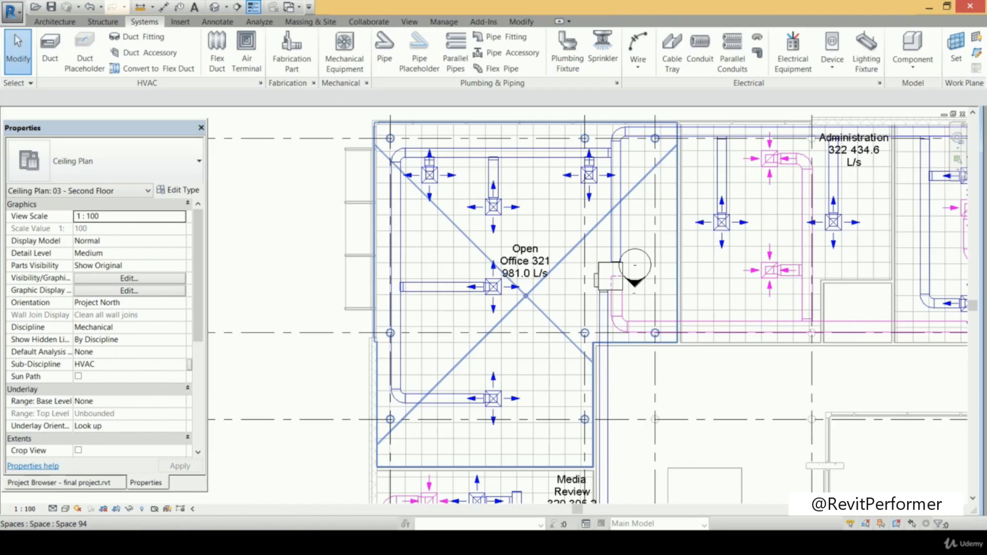
{"action": "middle_click_drag", "start_coordinate": [639, 321], "coordinate": [657, 319]}
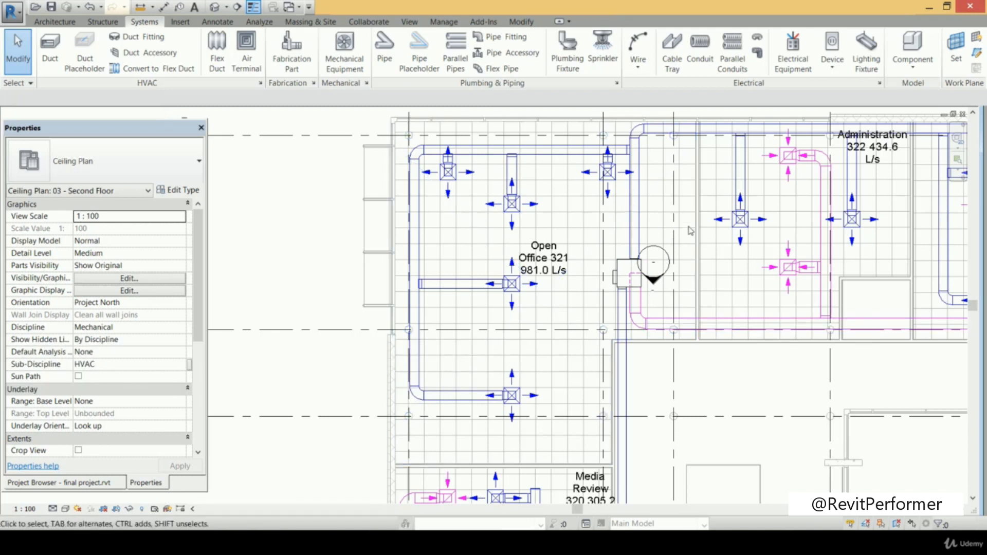
{"action": "scroll", "coordinate": [622, 230], "scroll_direction": "up", "scroll_amount": 2}
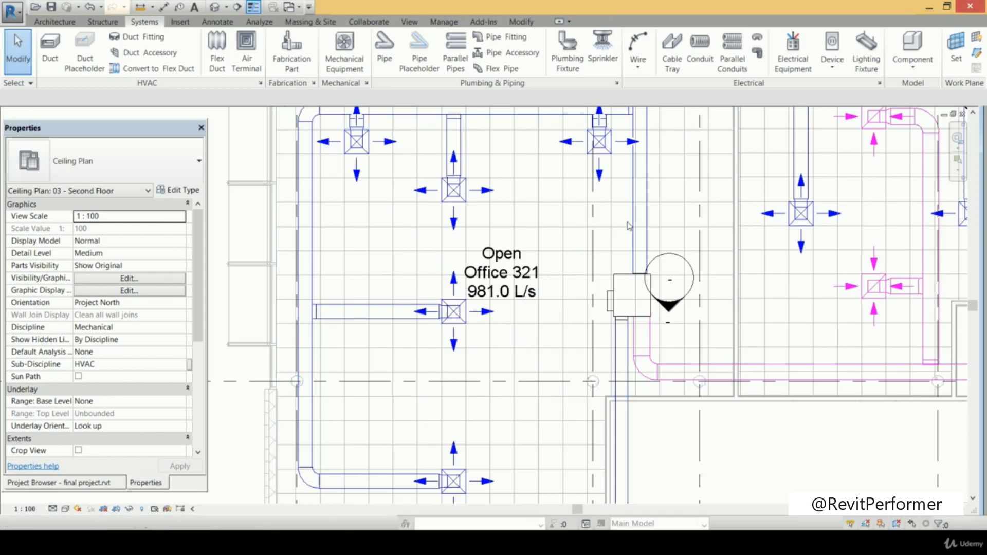
{"action": "middle_click_drag", "start_coordinate": [689, 236], "coordinate": [612, 282]}
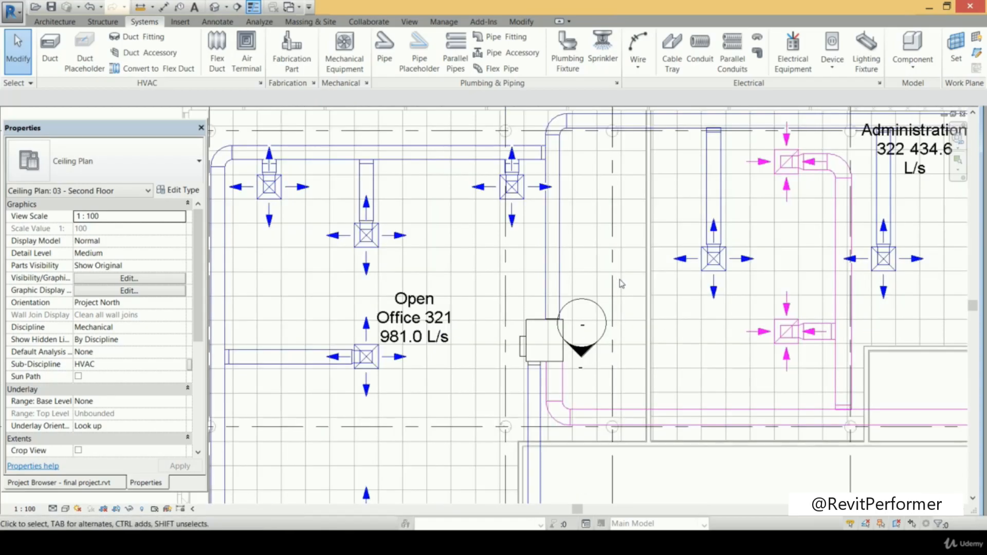
{"action": "left_click", "coordinate": [49, 57]}
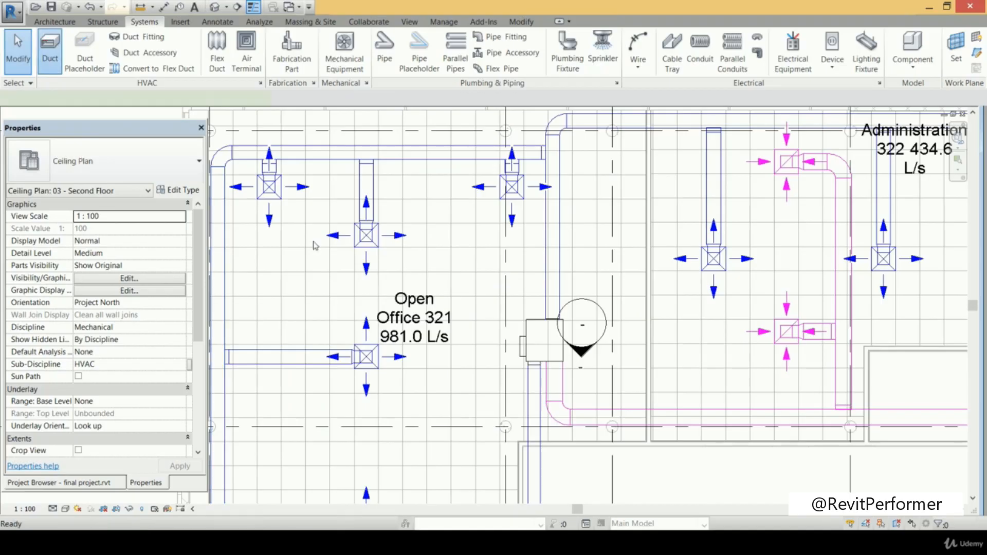
{"action": "left_click", "coordinate": [636, 411]}
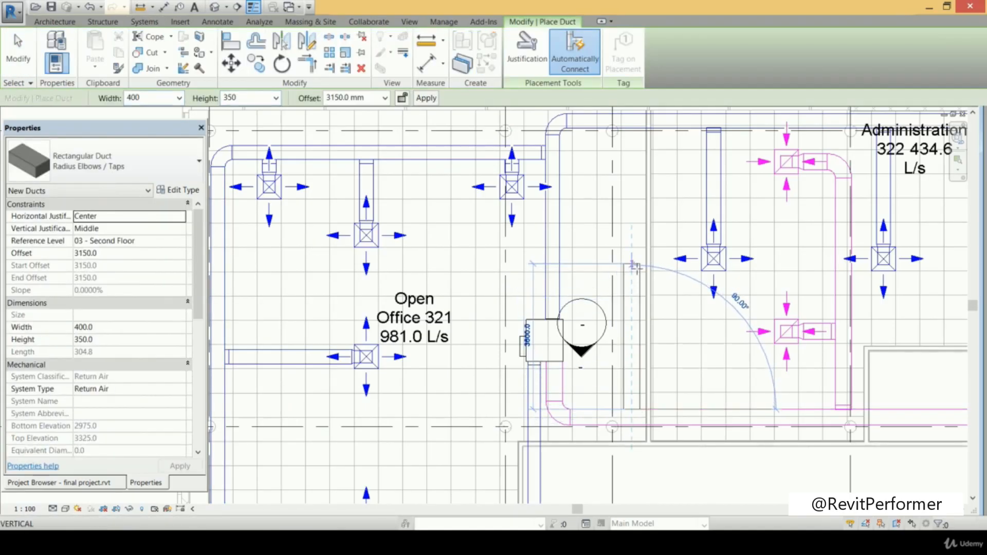
{"action": "left_click", "coordinate": [636, 265]}
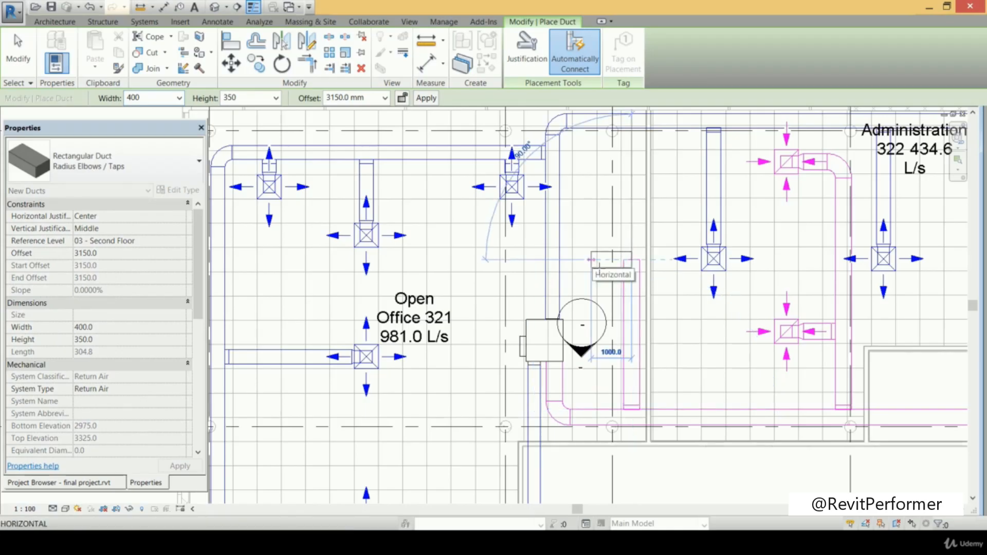
{"action": "left_click", "coordinate": [596, 264]}
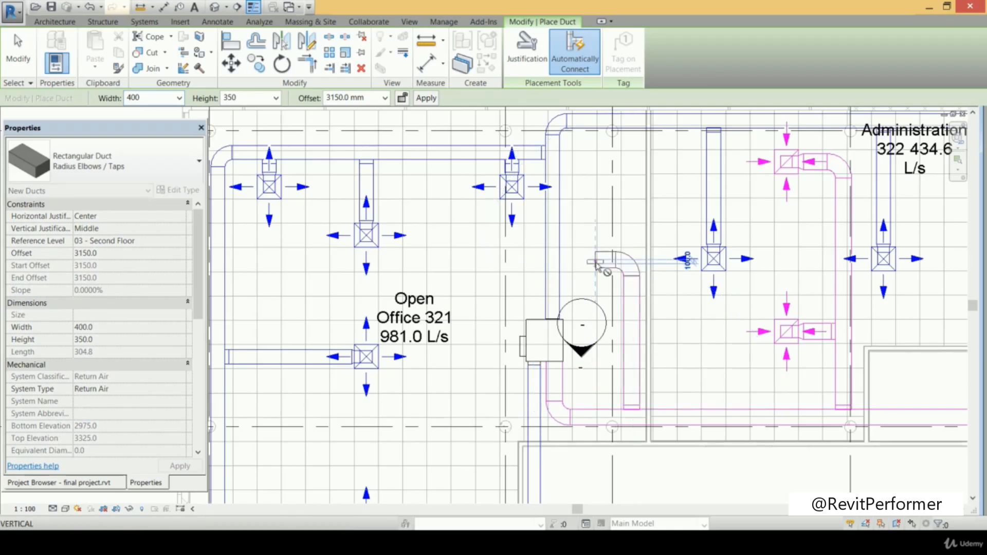
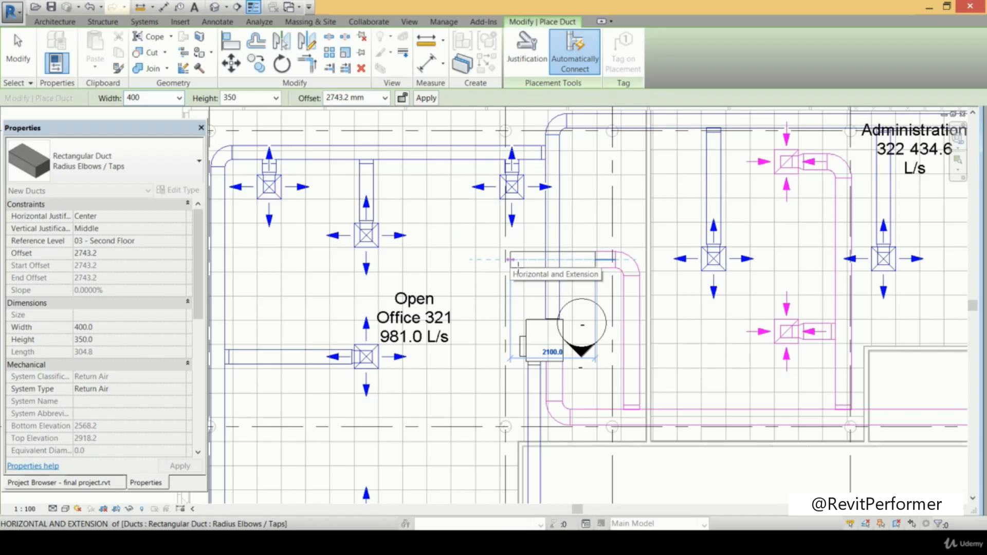
Continue the return duct about 2100 mm at 2743.2 mm offset beneath the supply duct, and on across Open Office at 3150 mm offset
{"action": "left_click", "coordinate": [511, 259]}
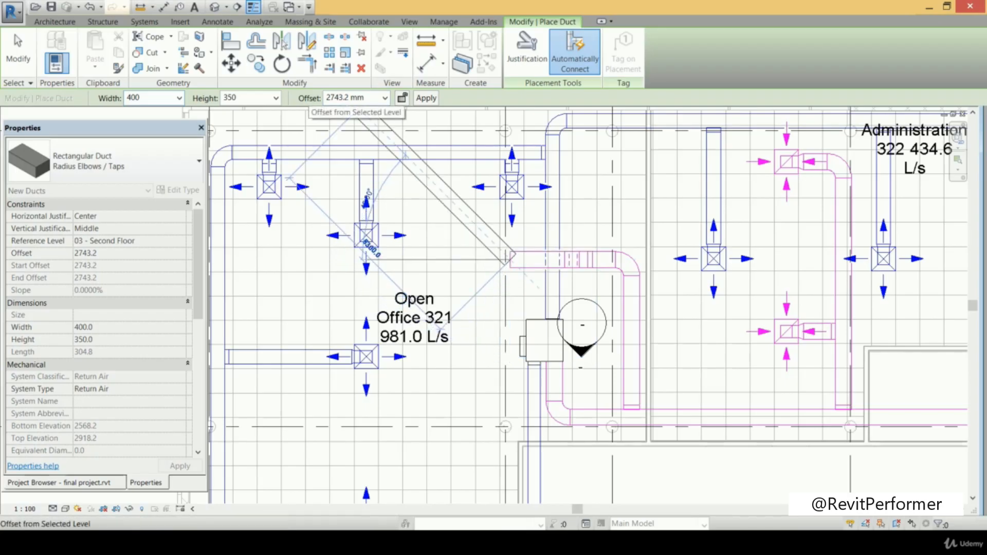
{"action": "left_click", "coordinate": [371, 98]}
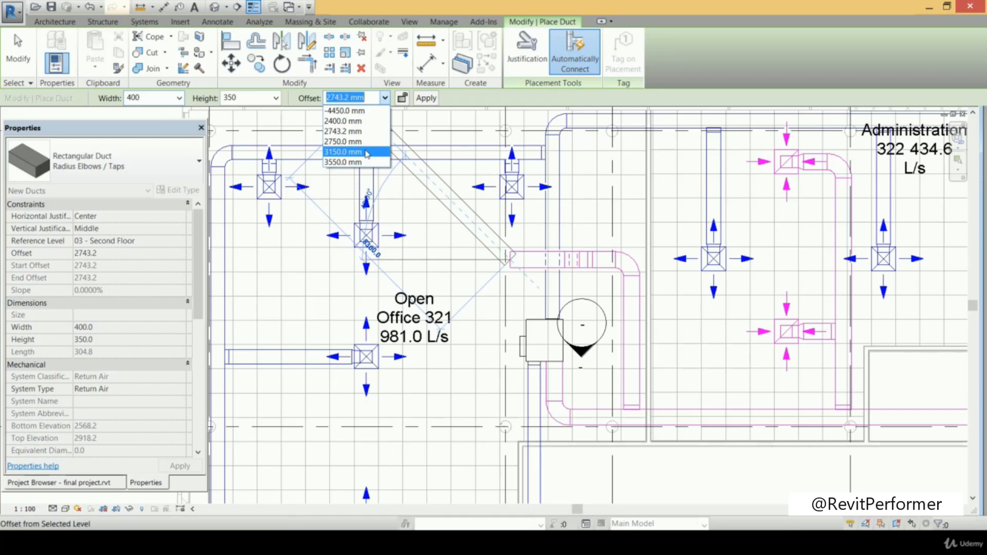
{"action": "left_click", "coordinate": [435, 241]}
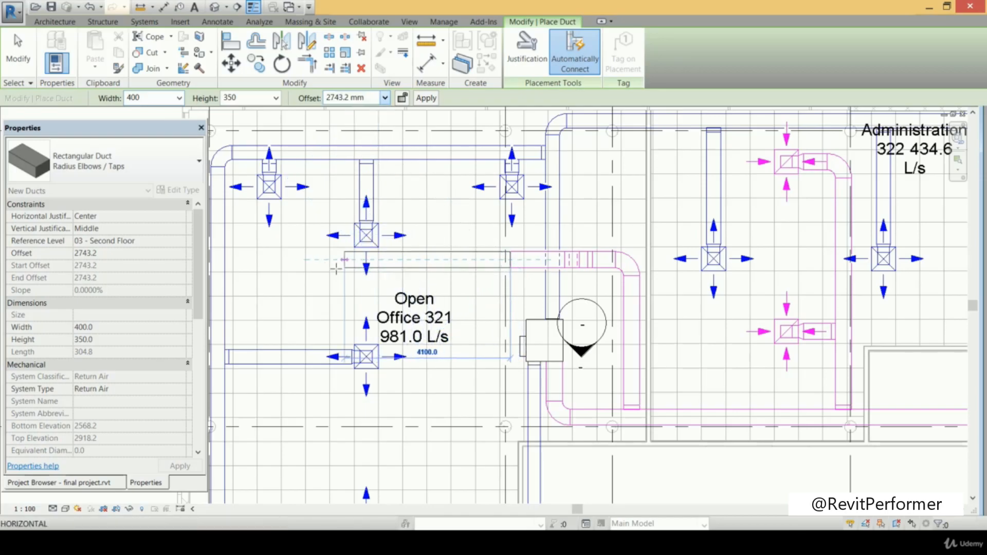
{"action": "left_click", "coordinate": [254, 260]}
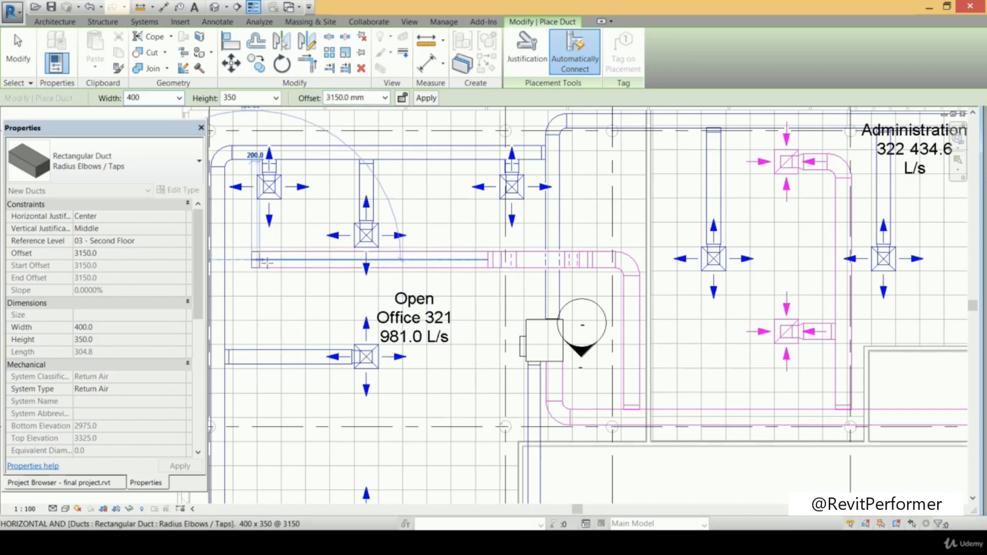
{"action": "key", "text": "Escape"}
{"action": "key", "text": "Escape"}
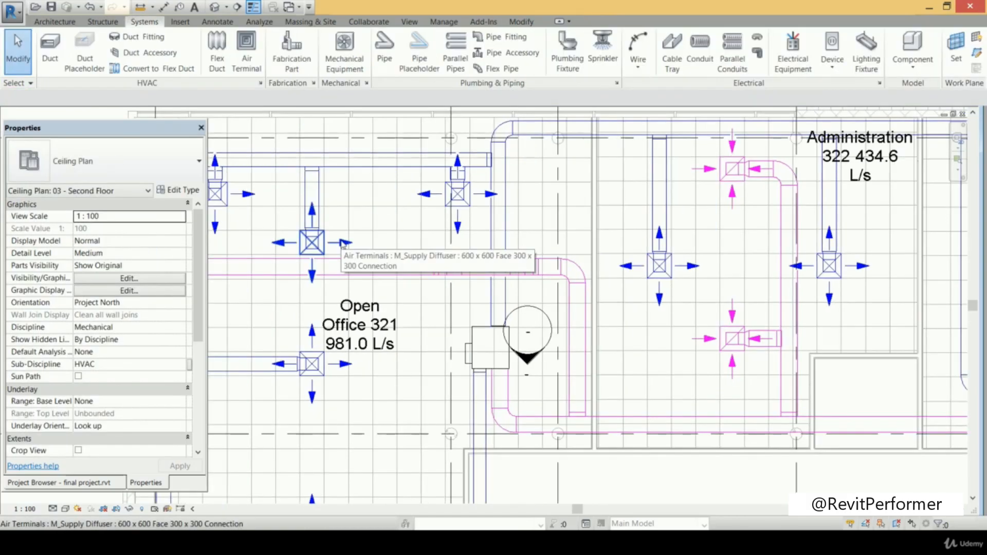
Move the Open Office 321 space tag to the clear area between the vertical supply duct and Administration
{"action": "left_click", "coordinate": [387, 277]}
{"action": "key", "text": "Escape"}
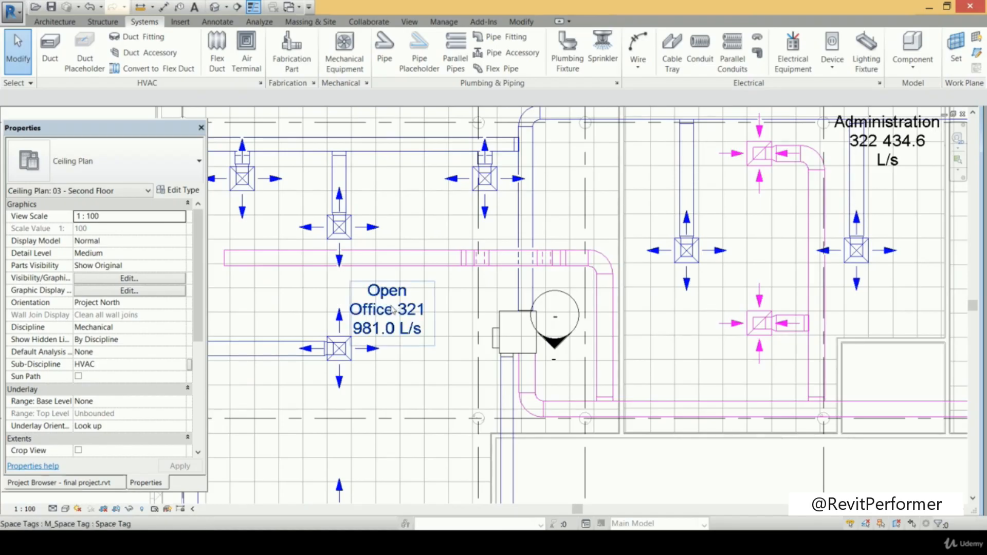
{"action": "left_click_drag", "start_coordinate": [413, 311], "coordinate": [605, 161]}
{"action": "left_click", "coordinate": [443, 228]}
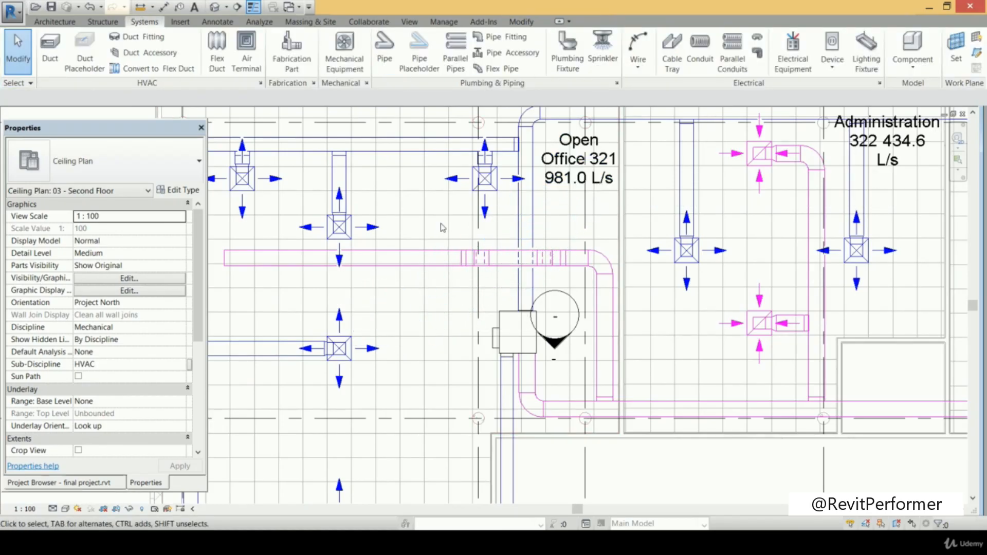
Copy Administration's lower return diffuser into Open Office, between the two upper supply diffusers and level with them
{"action": "left_click", "coordinate": [725, 328]}
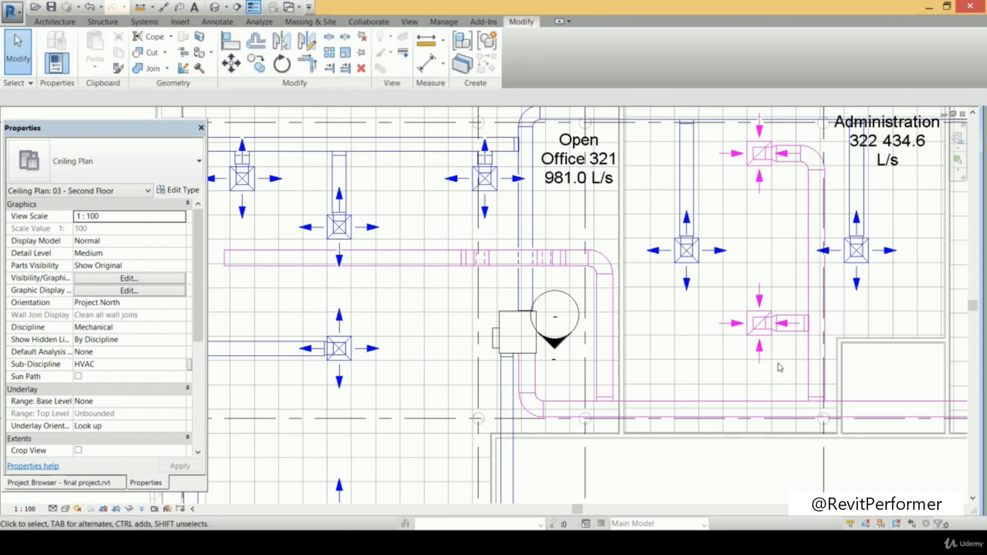
{"action": "left_click", "coordinate": [761, 354]}
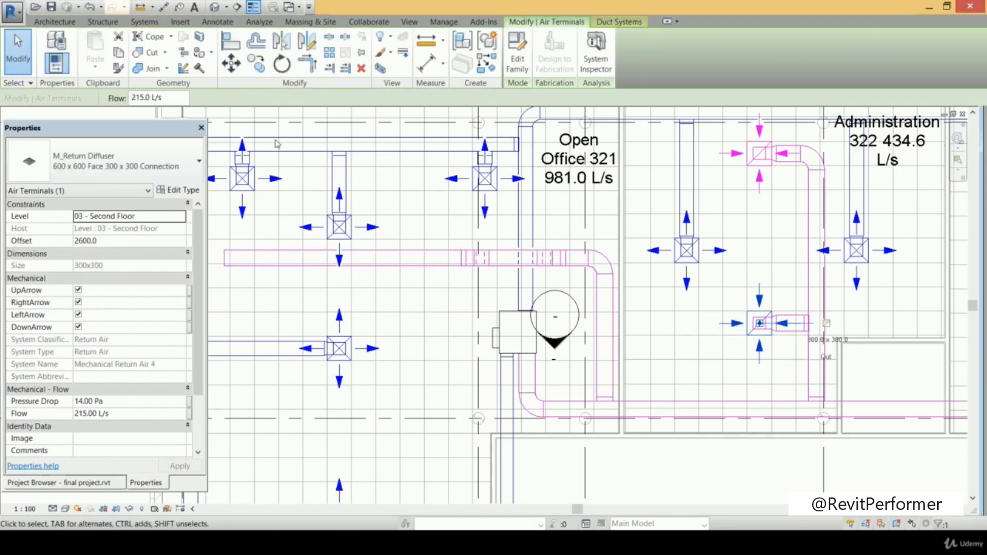
{"action": "left_click", "coordinate": [259, 69]}
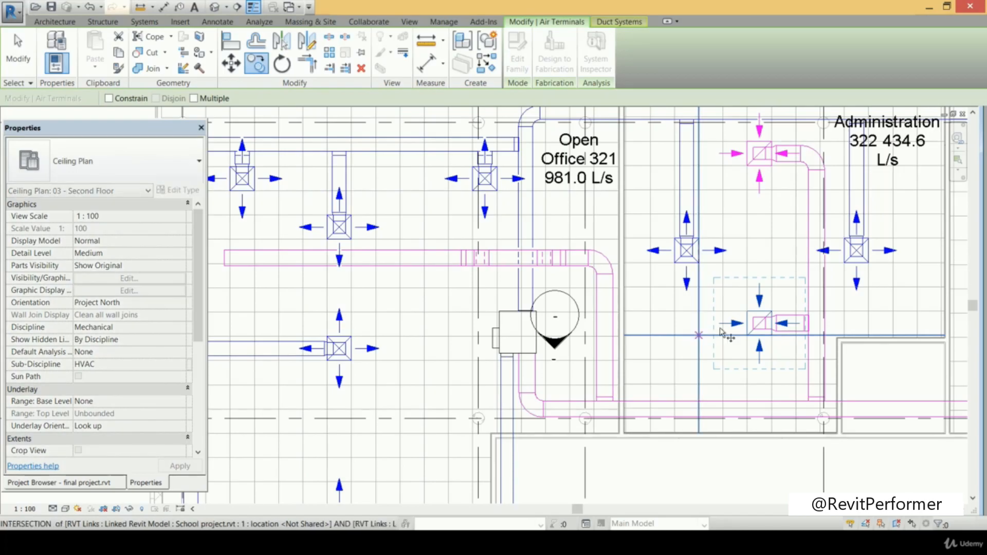
{"action": "left_click", "coordinate": [750, 317]}
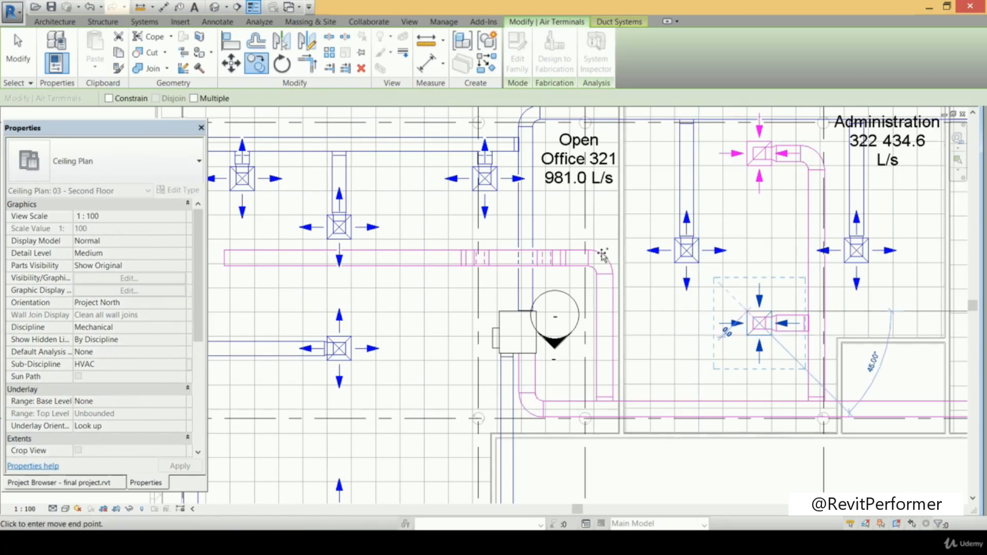
{"action": "left_click", "coordinate": [409, 176]}
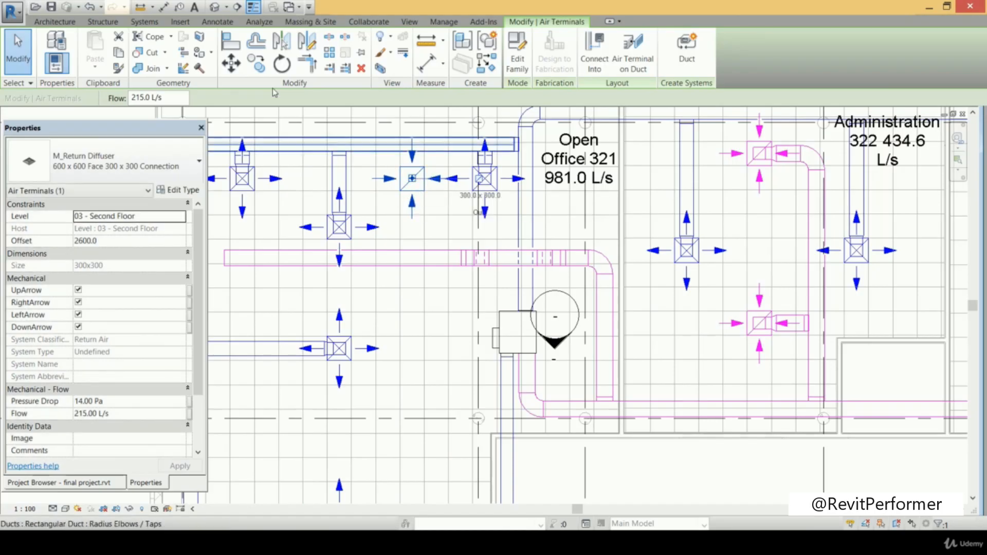
Copy Open Office's new return diffuser straight down to just below the horizontal return duct
{"action": "left_click", "coordinate": [257, 65]}
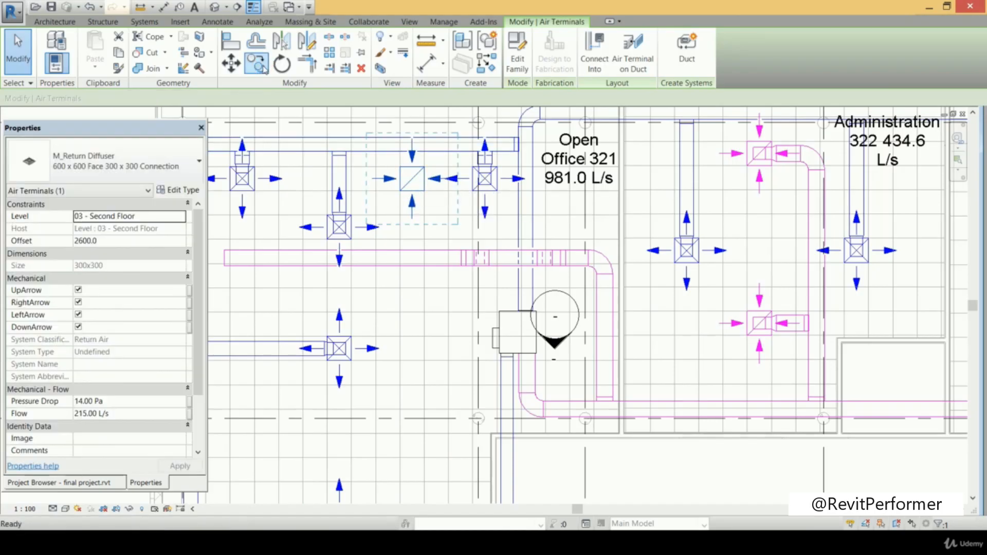
{"action": "left_click", "coordinate": [400, 168]}
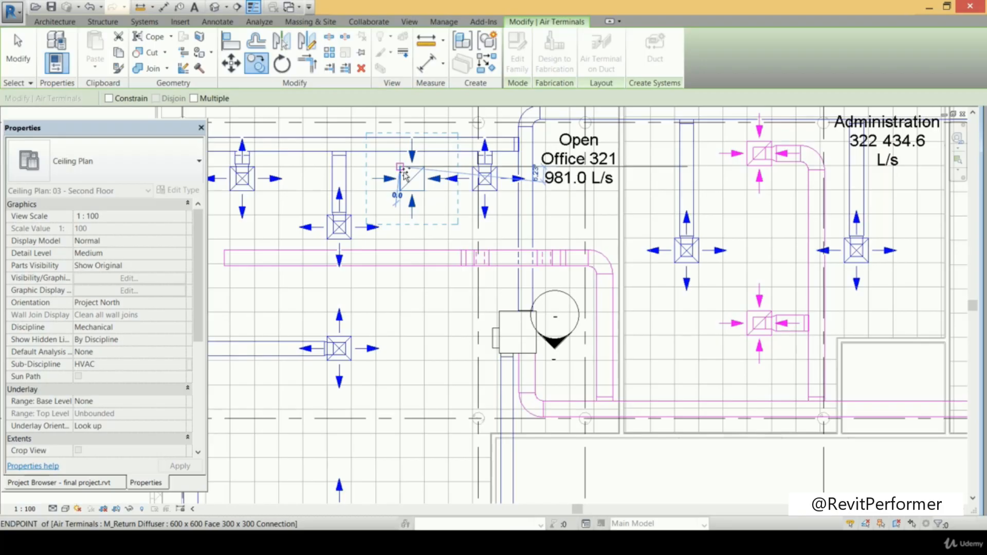
{"action": "left_click", "coordinate": [400, 288]}
{"action": "middle_click_drag", "start_coordinate": [405, 302], "coordinate": [484, 296]}
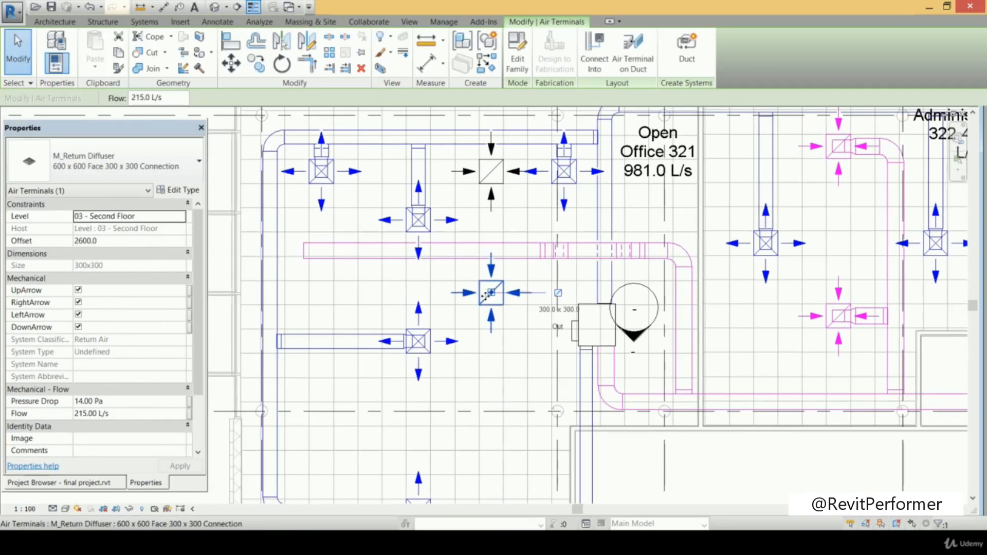
Copy the return diffuser below the horizontal return duct 3600 mm to the left along the same row
{"action": "left_click", "coordinate": [256, 63]}
{"action": "left_click", "coordinate": [479, 288]}
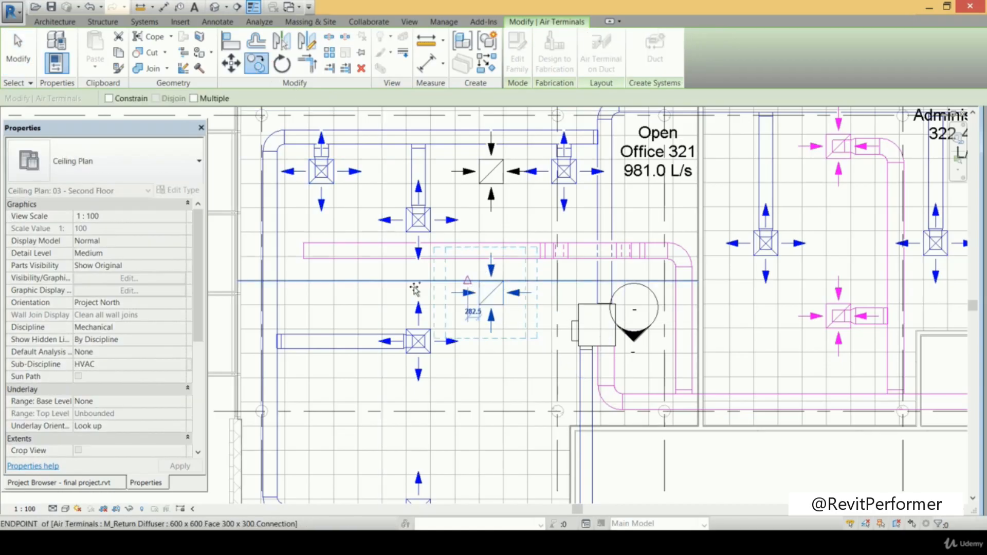
{"action": "left_click", "coordinate": [340, 289]}
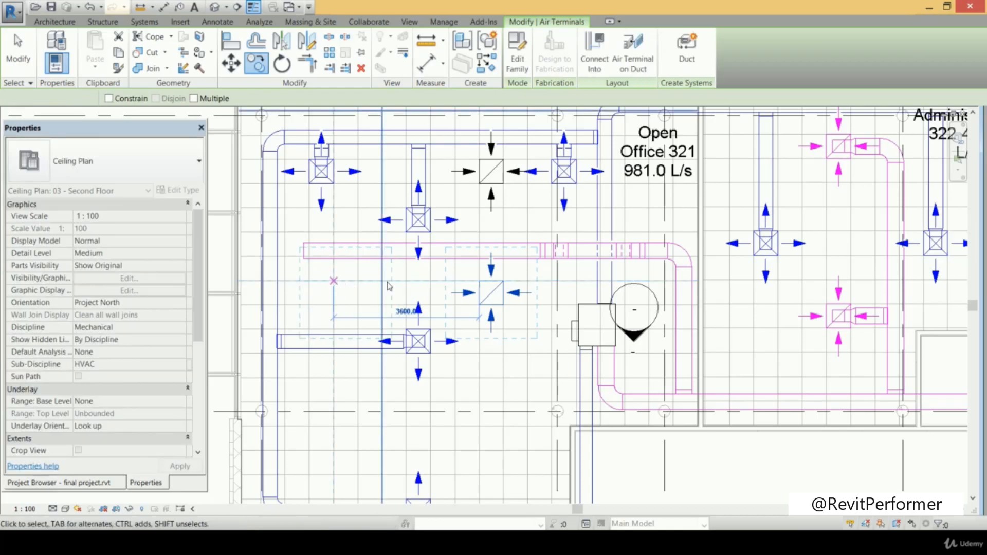
{"action": "scroll", "coordinate": [579, 176], "scroll_direction": "down", "scroll_amount": 2}
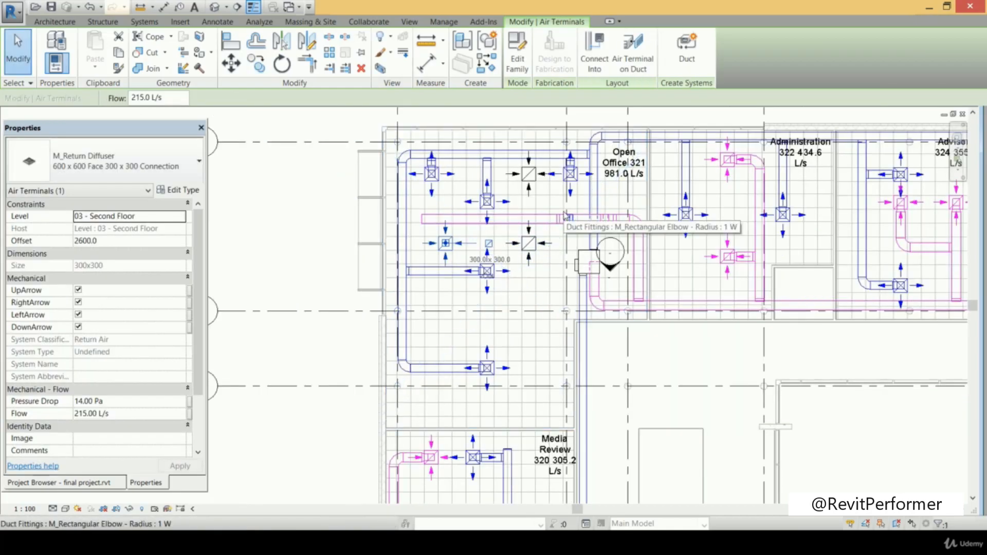
{"action": "scroll", "coordinate": [566, 216], "scroll_direction": "up", "scroll_amount": 1}
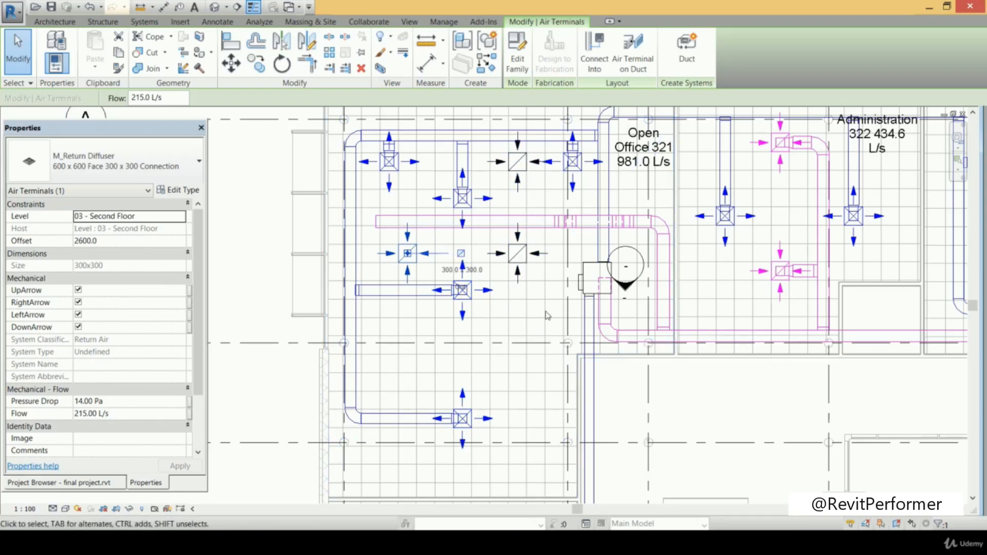
Copy the left return diffuser to the midpoint area between Open Office's two lower supply diffusers, in line with them
{"action": "left_click", "coordinate": [256, 64]}
{"action": "left_click", "coordinate": [399, 245]}
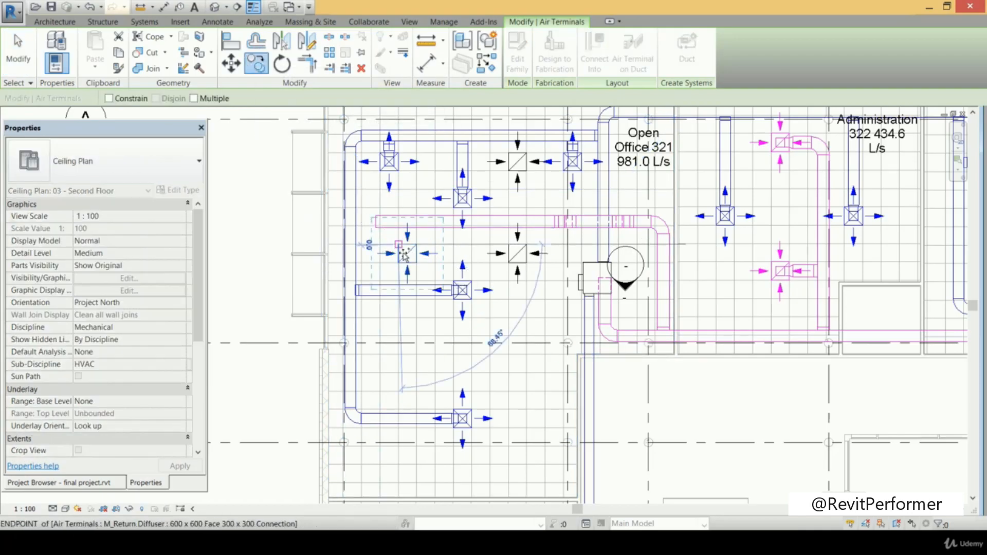
{"action": "left_click", "coordinate": [459, 345]}
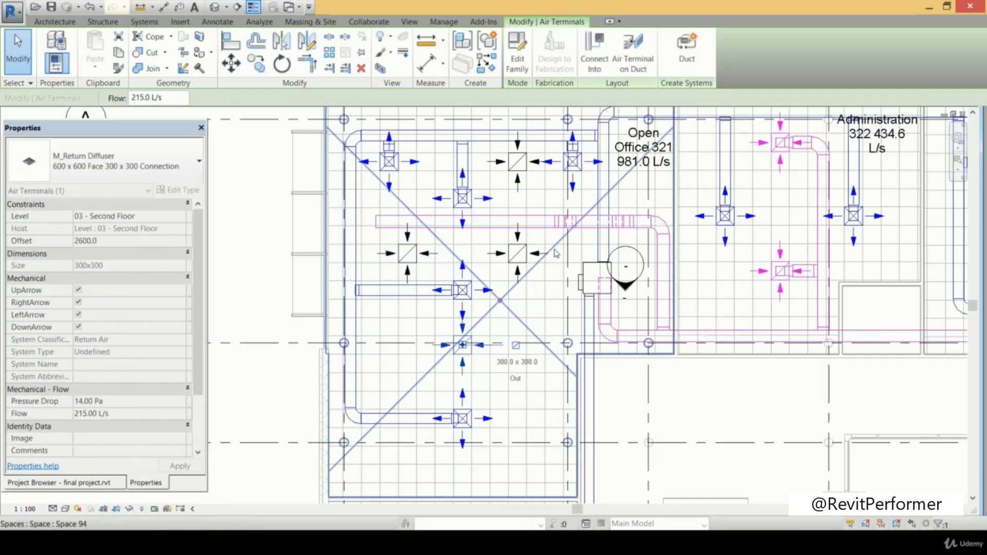
{"action": "scroll", "coordinate": [562, 226], "scroll_direction": "down", "scroll_amount": 3}
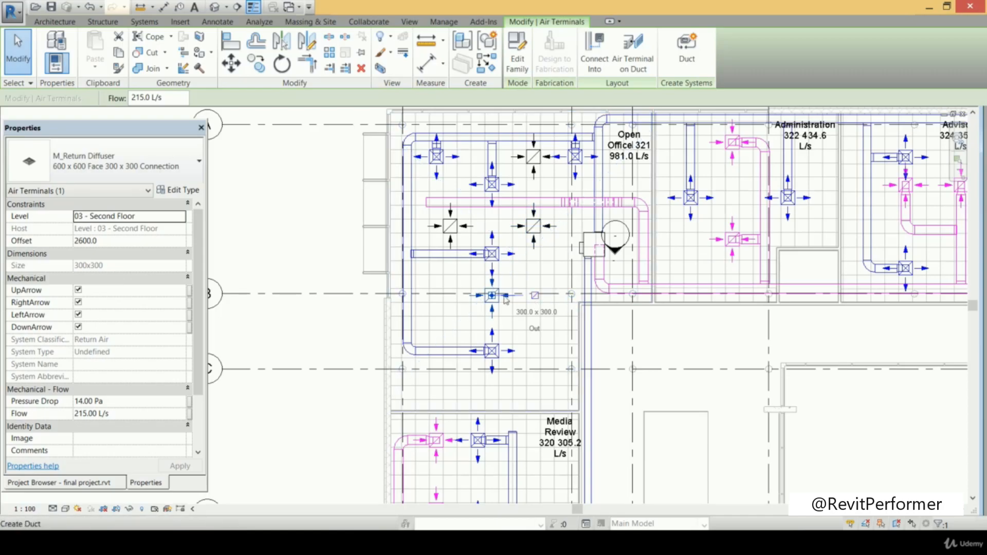
Copy that return diffuser 4200 mm straight down, below Open Office's lowest supply diffuser
{"action": "left_click", "coordinate": [256, 64]}
{"action": "left_click", "coordinate": [487, 296]}
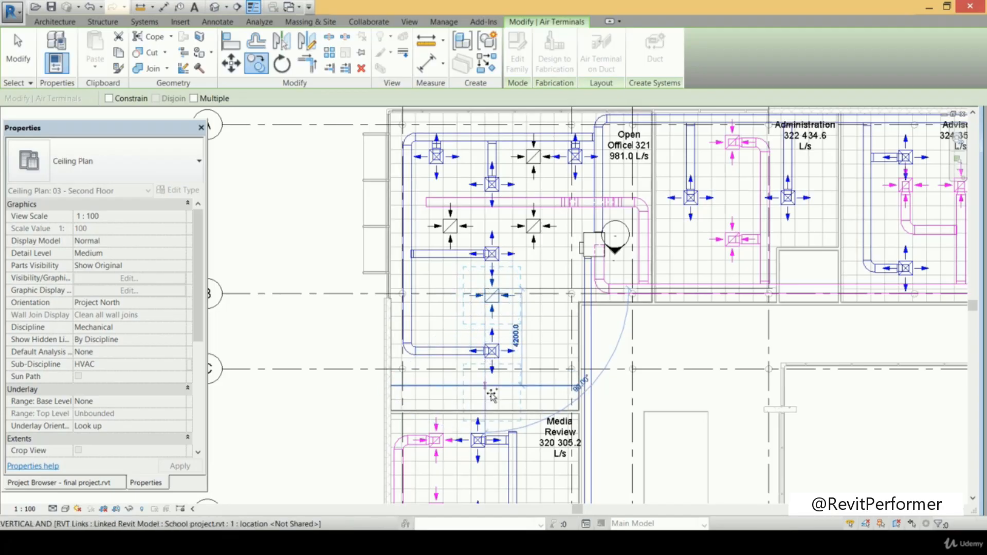
{"action": "scroll", "coordinate": [492, 396], "scroll_direction": "up", "scroll_amount": 5}
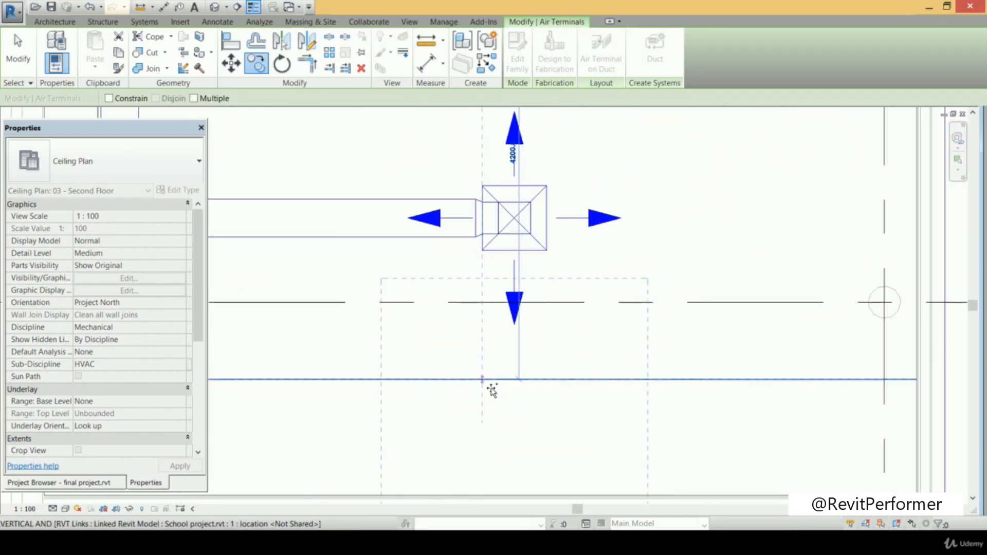
{"action": "left_click", "coordinate": [492, 394]}
{"action": "scroll", "coordinate": [514, 297], "scroll_direction": "down", "scroll_amount": 5}
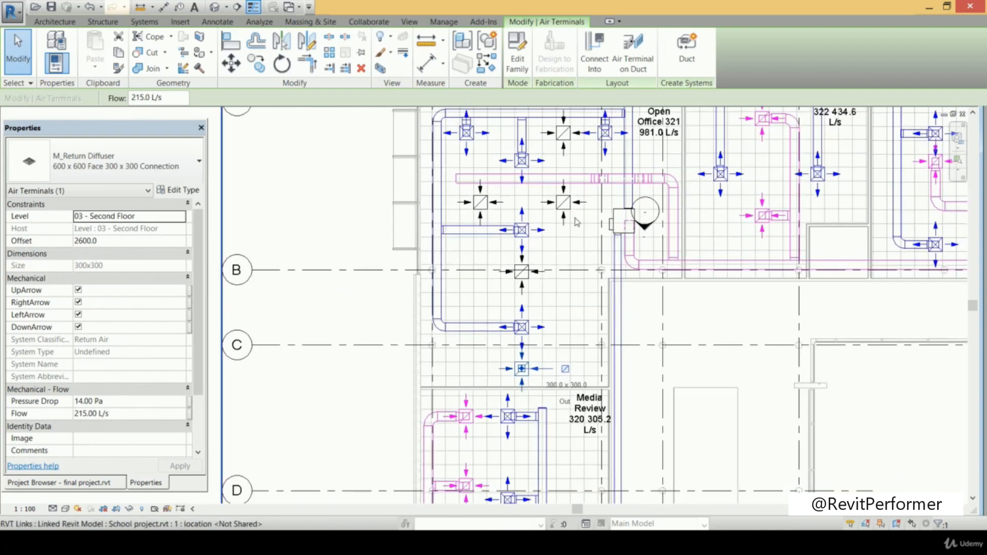
Draw a 400 x 350 branch duct at 3150 mm offset from Open Office's horizontal return duct up to the upper return diffuser
{"action": "scroll", "coordinate": [577, 220], "scroll_direction": "up", "scroll_amount": 5}
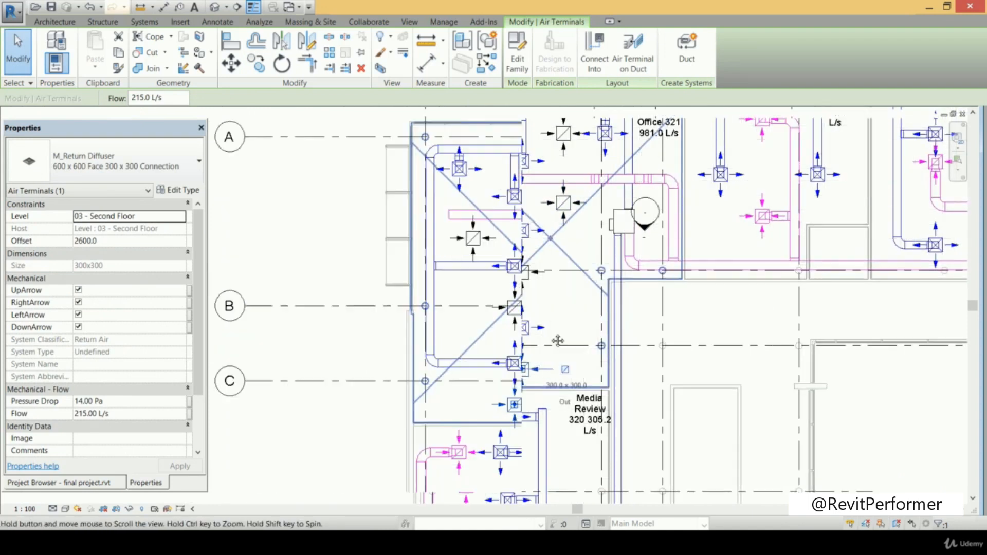
{"action": "left_click", "coordinate": [143, 23]}
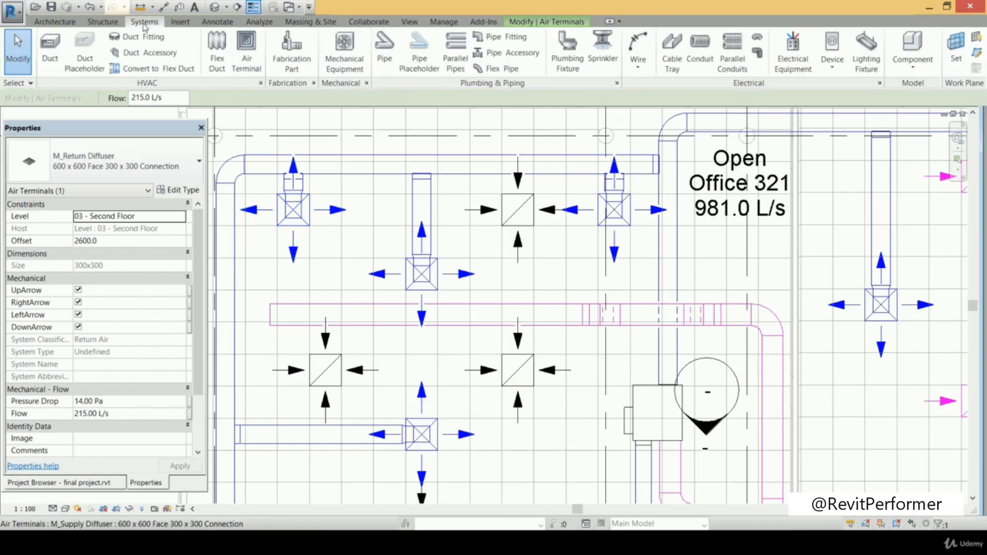
{"action": "left_click", "coordinate": [50, 58]}
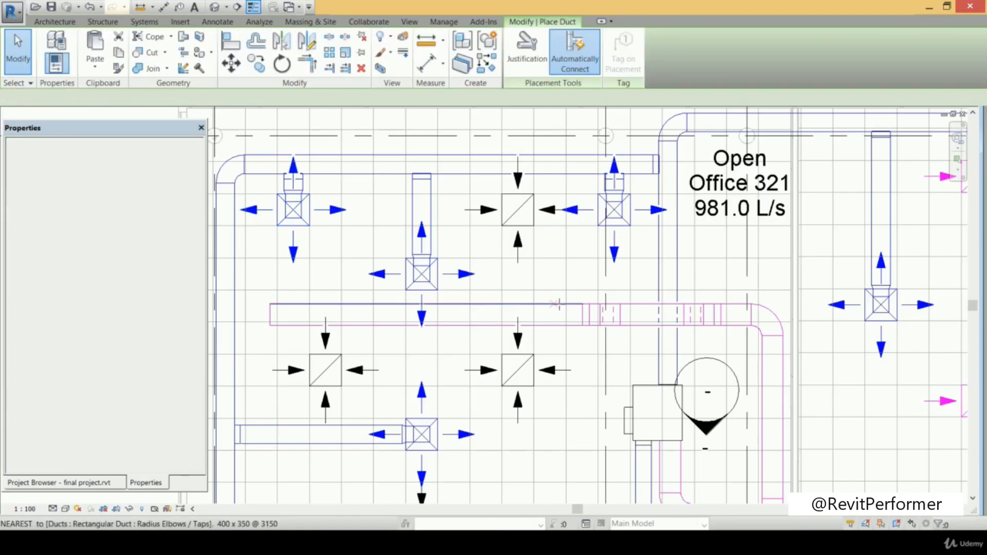
{"action": "left_click", "coordinate": [518, 305]}
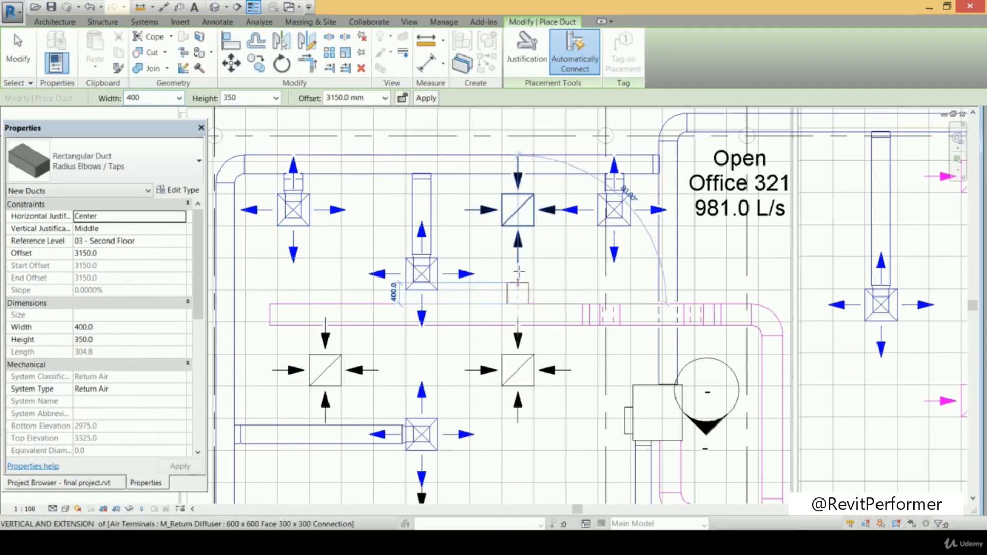
{"action": "left_click", "coordinate": [519, 210]}
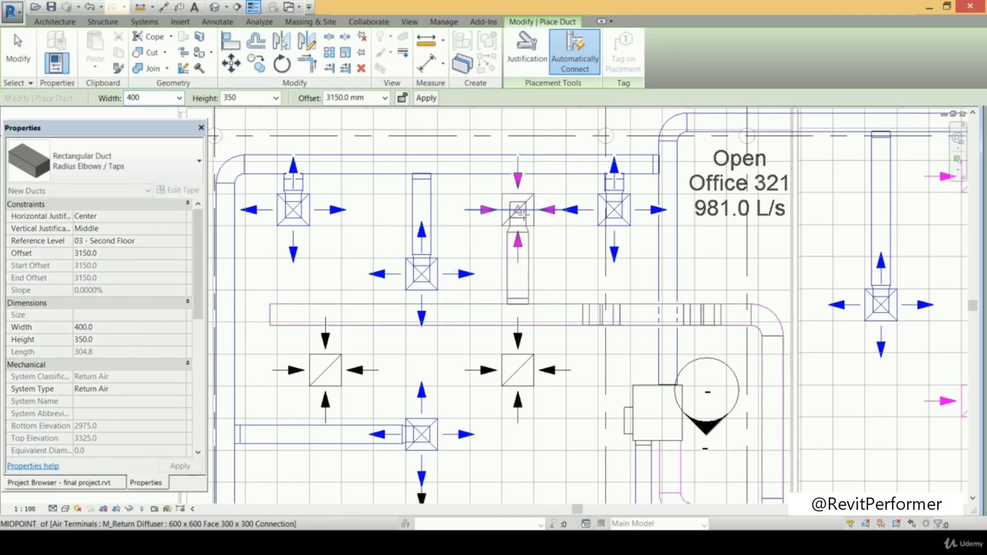
Draw a 400 x 350 branch duct from the horizontal return duct down to the right return diffuser just below it
{"action": "scroll", "coordinate": [524, 226], "scroll_direction": "up", "scroll_amount": 1}
{"action": "left_click", "coordinate": [518, 341]}
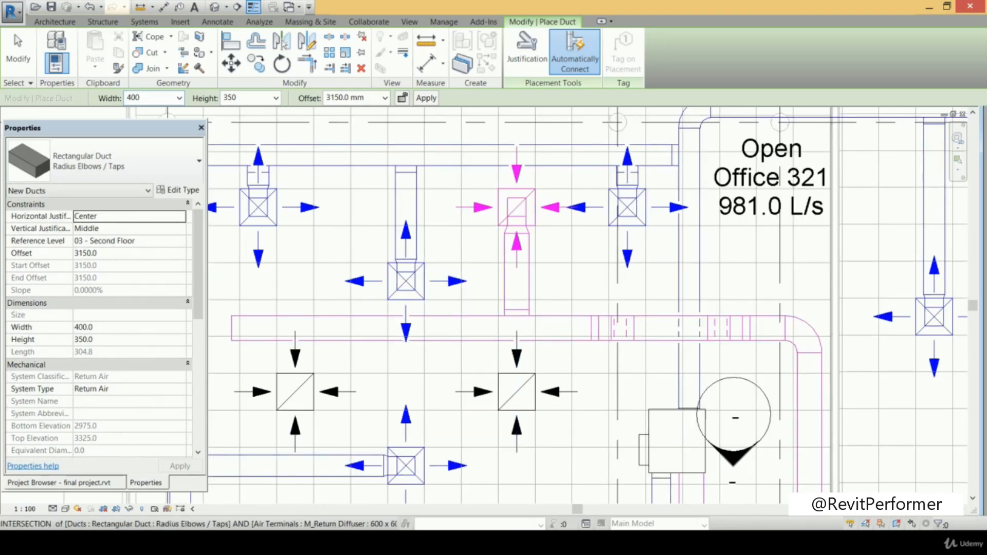
{"action": "left_click", "coordinate": [523, 401]}
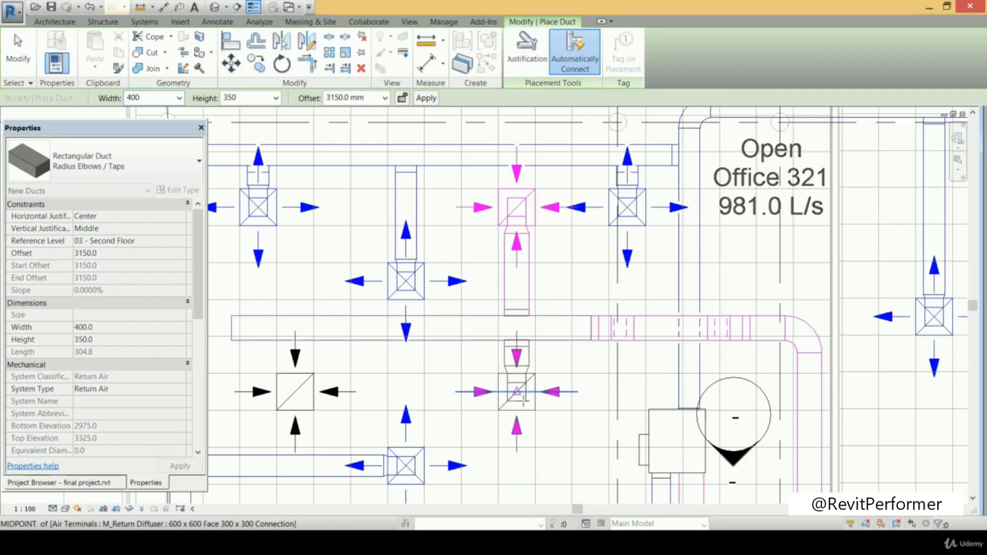
Draw a 400 x 350 return duct at 3150 mm offset from the horizontal return duct down to the level of Open Office's lowest return diffuser
{"action": "scroll", "coordinate": [580, 343], "scroll_direction": "down", "scroll_amount": 2}
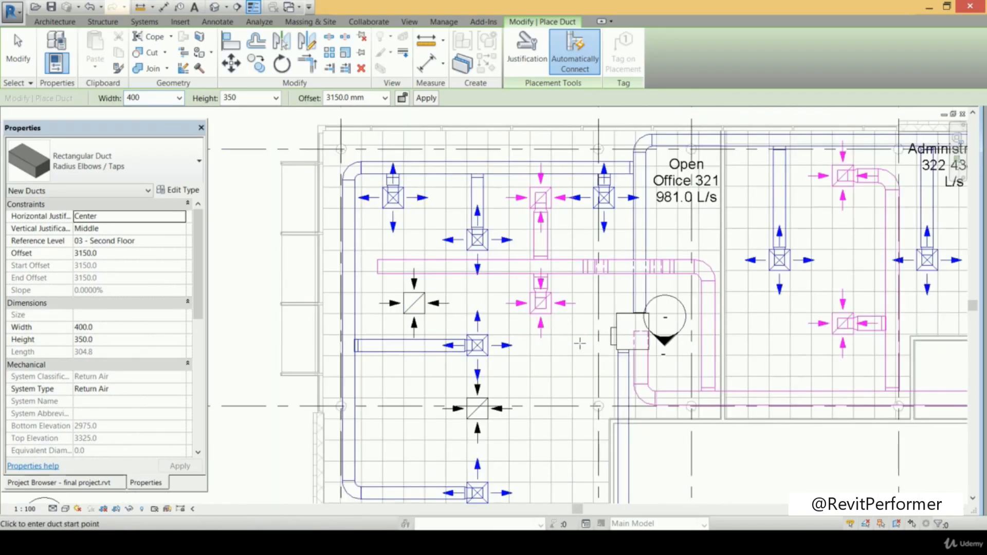
{"action": "left_click", "coordinate": [570, 277]}
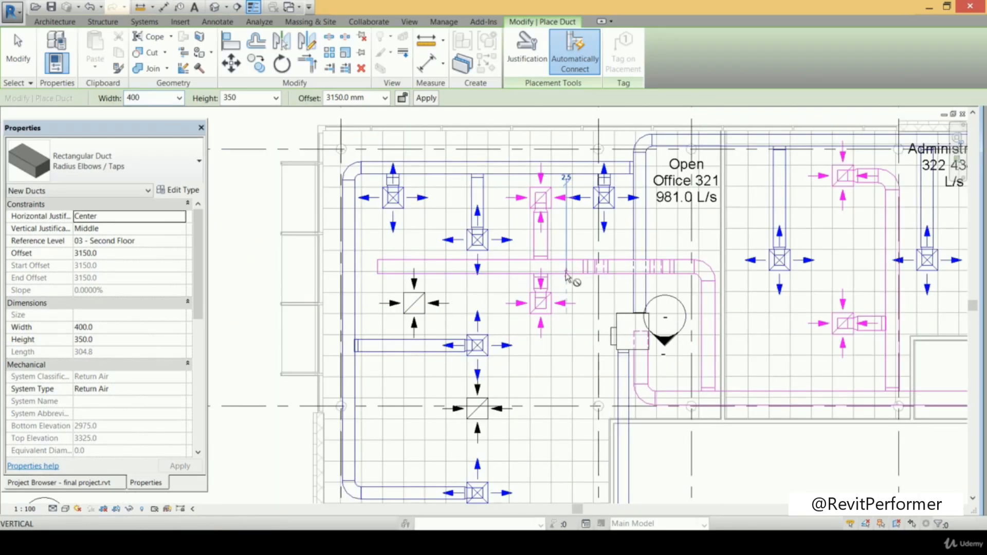
{"action": "middle_click_drag", "start_coordinate": [563, 405], "coordinate": [573, 263]}
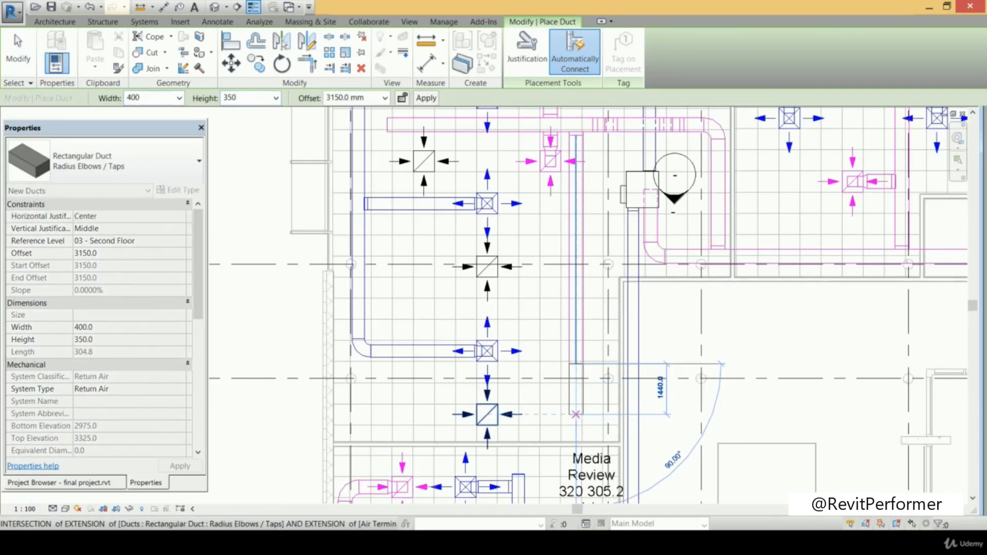
Extend the 400 x 350 return duct at 3150 mm offset level with Open Office 321's lowest return diffuser and turn it into that diffuser
{"action": "left_click", "coordinate": [575, 415]}
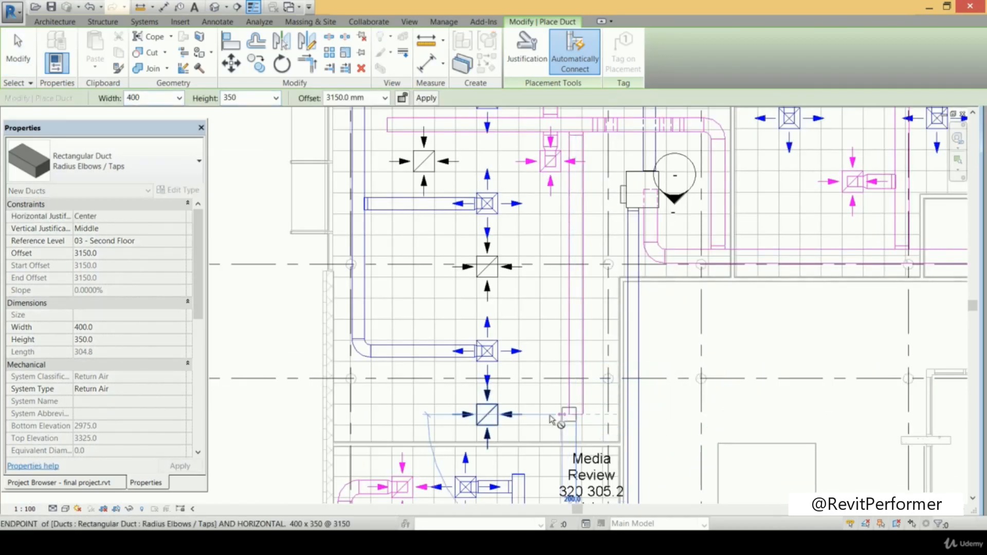
{"action": "left_click", "coordinate": [490, 419]}
{"action": "scroll", "coordinate": [557, 342], "scroll_direction": "down", "scroll_amount": 2}
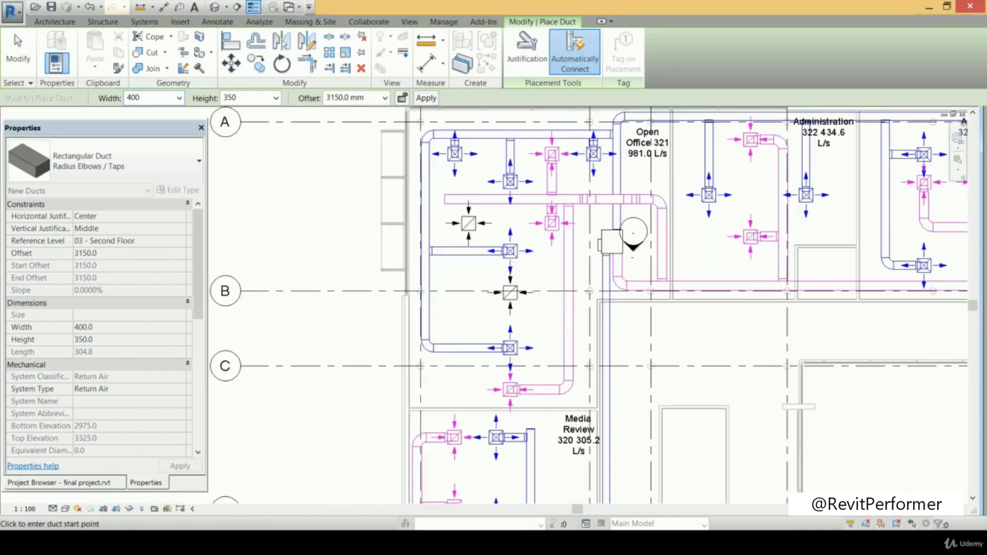
Branch a 400 x 350 duct from the vertical return duct to the return diffuser on grid line B
{"action": "middle_click_drag", "start_coordinate": [557, 342], "coordinate": [548, 414]}
{"action": "scroll", "coordinate": [552, 363], "scroll_direction": "up", "scroll_amount": 4}
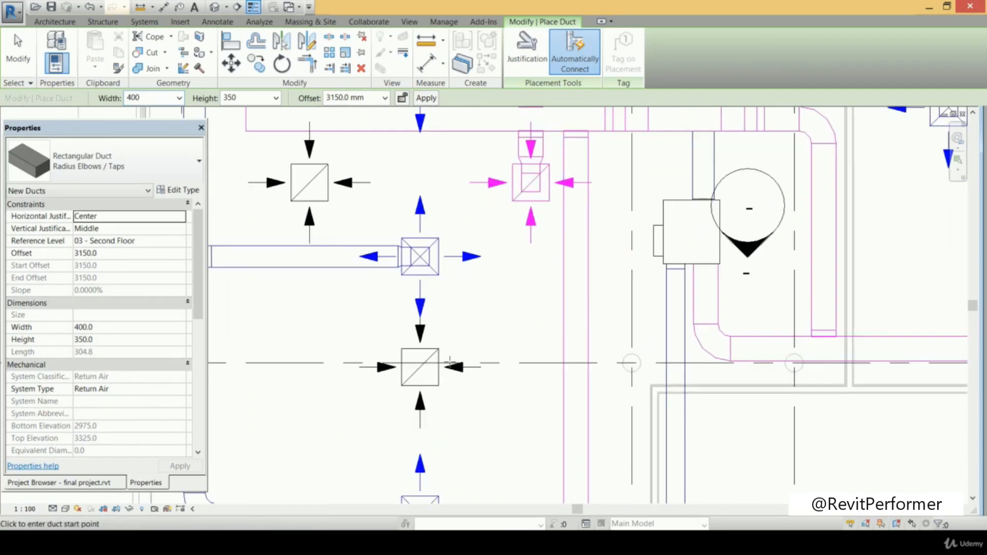
{"action": "left_click", "coordinate": [564, 364]}
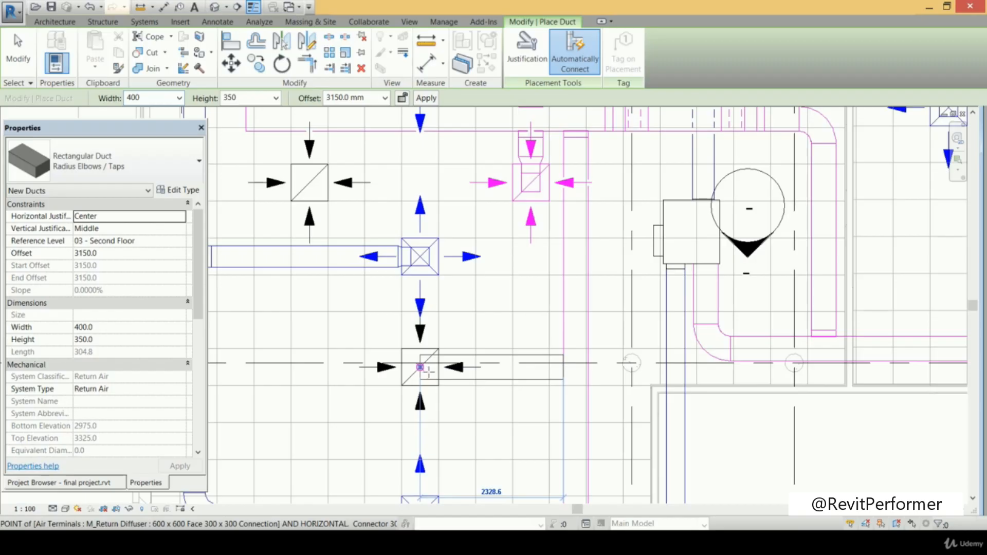
Connect the remaining unconnected return diffuser to the horizontal return duct above it with a 400 x 350 duct at 3150 mm offset
{"action": "scroll", "coordinate": [428, 371], "scroll_direction": "down", "scroll_amount": 3}
{"action": "scroll", "coordinate": [435, 260], "scroll_direction": "down", "scroll_amount": 1}
{"action": "middle_click_drag", "start_coordinate": [456, 261], "coordinate": [493, 293]}
{"action": "scroll", "coordinate": [494, 288], "scroll_direction": "up", "scroll_amount": 2}
{"action": "scroll", "coordinate": [494, 279], "scroll_direction": "up", "scroll_amount": 2}
{"action": "scroll", "coordinate": [487, 267], "scroll_direction": "up", "scroll_amount": 3}
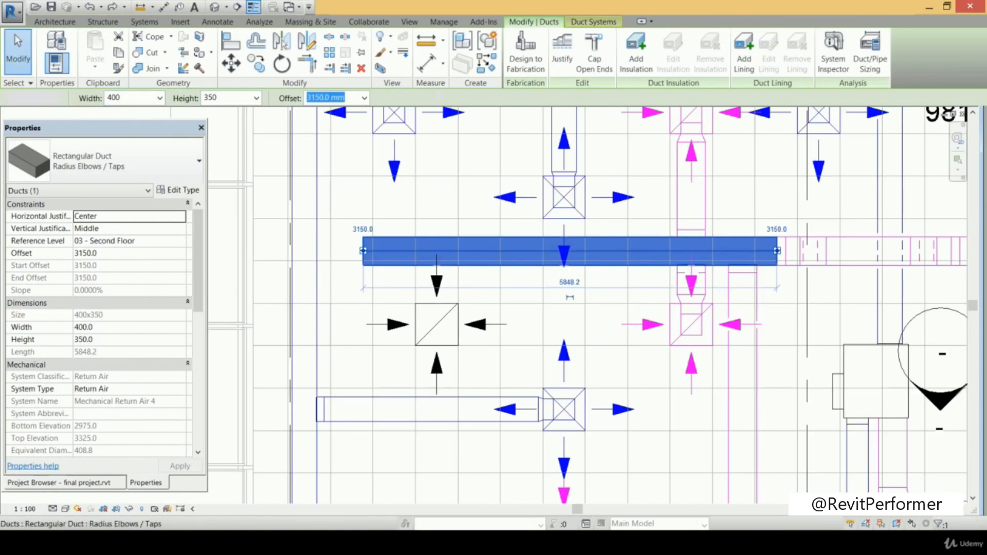
{"action": "left_click", "coordinate": [355, 303]}
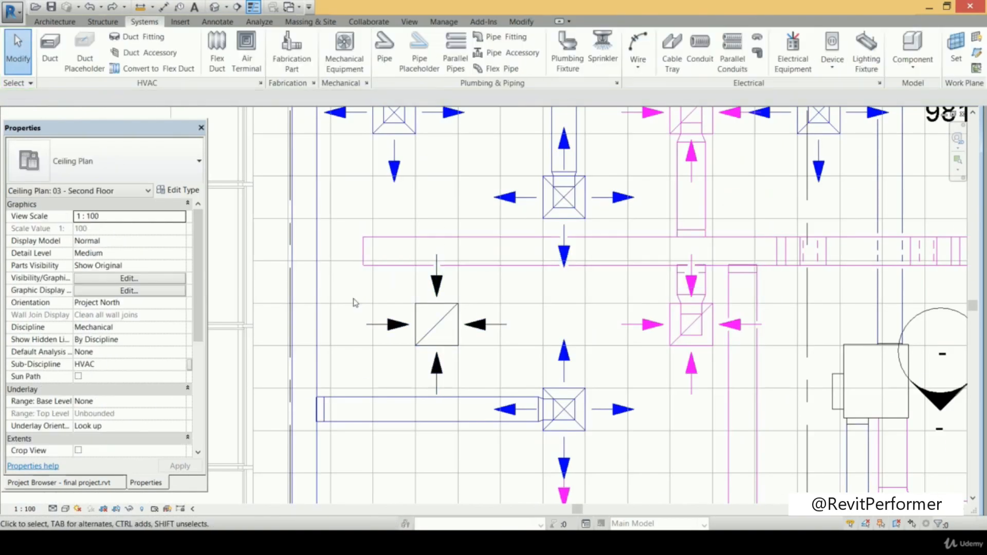
{"action": "key", "text": "d"}
{"action": "key", "text": "t"}
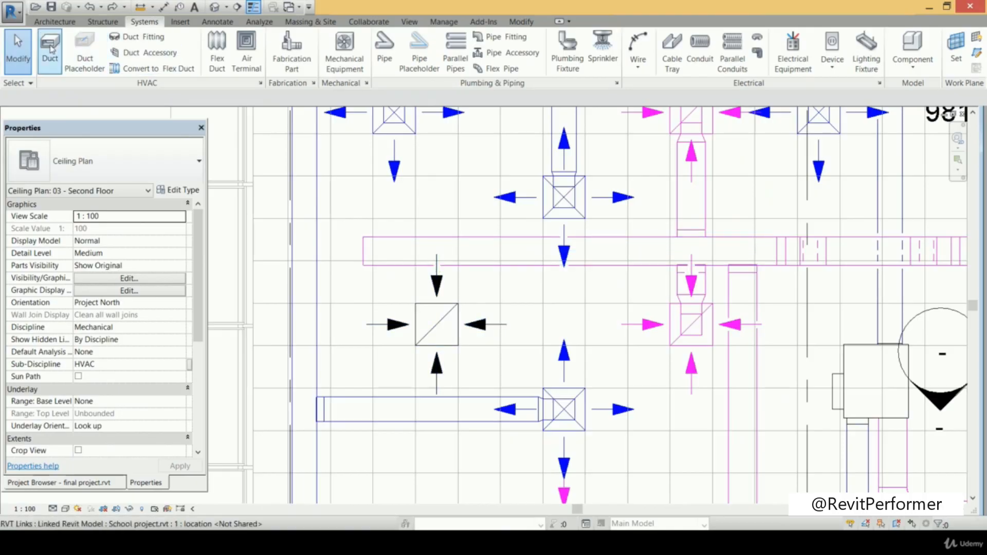
{"action": "left_click", "coordinate": [437, 265]}
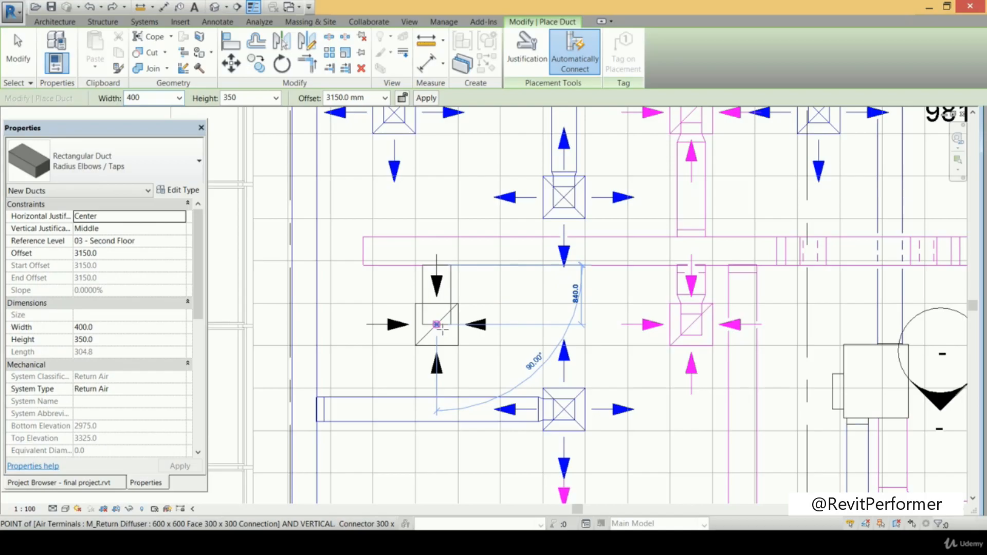
{"action": "left_click", "coordinate": [436, 325]}
{"action": "key", "text": "Escape"}
{"action": "key", "text": "Escape"}
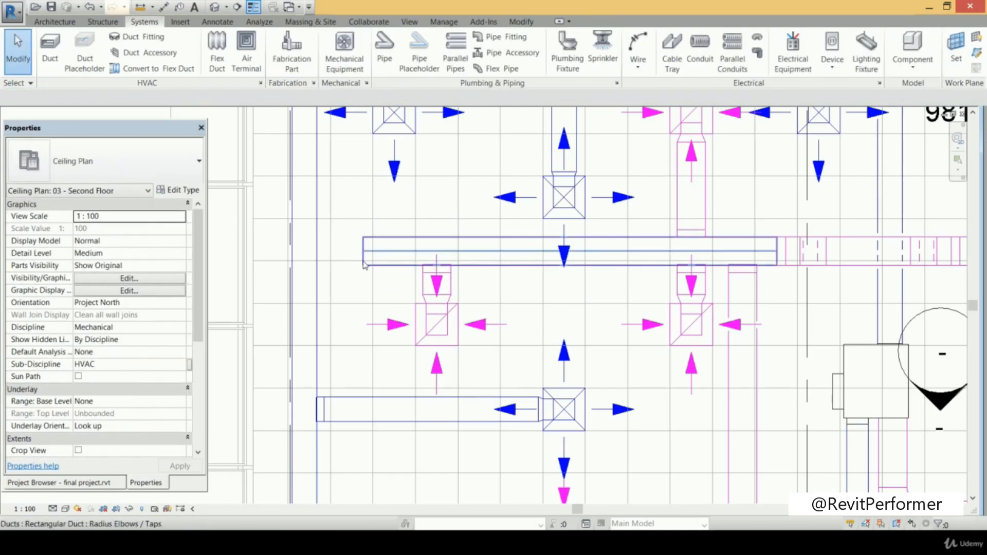
Shorten the open end of the horizontal return duct to a length of about 5155 mm and cap its open end
{"action": "left_click", "coordinate": [363, 264]}
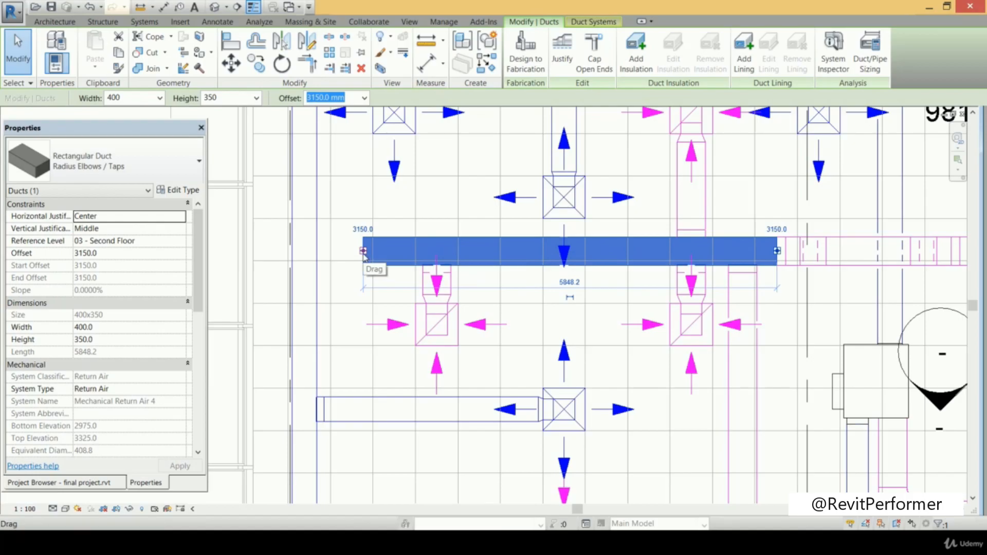
{"action": "left_click_drag", "start_coordinate": [364, 253], "coordinate": [411, 257]}
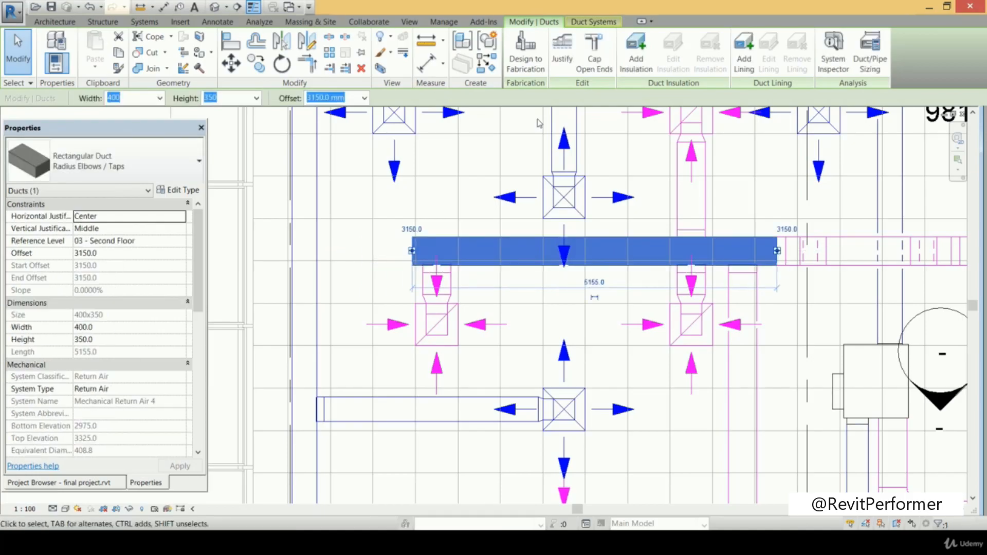
{"action": "left_click", "coordinate": [594, 58]}
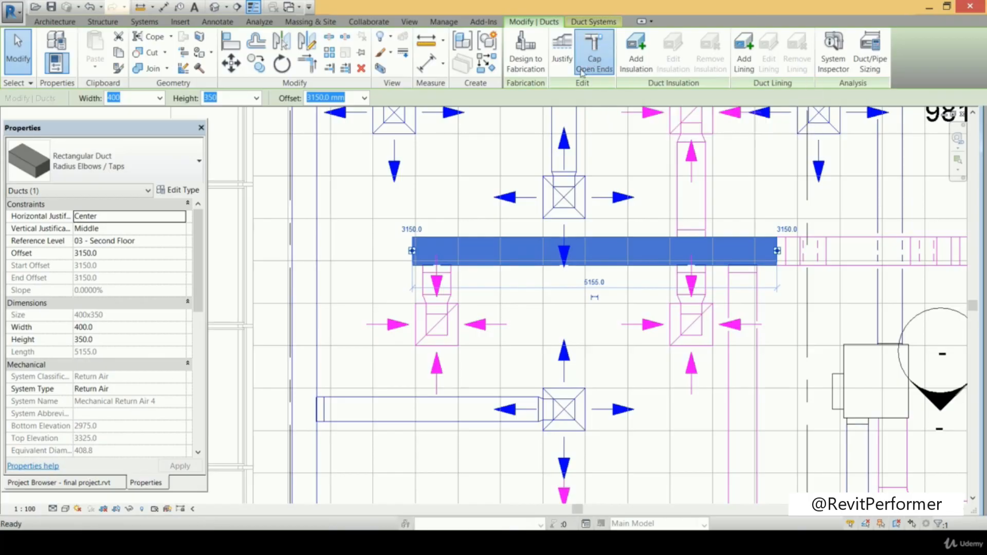
{"action": "left_click", "coordinate": [478, 214]}
{"action": "scroll", "coordinate": [390, 169], "scroll_direction": "down", "scroll_amount": 3}
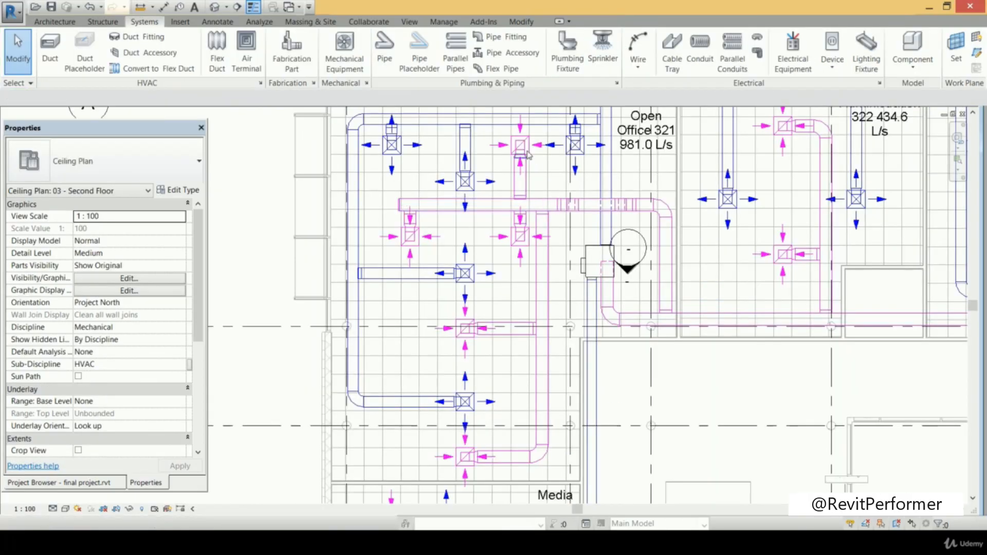
Check a supply diffuser's flow in Open Office 321 and set the room's five return diffusers to match it
{"action": "left_click", "coordinate": [493, 182]}
{"action": "key", "text": "Escape"}
{"action": "left_click", "coordinate": [495, 182]}
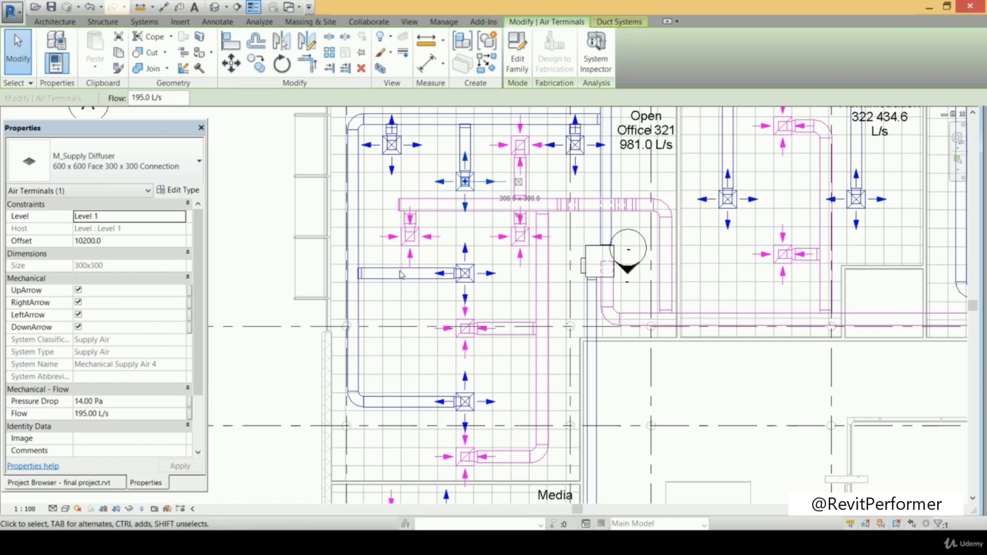
{"action": "key", "text": "Escape"}
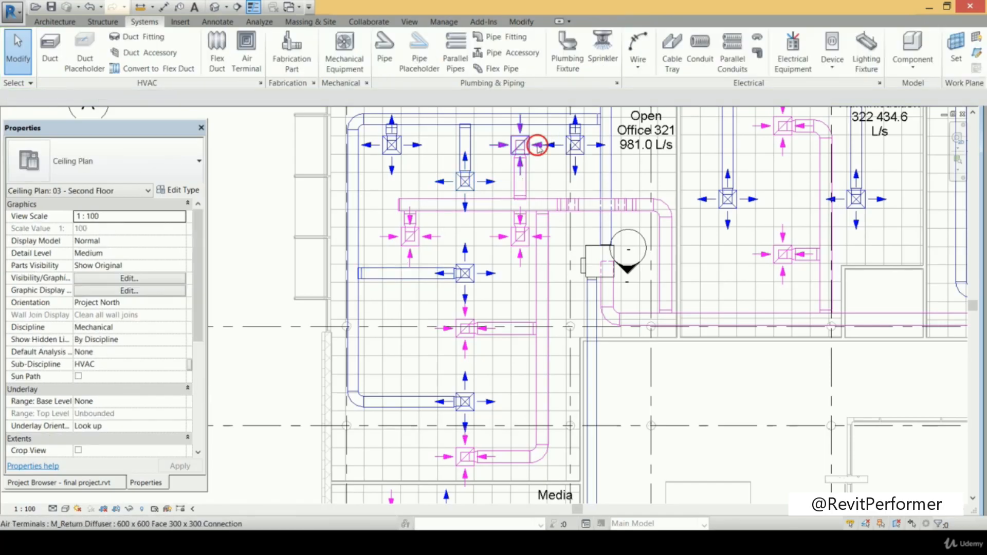
{"action": "left_click", "coordinate": [538, 148]}
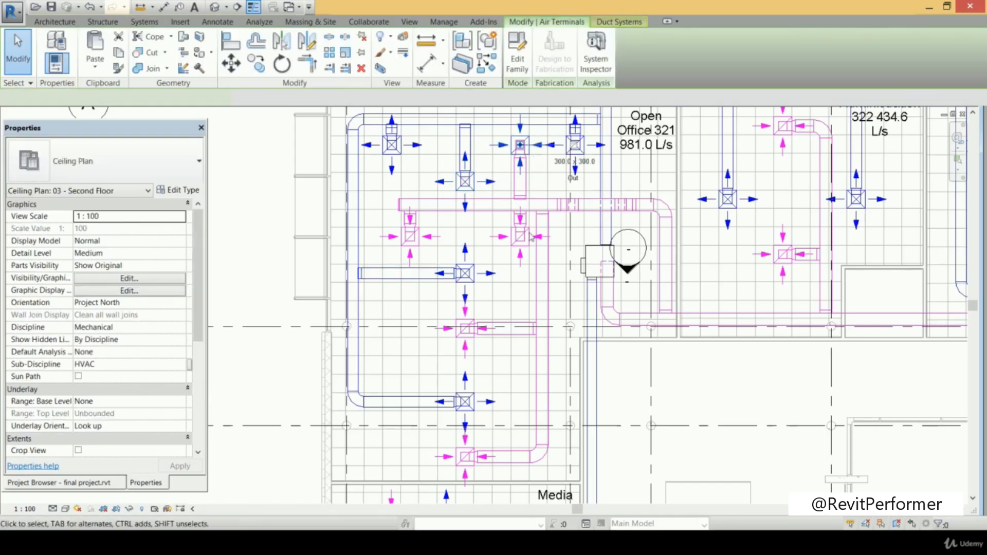
{"action": "left_click", "coordinate": [504, 244], "text": "ctrl"}
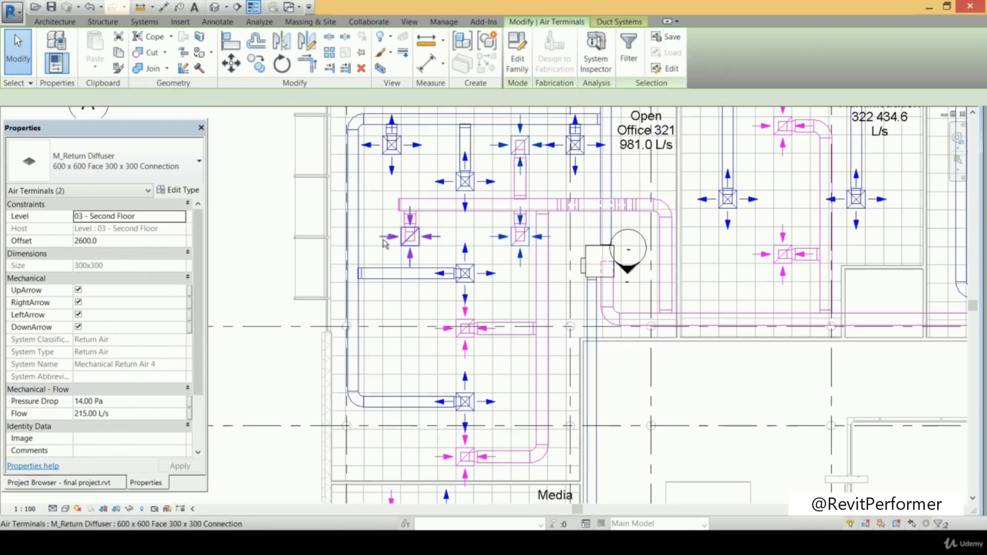
{"action": "left_click", "coordinate": [462, 329], "text": "ctrl"}
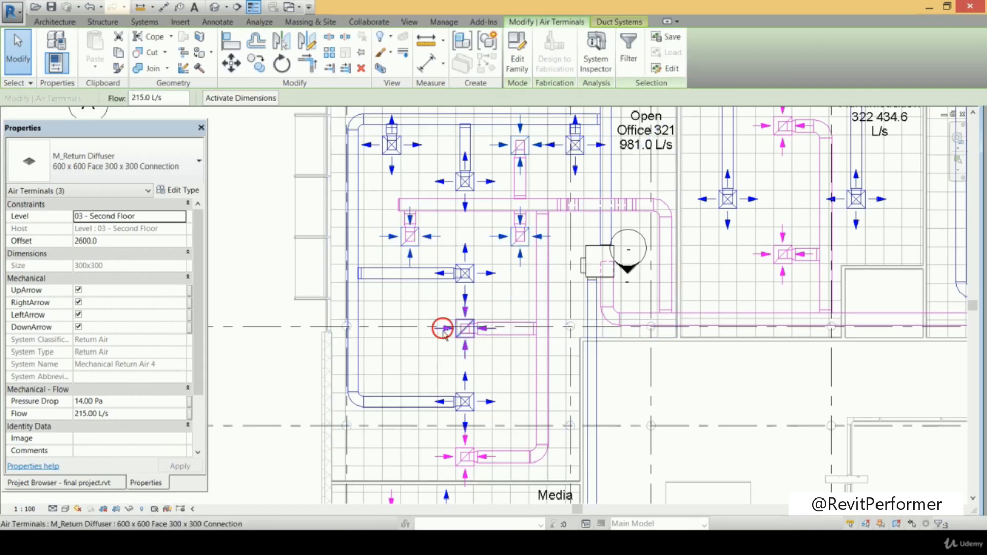
{"action": "left_click", "coordinate": [455, 457], "text": "ctrl"}
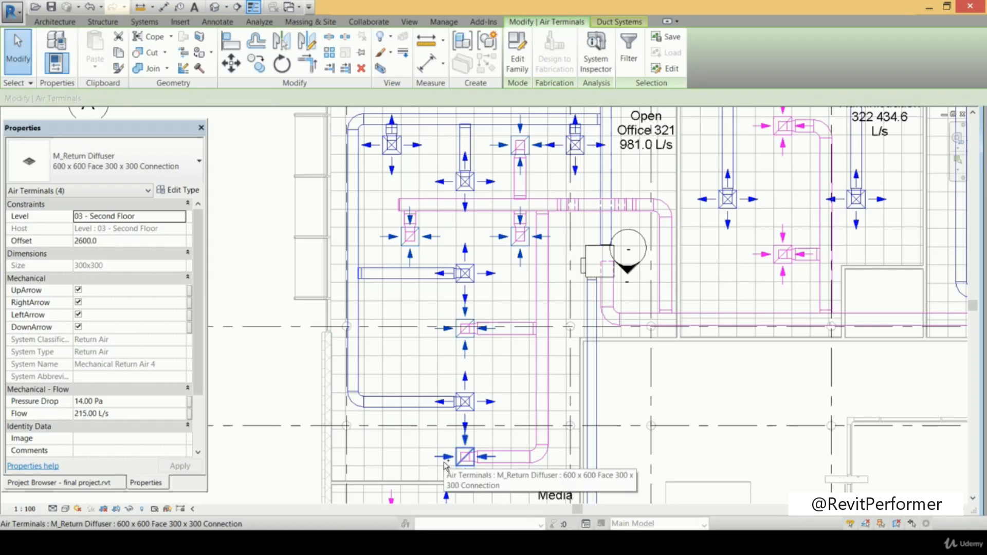
{"action": "left_click", "coordinate": [122, 415]}
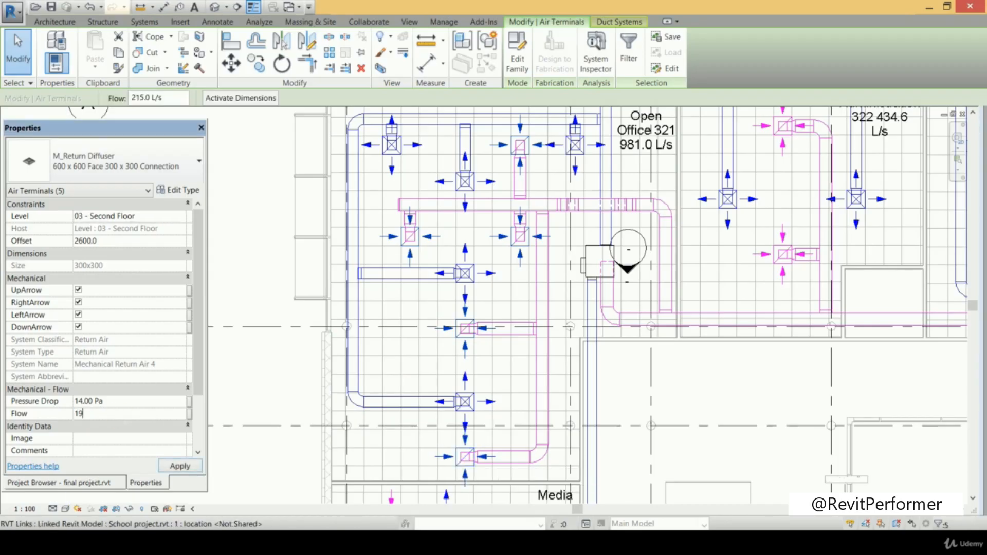
{"action": "key", "text": "Return"}
{"action": "key", "text": "Escape"}
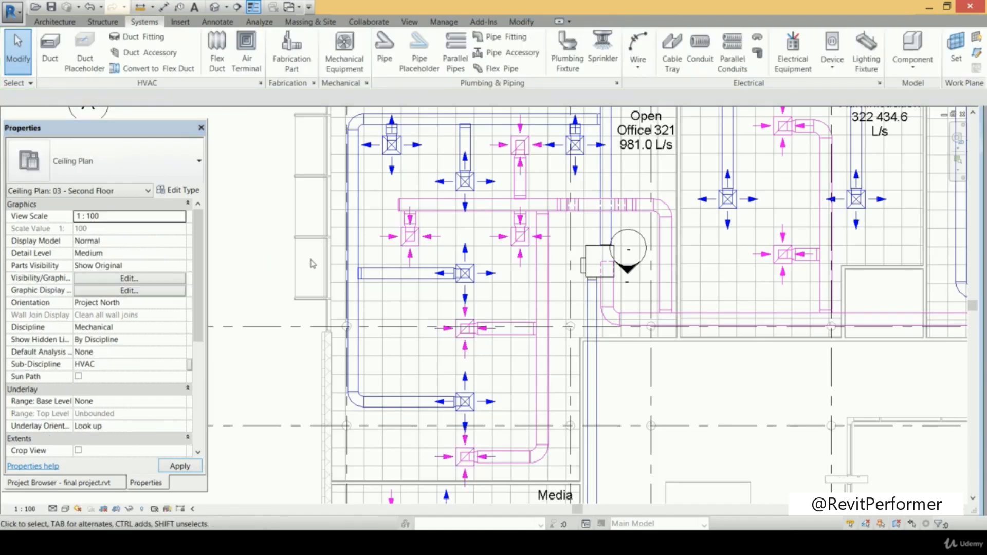
Select the ductwork from Open Office 321 through Conference 325 and show it in 3D with a Selection Box
{"action": "scroll", "coordinate": [314, 263], "scroll_direction": "down", "scroll_amount": 3}
{"action": "middle_click_drag", "start_coordinate": [374, 278], "coordinate": [324, 282]}
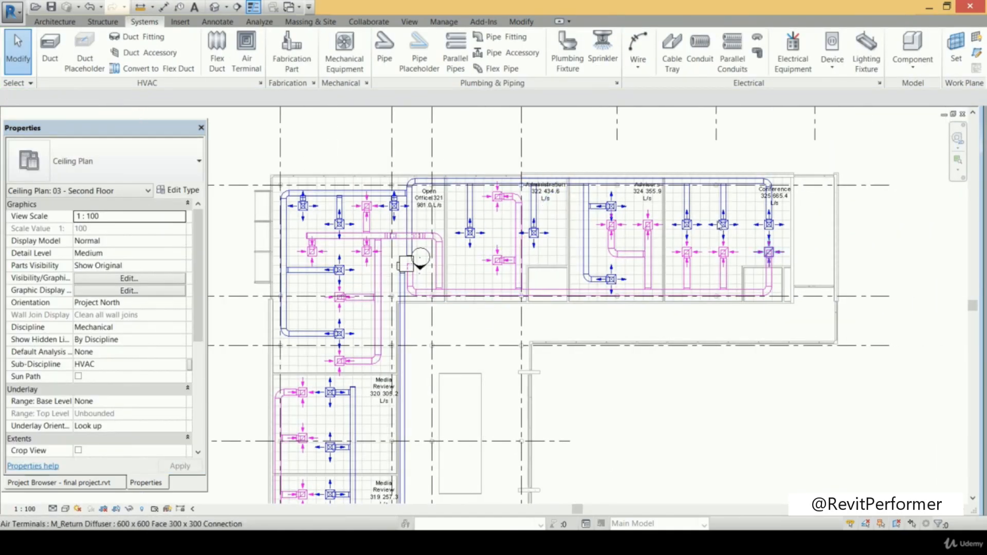
{"action": "middle_click_drag", "start_coordinate": [499, 233], "coordinate": [576, 230]}
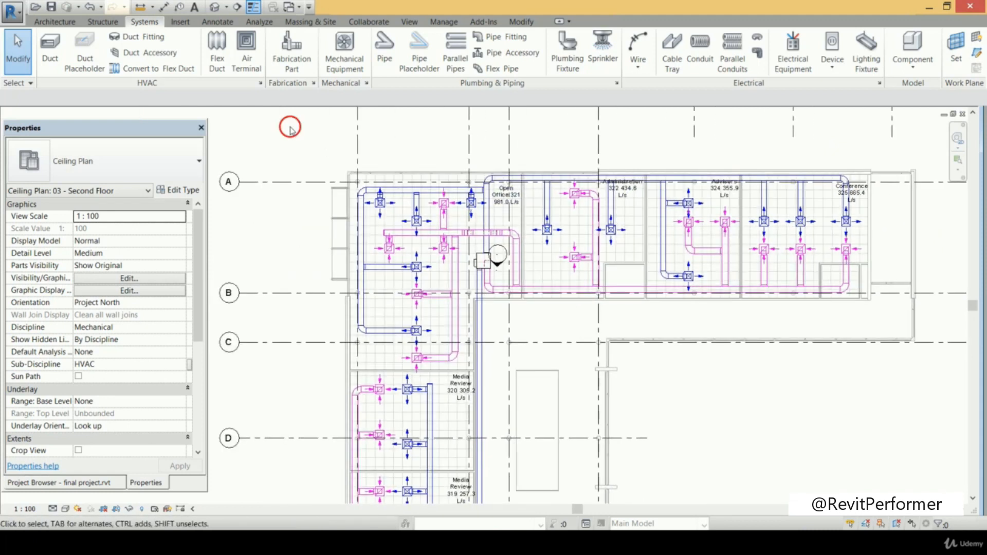
{"action": "left_click_drag", "start_coordinate": [320, 131], "coordinate": [904, 390]}
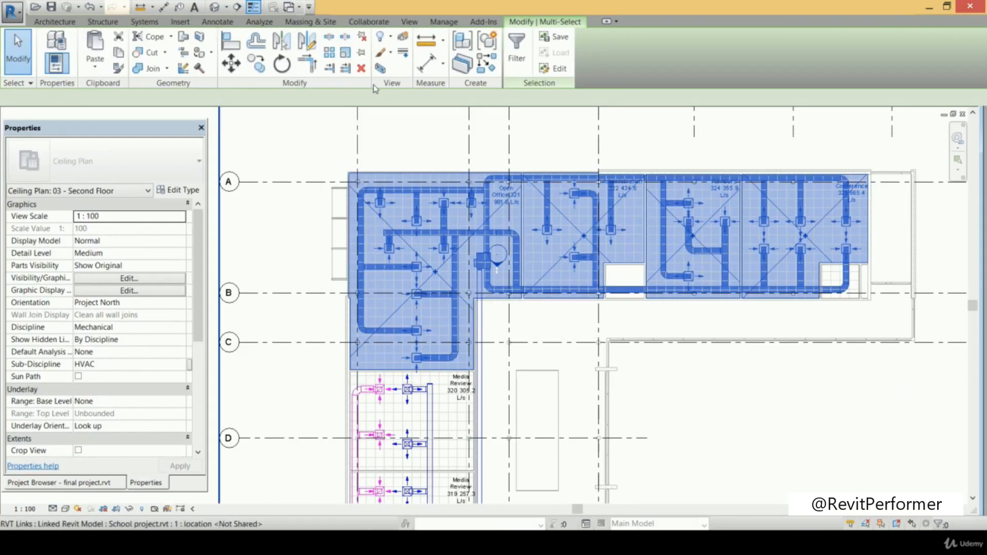
{"action": "left_click", "coordinate": [381, 68]}
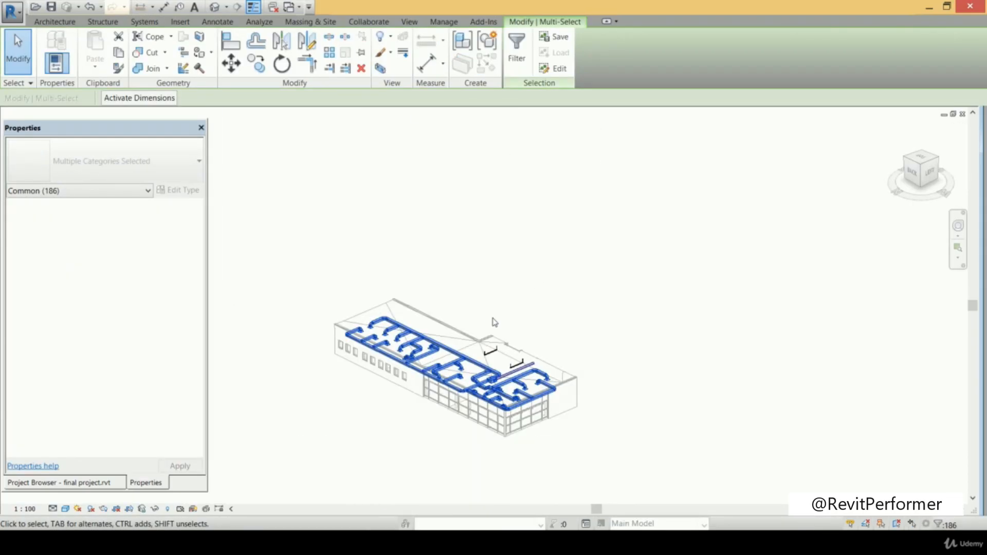
Examine the mechanical unit in 3D, including its duct connections and the round duct beside it
{"action": "scroll", "coordinate": [499, 381], "scroll_direction": "up", "scroll_amount": 5}
{"action": "scroll", "coordinate": [529, 280], "scroll_direction": "up", "scroll_amount": 4}
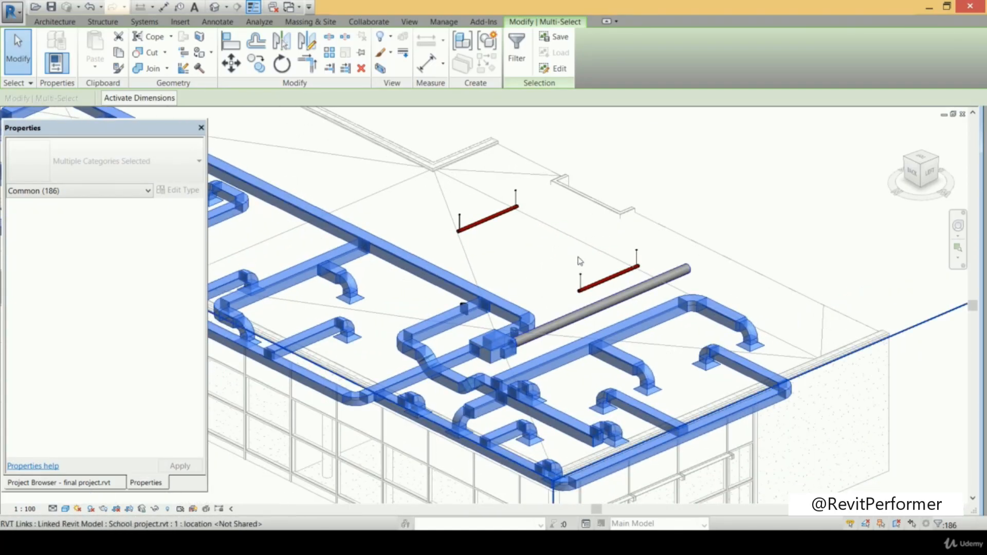
{"action": "scroll", "coordinate": [580, 261], "scroll_direction": "up", "scroll_amount": 3}
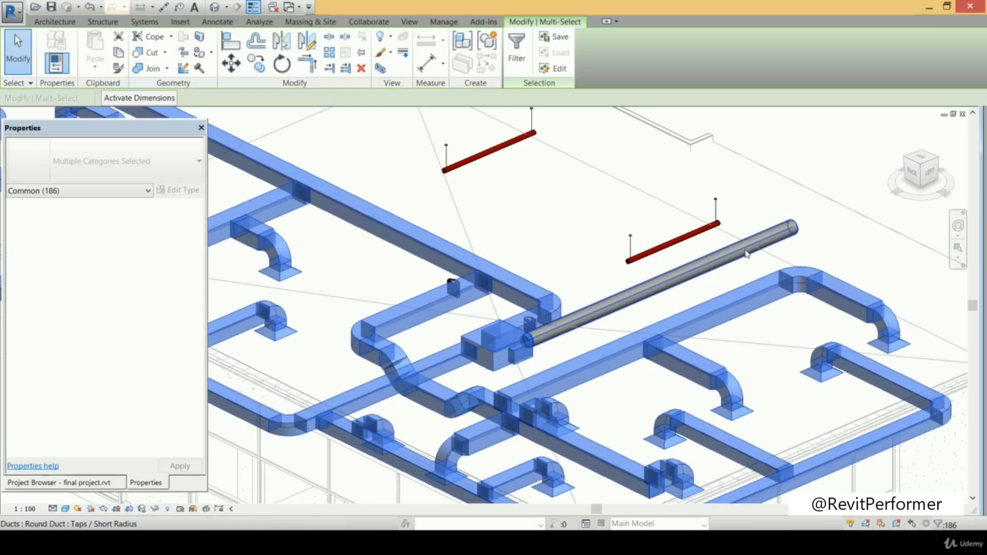
{"action": "scroll", "coordinate": [699, 274], "scroll_direction": "down", "scroll_amount": 3}
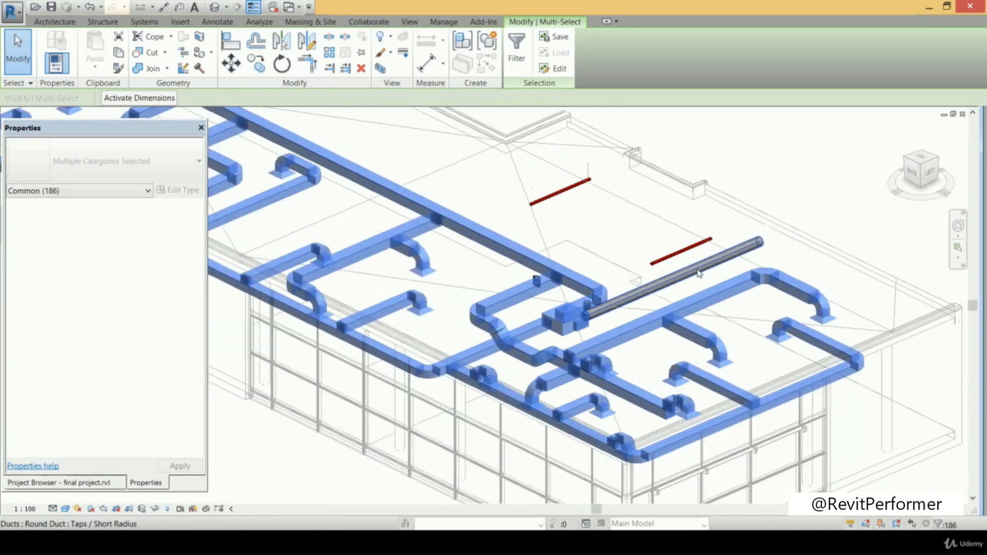
{"action": "scroll", "coordinate": [680, 278], "scroll_direction": "up", "scroll_amount": 2}
{"action": "scroll", "coordinate": [679, 278], "scroll_direction": "up", "scroll_amount": 4}
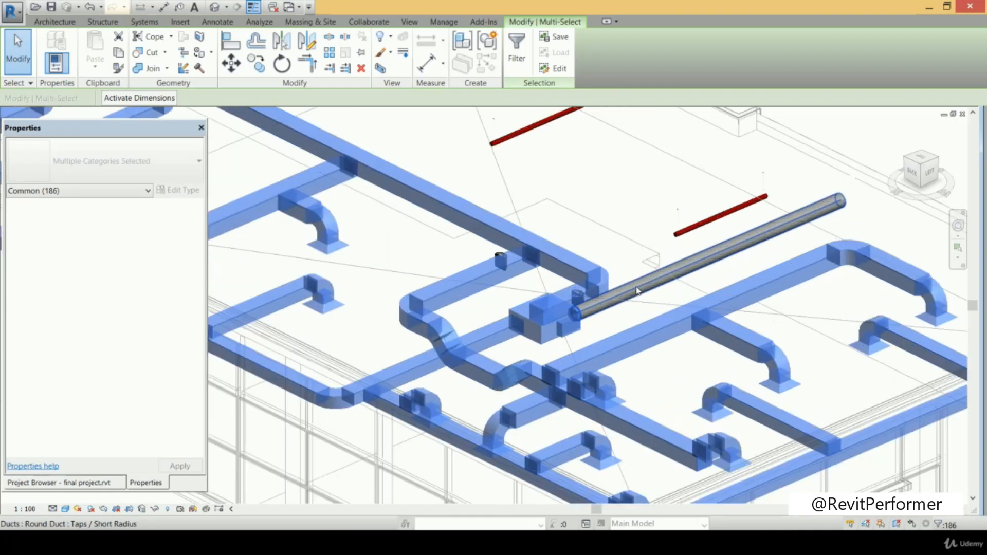
{"action": "scroll", "coordinate": [581, 271], "scroll_direction": "up", "scroll_amount": 3}
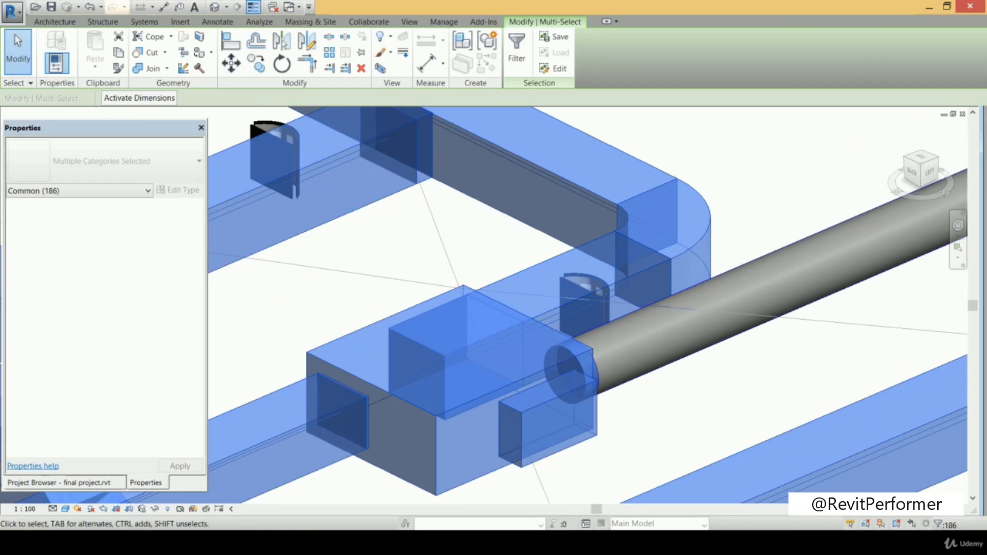
{"action": "scroll", "coordinate": [528, 164], "scroll_direction": "down", "scroll_amount": 6}
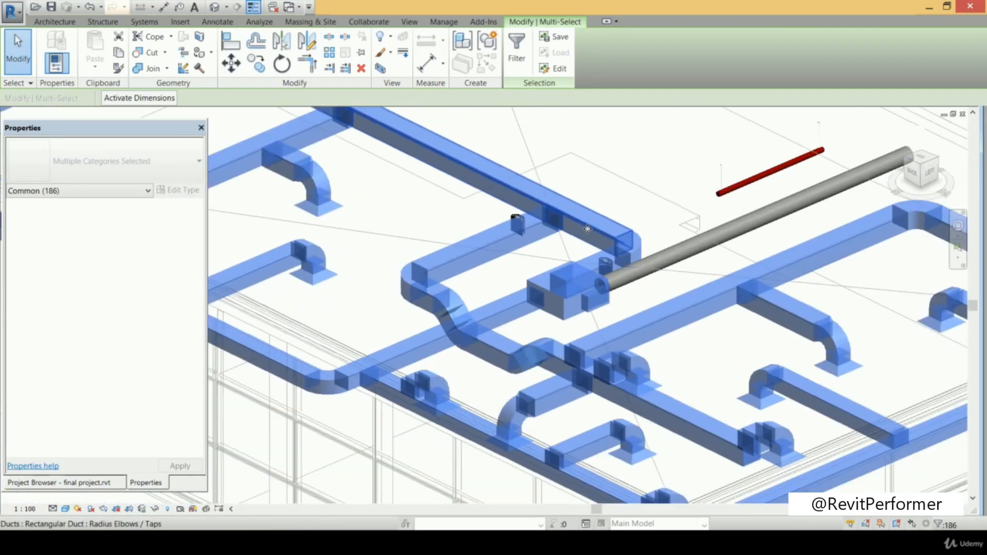
Examine in 3D how the return duct crosses the supply duct and how the Open Office branches reach their diffusers
{"action": "middle_click_drag", "start_coordinate": [599, 232], "coordinate": [627, 223]}
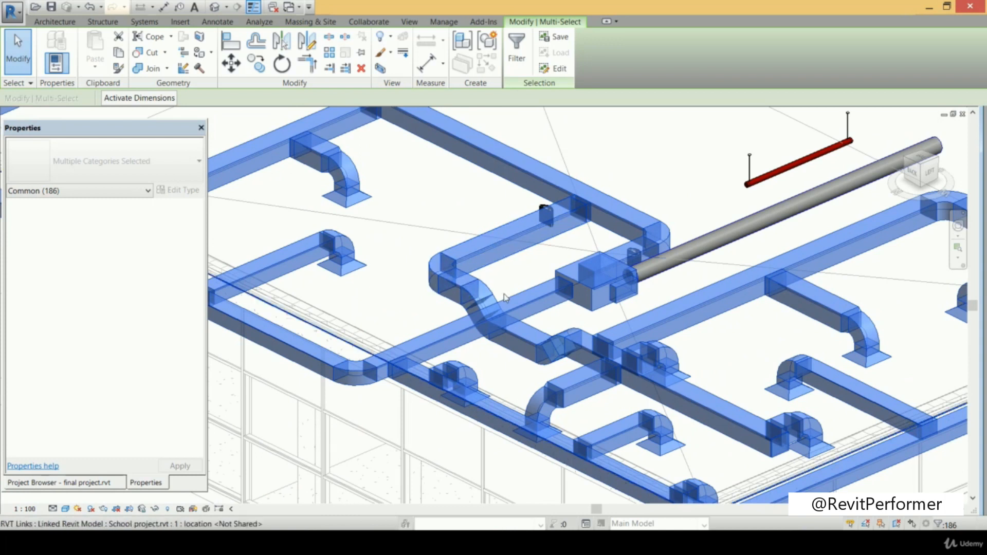
{"action": "scroll", "coordinate": [466, 294], "scroll_direction": "up", "scroll_amount": 4}
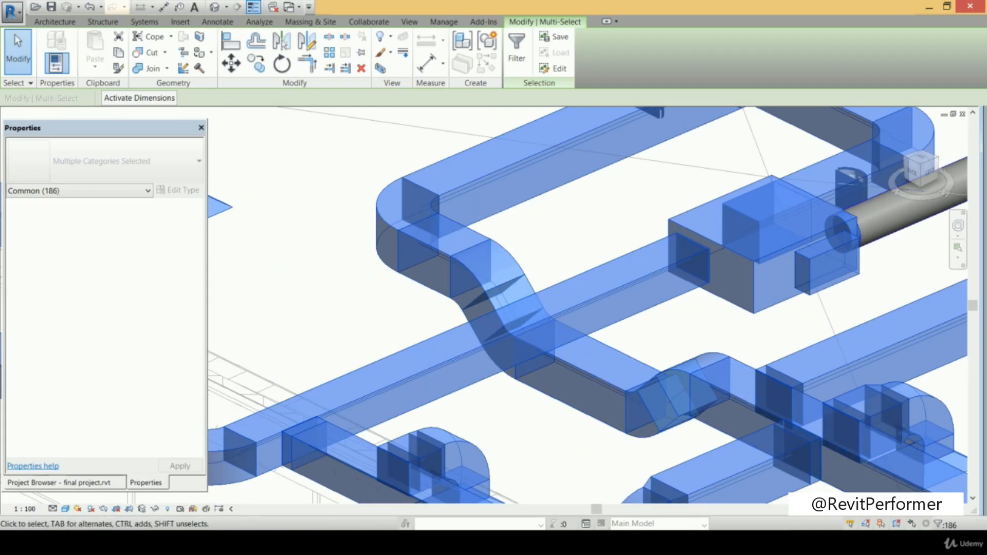
{"action": "scroll", "coordinate": [644, 306], "scroll_direction": "down", "scroll_amount": 2}
{"action": "middle_click_drag", "start_coordinate": [642, 306], "coordinate": [504, 220]}
{"action": "scroll", "coordinate": [590, 205], "scroll_direction": "down", "scroll_amount": 2}
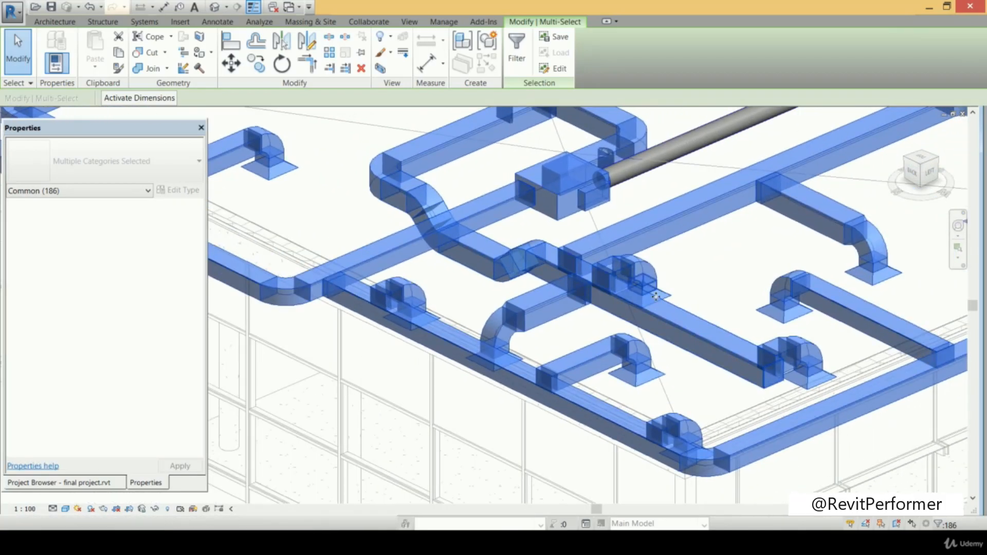
{"action": "middle_click_drag", "start_coordinate": [583, 302], "coordinate": [589, 283]}
{"action": "left_click_drag", "start_coordinate": [917, 182], "coordinate": [912, 185]}
{"action": "middle_click_drag", "start_coordinate": [555, 234], "coordinate": [486, 313]}
{"action": "middle_click_drag", "start_coordinate": [681, 229], "coordinate": [532, 245]}
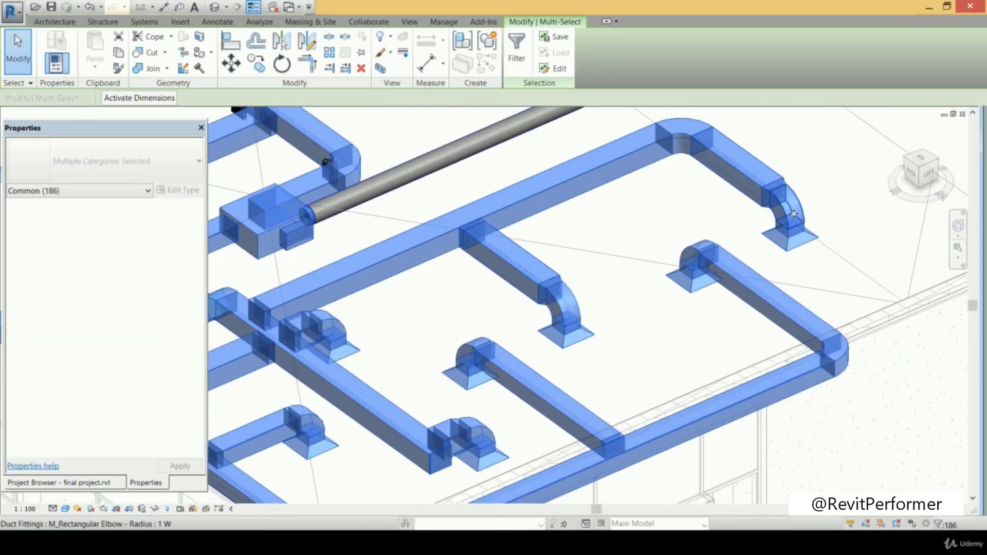
Examine the full run of supply and return ductwork in 3D, from the mechanical unit to both ends of the wing
{"action": "scroll", "coordinate": [776, 192], "scroll_direction": "down", "scroll_amount": 3}
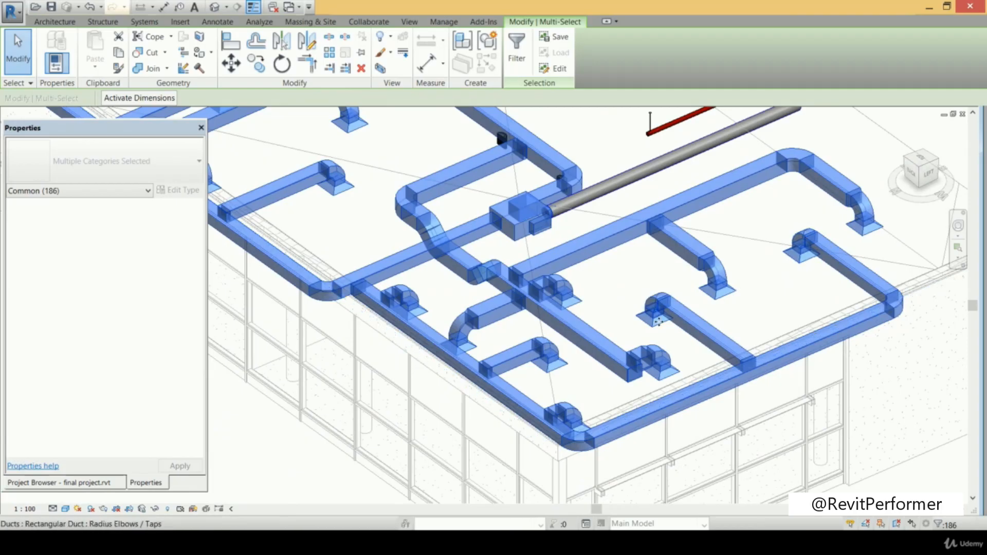
{"action": "middle_click_drag", "start_coordinate": [667, 325], "coordinate": [698, 466]}
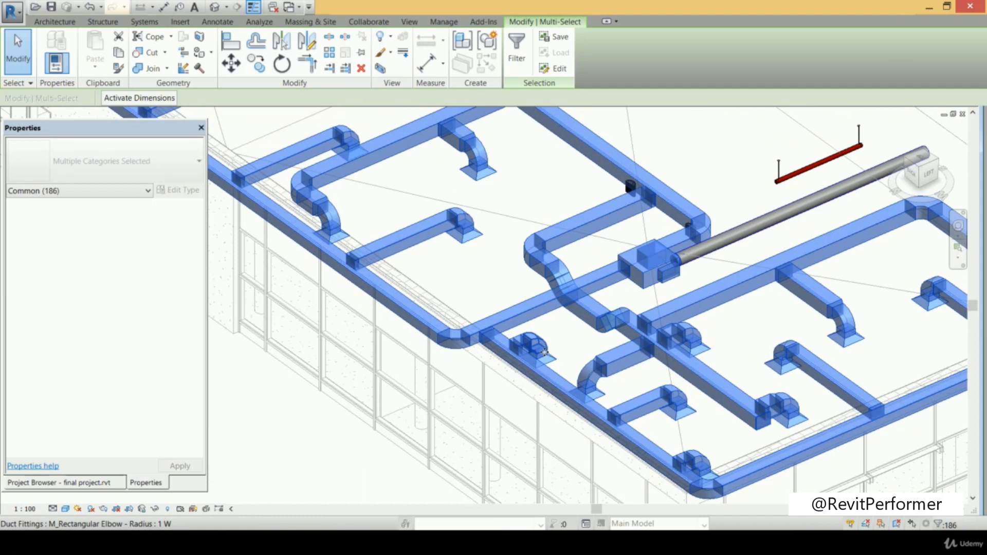
{"action": "scroll", "coordinate": [516, 264], "scroll_direction": "down", "scroll_amount": 3}
{"action": "scroll", "coordinate": [492, 357], "scroll_direction": "up", "scroll_amount": 3}
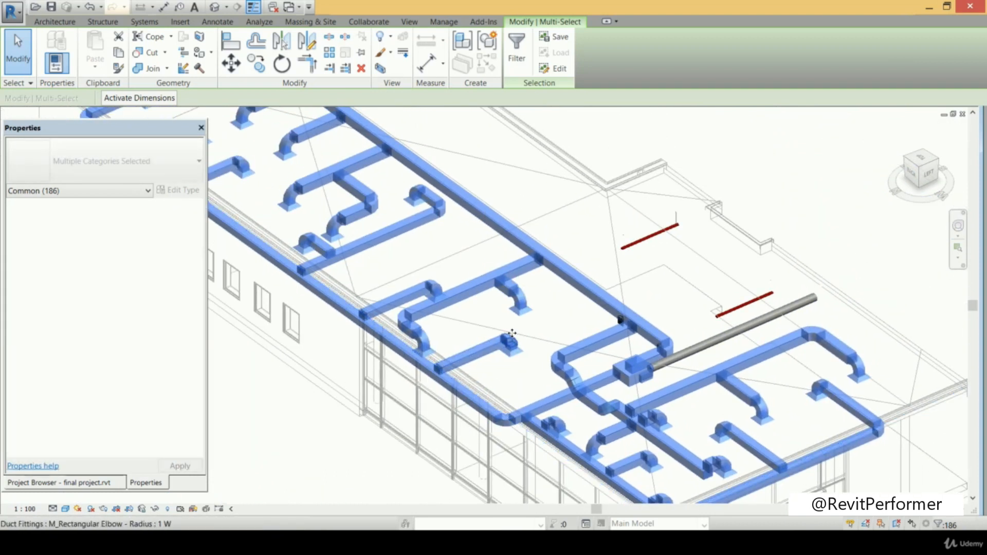
{"action": "scroll", "coordinate": [512, 333], "scroll_direction": "down", "scroll_amount": 3}
{"action": "scroll", "coordinate": [653, 356], "scroll_direction": "up", "scroll_amount": 3}
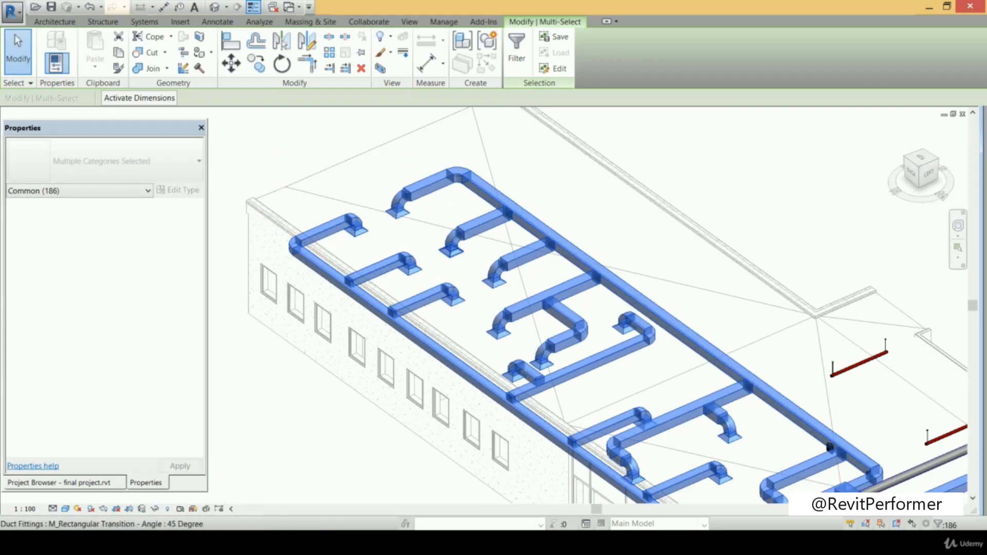
{"action": "scroll", "coordinate": [511, 247], "scroll_direction": "down", "scroll_amount": 1}
{"action": "middle_click_drag", "start_coordinate": [511, 246], "coordinate": [458, 188]}
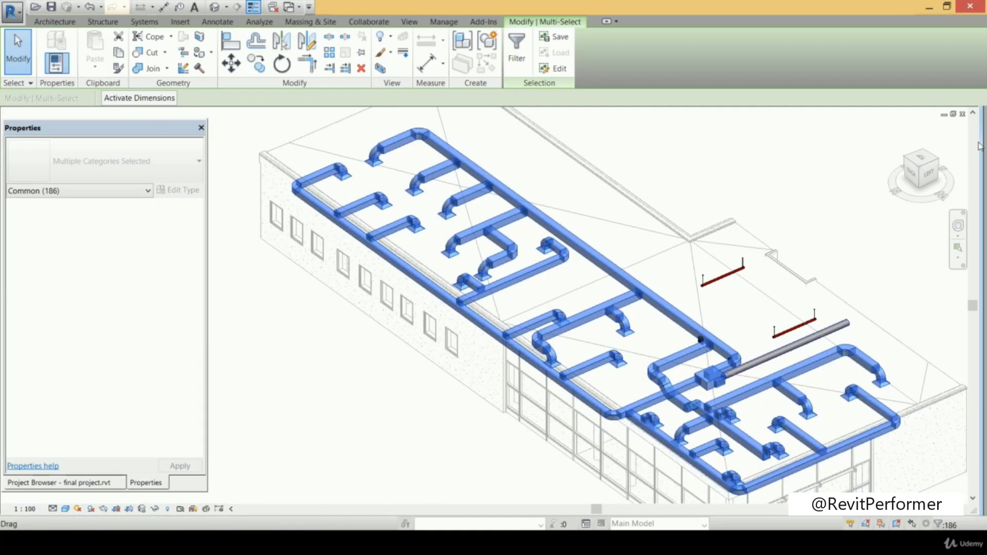
Close the 3D view and show the whole building in the second-floor ceiling plan
{"action": "left_click", "coordinate": [962, 115]}
{"action": "scroll", "coordinate": [750, 303], "scroll_direction": "down", "scroll_amount": 1}
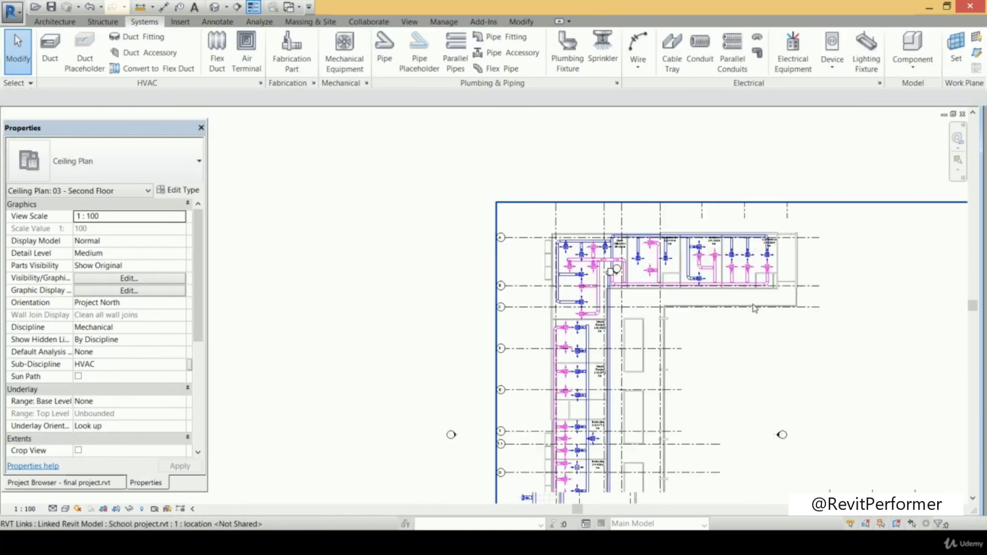
{"action": "middle_click_drag", "start_coordinate": [761, 316], "coordinate": [649, 241]}
{"action": "scroll", "coordinate": [682, 215], "scroll_direction": "down", "scroll_amount": 1}
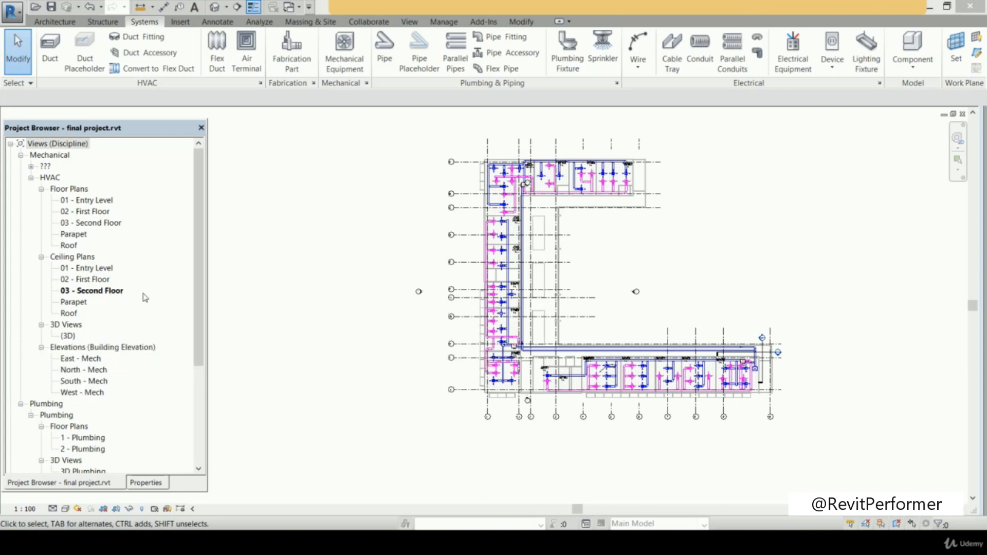
Open the 02 - First Floor ceiling plan and look over the rooms around the whole building
{"action": "double_click", "coordinate": [92, 280]}
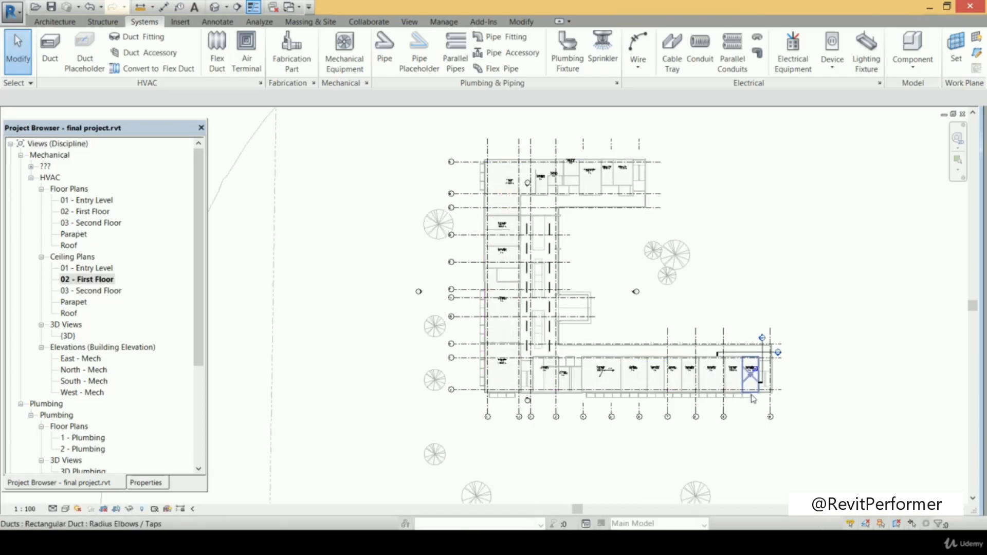
{"action": "scroll", "coordinate": [749, 381], "scroll_direction": "up", "scroll_amount": 6}
{"action": "middle_click_drag", "start_coordinate": [790, 324], "coordinate": [846, 198]}
{"action": "scroll", "coordinate": [796, 266], "scroll_direction": "down", "scroll_amount": 3}
{"action": "middle_click_drag", "start_coordinate": [768, 270], "coordinate": [869, 286]}
{"action": "scroll", "coordinate": [796, 281], "scroll_direction": "down", "scroll_amount": 2}
{"action": "scroll", "coordinate": [742, 277], "scroll_direction": "down", "scroll_amount": 3}
{"action": "middle_click_drag", "start_coordinate": [782, 285], "coordinate": [842, 298]}
{"action": "scroll", "coordinate": [761, 299], "scroll_direction": "down", "scroll_amount": 1}
{"action": "middle_click_drag", "start_coordinate": [620, 289], "coordinate": [680, 361]}
{"action": "middle_click_drag", "start_coordinate": [464, 228], "coordinate": [455, 359]}
{"action": "scroll", "coordinate": [445, 212], "scroll_direction": "down", "scroll_amount": 3}
{"action": "middle_click_drag", "start_coordinate": [443, 200], "coordinate": [436, 275]}
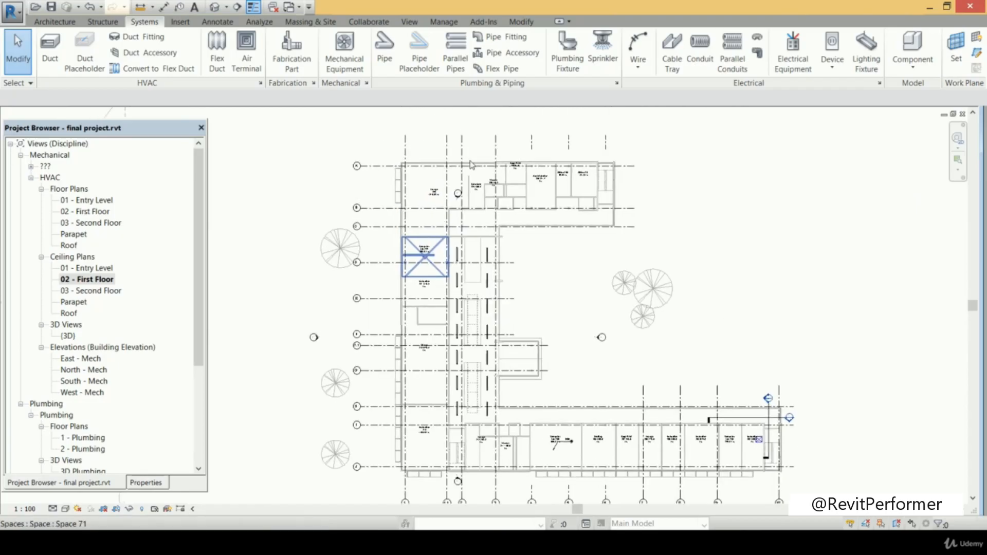
Examine the first-floor rooms and their airflow labels from Instruction 218 along the wing to grid 10
{"action": "middle_click_drag", "start_coordinate": [424, 336], "coordinate": [423, 152]}
{"action": "scroll", "coordinate": [477, 309], "scroll_direction": "up", "scroll_amount": 5}
{"action": "middle_click_drag", "start_coordinate": [398, 309], "coordinate": [326, 311]}
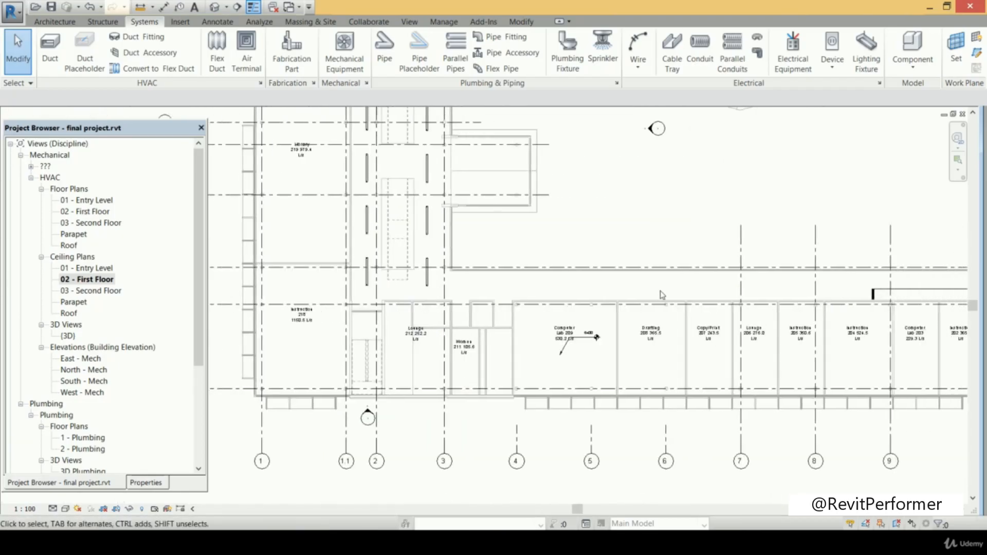
{"action": "middle_click_drag", "start_coordinate": [609, 286], "coordinate": [457, 260]}
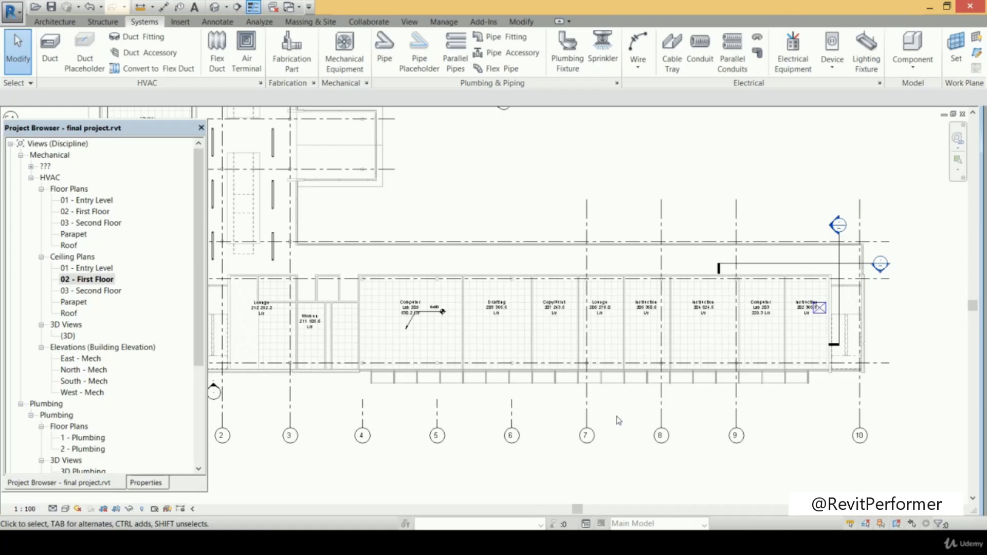
{"action": "scroll", "coordinate": [584, 293], "scroll_direction": "down", "scroll_amount": 5}
{"action": "mouse_move", "coordinate": [596, 291]}
{"action": "middle_mouse_down"}
{"action": "mouse_move", "coordinate": [601, 315]}
{"action": "mouse_move", "coordinate": [609, 281]}
{"action": "mouse_move", "coordinate": [595, 302]}
{"action": "mouse_move", "coordinate": [595, 280]}
{"action": "middle_mouse_up"}
{"action": "scroll", "coordinate": [599, 291], "scroll_direction": "up", "scroll_amount": 2}
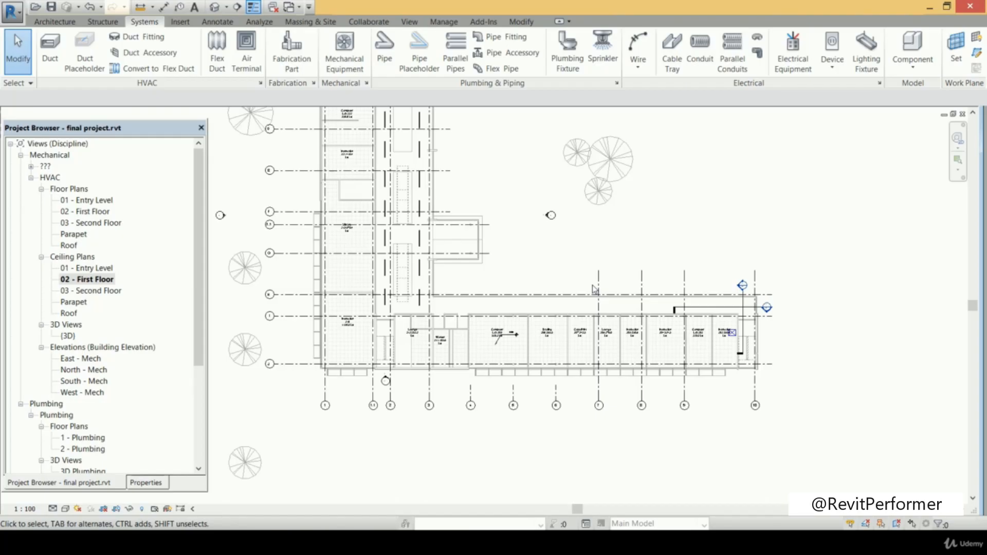
Open the 03 - Second Floor ceiling plan and check the flow of a supply diffuser in Instruction 313
{"action": "double_click", "coordinate": [110, 291]}
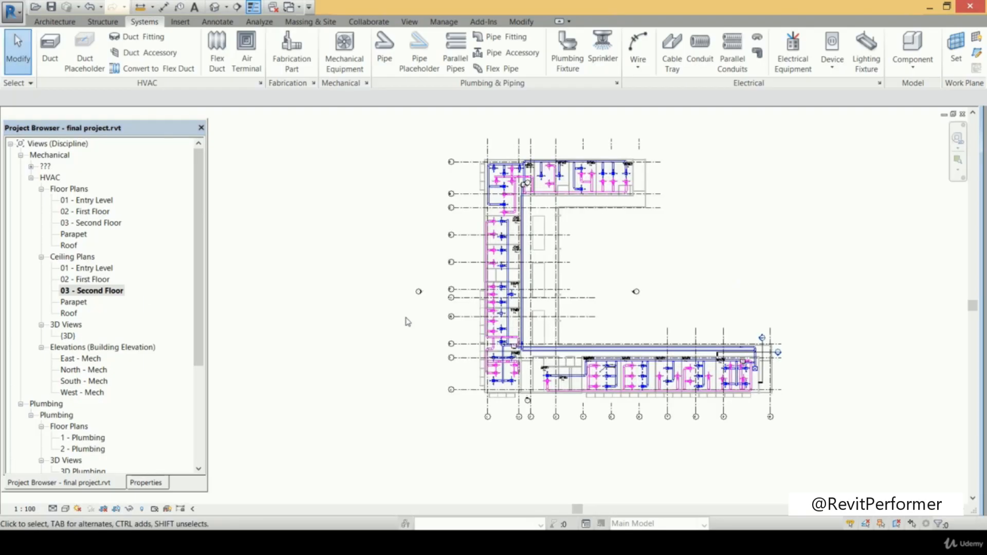
{"action": "scroll", "coordinate": [513, 367], "scroll_direction": "up", "scroll_amount": 3}
{"action": "scroll", "coordinate": [513, 364], "scroll_direction": "up", "scroll_amount": 3}
{"action": "middle_click_drag", "start_coordinate": [523, 316], "coordinate": [533, 224]}
{"action": "scroll", "coordinate": [531, 221], "scroll_direction": "up", "scroll_amount": 1}
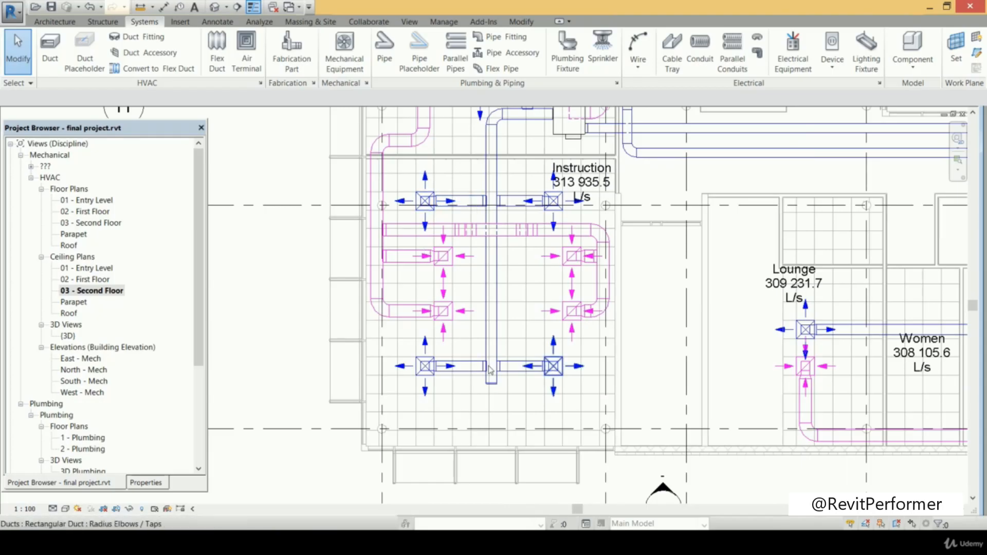
{"action": "left_click", "coordinate": [425, 387]}
{"action": "left_click", "coordinate": [148, 482]}
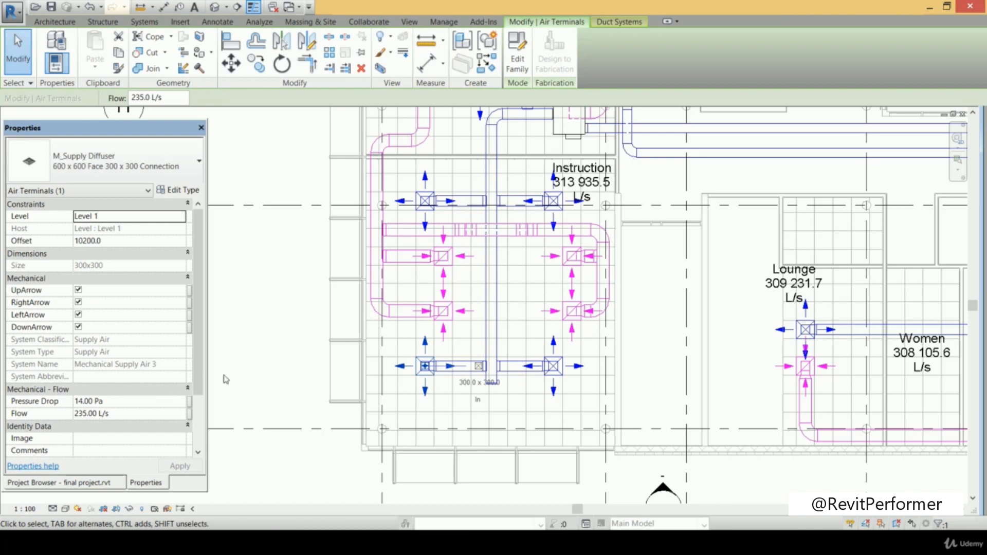
Open the 02 - First Floor ceiling plan and check the required airflow of the Instruction 218 space
{"action": "left_click", "coordinate": [109, 483]}
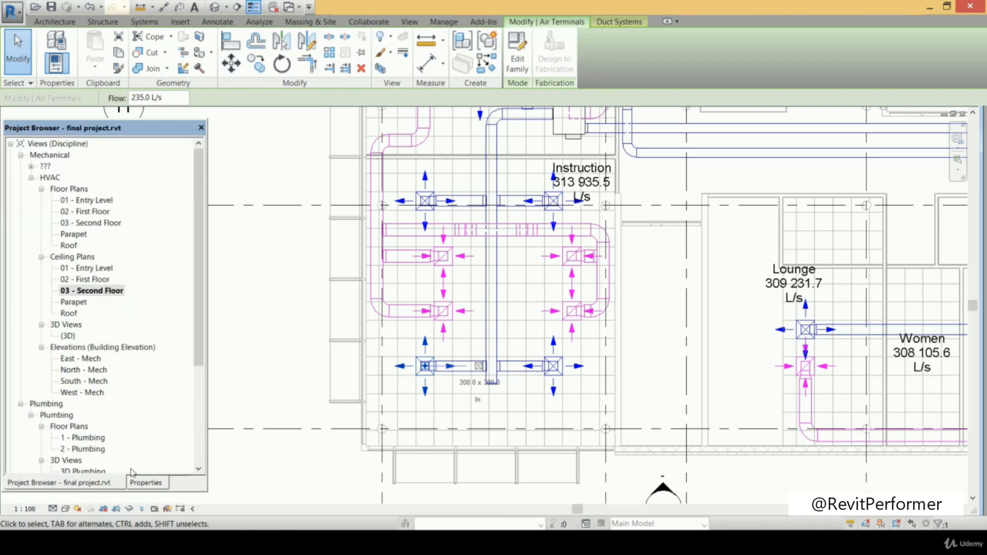
{"action": "double_click", "coordinate": [93, 279]}
{"action": "scroll", "coordinate": [352, 326], "scroll_direction": "up", "scroll_amount": 5}
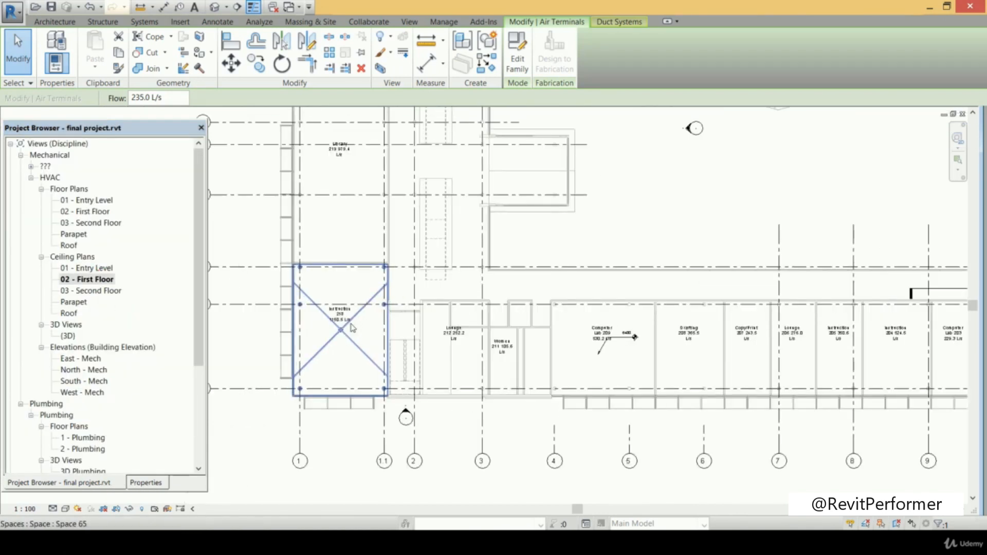
{"action": "mouse_move", "coordinate": [352, 326]}
{"action": "middle_mouse_down"}
{"action": "mouse_move", "coordinate": [445, 288]}
{"action": "mouse_move", "coordinate": [453, 245]}
{"action": "middle_mouse_up"}
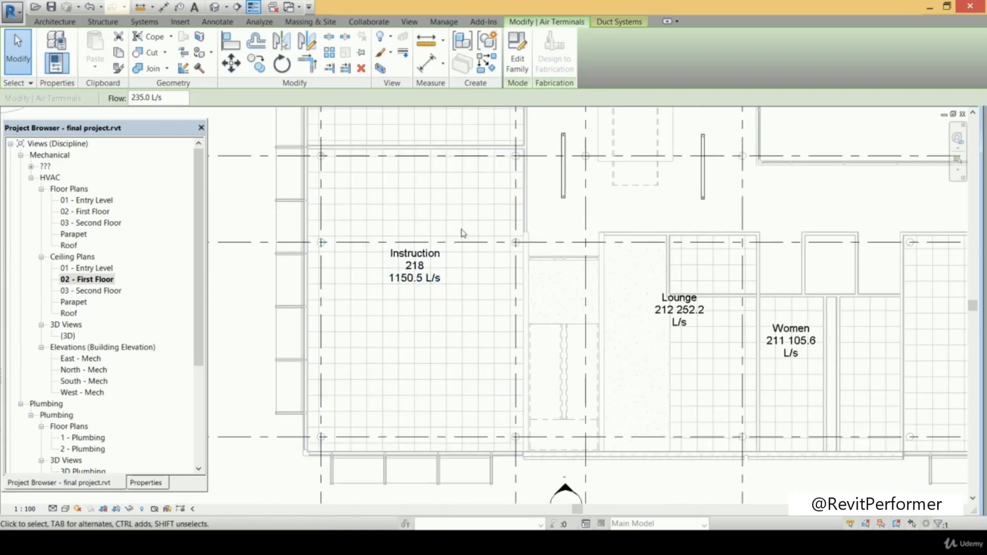
{"action": "key", "text": "Escape"}
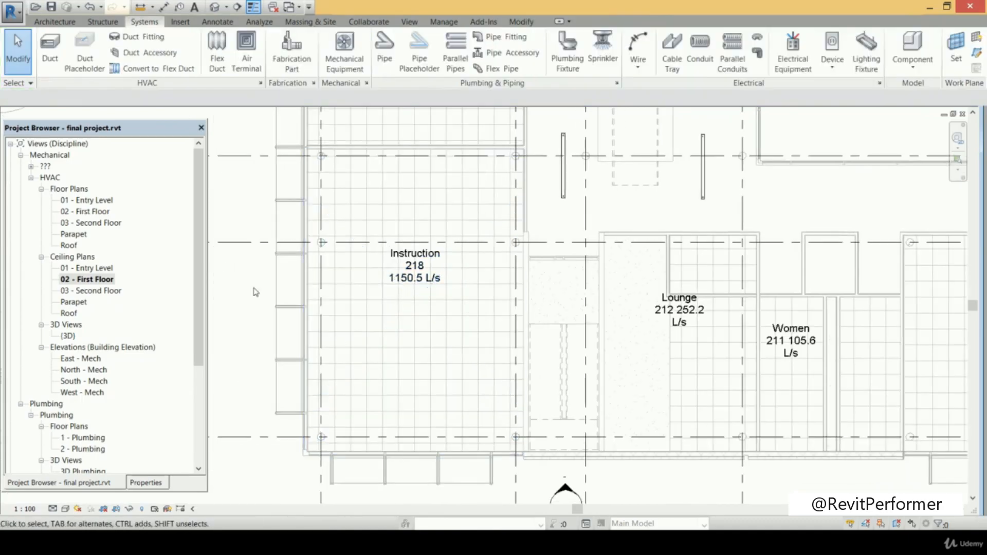
{"action": "left_click", "coordinate": [304, 358]}
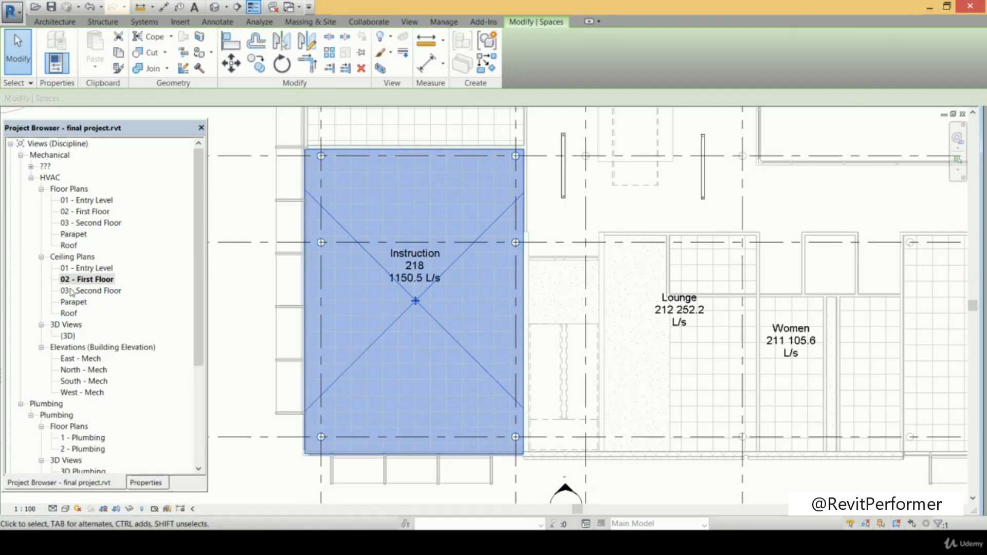
{"action": "middle_click_drag", "start_coordinate": [419, 242], "coordinate": [432, 238]}
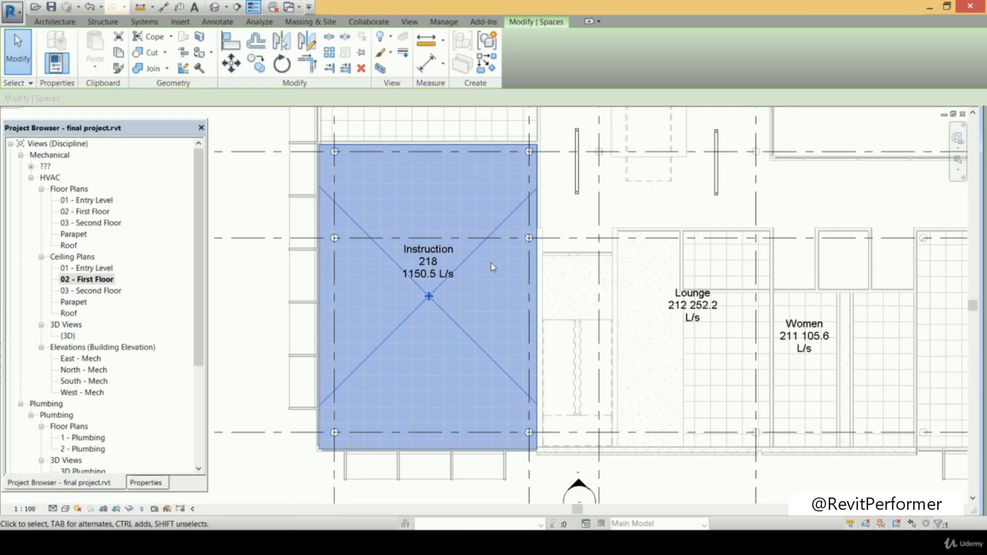
{"action": "left_click", "coordinate": [270, 219]}
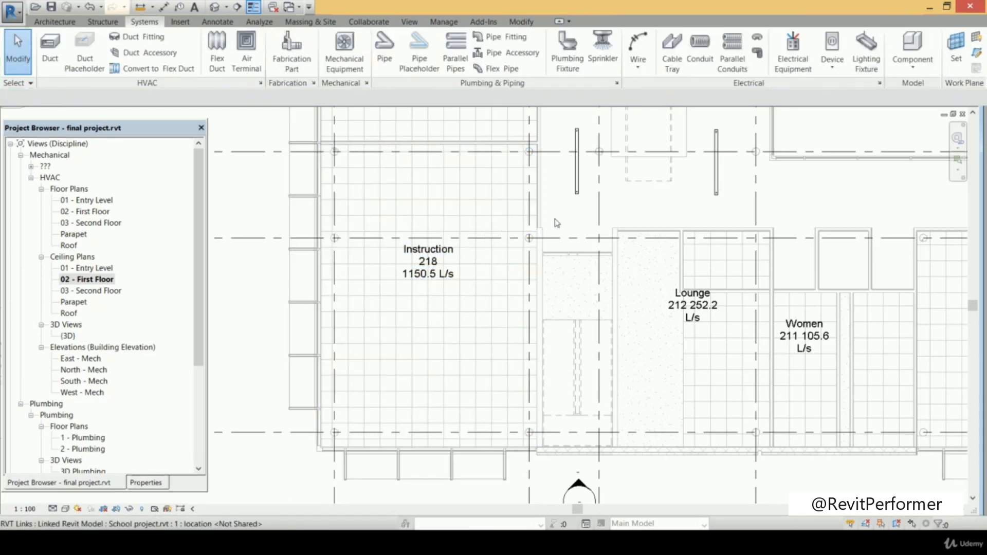
Compare the second-floor ceiling plan's duct layout with the first-floor ceiling plan, ending on the second floor
{"action": "scroll", "coordinate": [557, 223], "scroll_direction": "down", "scroll_amount": 6}
{"action": "scroll", "coordinate": [515, 280], "scroll_direction": "down", "scroll_amount": 1}
{"action": "middle_click_drag", "start_coordinate": [517, 278], "coordinate": [388, 378]}
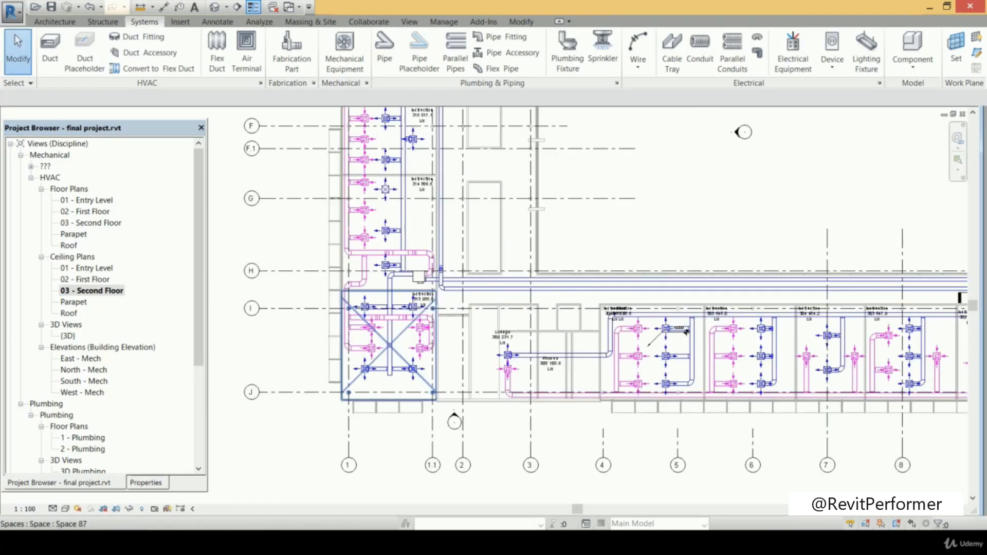
{"action": "scroll", "coordinate": [550, 327], "scroll_direction": "down", "scroll_amount": 2}
{"action": "middle_click_drag", "start_coordinate": [545, 329], "coordinate": [495, 362]}
{"action": "middle_click_drag", "start_coordinate": [562, 247], "coordinate": [556, 250]}
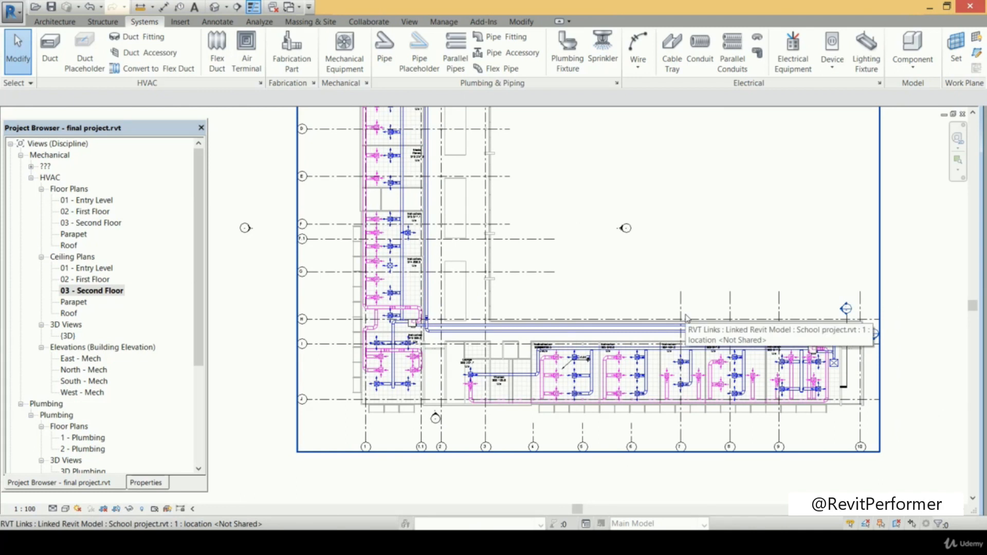
{"action": "double_click", "coordinate": [100, 281]}
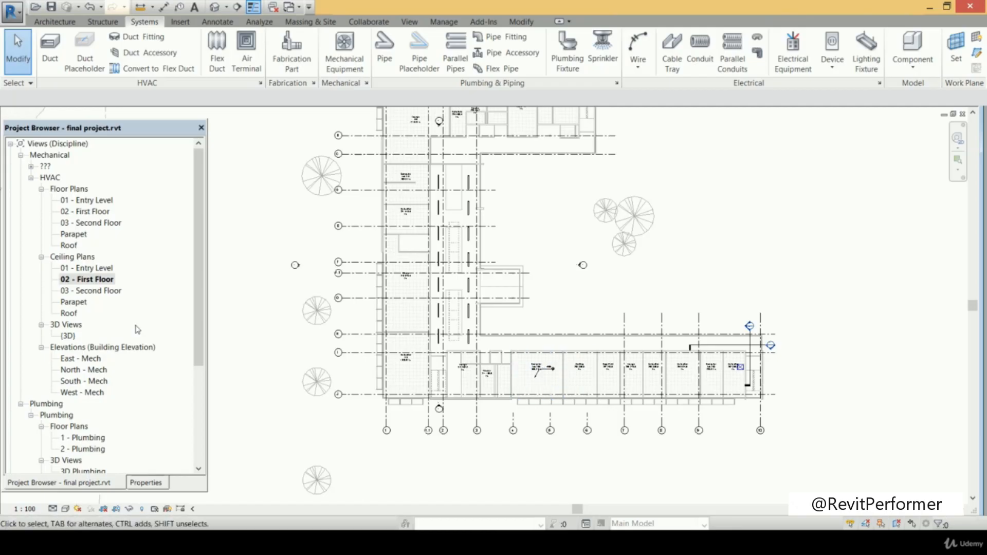
{"action": "double_click", "coordinate": [98, 291]}
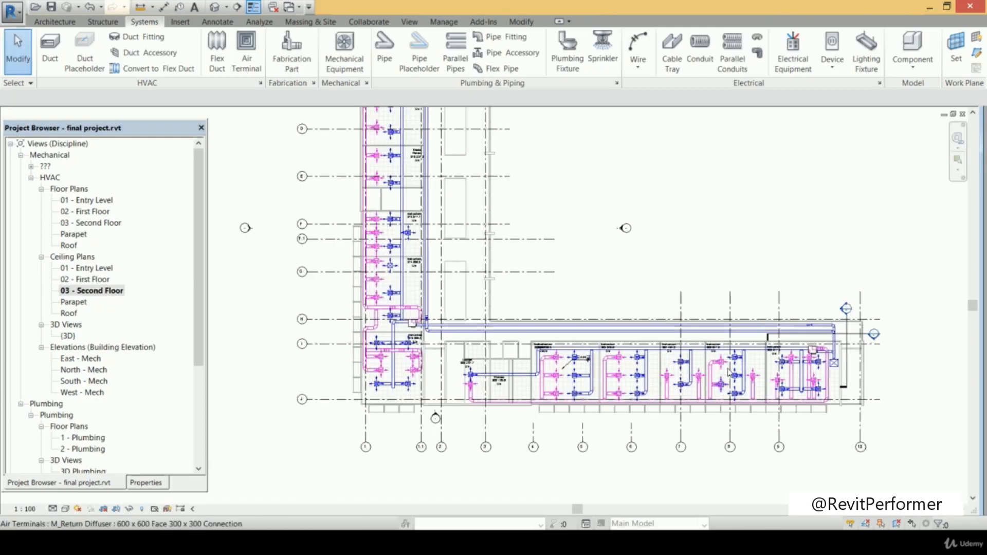
Select everything on the second-floor ceiling plan and filter the selection to air terminals, duct fittings, ducts and mechanical equipment
{"action": "scroll", "coordinate": [723, 200], "scroll_direction": "down", "scroll_amount": 4}
{"action": "middle_click_drag", "start_coordinate": [723, 200], "coordinate": [677, 278]}
{"action": "left_click_drag", "start_coordinate": [427, 148], "coordinate": [799, 430]}
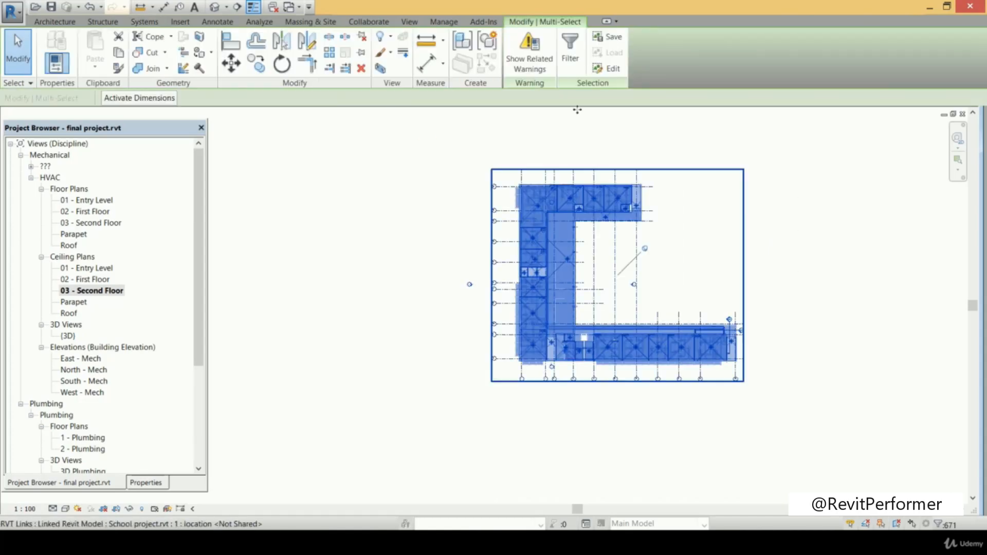
{"action": "left_click", "coordinate": [564, 59]}
{"action": "left_click", "coordinate": [569, 209]}
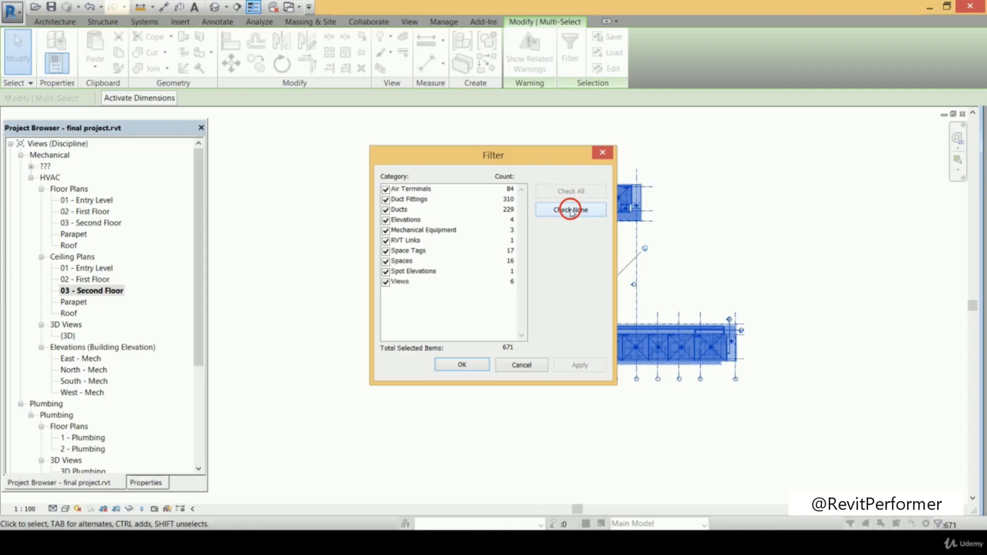
{"action": "left_click", "coordinate": [387, 190]}
{"action": "left_click", "coordinate": [386, 200]}
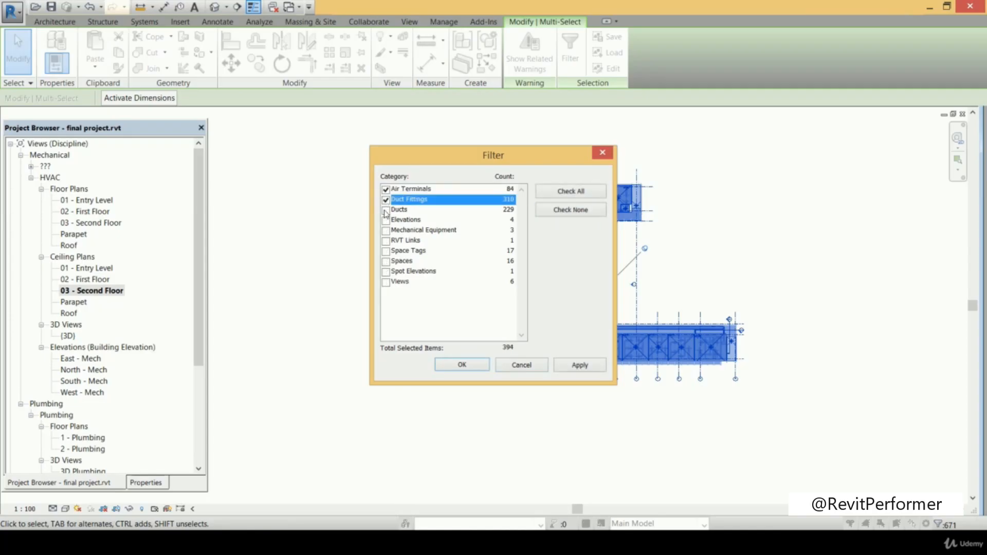
{"action": "left_click", "coordinate": [386, 211]}
{"action": "left_click", "coordinate": [386, 231]}
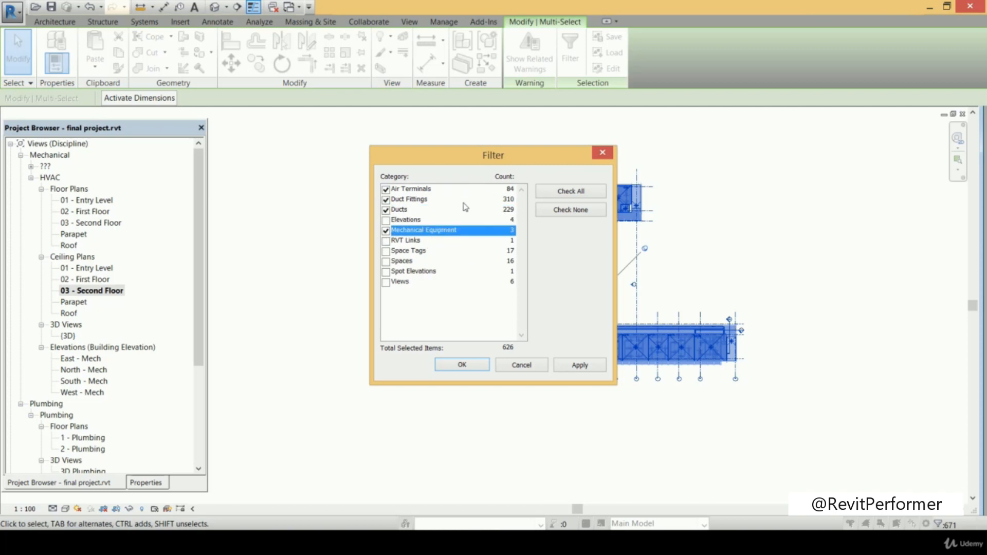
{"action": "left_click", "coordinate": [579, 367]}
{"action": "left_click", "coordinate": [465, 365]}
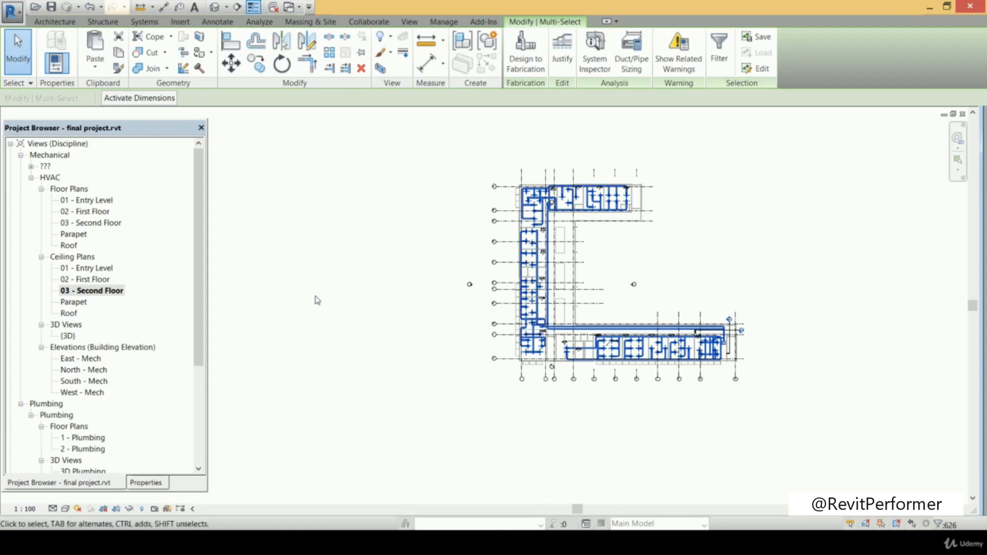
Copy the filtered second-floor duct elements into the 02 - First Floor ceiling plan, aligned to the current view, and save the project
{"action": "double_click", "coordinate": [88, 280]}
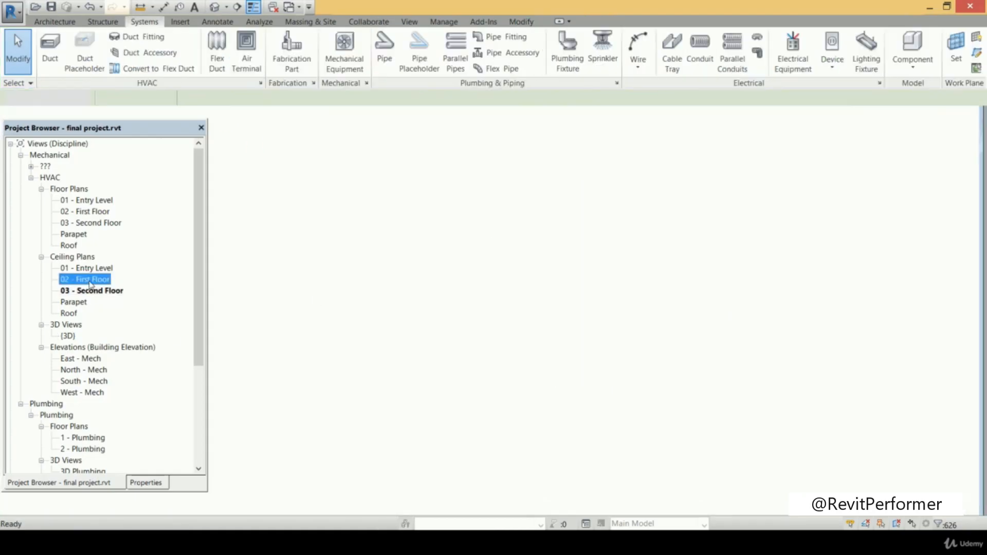
{"action": "left_click", "coordinate": [95, 64]}
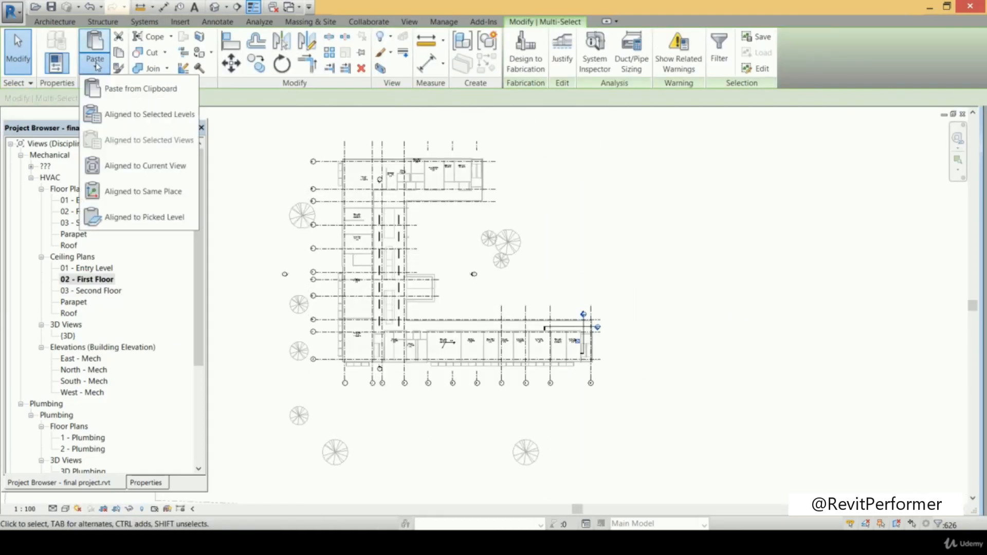
{"action": "left_click", "coordinate": [137, 169]}
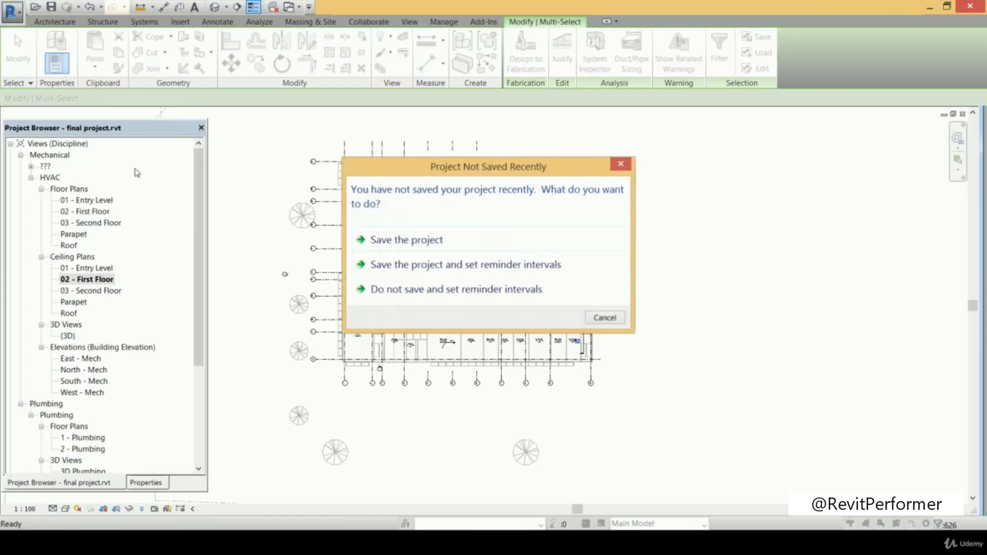
{"action": "left_click", "coordinate": [543, 246]}
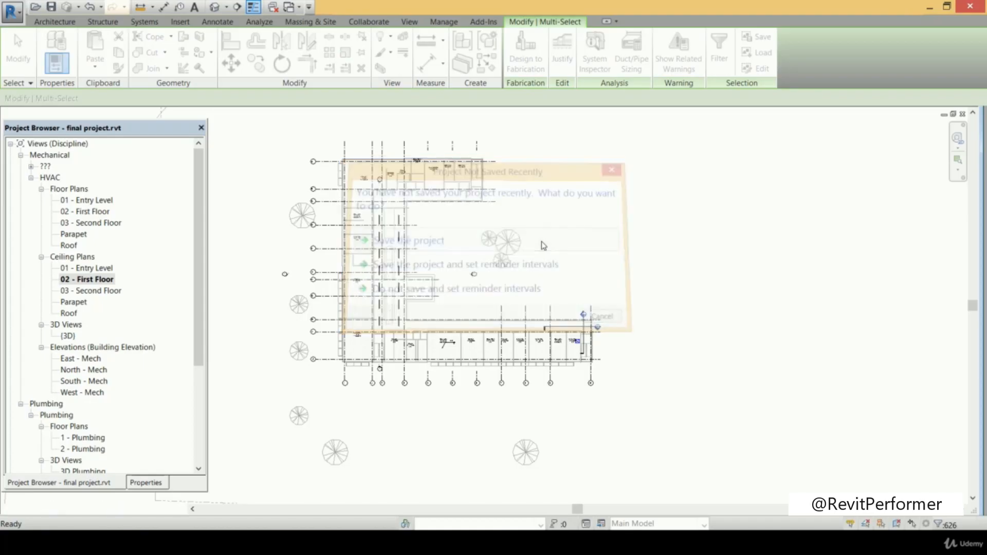
Check the pasted ducts and air terminals around Instruction 202, Computer Lab 203 and Instruction 204 on the first-floor ceiling plan
{"action": "left_click", "coordinate": [538, 273]}
{"action": "scroll", "coordinate": [526, 283], "scroll_direction": "up", "scroll_amount": 5}
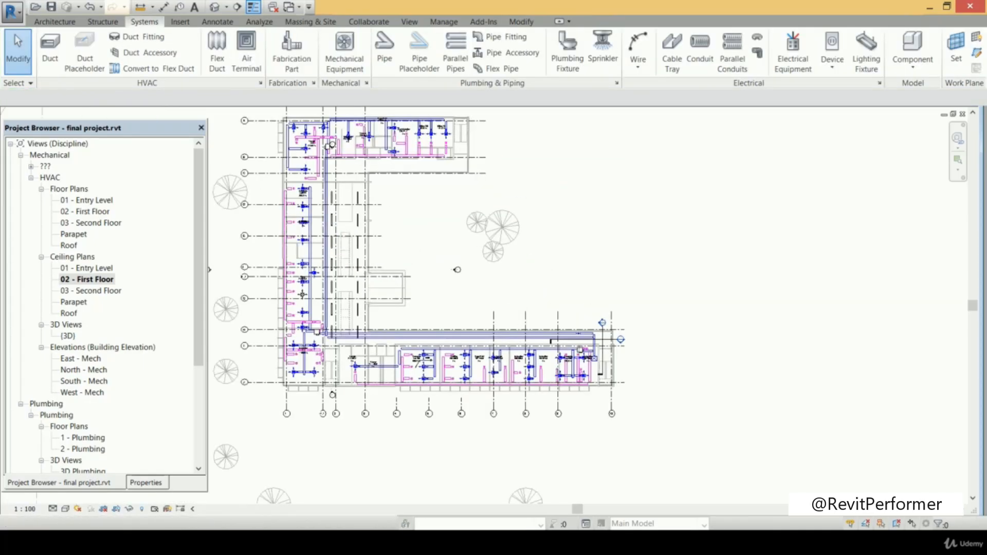
{"action": "scroll", "coordinate": [598, 269], "scroll_direction": "up", "scroll_amount": 2}
{"action": "scroll", "coordinate": [748, 291], "scroll_direction": "up", "scroll_amount": 4}
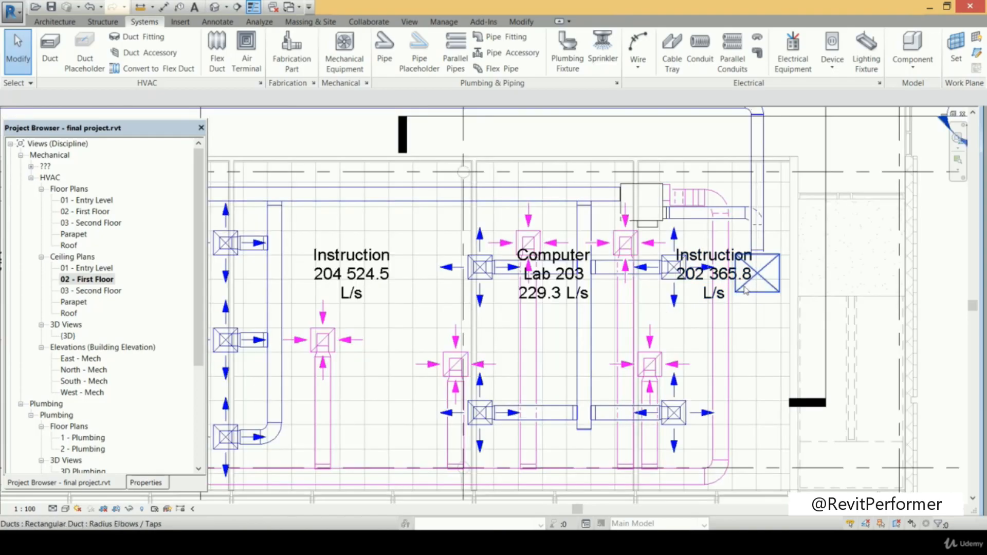
{"action": "scroll", "coordinate": [745, 291], "scroll_direction": "down", "scroll_amount": 3}
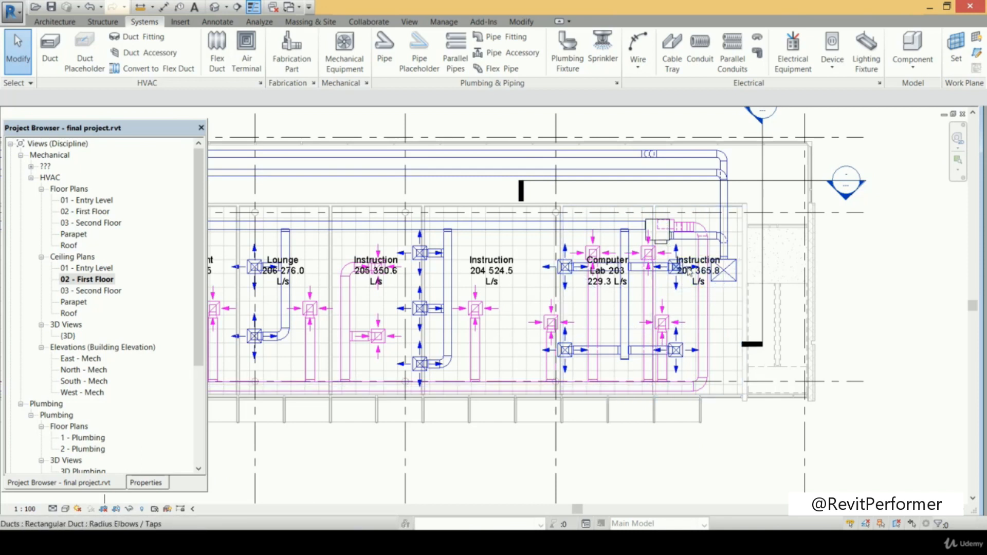
{"action": "scroll", "coordinate": [568, 269], "scroll_direction": "up", "scroll_amount": 5}
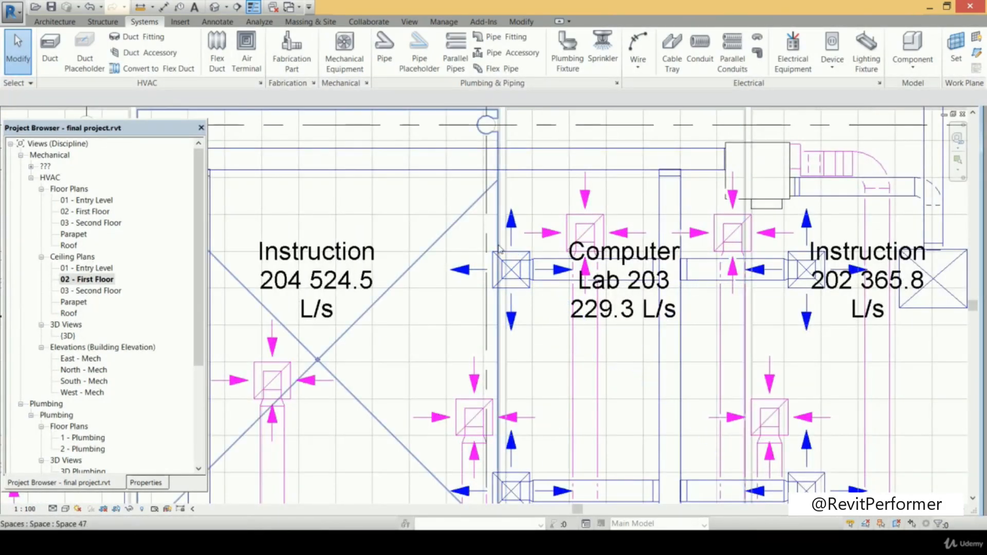
{"action": "scroll", "coordinate": [554, 266], "scroll_direction": "down", "scroll_amount": 4}
{"action": "middle_click_drag", "start_coordinate": [555, 267], "coordinate": [516, 253]}
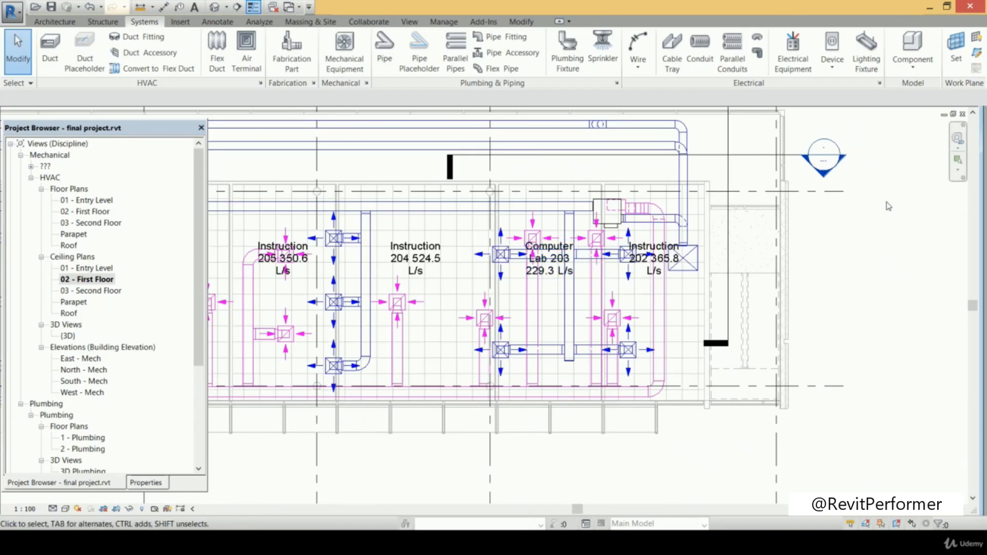
{"action": "scroll", "coordinate": [888, 207], "scroll_direction": "down", "scroll_amount": 5}
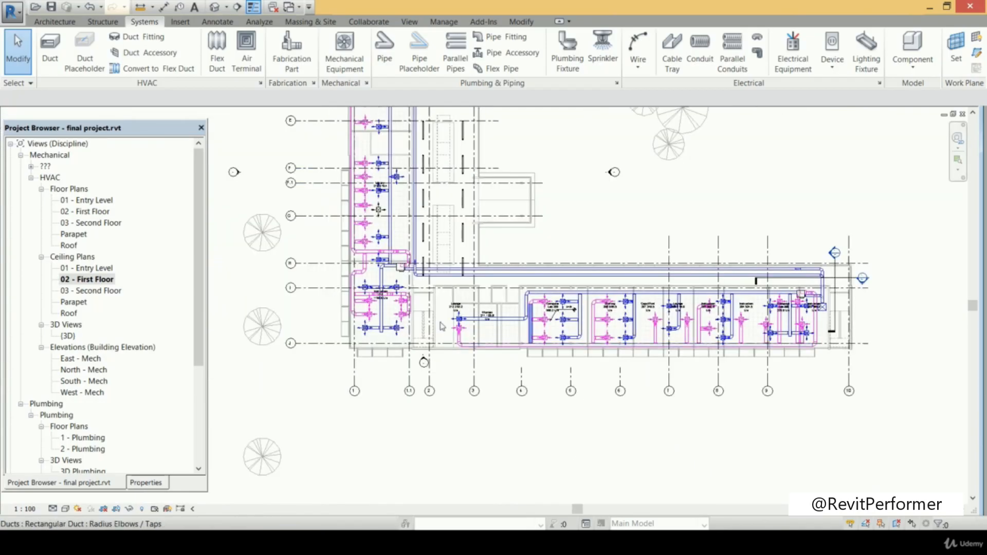
Paste the copied second-floor duct elements into the 01 - Entry Level ceiling plan, aligned to the current view
{"action": "left_click", "coordinate": [104, 269]}
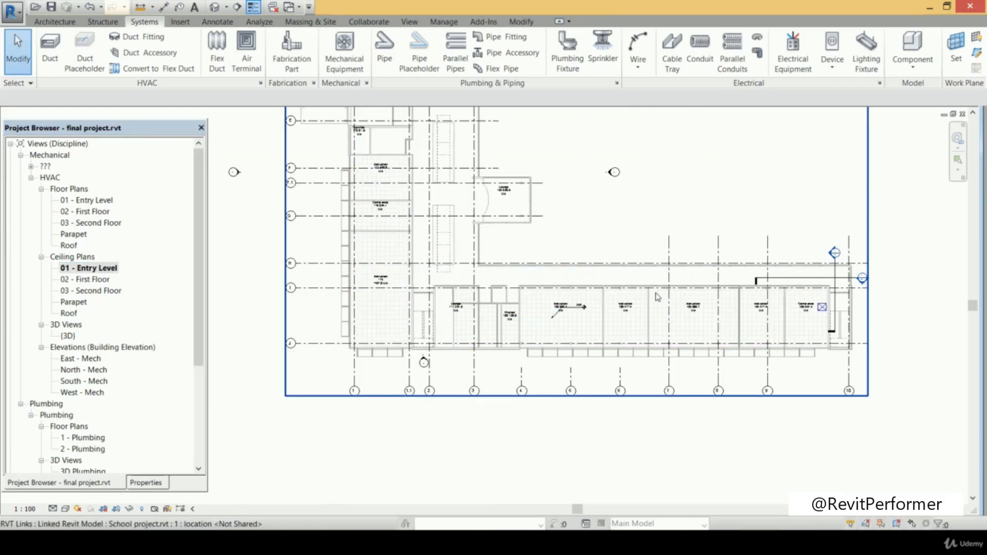
{"action": "scroll", "coordinate": [657, 297], "scroll_direction": "down", "scroll_amount": 2}
{"action": "middle_click_drag", "start_coordinate": [658, 297], "coordinate": [634, 324]}
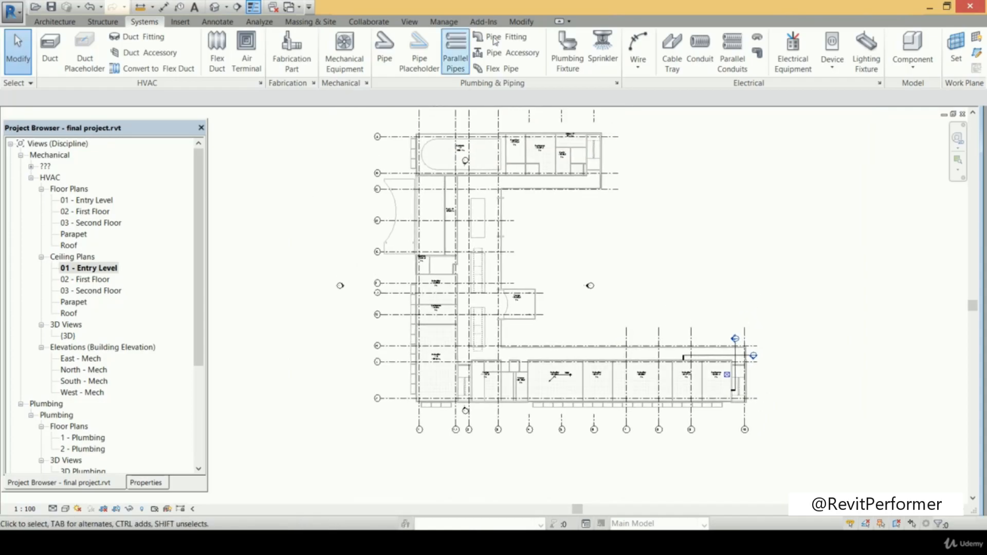
{"action": "left_click", "coordinate": [522, 22]}
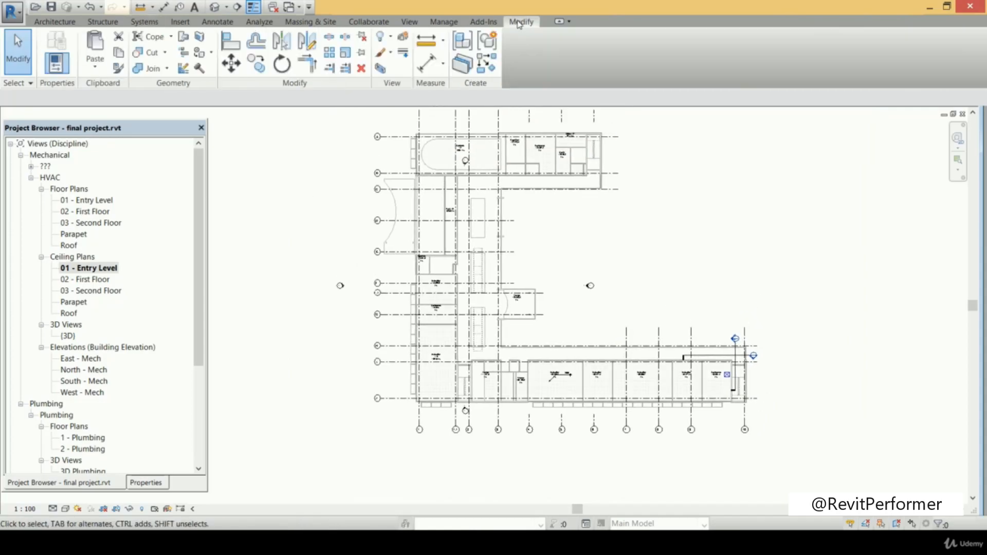
{"action": "left_click", "coordinate": [95, 66]}
{"action": "left_click", "coordinate": [129, 165]}
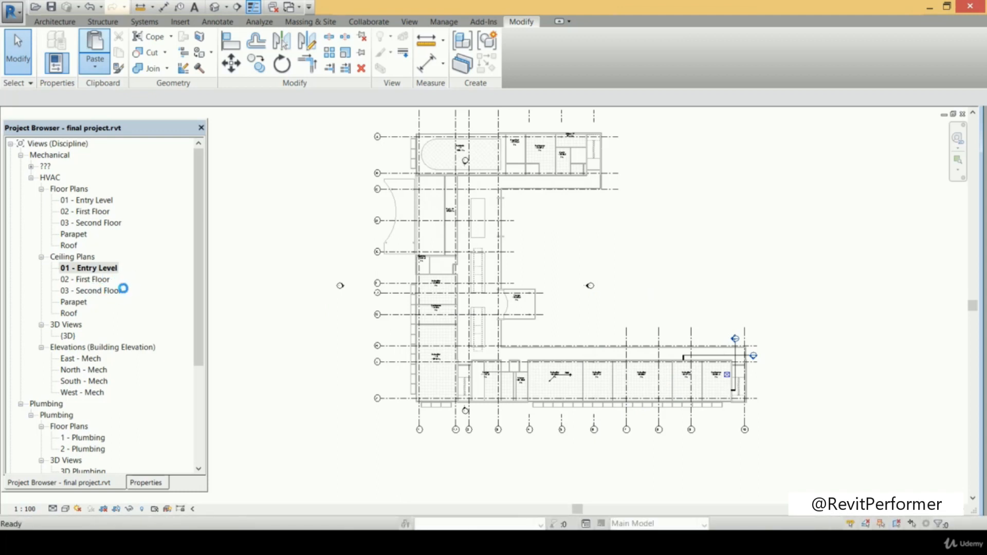
{"action": "left_click", "coordinate": [361, 263]}
{"action": "scroll", "coordinate": [722, 406], "scroll_direction": "up", "scroll_amount": 3}
{"action": "scroll", "coordinate": [657, 325], "scroll_direction": "down", "scroll_amount": 5}
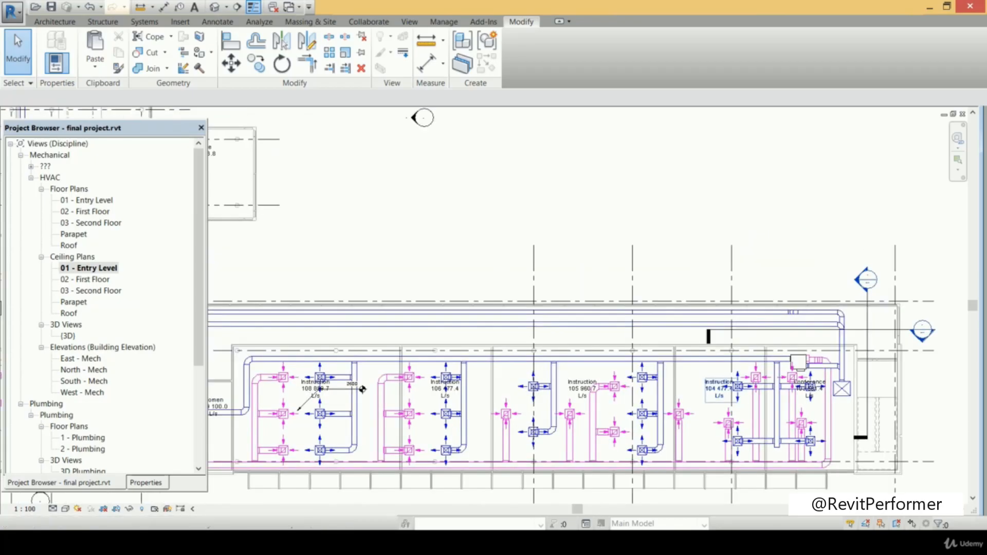
{"action": "middle_click_drag", "start_coordinate": [598, 334], "coordinate": [591, 365]}
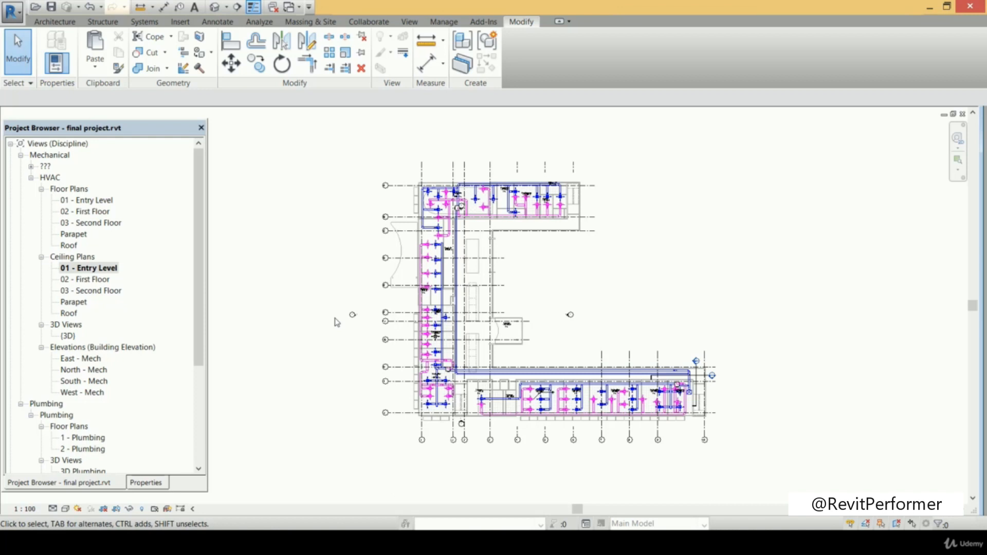
Examine the pasted duct layout against the entry-level spaces, from Cafeteria 121 across Prep/Dish 122 and Conference 123 to the offices
{"action": "scroll", "coordinate": [460, 247], "scroll_direction": "up", "scroll_amount": 5}
{"action": "scroll", "coordinate": [474, 230], "scroll_direction": "up", "scroll_amount": 5}
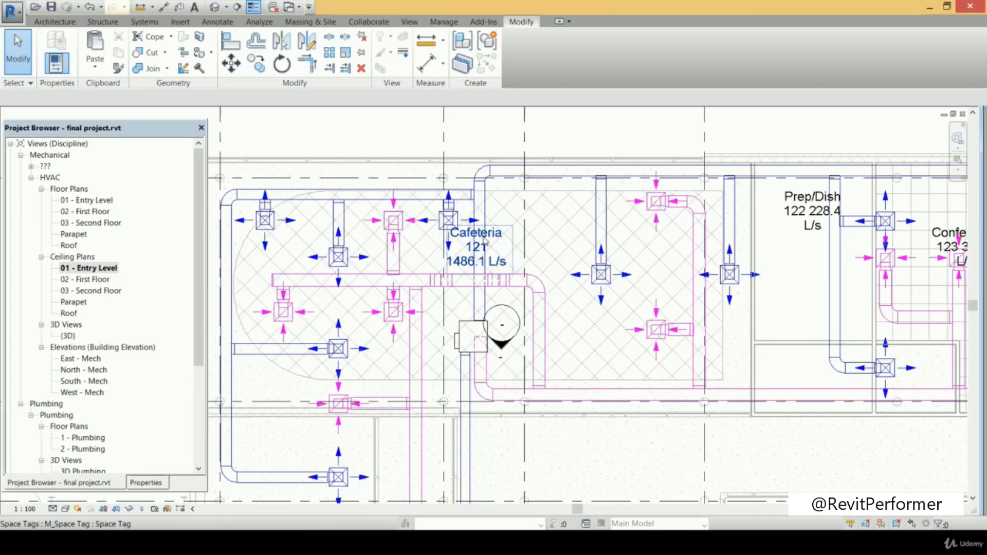
{"action": "middle_click_drag", "start_coordinate": [485, 242], "coordinate": [519, 233]}
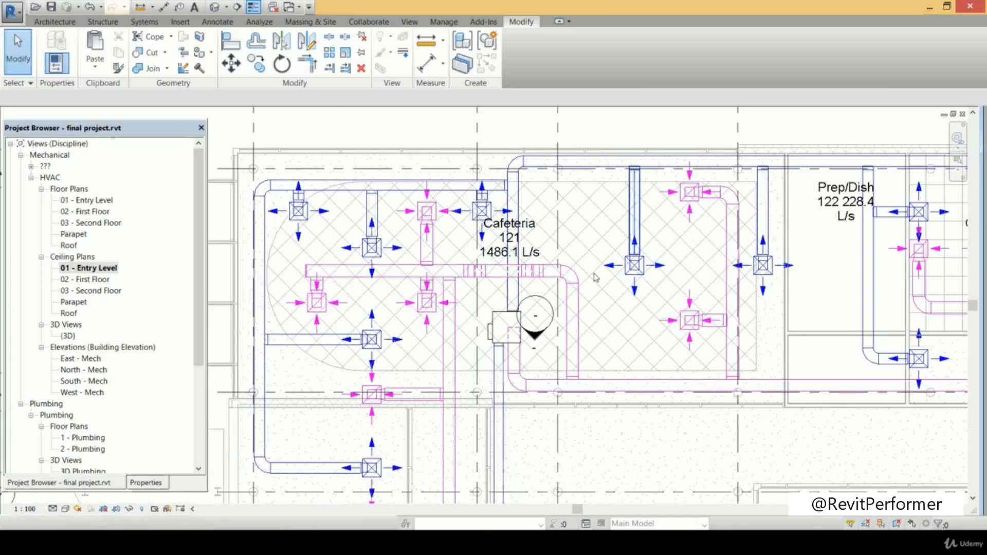
{"action": "scroll", "coordinate": [675, 262], "scroll_direction": "up", "scroll_amount": 1}
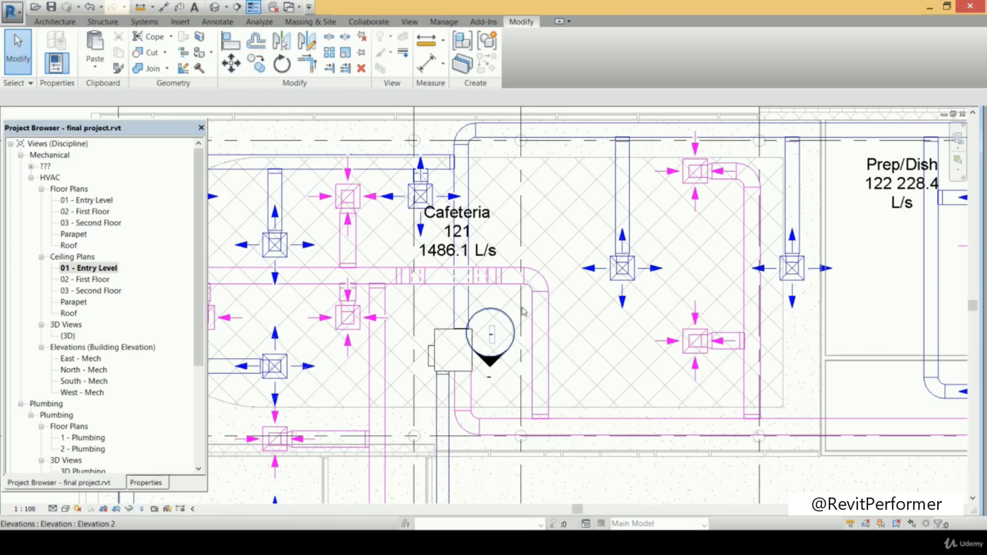
{"action": "scroll", "coordinate": [534, 303], "scroll_direction": "down", "scroll_amount": 1}
{"action": "middle_click_drag", "start_coordinate": [525, 305], "coordinate": [412, 296]}
{"action": "scroll", "coordinate": [740, 289], "scroll_direction": "up", "scroll_amount": 1}
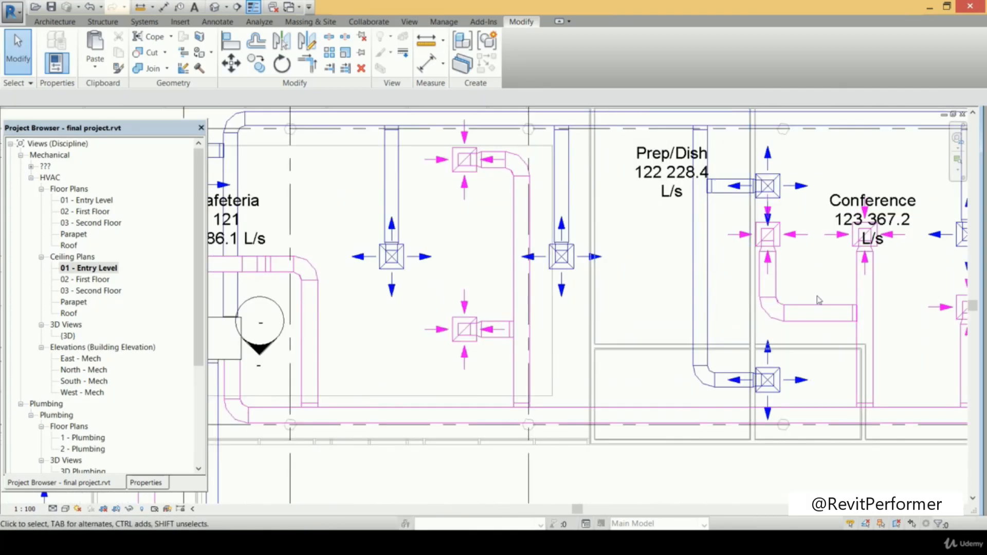
{"action": "scroll", "coordinate": [841, 265], "scroll_direction": "down", "scroll_amount": 2}
{"action": "middle_click_drag", "start_coordinate": [825, 271], "coordinate": [742, 293]}
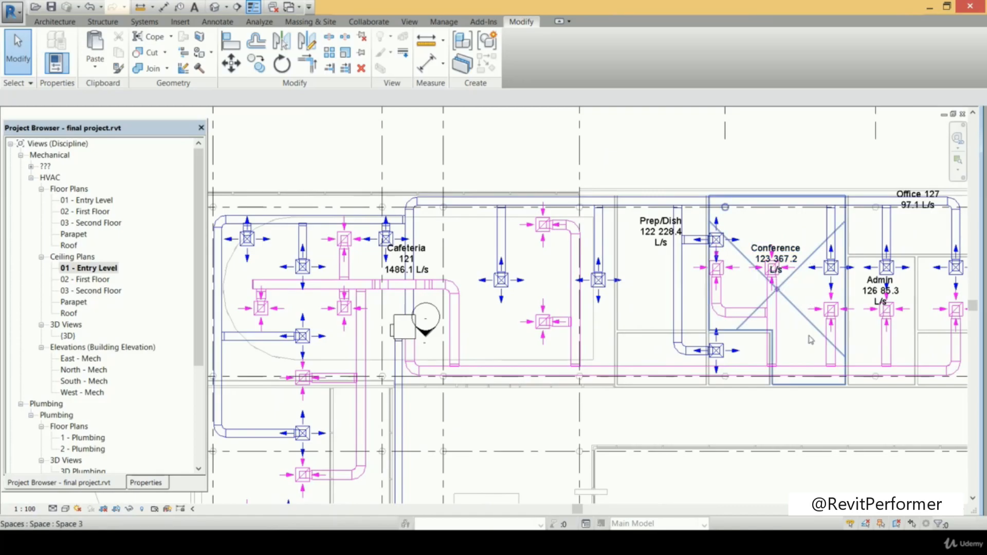
{"action": "middle_click_drag", "start_coordinate": [516, 267], "coordinate": [651, 255]}
{"action": "scroll", "coordinate": [594, 250], "scroll_direction": "up", "scroll_amount": 2}
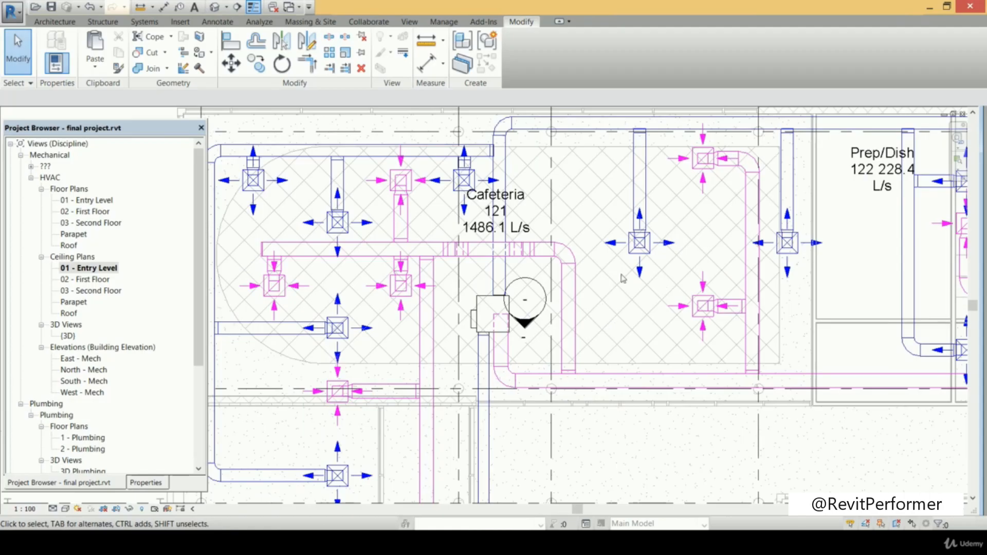
{"action": "scroll", "coordinate": [574, 321], "scroll_direction": "down", "scroll_amount": 1}
{"action": "middle_click_drag", "start_coordinate": [608, 239], "coordinate": [347, 324]}
{"action": "scroll", "coordinate": [575, 322], "scroll_direction": "down", "scroll_amount": 3}
{"action": "scroll", "coordinate": [630, 307], "scroll_direction": "up", "scroll_amount": 2}
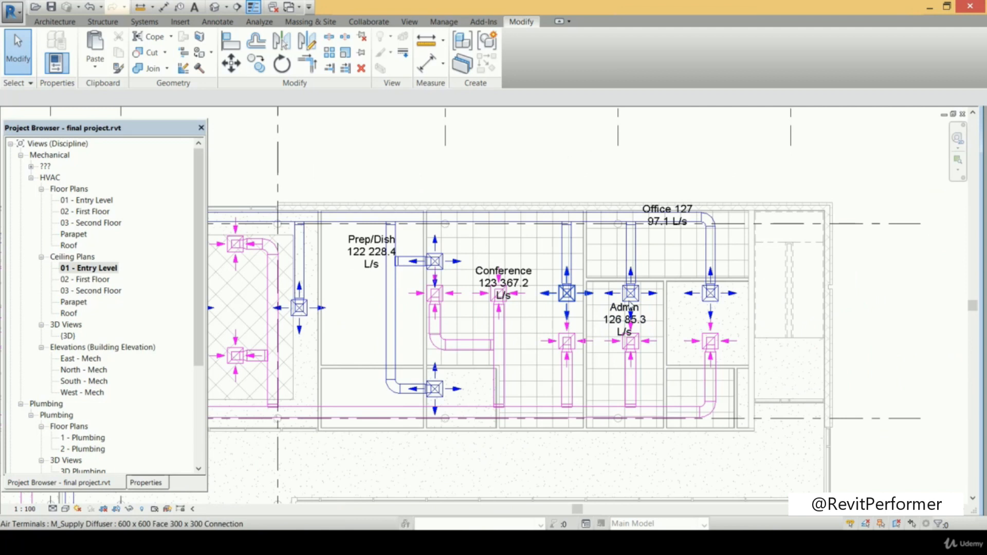
{"action": "scroll", "coordinate": [482, 307], "scroll_direction": "down", "scroll_amount": 3}
{"action": "scroll", "coordinate": [463, 334], "scroll_direction": "down", "scroll_amount": 2}
{"action": "middle_click_drag", "start_coordinate": [463, 334], "coordinate": [700, 330]}
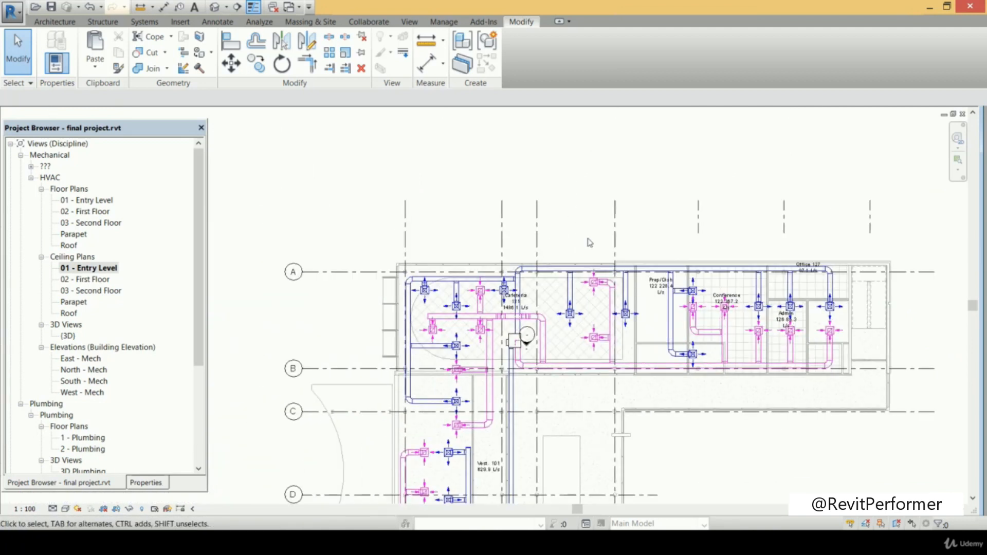
Move the Cafeteria 121 space tag to the north-west corner of the room, clear of the ducts
{"action": "scroll", "coordinate": [589, 242], "scroll_direction": "up", "scroll_amount": 3}
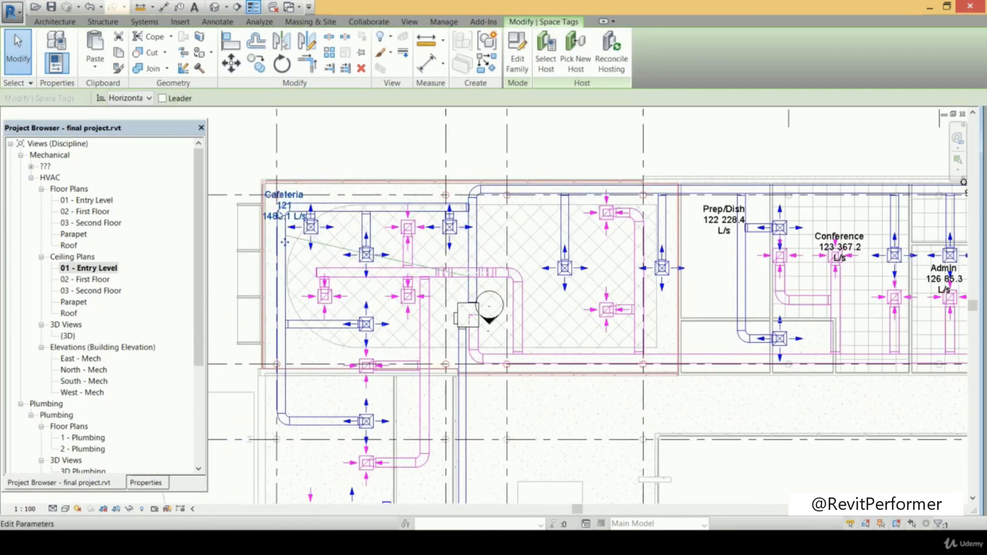
{"action": "scroll", "coordinate": [291, 216], "scroll_direction": "up", "scroll_amount": 2}
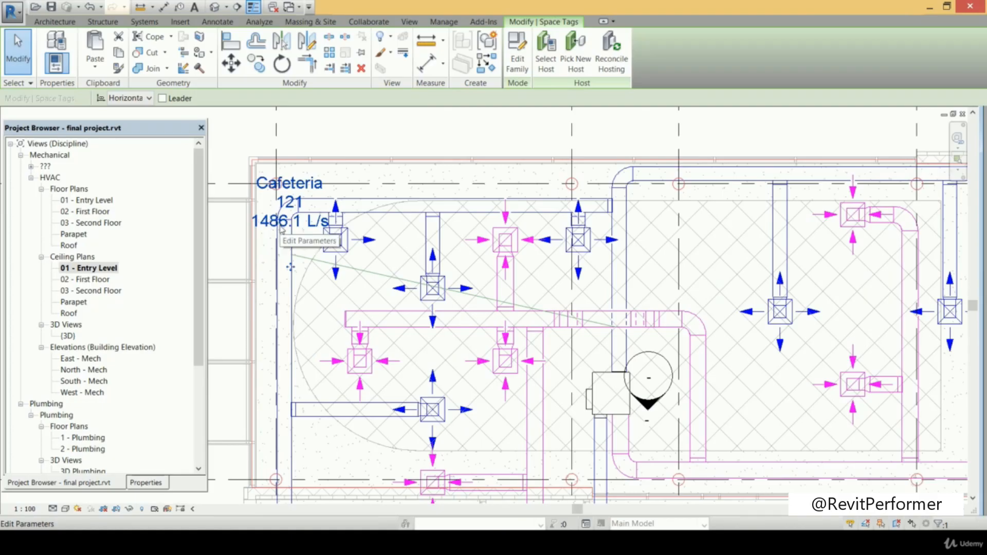
{"action": "left_click", "coordinate": [458, 347]}
{"action": "scroll", "coordinate": [637, 283], "scroll_direction": "down", "scroll_amount": 2}
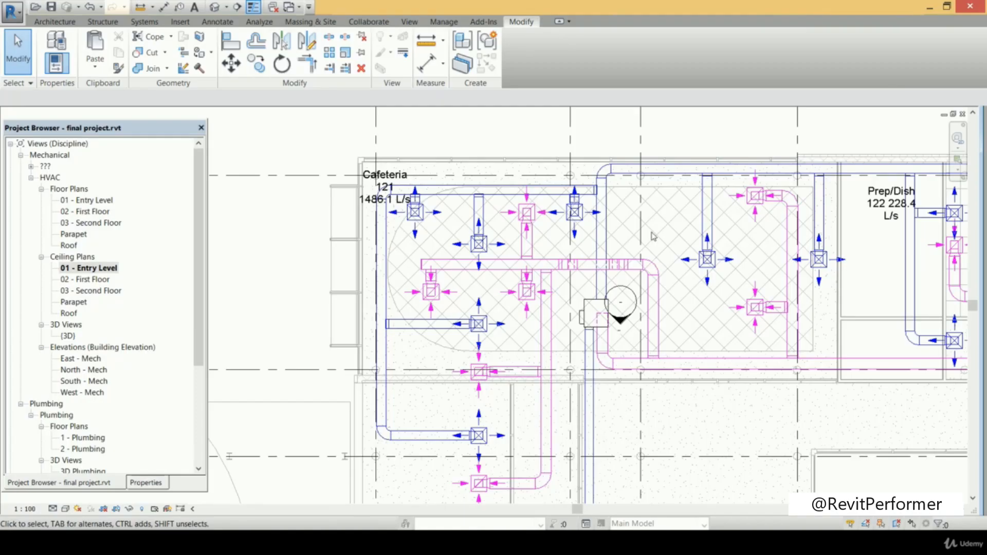
Delete the supply branch duct feeding the inner diffuser in the eastern half of the Cafeteria, keeping the diffuser
{"action": "middle_click_drag", "start_coordinate": [629, 248], "coordinate": [541, 283]}
{"action": "scroll", "coordinate": [599, 159], "scroll_direction": "up", "scroll_amount": 2}
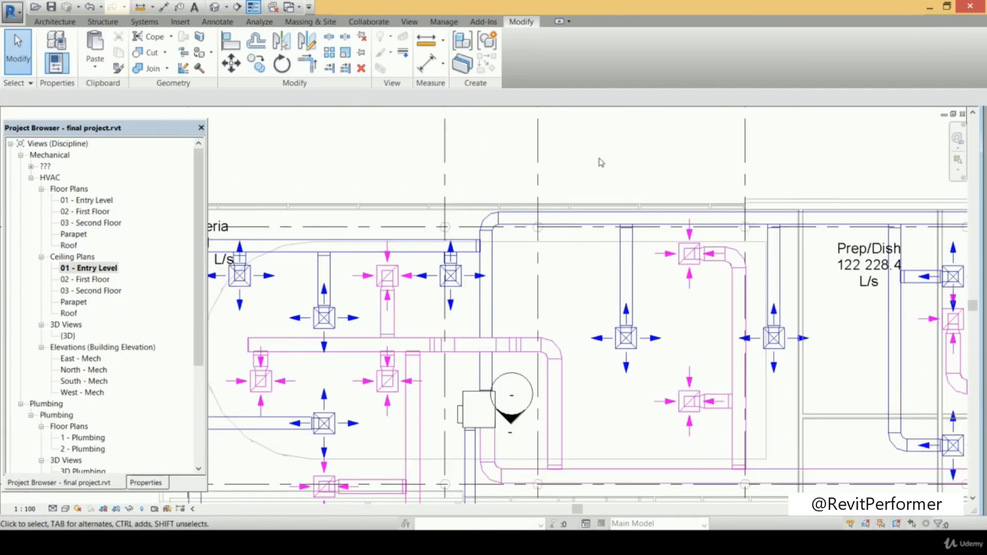
{"action": "middle_click_drag", "start_coordinate": [599, 154], "coordinate": [580, 149]}
{"action": "mouse_move", "coordinate": [580, 150]}
{"action": "left_mouse_down"}
{"action": "mouse_move", "coordinate": [638, 226]}
{"action": "mouse_move", "coordinate": [664, 344]}
{"action": "left_mouse_up"}
{"action": "key", "text": "Escape"}
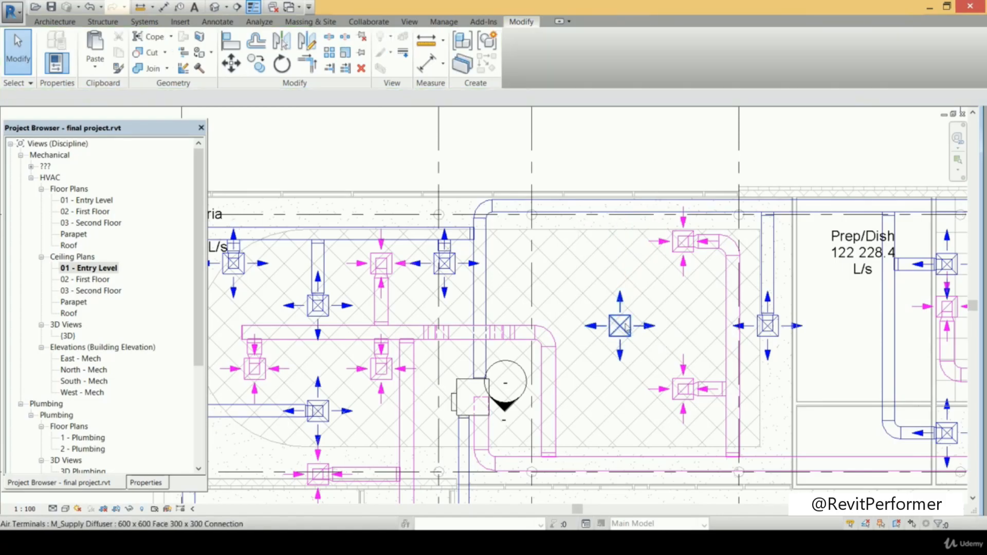
Align the disconnected Cafeteria supply diffuser with the diagonal ceiling grid lines in both directions
{"action": "left_click", "coordinate": [630, 329]}
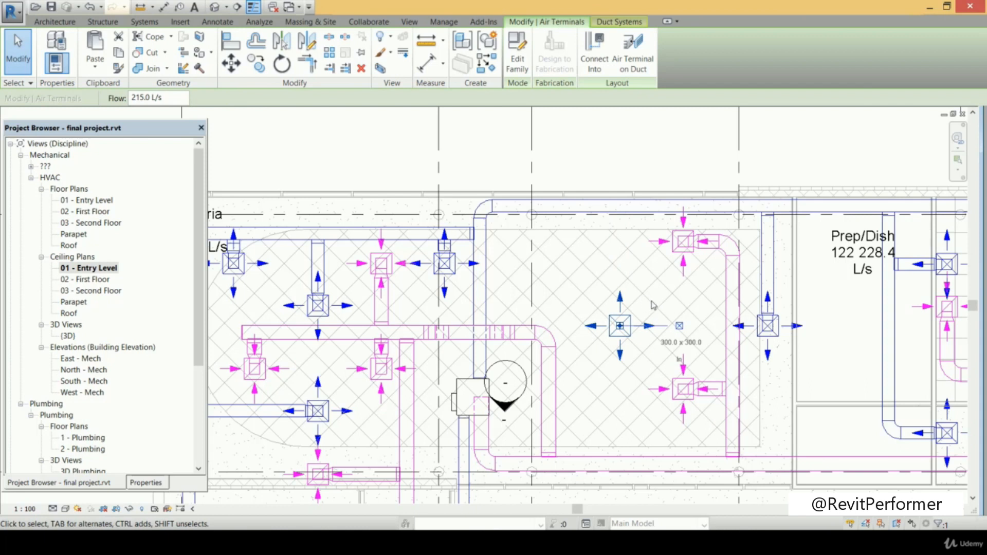
{"action": "left_click", "coordinate": [231, 41]}
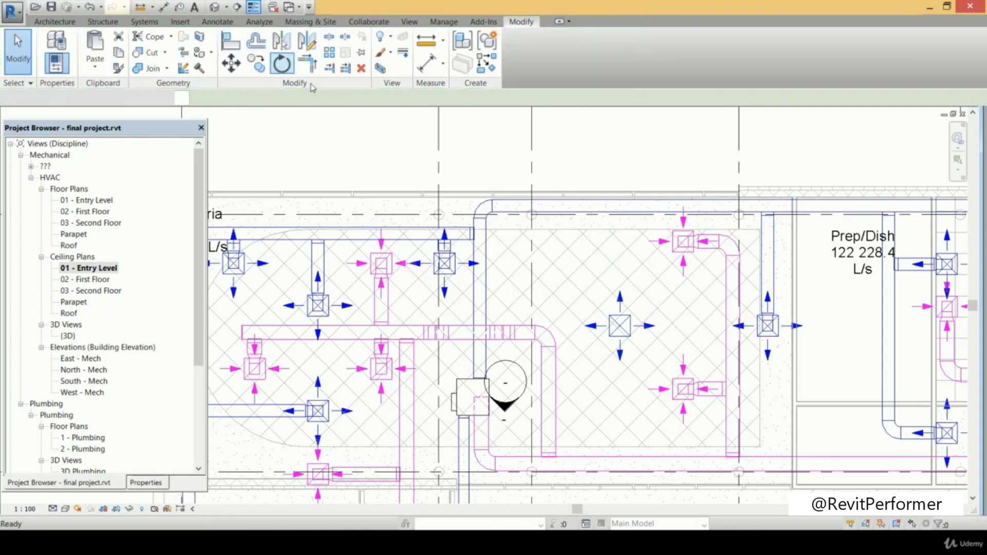
{"action": "left_click", "coordinate": [668, 321]}
{"action": "left_click", "coordinate": [667, 330]}
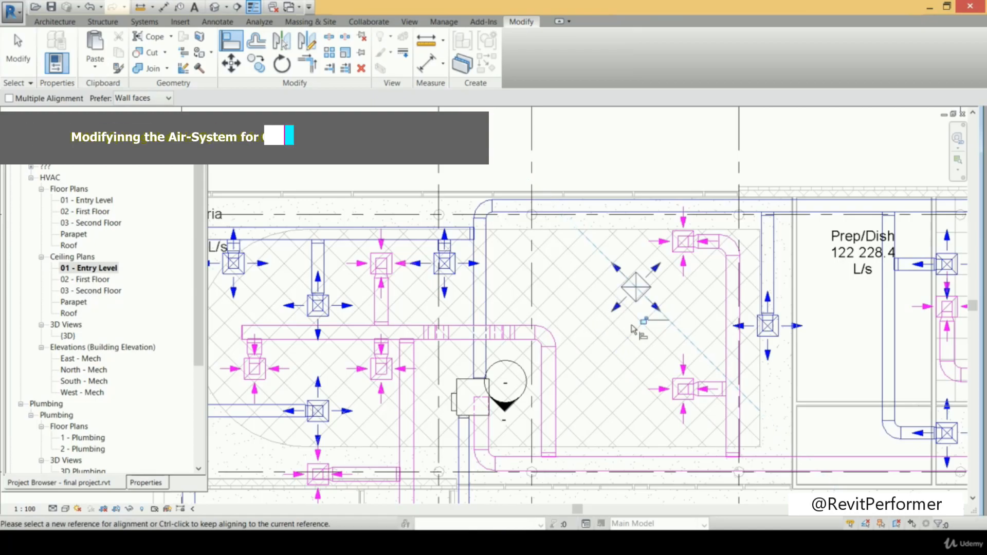
{"action": "left_click", "coordinate": [635, 316]}
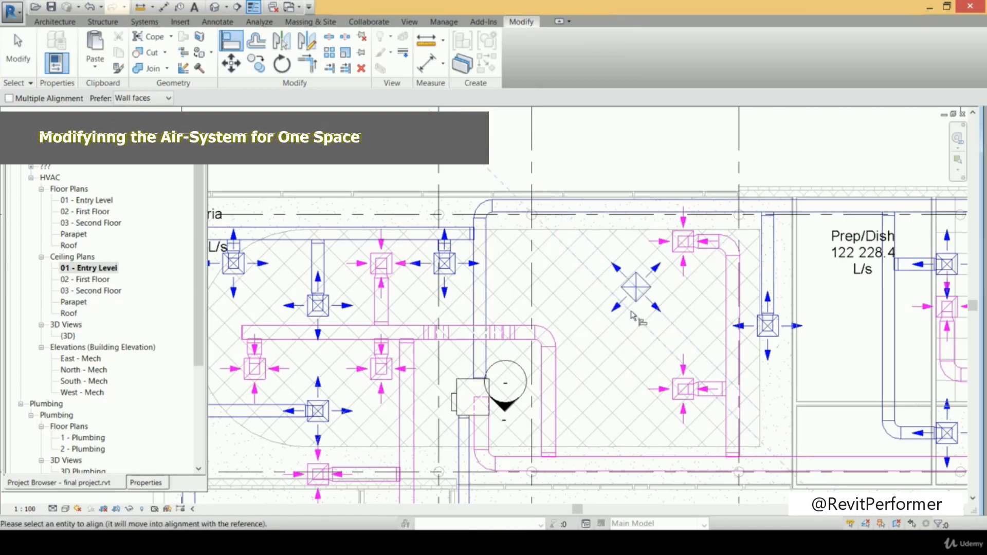
{"action": "left_click", "coordinate": [631, 295]}
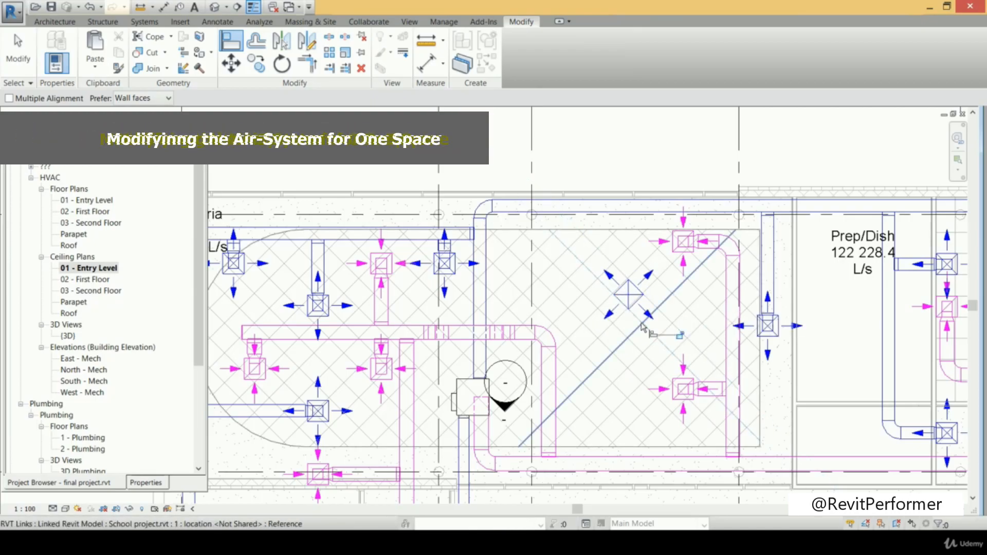
{"action": "left_click", "coordinate": [642, 324]}
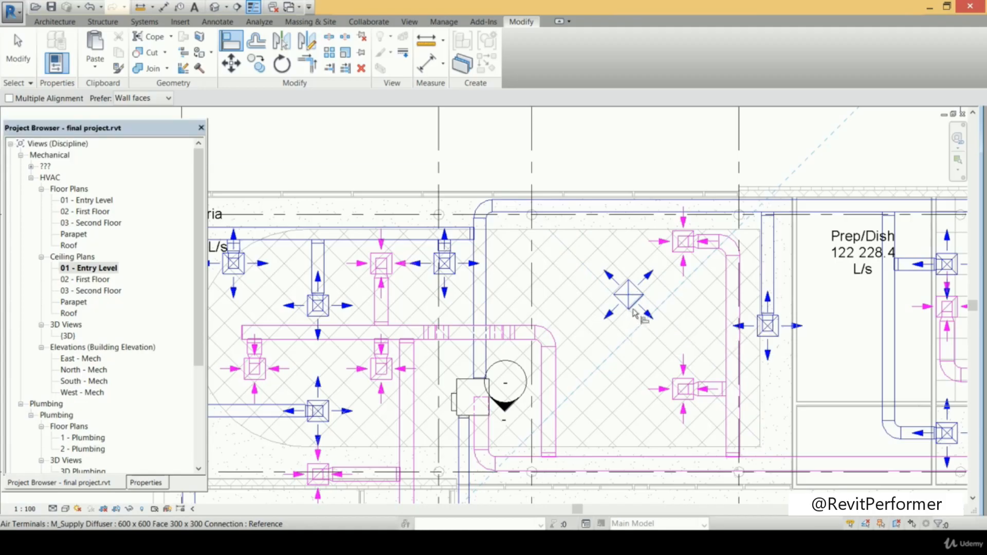
{"action": "left_click", "coordinate": [633, 308]}
{"action": "scroll", "coordinate": [660, 295], "scroll_direction": "up", "scroll_amount": 1}
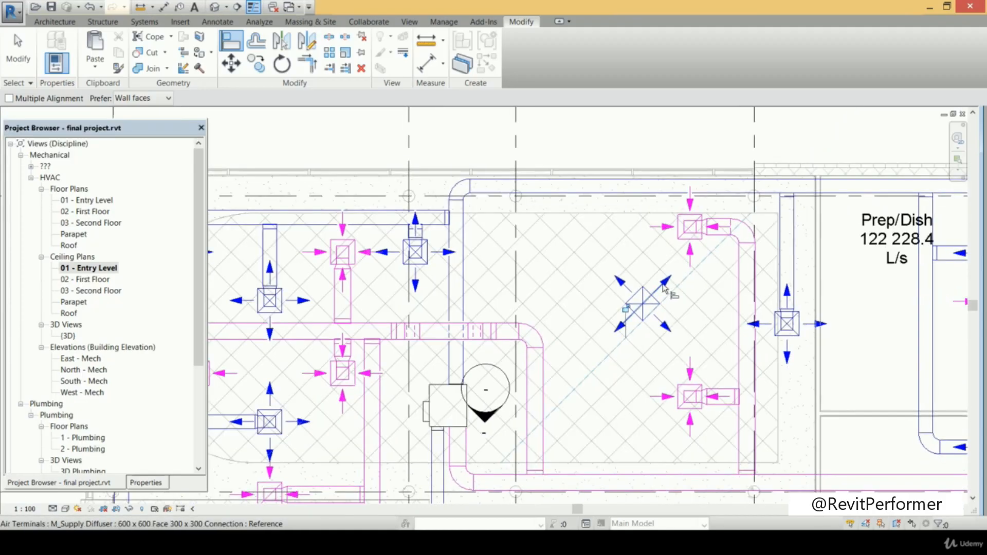
{"action": "key", "text": "Escape"}
{"action": "key", "text": "Escape"}
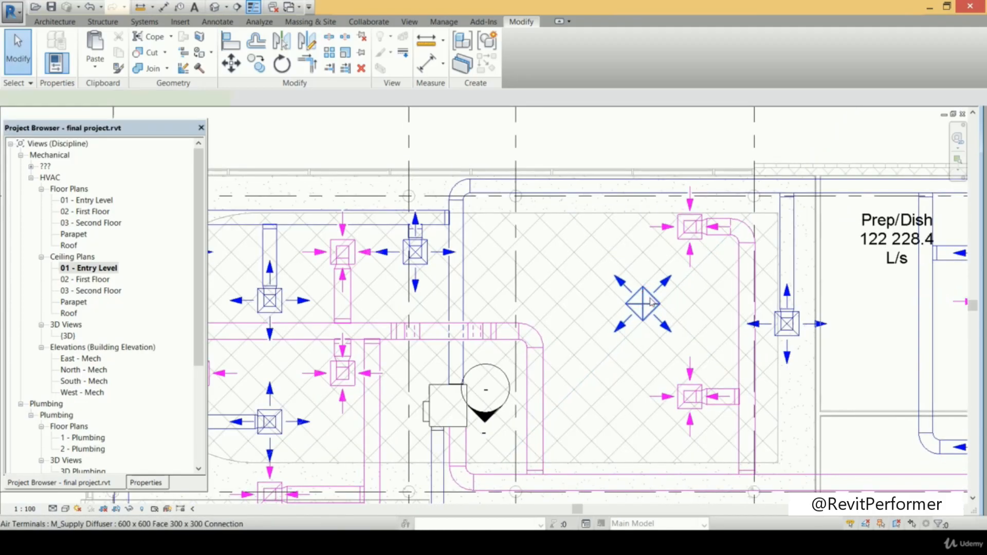
Copy the aligned supply diffuser in the Cafeteria's eastern half to a ceiling grid intersection south-west of it
{"action": "left_click", "coordinate": [653, 303]}
{"action": "key", "text": "c"}
{"action": "key", "text": "o"}
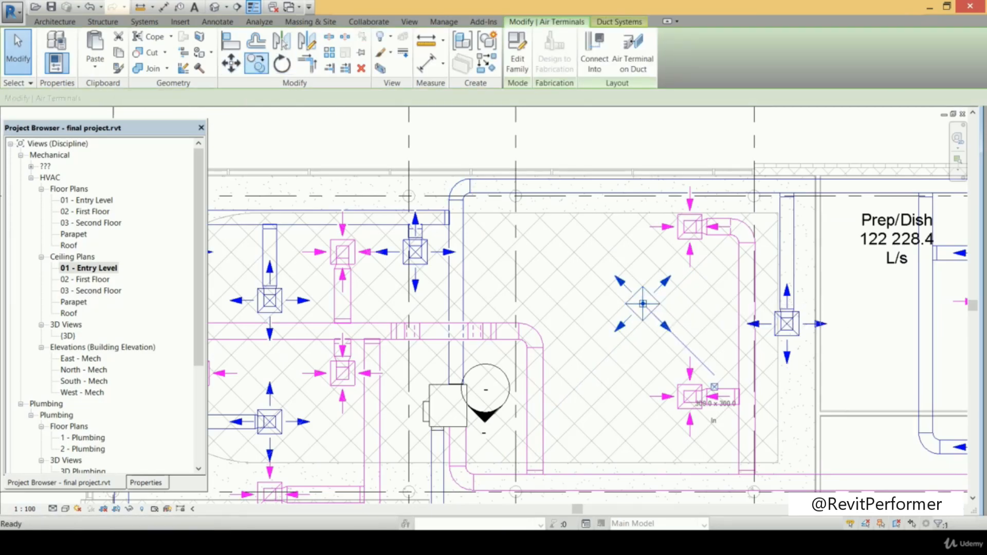
{"action": "left_click", "coordinate": [647, 296]}
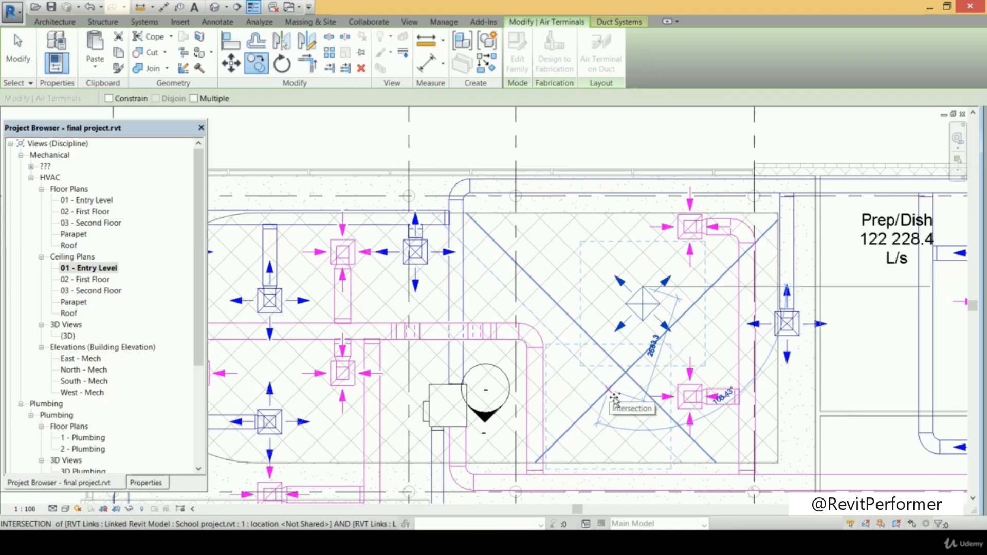
{"action": "left_click", "coordinate": [614, 401]}
{"action": "scroll", "coordinate": [617, 391], "scroll_direction": "down", "scroll_amount": 2}
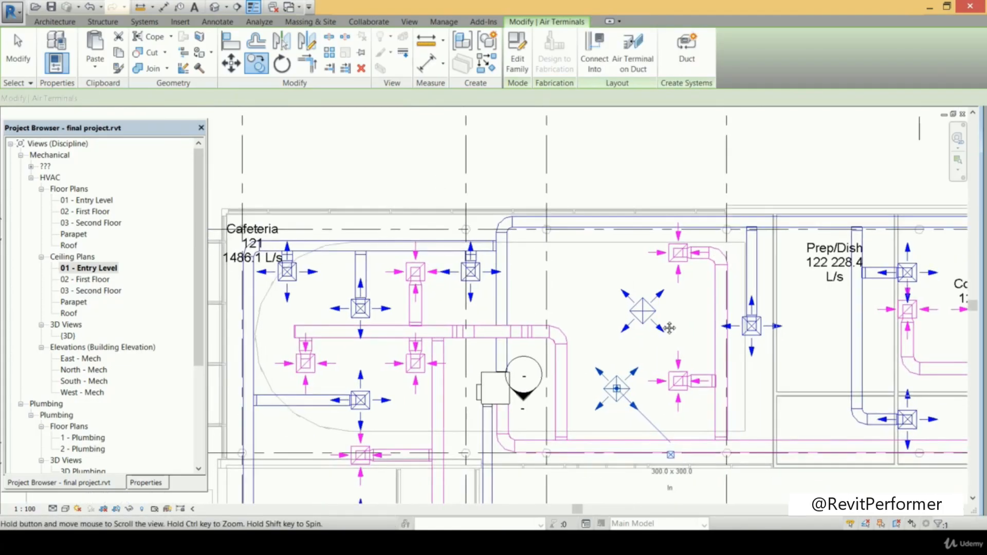
{"action": "middle_click_drag", "start_coordinate": [651, 339], "coordinate": [677, 304]}
{"action": "key", "text": "Escape"}
Delete the western Cafeteria's return duct run with its branches, the two southern return terminals and the southern supply branch duct
{"action": "middle_click_drag", "start_coordinate": [501, 276], "coordinate": [548, 266]}
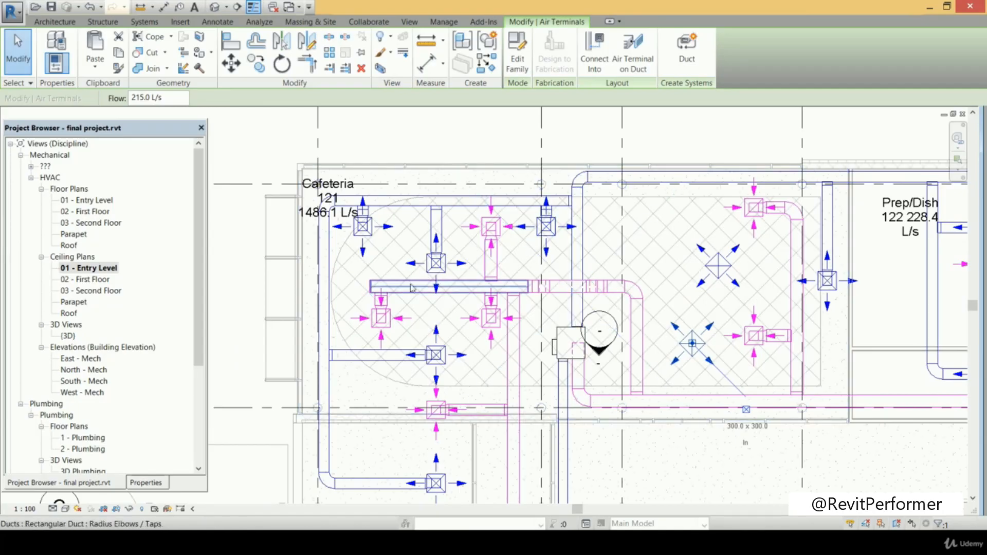
{"action": "left_click", "coordinate": [250, 240]}
{"action": "left_click_drag", "start_coordinate": [249, 239], "coordinate": [655, 321]}
{"action": "key", "text": "Delete"}
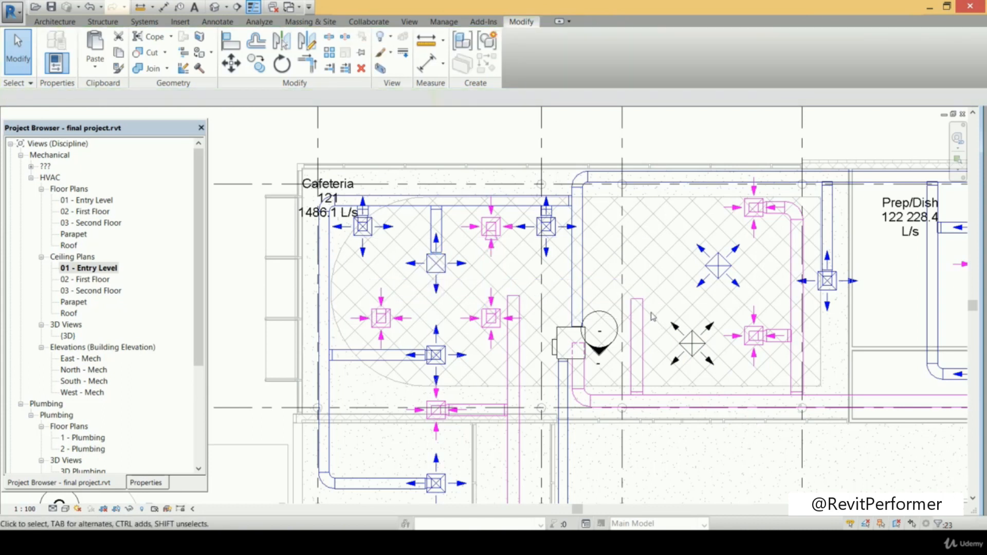
{"action": "left_click_drag", "start_coordinate": [234, 240], "coordinate": [560, 383]}
{"action": "key", "text": "Delete"}
Delete the western half's two inner supply diffusers, the leftover northern supply branch duct and the remaining northern return terminal
{"action": "left_click", "coordinate": [447, 354]}
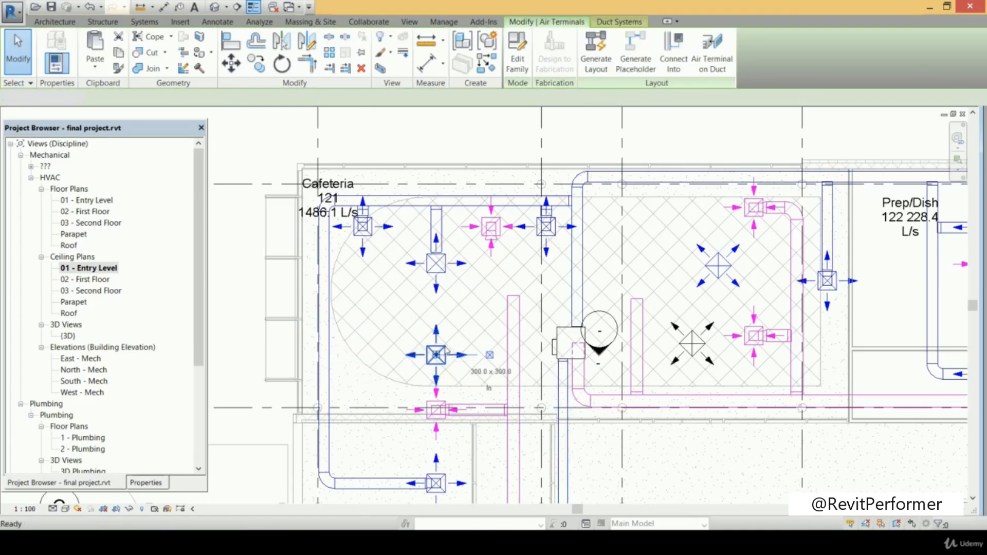
{"action": "key", "text": "Delete"}
{"action": "left_click", "coordinate": [441, 278]}
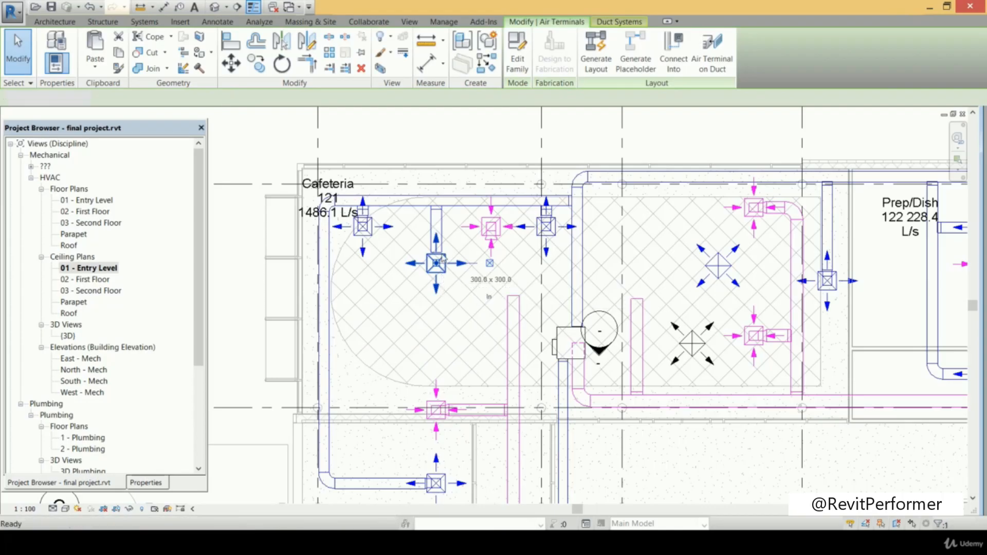
{"action": "key", "text": "Delete"}
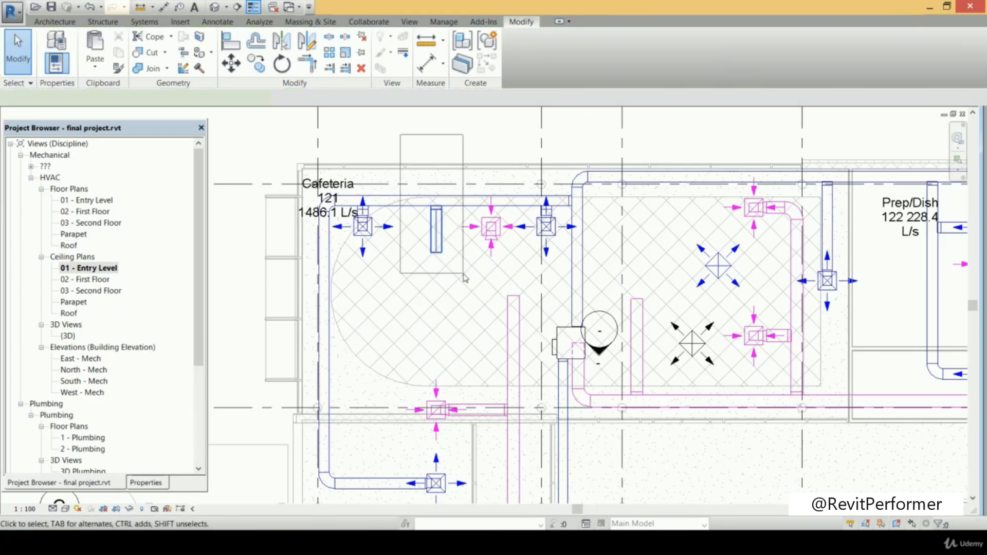
{"action": "left_click_drag", "start_coordinate": [464, 278], "coordinate": [464, 277]}
{"action": "key", "text": "Delete"}
{"action": "left_click_drag", "start_coordinate": [446, 133], "coordinate": [578, 272]}
{"action": "key", "text": "Delete"}
Delete the two supply diffusers along the western half's northern supply duct, together with the leftover branch connection
{"action": "left_click", "coordinate": [549, 233]}
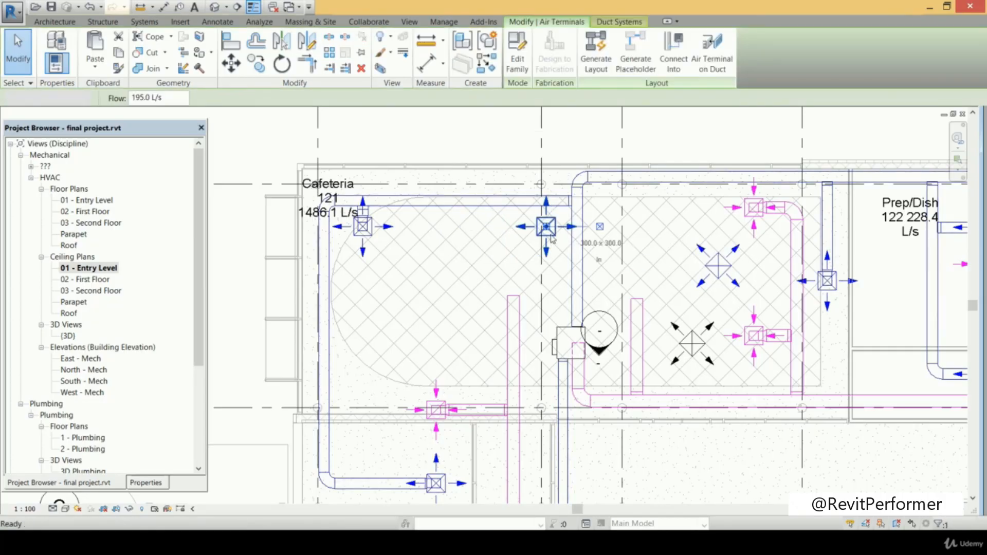
{"action": "key", "text": "Delete"}
{"action": "left_click", "coordinate": [363, 227]}
{"action": "key", "text": "Delete"}
{"action": "key", "text": "Delete"}
{"action": "left_click_drag", "start_coordinate": [340, 137], "coordinate": [399, 256]}
{"action": "key", "text": "Delete"}
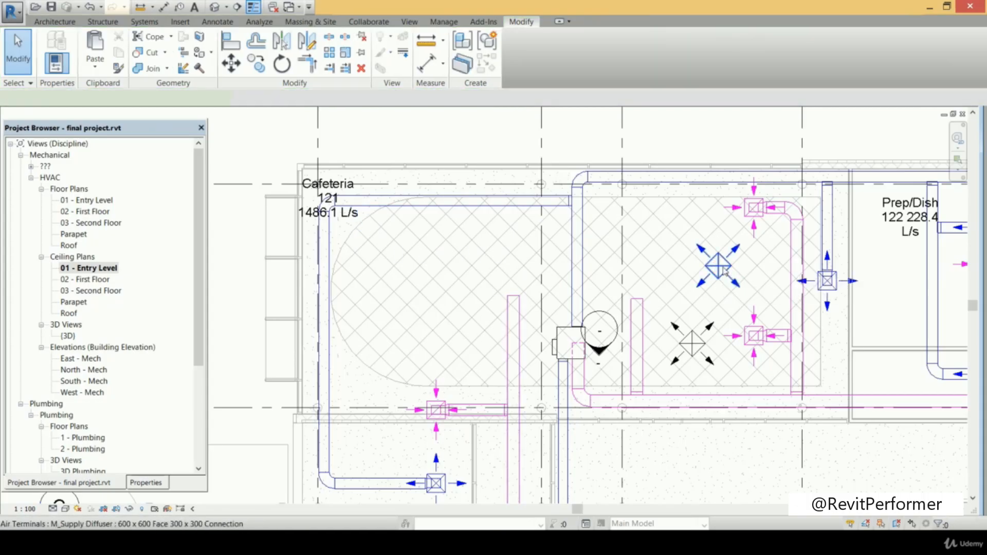
Copy the grid-aligned supply diffuser into the Cafeteria's western half, and copy that one about 4243 mm further west
{"action": "left_click_drag", "start_coordinate": [730, 273], "coordinate": [771, 329]}
{"action": "left_click", "coordinate": [256, 65]}
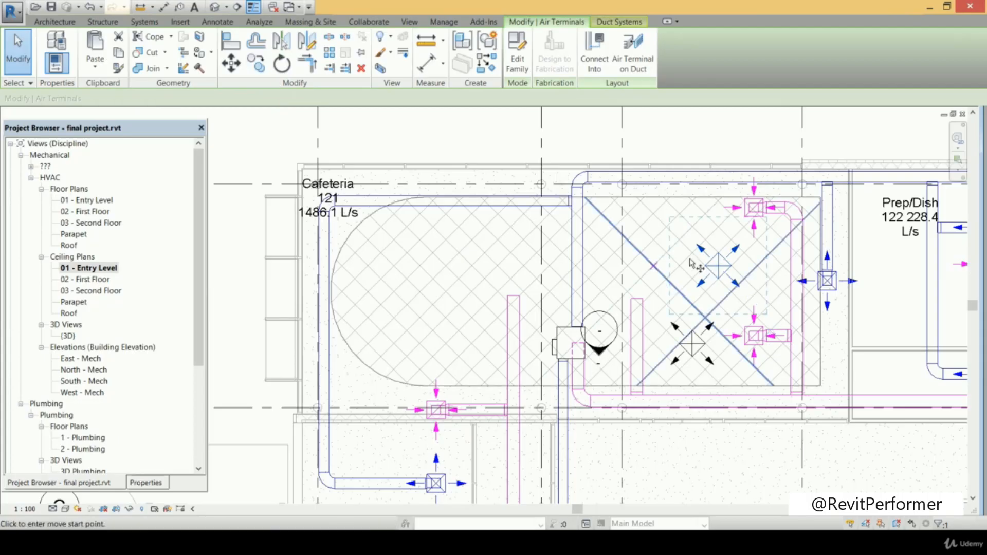
{"action": "left_click", "coordinate": [719, 255]}
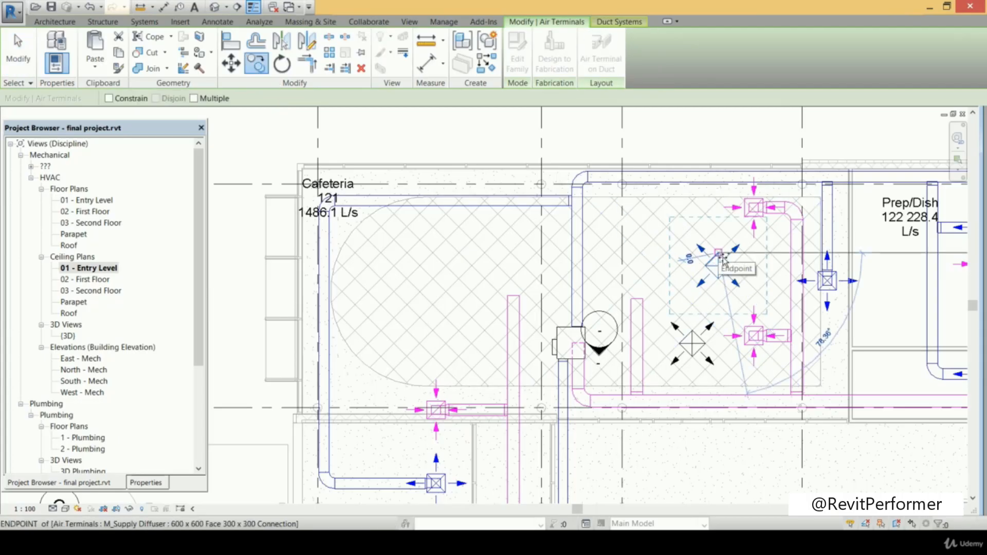
{"action": "left_click", "coordinate": [523, 240]}
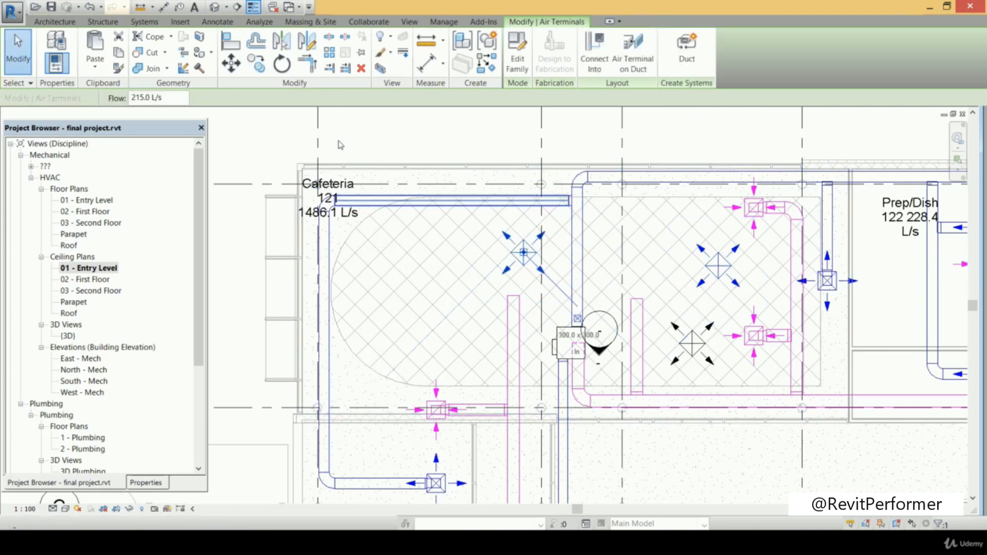
{"action": "left_click", "coordinate": [267, 68]}
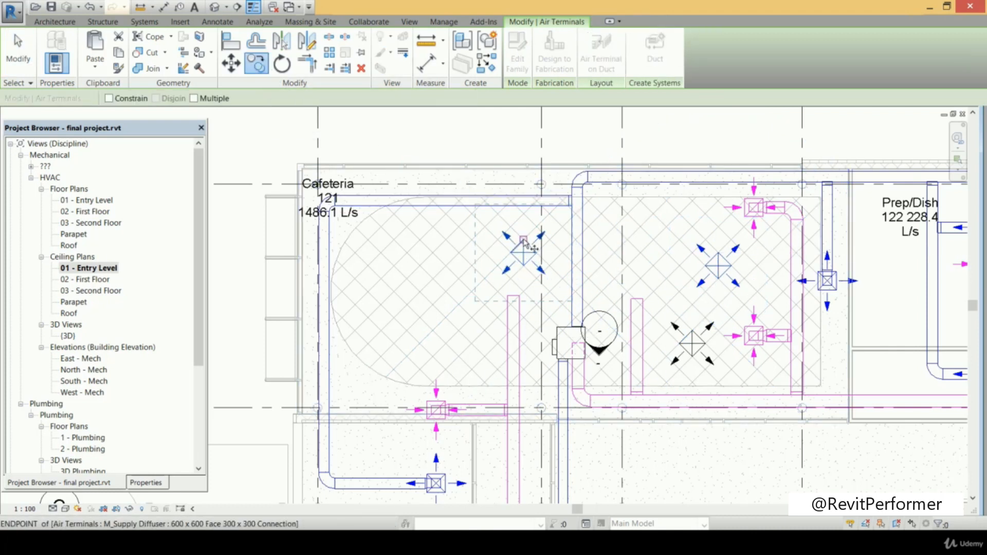
{"action": "left_click", "coordinate": [524, 241]}
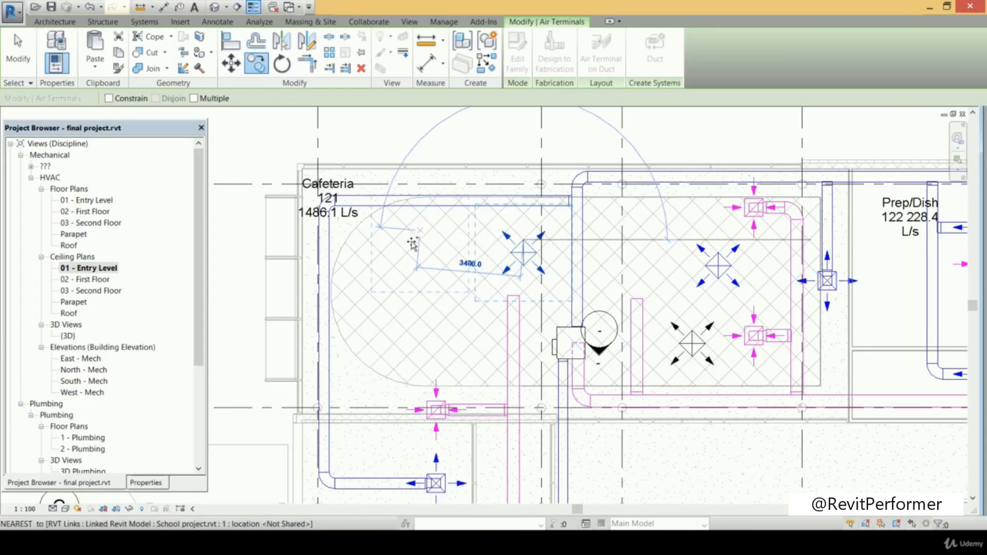
{"action": "left_click", "coordinate": [394, 240]}
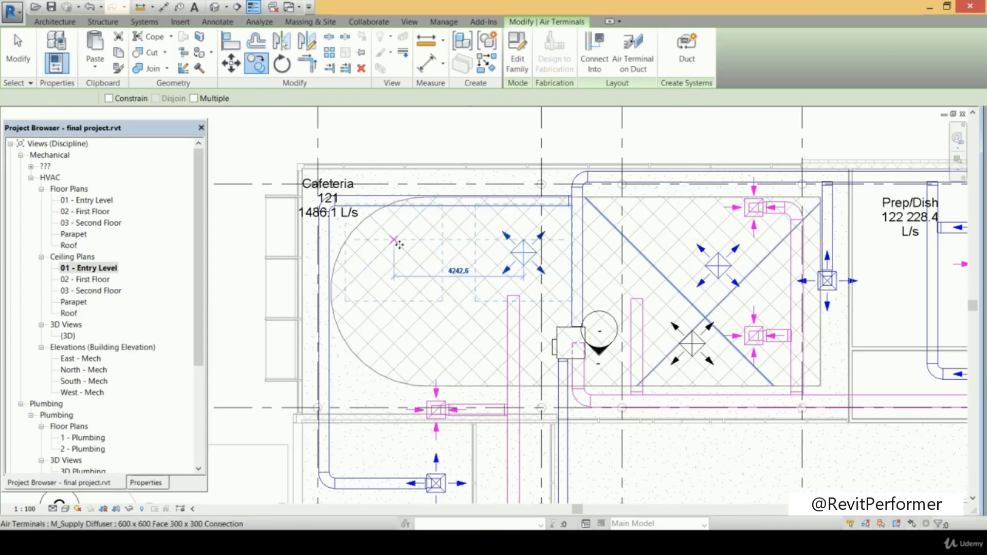
Copy the north-western supply diffuser twice in a stepped row towards the south-east, onto matching ceiling grid intersections
{"action": "left_click", "coordinate": [258, 70]}
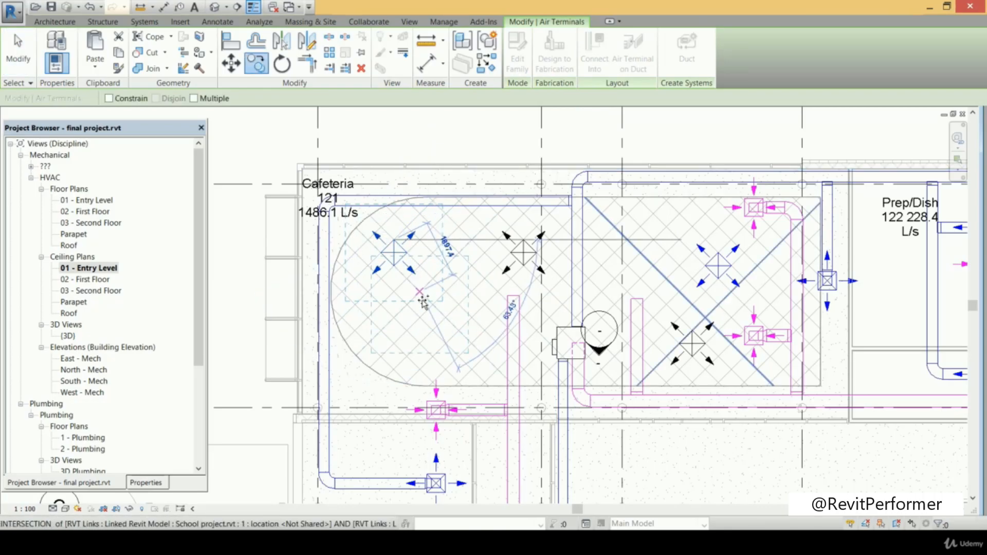
{"action": "left_click", "coordinate": [423, 302]}
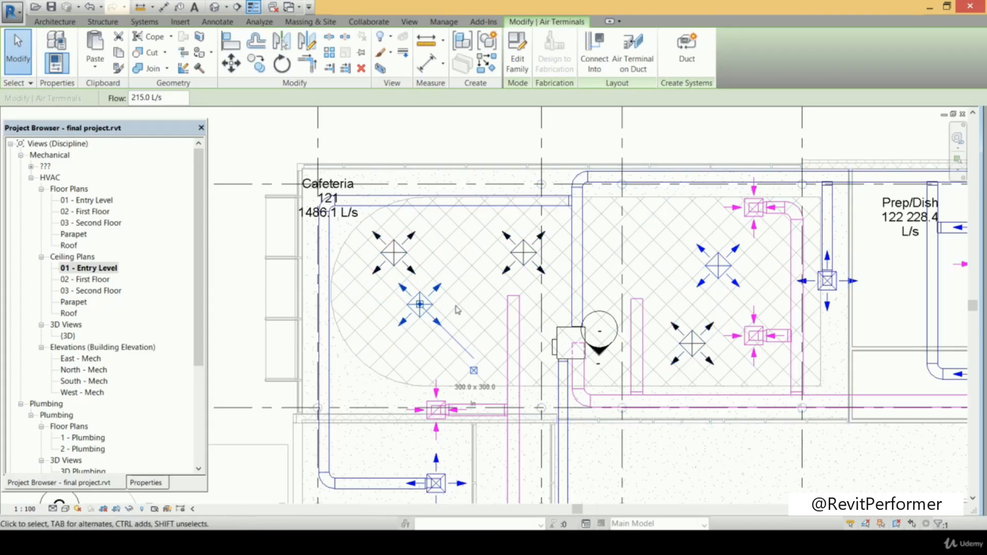
{"action": "left_click", "coordinate": [256, 63]}
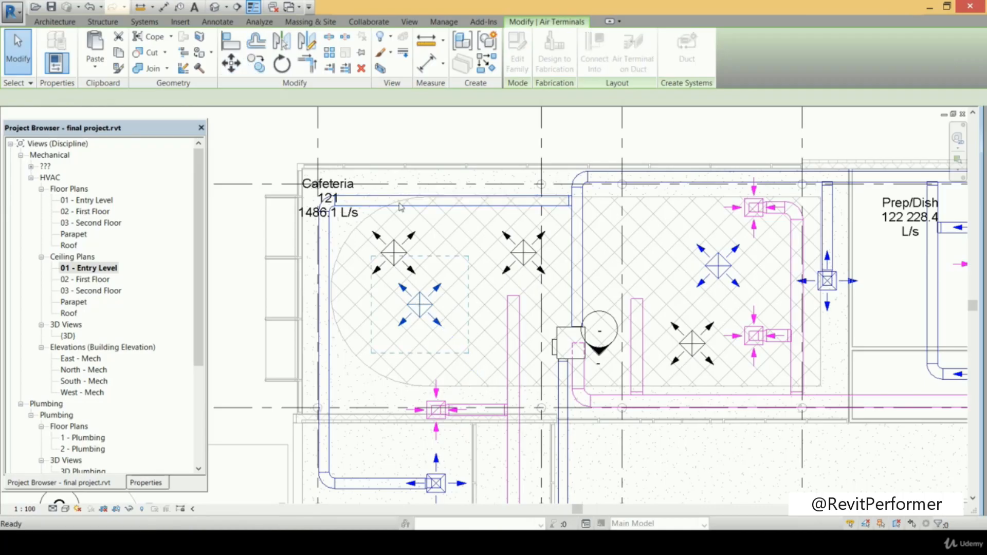
{"action": "left_click", "coordinate": [425, 301]}
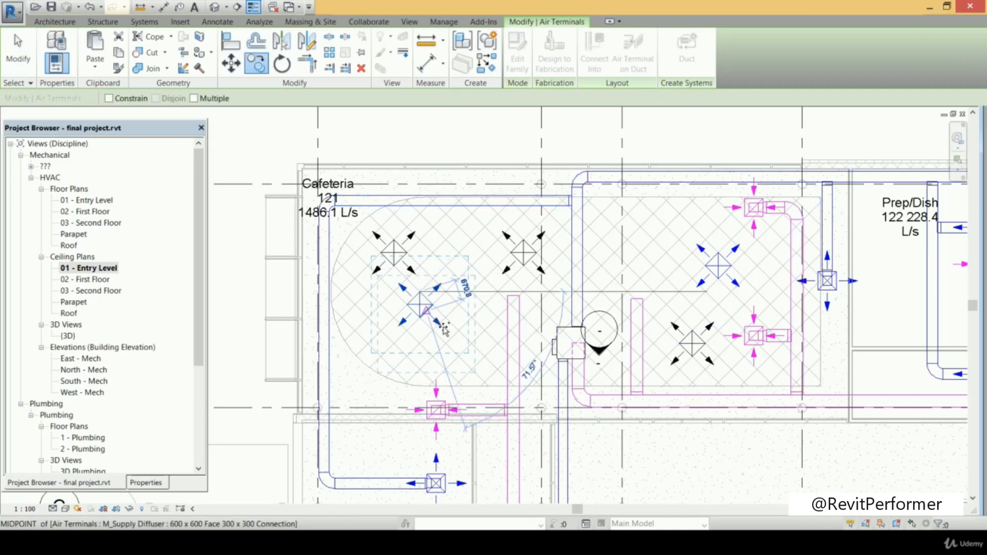
{"action": "left_click", "coordinate": [445, 347]}
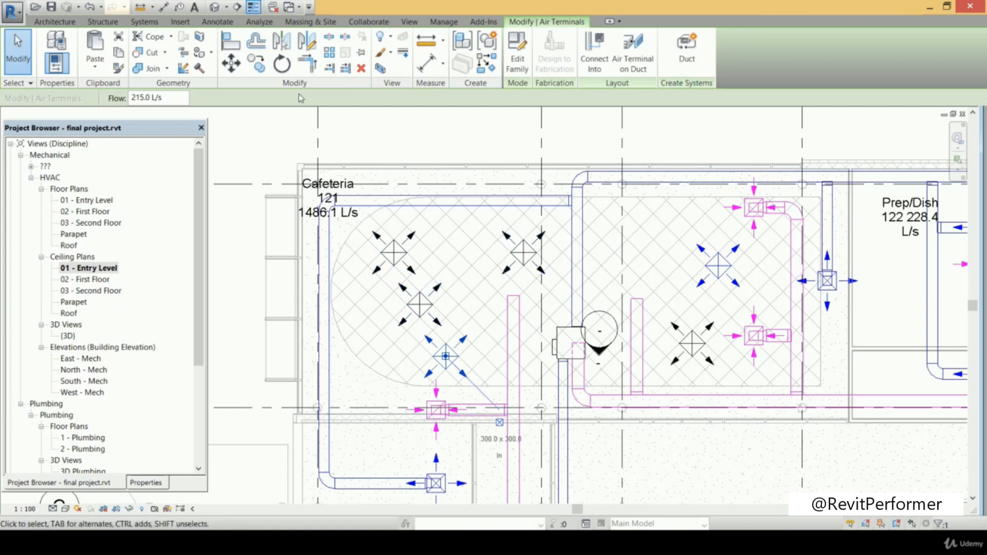
Draw a 400 x 350 rectangular supply duct at 3150 mm offset from the northern main, bending 45° into the eastern half's northern diffuser
{"action": "left_click", "coordinate": [145, 22]}
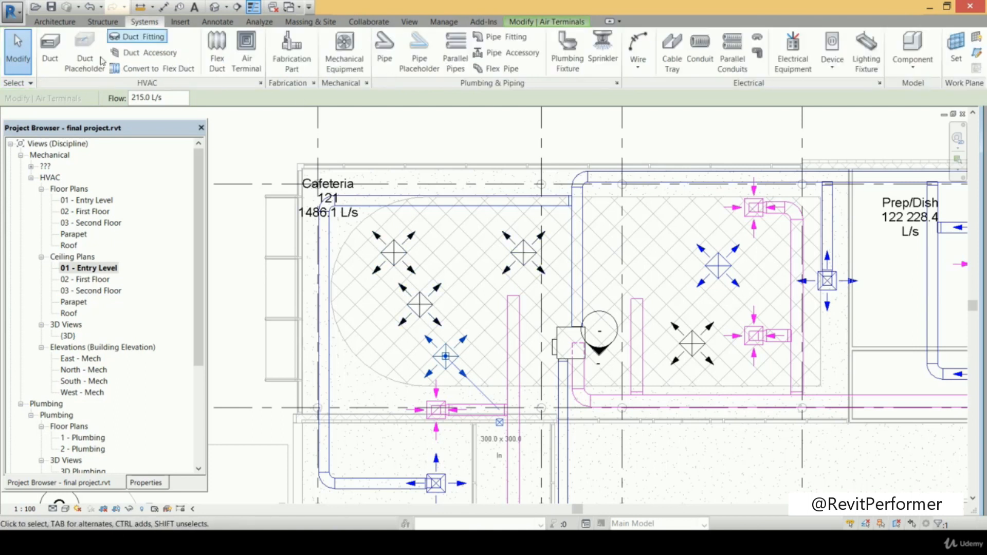
{"action": "left_click", "coordinate": [50, 49]}
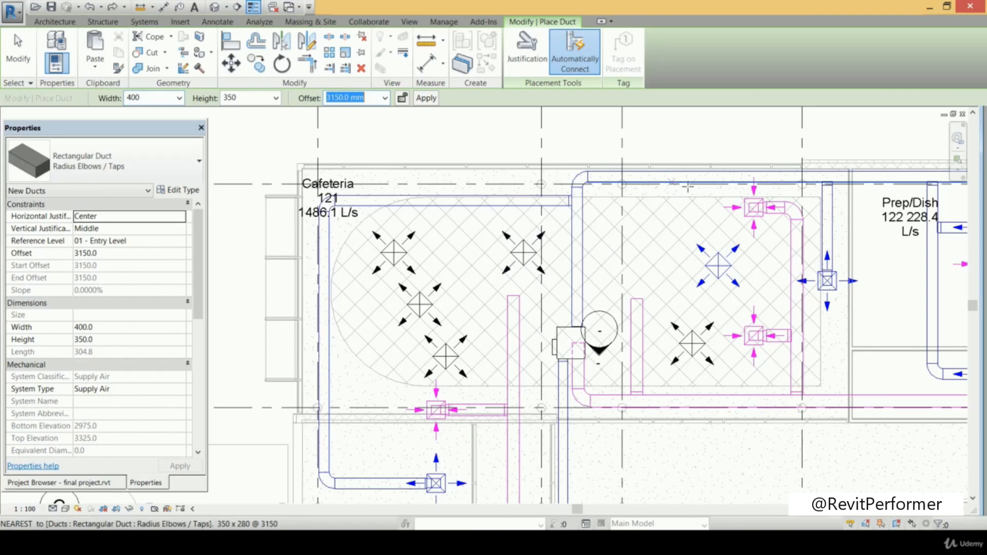
{"action": "left_click", "coordinate": [690, 181]}
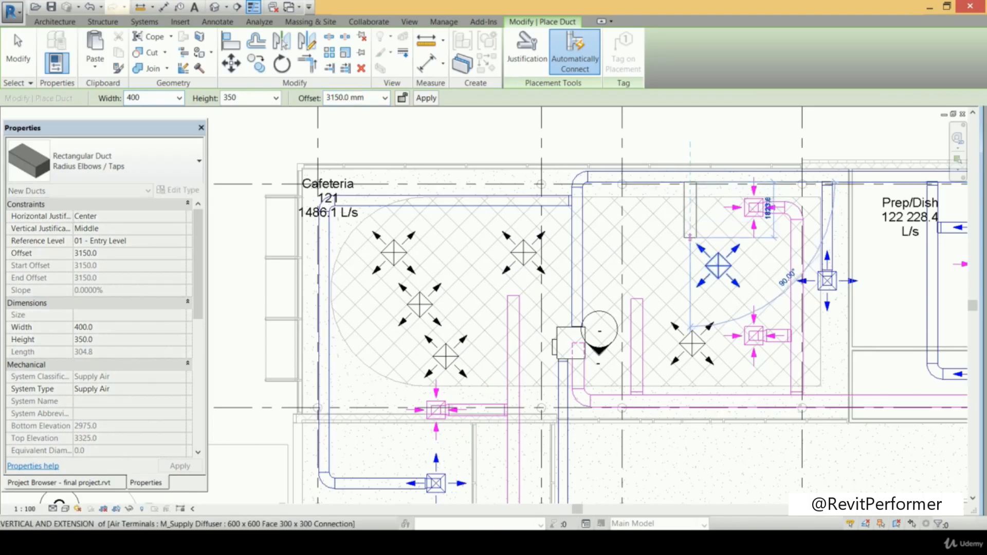
{"action": "left_click", "coordinate": [690, 236]}
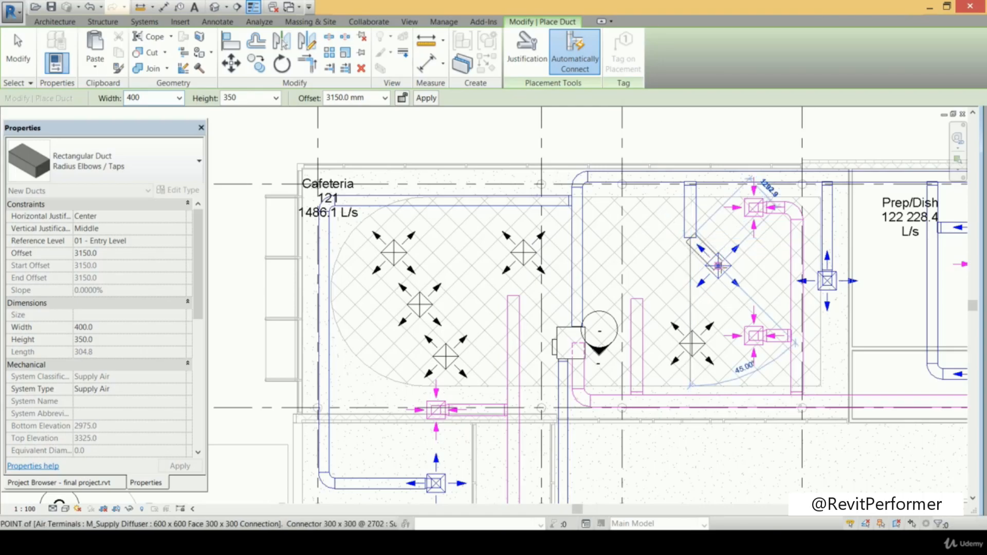
{"action": "left_click", "coordinate": [723, 269]}
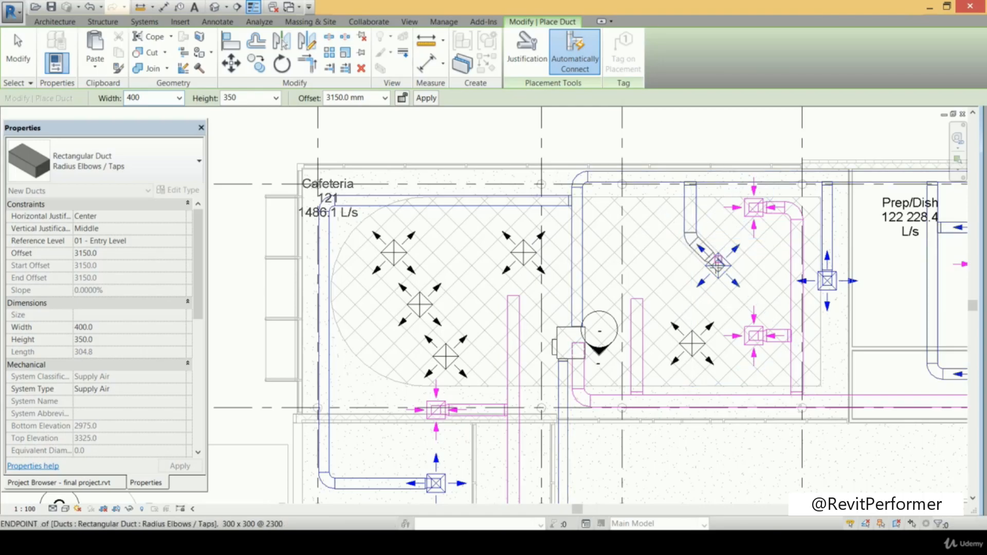
Draw a second supply branch from the northern main with a 45° bend to the eastern half's southern diffuser, and delete the stray return duct beside it
{"action": "left_click", "coordinate": [651, 185]}
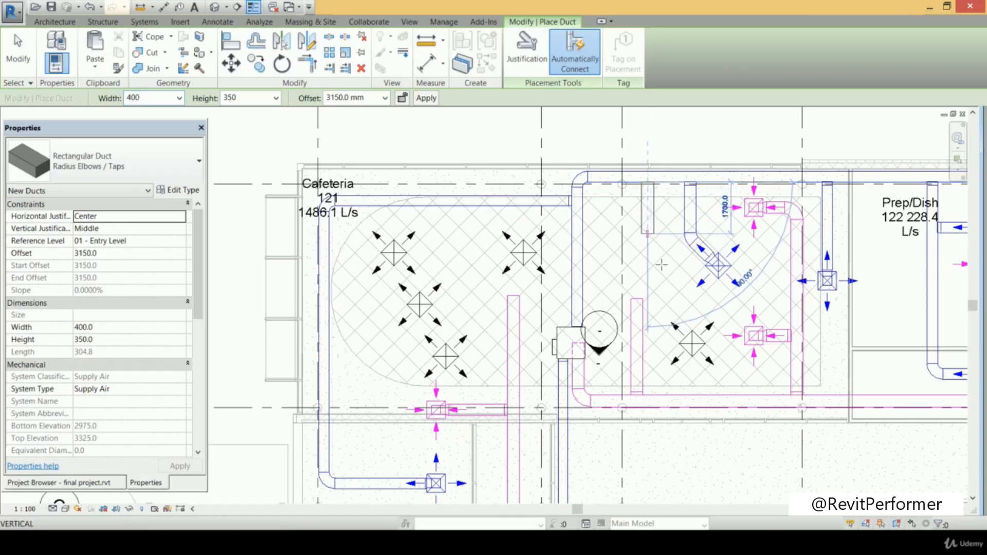
{"action": "left_click", "coordinate": [653, 305]}
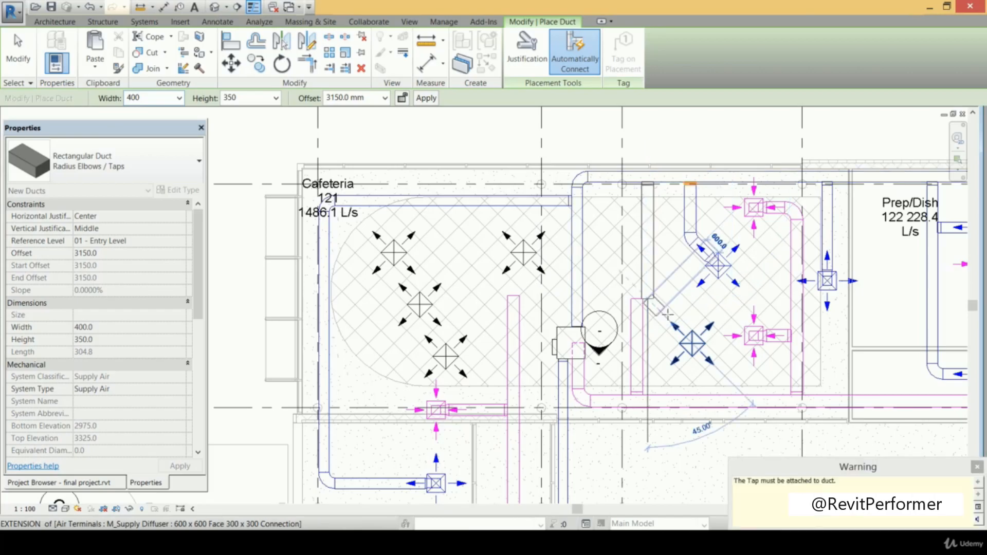
{"action": "left_click", "coordinate": [700, 348]}
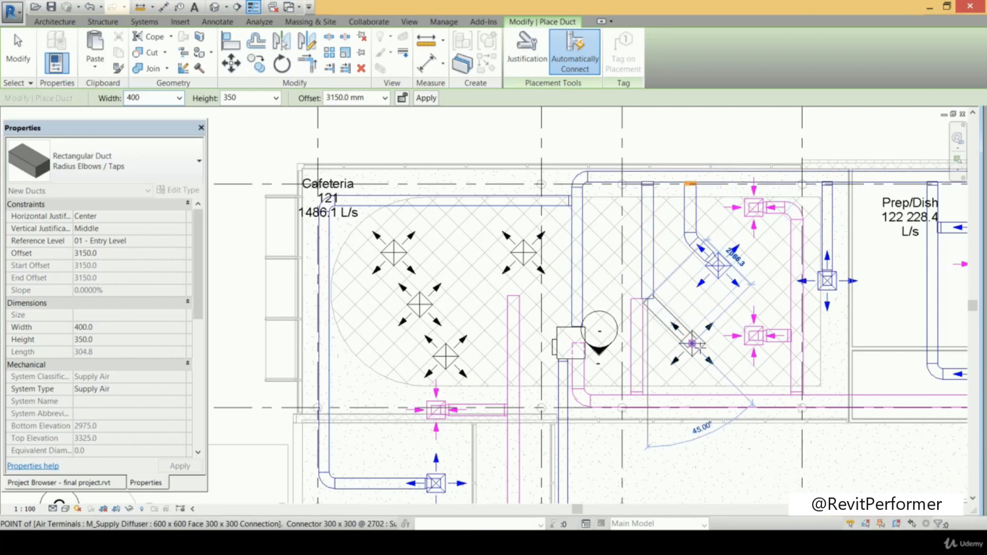
{"action": "key", "text": "Escape"}
{"action": "key", "text": "Escape"}
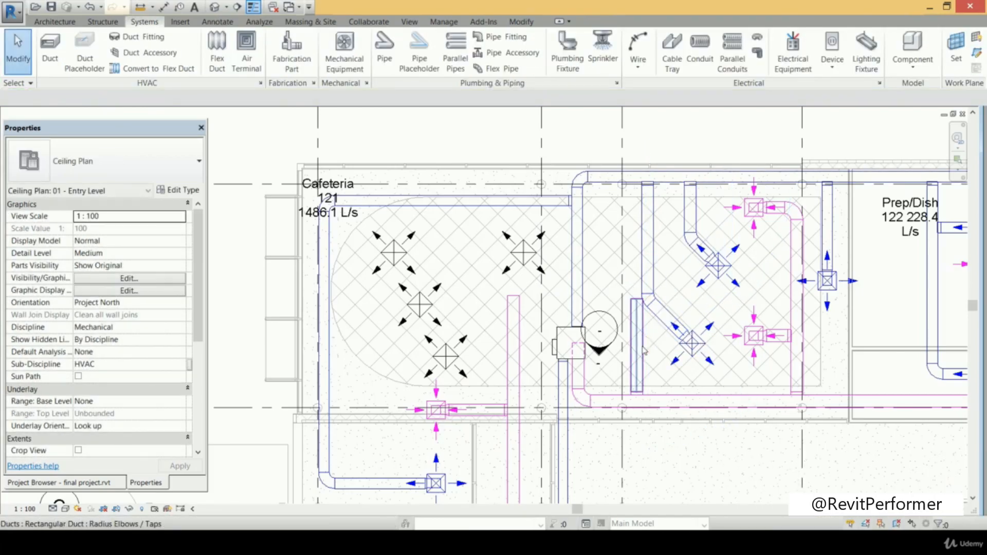
{"action": "left_click", "coordinate": [641, 350]}
{"action": "key", "text": "Delete"}
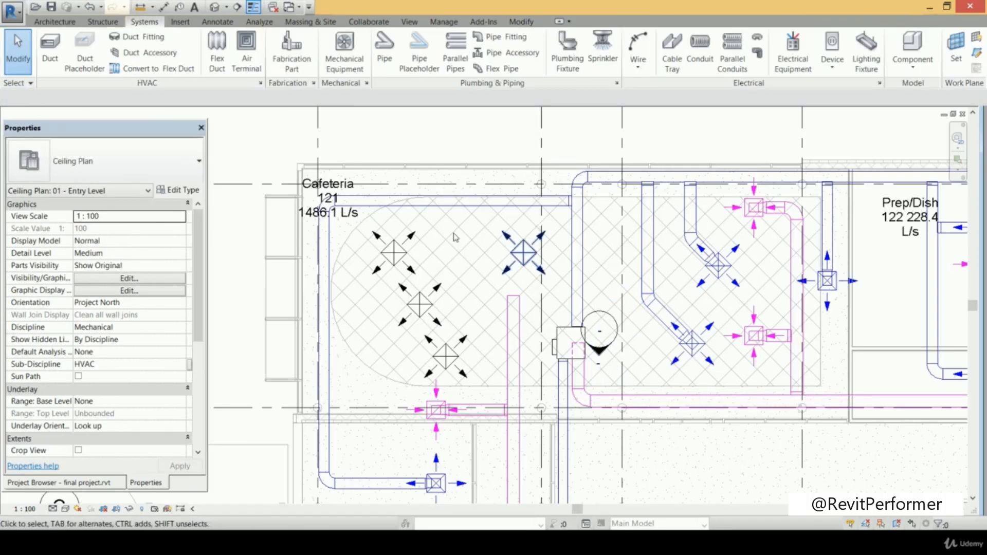
Draw a 400 x 350 supply branch duct from the western half's northern main diagonally to its north-eastern diffuser
{"action": "left_click", "coordinate": [61, 58]}
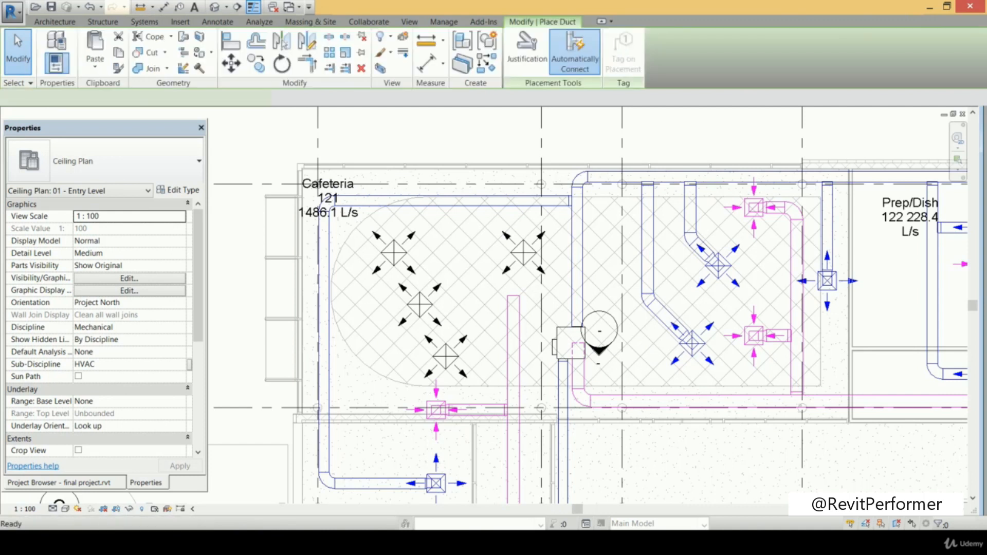
{"action": "left_click", "coordinate": [487, 212]}
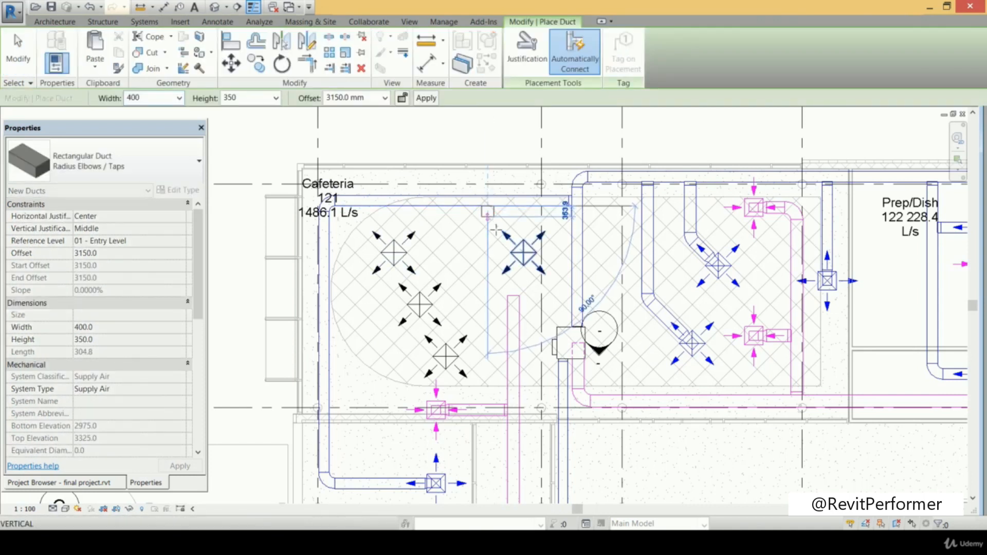
{"action": "left_click", "coordinate": [523, 252]}
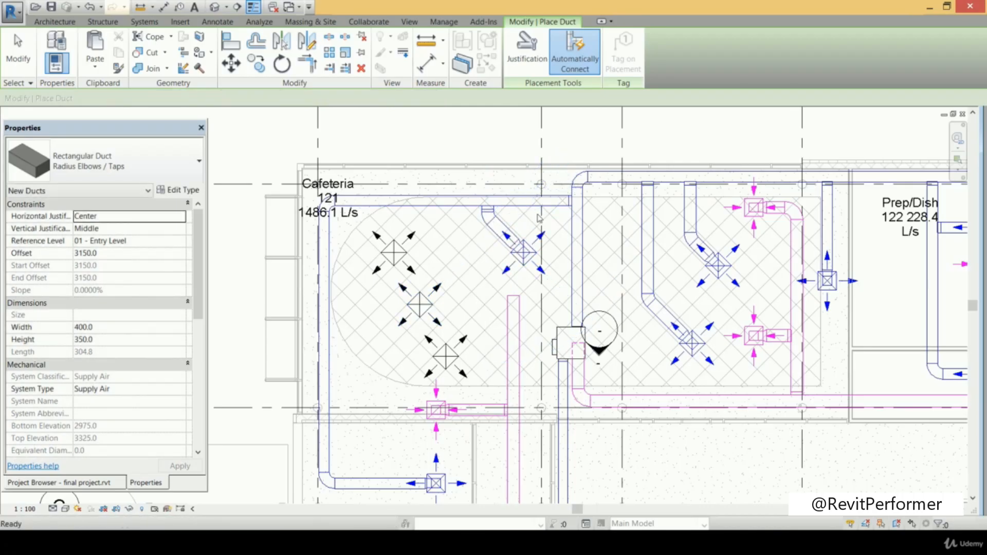
{"action": "key", "text": "Escape"}
{"action": "key", "text": "Escape"}
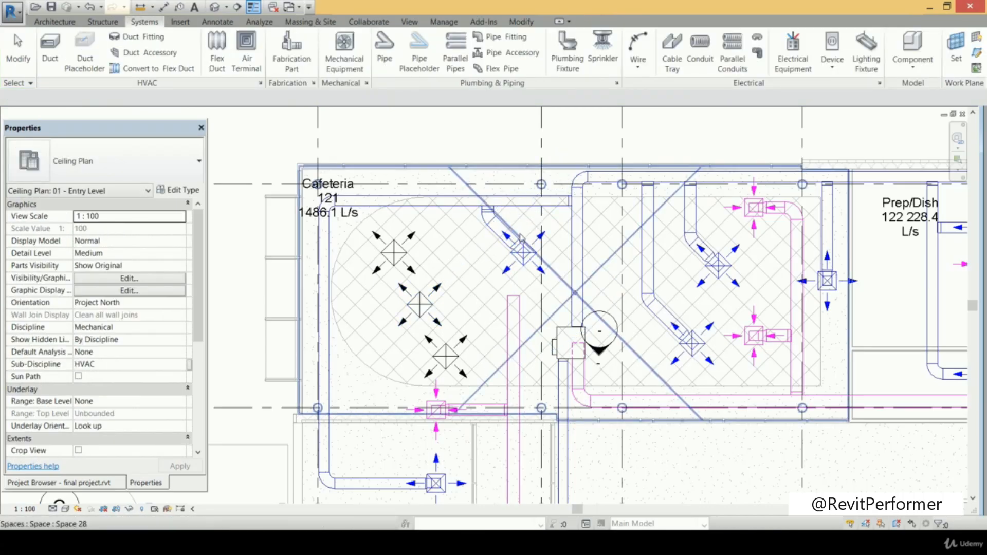
Draw a 400 x 350 supply branch at 3150 mm offset from the northern main, bending 45° into the western half's north-western diffuser
{"action": "middle_click_drag", "start_coordinate": [473, 232], "coordinate": [492, 243]}
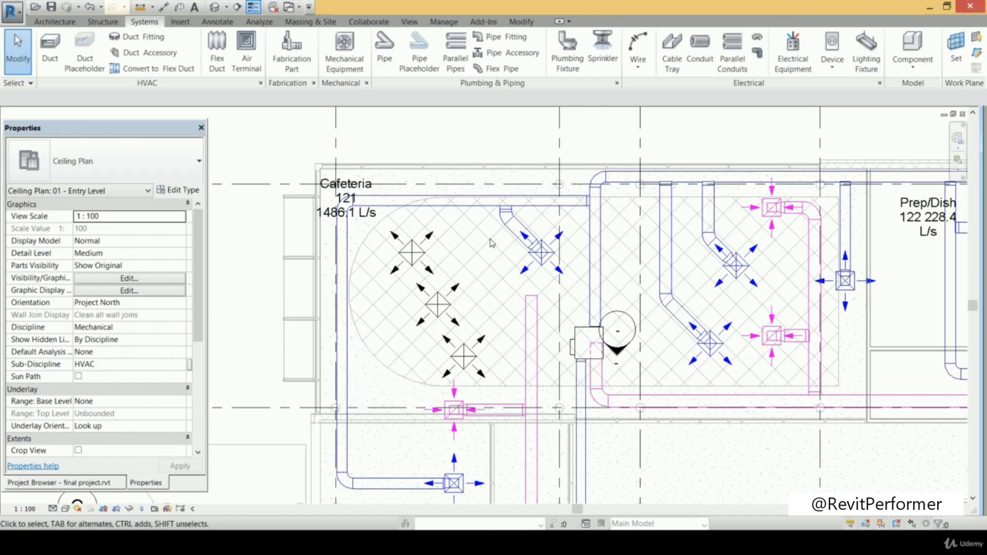
{"action": "left_click", "coordinate": [50, 57]}
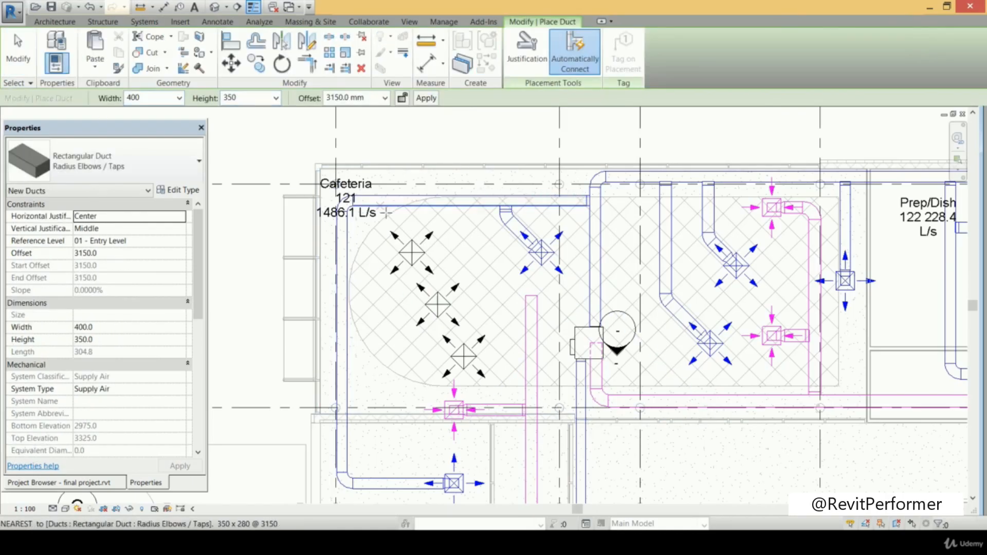
{"action": "left_click", "coordinate": [380, 215]}
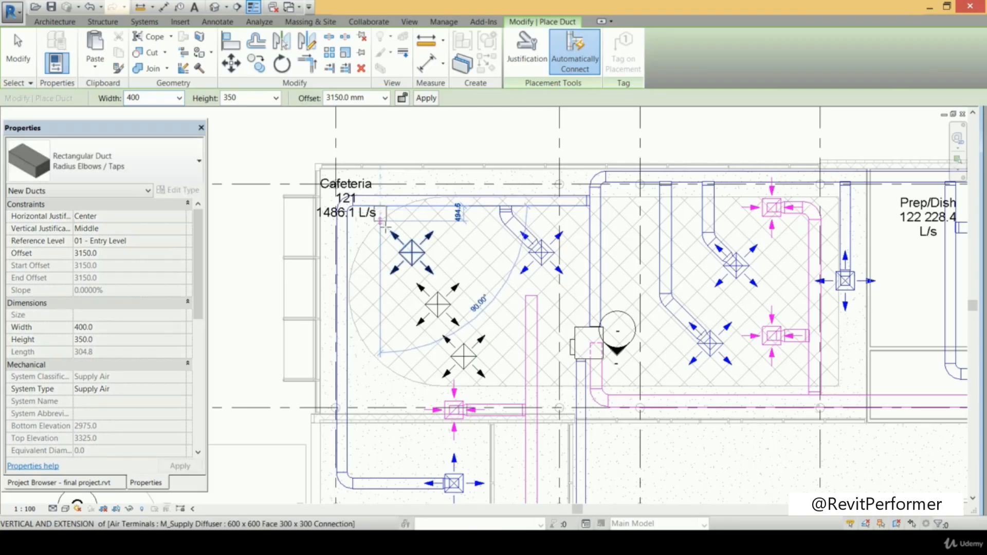
{"action": "left_click", "coordinate": [412, 252]}
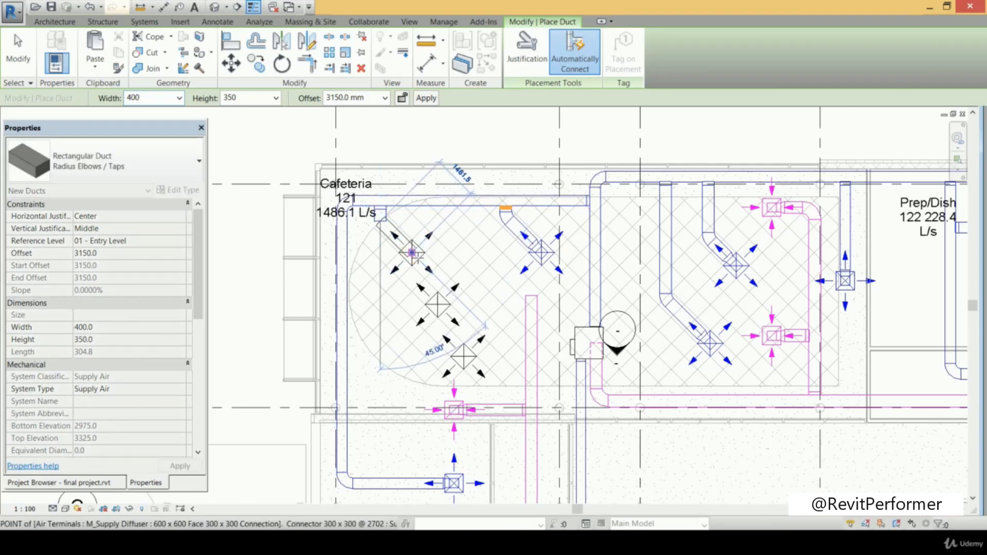
{"action": "scroll", "coordinate": [458, 239], "scroll_direction": "down", "scroll_amount": 2}
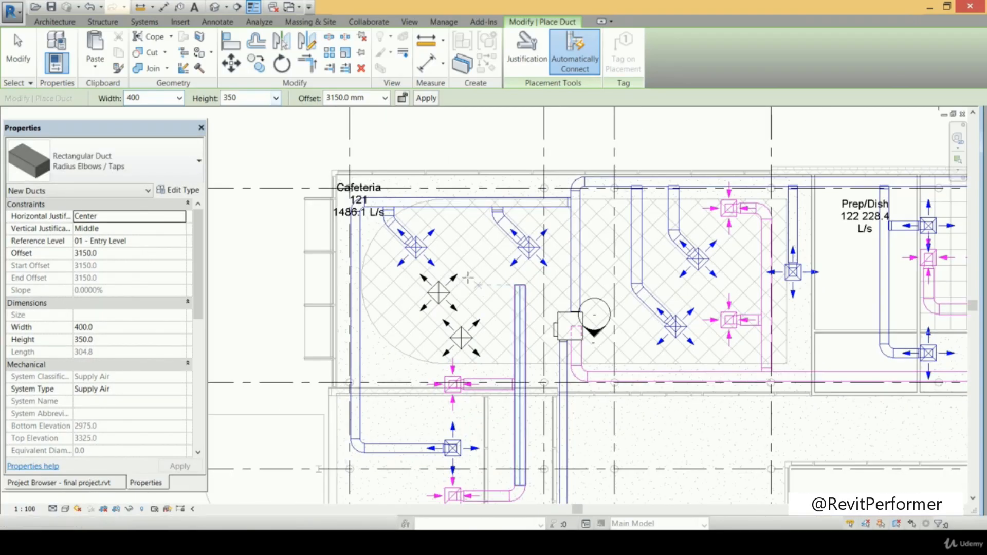
Draw a 400 x 350 supply branch eastward from the western main, bending 45° into the middle diffuser of the stepped row
{"action": "left_click", "coordinate": [145, 21]}
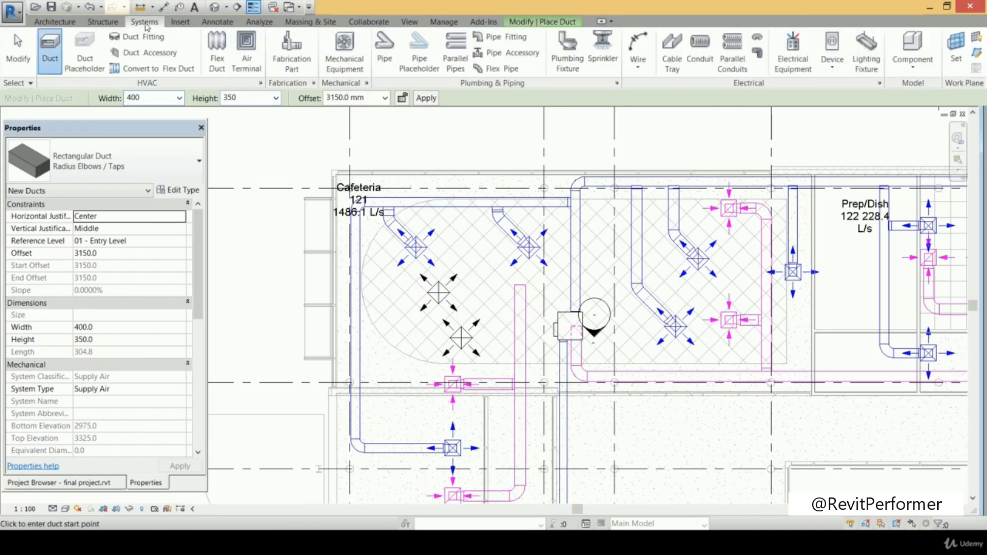
{"action": "left_click", "coordinate": [362, 264]}
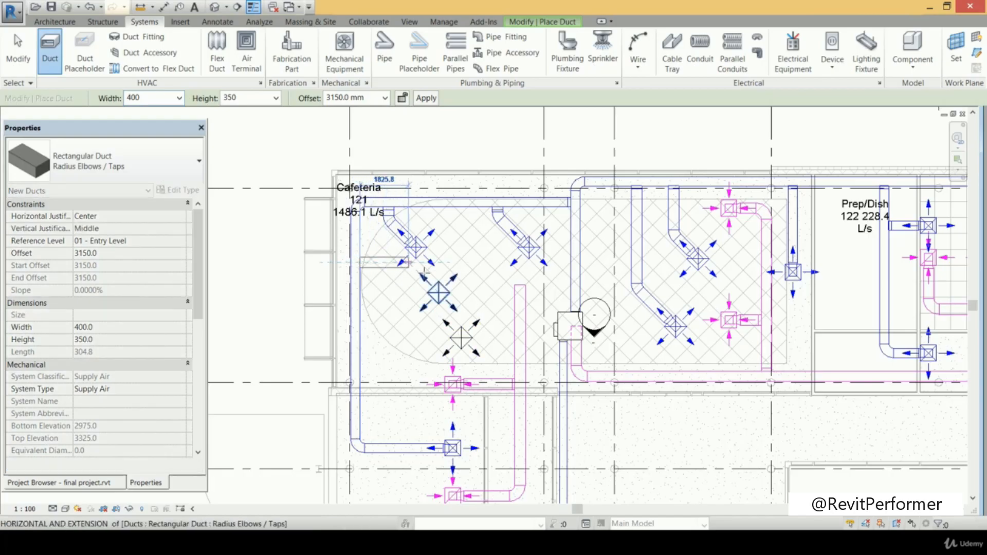
{"action": "left_click", "coordinate": [447, 301]}
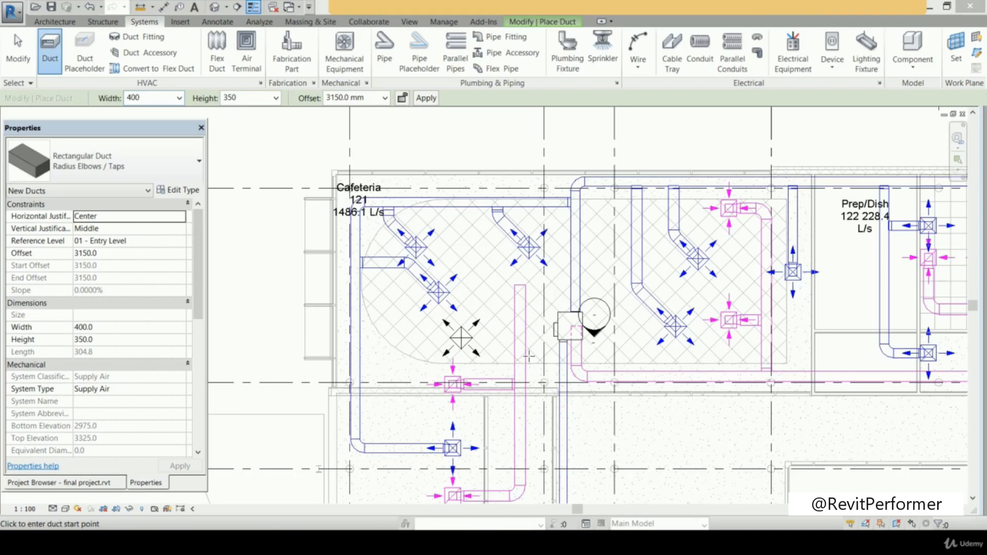
Delete the vertical return duct in the Cafeteria's western half along with the return diffuser and branch at its southern edge
{"action": "key", "text": "Escape"}
{"action": "key", "text": "Escape"}
{"action": "left_click", "coordinate": [520, 309]}
{"action": "key", "text": "Delete"}
{"action": "left_click_drag", "start_coordinate": [403, 336], "coordinate": [535, 429]}
{"action": "key", "text": "Delete"}
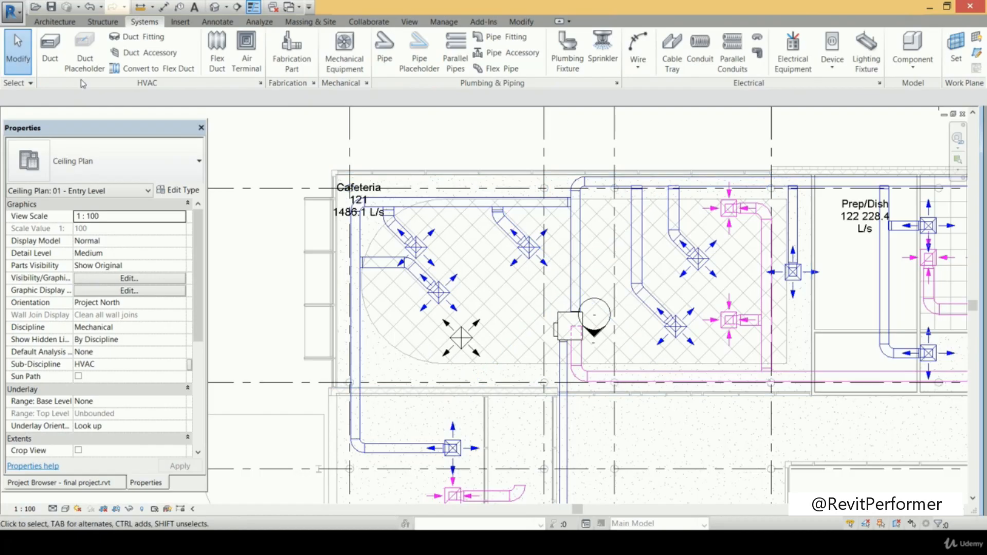
Draw a 400 x 350 supply branch from the western main along the room's southern edge, bending 45° up into the stepped row's southernmost diffuser
{"action": "key", "text": "Escape"}
{"action": "key", "text": "d"}
{"action": "key", "text": "t"}
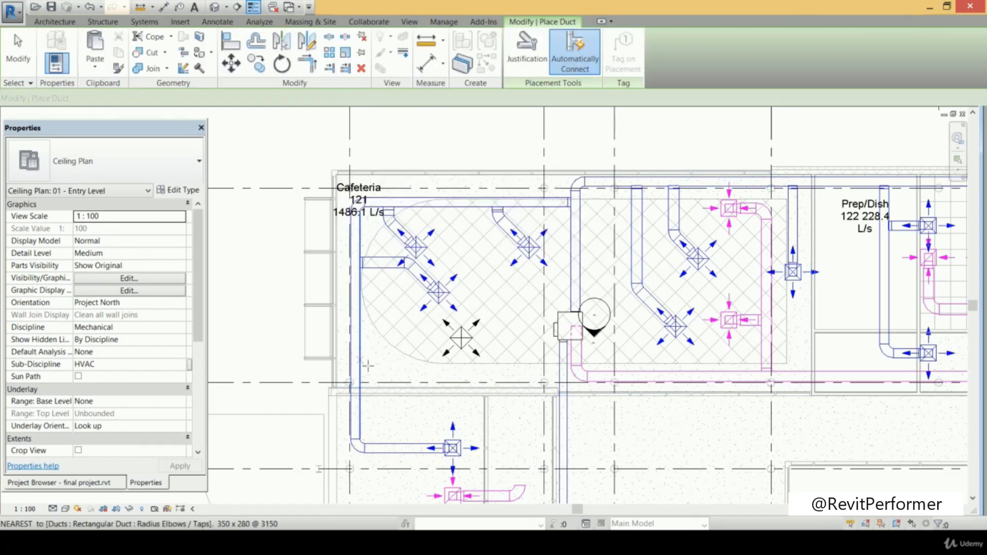
{"action": "left_click", "coordinate": [434, 363]}
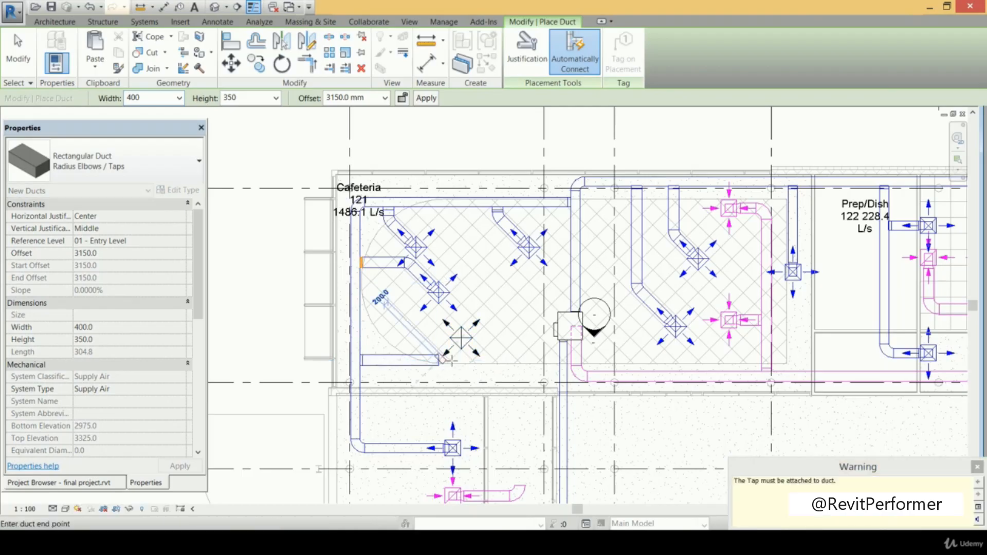
{"action": "left_click", "coordinate": [463, 339]}
{"action": "scroll", "coordinate": [530, 319], "scroll_direction": "down", "scroll_amount": 3}
{"action": "scroll", "coordinate": [498, 331], "scroll_direction": "up", "scroll_amount": 3}
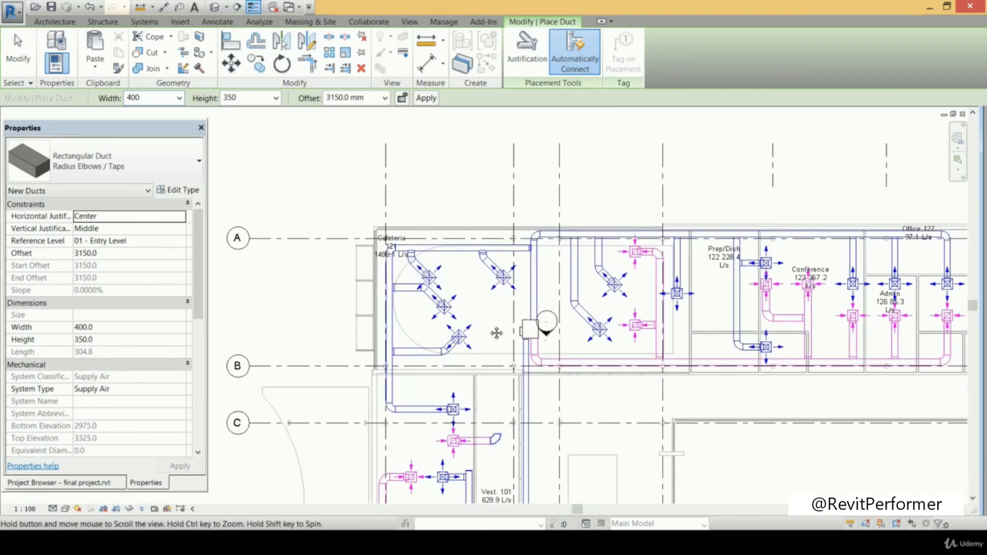
{"action": "middle_click_drag", "start_coordinate": [602, 313], "coordinate": [574, 313]}
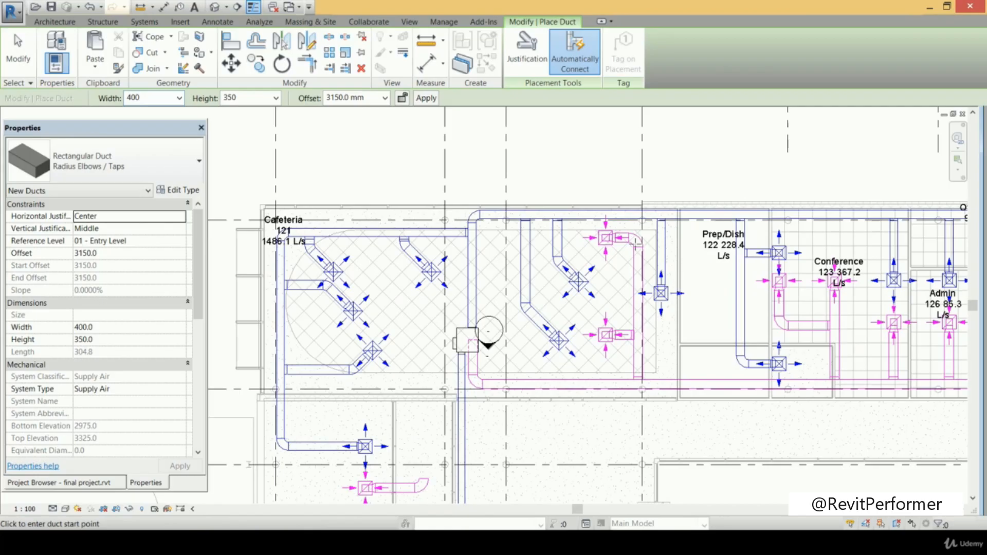
Delete the supply diffuser and its branch duct at the Cafeteria's eastern end, beside Prep/Dish
{"action": "key", "text": "Escape"}
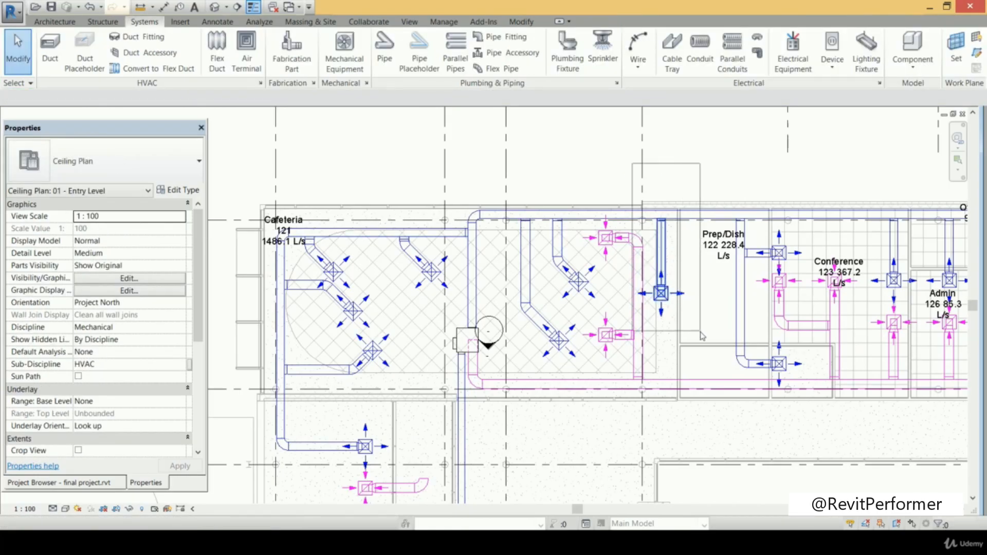
{"action": "left_click_drag", "start_coordinate": [701, 330], "coordinate": [703, 331]}
{"action": "key", "text": "Delete"}
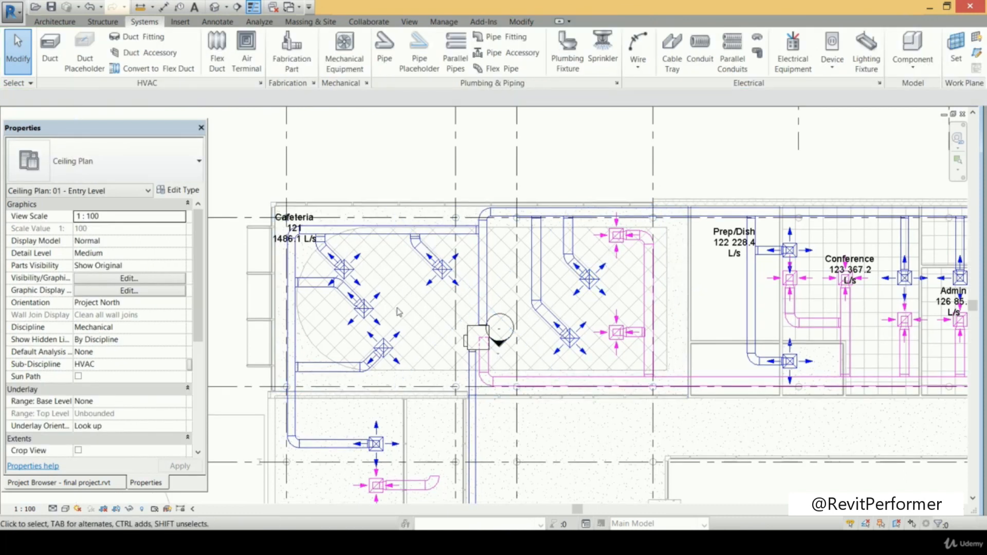
Set the flow of all six Cafeteria supply diffusers to 250 L/s
{"action": "left_click", "coordinate": [396, 360]}
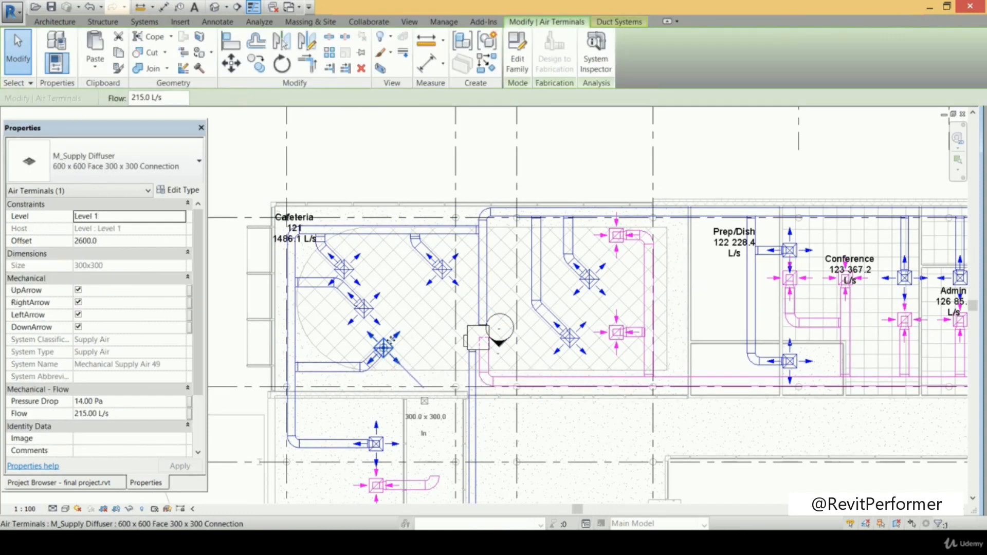
{"action": "left_click", "coordinate": [377, 325], "text": "ctrl"}
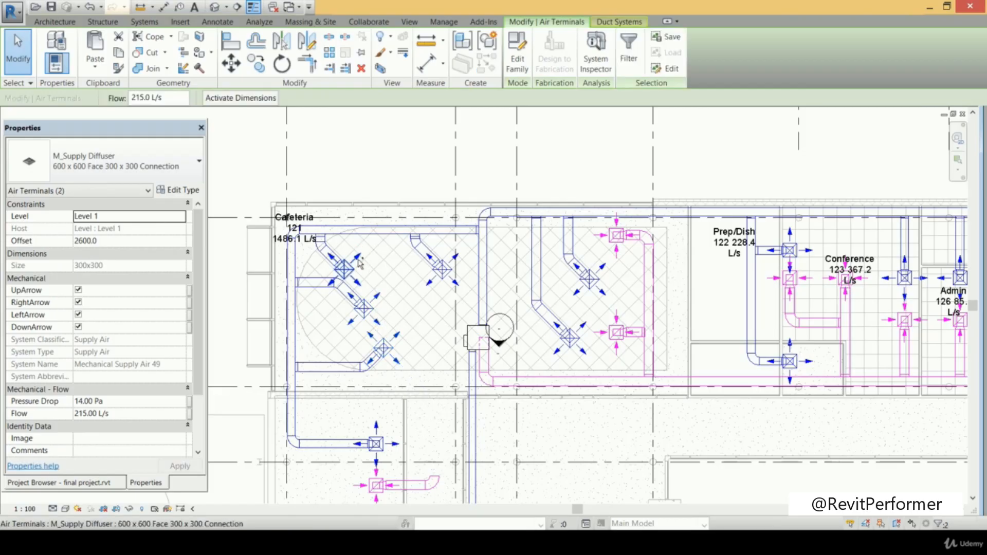
{"action": "left_click", "coordinate": [458, 286], "text": "ctrl"}
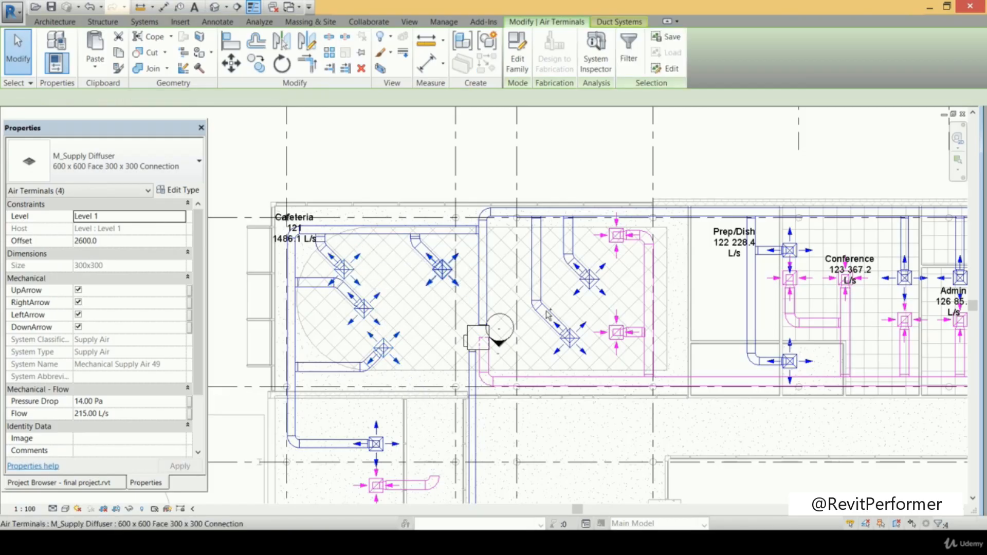
{"action": "left_click", "coordinate": [575, 344], "text": "ctrl"}
{"action": "left_click", "coordinate": [606, 302], "text": "ctrl"}
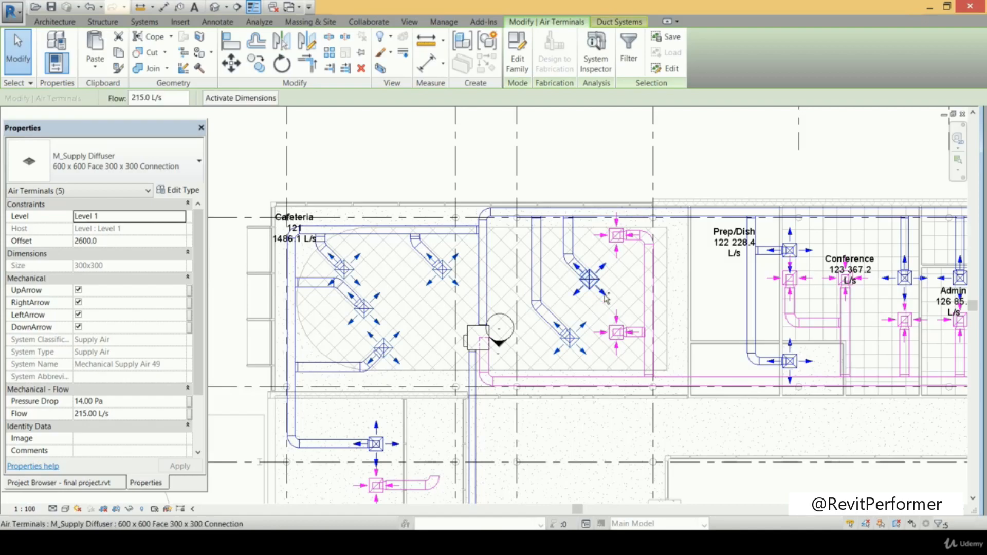
{"action": "left_click", "coordinate": [103, 413]}
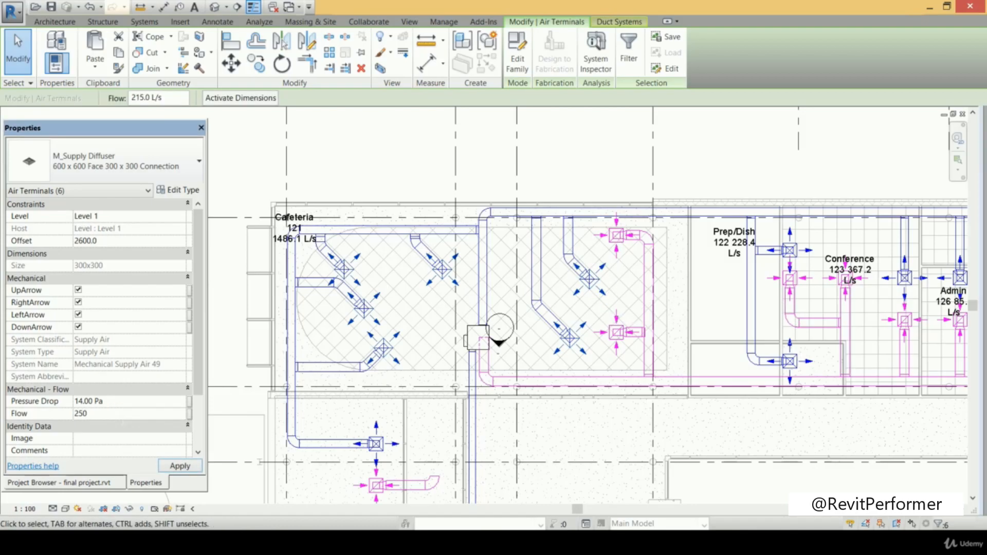
{"action": "left_click", "coordinate": [548, 149]}
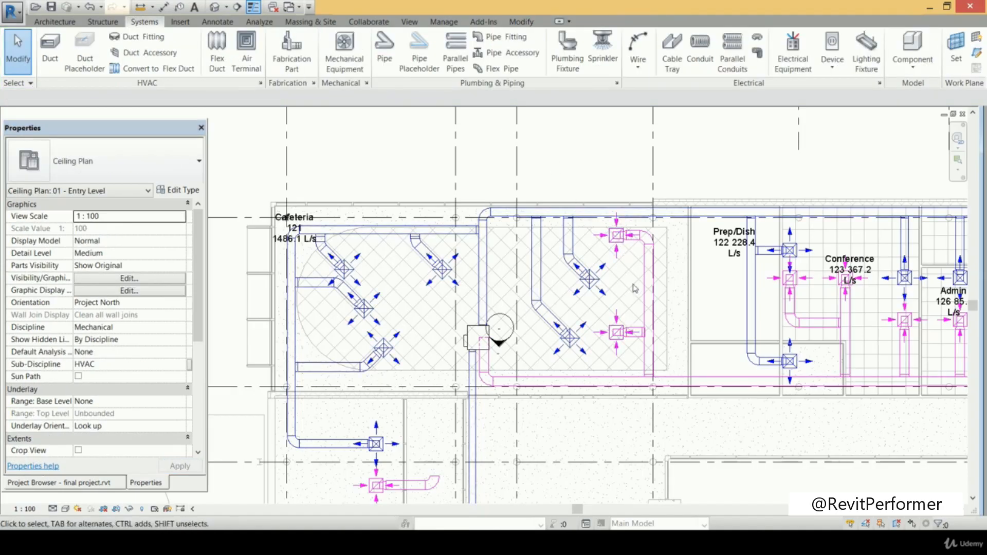
Delete the return branch ducts in the Cafeteria's eastern half and align its northern return diffuser to the diagonal ceiling grid
{"action": "left_click_drag", "start_coordinate": [603, 153], "coordinate": [694, 428]}
{"action": "scroll", "coordinate": [617, 243], "scroll_direction": "up", "scroll_amount": 3}
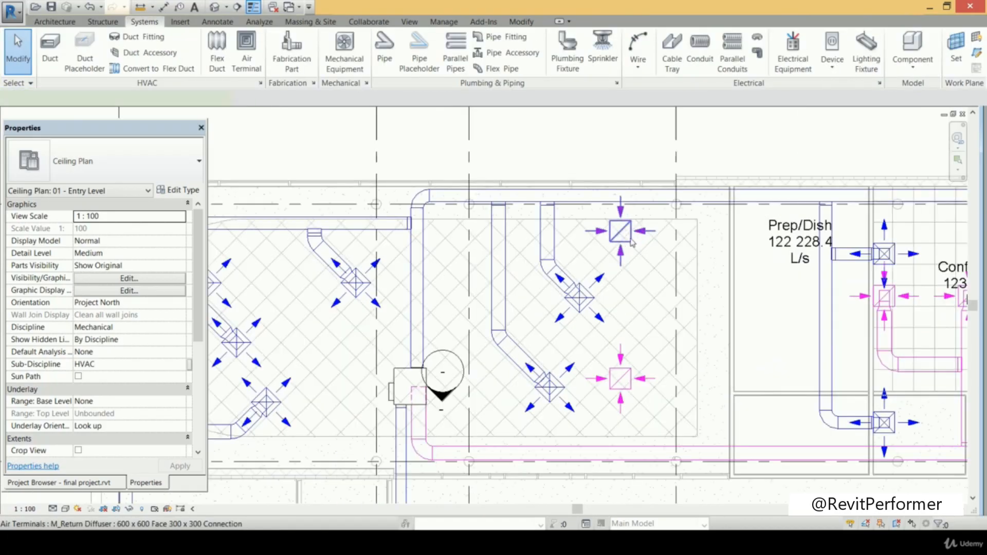
{"action": "left_click", "coordinate": [631, 242]}
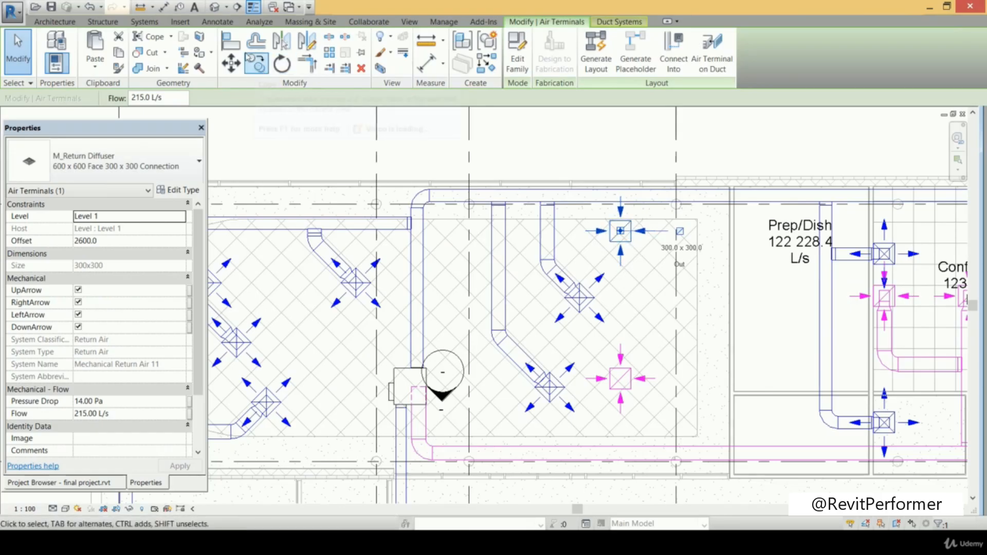
{"action": "left_click", "coordinate": [230, 43]}
{"action": "left_click", "coordinate": [606, 258]}
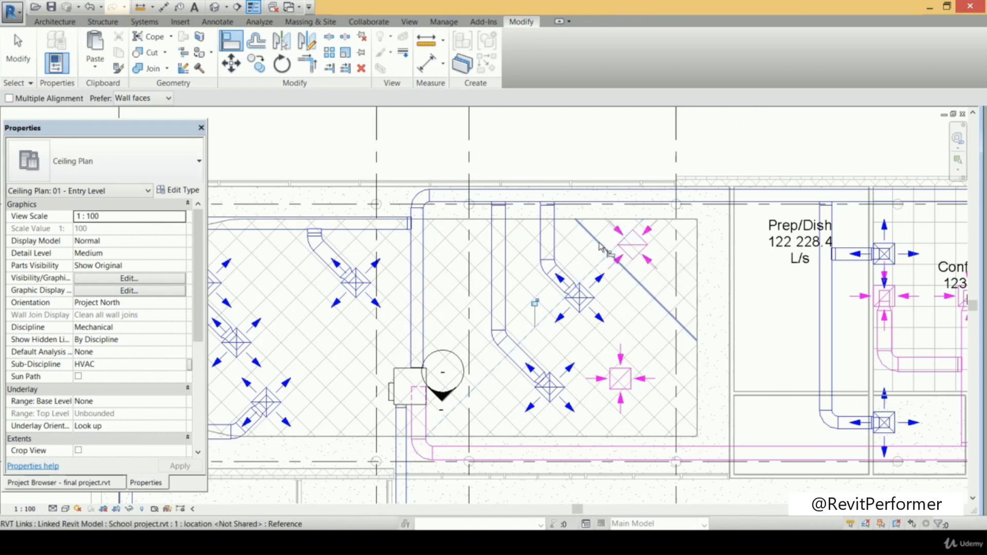
{"action": "left_click", "coordinate": [615, 242]}
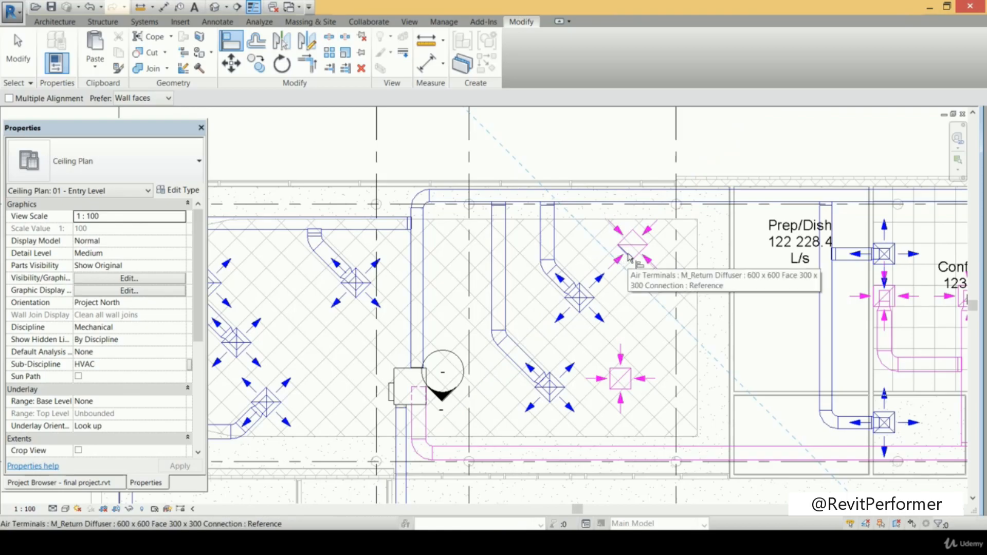
{"action": "left_click", "coordinate": [629, 256]}
{"action": "middle_click_drag", "start_coordinate": [699, 354], "coordinate": [701, 335]}
{"action": "key", "text": "Escape"}
{"action": "key", "text": "Escape"}
Replace the eastern half's unaligned southern return diffuser with a copy of the grid-aligned northern one, placed on a grid intersection between the supply diffusers
{"action": "left_click", "coordinate": [634, 370]}
{"action": "key", "text": "Delete"}
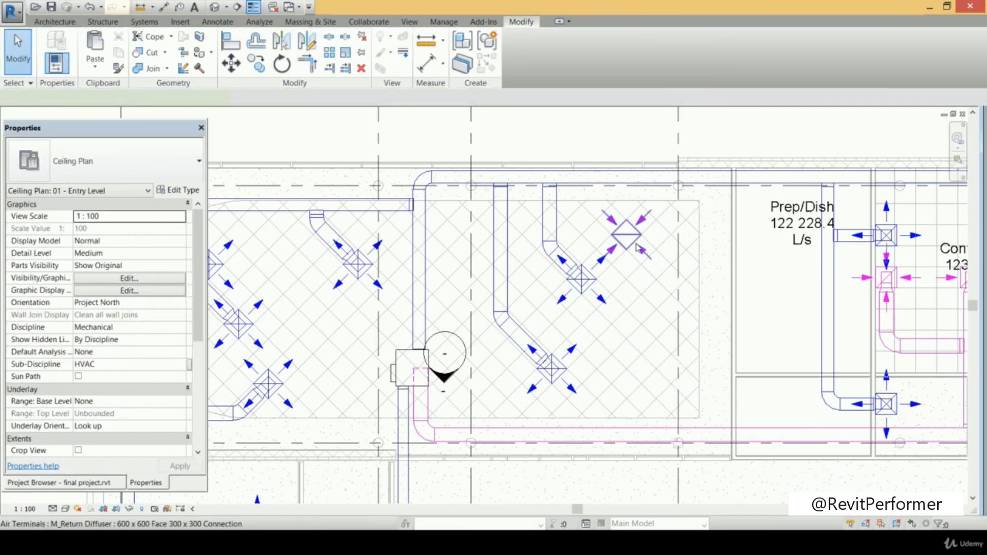
{"action": "left_click", "coordinate": [638, 247]}
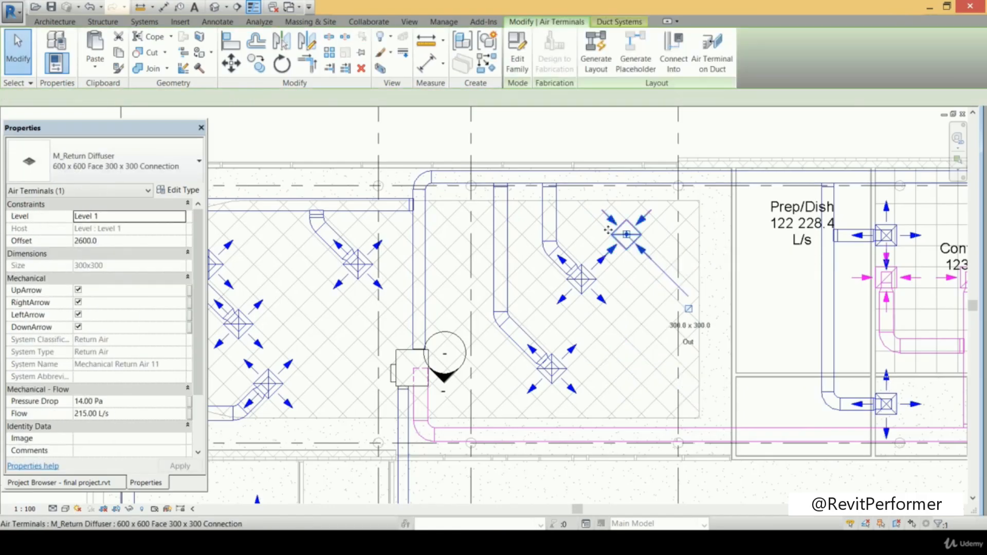
{"action": "left_click", "coordinate": [258, 62]}
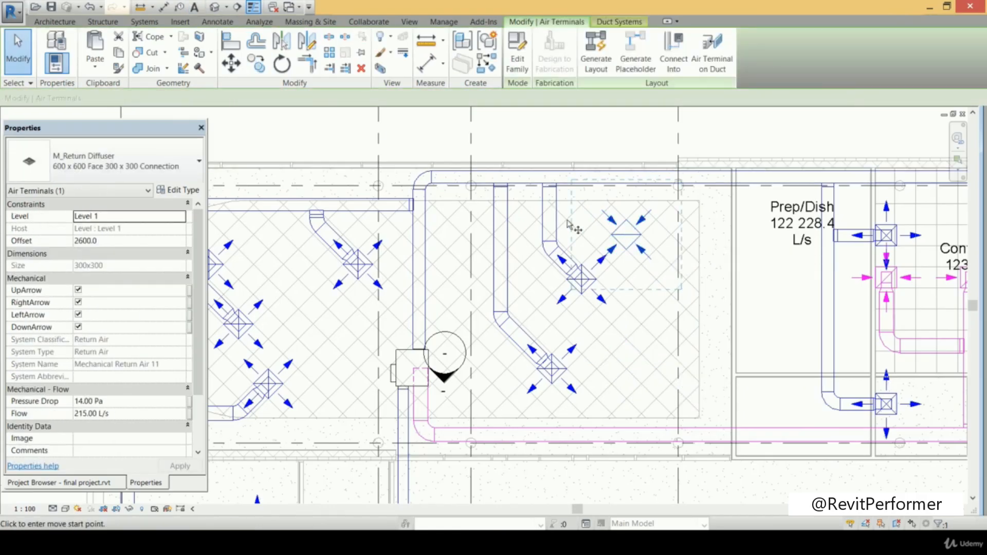
{"action": "left_click", "coordinate": [613, 236]}
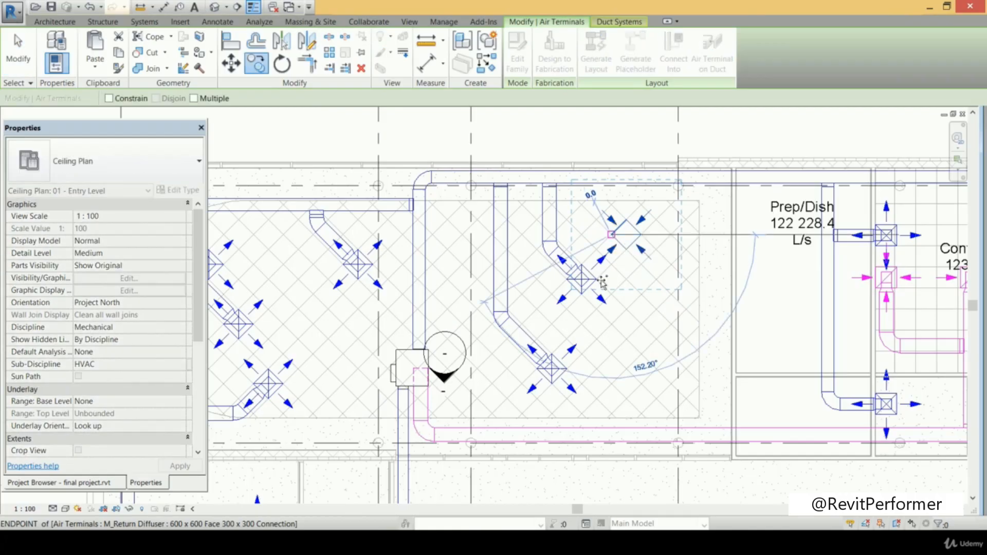
{"action": "left_click", "coordinate": [591, 332]}
{"action": "scroll", "coordinate": [590, 332], "scroll_direction": "down", "scroll_amount": 2}
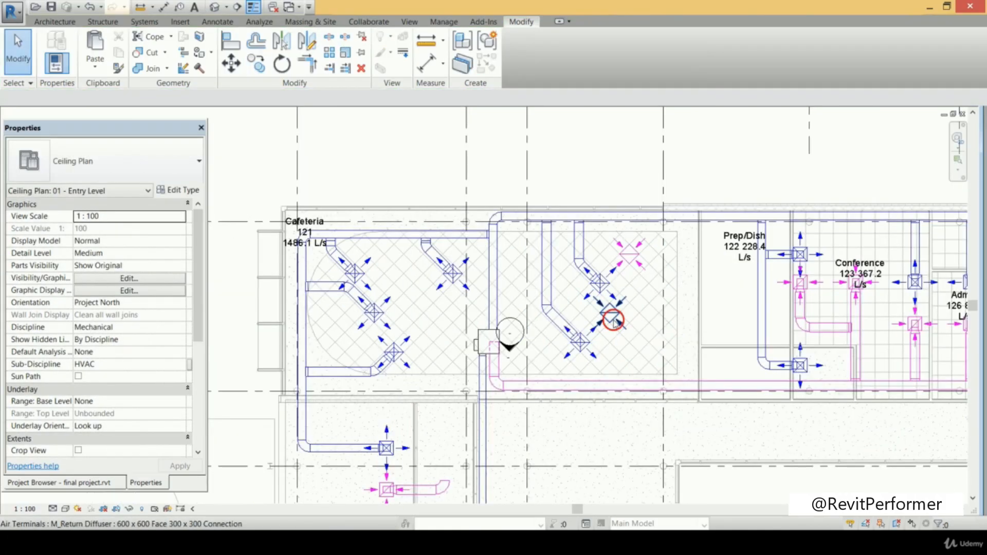
Copy the return diffuser to two grid intersections in the western half: between the two northern supply diffusers and east of the southernmost one
{"action": "left_click", "coordinate": [615, 322]}
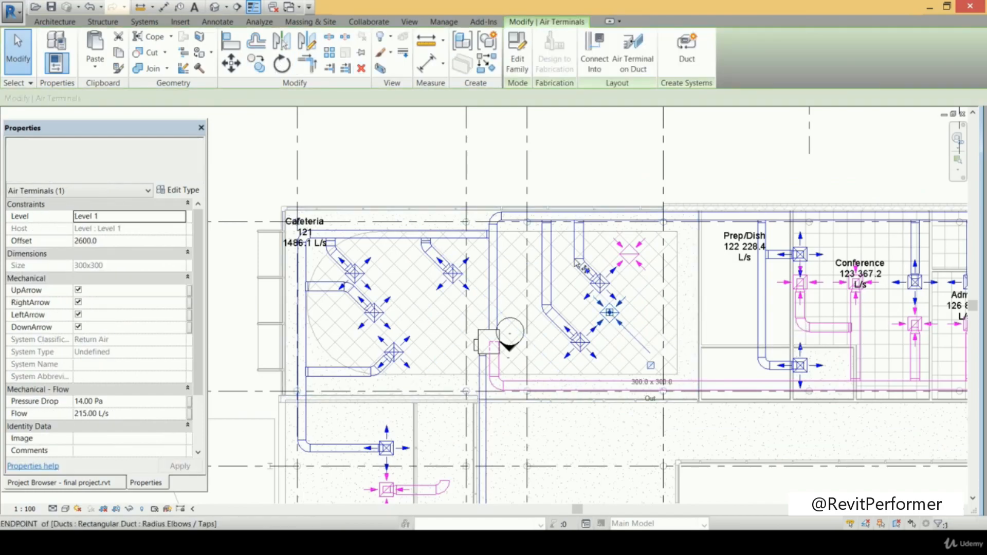
{"action": "key", "text": "c"}
{"action": "key", "text": "o"}
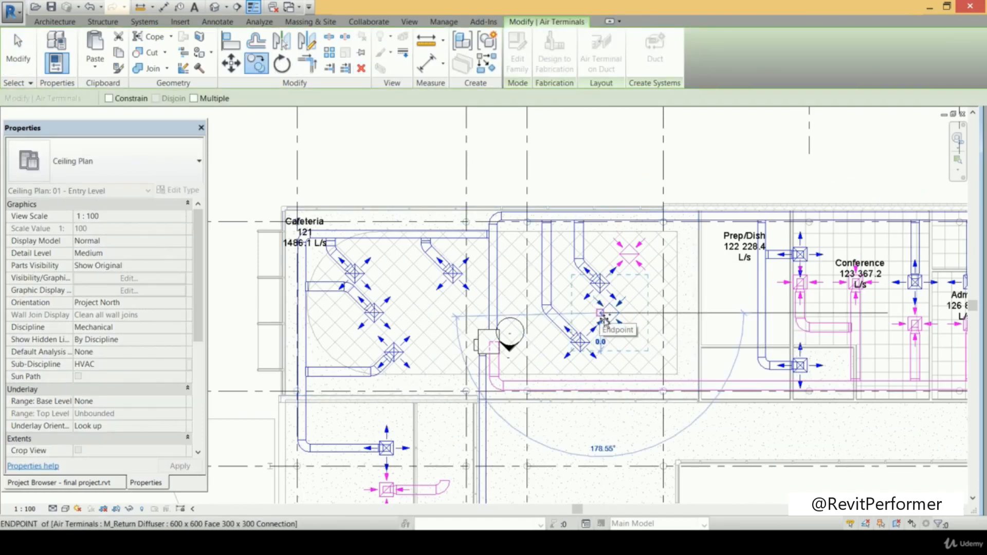
{"action": "left_click", "coordinate": [404, 265]}
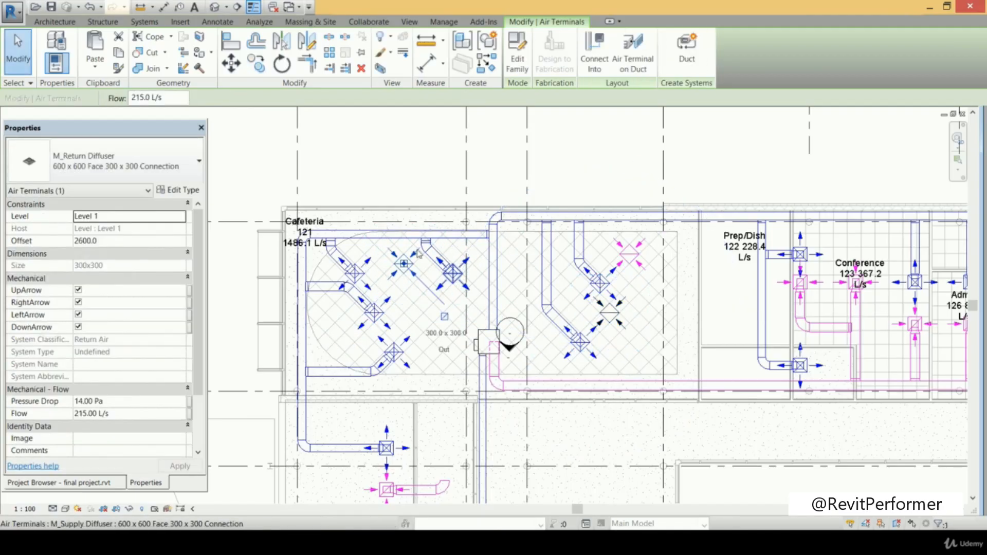
{"action": "left_click", "coordinate": [257, 64]}
{"action": "left_click", "coordinate": [395, 265]}
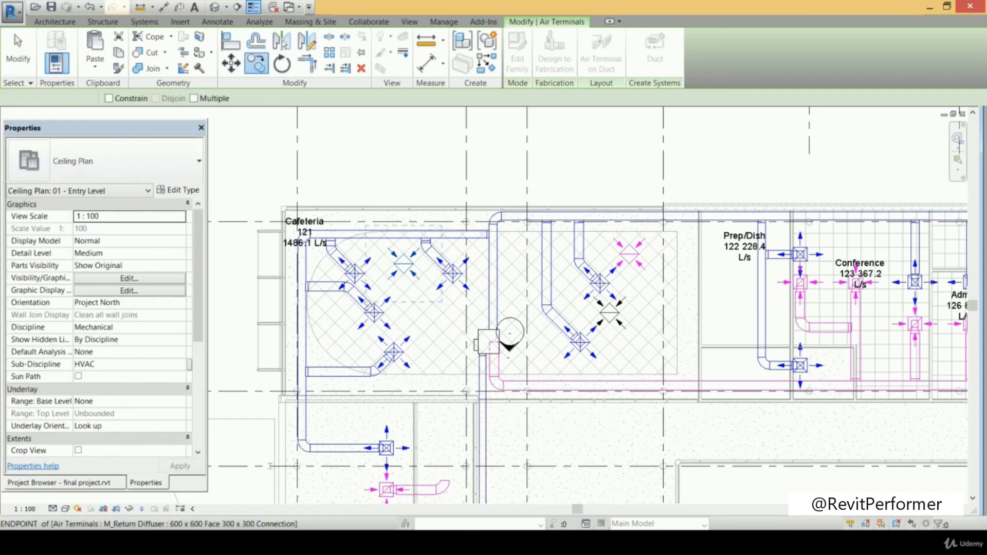
{"action": "left_click", "coordinate": [433, 343]}
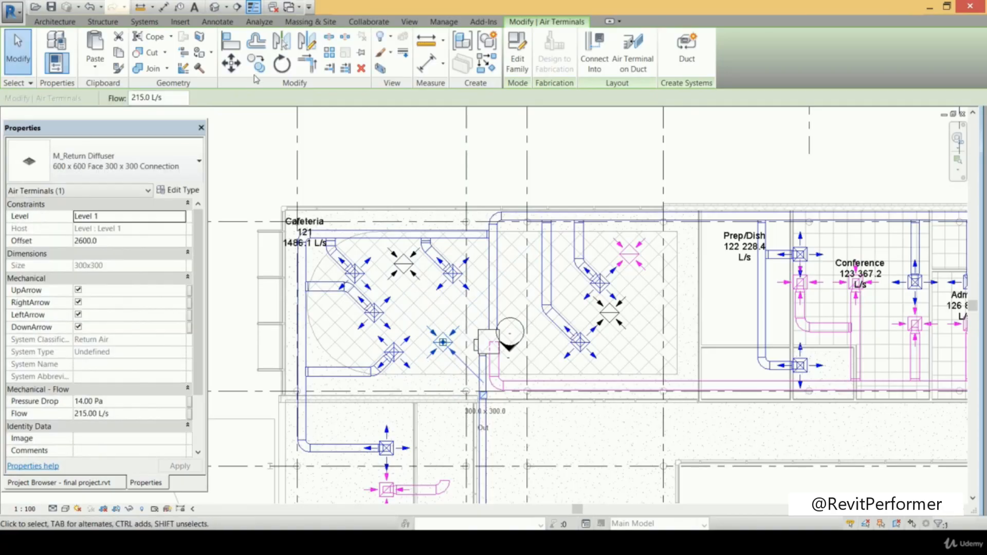
Copy the return diffuser to the Cafeteria's western end, on a ceiling grid intersection northwest of the southernmost supply diffuser
{"action": "key", "text": "c"}
{"action": "key", "text": "o"}
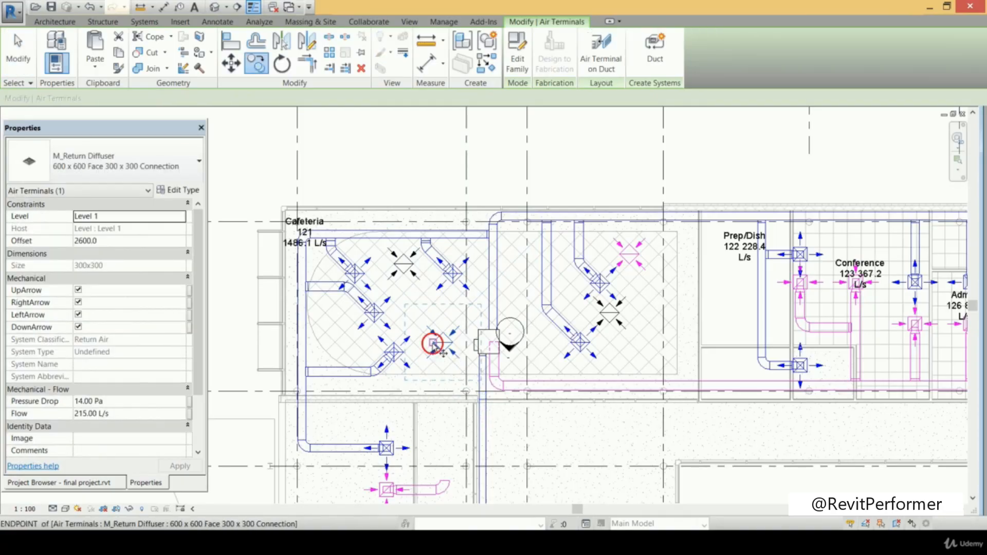
{"action": "left_click", "coordinate": [433, 342]}
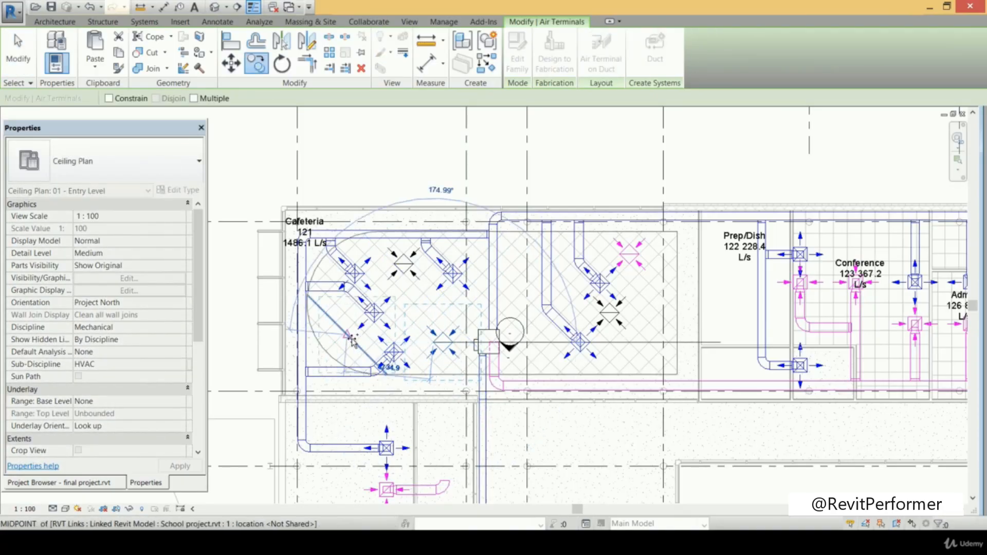
{"action": "scroll", "coordinate": [348, 340], "scroll_direction": "up", "scroll_amount": 6}
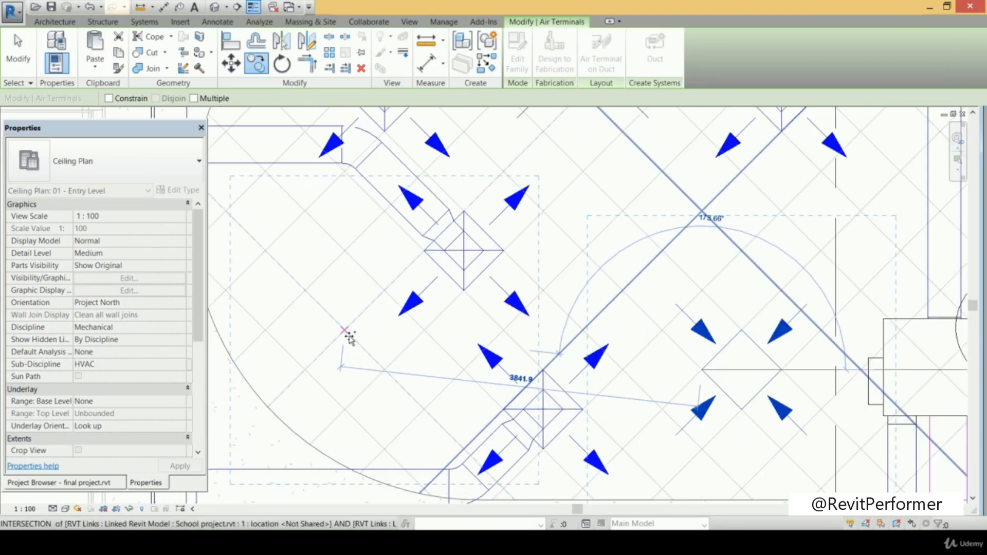
{"action": "left_click", "coordinate": [349, 339]}
{"action": "scroll", "coordinate": [349, 338], "scroll_direction": "down", "scroll_amount": 8}
{"action": "middle_click_drag", "start_coordinate": [446, 328], "coordinate": [383, 359]}
{"action": "key", "text": "Escape"}
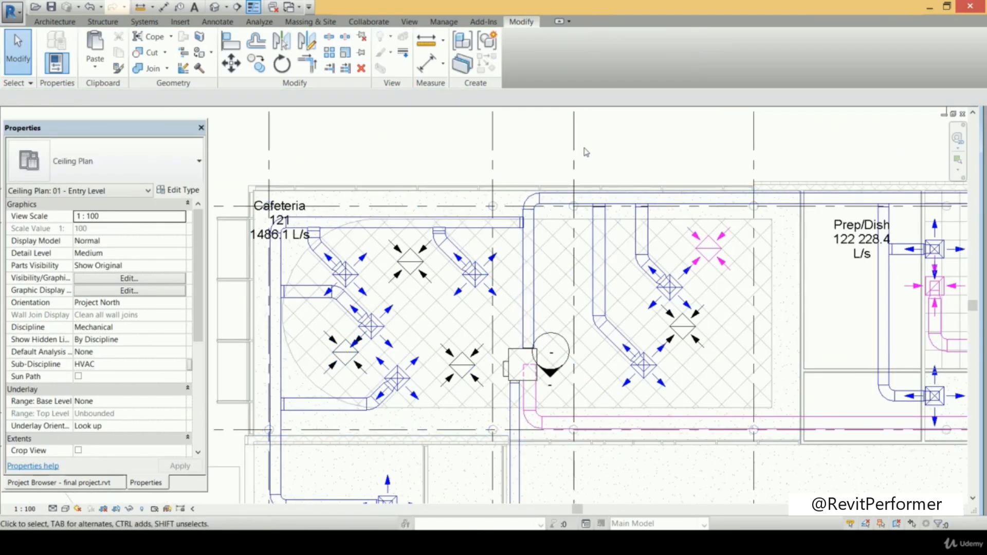
Align the westernmost return diffuser to the diagonal ceiling grid line just northwest of it
{"action": "left_click", "coordinate": [348, 364]}
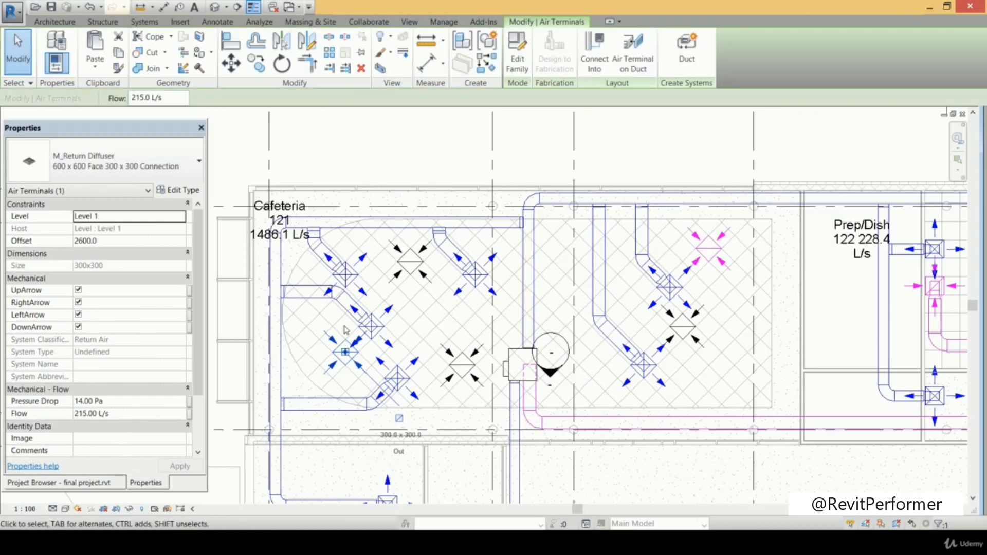
{"action": "key", "text": "Escape"}
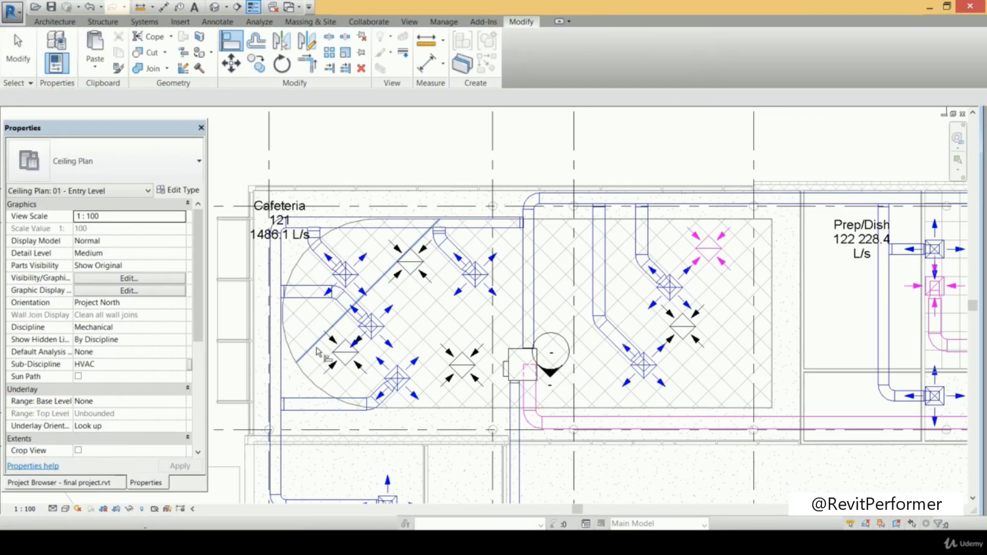
{"action": "key", "text": "a"}
{"action": "key", "text": "l"}
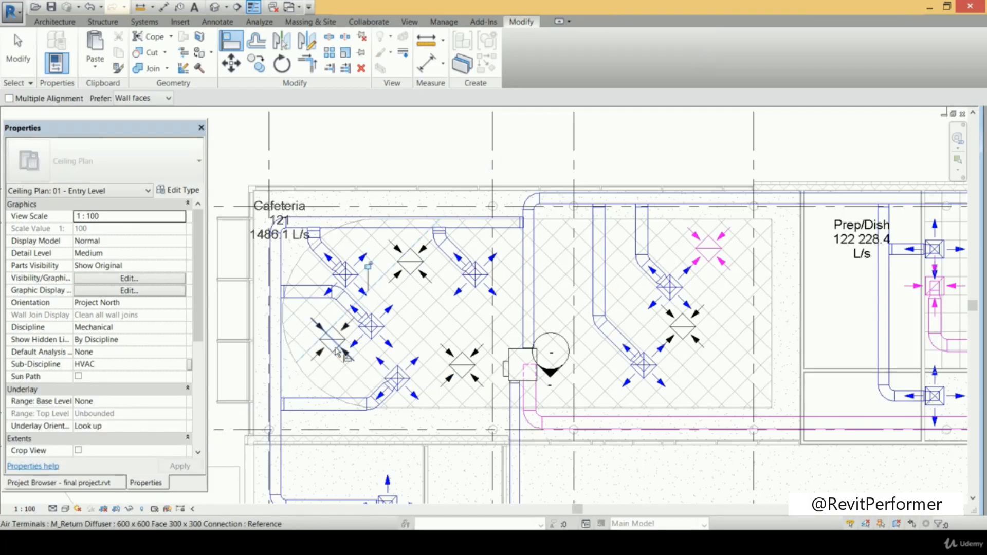
{"action": "scroll", "coordinate": [540, 150], "scroll_direction": "down", "scroll_amount": 2}
{"action": "middle_click_drag", "start_coordinate": [540, 150], "coordinate": [556, 173]}
{"action": "key", "text": "Escape"}
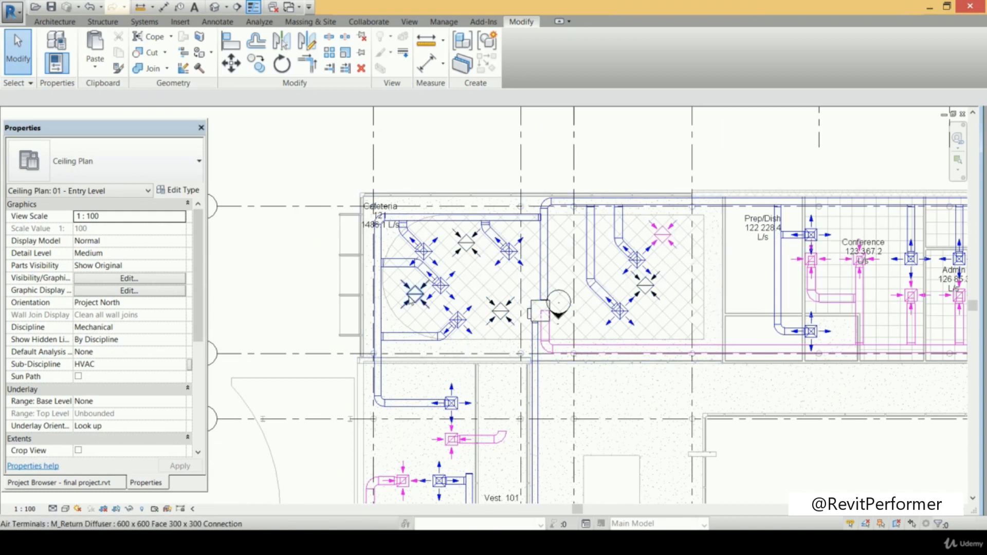
Copy the eastern half's southern return diffuser to a grid intersection west of the southern supply diffuser, beside the vertical shaft unit
{"action": "left_click", "coordinate": [652, 291]}
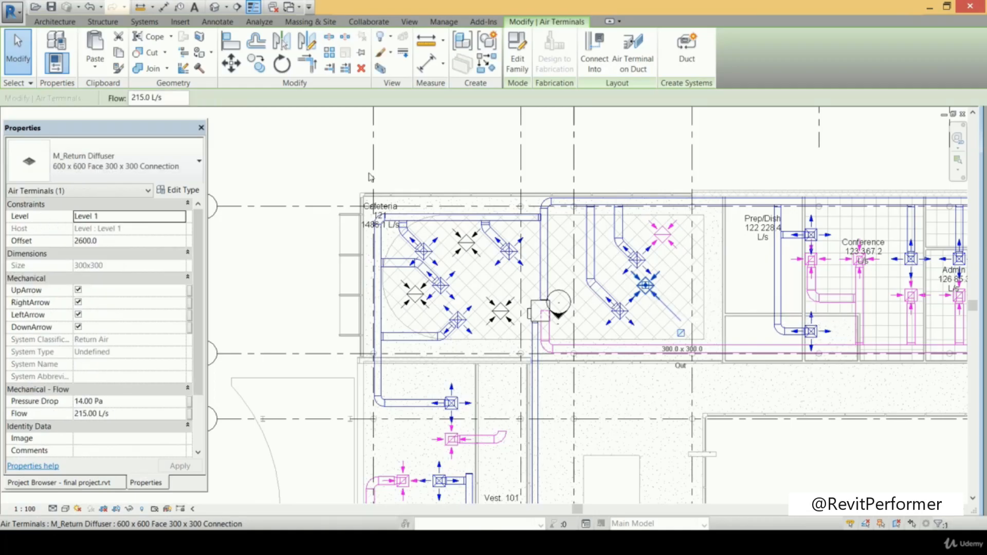
{"action": "key", "text": "c"}
{"action": "key", "text": "o"}
{"action": "left_click", "coordinate": [637, 287]}
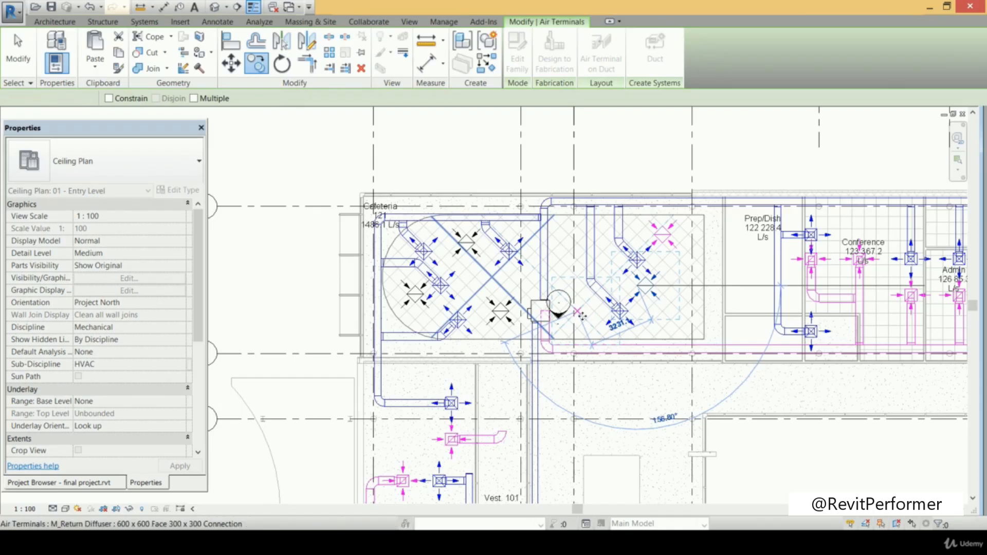
{"action": "left_click", "coordinate": [583, 319]}
{"action": "left_click", "coordinate": [685, 183]}
{"action": "scroll", "coordinate": [720, 230], "scroll_direction": "up", "scroll_amount": 4}
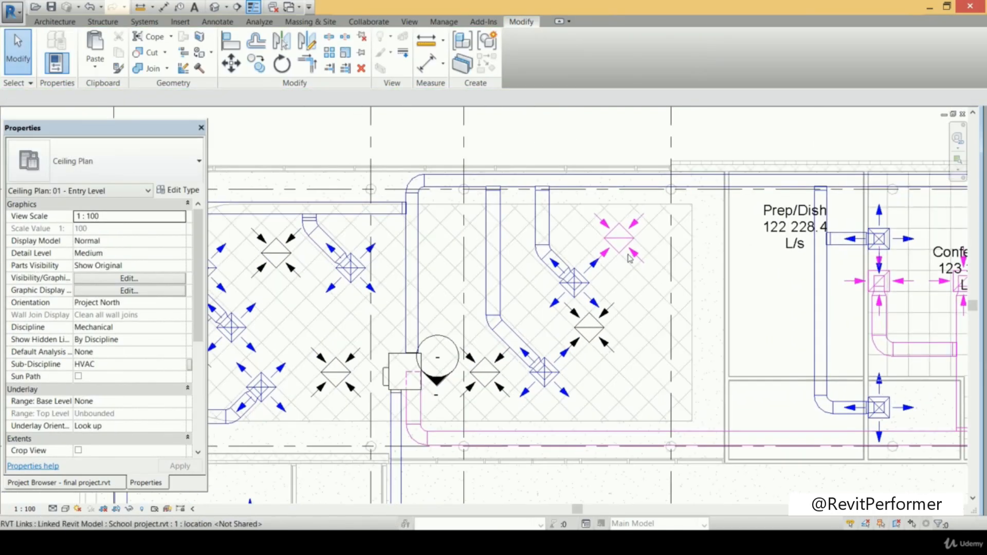
Draw a 400 x 350 mm duct at 3150 mm offset from the return main north, then diagonally to the northeastern return diffuser
{"action": "left_click", "coordinate": [147, 22]}
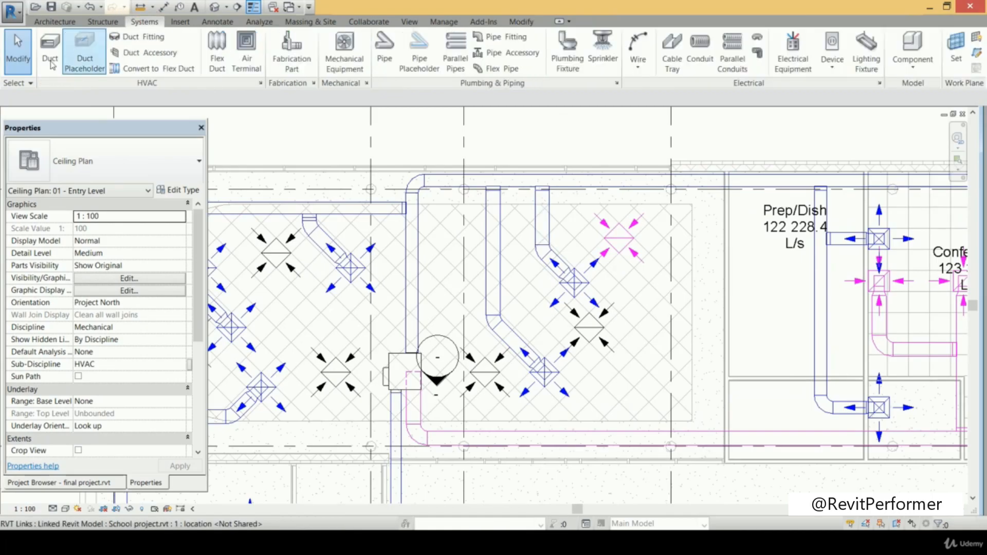
{"action": "left_click", "coordinate": [668, 434]}
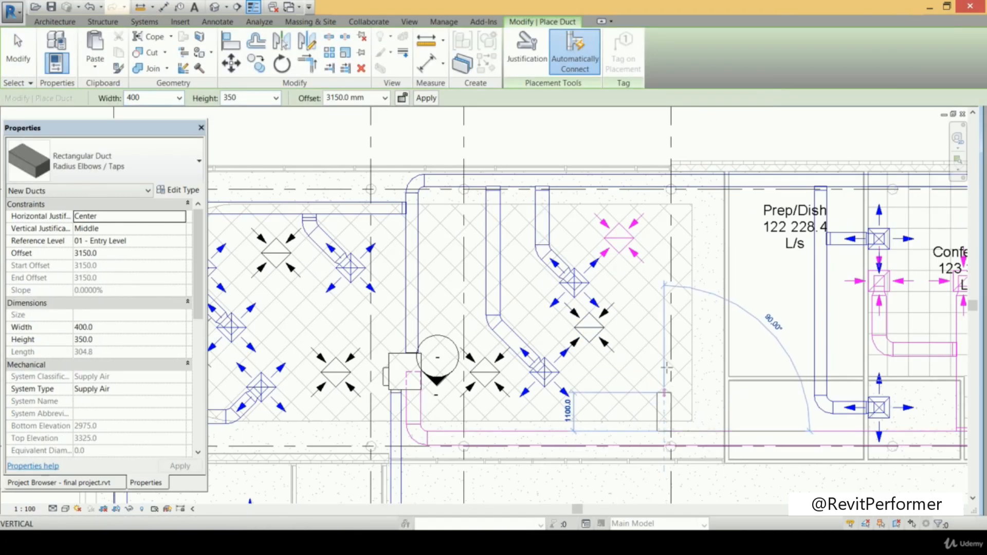
{"action": "left_click", "coordinate": [665, 282]}
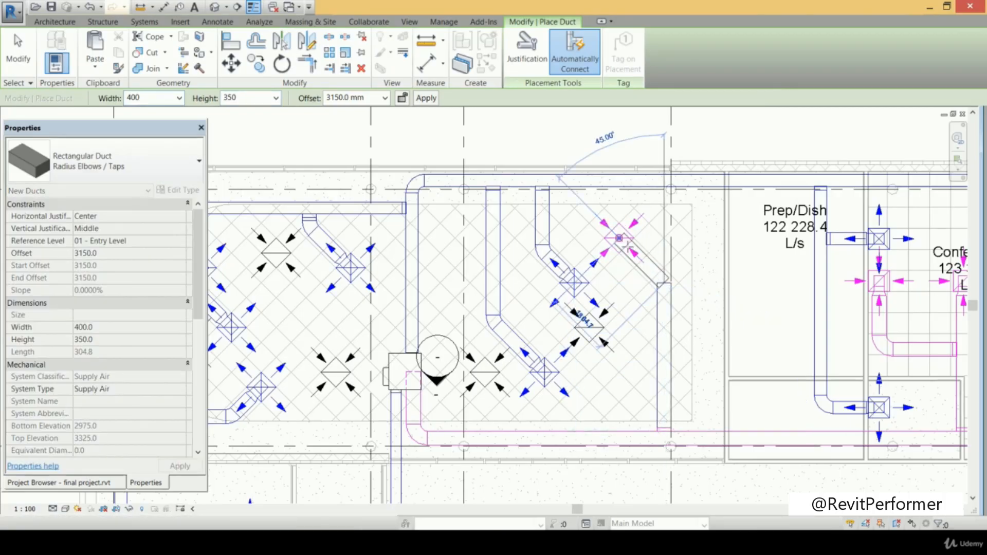
{"action": "left_click", "coordinate": [629, 243]}
{"action": "scroll", "coordinate": [792, 246], "scroll_direction": "down", "scroll_amount": 2}
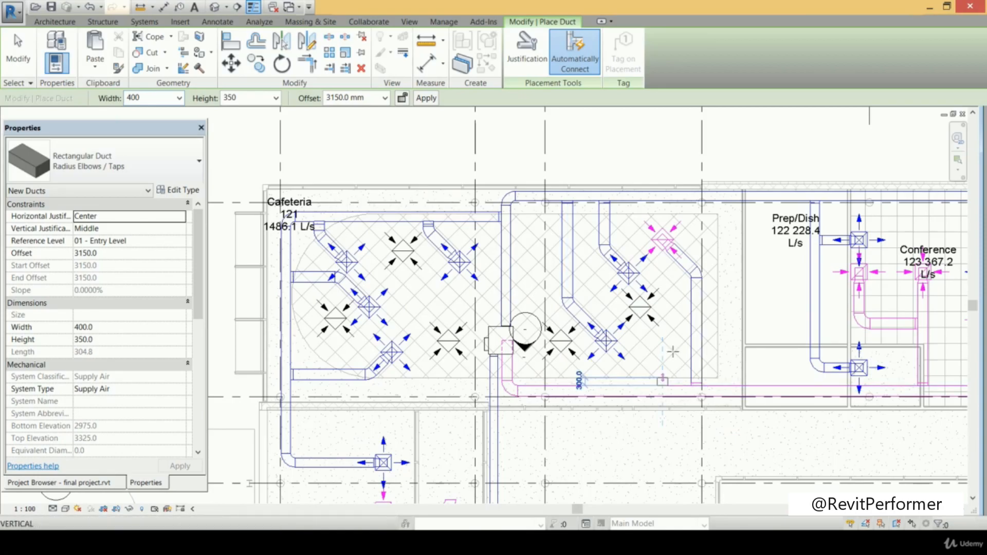
Draw 400 x 350 mm branch ducts from the return main to the eastern half's other two return diffusers
{"action": "left_click", "coordinate": [663, 387]}
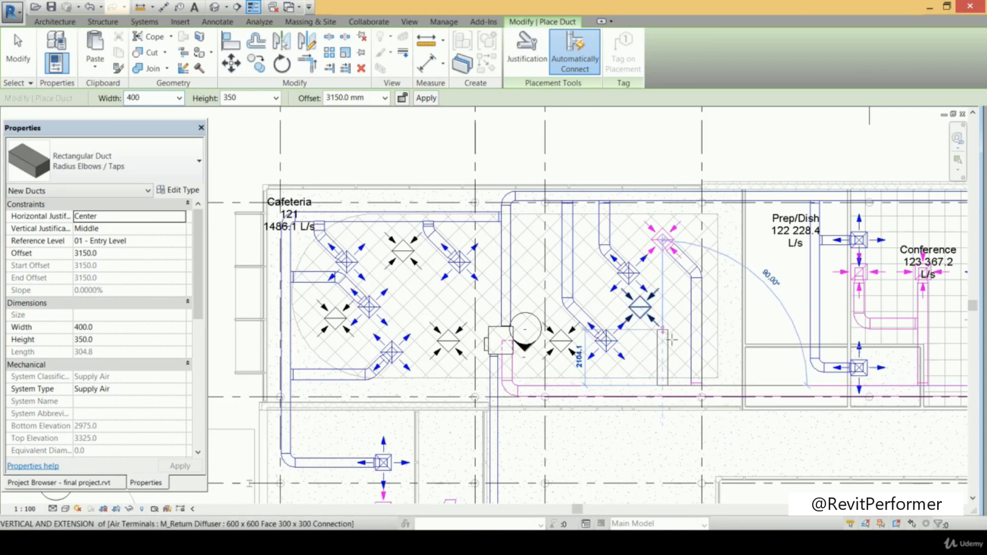
{"action": "left_click", "coordinate": [651, 318]}
{"action": "scroll", "coordinate": [615, 383], "scroll_direction": "up", "scroll_amount": 3}
{"action": "left_click", "coordinate": [606, 379]}
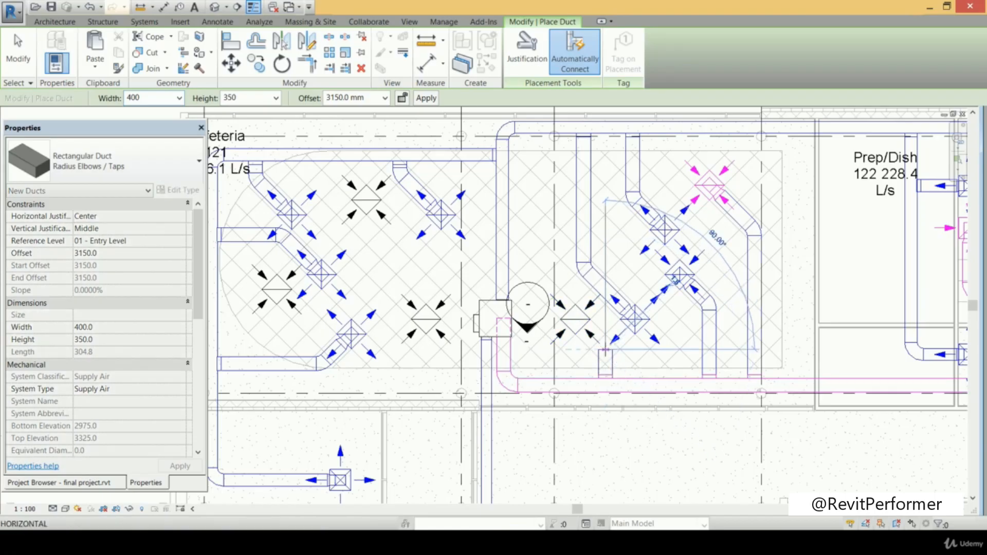
{"action": "left_click", "coordinate": [576, 319]}
{"action": "scroll", "coordinate": [797, 362], "scroll_direction": "down", "scroll_amount": 3}
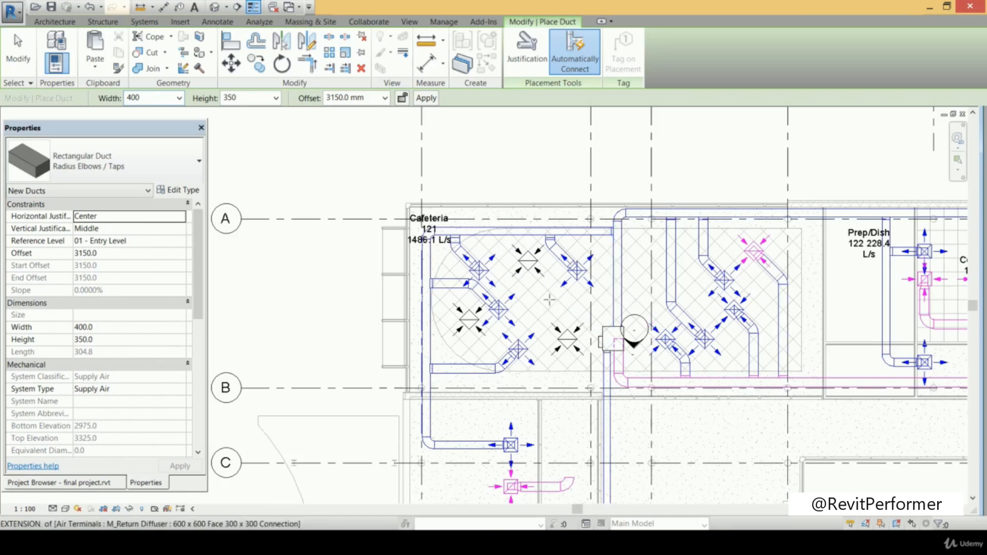
Draw a duct from the return main north at 3150 mm offset, turn it west and drop it to 2750 mm across the supply duct
{"action": "left_click", "coordinate": [646, 378]}
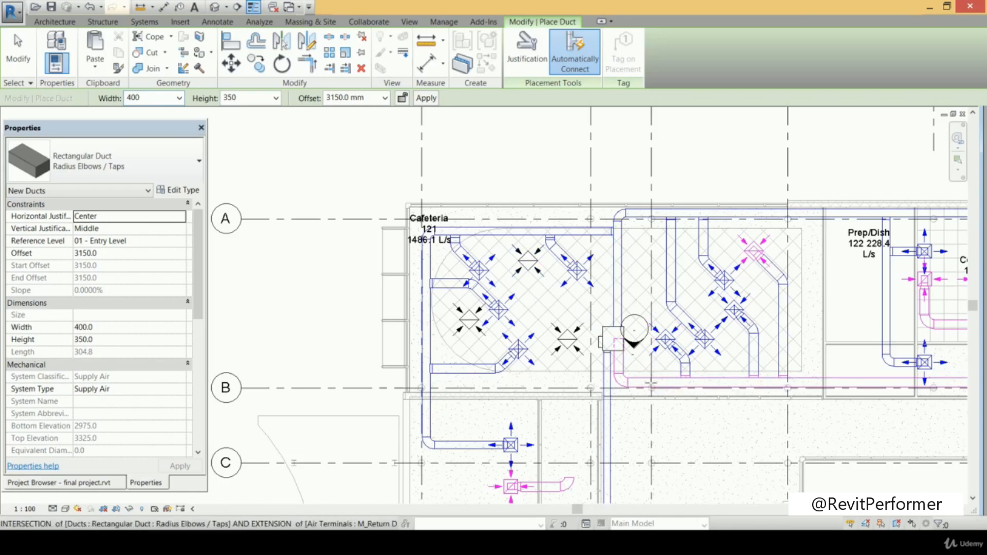
{"action": "left_click", "coordinate": [649, 292]}
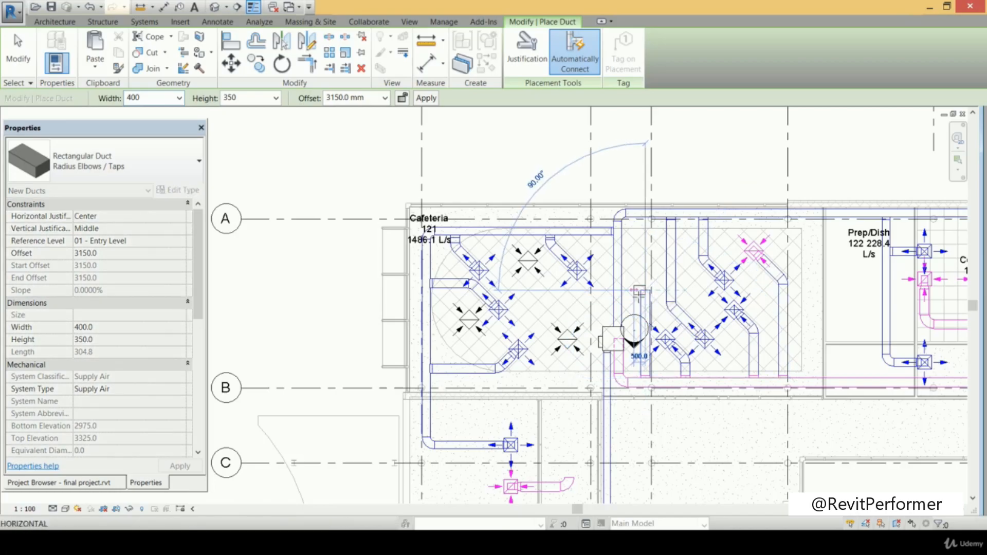
{"action": "scroll", "coordinate": [639, 293], "scroll_direction": "up", "scroll_amount": 2}
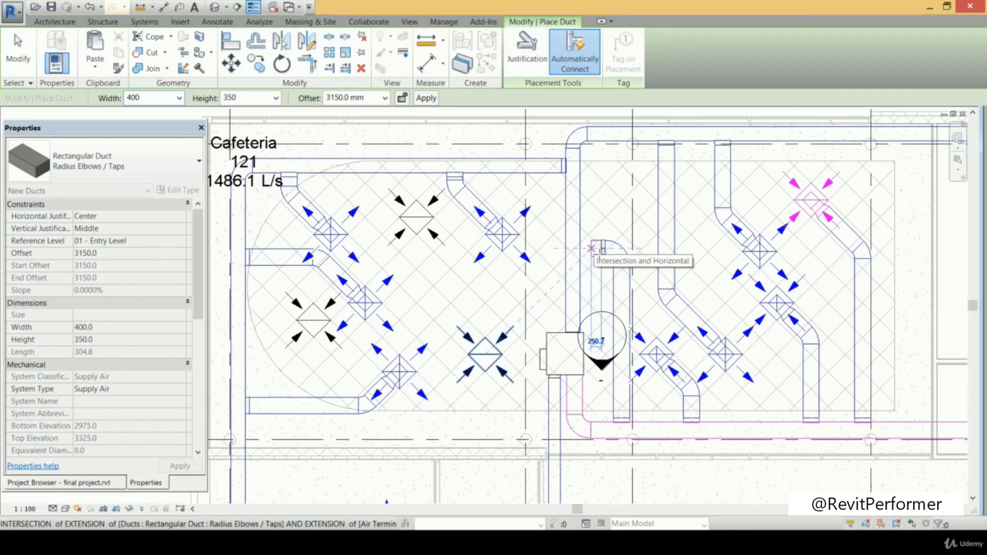
{"action": "left_click", "coordinate": [599, 255]}
{"action": "middle_click_drag", "start_coordinate": [608, 262], "coordinate": [611, 295]}
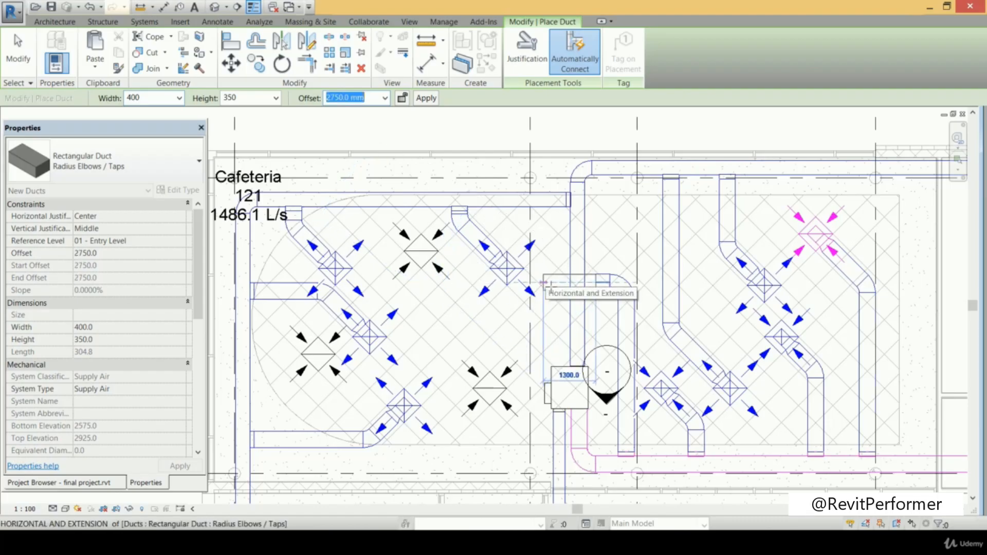
{"action": "left_click", "coordinate": [546, 283]}
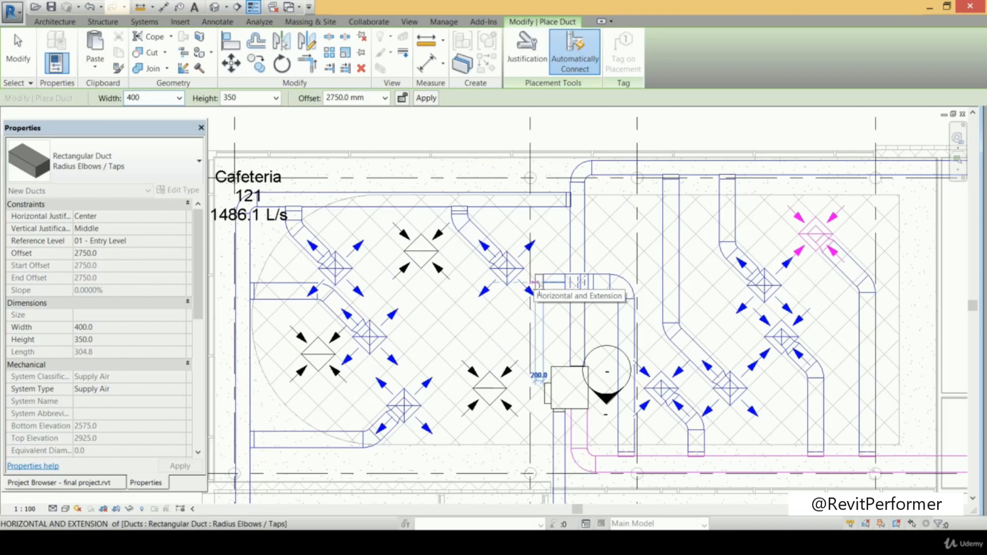
{"action": "key", "text": "Escape"}
{"action": "key", "text": "Escape"}
{"action": "key", "text": "Escape"}
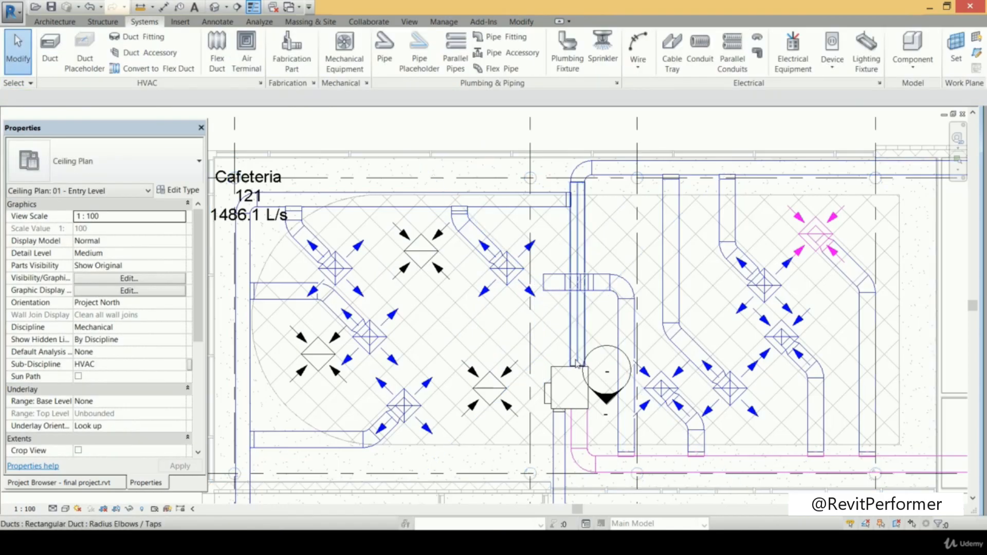
Nudge the crossing duct's short western segment south, and try to set its offset to 3150 mm
{"action": "left_click", "coordinate": [554, 294]}
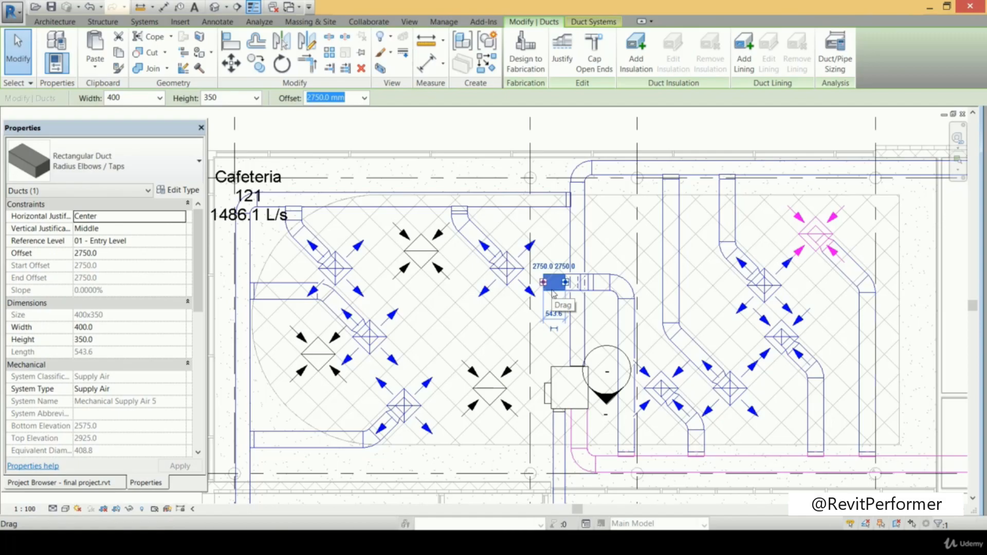
{"action": "key", "text": "Down"}
{"action": "key", "text": "Down"}
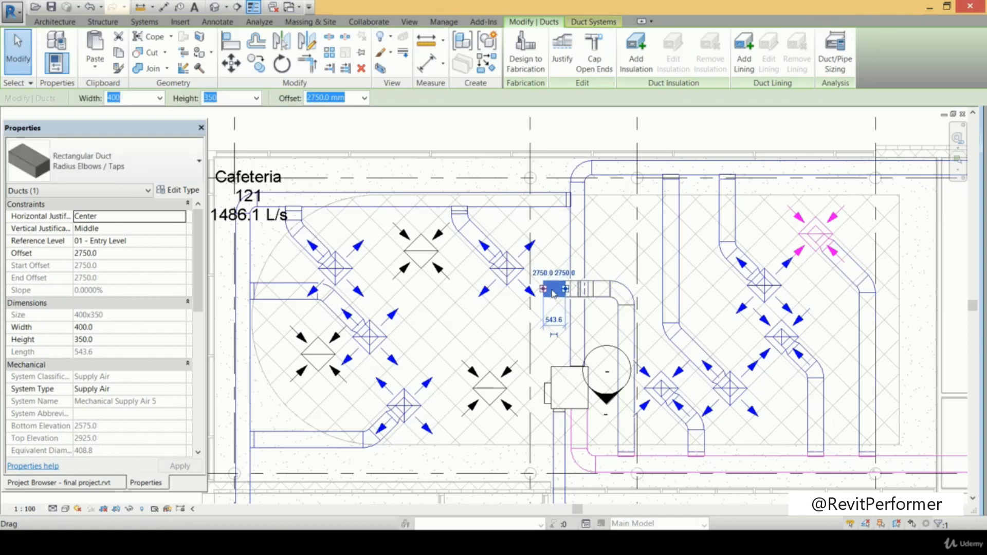
{"action": "key", "text": "Down"}
{"action": "key", "text": "Down"}
{"action": "key", "text": "Down"}
{"action": "key", "text": "Down"}
{"action": "key", "text": "Down"}
{"action": "key", "text": "Down"}
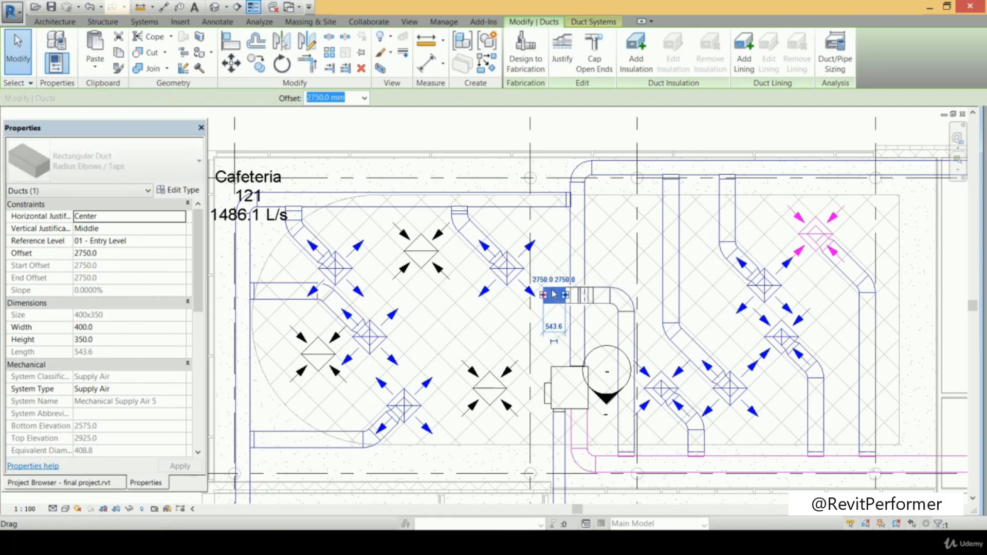
{"action": "key", "text": "Down"}
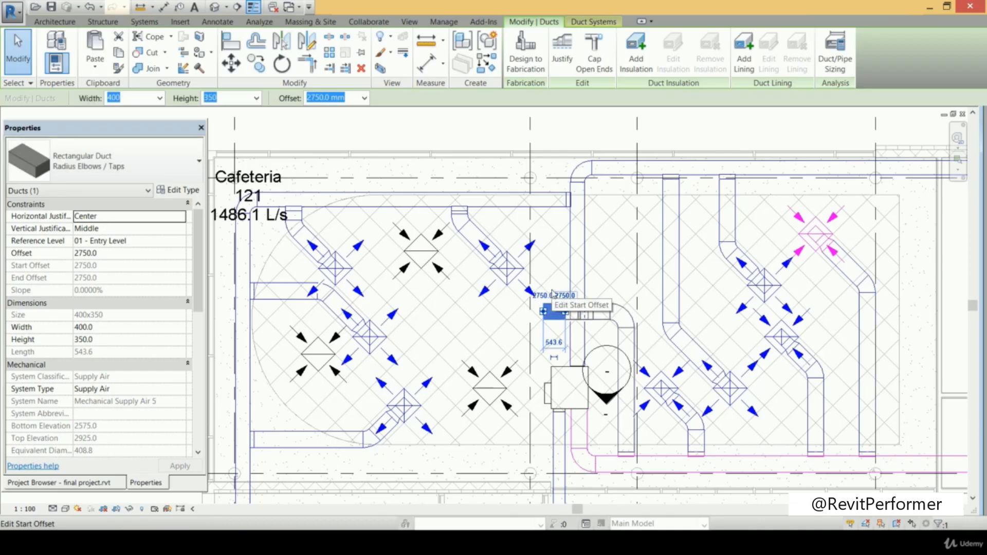
{"action": "key", "text": "Escape"}
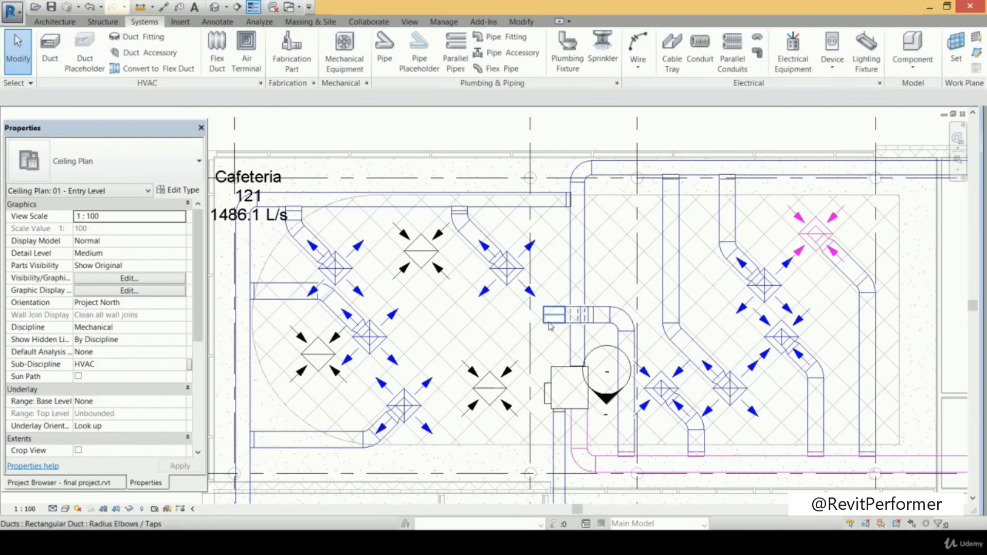
{"action": "left_click", "coordinate": [556, 319]}
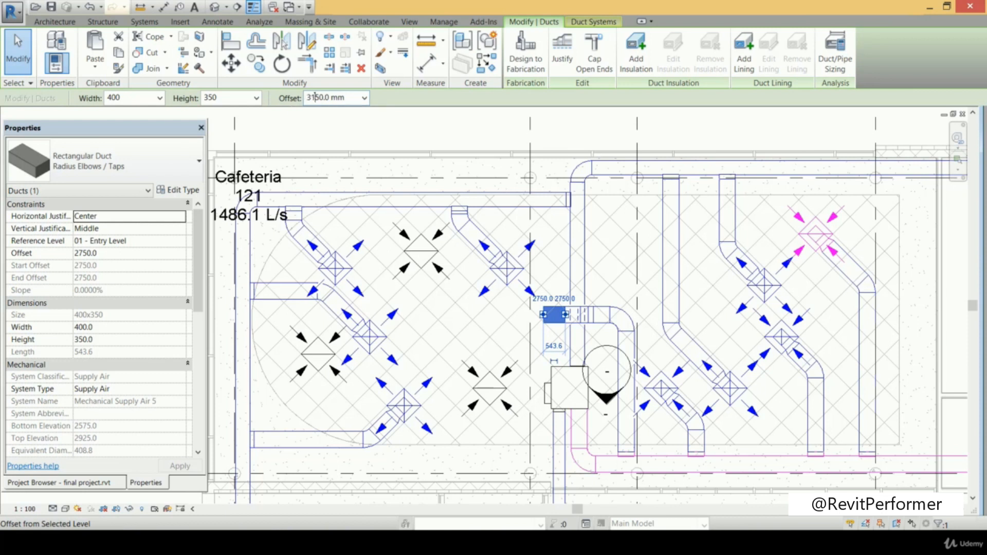
{"action": "key", "text": "Return"}
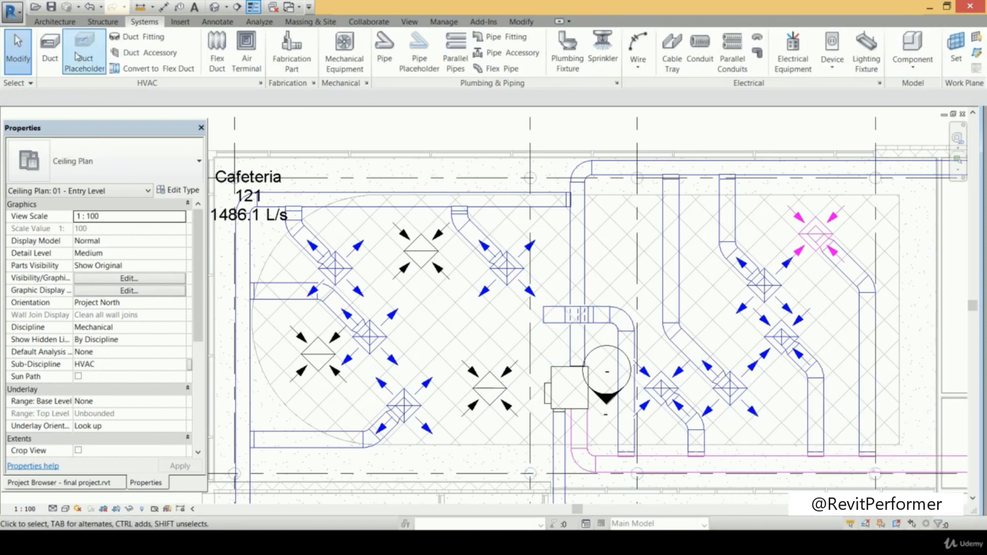
Extend the crossing duct west at 3150 mm offset, then run it diagonally to the northern return diffuser in the Cafeteria's western half
{"action": "left_click", "coordinate": [54, 41]}
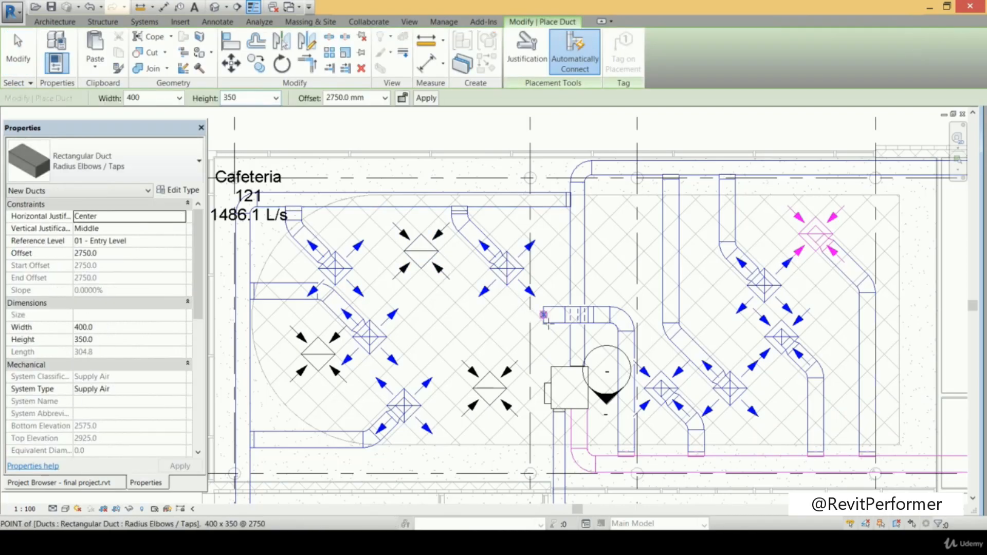
{"action": "left_click", "coordinate": [544, 315]}
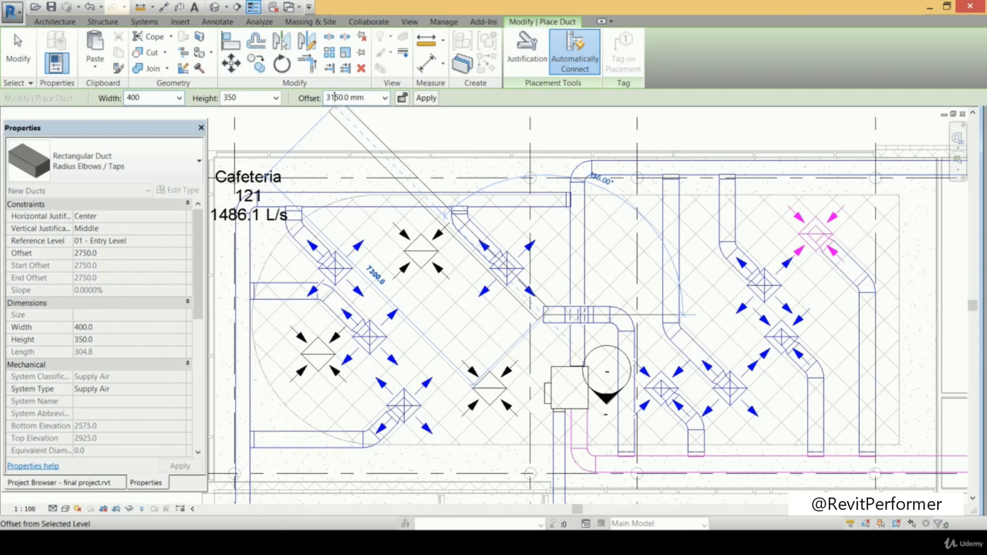
{"action": "key", "text": "Return"}
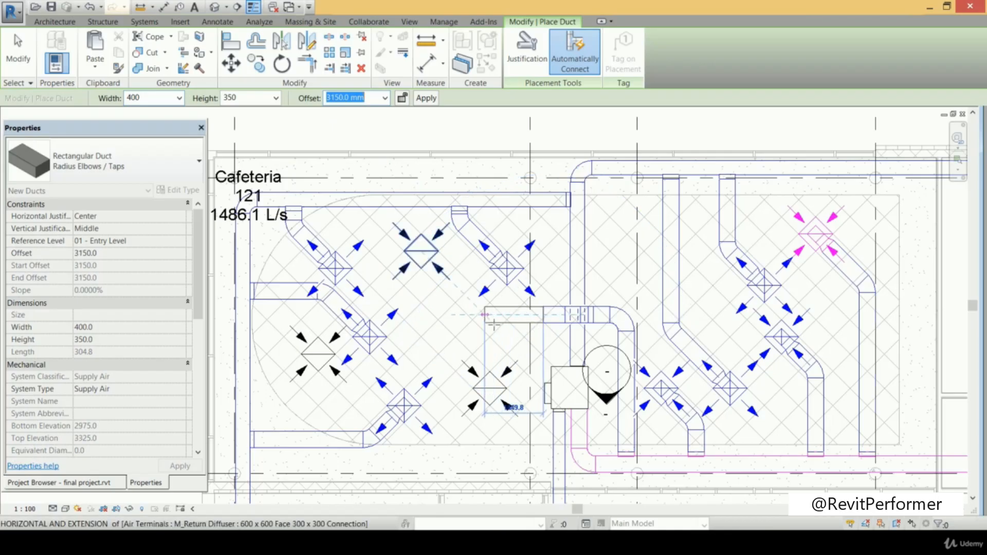
{"action": "left_click", "coordinate": [485, 320]}
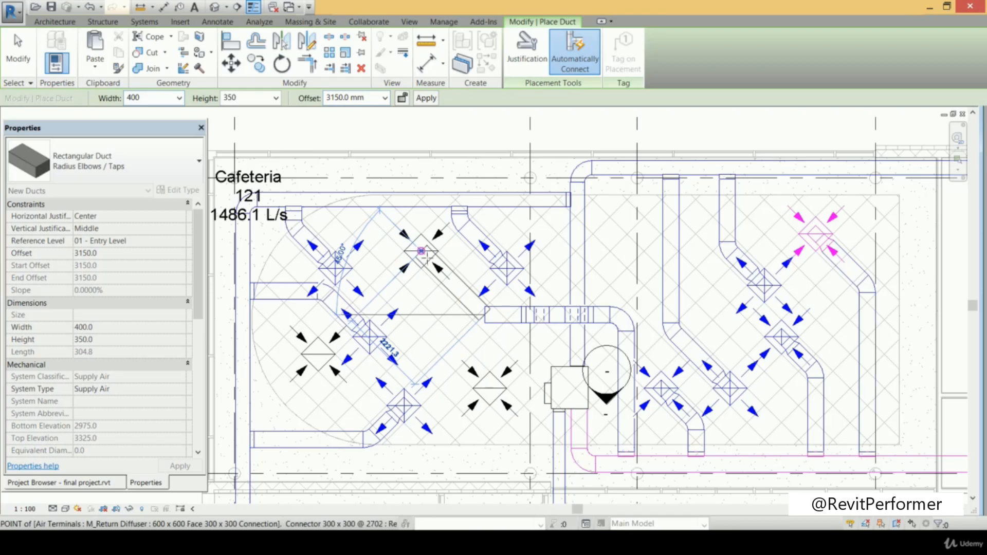
{"action": "left_click", "coordinate": [421, 252]}
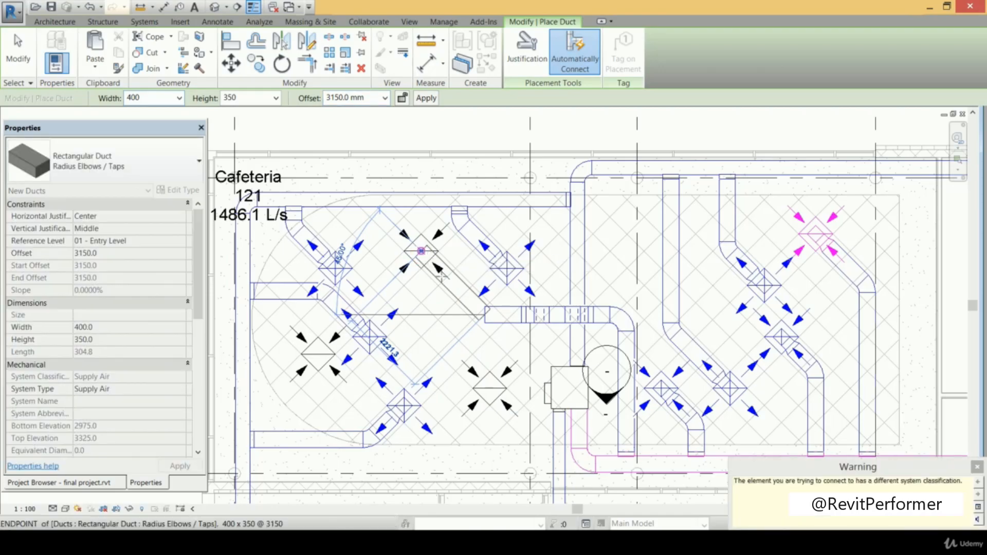
{"action": "middle_click_drag", "start_coordinate": [471, 296], "coordinate": [495, 290]}
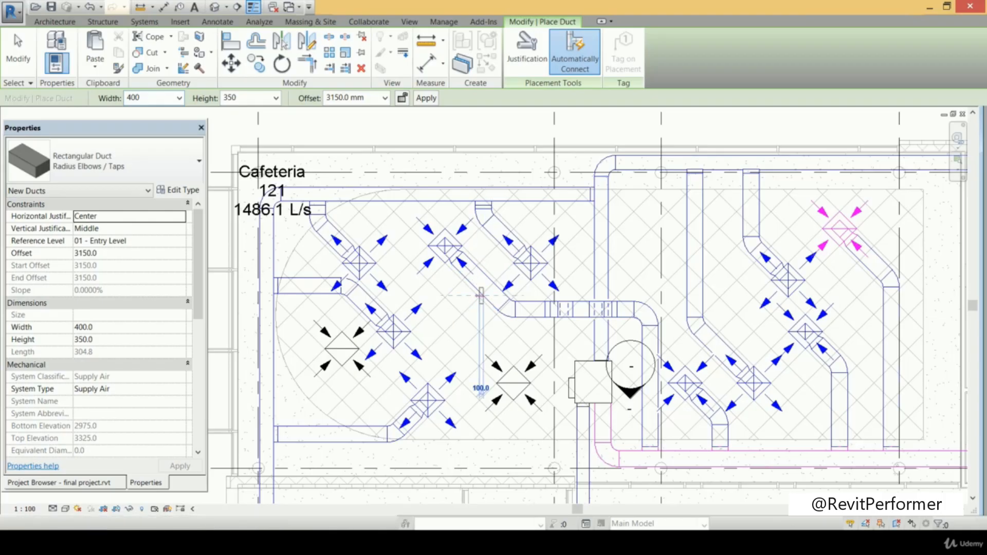
Draw a 400 x 350 mm branch from the diagonal duct southwest to the western return diffuser, and another off it to the southeastern return diffuser
{"action": "left_click", "coordinate": [486, 303]}
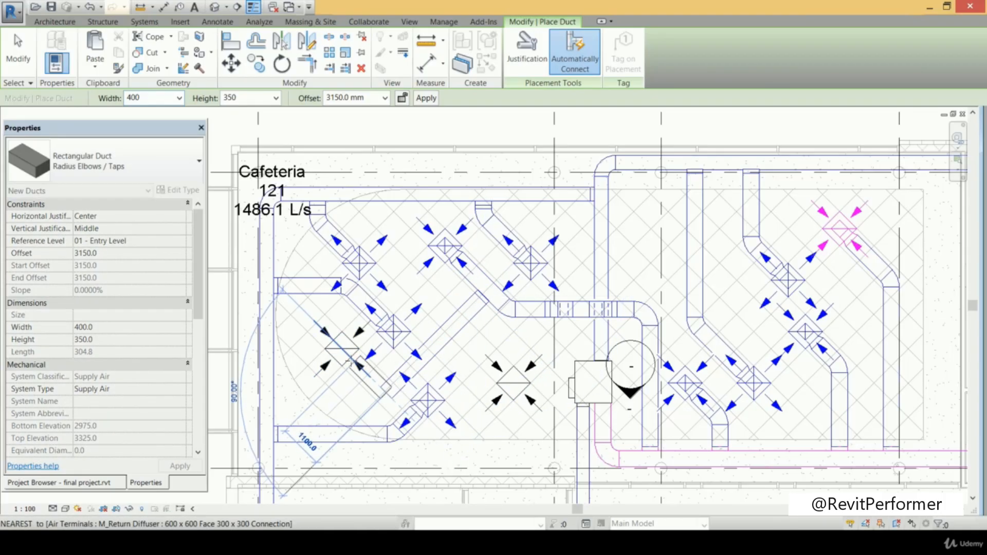
{"action": "left_click", "coordinate": [342, 349]}
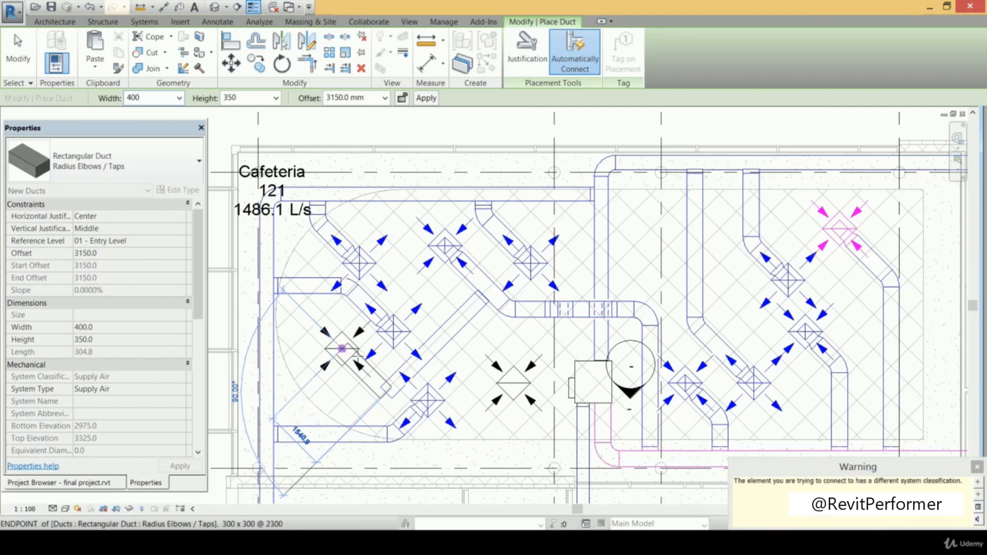
{"action": "left_click", "coordinate": [464, 332]}
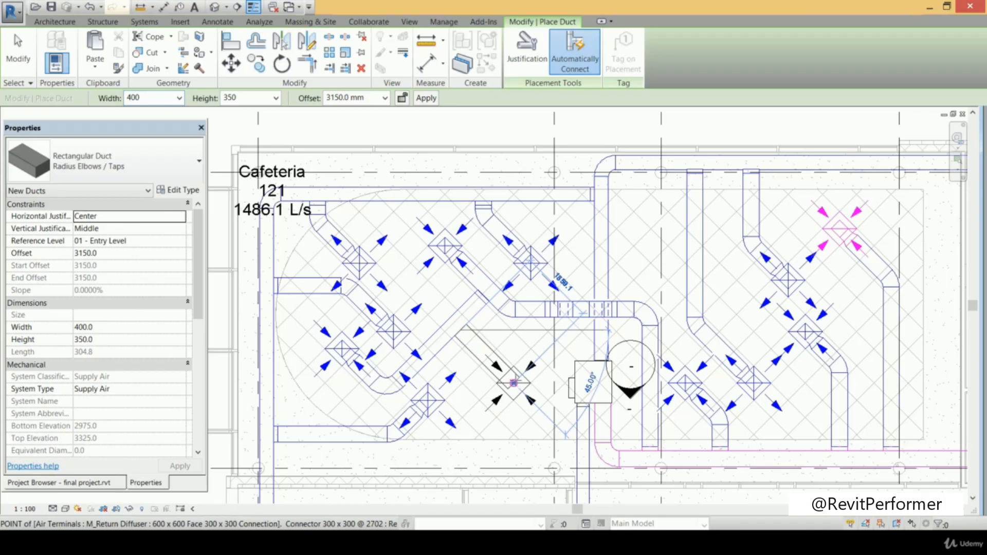
{"action": "left_click", "coordinate": [513, 383]}
{"action": "scroll", "coordinate": [529, 334], "scroll_direction": "down", "scroll_amount": 4}
{"action": "middle_click_drag", "start_coordinate": [529, 335], "coordinate": [488, 335]}
{"action": "key", "text": "Escape"}
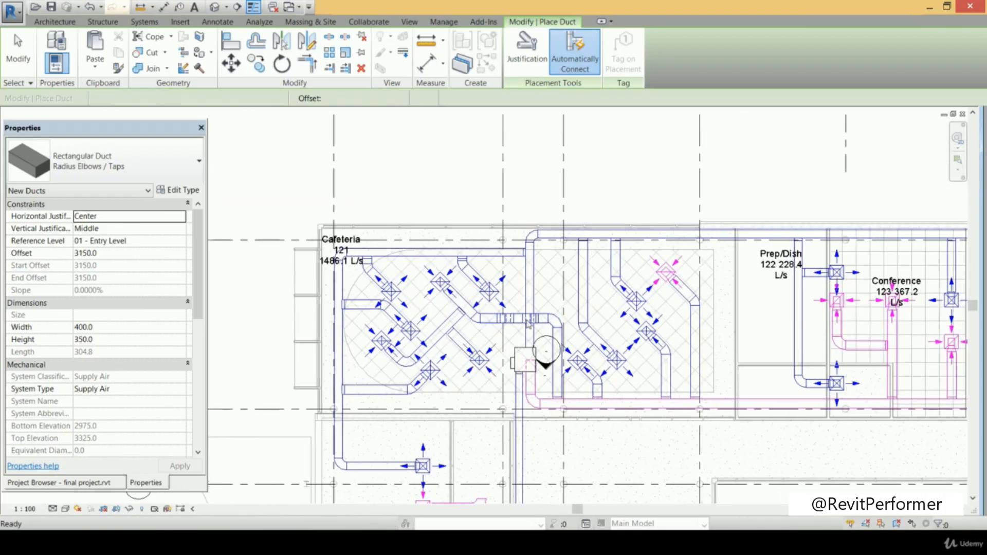
{"action": "key", "text": "Escape"}
{"action": "scroll", "coordinate": [529, 324], "scroll_direction": "up", "scroll_amount": 2}
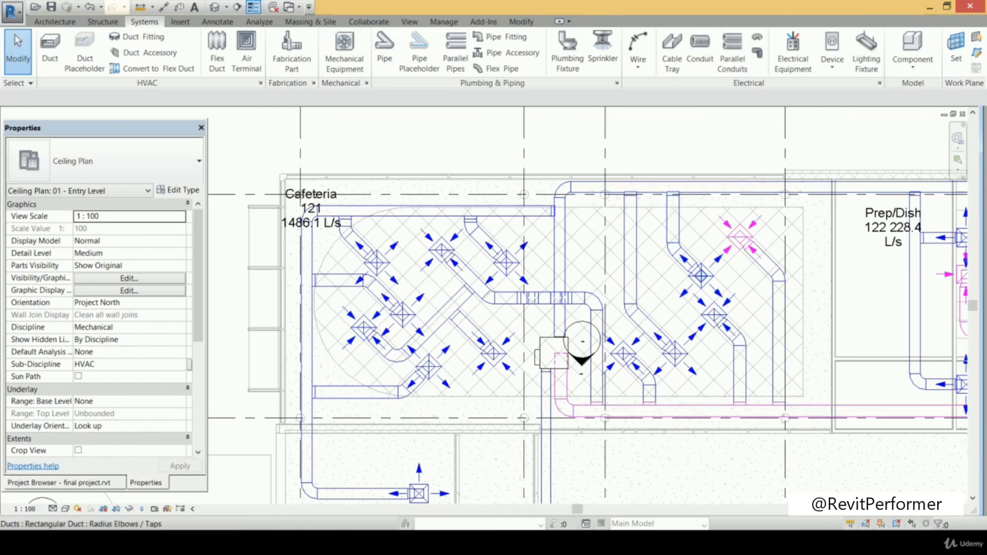
Set the system type of the vertical duct feeding the middle return diffuser in the Cafeteria's eastern half to Return Air
{"action": "middle_click_drag", "start_coordinate": [700, 288], "coordinate": [697, 274]}
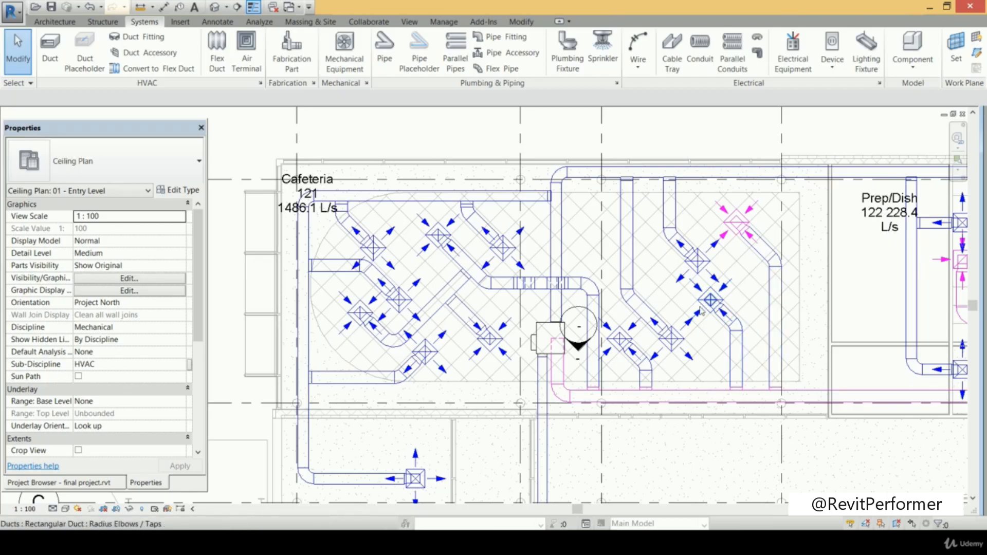
{"action": "scroll", "coordinate": [710, 302], "scroll_direction": "up", "scroll_amount": 1}
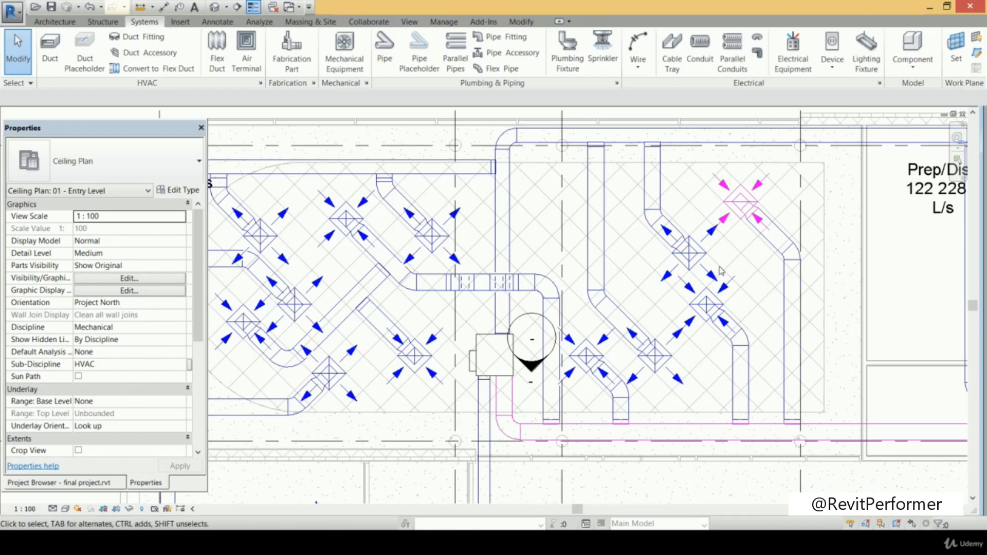
{"action": "left_click", "coordinate": [741, 373]}
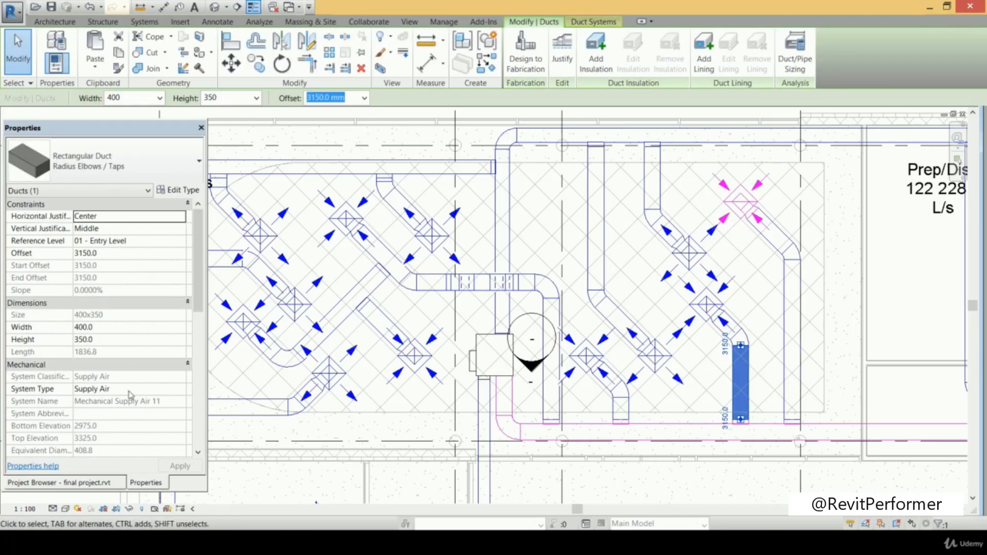
{"action": "left_click", "coordinate": [163, 391]}
{"action": "left_click", "coordinate": [181, 391]}
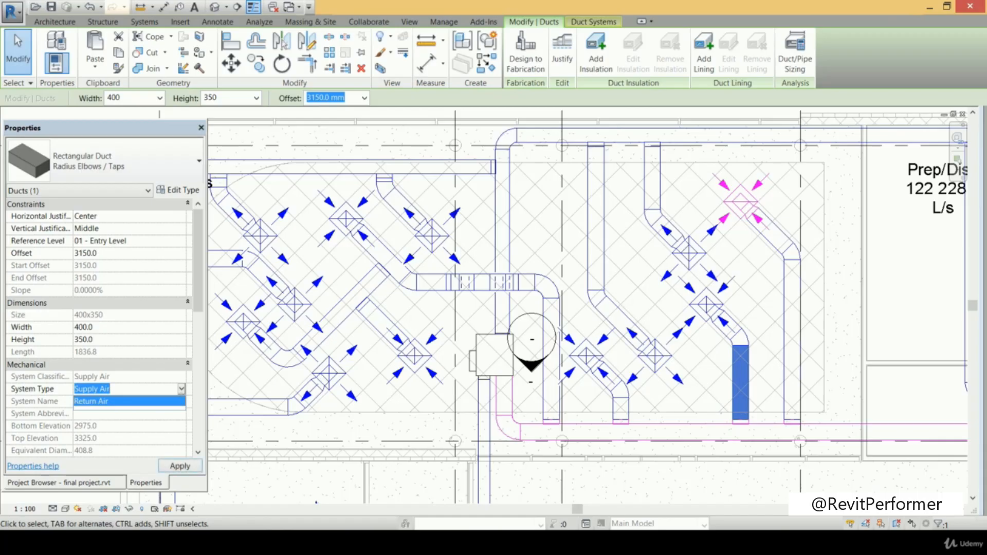
{"action": "left_click", "coordinate": [145, 402]}
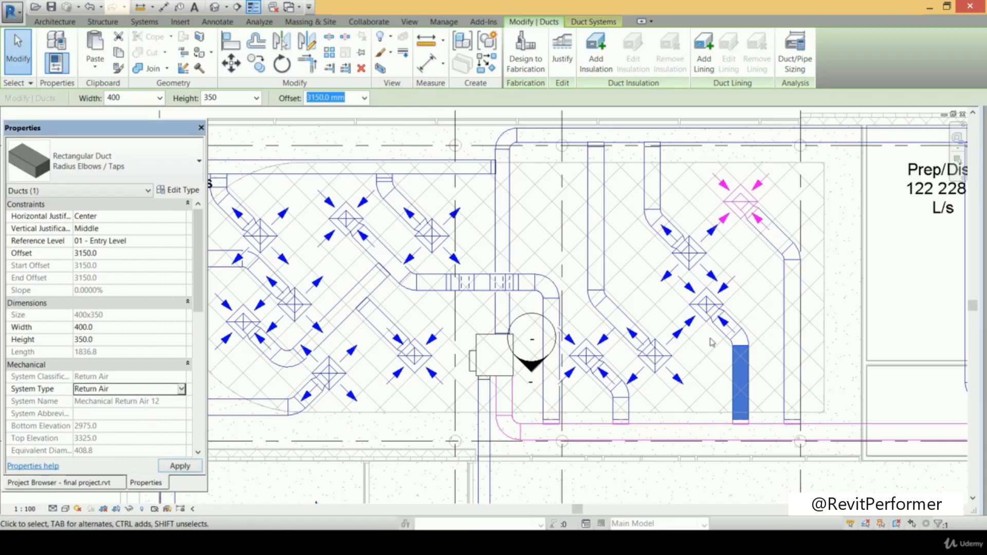
{"action": "left_click", "coordinate": [760, 288]}
{"action": "scroll", "coordinate": [766, 299], "scroll_direction": "down", "scroll_amount": 3}
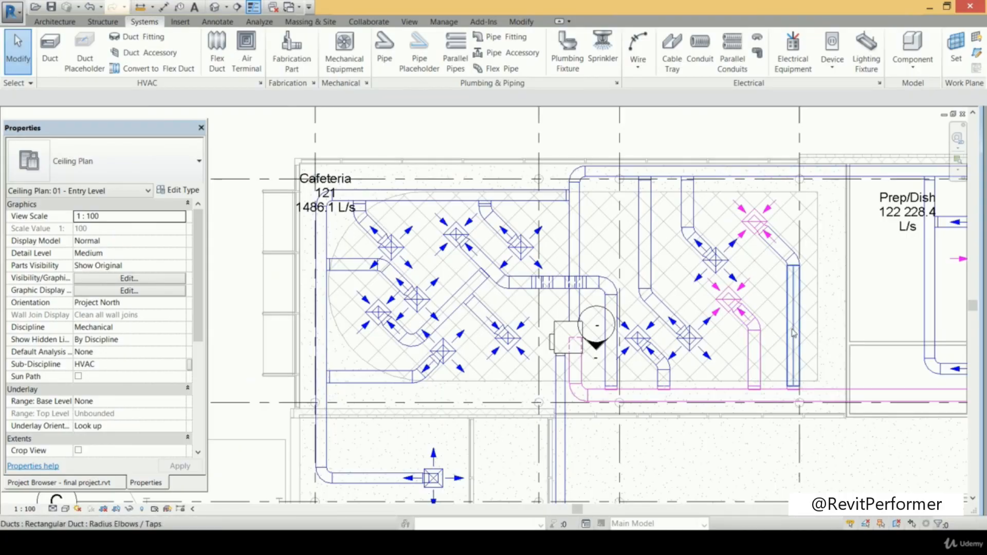
Change the system type of the Cafeteria's three remaining return duct runs, including the western crossing run, to Return Air
{"action": "left_click", "coordinate": [798, 302]}
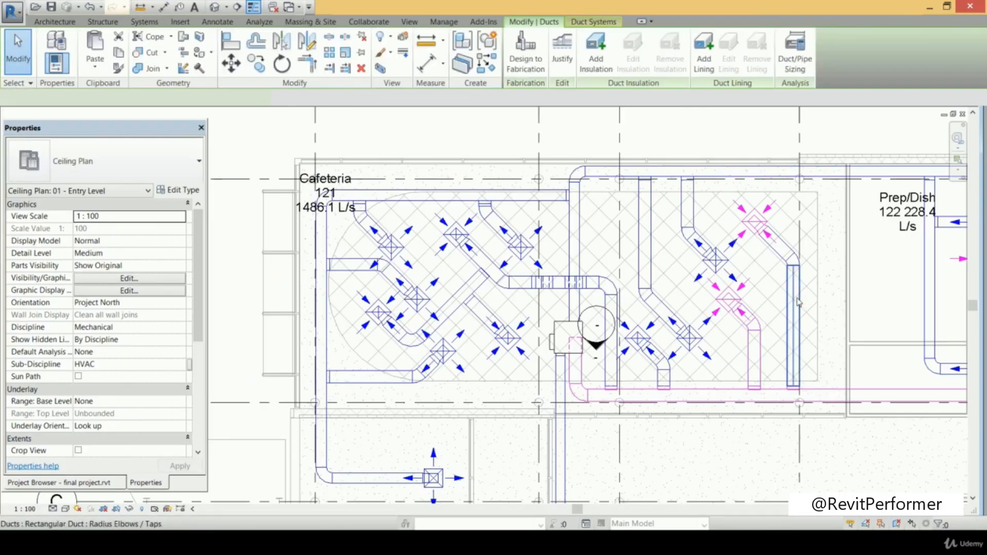
{"action": "left_click", "coordinate": [652, 363], "text": "ctrl"}
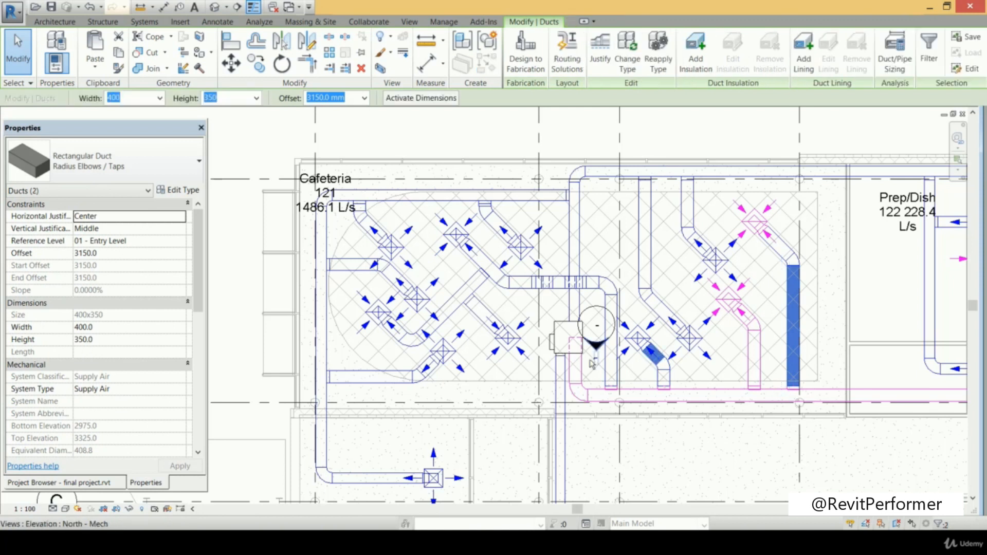
{"action": "left_click", "coordinate": [490, 265], "text": "ctrl"}
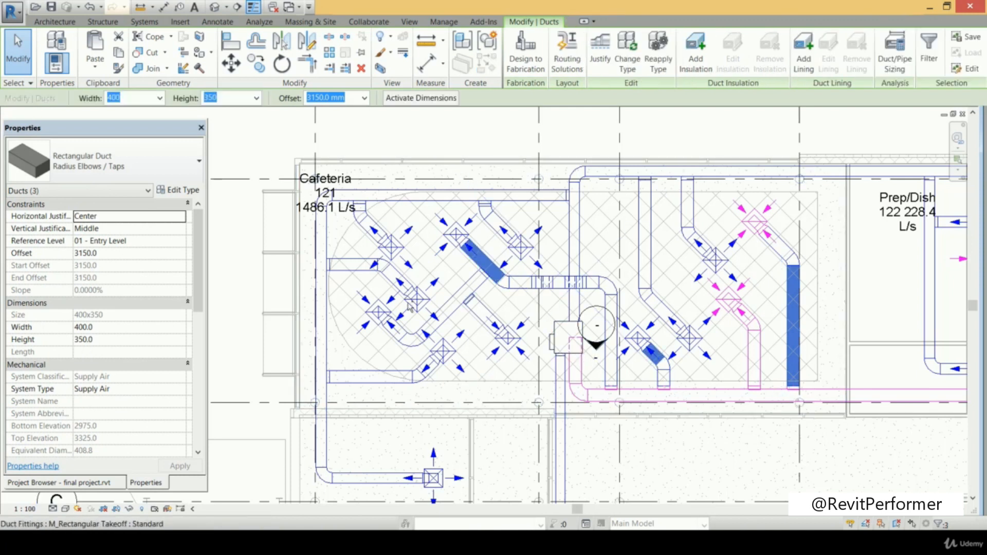
{"action": "left_click", "coordinate": [162, 391]}
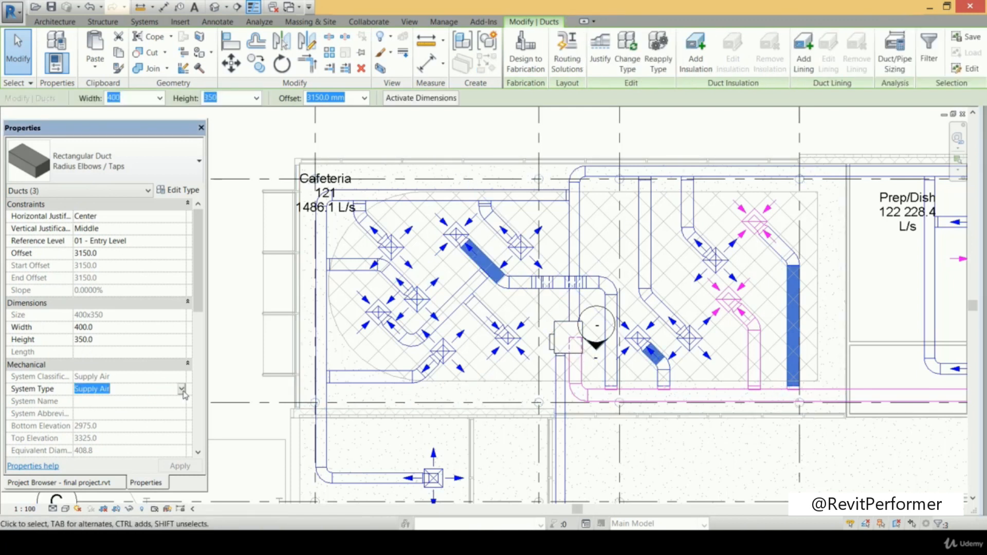
{"action": "left_click", "coordinate": [182, 389]}
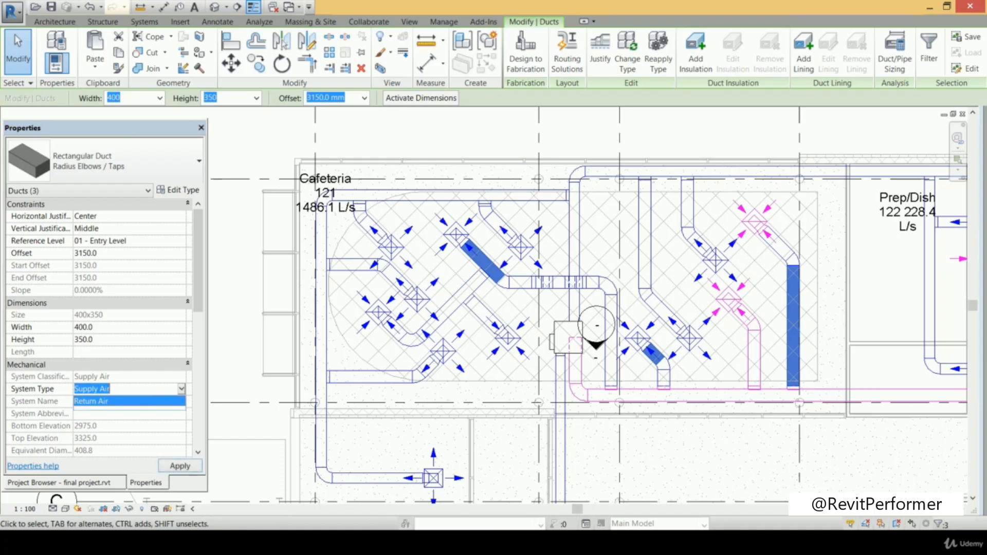
{"action": "left_click", "coordinate": [125, 402]}
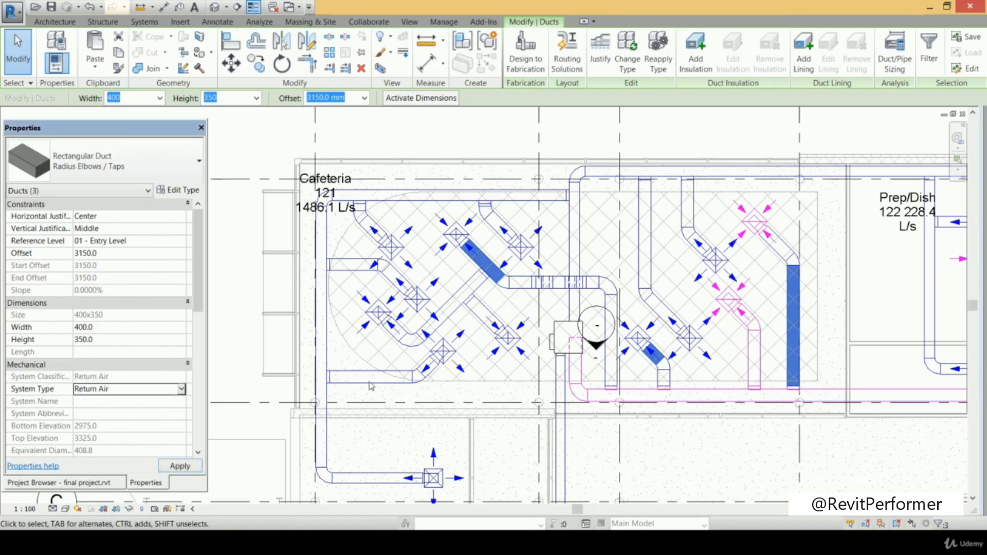
{"action": "middle_click_drag", "start_coordinate": [523, 278], "coordinate": [500, 299]}
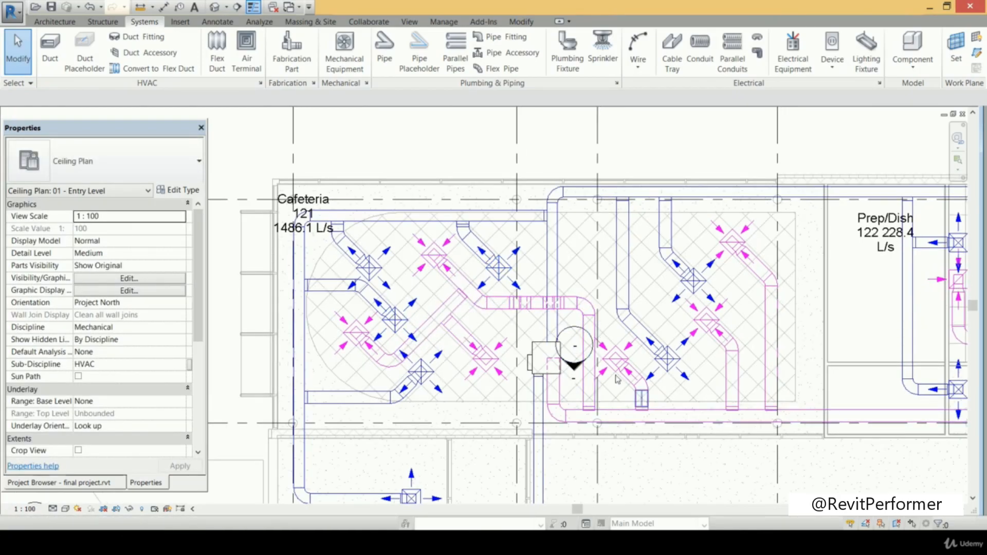
Examine the Entry Level duct layout from the Cafeteria along the western wing to the southern instruction rooms
{"action": "scroll", "coordinate": [738, 321], "scroll_direction": "down", "scroll_amount": 1}
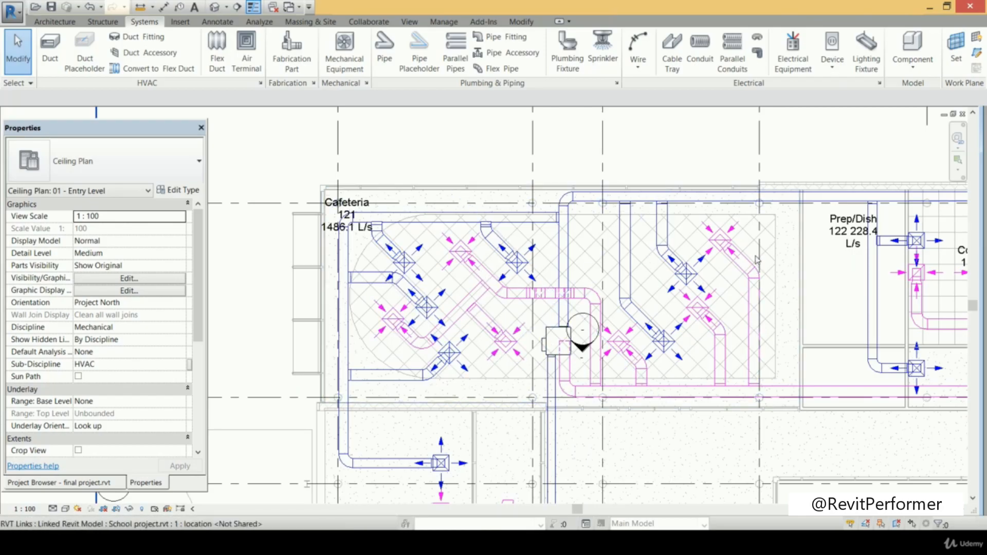
{"action": "scroll", "coordinate": [755, 260], "scroll_direction": "down", "scroll_amount": 3}
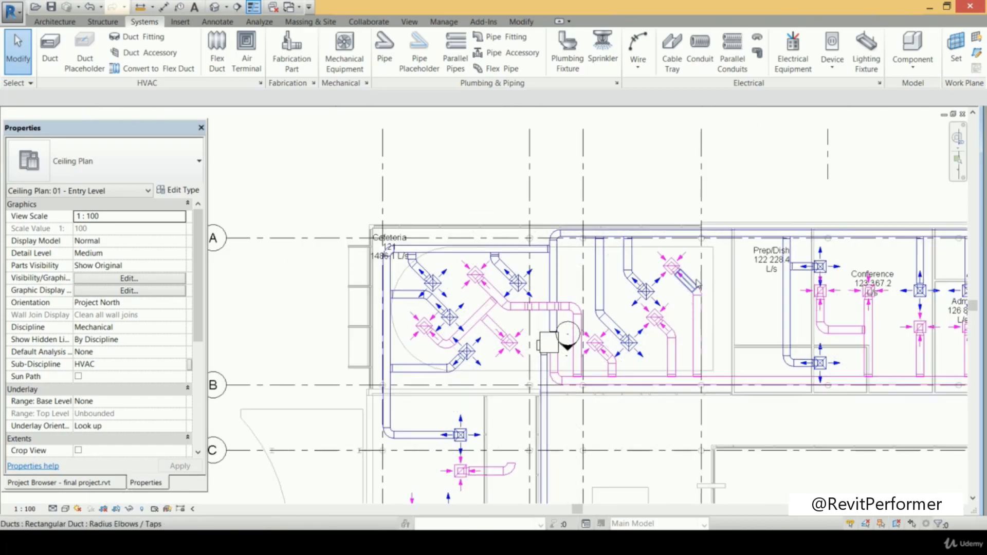
{"action": "scroll", "coordinate": [697, 291], "scroll_direction": "down", "scroll_amount": 3}
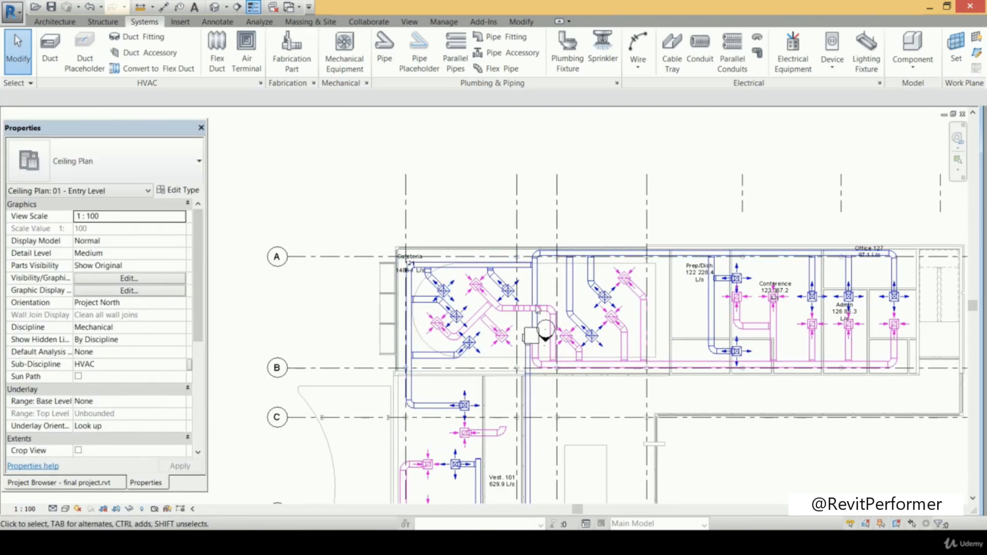
{"action": "scroll", "coordinate": [419, 201], "scroll_direction": "down", "scroll_amount": 3}
{"action": "scroll", "coordinate": [548, 262], "scroll_direction": "up", "scroll_amount": 2}
{"action": "scroll", "coordinate": [524, 261], "scroll_direction": "down", "scroll_amount": 3}
{"action": "middle_click_drag", "start_coordinate": [531, 239], "coordinate": [543, 178]}
{"action": "scroll", "coordinate": [514, 242], "scroll_direction": "down", "scroll_amount": 2}
{"action": "middle_click_drag", "start_coordinate": [511, 208], "coordinate": [485, 110]}
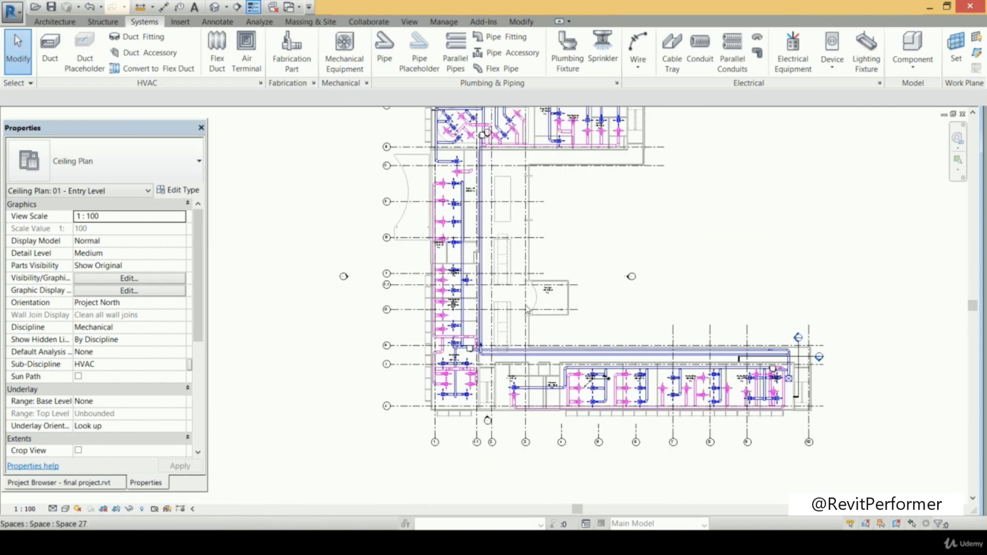
{"action": "middle_click_drag", "start_coordinate": [620, 374], "coordinate": [590, 363]}
{"action": "scroll", "coordinate": [619, 379], "scroll_direction": "up", "scroll_amount": 5}
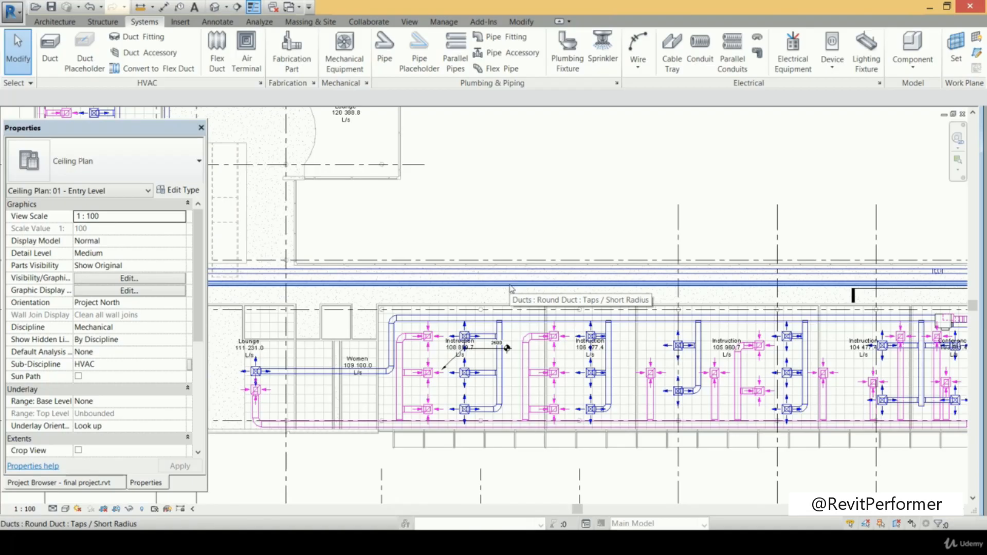
{"action": "scroll", "coordinate": [604, 345], "scroll_direction": "down", "scroll_amount": 1}
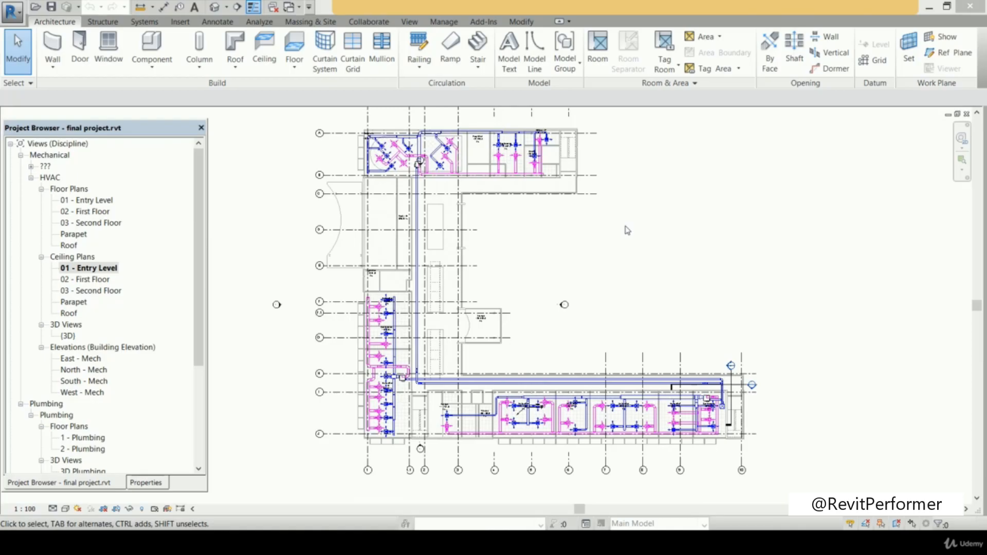
Review the overall duct layouts on the Entry Level, First Floor and Second Floor ceiling plans
{"action": "left_click", "coordinate": [669, 280]}
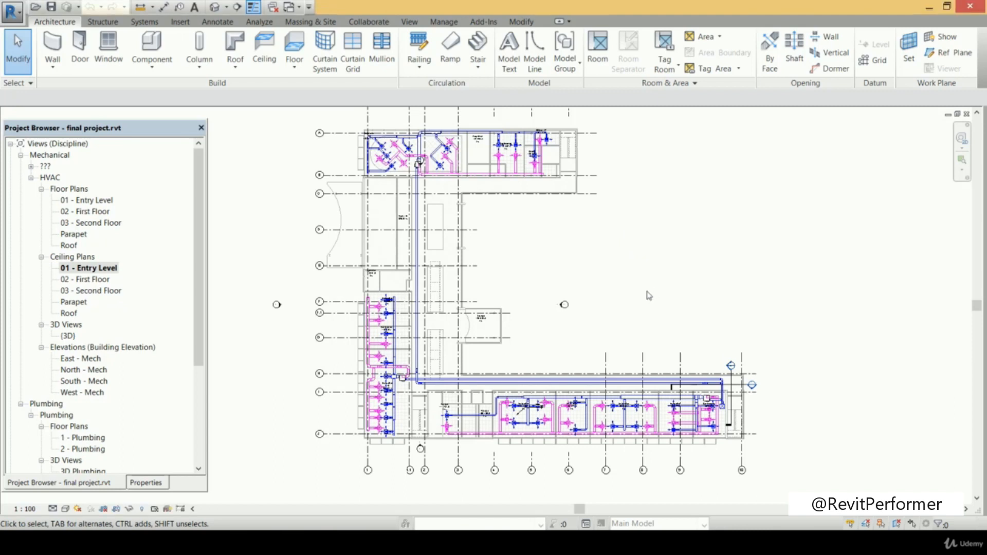
{"action": "scroll", "coordinate": [641, 291], "scroll_direction": "down", "scroll_amount": 3}
{"action": "mouse_move", "coordinate": [641, 291]}
{"action": "middle_mouse_down"}
{"action": "mouse_move", "coordinate": [623, 286]}
{"action": "mouse_move", "coordinate": [643, 285]}
{"action": "middle_mouse_up"}
{"action": "scroll", "coordinate": [624, 285], "scroll_direction": "up", "scroll_amount": 3}
{"action": "scroll", "coordinate": [651, 288], "scroll_direction": "down", "scroll_amount": 1}
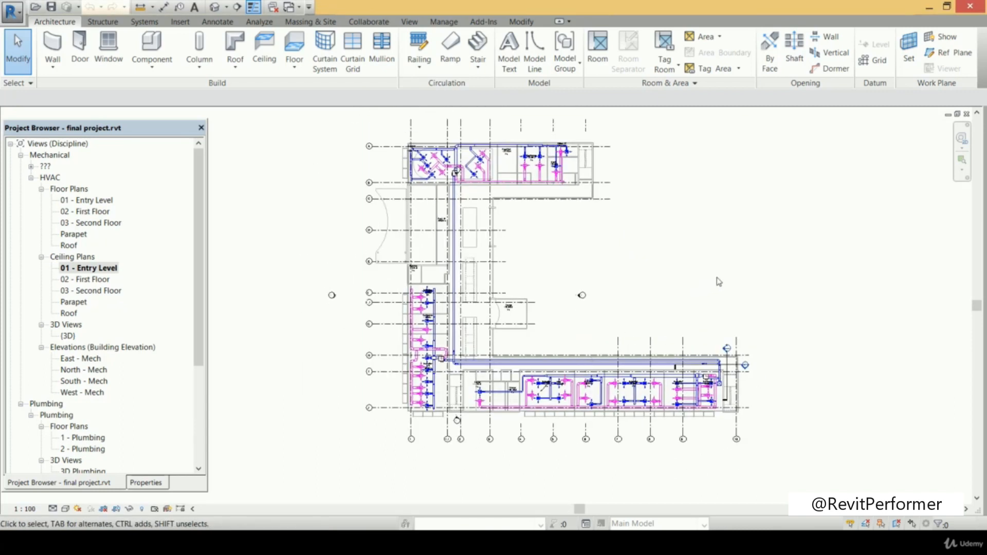
{"action": "double_click", "coordinate": [85, 281]}
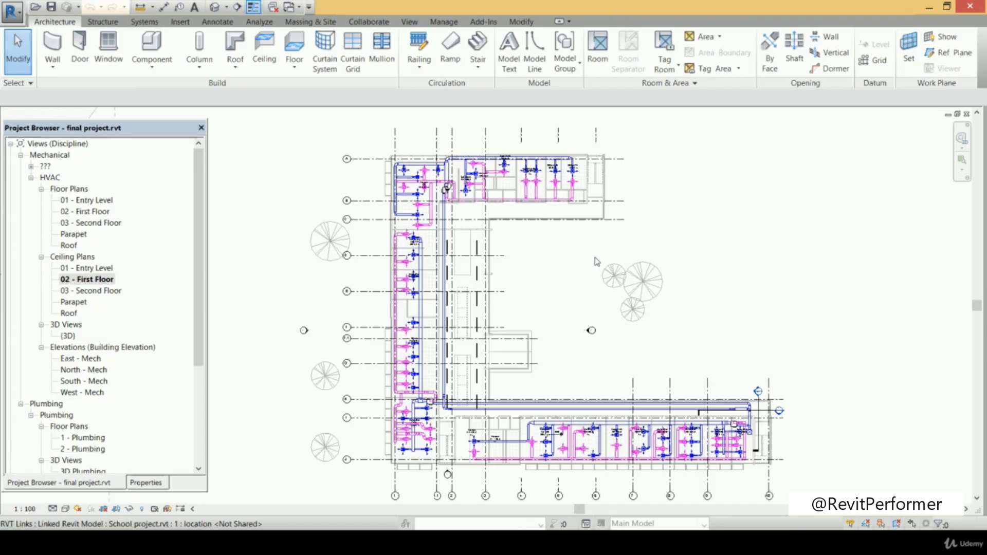
{"action": "double_click", "coordinate": [95, 292]}
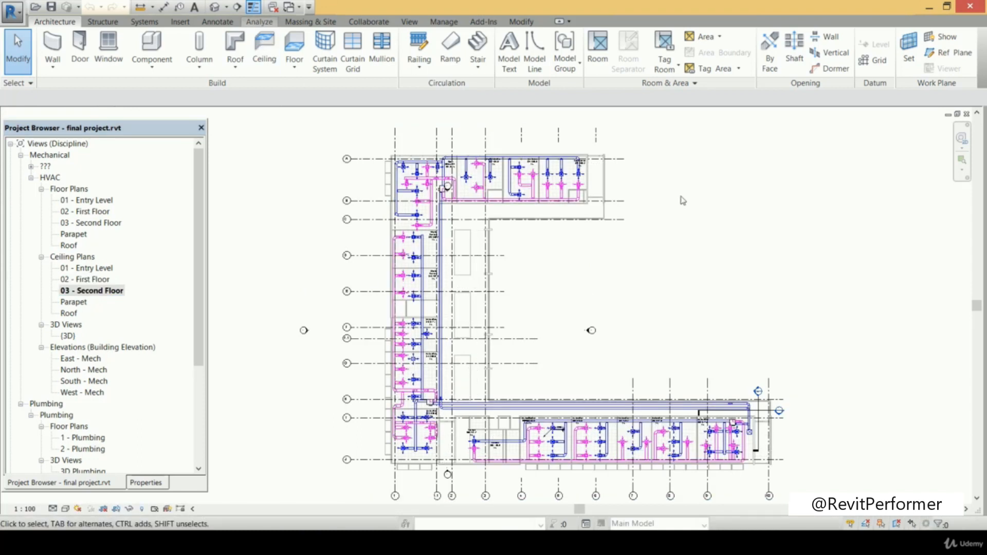
Show the disconnects for ducts in the Second Floor ceiling plan
{"action": "left_click", "coordinate": [782, 65]}
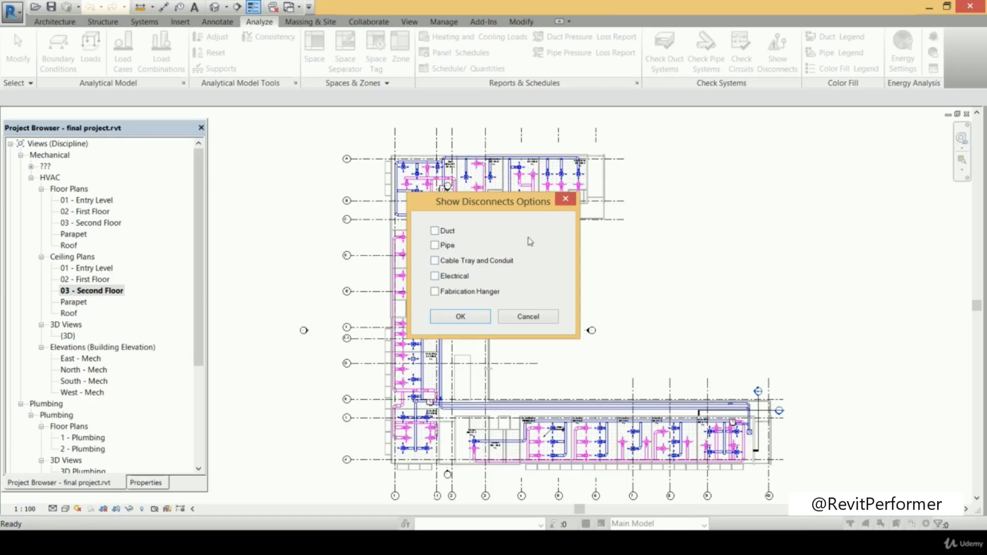
{"action": "left_click", "coordinate": [435, 231]}
{"action": "left_click", "coordinate": [462, 316]}
Examine the duct disconnect warnings at the mechanical unit and the vertical shaft duct beside Instruction 302
{"action": "middle_click_drag", "start_coordinate": [615, 293], "coordinate": [610, 276]}
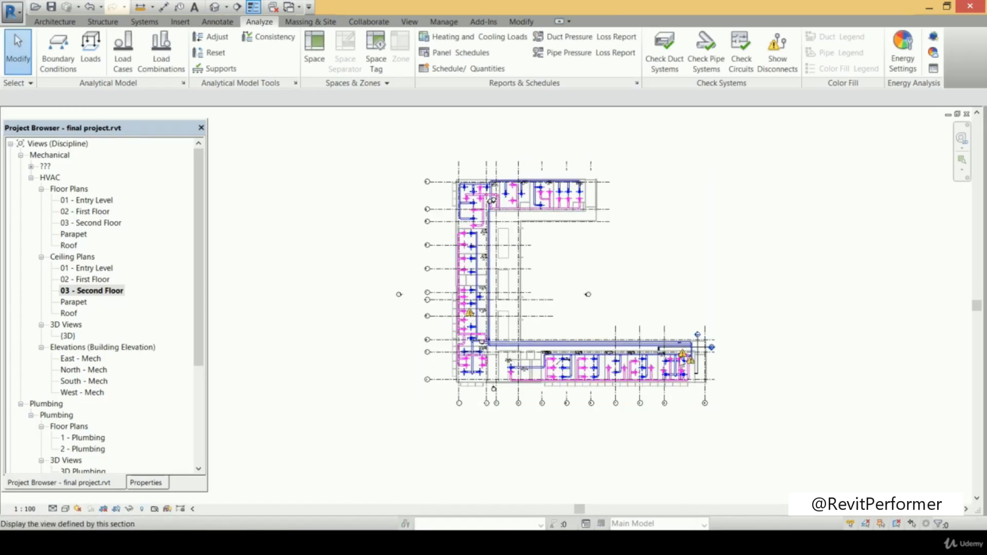
{"action": "scroll", "coordinate": [680, 357], "scroll_direction": "up", "scroll_amount": 8}
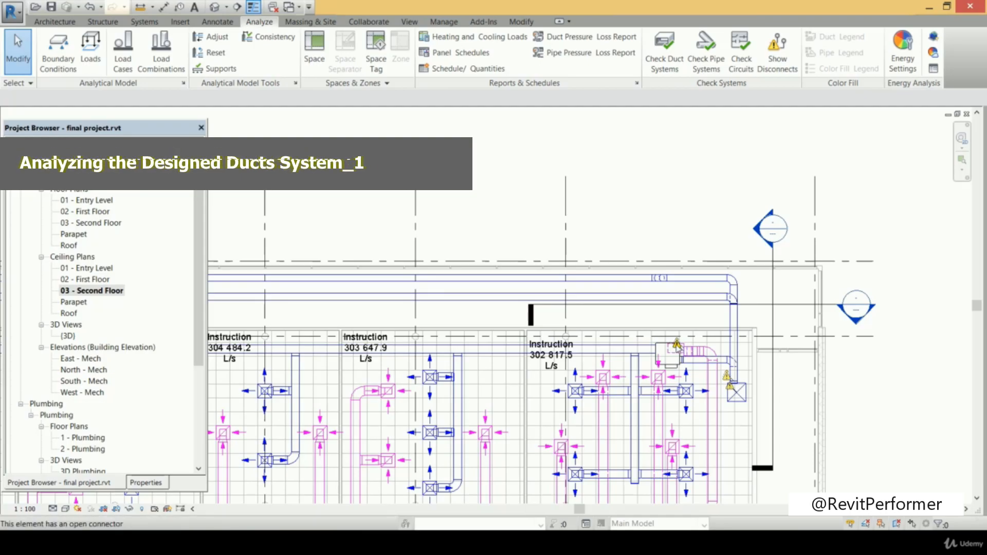
{"action": "scroll", "coordinate": [679, 347], "scroll_direction": "up", "scroll_amount": 5}
{"action": "scroll", "coordinate": [690, 347], "scroll_direction": "up", "scroll_amount": 2}
{"action": "left_click", "coordinate": [690, 345]}
{"action": "middle_click_drag", "start_coordinate": [725, 302], "coordinate": [729, 271]}
{"action": "left_click", "coordinate": [740, 263]}
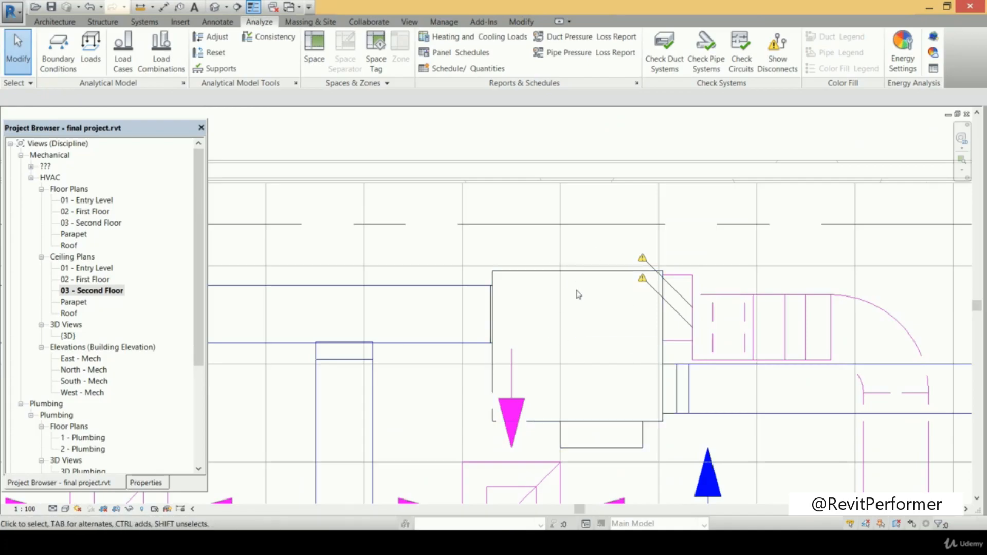
{"action": "scroll", "coordinate": [565, 288], "scroll_direction": "down", "scroll_amount": 3}
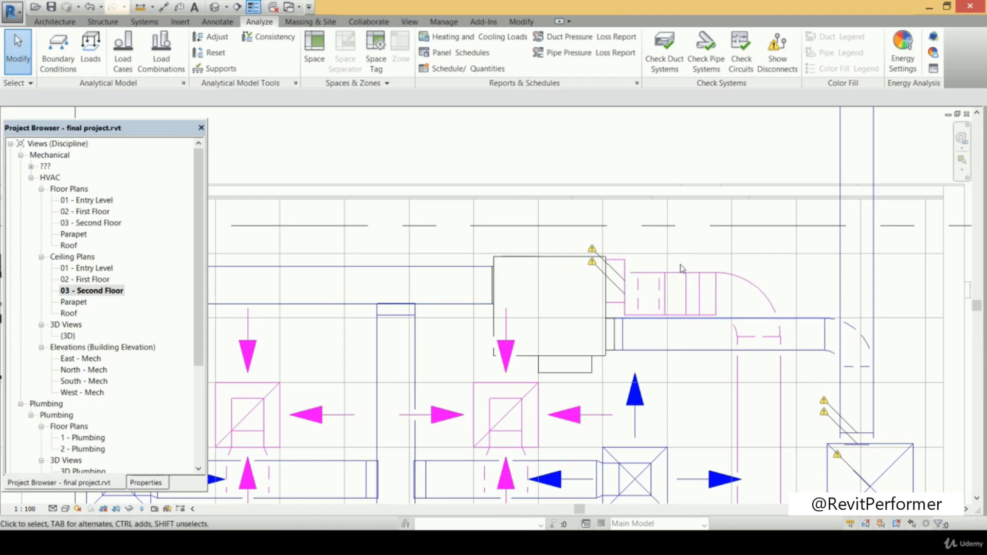
Align the edge of the return duct run with the edge of the short return duct at the Instruction 302 unit
{"action": "left_click", "coordinate": [521, 21]}
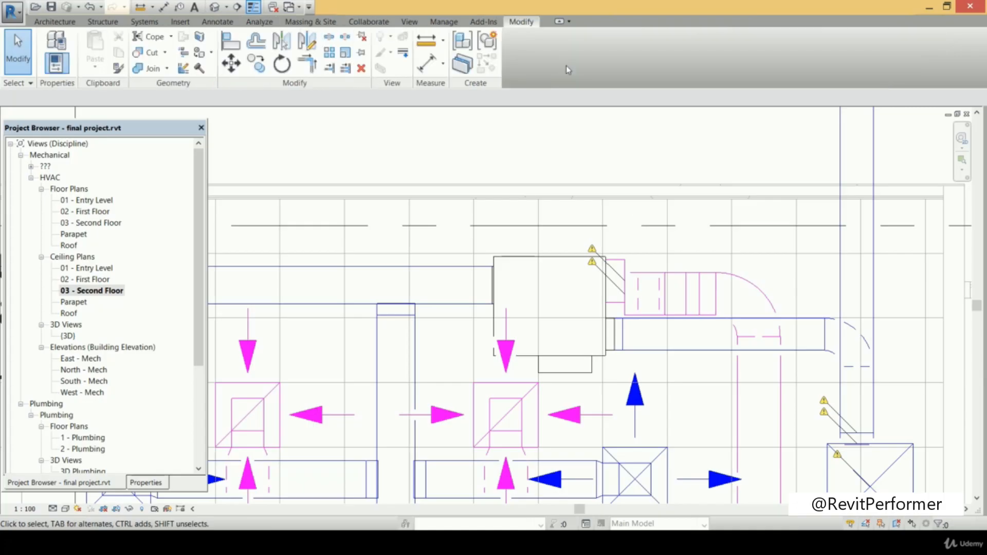
{"action": "key", "text": "a"}
{"action": "key", "text": "l"}
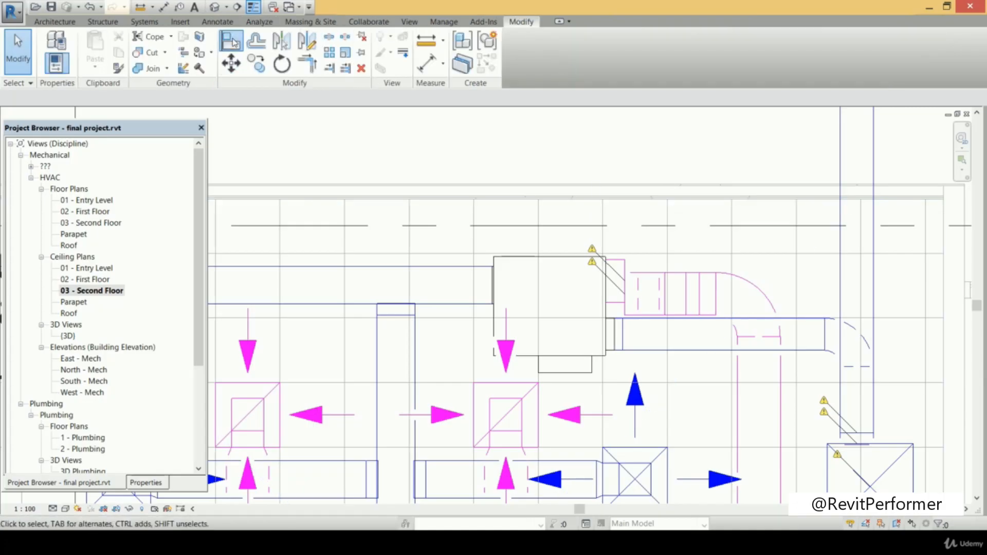
{"action": "left_click", "coordinate": [609, 260]}
{"action": "left_click", "coordinate": [654, 278]}
{"action": "left_click", "coordinate": [649, 303]}
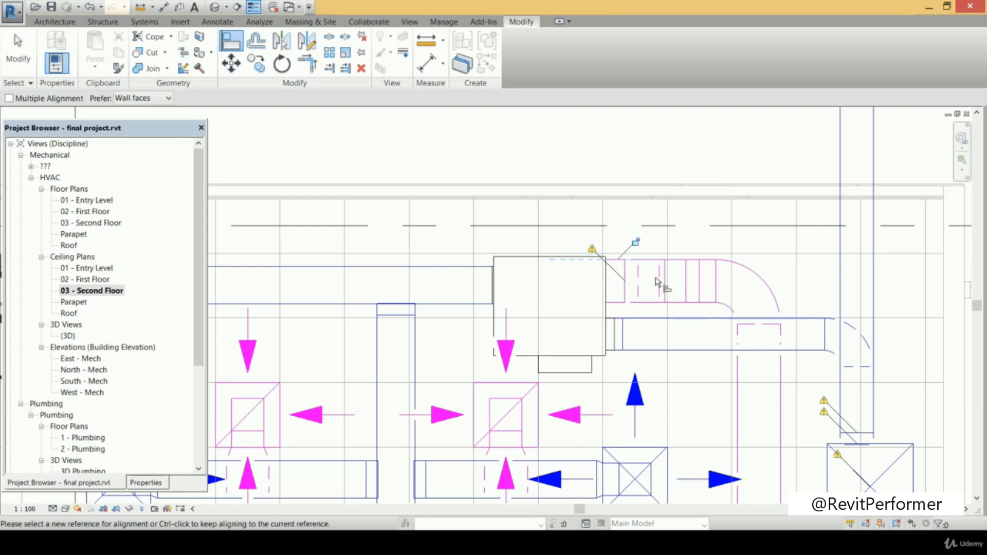
{"action": "key", "text": "Escape"}
{"action": "key", "text": "Escape"}
Delete the return duct pieces and transition between the unit's short return duct and the elbow
{"action": "scroll", "coordinate": [735, 231], "scroll_direction": "up", "scroll_amount": 1}
{"action": "left_click_drag", "start_coordinate": [583, 139], "coordinate": [758, 435]}
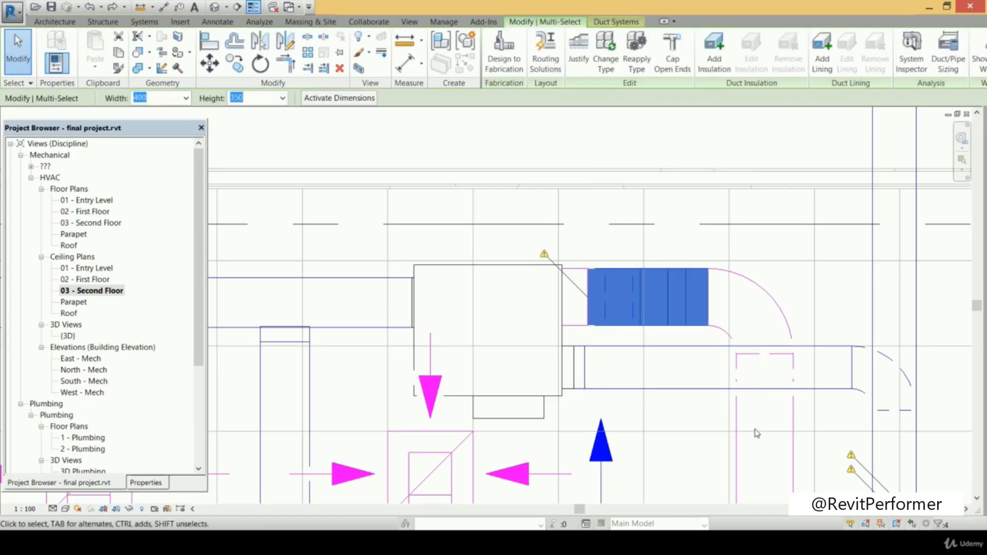
{"action": "key", "text": "Delete"}
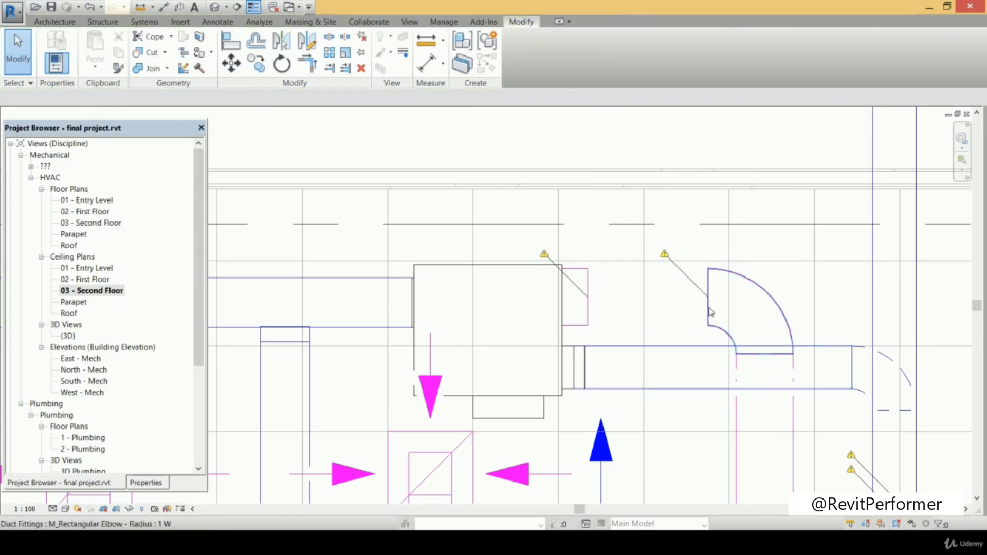
Draw a 400 x 350 return duct from the unit's short return duct to the open elbow
{"action": "left_click", "coordinate": [591, 327]}
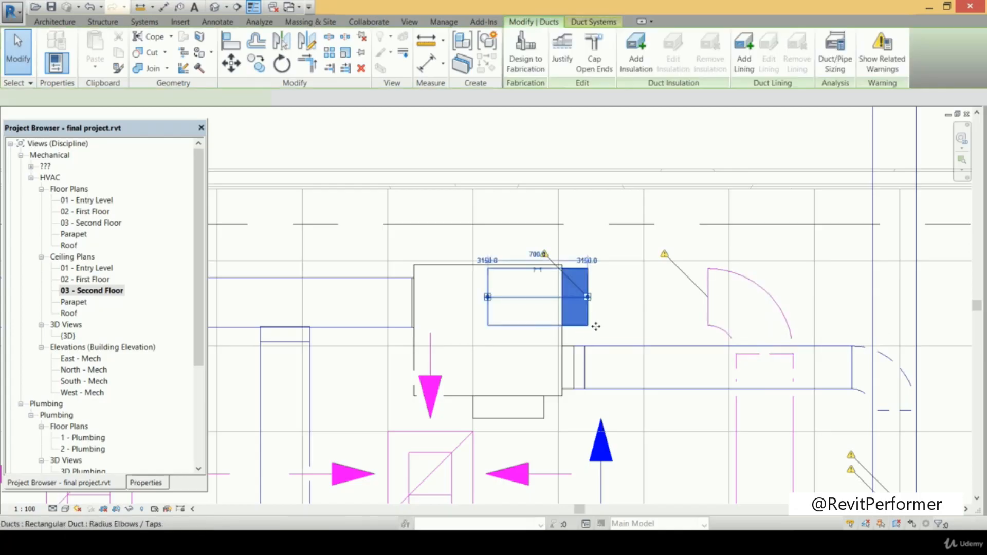
{"action": "right_click", "coordinate": [588, 297]}
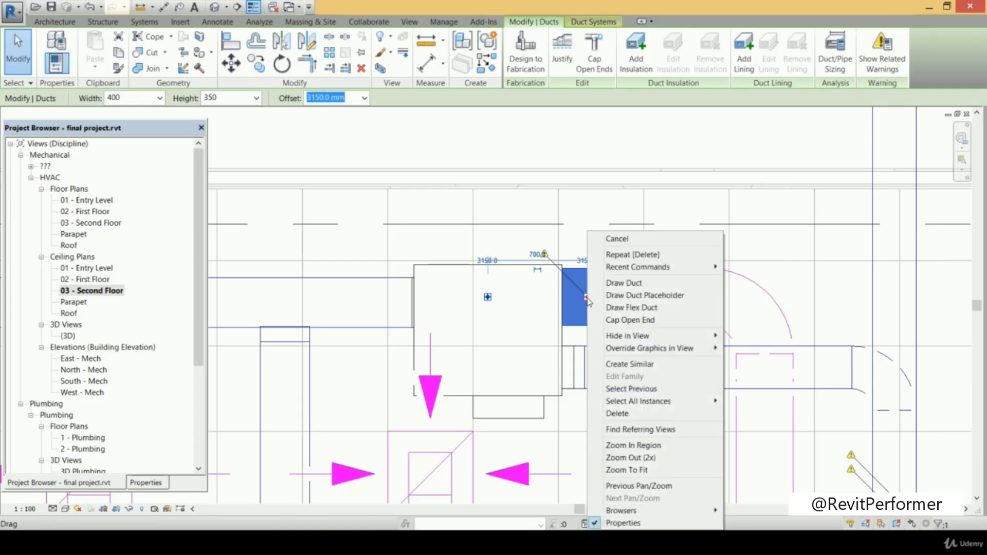
{"action": "left_click", "coordinate": [650, 283]}
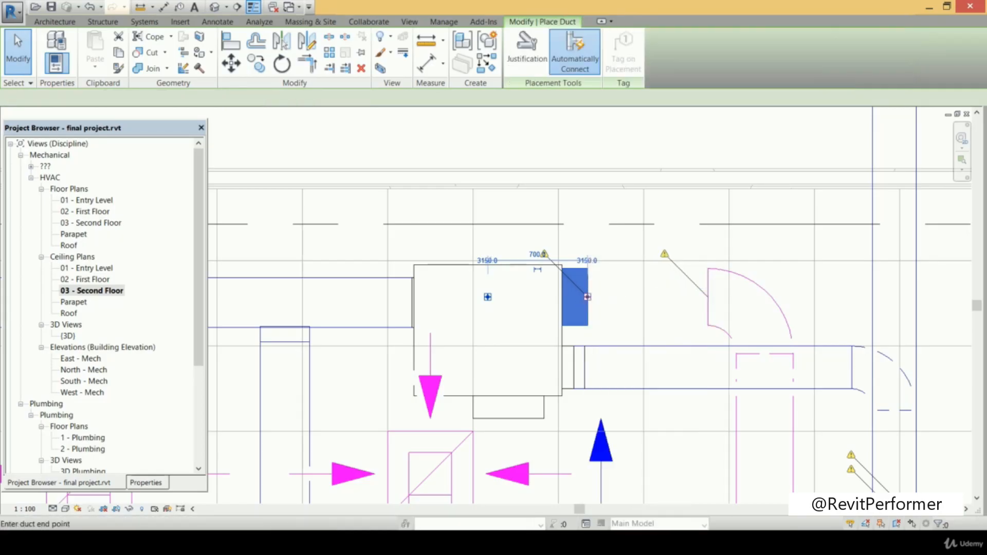
{"action": "left_click", "coordinate": [709, 298]}
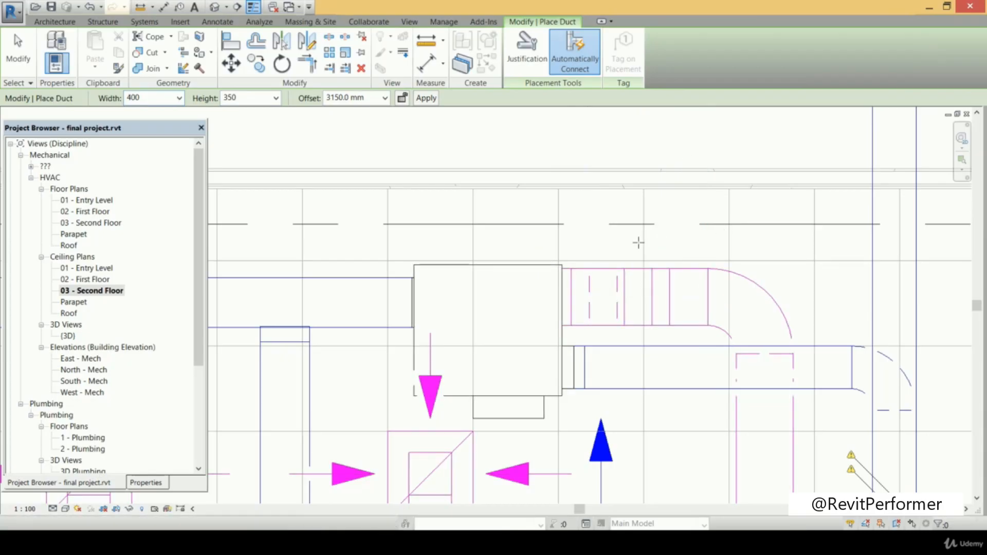
{"action": "scroll", "coordinate": [648, 258], "scroll_direction": "down", "scroll_amount": 2}
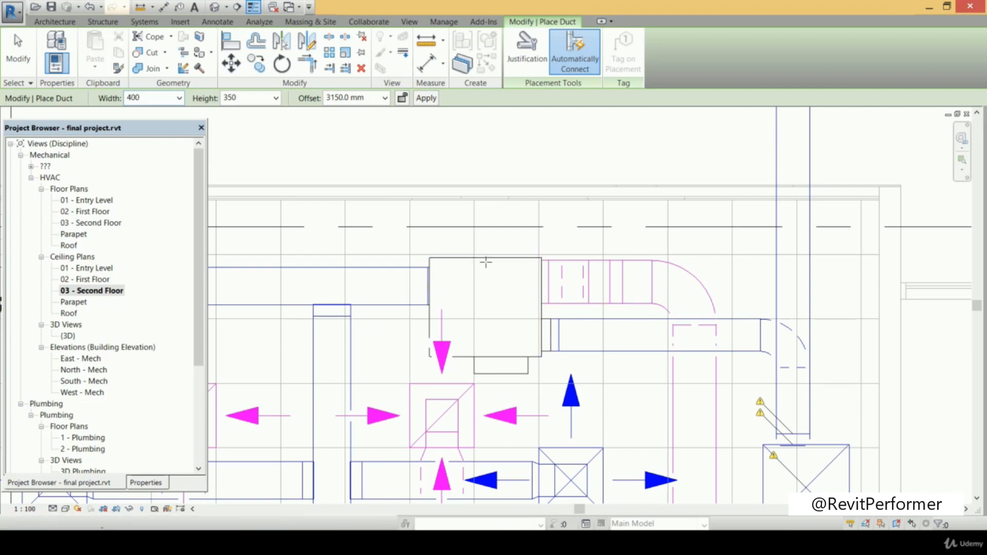
{"action": "key", "text": "Escape"}
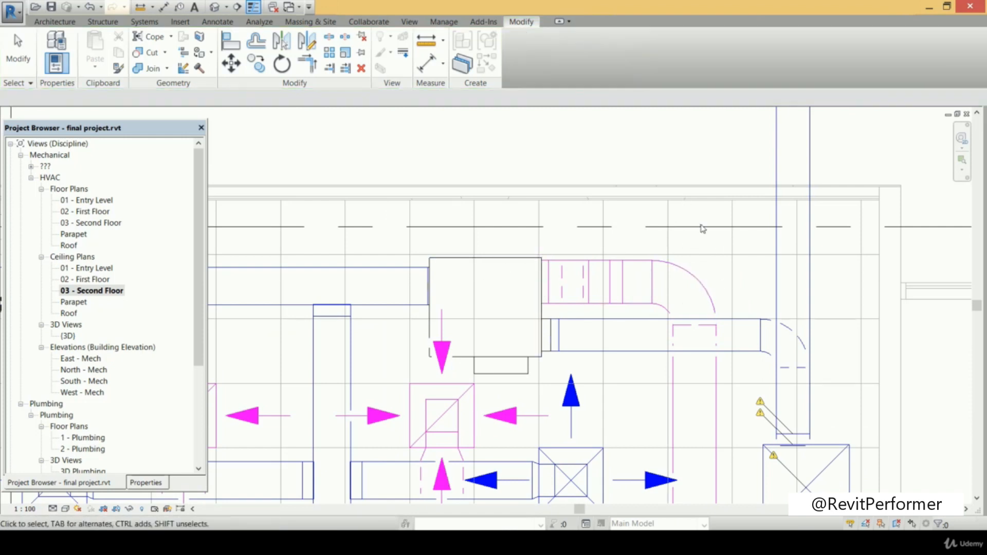
Delete the elbows and vertical duct runs linking the two round corridor ducts and the unit's supply branch to the square shaft duct
{"action": "scroll", "coordinate": [701, 227], "scroll_direction": "down", "scroll_amount": 1}
{"action": "scroll", "coordinate": [749, 288], "scroll_direction": "up", "scroll_amount": 1}
{"action": "middle_click_drag", "start_coordinate": [758, 321], "coordinate": [736, 286]}
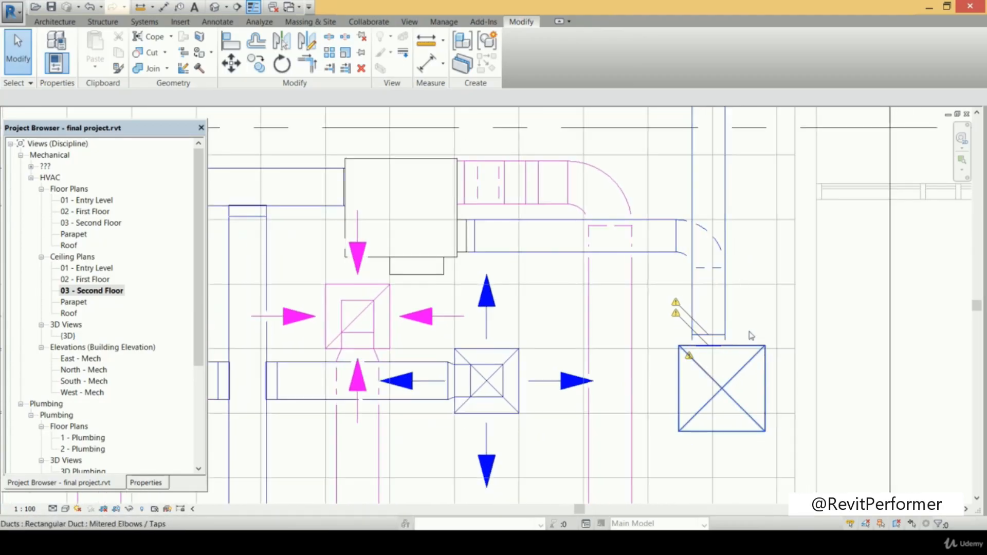
{"action": "scroll", "coordinate": [756, 307], "scroll_direction": "down", "scroll_amount": 4}
{"action": "middle_click_drag", "start_coordinate": [756, 308], "coordinate": [738, 430]}
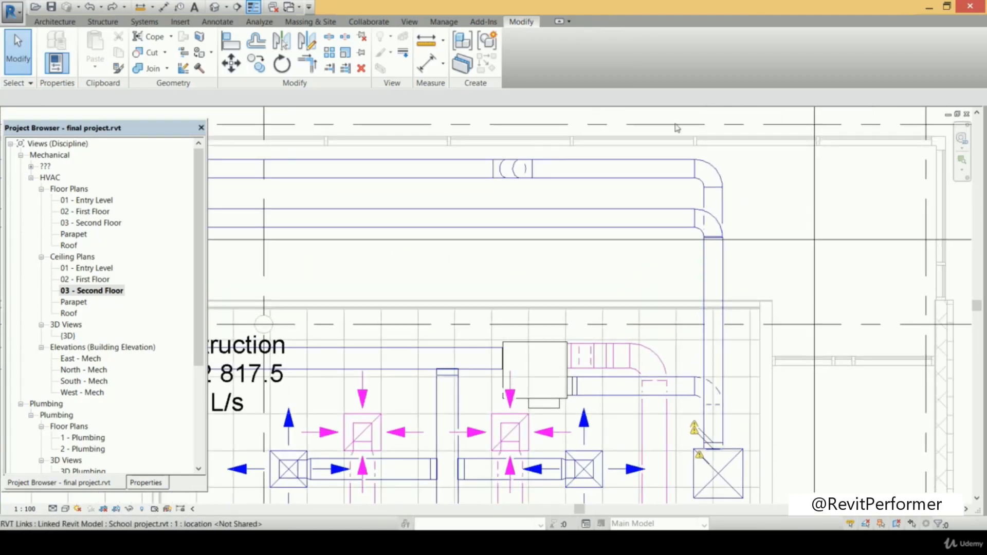
{"action": "left_click_drag", "start_coordinate": [671, 116], "coordinate": [785, 483]}
{"action": "key", "text": "Delete"}
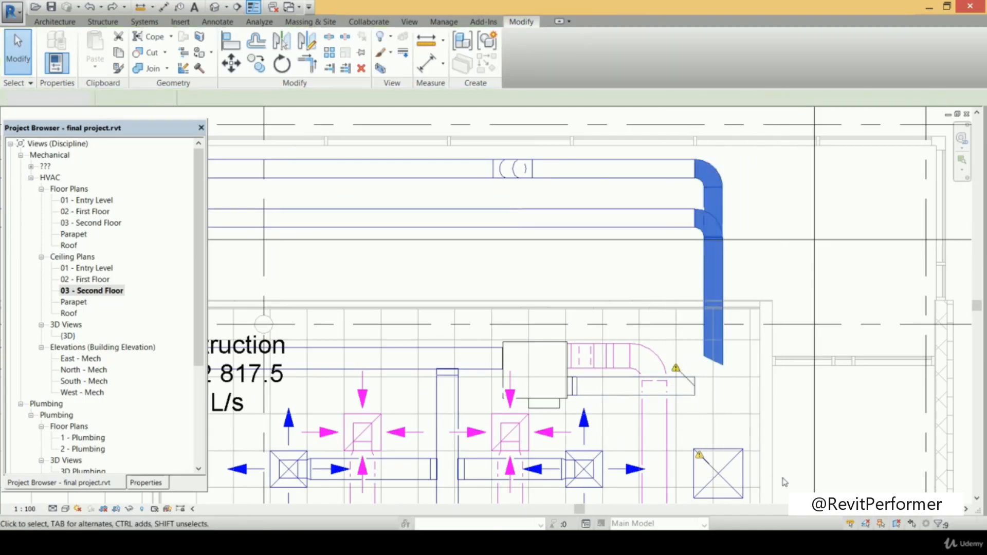
Draw a 300 x 300 duct from the unit's open branch to the shaft's centreline and south into the square shaft duct
{"action": "left_click", "coordinate": [694, 398]}
{"action": "right_click", "coordinate": [696, 391]}
{"action": "left_click", "coordinate": [741, 138]}
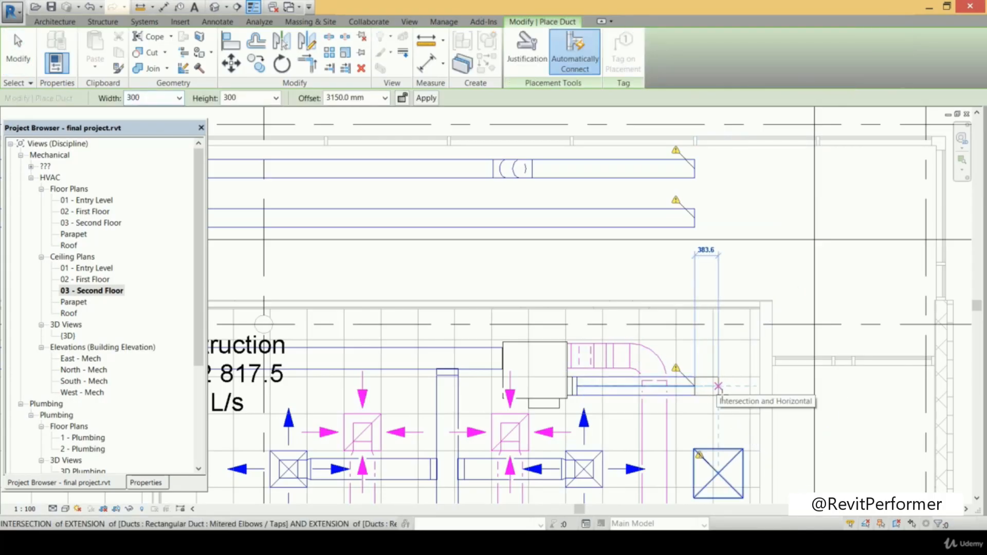
{"action": "left_click", "coordinate": [718, 386]}
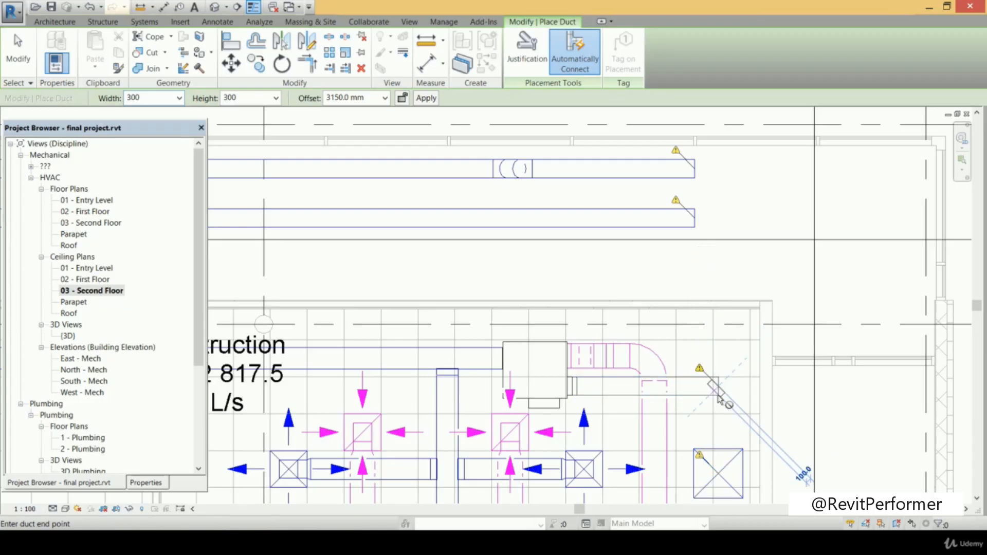
{"action": "left_click", "coordinate": [724, 455]}
{"action": "middle_click_drag", "start_coordinate": [725, 455], "coordinate": [739, 442]}
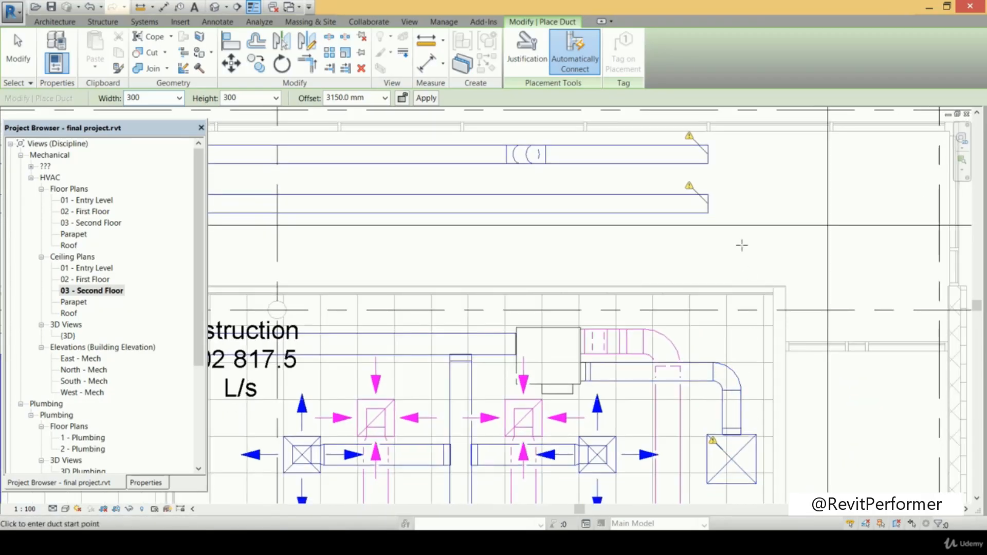
{"action": "scroll", "coordinate": [743, 245], "scroll_direction": "down", "scroll_amount": 2}
{"action": "key", "text": "Escape"}
{"action": "key", "text": "Escape"}
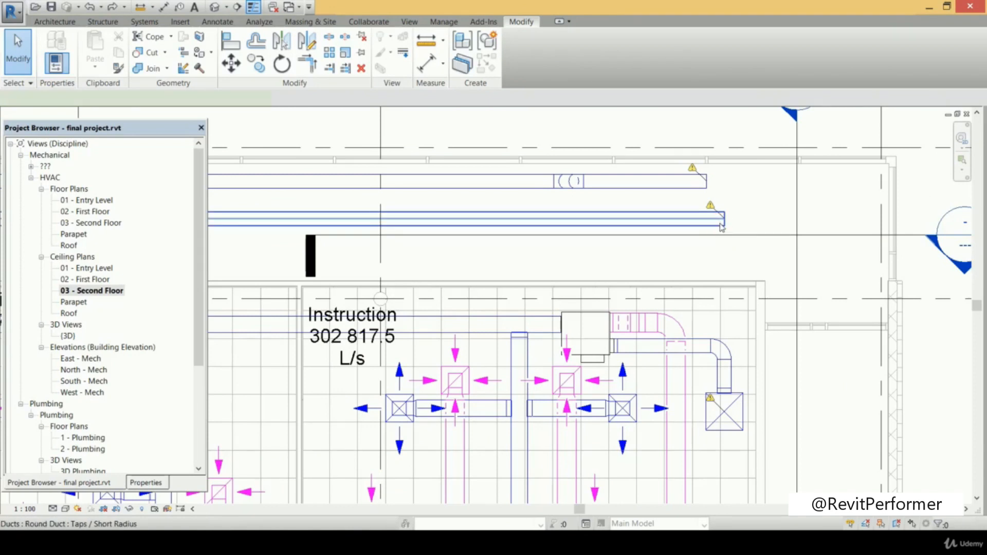
Draw a 300 mm round duct at 2400 mm offset from the southern corridor duct's open end to the midpoint of the shaft duct's edge
{"action": "left_click", "coordinate": [722, 226]}
{"action": "right_click", "coordinate": [725, 219]}
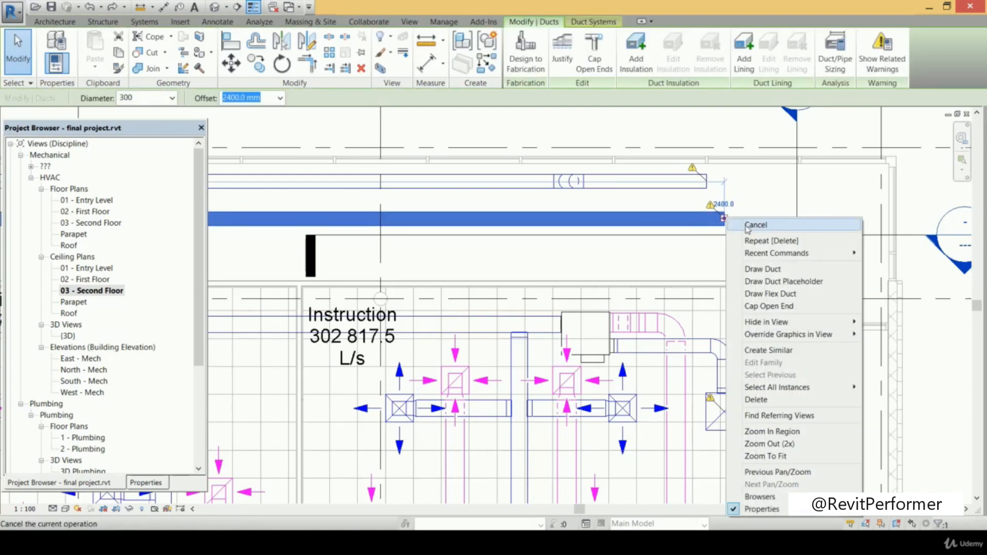
{"action": "left_click", "coordinate": [756, 263]}
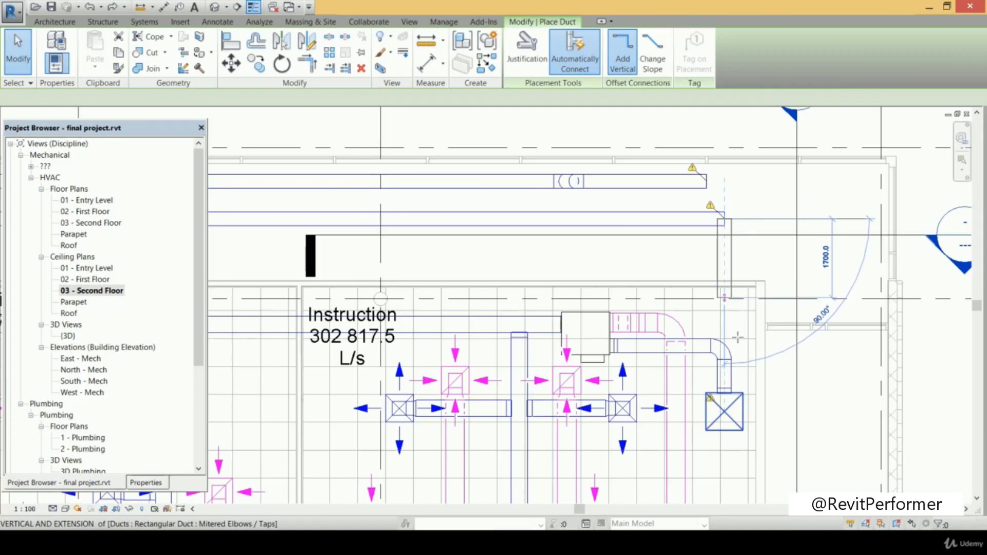
{"action": "scroll", "coordinate": [720, 394], "scroll_direction": "up", "scroll_amount": 4}
{"action": "scroll", "coordinate": [720, 394], "scroll_direction": "up", "scroll_amount": 3}
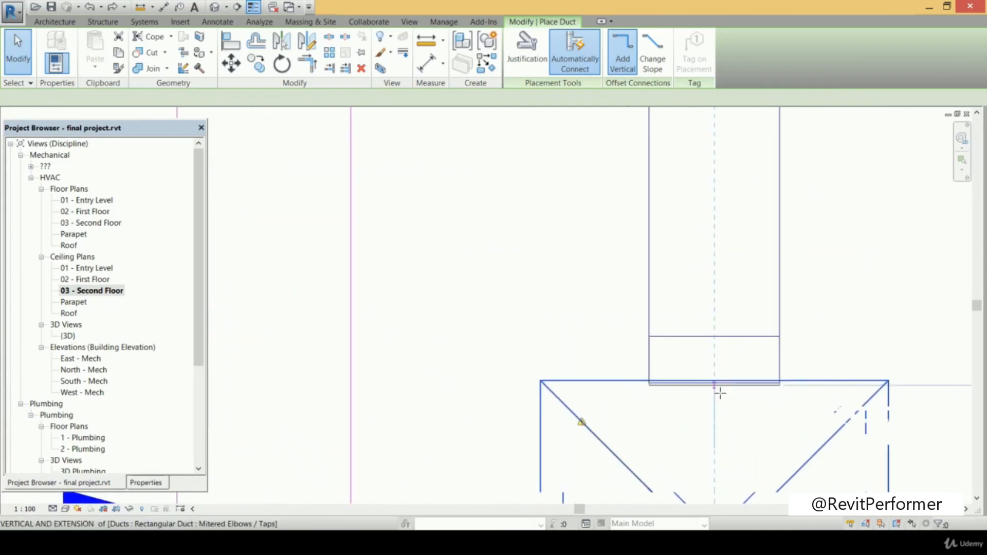
{"action": "scroll", "coordinate": [720, 378], "scroll_direction": "up", "scroll_amount": 1}
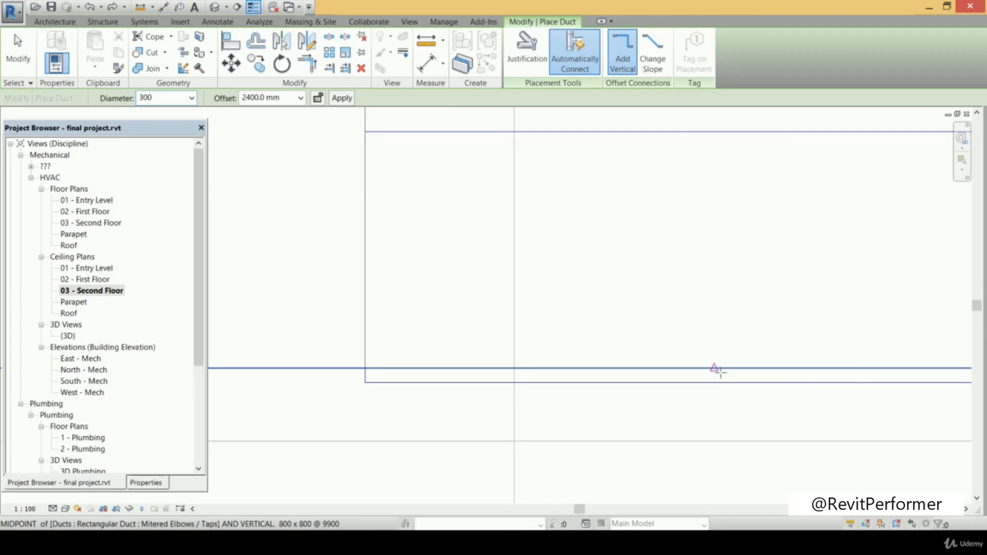
{"action": "scroll", "coordinate": [712, 285], "scroll_direction": "down", "scroll_amount": 4}
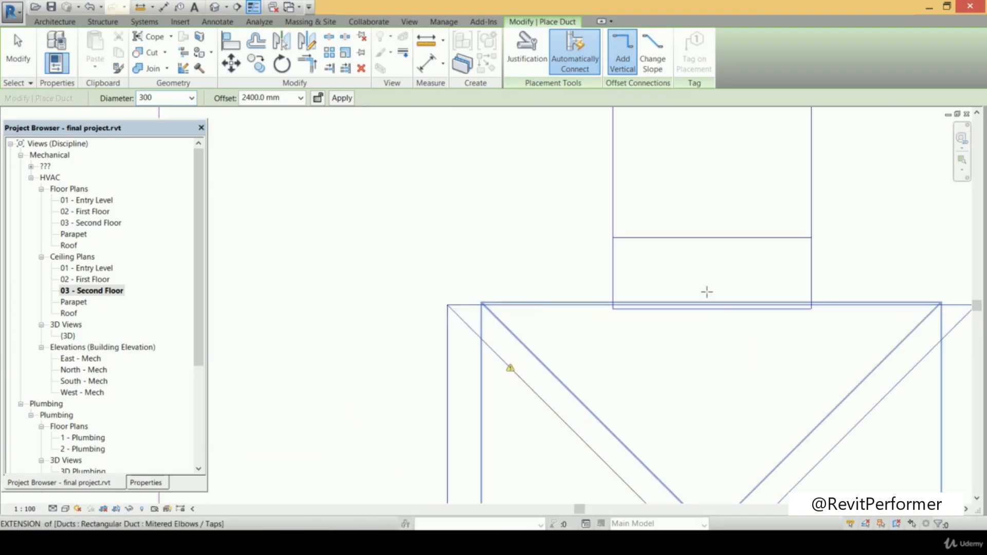
{"action": "middle_click_drag", "start_coordinate": [704, 291], "coordinate": [692, 414]}
{"action": "scroll", "coordinate": [695, 341], "scroll_direction": "down", "scroll_amount": 3}
{"action": "middle_click_drag", "start_coordinate": [692, 365], "coordinate": [681, 442]}
{"action": "scroll", "coordinate": [681, 442], "scroll_direction": "down", "scroll_amount": 1}
{"action": "scroll", "coordinate": [670, 283], "scroll_direction": "down", "scroll_amount": 2}
{"action": "middle_click_drag", "start_coordinate": [669, 285], "coordinate": [660, 323]}
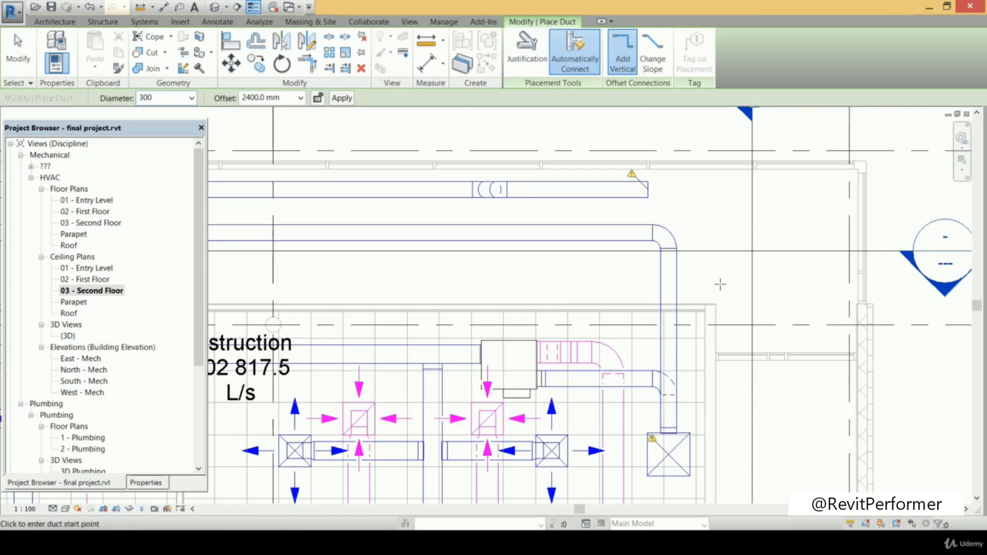
{"action": "scroll", "coordinate": [711, 243], "scroll_direction": "down", "scroll_amount": 1}
{"action": "middle_click_drag", "start_coordinate": [711, 244], "coordinate": [721, 273]}
{"action": "key", "text": "Escape"}
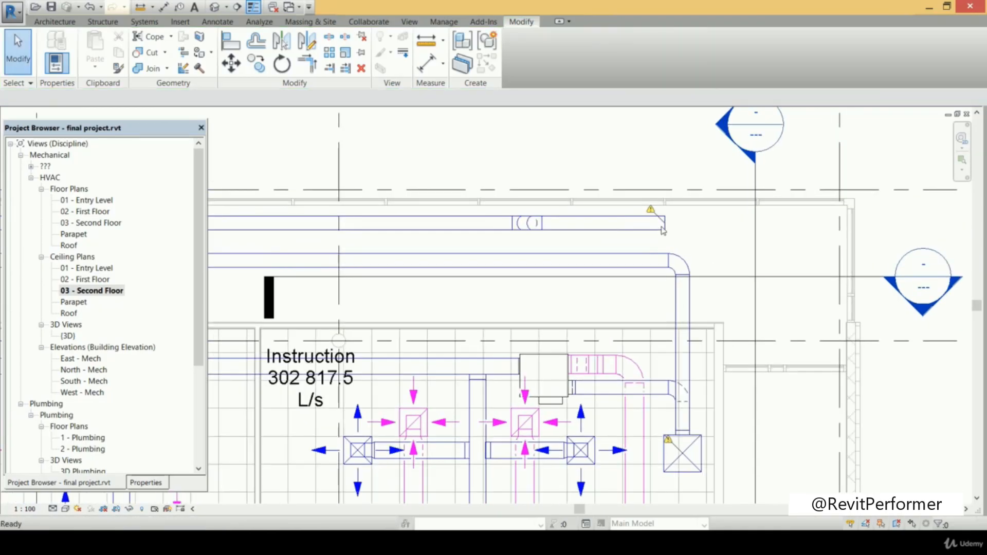
Draw a 300 mm round duct at 2760 mm offset from the northern corridor duct's open end to the shaft duct's midpoint
{"action": "left_click", "coordinate": [663, 229]}
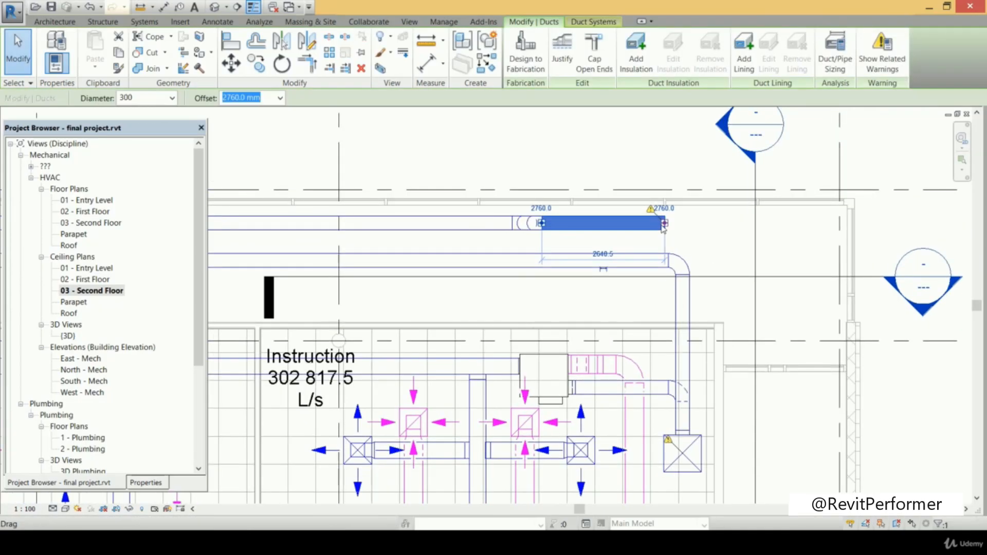
{"action": "right_click", "coordinate": [664, 224]}
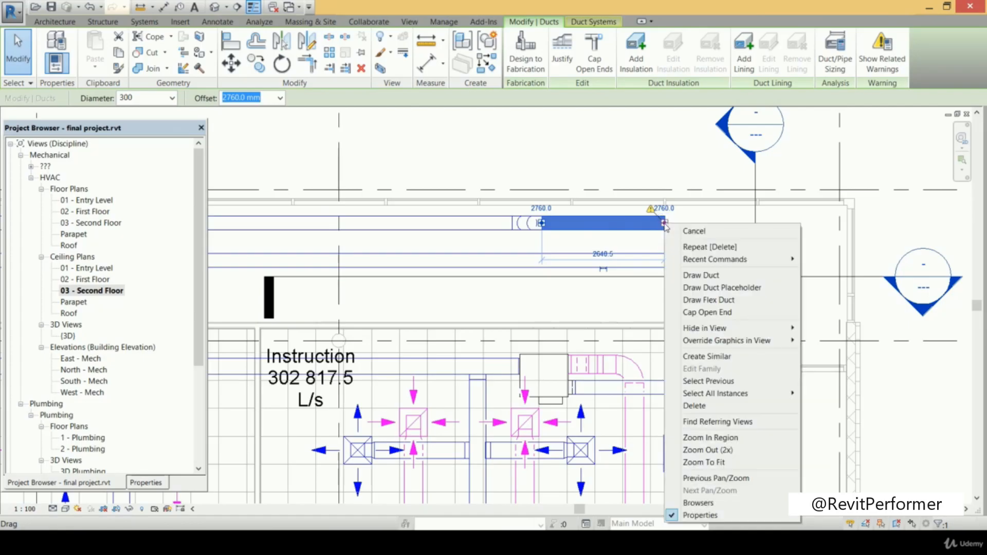
{"action": "left_click", "coordinate": [694, 275]}
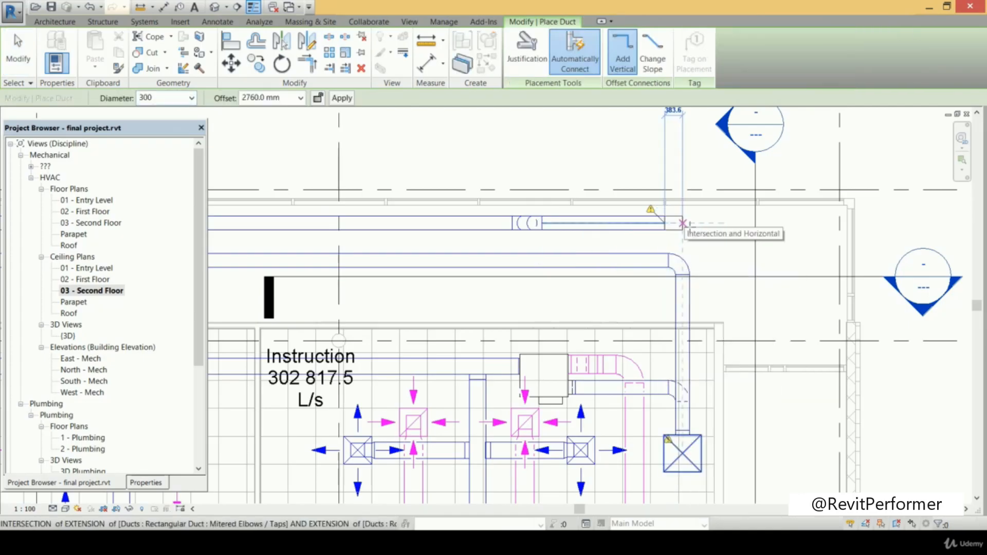
{"action": "scroll", "coordinate": [671, 210], "scroll_direction": "down", "scroll_amount": 2}
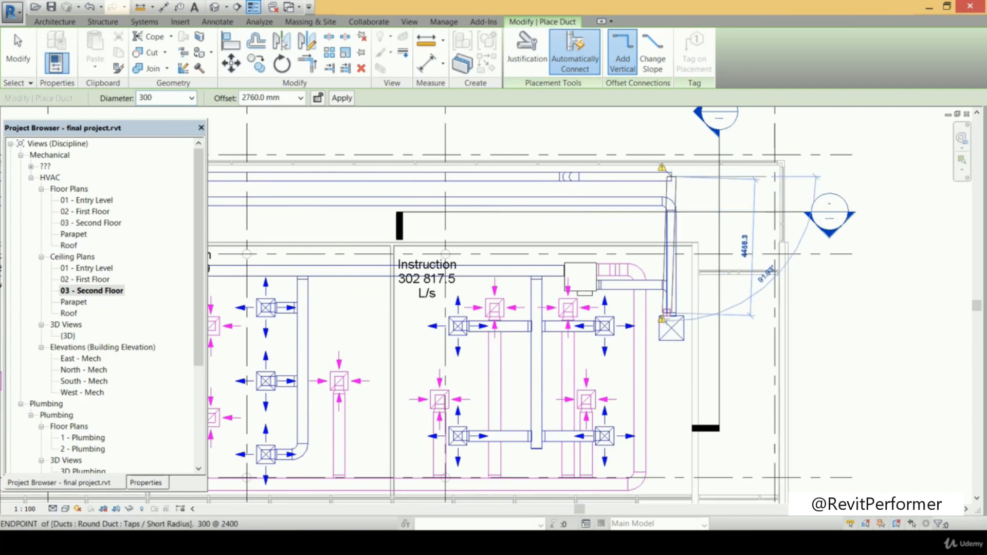
{"action": "scroll", "coordinate": [671, 316], "scroll_direction": "up", "scroll_amount": 5}
{"action": "scroll", "coordinate": [688, 315], "scroll_direction": "up", "scroll_amount": 3}
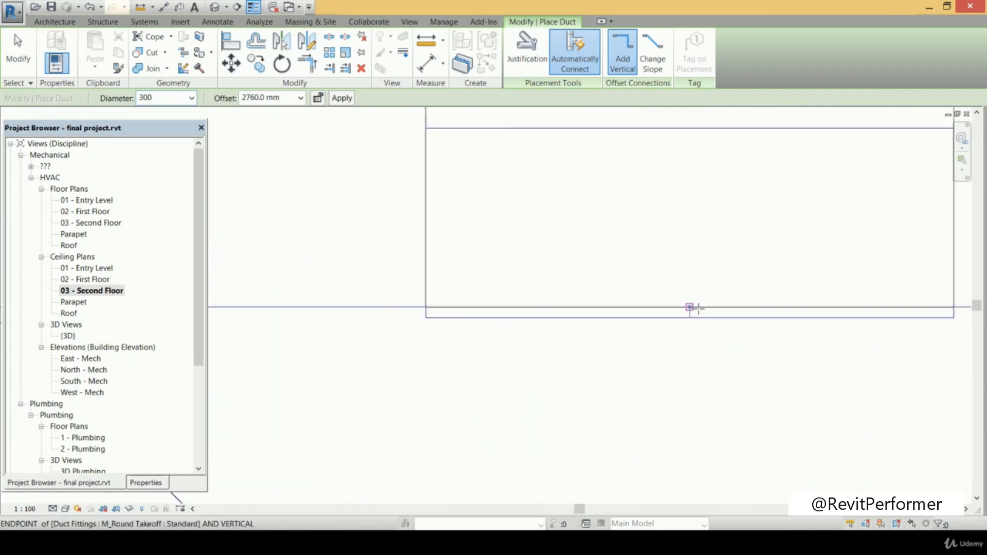
{"action": "scroll", "coordinate": [693, 309], "scroll_direction": "up", "scroll_amount": 2}
{"action": "scroll", "coordinate": [695, 311], "scroll_direction": "down", "scroll_amount": 5}
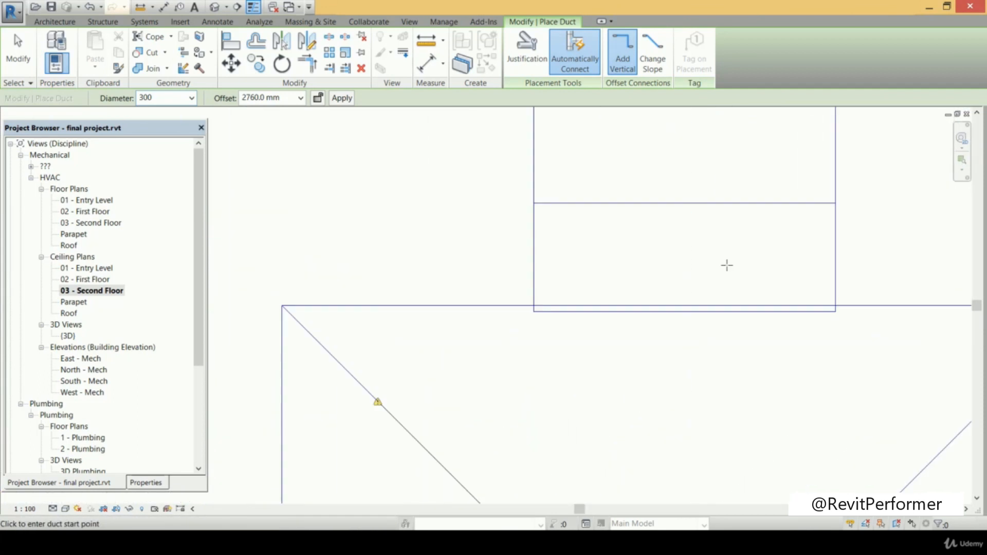
{"action": "scroll", "coordinate": [724, 300], "scroll_direction": "down", "scroll_amount": 3}
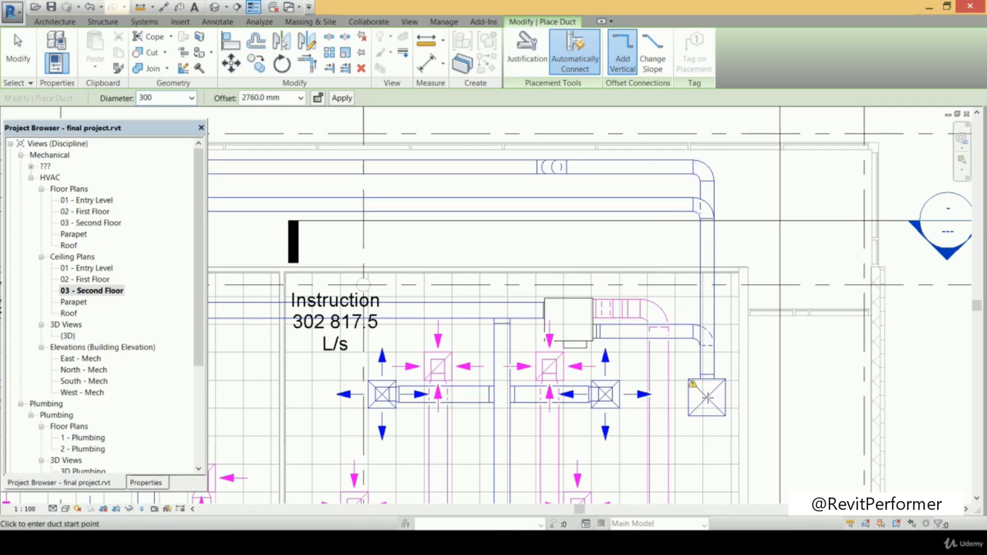
{"action": "key", "text": "Escape"}
Draw a 300 x 300 supply duct at 3150 mm offset from the main duct's edge to the unconnected diffuser in Instruction 314
{"action": "scroll", "coordinate": [726, 314], "scroll_direction": "down", "scroll_amount": 3}
{"action": "middle_click_drag", "start_coordinate": [634, 377], "coordinate": [808, 348]}
{"action": "middle_click_drag", "start_coordinate": [400, 347], "coordinate": [730, 361]}
{"action": "scroll", "coordinate": [545, 352], "scroll_direction": "down", "scroll_amount": 1}
{"action": "middle_click_drag", "start_coordinate": [458, 223], "coordinate": [483, 307]}
{"action": "scroll", "coordinate": [455, 269], "scroll_direction": "up", "scroll_amount": 8}
{"action": "scroll", "coordinate": [471, 280], "scroll_direction": "up", "scroll_amount": 1}
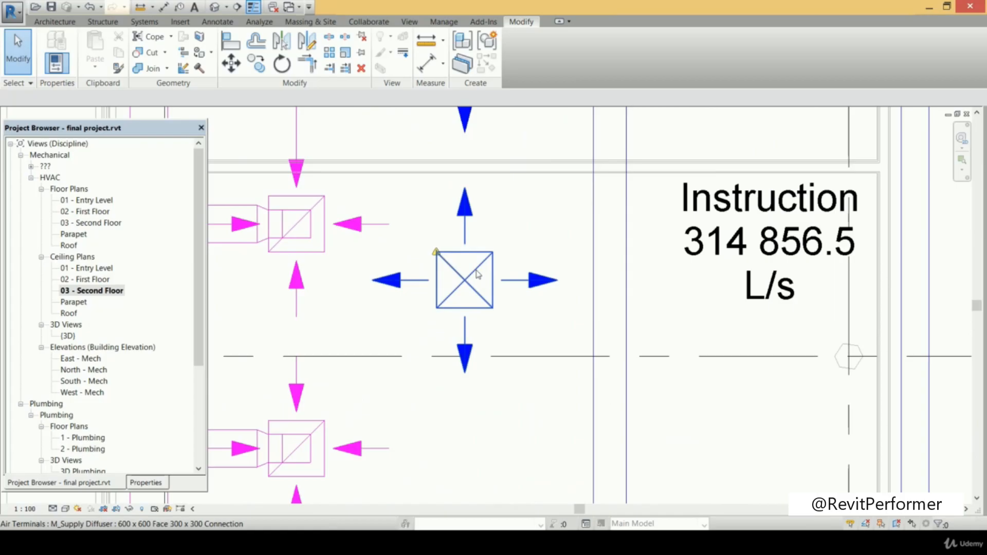
{"action": "scroll", "coordinate": [610, 272], "scroll_direction": "down", "scroll_amount": 1}
{"action": "scroll", "coordinate": [611, 274], "scroll_direction": "down", "scroll_amount": 2}
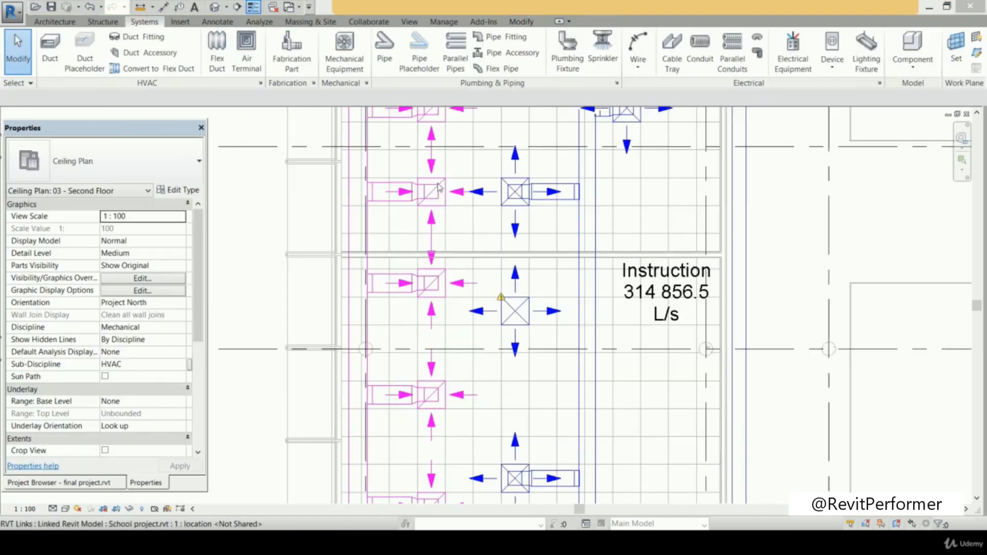
{"action": "key", "text": "d"}
{"action": "key", "text": "t"}
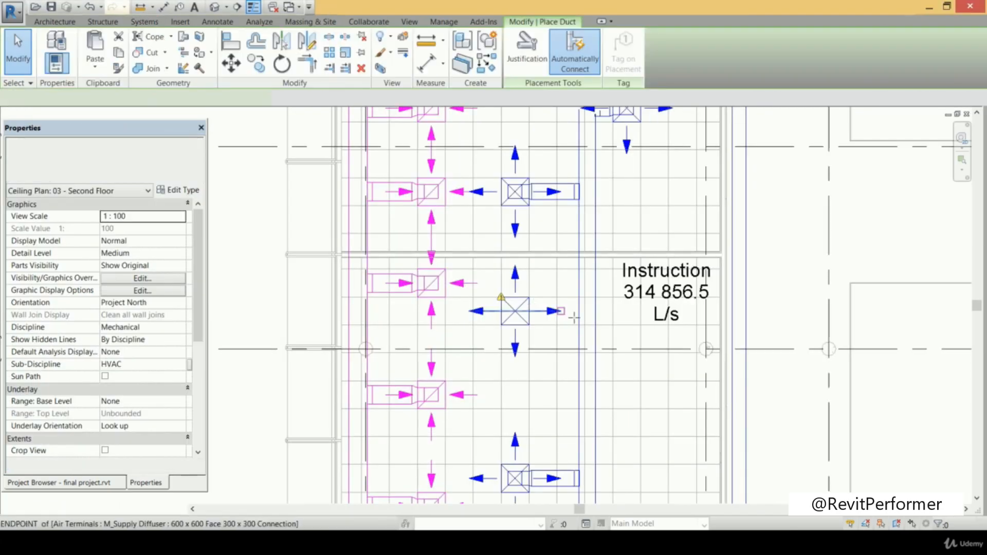
{"action": "left_click", "coordinate": [579, 311]}
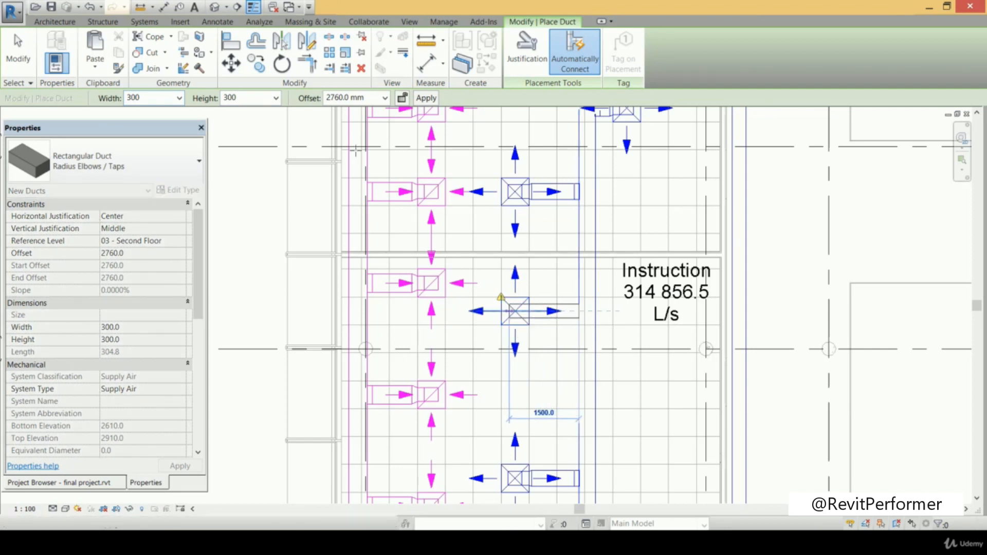
{"action": "left_click", "coordinate": [385, 97]}
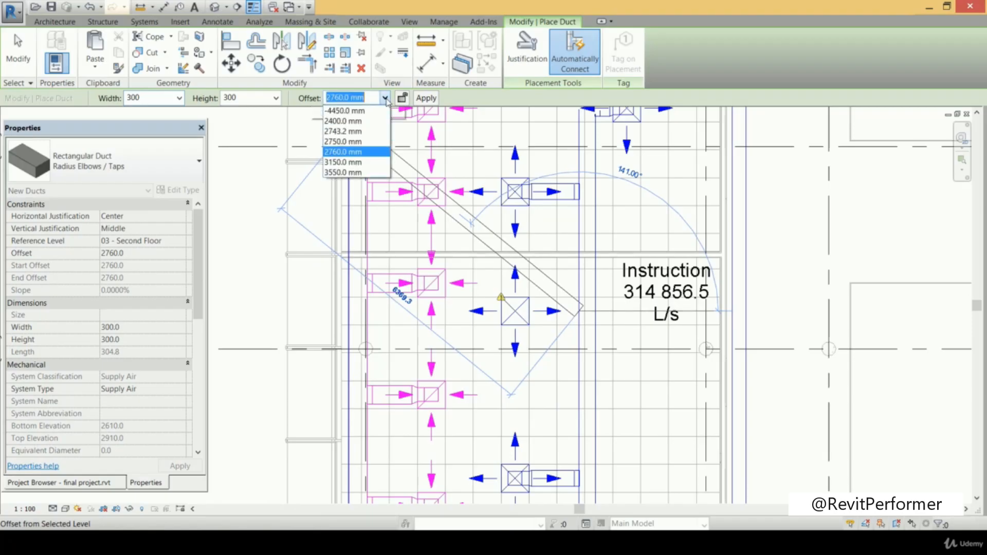
{"action": "left_click", "coordinate": [371, 162]}
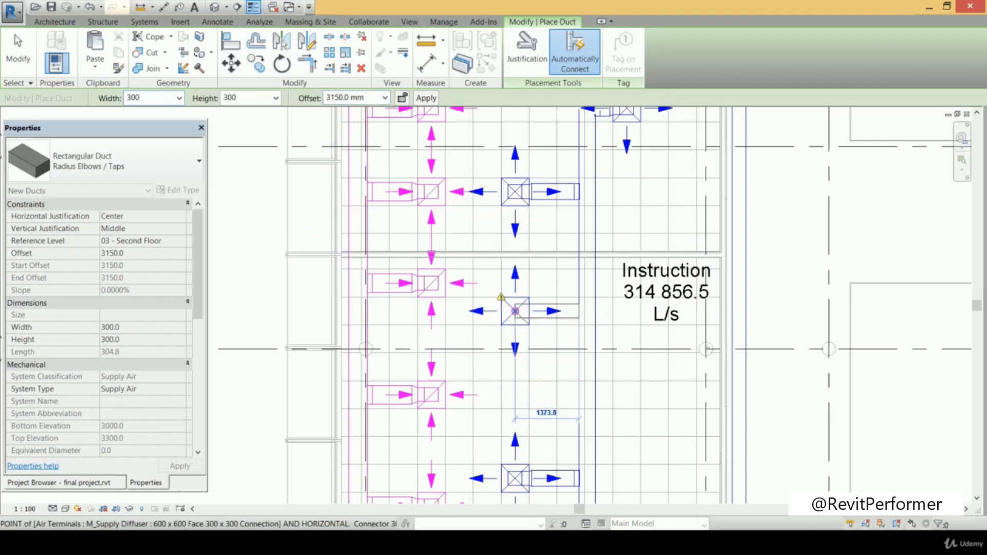
{"action": "left_click", "coordinate": [515, 311]}
{"action": "left_click", "coordinate": [977, 466]}
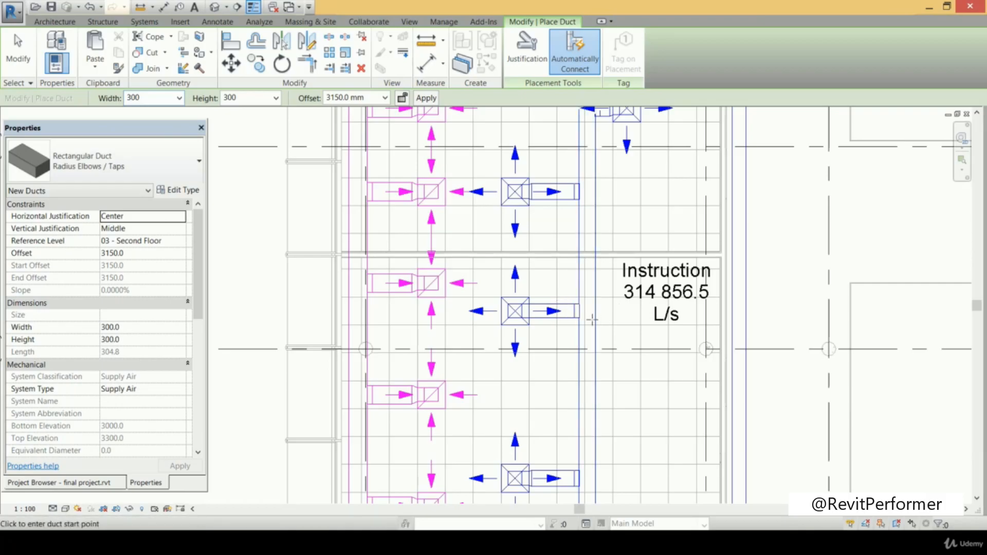
Examine the whole Second Floor ceiling plan for remaining disconnected ducts and diffusers
{"action": "scroll", "coordinate": [566, 249], "scroll_direction": "down", "scroll_amount": 3}
{"action": "middle_click_drag", "start_coordinate": [563, 251], "coordinate": [522, 391]}
{"action": "scroll", "coordinate": [520, 341], "scroll_direction": "down", "scroll_amount": 2}
{"action": "scroll", "coordinate": [517, 340], "scroll_direction": "down", "scroll_amount": 2}
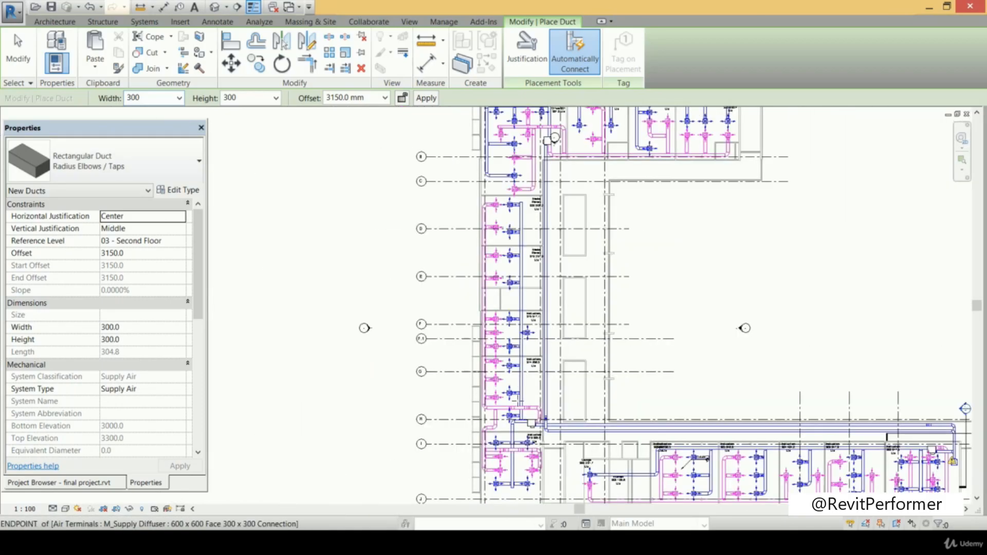
{"action": "middle_click_drag", "start_coordinate": [551, 209], "coordinate": [540, 330]}
{"action": "scroll", "coordinate": [549, 259], "scroll_direction": "up", "scroll_amount": 2}
{"action": "mouse_move", "coordinate": [743, 276]}
{"action": "middle_mouse_down"}
{"action": "mouse_move", "coordinate": [531, 263]}
{"action": "mouse_move", "coordinate": [592, 203]}
{"action": "mouse_move", "coordinate": [642, 128]}
{"action": "middle_mouse_up"}
{"action": "scroll", "coordinate": [533, 266], "scroll_direction": "down", "scroll_amount": 2}
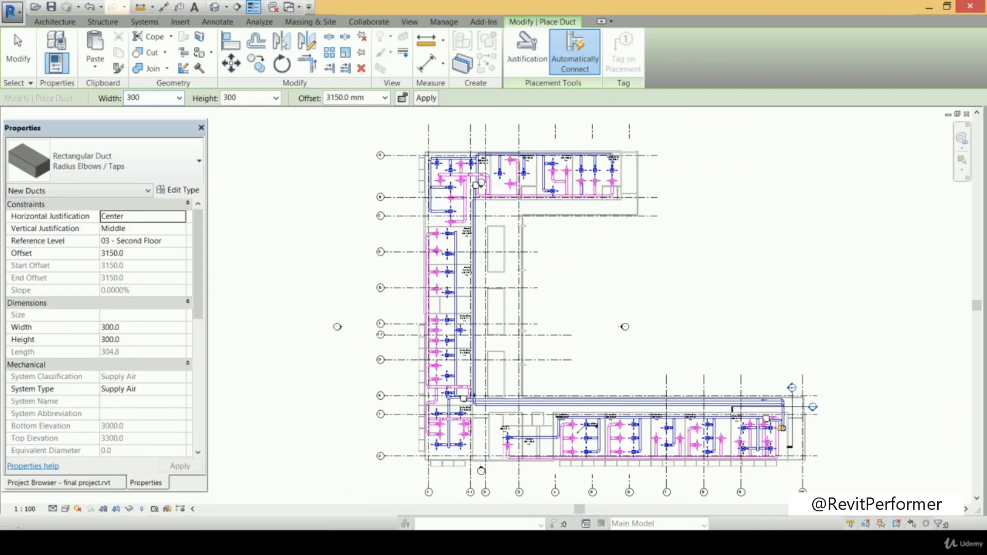
{"action": "middle_click_drag", "start_coordinate": [593, 297], "coordinate": [591, 287]}
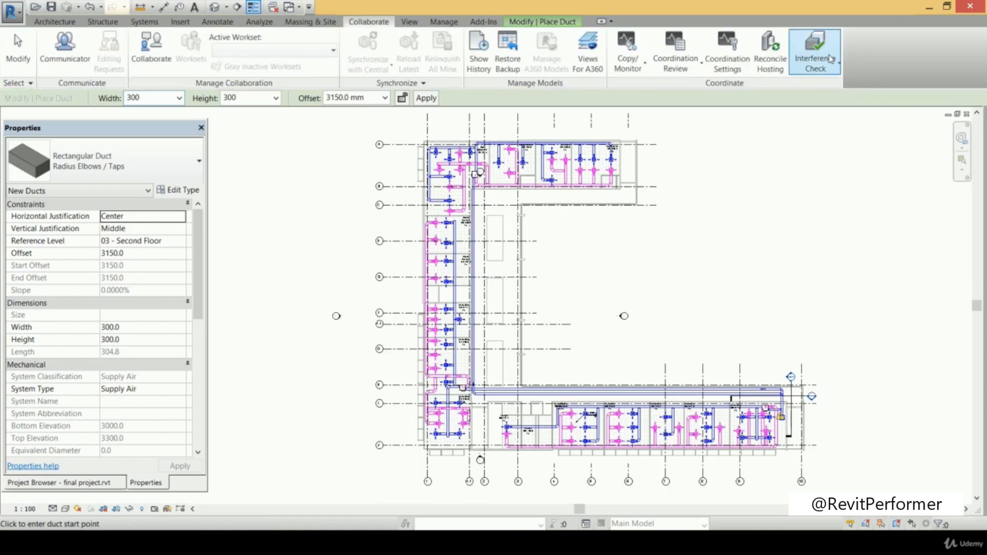
Run an interference check of Ducts against Ducts within the current project
{"action": "left_click", "coordinate": [832, 58]}
{"action": "left_click", "coordinate": [852, 96]}
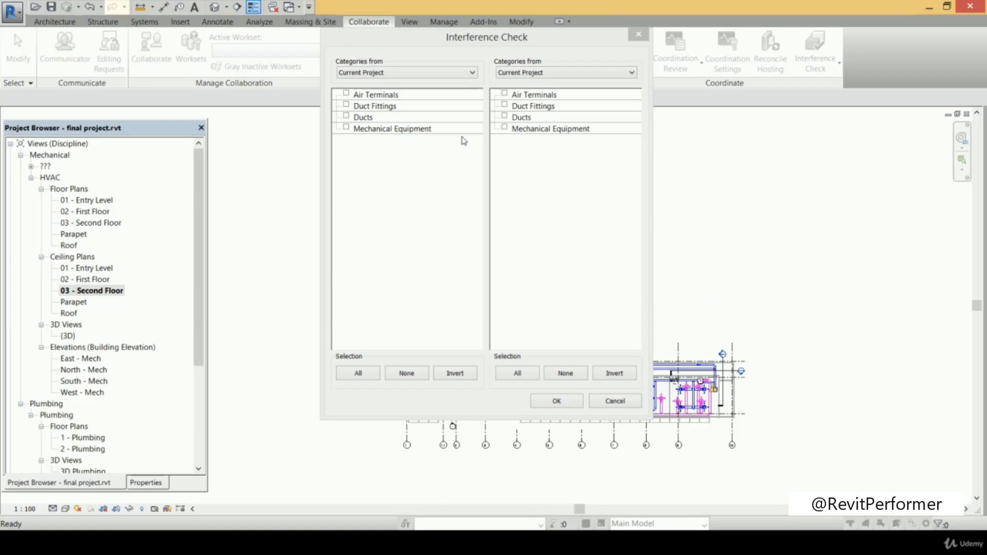
{"action": "left_click", "coordinate": [347, 118]}
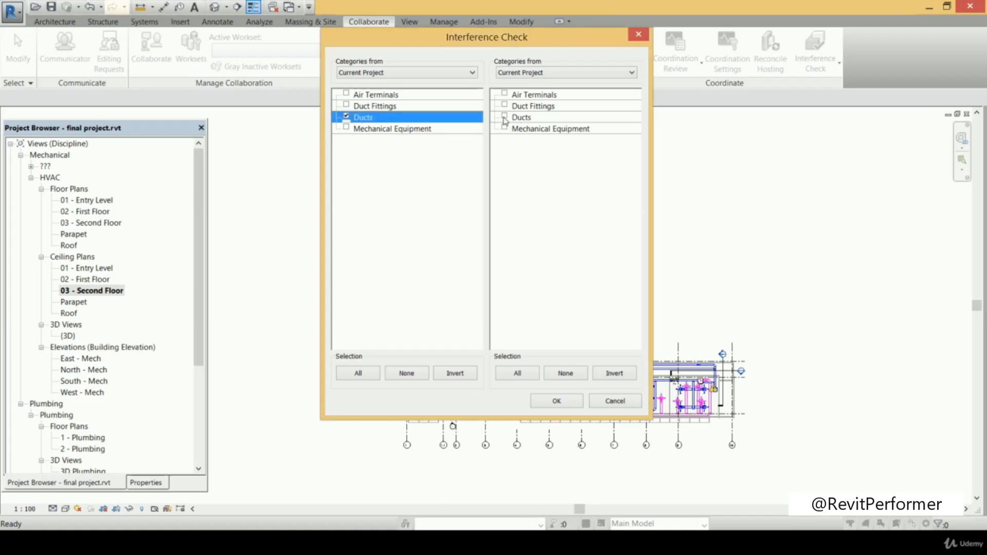
{"action": "left_click", "coordinate": [504, 117]}
{"action": "left_click", "coordinate": [554, 401]}
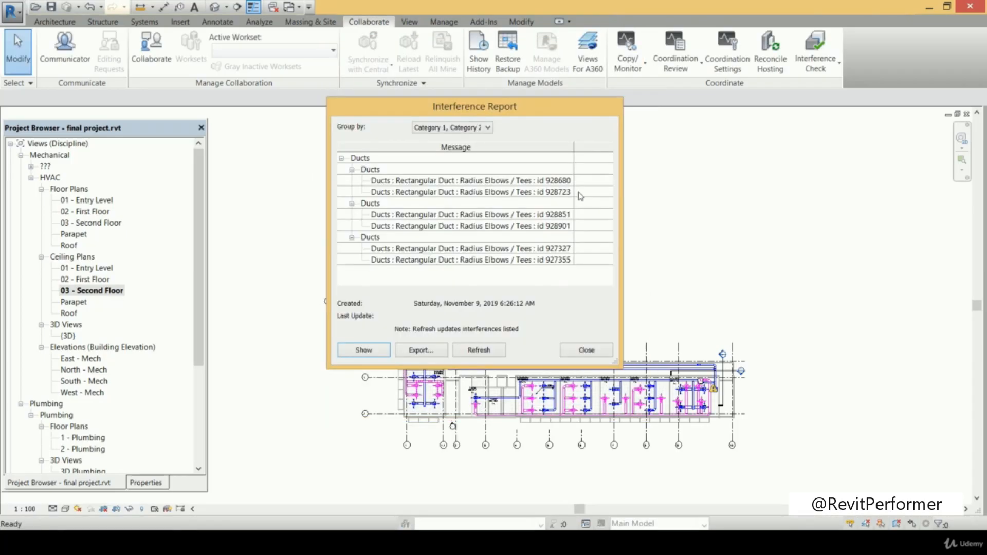
Look through the conflicting duct pairs listed in the interference report
{"action": "left_click", "coordinate": [463, 191]}
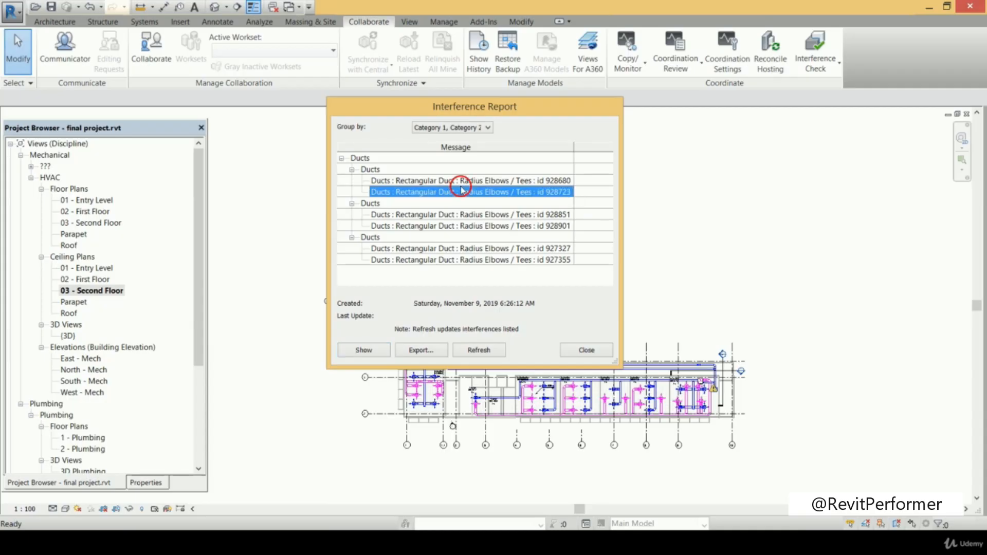
{"action": "left_click", "coordinate": [434, 216]}
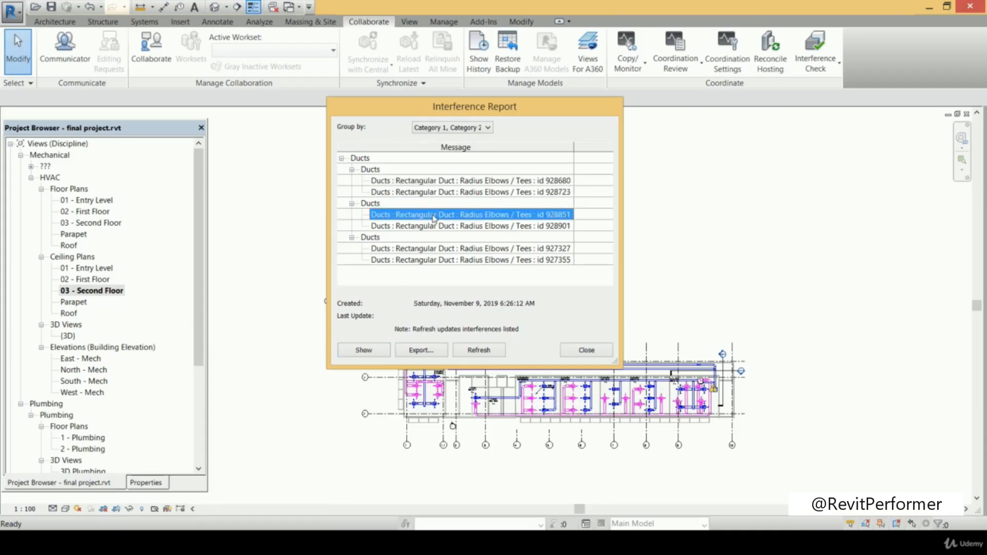
{"action": "left_click", "coordinate": [422, 226]}
{"action": "left_click", "coordinate": [437, 249]}
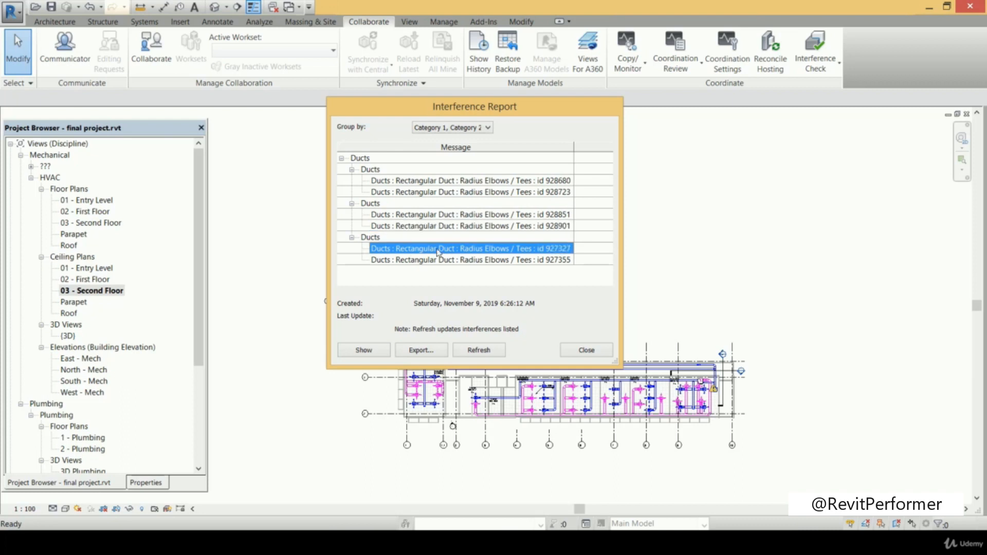
{"action": "left_click", "coordinate": [441, 261]}
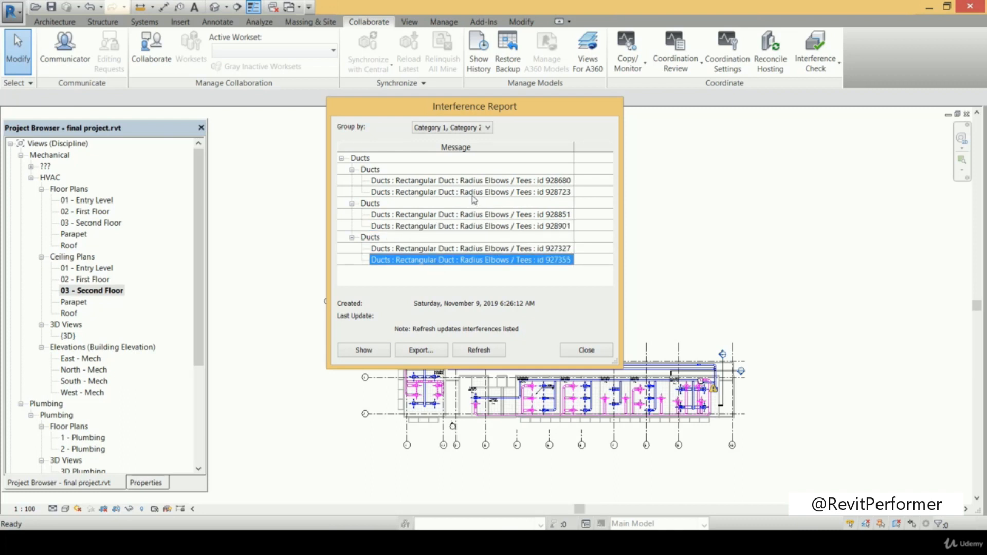
Show the first conflicting pair, ducts 928680 and 928723, in the model and examine where they cross
{"action": "left_click", "coordinate": [484, 182]}
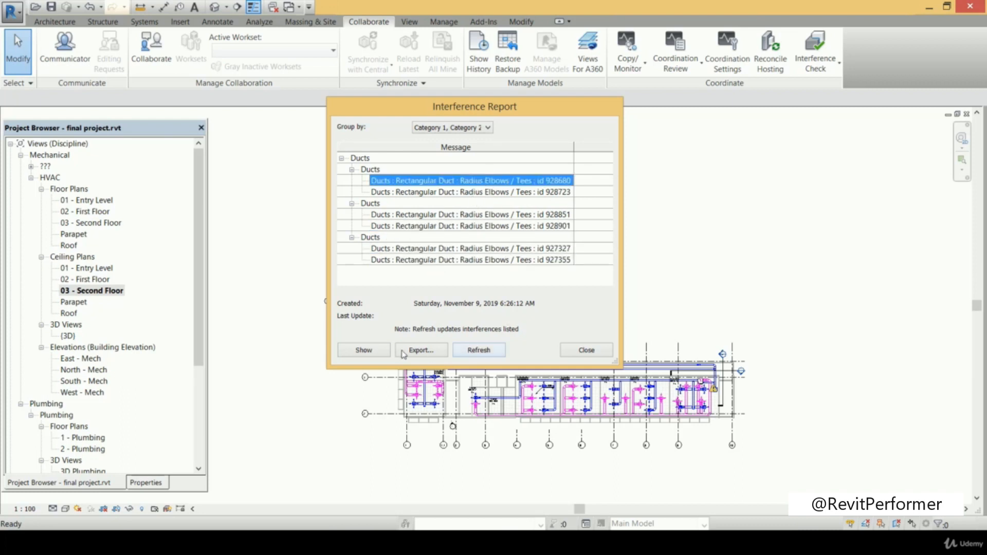
{"action": "left_click", "coordinate": [364, 350]}
{"action": "left_click", "coordinate": [512, 109]}
{"action": "left_click_drag", "start_coordinate": [512, 109], "coordinate": [295, 170]}
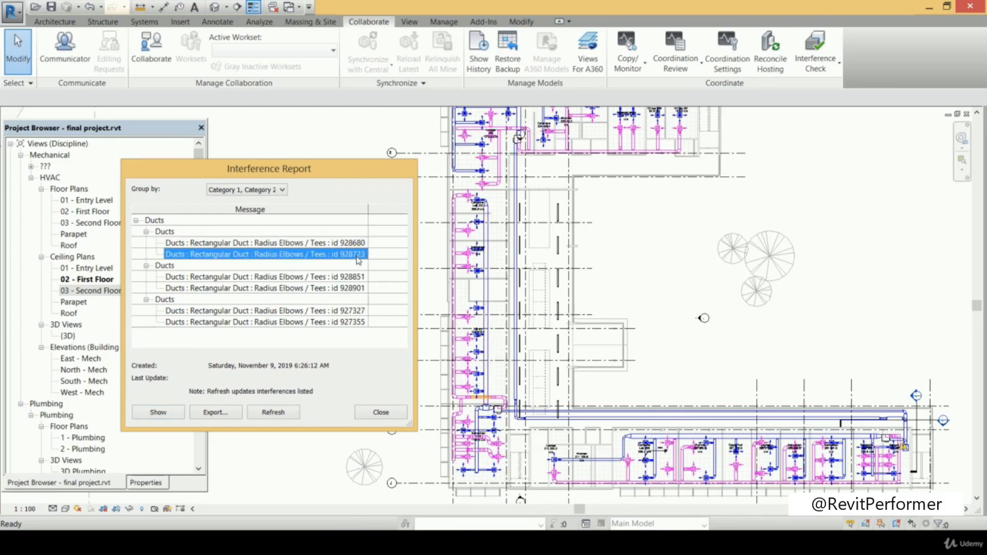
{"action": "left_click", "coordinate": [175, 415]}
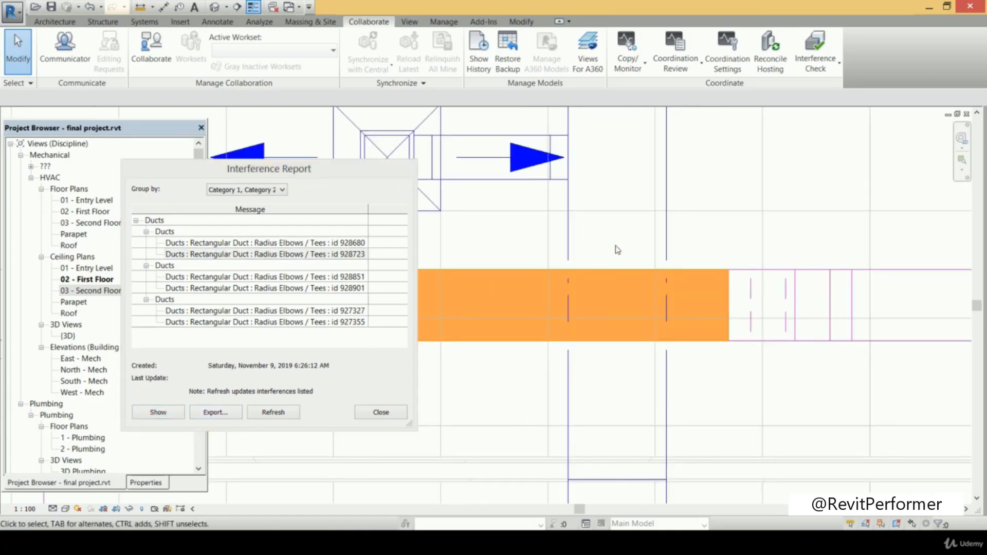
{"action": "scroll", "coordinate": [615, 252], "scroll_direction": "down", "scroll_amount": 5}
{"action": "middle_click_drag", "start_coordinate": [652, 280], "coordinate": [653, 284]}
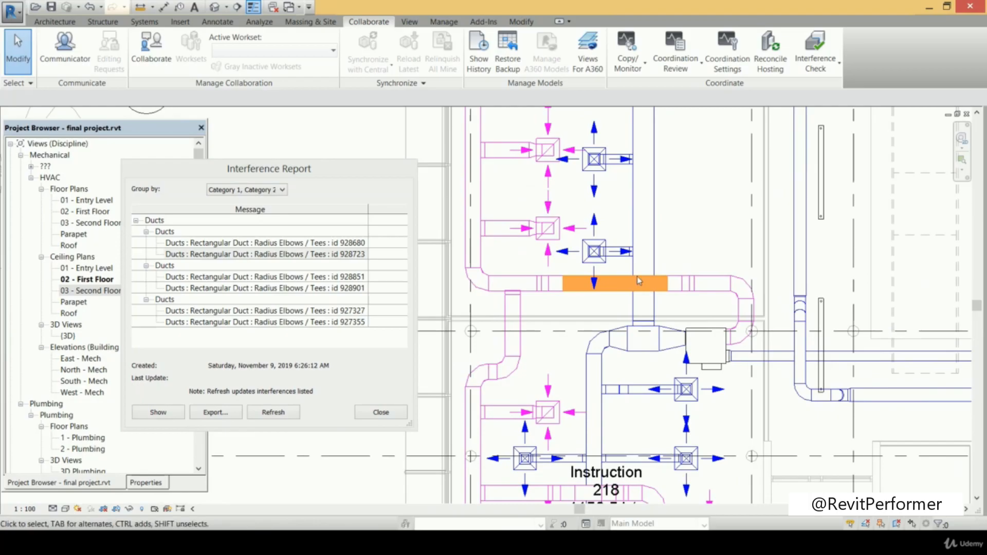
Show conflicting duct 928851 in the plan, check the last listed pair, and close the interference report
{"action": "left_click_drag", "start_coordinate": [269, 169], "coordinate": [844, 169]}
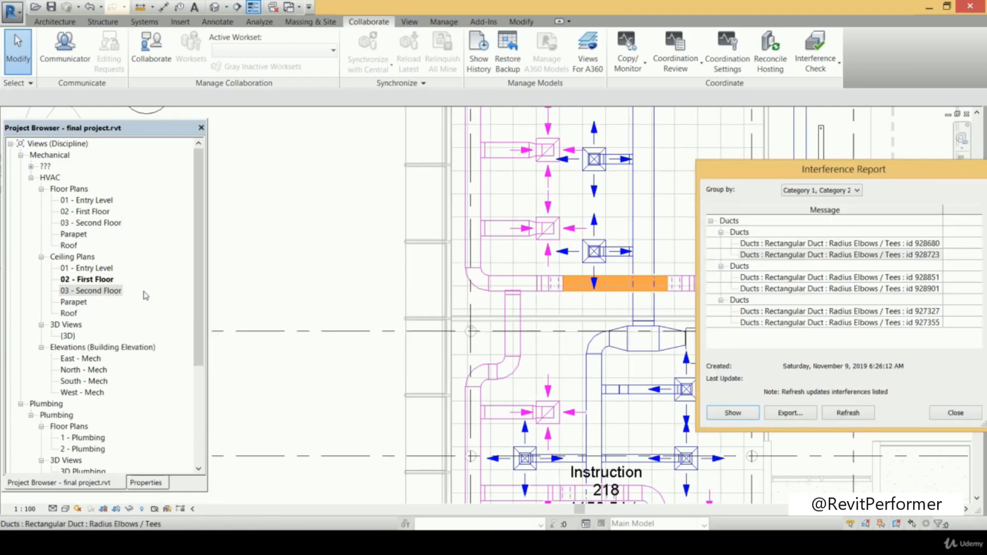
{"action": "left_click", "coordinate": [784, 277]}
{"action": "left_click", "coordinate": [752, 418]}
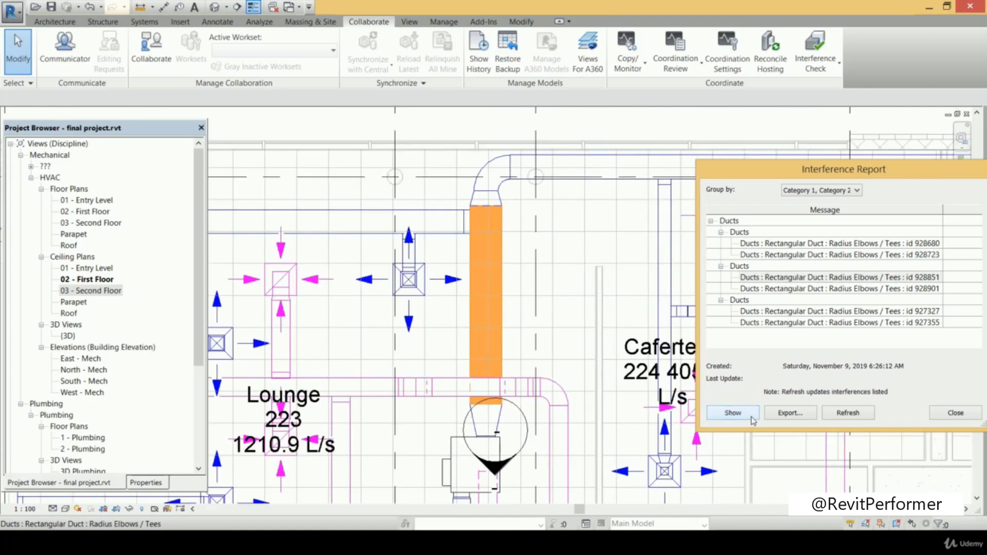
{"action": "left_click", "coordinate": [786, 312]}
{"action": "left_click", "coordinate": [782, 324]}
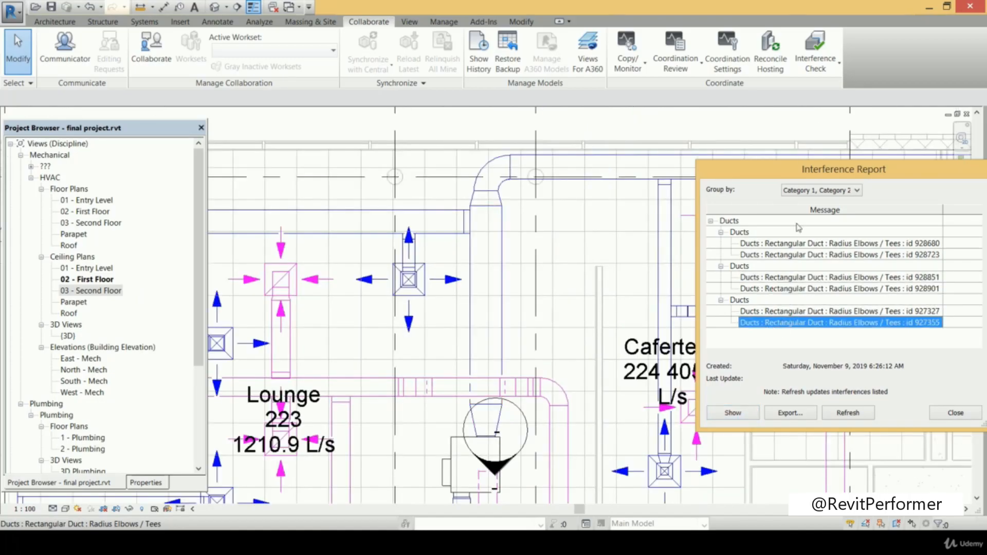
{"action": "left_click_drag", "start_coordinate": [821, 166], "coordinate": [623, 150]}
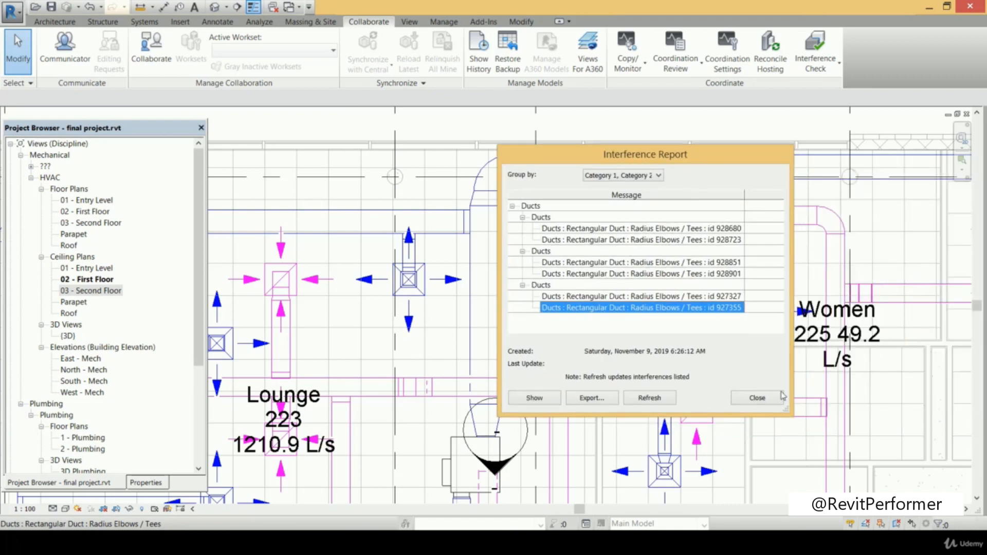
{"action": "left_click", "coordinate": [757, 398]}
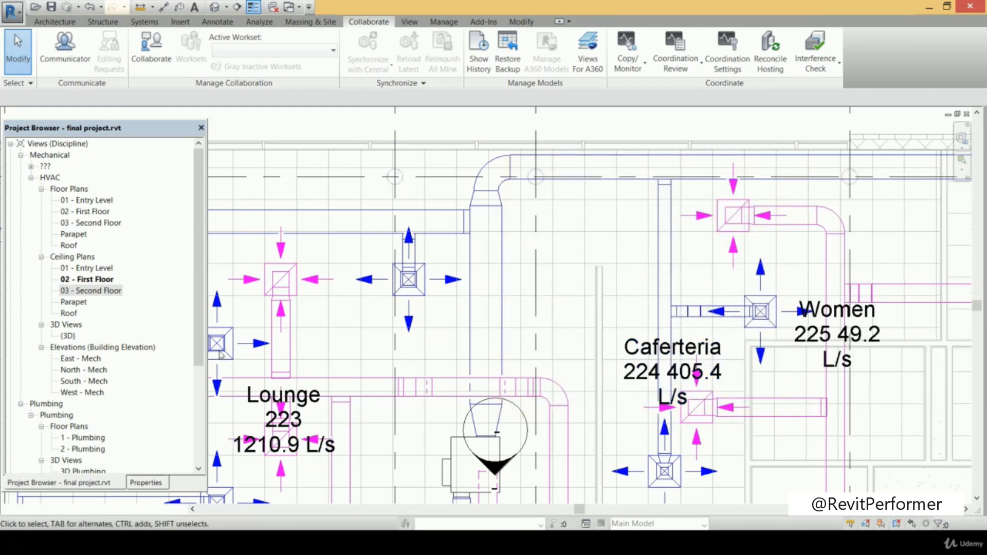
Reopen the Second Floor ceiling plan and examine the ducts around Instruction 302
{"action": "double_click", "coordinate": [95, 292]}
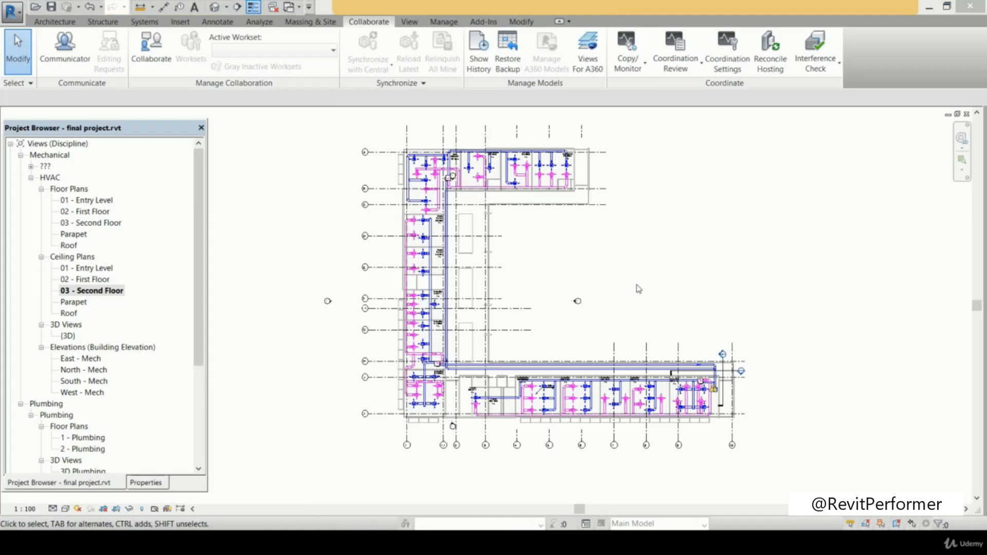
{"action": "middle_click_drag", "start_coordinate": [646, 293], "coordinate": [632, 235]}
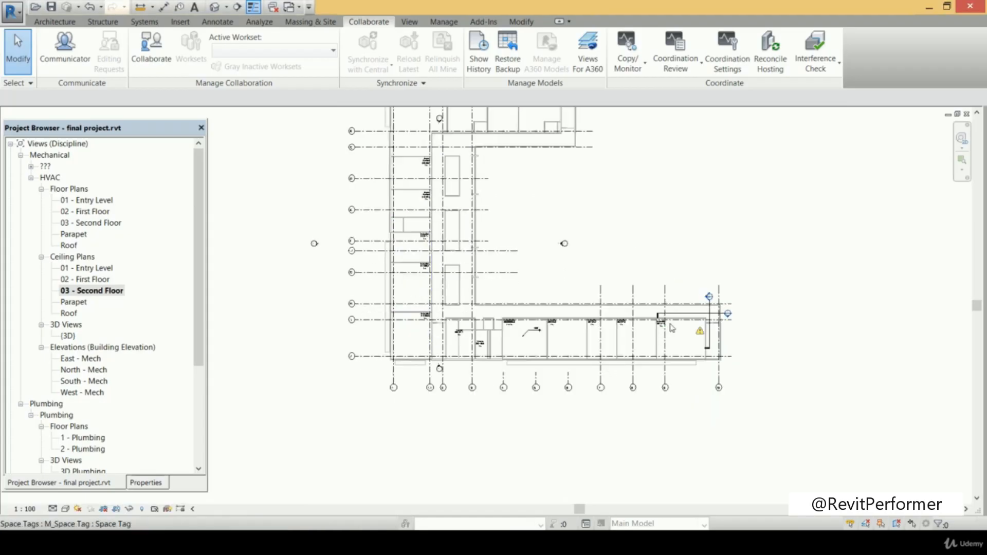
{"action": "scroll", "coordinate": [670, 328], "scroll_direction": "up", "scroll_amount": 5}
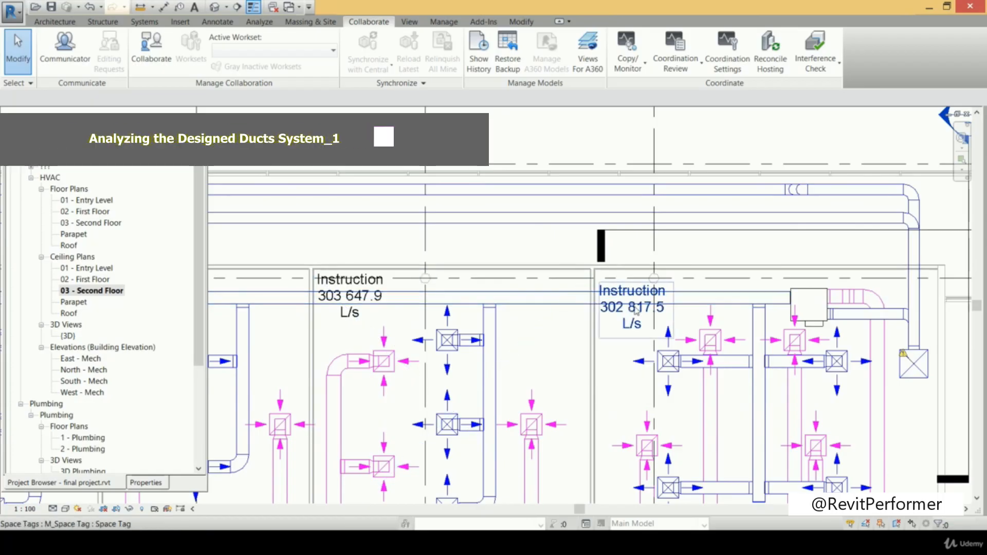
{"action": "scroll", "coordinate": [636, 311], "scroll_direction": "down", "scroll_amount": 5}
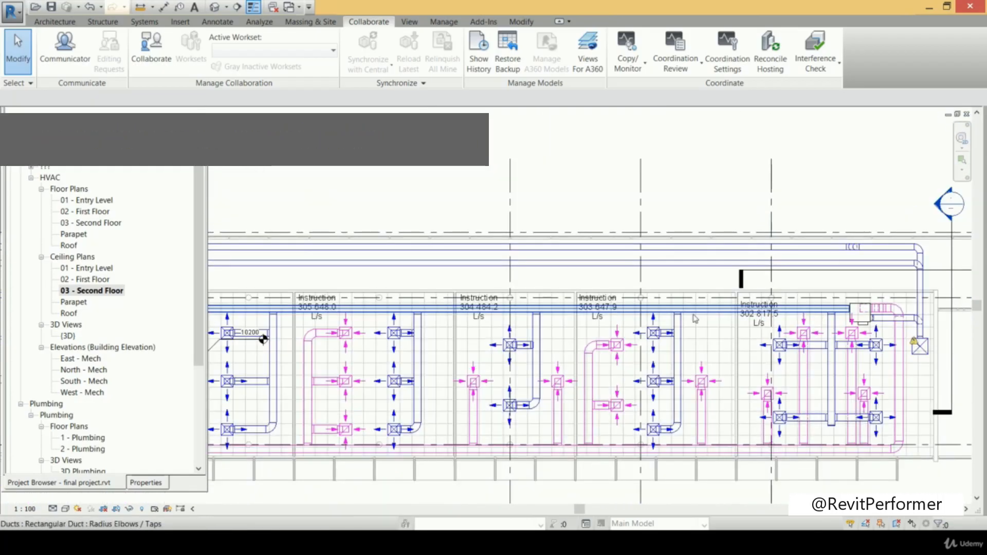
Select the main rectangular supply duct and examine its run past the branches of Instruction rooms 302, 303 and 304
{"action": "left_click", "coordinate": [695, 316]}
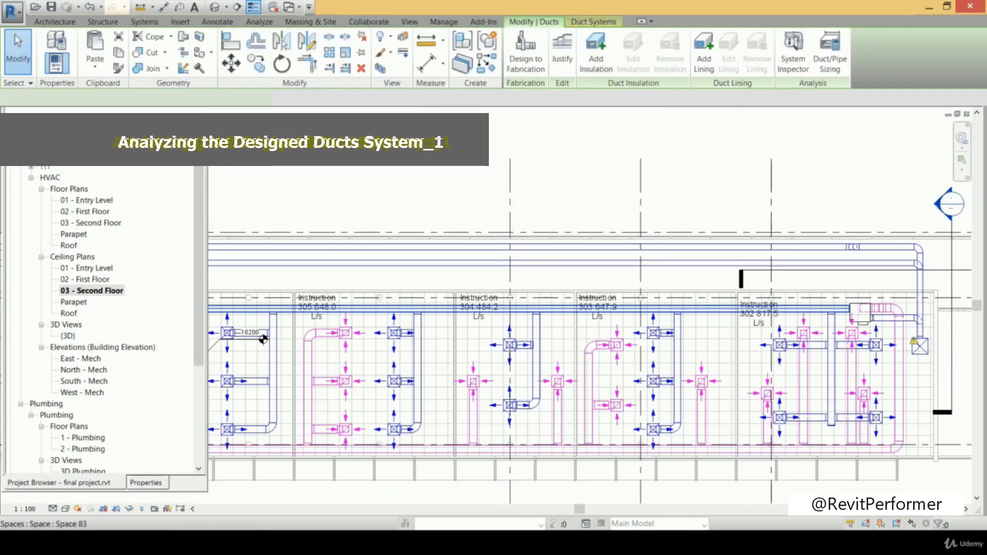
{"action": "scroll", "coordinate": [901, 355], "scroll_direction": "down", "scroll_amount": 2}
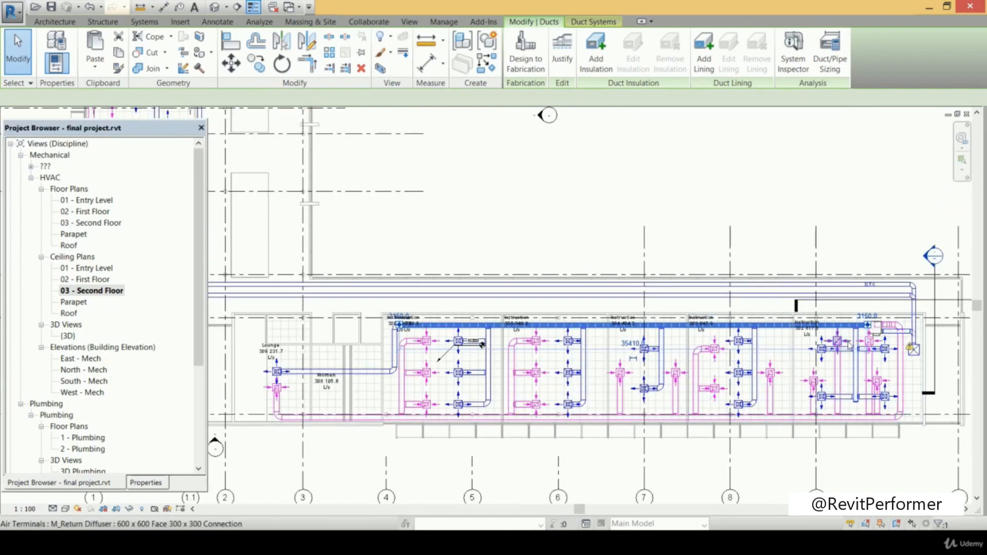
{"action": "scroll", "coordinate": [842, 341], "scroll_direction": "up", "scroll_amount": 2}
{"action": "scroll", "coordinate": [762, 323], "scroll_direction": "up", "scroll_amount": 4}
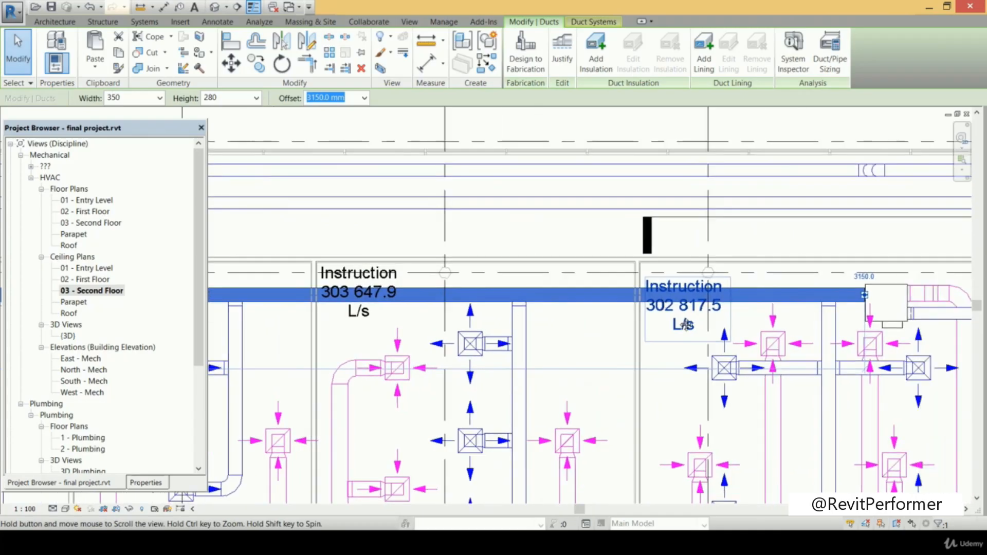
{"action": "scroll", "coordinate": [751, 322], "scroll_direction": "down", "scroll_amount": 2}
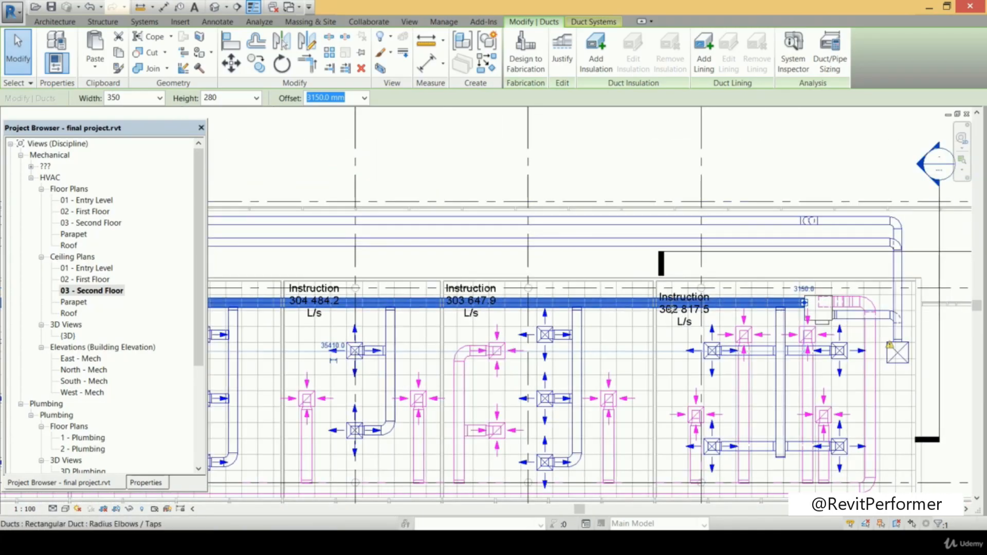
{"action": "middle_click_drag", "start_coordinate": [693, 314], "coordinate": [779, 312]}
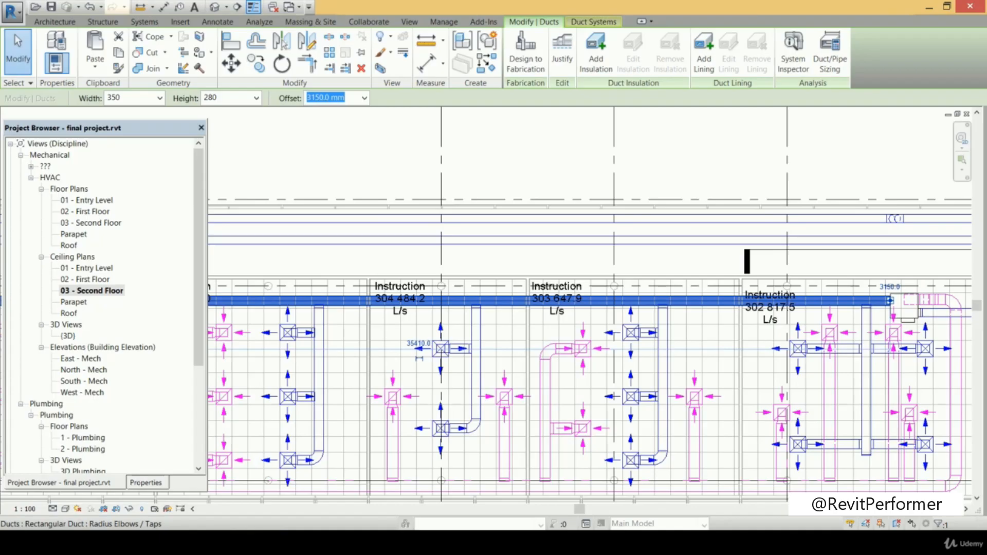
{"action": "scroll", "coordinate": [779, 312], "scroll_direction": "up", "scroll_amount": 2}
{"action": "middle_click_drag", "start_coordinate": [779, 312], "coordinate": [720, 285]}
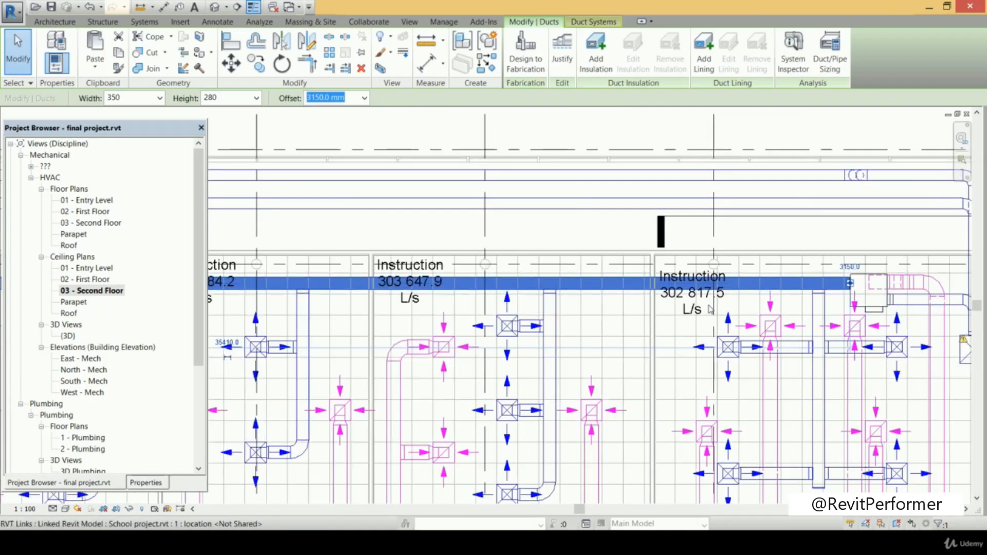
{"action": "middle_click_drag", "start_coordinate": [800, 292], "coordinate": [928, 288]}
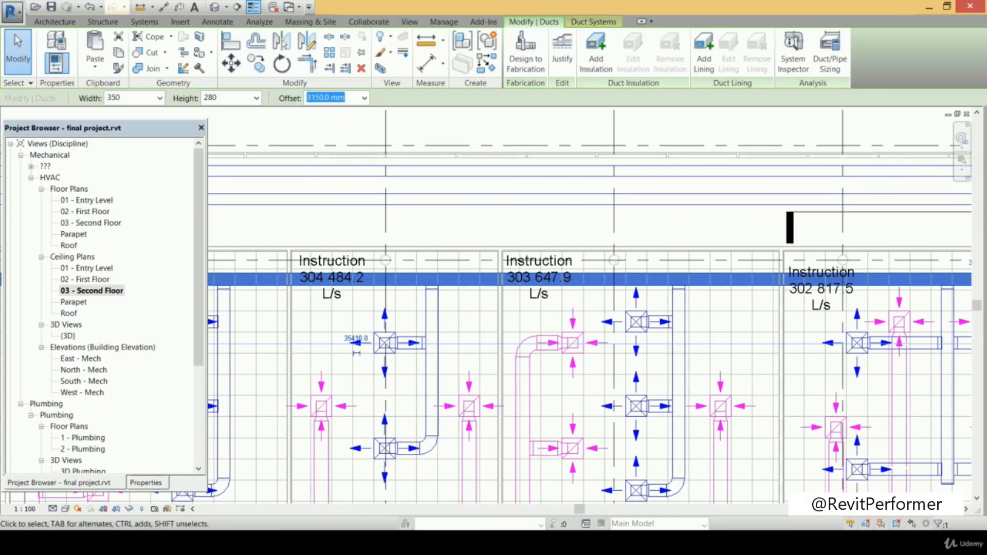
{"action": "scroll", "coordinate": [358, 280], "scroll_direction": "down", "scroll_amount": 2}
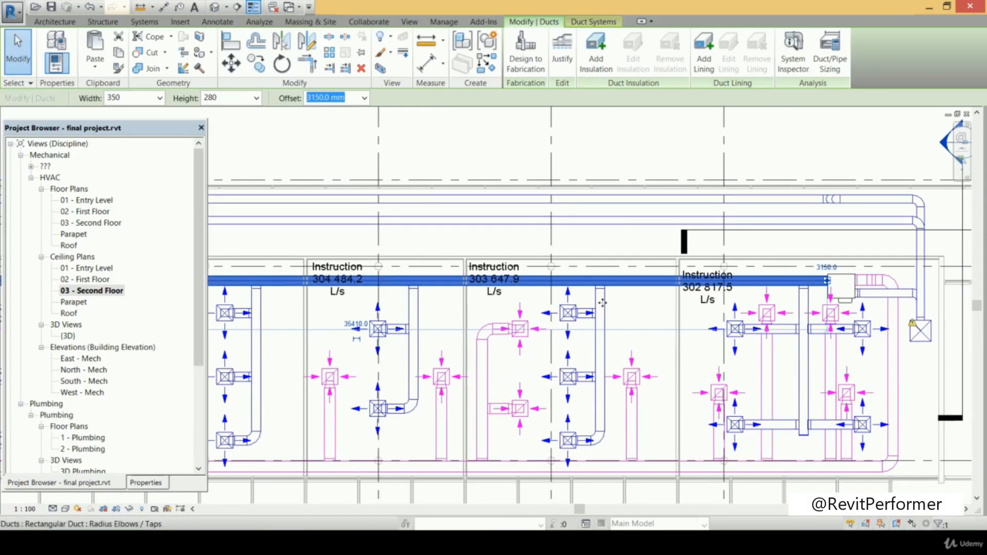
Examine the main supply duct from Instruction 304 to its far end and the branch serving the Lounge and Women spaces
{"action": "scroll", "coordinate": [591, 345], "scroll_direction": "down", "scroll_amount": 1}
{"action": "middle_click_drag", "start_coordinate": [621, 344], "coordinate": [747, 326]}
{"action": "middle_click_drag", "start_coordinate": [551, 279], "coordinate": [704, 278]}
{"action": "scroll", "coordinate": [663, 280], "scroll_direction": "down", "scroll_amount": 1}
{"action": "scroll", "coordinate": [489, 286], "scroll_direction": "up", "scroll_amount": 2}
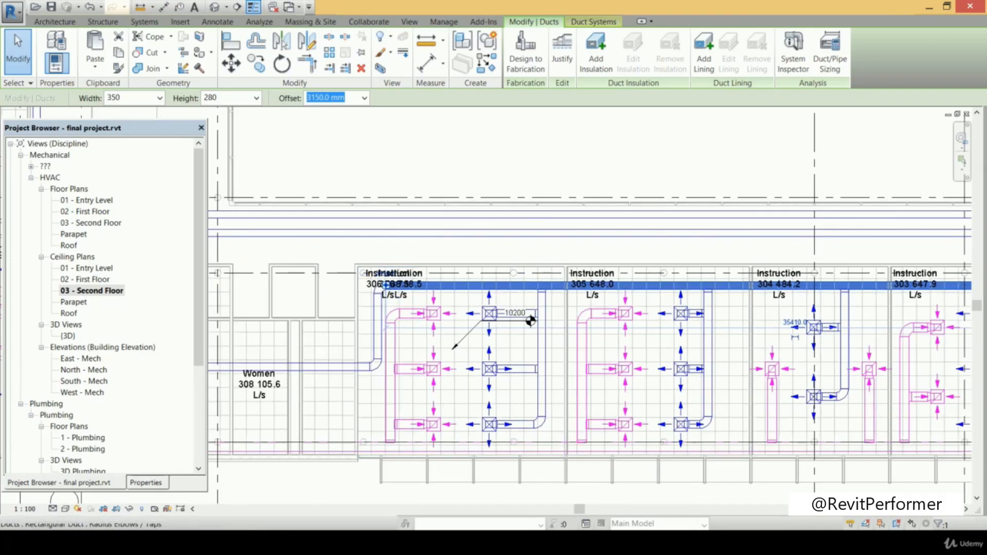
{"action": "scroll", "coordinate": [469, 289], "scroll_direction": "down", "scroll_amount": 2}
{"action": "middle_click_drag", "start_coordinate": [460, 301], "coordinate": [423, 297]}
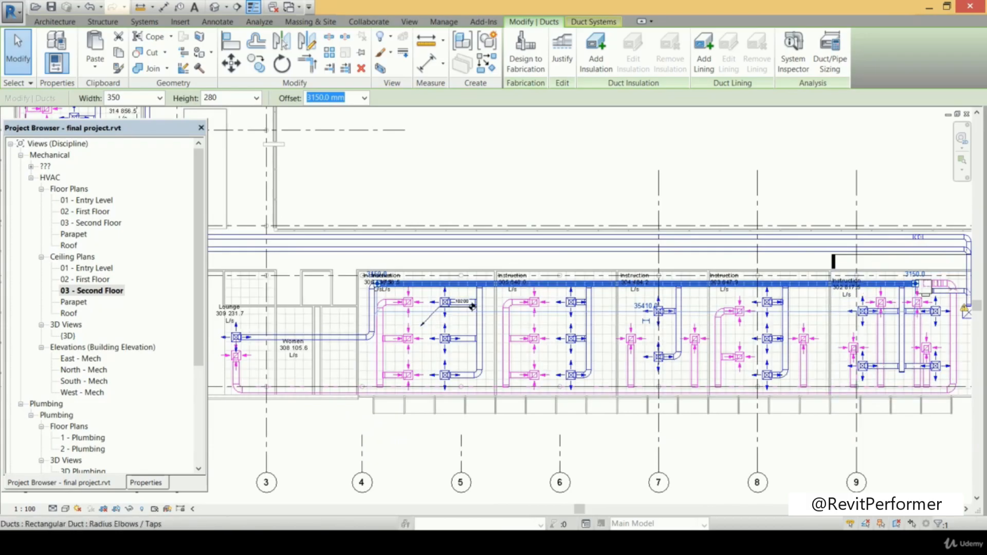
{"action": "scroll", "coordinate": [478, 308], "scroll_direction": "up", "scroll_amount": 2}
{"action": "scroll", "coordinate": [441, 277], "scroll_direction": "down", "scroll_amount": 2}
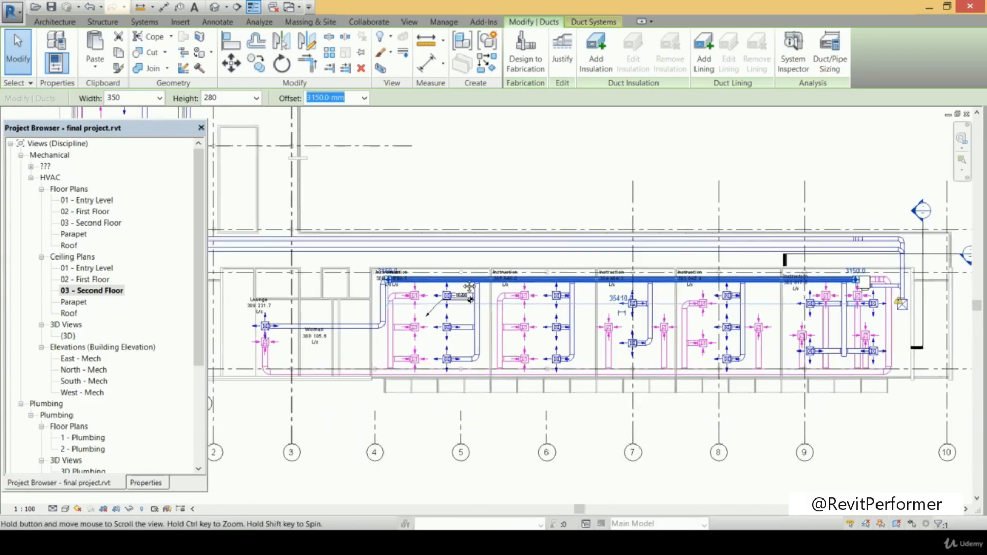
{"action": "middle_click_drag", "start_coordinate": [441, 278], "coordinate": [468, 281]}
{"action": "scroll", "coordinate": [303, 333], "scroll_direction": "up", "scroll_amount": 4}
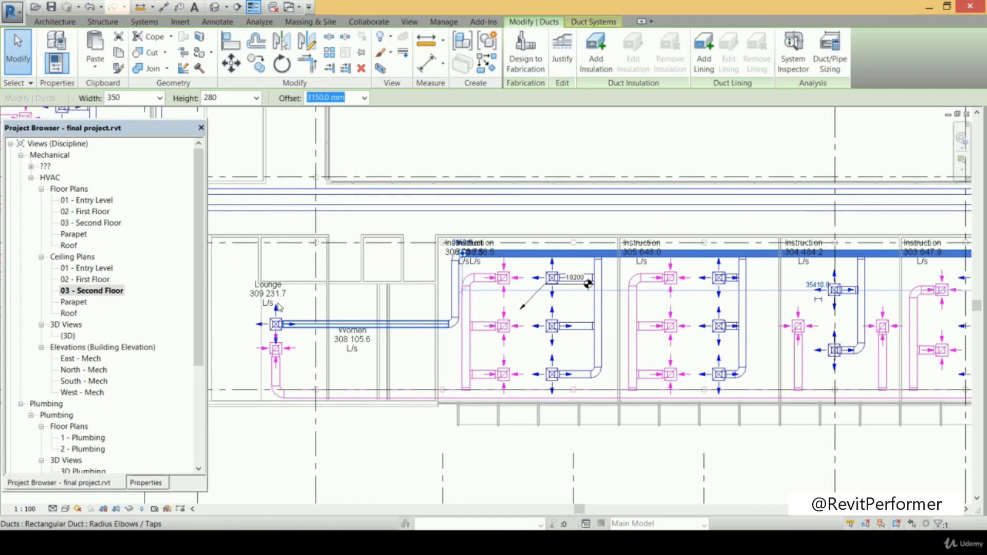
{"action": "scroll", "coordinate": [346, 311], "scroll_direction": "down", "scroll_amount": 3}
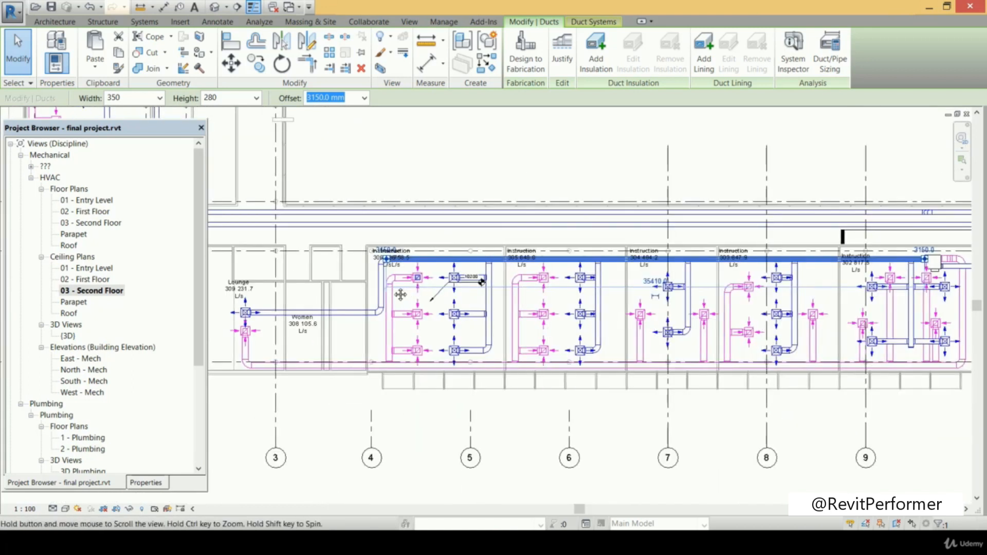
{"action": "middle_click_drag", "start_coordinate": [345, 311], "coordinate": [320, 314]}
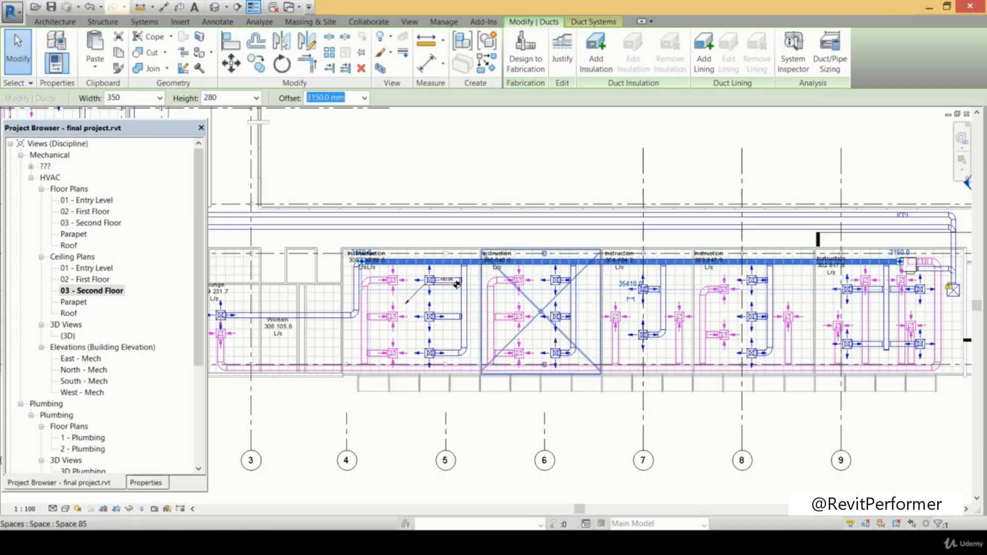
Review the full selected supply duct between Instruction 305 and the mechanical unit beside Instruction 302
{"action": "scroll", "coordinate": [457, 285], "scroll_direction": "up", "scroll_amount": 2}
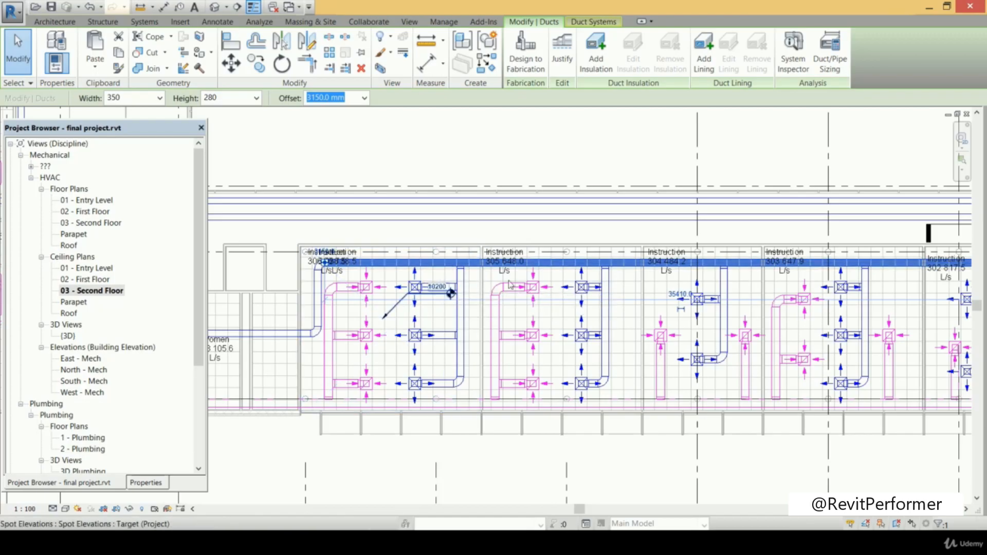
{"action": "scroll", "coordinate": [618, 277], "scroll_direction": "down", "scroll_amount": 2}
{"action": "scroll", "coordinate": [618, 276], "scroll_direction": "up", "scroll_amount": 5}
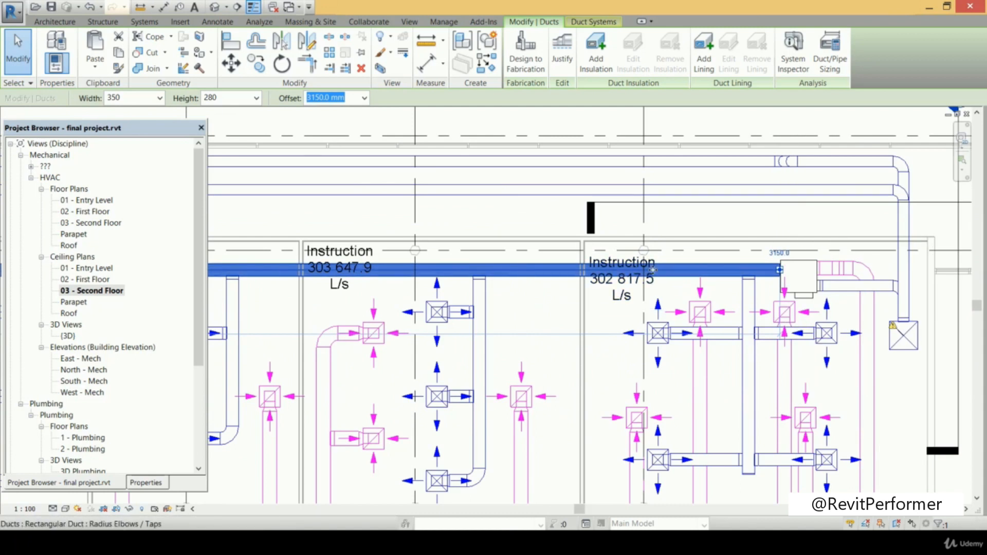
{"action": "scroll", "coordinate": [657, 270], "scroll_direction": "down", "scroll_amount": 2}
{"action": "middle_click_drag", "start_coordinate": [722, 281], "coordinate": [881, 292]}
{"action": "scroll", "coordinate": [882, 292], "scroll_direction": "down", "scroll_amount": 1}
{"action": "scroll", "coordinate": [787, 284], "scroll_direction": "down", "scroll_amount": 1}
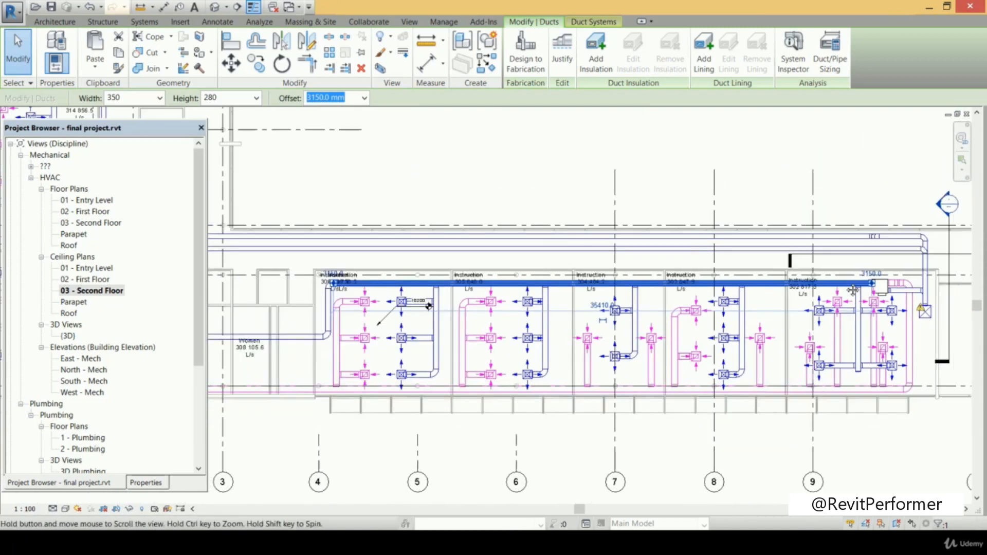
{"action": "middle_click_drag", "start_coordinate": [788, 284], "coordinate": [839, 284]}
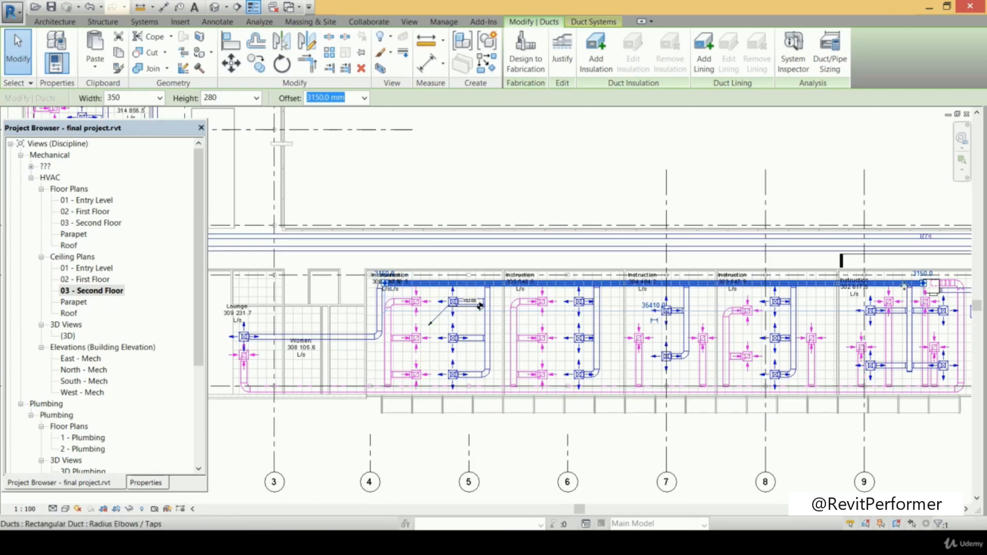
{"action": "scroll", "coordinate": [899, 277], "scroll_direction": "up", "scroll_amount": 2}
{"action": "scroll", "coordinate": [759, 306], "scroll_direction": "down", "scroll_amount": 1}
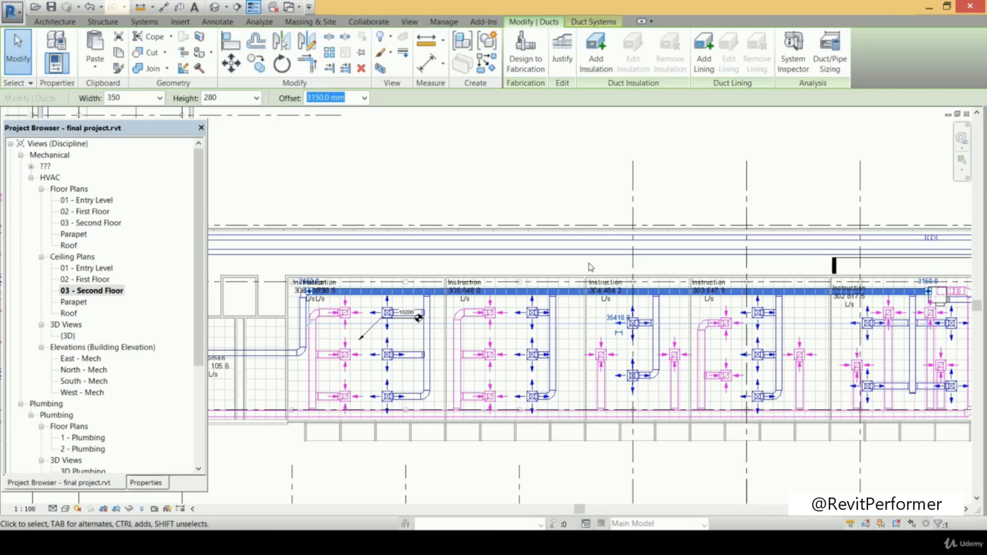
Deselect the main duct and examine the airflow values on the space tags of the Instruction rooms
{"action": "left_click", "coordinate": [828, 190]}
{"action": "scroll", "coordinate": [828, 190], "scroll_direction": "down", "scroll_amount": 3}
{"action": "middle_click_drag", "start_coordinate": [828, 190], "coordinate": [772, 196]}
{"action": "scroll", "coordinate": [796, 257], "scroll_direction": "up", "scroll_amount": 4}
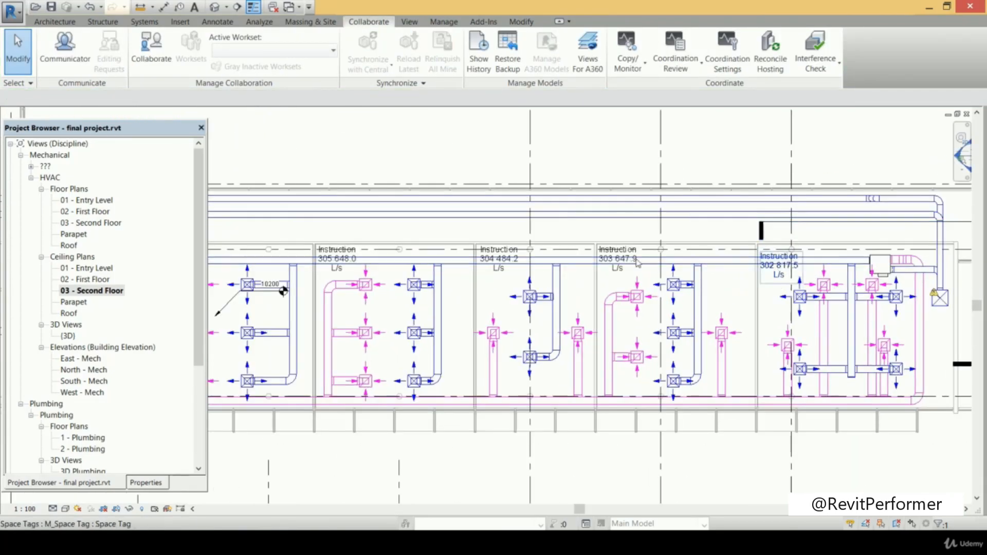
{"action": "middle_click_drag", "start_coordinate": [587, 278], "coordinate": [687, 278]}
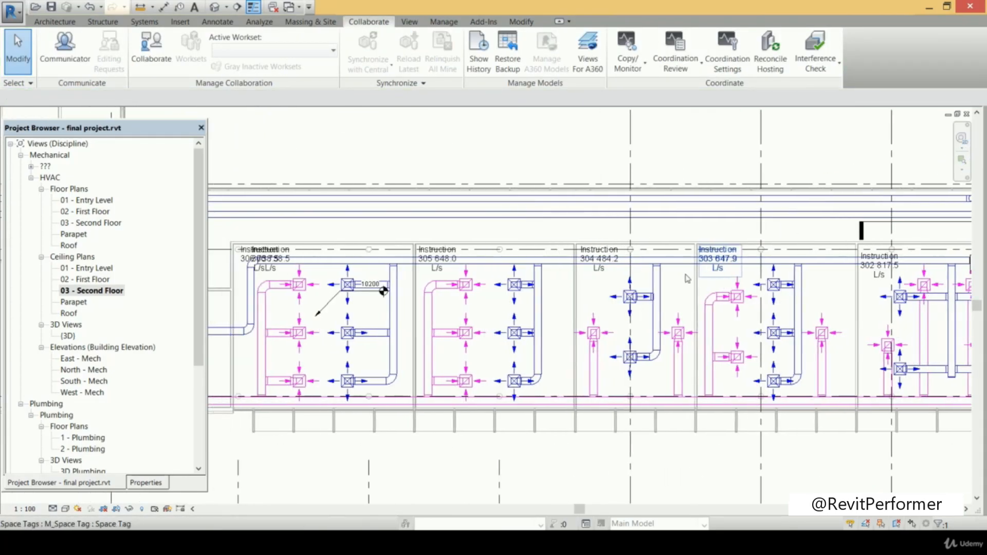
{"action": "middle_click_drag", "start_coordinate": [514, 279], "coordinate": [584, 280]}
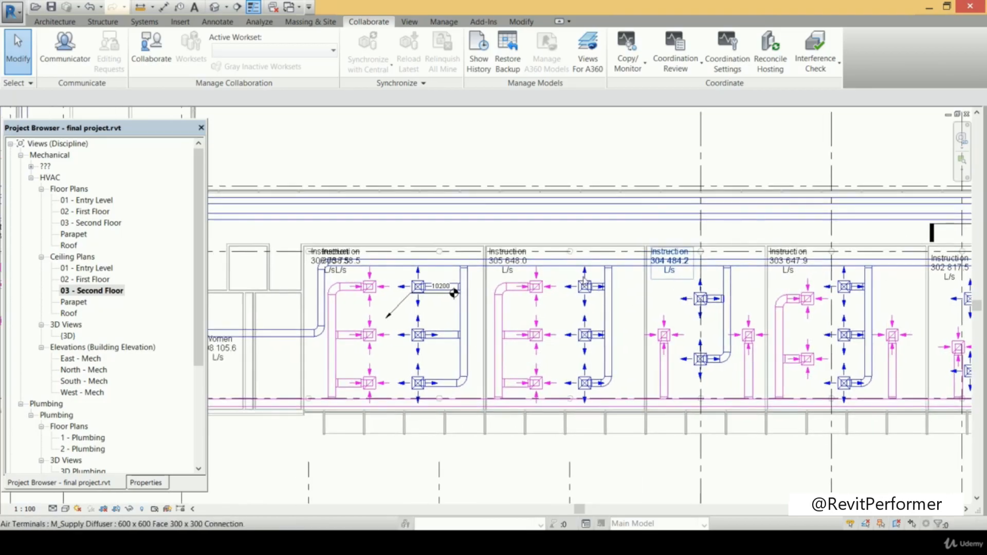
{"action": "scroll", "coordinate": [585, 280], "scroll_direction": "up", "scroll_amount": 2}
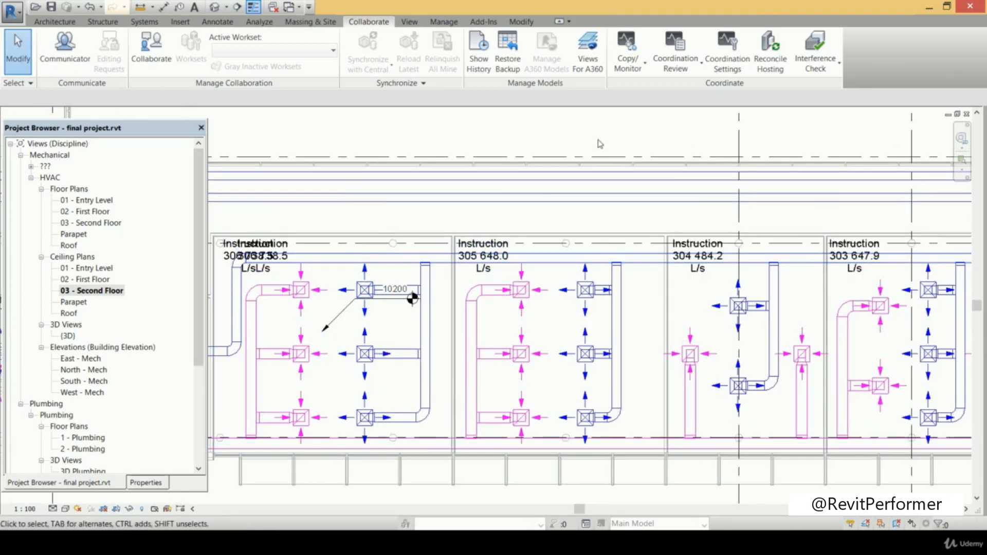
{"action": "scroll", "coordinate": [622, 148], "scroll_direction": "down", "scroll_amount": 7}
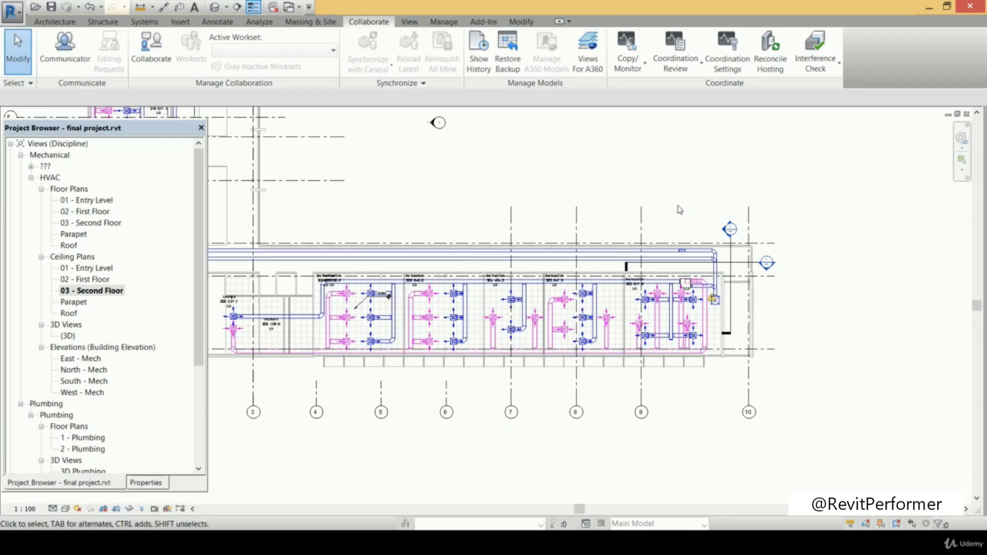
Save the project
{"action": "left_click", "coordinate": [521, 24]}
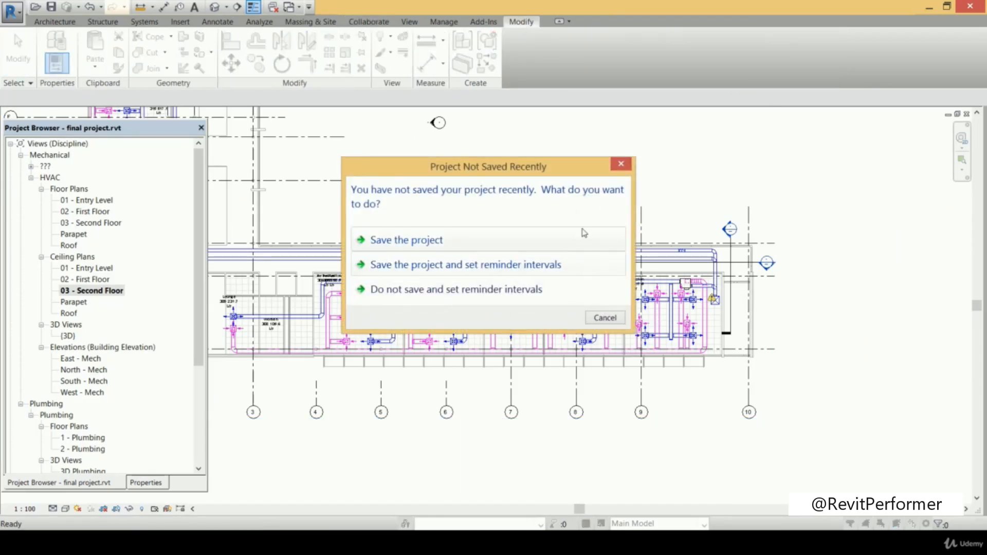
{"action": "left_click", "coordinate": [562, 248]}
Split the main supply duct in Instruction 302, just beyond the first branch takeoff from the mechanical unit
{"action": "scroll", "coordinate": [632, 288], "scroll_direction": "up", "scroll_amount": 5}
{"action": "key", "text": "s"}
{"action": "key", "text": "l"}
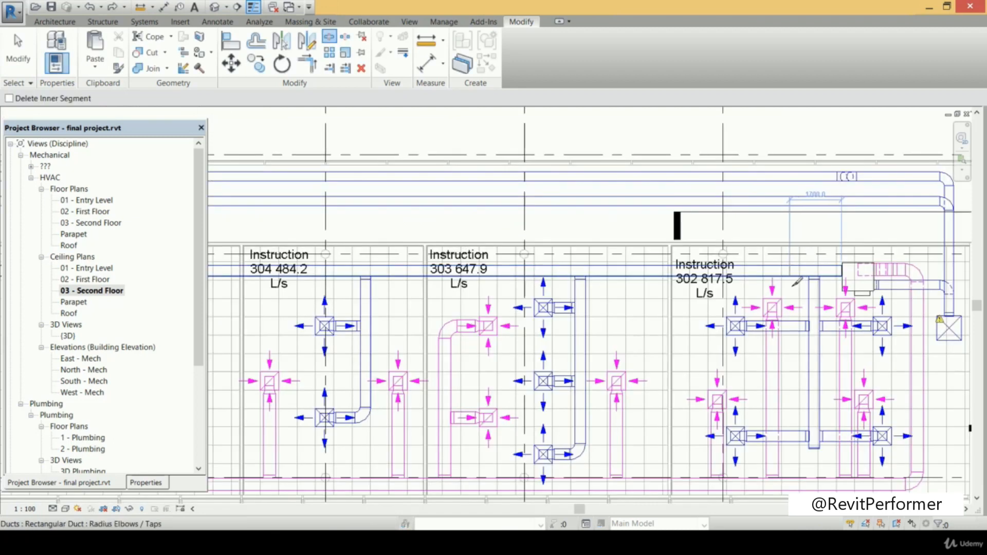
{"action": "scroll", "coordinate": [833, 264], "scroll_direction": "up", "scroll_amount": 2}
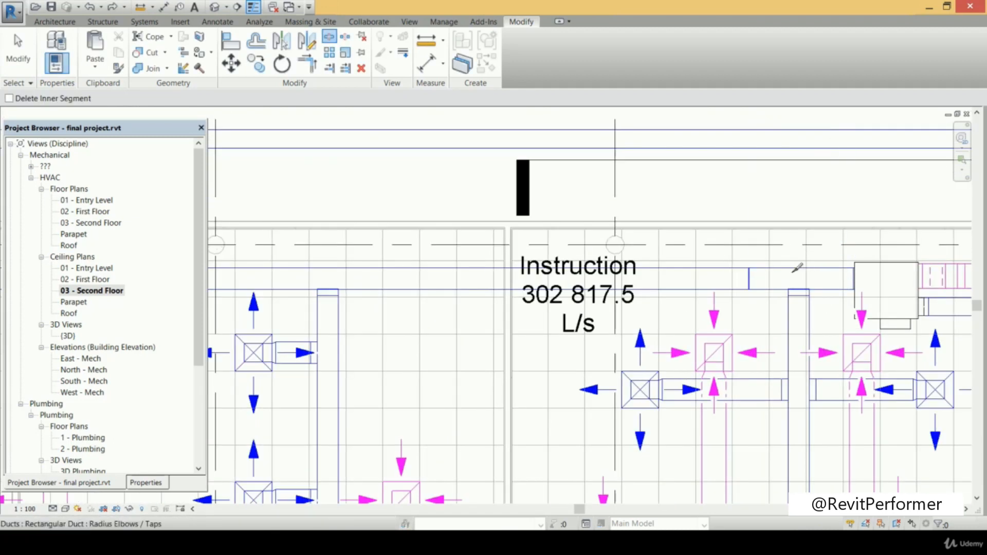
{"action": "scroll", "coordinate": [796, 267], "scroll_direction": "down", "scroll_amount": 2}
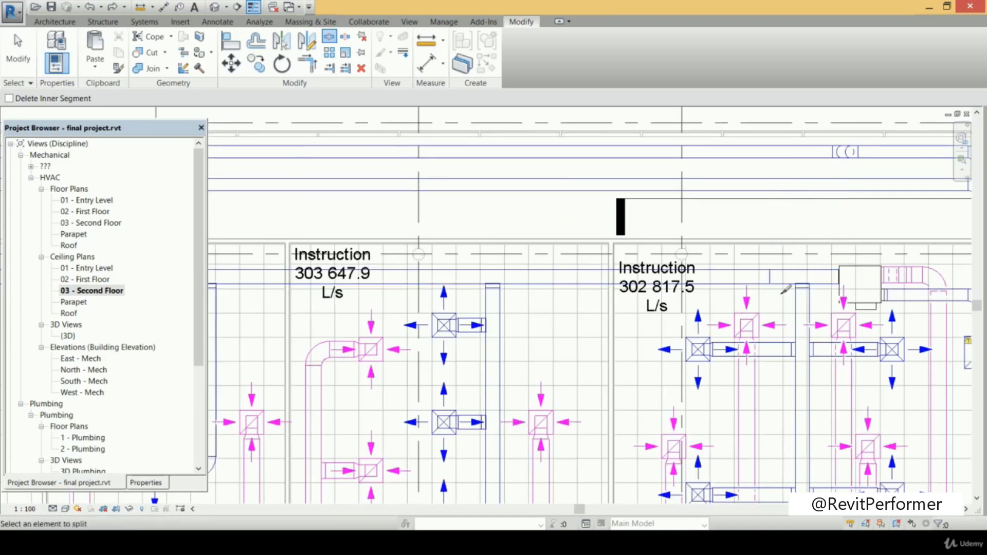
{"action": "scroll", "coordinate": [836, 283], "scroll_direction": "down", "scroll_amount": 4}
{"action": "scroll", "coordinate": [727, 257], "scroll_direction": "up", "scroll_amount": 5}
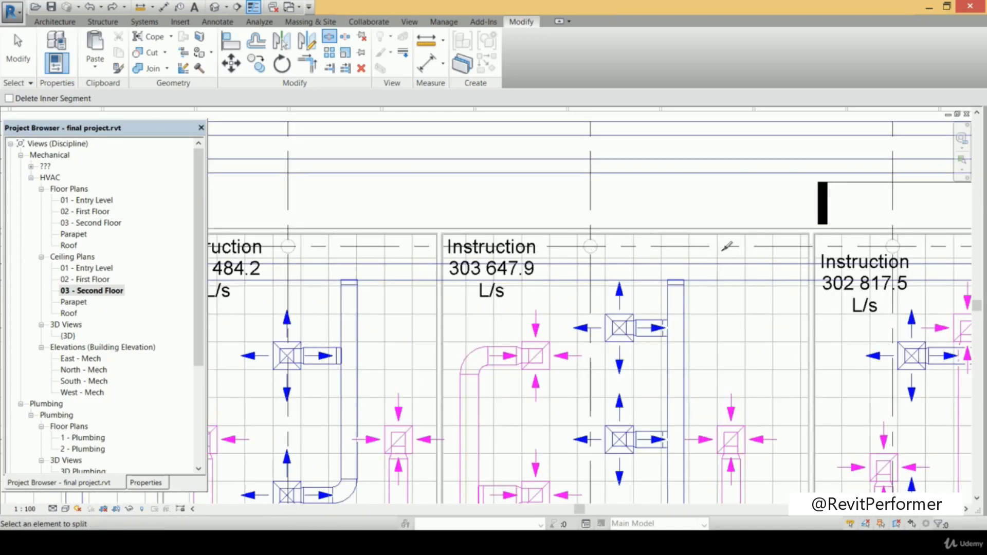
Split the main supply duct just past the branch takeoffs in Instruction 303 and Instruction 304
{"action": "left_click", "coordinate": [643, 288]}
{"action": "scroll", "coordinate": [644, 288], "scroll_direction": "down", "scroll_amount": 3}
{"action": "middle_click_drag", "start_coordinate": [640, 288], "coordinate": [733, 288]}
{"action": "scroll", "coordinate": [574, 289], "scroll_direction": "up", "scroll_amount": 2}
{"action": "middle_click_drag", "start_coordinate": [599, 291], "coordinate": [678, 293]}
{"action": "scroll", "coordinate": [590, 288], "scroll_direction": "down", "scroll_amount": 2}
{"action": "middle_click_drag", "start_coordinate": [565, 291], "coordinate": [623, 295]}
Split the main supply duct past the branch takeoffs in Instruction 305 and the last Instruction room, and end the split command
{"action": "scroll", "coordinate": [554, 295], "scroll_direction": "up", "scroll_amount": 3}
{"action": "scroll", "coordinate": [595, 296], "scroll_direction": "up", "scroll_amount": 2}
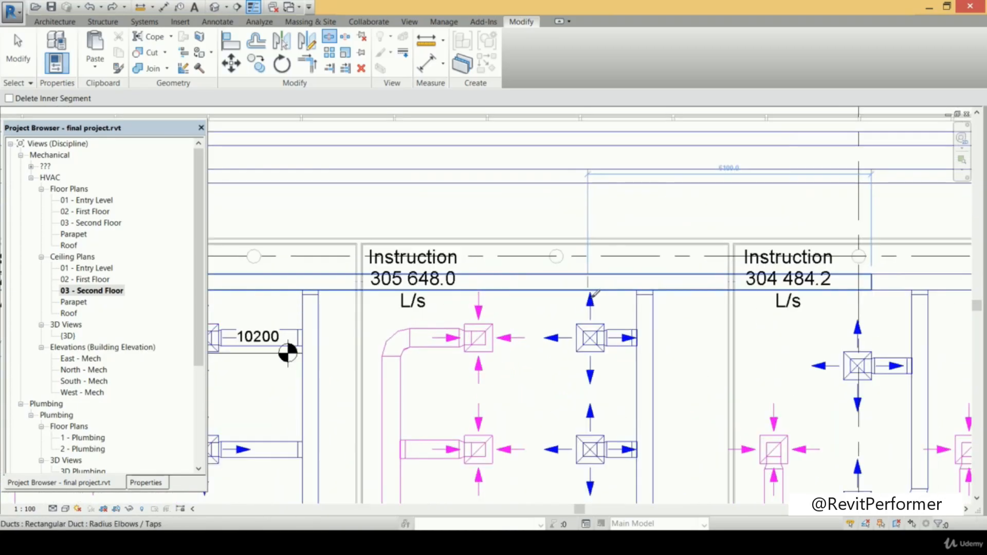
{"action": "scroll", "coordinate": [601, 296], "scroll_direction": "down", "scroll_amount": 1}
{"action": "scroll", "coordinate": [598, 297], "scroll_direction": "down", "scroll_amount": 2}
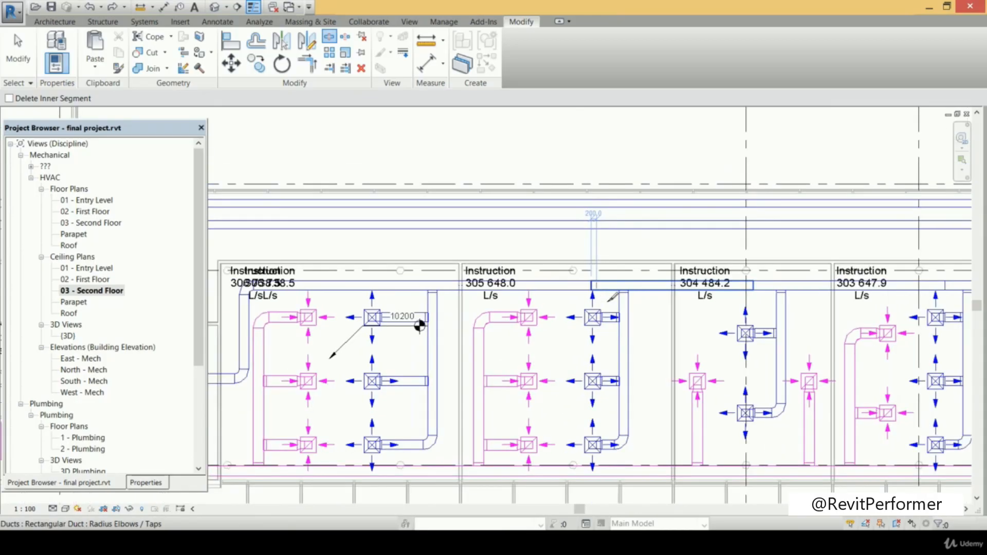
{"action": "middle_click_drag", "start_coordinate": [463, 304], "coordinate": [598, 308]}
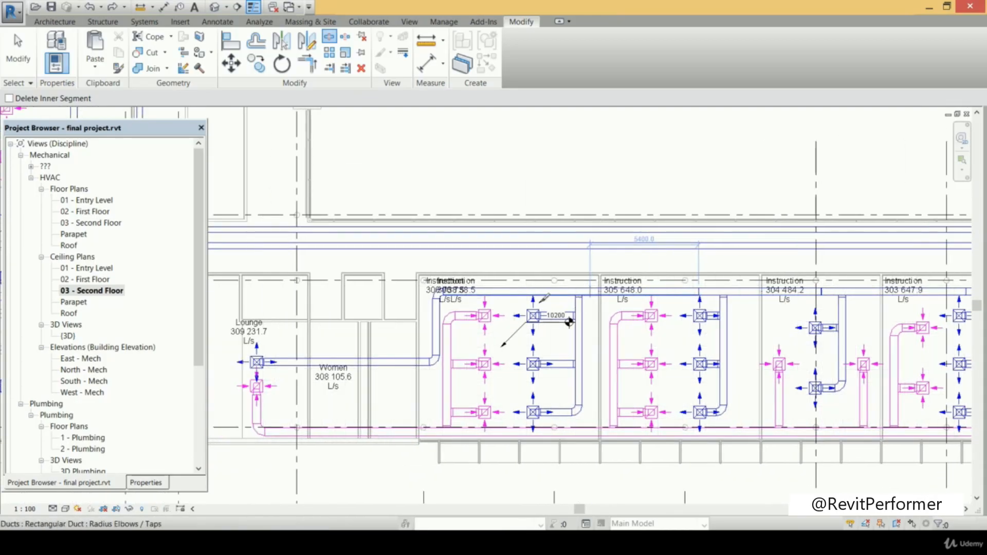
{"action": "scroll", "coordinate": [550, 299], "scroll_direction": "up", "scroll_amount": 2}
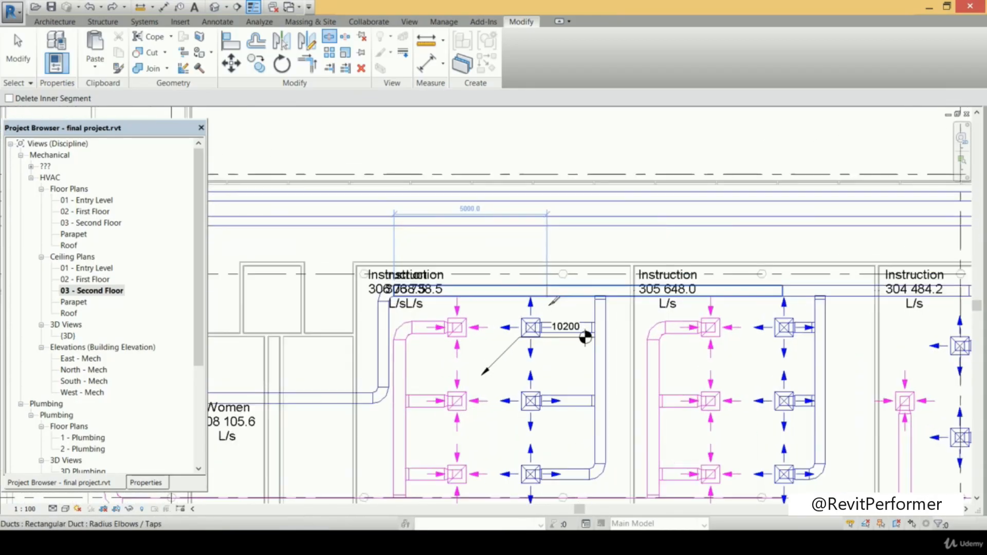
{"action": "left_click", "coordinate": [579, 303]}
{"action": "key", "text": "Escape"}
{"action": "scroll", "coordinate": [585, 338], "scroll_direction": "down", "scroll_amount": 3}
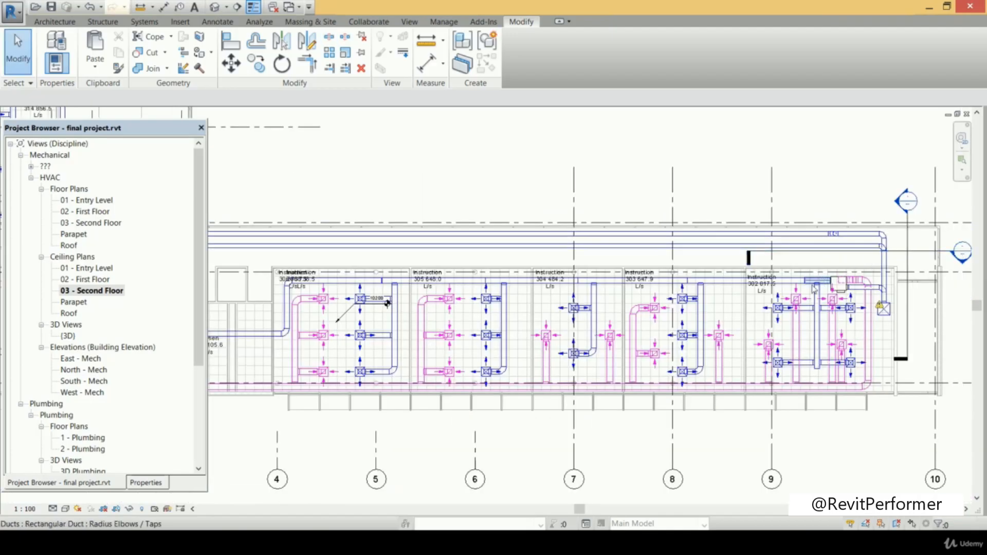
Select the main supply duct run from the mechanical unit and size it by Equal Friction at 0.82 Pa/m with calculated size only
{"action": "left_click", "coordinate": [812, 287]}
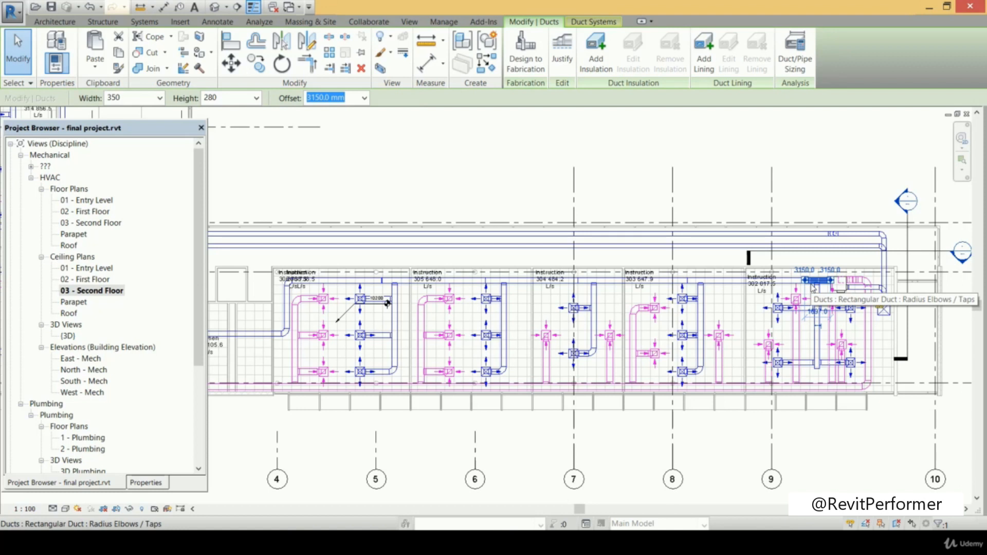
{"action": "key", "text": "Tab"}
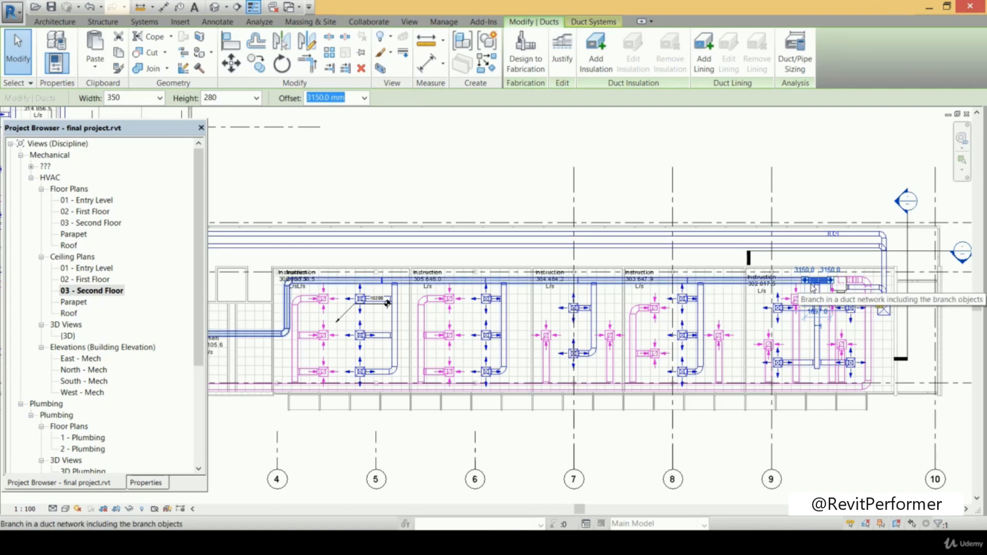
{"action": "left_click", "coordinate": [813, 288]}
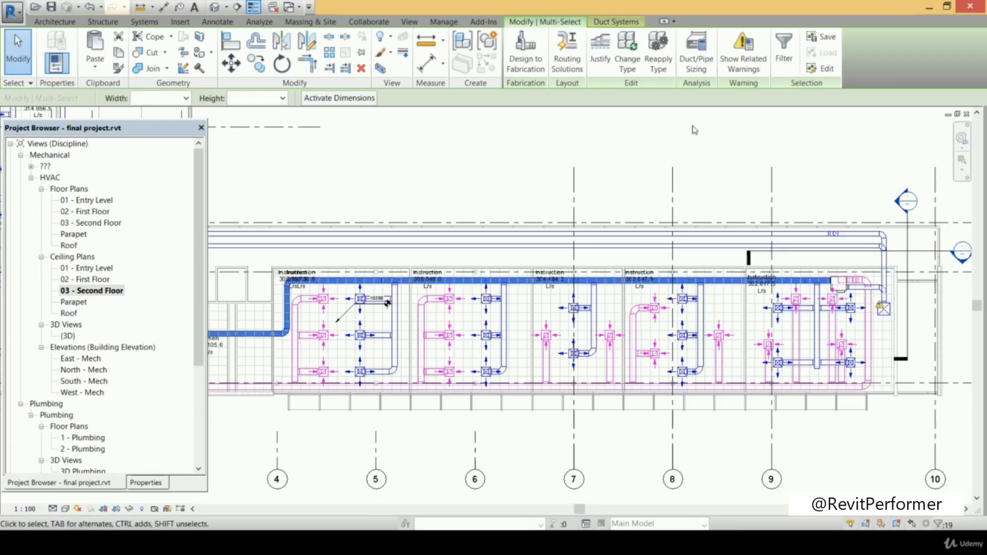
{"action": "left_click", "coordinate": [697, 64]}
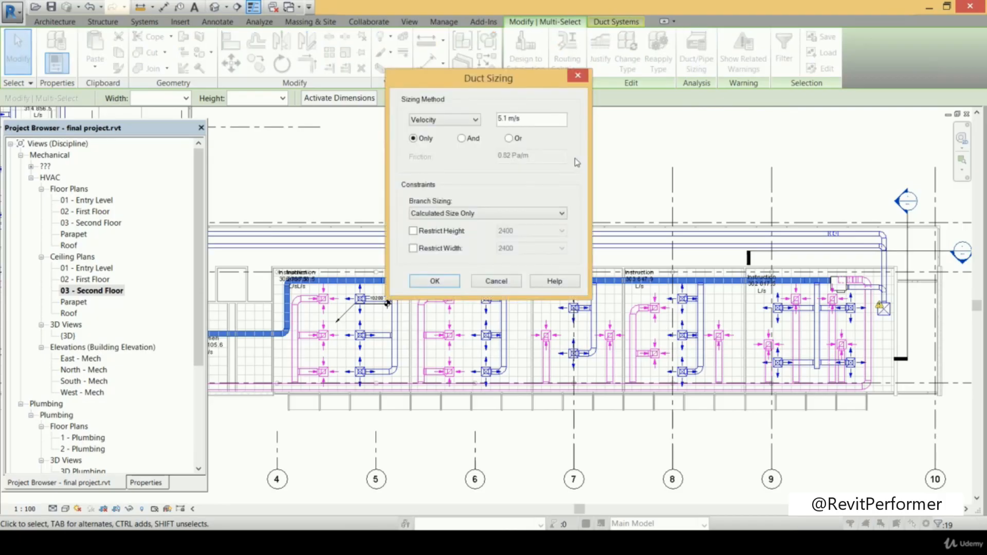
{"action": "left_click", "coordinate": [472, 122]}
{"action": "left_click", "coordinate": [465, 148]}
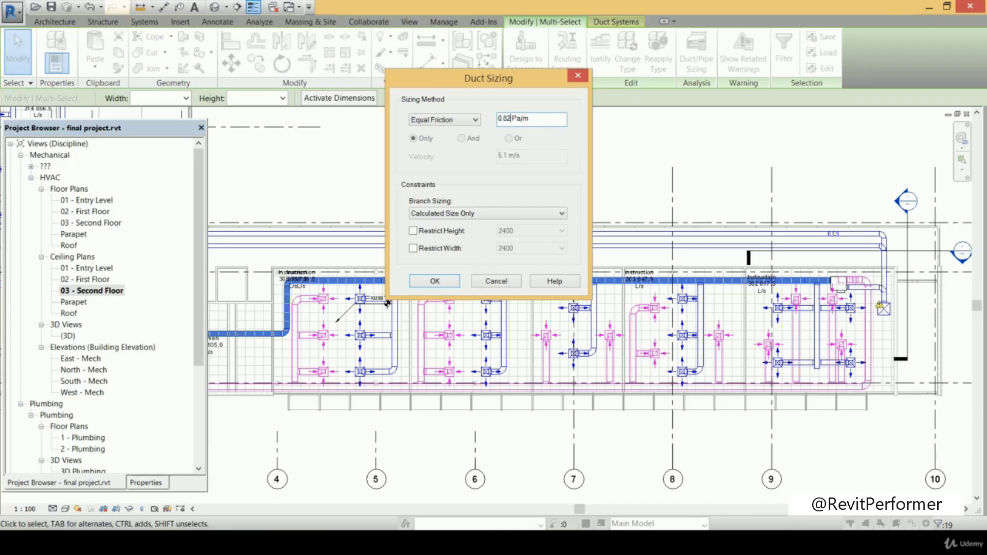
{"action": "left_click", "coordinate": [448, 283]}
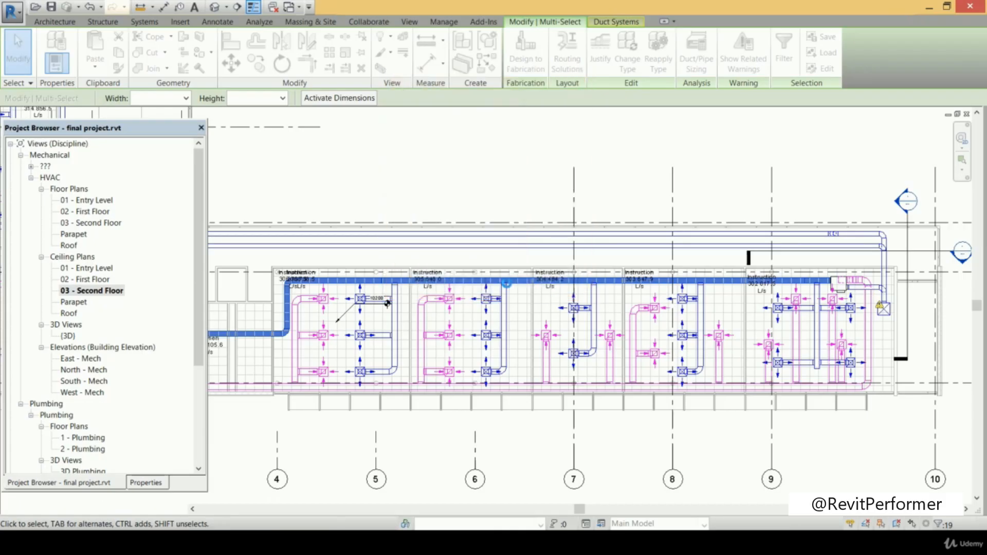
{"action": "left_click", "coordinate": [723, 263]}
Examine the resized main duct segments and their transitions from Instruction 302 to Instruction 304
{"action": "scroll", "coordinate": [828, 280], "scroll_direction": "up", "scroll_amount": 7}
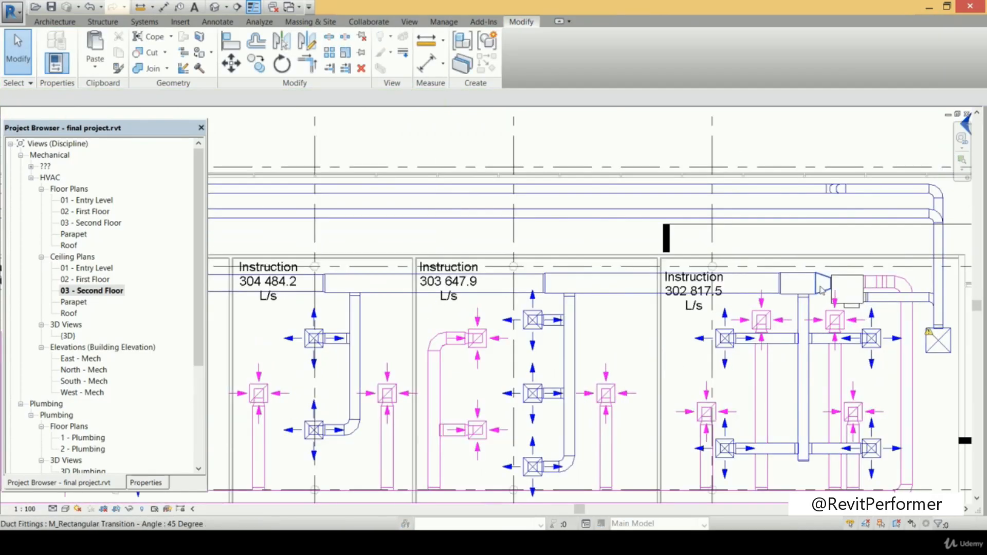
{"action": "scroll", "coordinate": [817, 289], "scroll_direction": "up", "scroll_amount": 2}
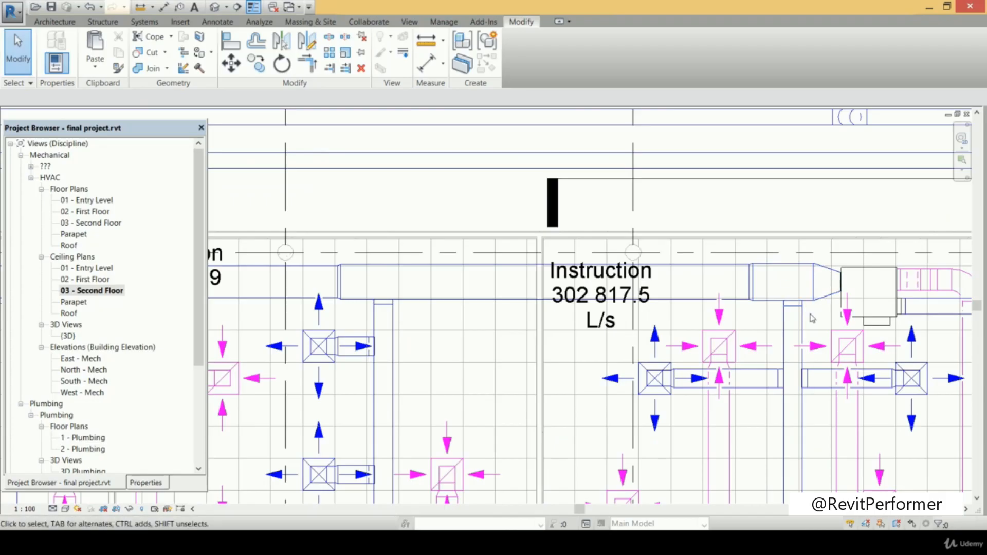
{"action": "scroll", "coordinate": [824, 287], "scroll_direction": "down", "scroll_amount": 3}
{"action": "middle_click_drag", "start_coordinate": [824, 288], "coordinate": [937, 284]}
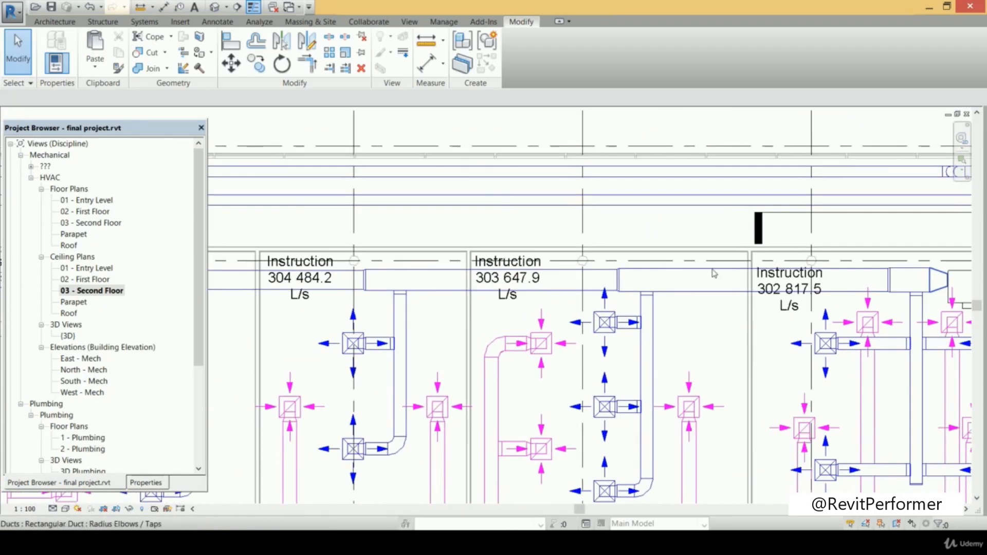
{"action": "middle_click_drag", "start_coordinate": [741, 285], "coordinate": [802, 284]}
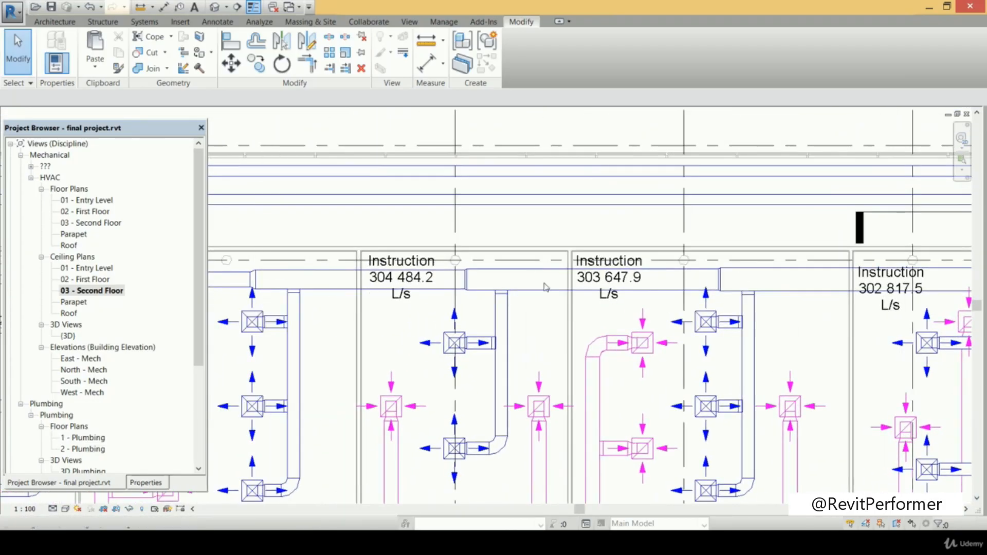
{"action": "scroll", "coordinate": [546, 285], "scroll_direction": "up", "scroll_amount": 2}
{"action": "scroll", "coordinate": [537, 275], "scroll_direction": "down", "scroll_amount": 2}
{"action": "scroll", "coordinate": [535, 270], "scroll_direction": "up", "scroll_amount": 2}
{"action": "middle_click_drag", "start_coordinate": [551, 269], "coordinate": [666, 269]}
{"action": "scroll", "coordinate": [494, 272], "scroll_direction": "up", "scroll_amount": 4}
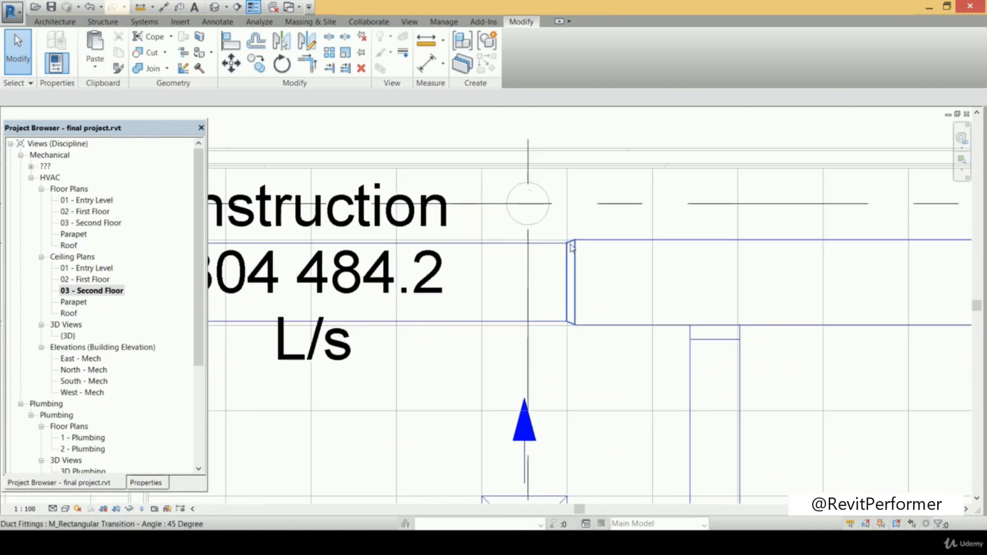
Inspect the duct transition in Instruction 304 and follow the main duct through the remaining rooms to the Lounge diffuser
{"action": "left_click", "coordinate": [584, 236]}
{"action": "scroll", "coordinate": [586, 242], "scroll_direction": "down", "scroll_amount": 3}
{"action": "scroll", "coordinate": [596, 252], "scroll_direction": "up", "scroll_amount": 2}
{"action": "scroll", "coordinate": [653, 278], "scroll_direction": "down", "scroll_amount": 1}
{"action": "scroll", "coordinate": [656, 280], "scroll_direction": "down", "scroll_amount": 2}
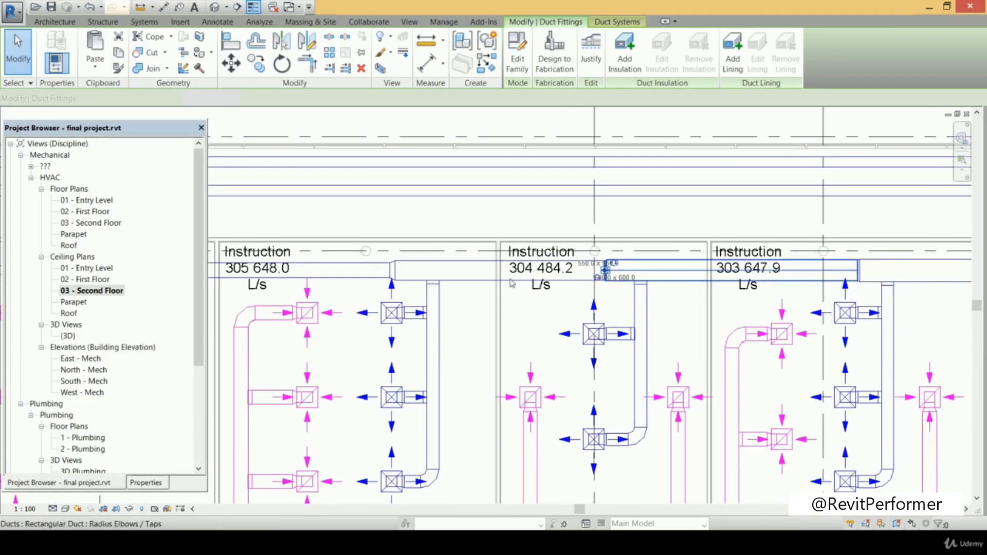
{"action": "scroll", "coordinate": [478, 276], "scroll_direction": "down", "scroll_amount": 2}
{"action": "middle_click_drag", "start_coordinate": [563, 286], "coordinate": [678, 281]}
{"action": "scroll", "coordinate": [678, 282], "scroll_direction": "down", "scroll_amount": 2}
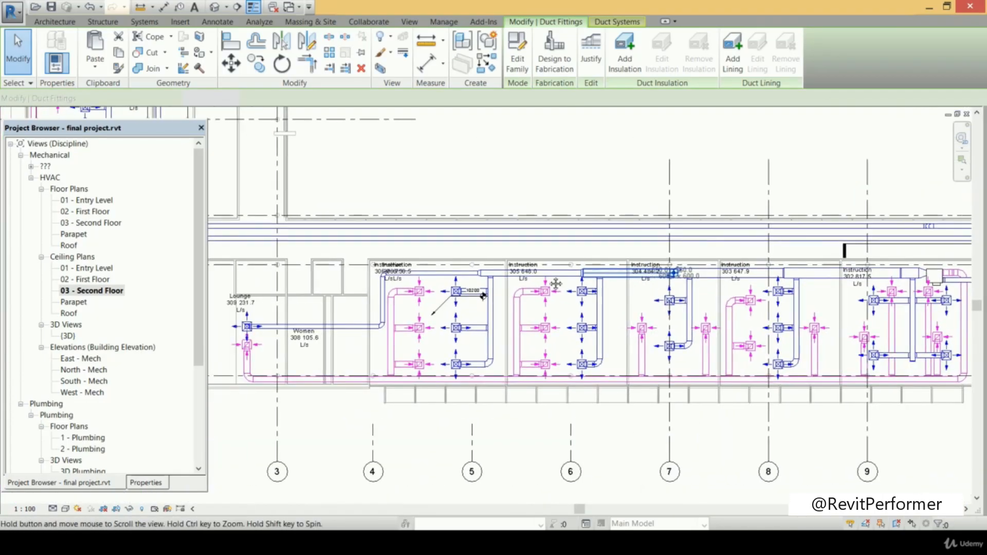
{"action": "middle_click_drag", "start_coordinate": [359, 333], "coordinate": [406, 325]}
{"action": "scroll", "coordinate": [406, 323], "scroll_direction": "up", "scroll_amount": 4}
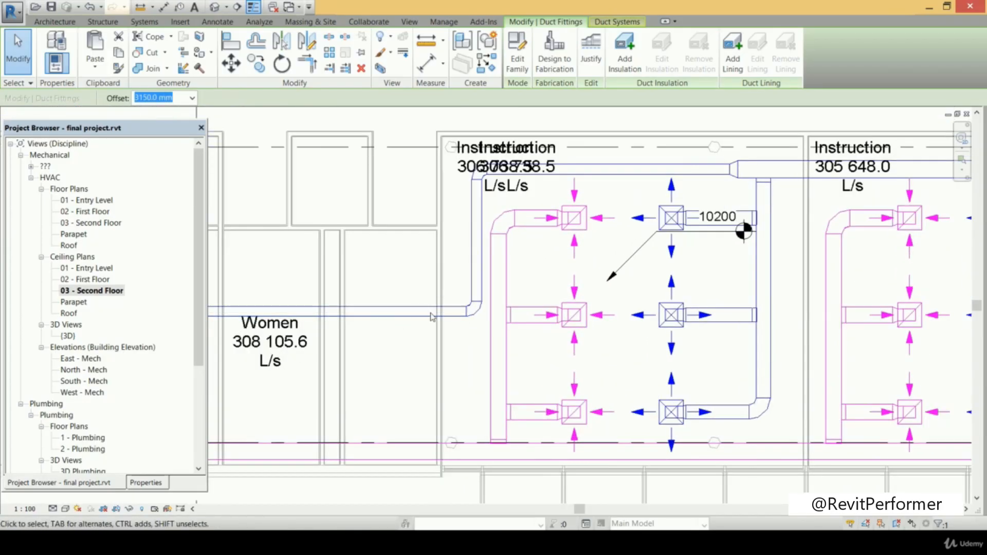
{"action": "scroll", "coordinate": [432, 297], "scroll_direction": "down", "scroll_amount": 3}
{"action": "middle_click_drag", "start_coordinate": [257, 300], "coordinate": [332, 301]}
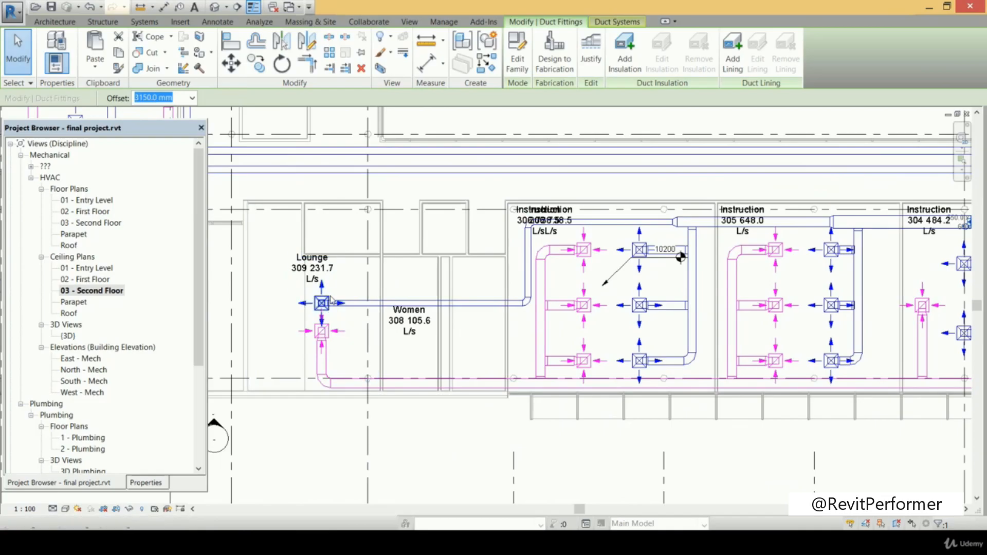
{"action": "scroll", "coordinate": [437, 289], "scroll_direction": "down", "scroll_amount": 5}
{"action": "middle_click_drag", "start_coordinate": [437, 290], "coordinate": [265, 295]}
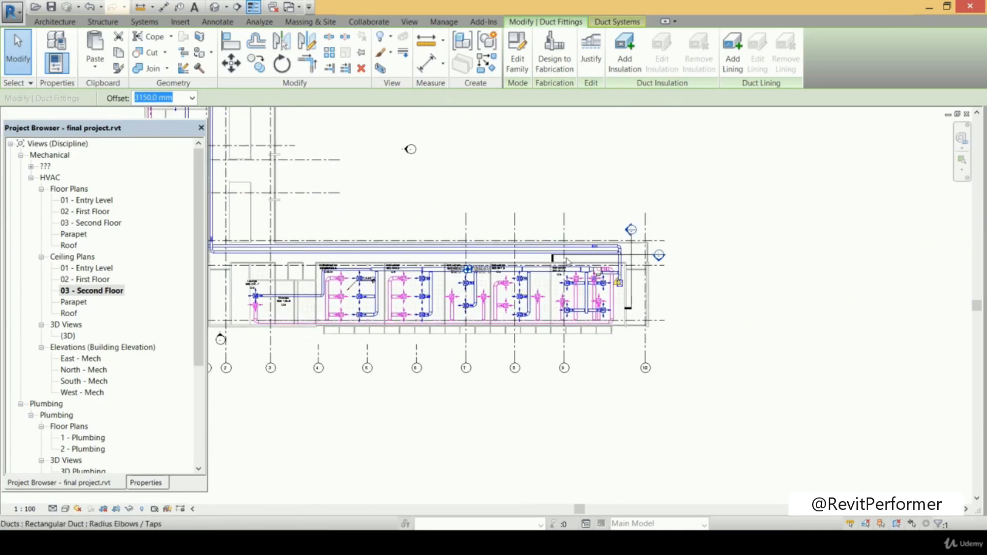
{"action": "left_click", "coordinate": [607, 226]}
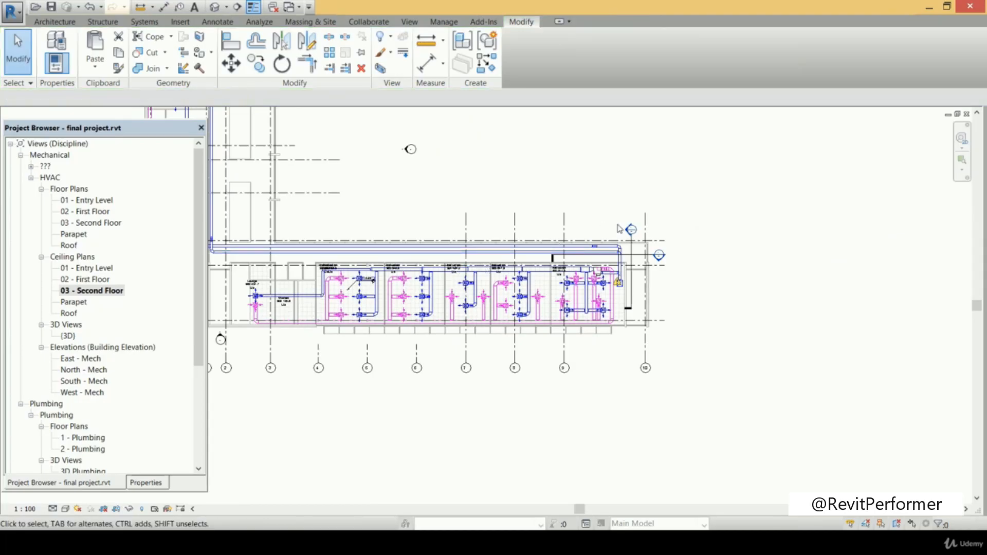
Split the branch duct in Instruction 302 between its diffuser takeoffs, and the one in Instruction 303 after its first and second takeoffs
{"action": "left_click", "coordinate": [369, 64]}
{"action": "scroll", "coordinate": [596, 288], "scroll_direction": "up", "scroll_amount": 5}
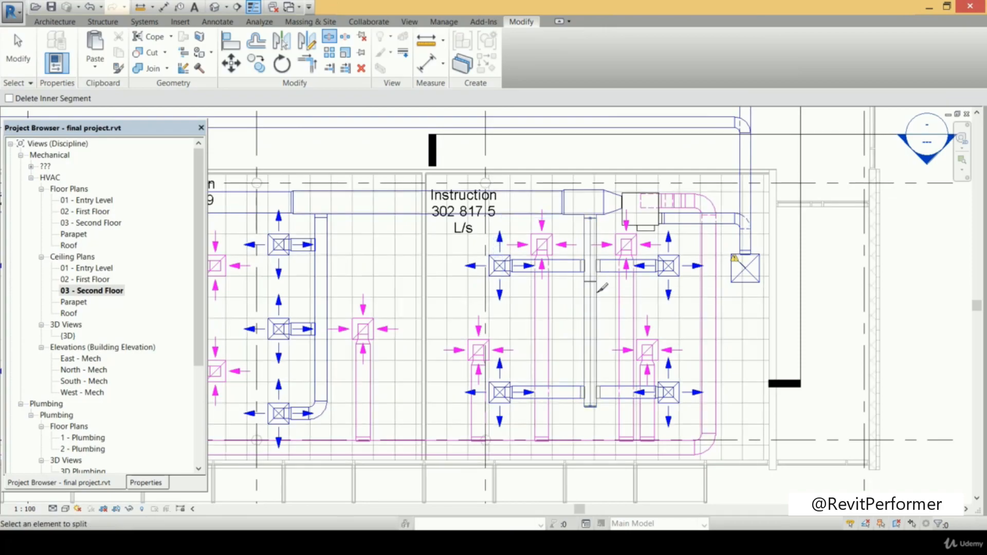
{"action": "scroll", "coordinate": [600, 284], "scroll_direction": "down", "scroll_amount": 5}
{"action": "scroll", "coordinate": [515, 282], "scroll_direction": "up", "scroll_amount": 5}
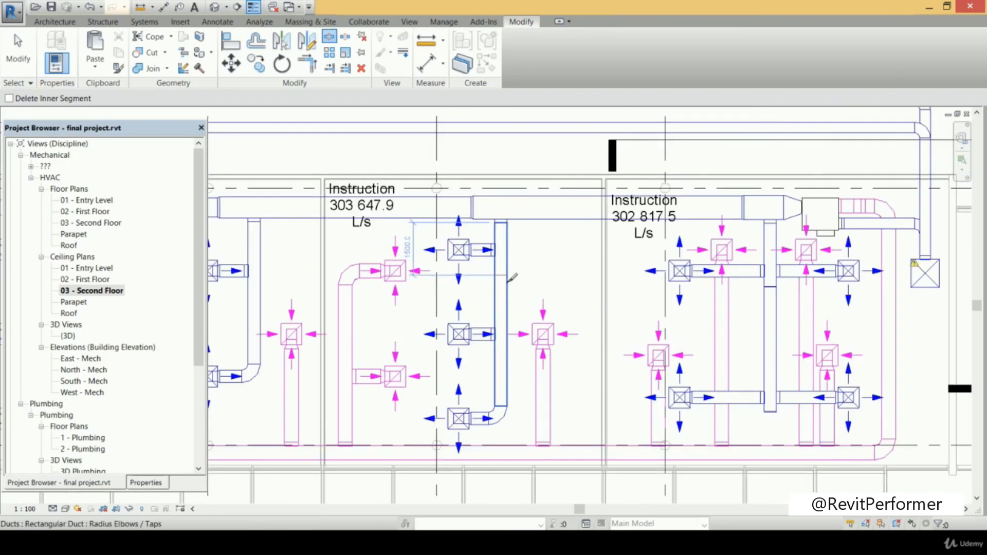
{"action": "left_click", "coordinate": [508, 272]}
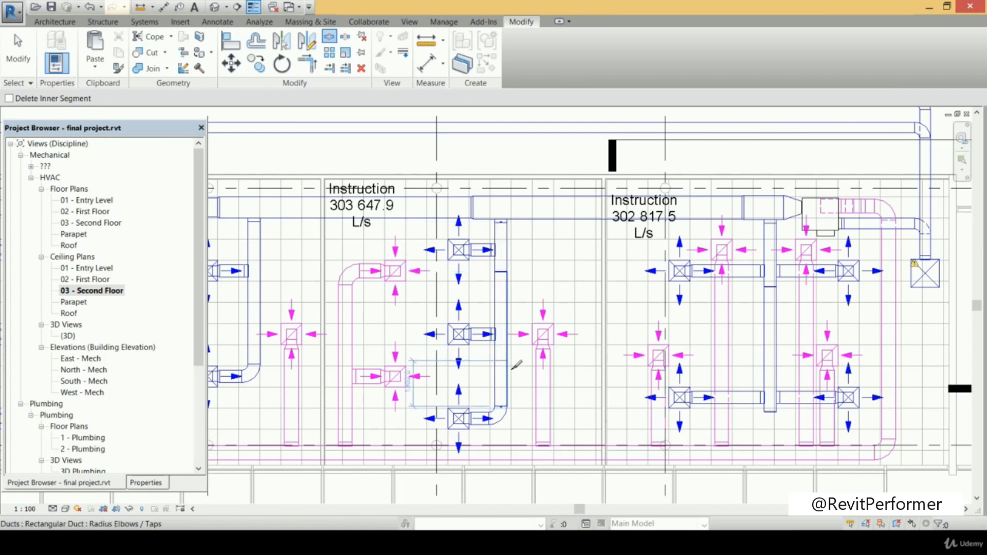
{"action": "left_click", "coordinate": [508, 366]}
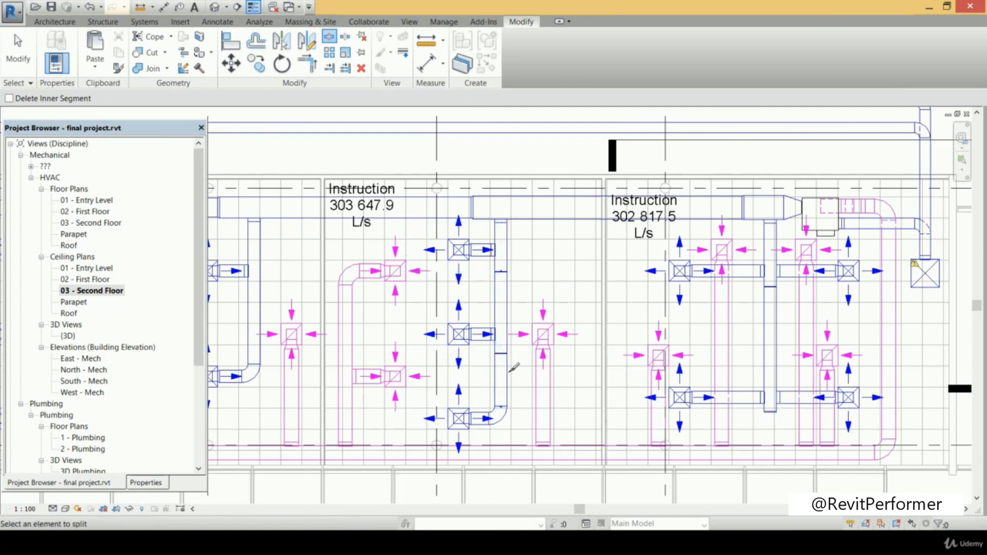
Split the branch duct in Instruction 304 after its first diffuser takeoff, and the one in Instruction 305 after its first and second takeoffs
{"action": "scroll", "coordinate": [508, 367], "scroll_direction": "down", "scroll_amount": 2}
{"action": "middle_click_drag", "start_coordinate": [324, 316], "coordinate": [488, 315]}
{"action": "scroll", "coordinate": [488, 313], "scroll_direction": "up", "scroll_amount": 3}
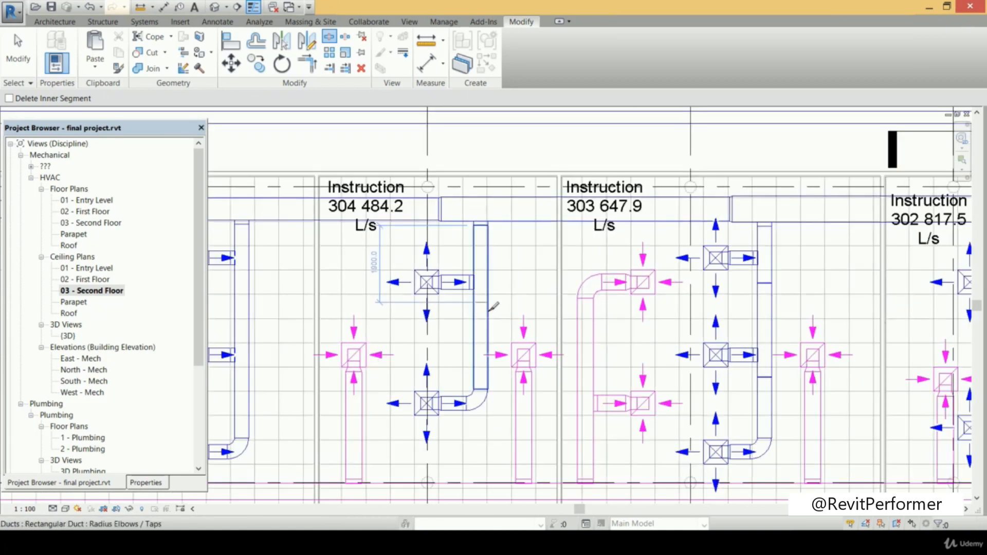
{"action": "scroll", "coordinate": [493, 307], "scroll_direction": "down", "scroll_amount": 2}
{"action": "scroll", "coordinate": [515, 300], "scroll_direction": "up", "scroll_amount": 2}
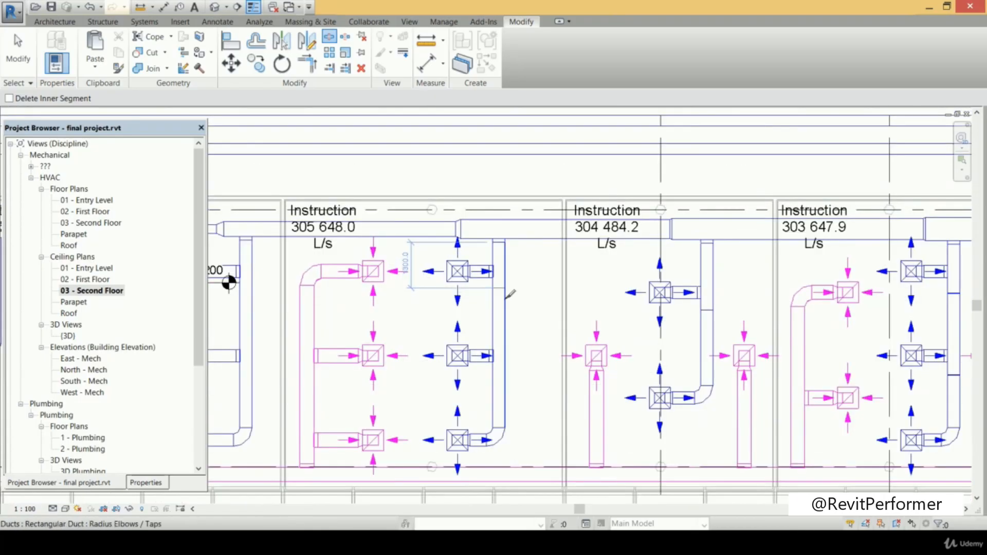
{"action": "left_click", "coordinate": [509, 294]}
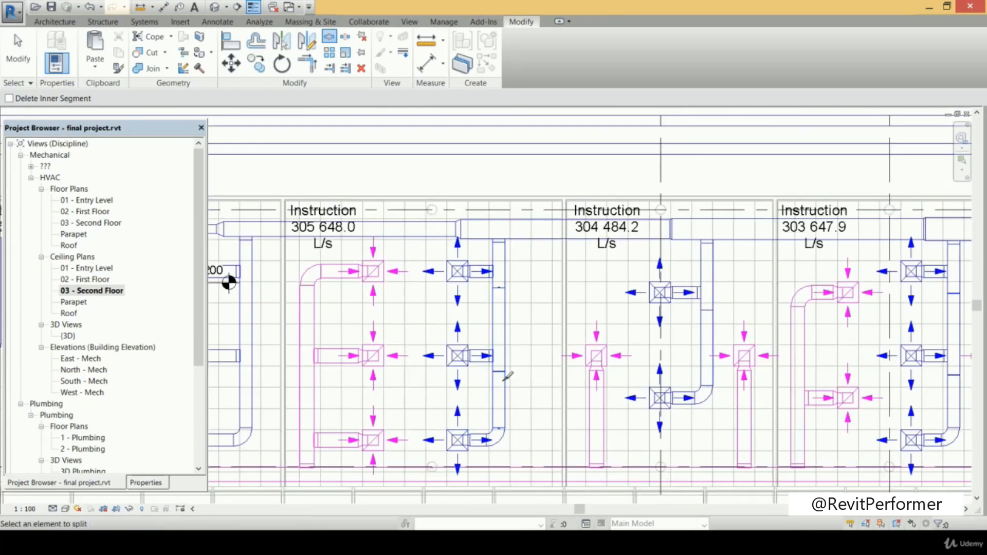
Split the branch duct in the last Instruction room between its diffuser takeoffs and end the split command
{"action": "scroll", "coordinate": [499, 377], "scroll_direction": "down", "scroll_amount": 3}
{"action": "middle_click_drag", "start_coordinate": [443, 368], "coordinate": [581, 355]}
{"action": "scroll", "coordinate": [469, 319], "scroll_direction": "up", "scroll_amount": 4}
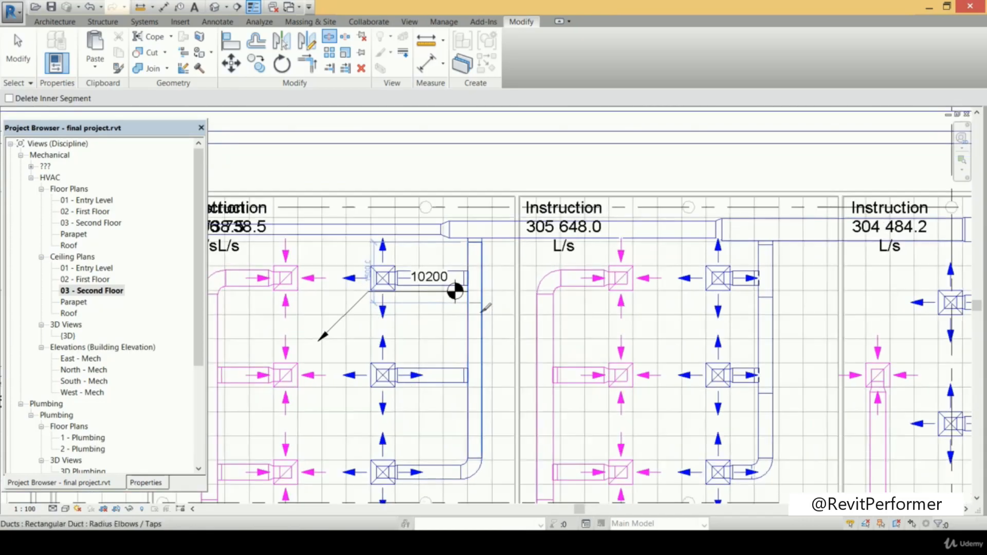
{"action": "scroll", "coordinate": [516, 321], "scroll_direction": "down", "scroll_amount": 2}
{"action": "scroll", "coordinate": [524, 324], "scroll_direction": "up", "scroll_amount": 1}
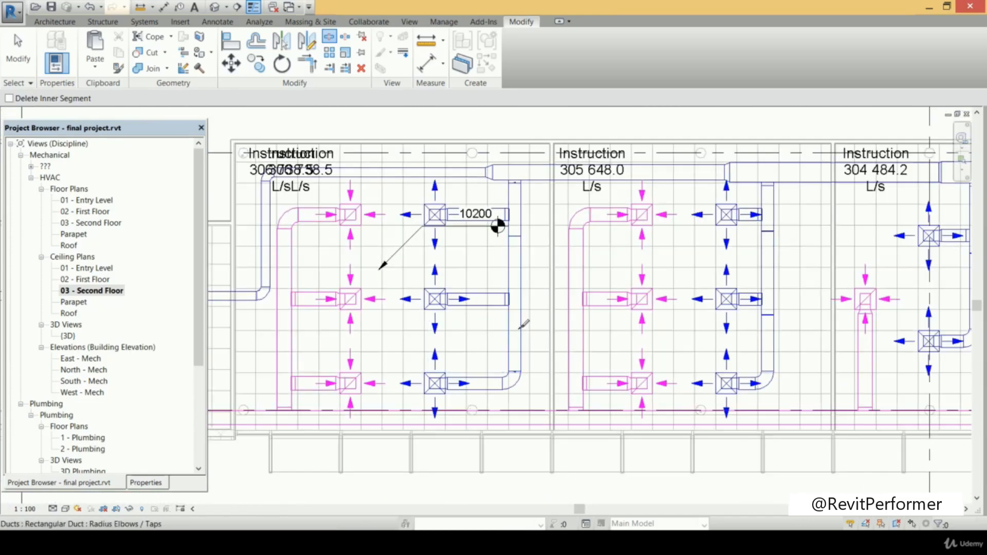
{"action": "scroll", "coordinate": [527, 323], "scroll_direction": "down", "scroll_amount": 2}
{"action": "middle_click_drag", "start_coordinate": [473, 314], "coordinate": [539, 312]}
{"action": "scroll", "coordinate": [539, 309], "scroll_direction": "down", "scroll_amount": 2}
{"action": "scroll", "coordinate": [538, 307], "scroll_direction": "up", "scroll_amount": 1}
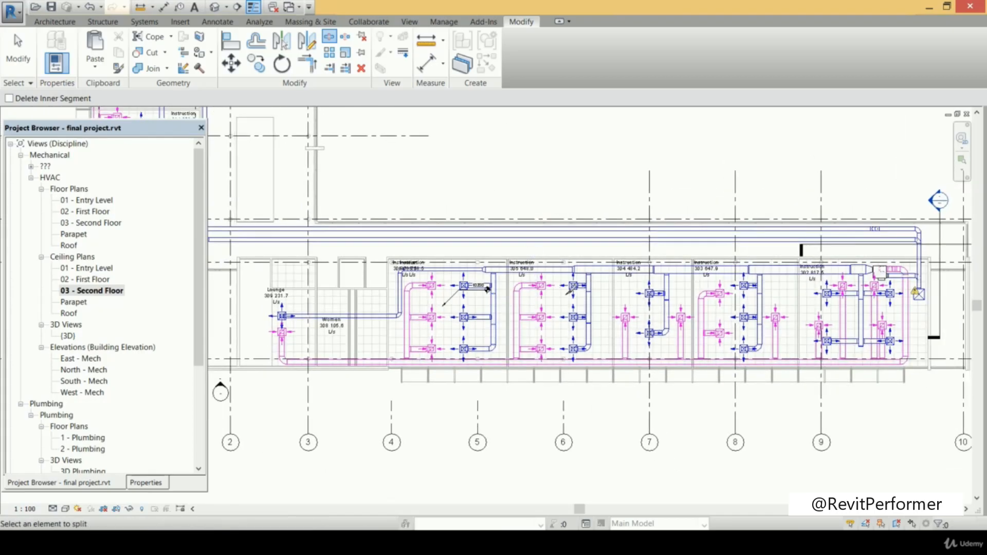
{"action": "key", "text": "Escape"}
Select the entire supply duct network up to the mechanical unit and size it by Equal Friction at 0.82 Pa/m
{"action": "scroll", "coordinate": [487, 289], "scroll_direction": "down", "scroll_amount": 1}
{"action": "middle_click_drag", "start_coordinate": [487, 290], "coordinate": [403, 291]}
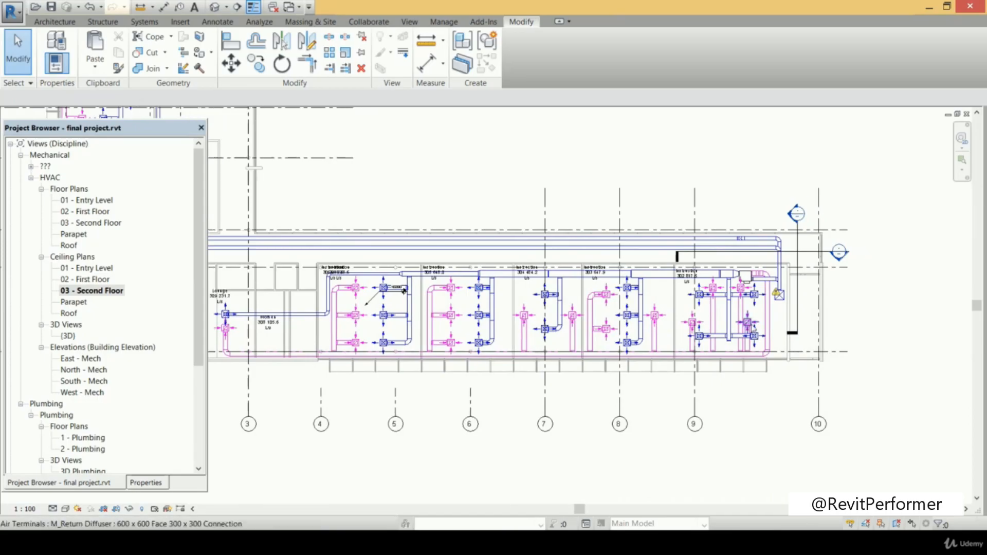
{"action": "scroll", "coordinate": [730, 339], "scroll_direction": "up", "scroll_amount": 4}
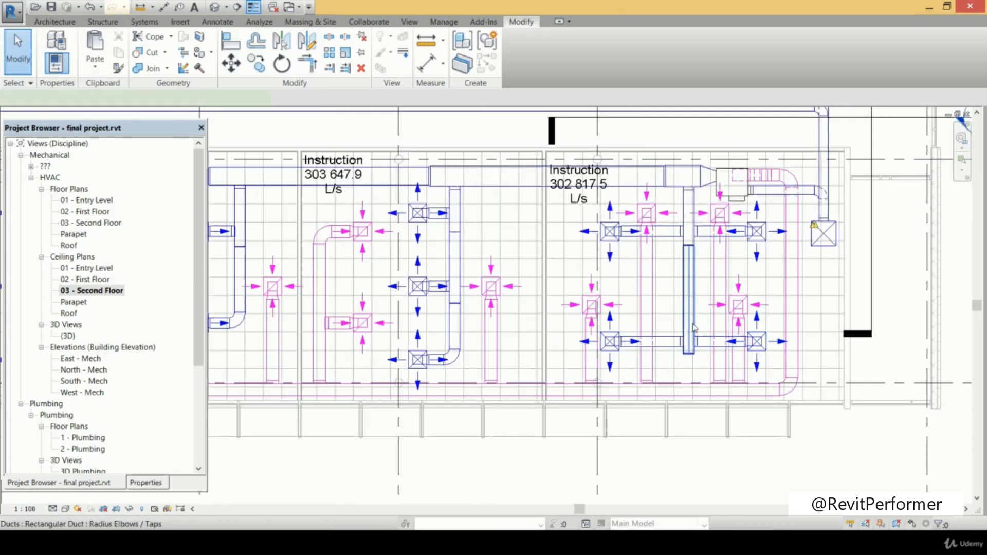
{"action": "left_click", "coordinate": [694, 328]}
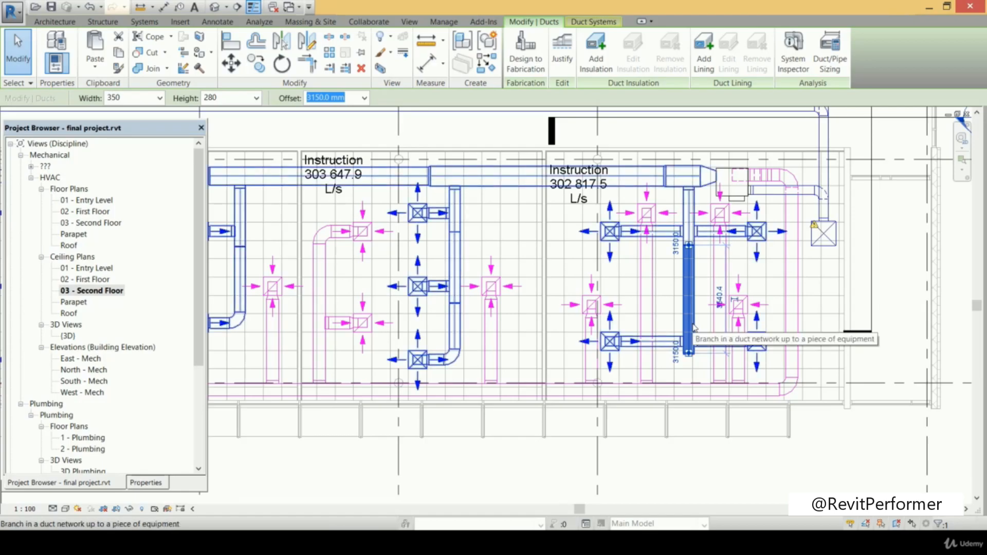
{"action": "left_click", "coordinate": [694, 328]}
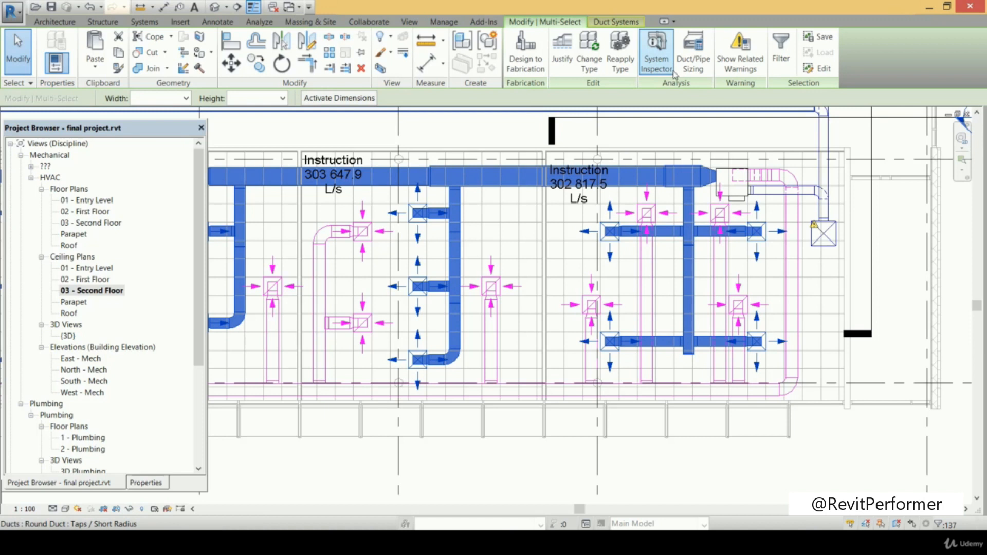
{"action": "left_click", "coordinate": [694, 57]}
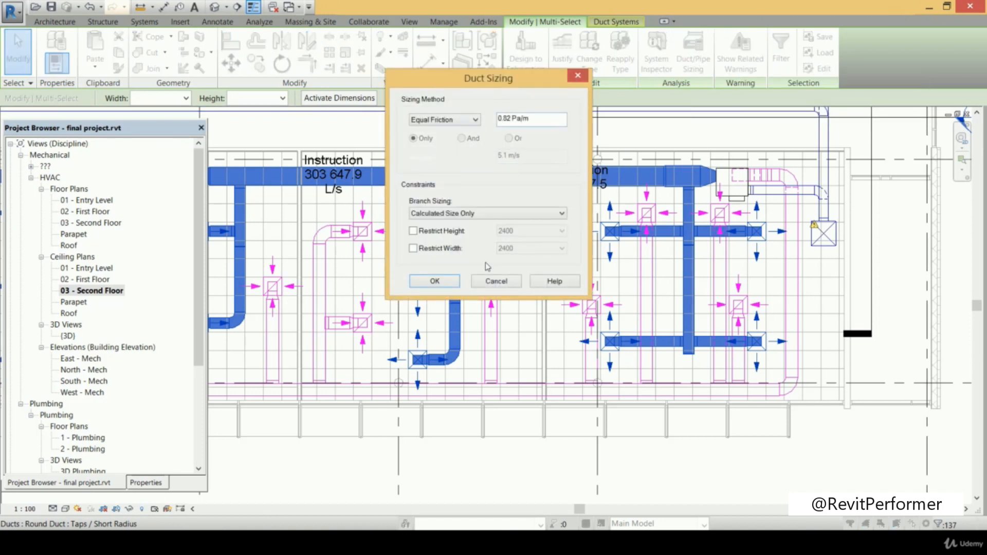
{"action": "left_click", "coordinate": [451, 287]}
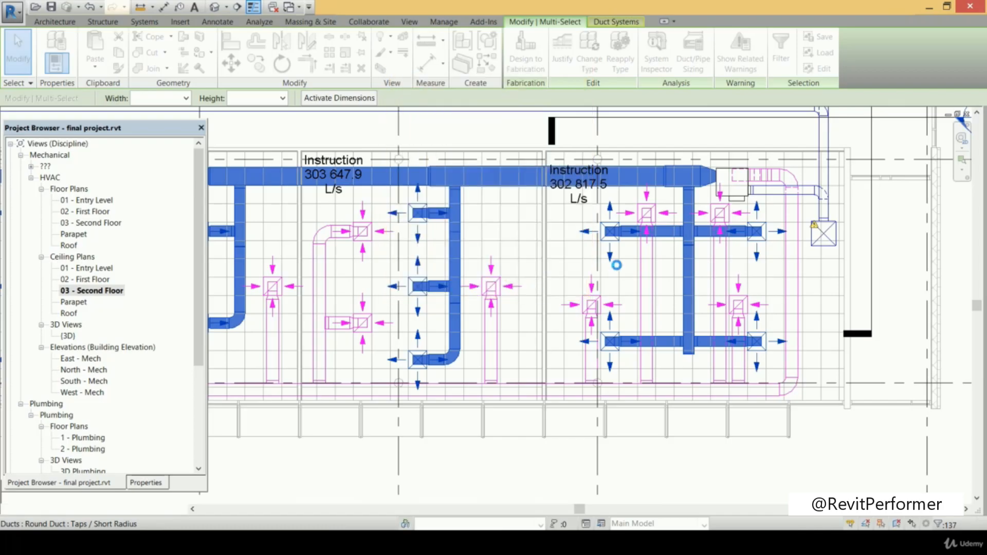
{"action": "left_click", "coordinate": [684, 140]}
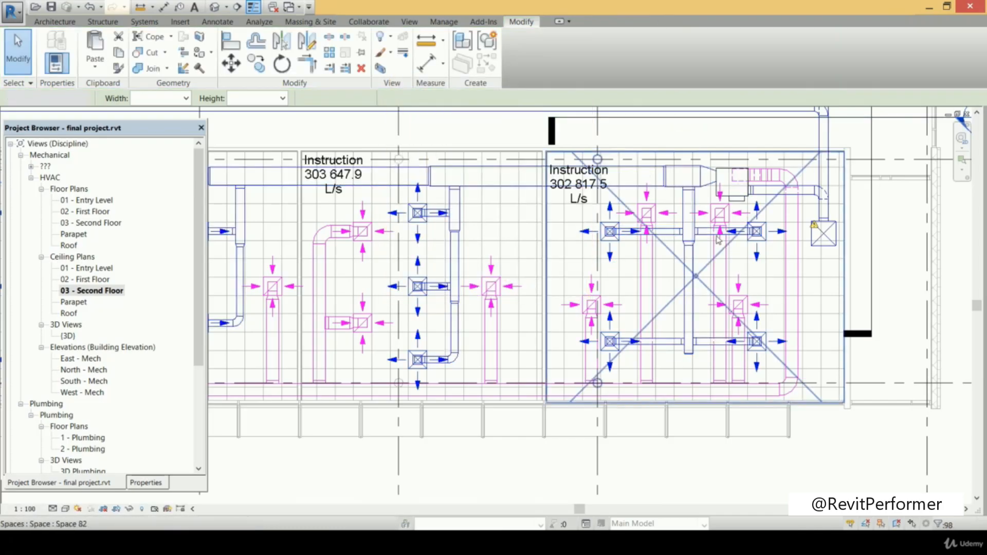
{"action": "scroll", "coordinate": [720, 234], "scroll_direction": "up", "scroll_amount": 3}
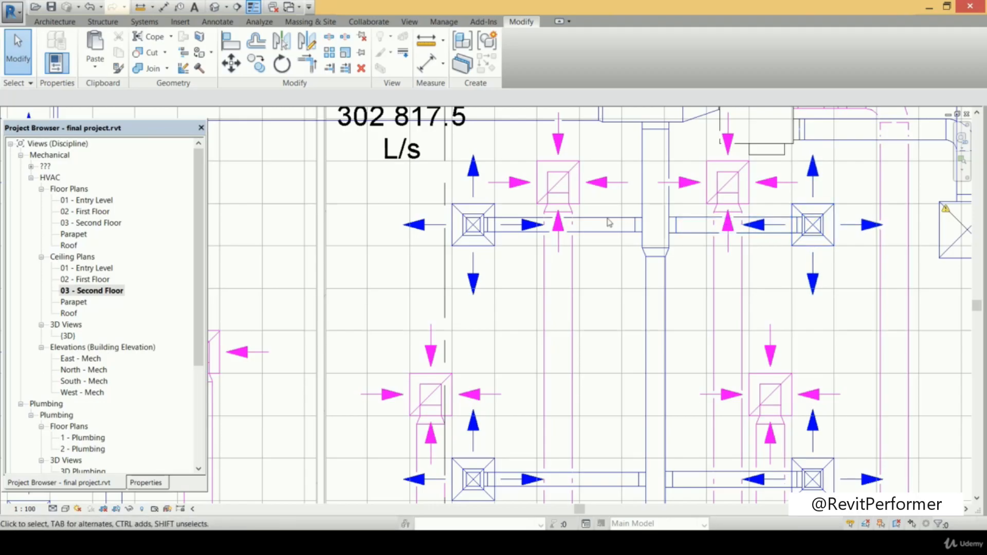
Check the sizes of the branch duct segments and the two diffusers farthest from the main duct in Instruction 302
{"action": "scroll", "coordinate": [610, 224], "scroll_direction": "down", "scroll_amount": 1}
{"action": "scroll", "coordinate": [610, 224], "scroll_direction": "down", "scroll_amount": 2}
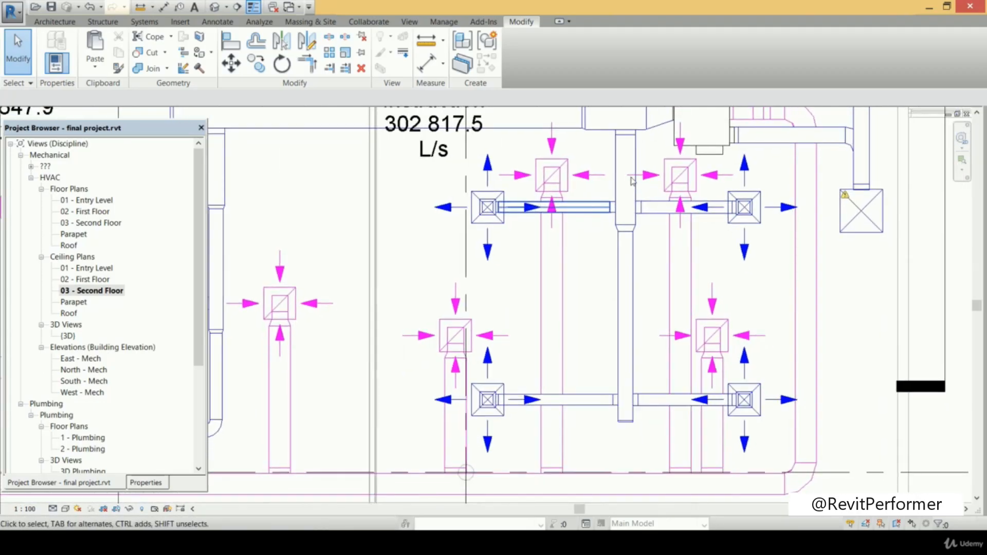
{"action": "left_click", "coordinate": [633, 158]}
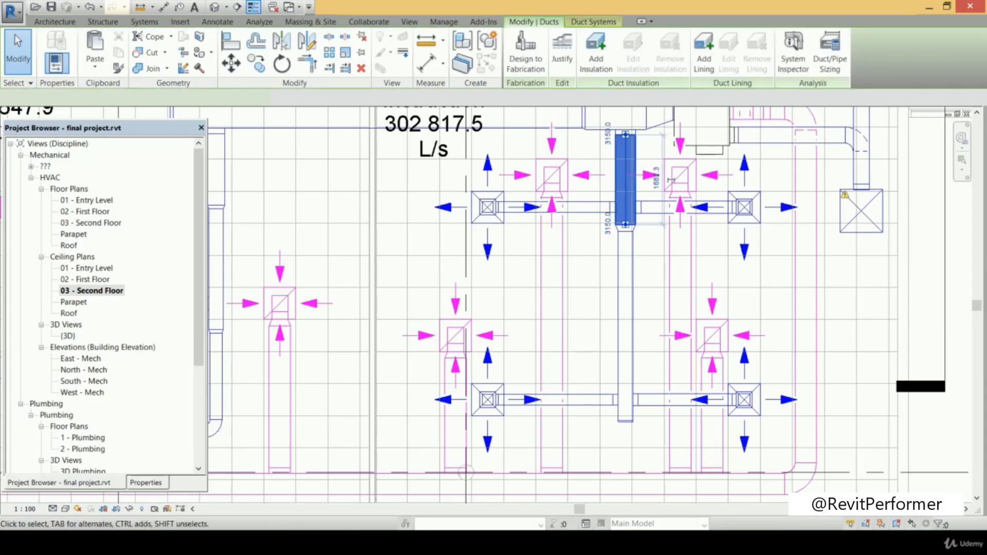
{"action": "left_click", "coordinate": [636, 290]}
{"action": "left_click", "coordinate": [636, 154]}
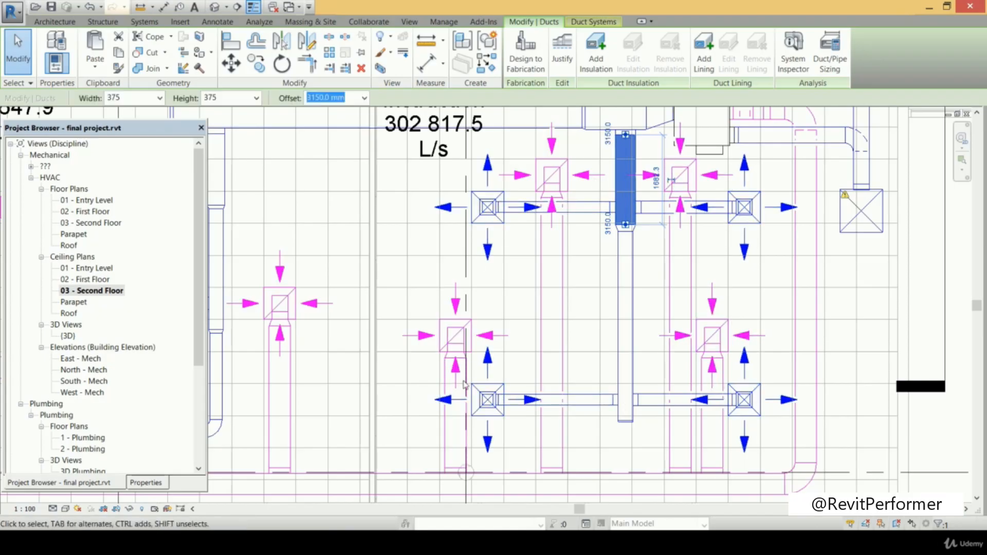
{"action": "left_click", "coordinate": [634, 338]}
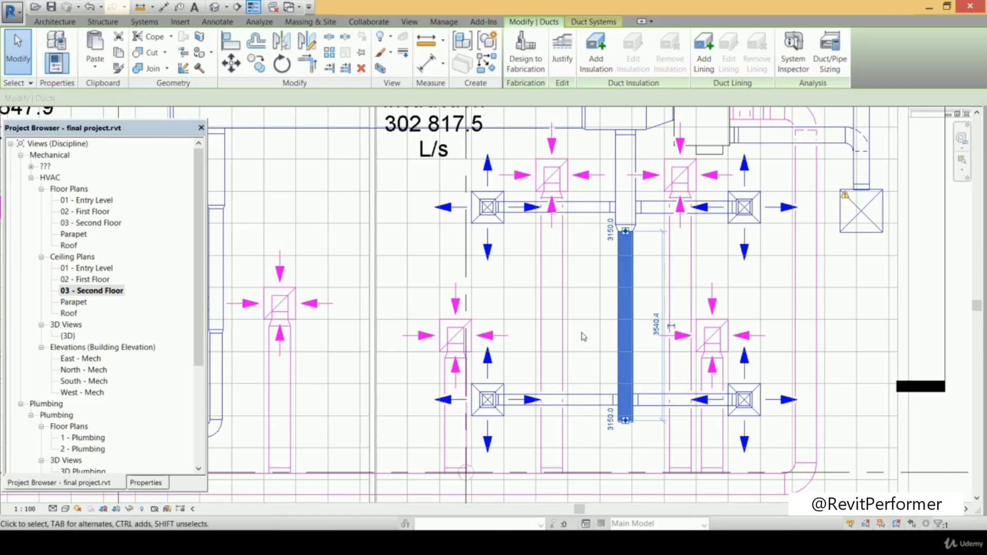
{"action": "left_click", "coordinate": [494, 384]}
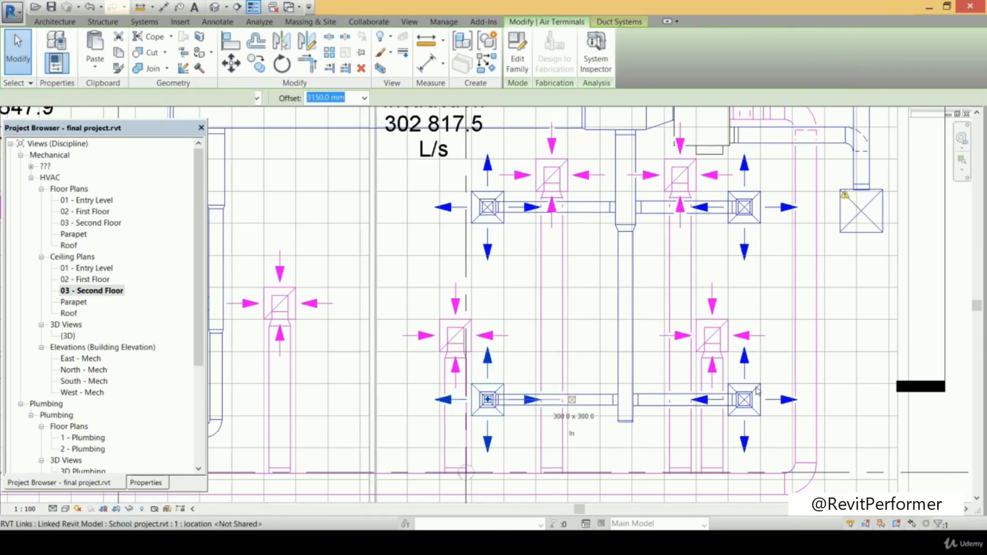
{"action": "left_click", "coordinate": [744, 400]}
{"action": "scroll", "coordinate": [636, 352], "scroll_direction": "down", "scroll_amount": 3}
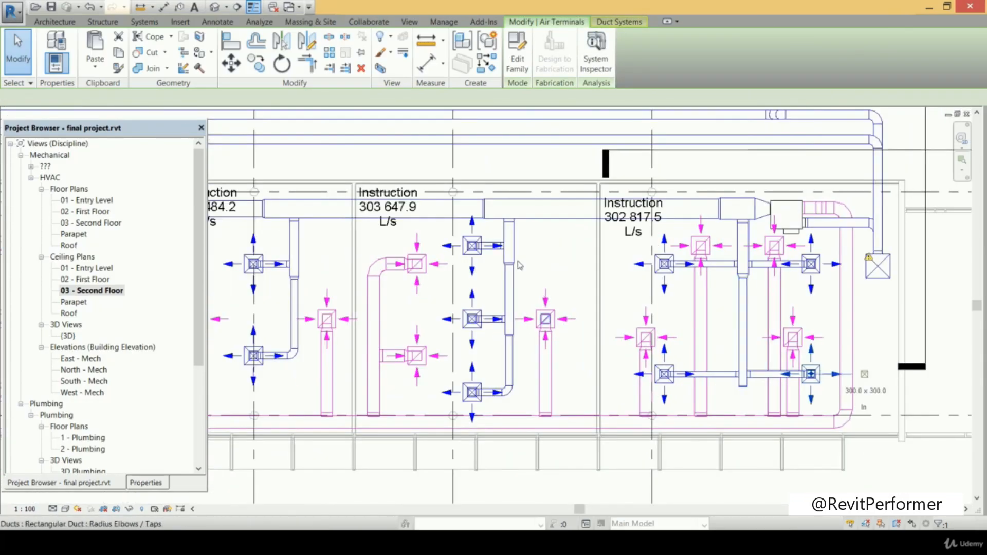
Check the widths and heights of the split branch duct segments in Instruction 303 and Instruction 304
{"action": "scroll", "coordinate": [512, 263], "scroll_direction": "up", "scroll_amount": 3}
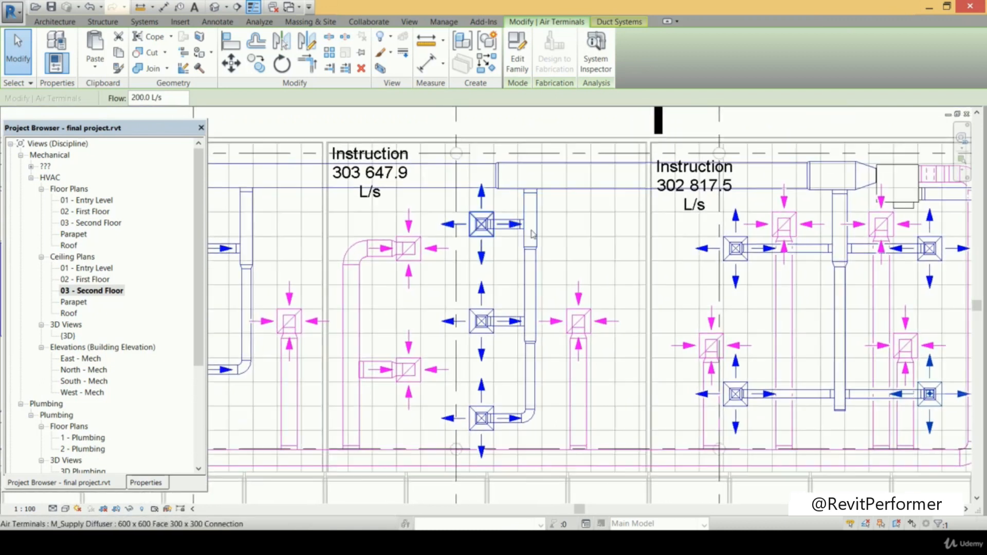
{"action": "left_click", "coordinate": [535, 234]}
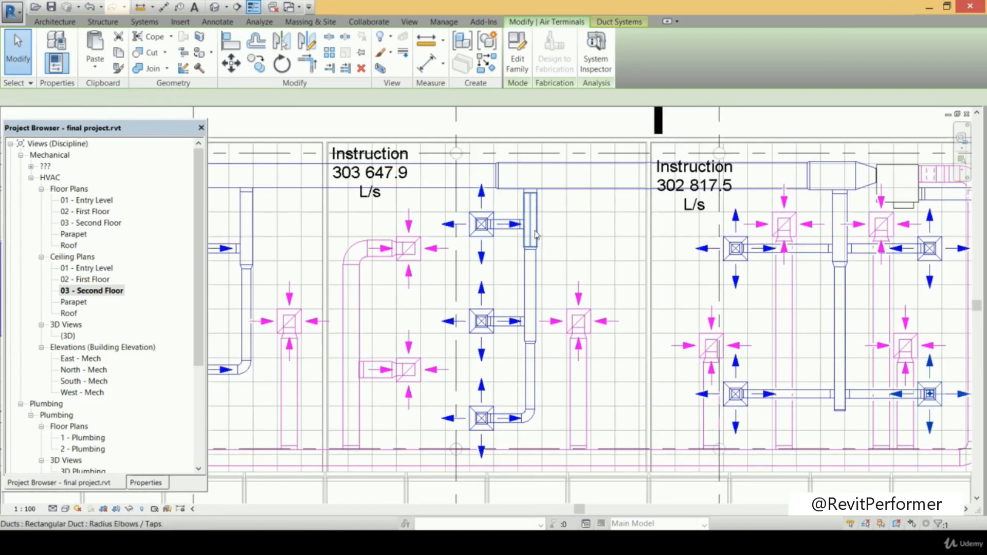
{"action": "left_click", "coordinate": [535, 298]}
{"action": "left_click", "coordinate": [535, 388]}
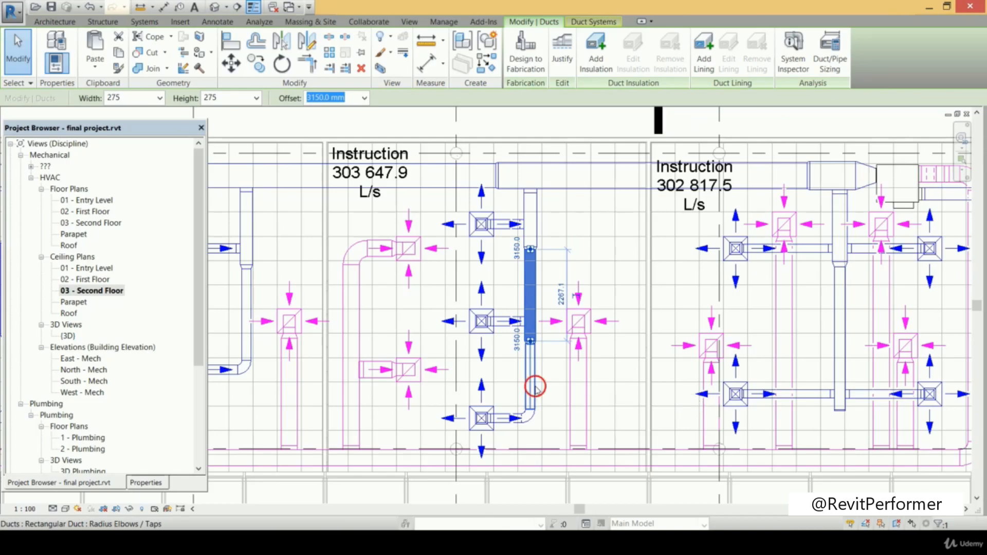
{"action": "scroll", "coordinate": [536, 379], "scroll_direction": "down", "scroll_amount": 2}
{"action": "middle_click_drag", "start_coordinate": [606, 364], "coordinate": [677, 339]}
{"action": "scroll", "coordinate": [429, 274], "scroll_direction": "up", "scroll_amount": 2}
{"action": "middle_click_drag", "start_coordinate": [464, 271], "coordinate": [498, 262]}
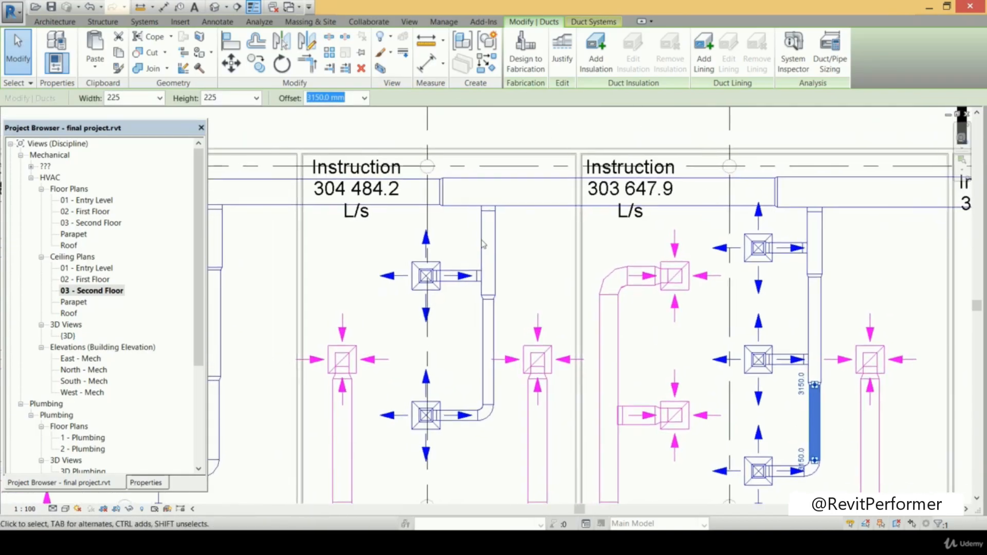
{"action": "left_click", "coordinate": [489, 252]}
{"action": "left_click", "coordinate": [493, 334]}
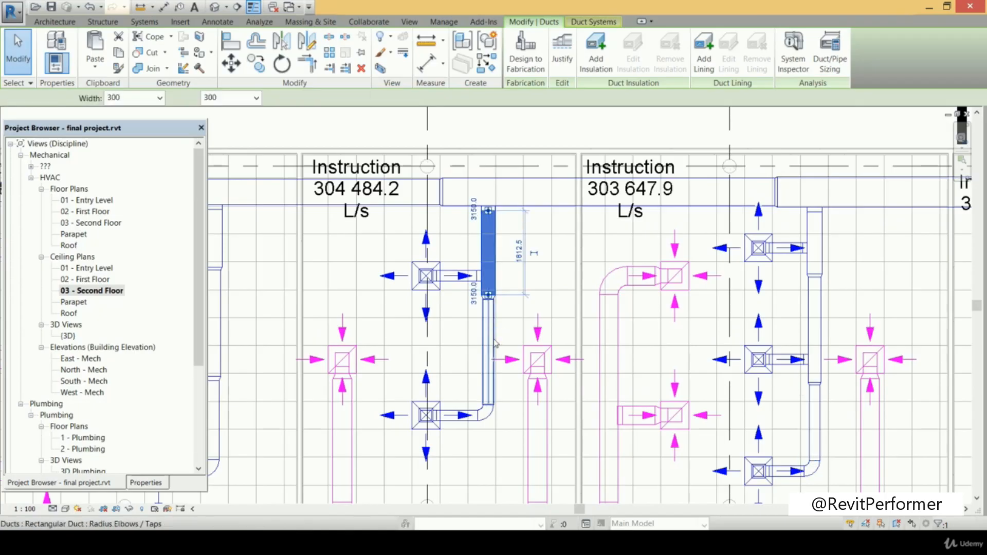
Look over the Instruction 305 branch and the ductwork across the rest of the second-floor plan, and clear the selection
{"action": "scroll", "coordinate": [494, 333], "scroll_direction": "down", "scroll_amount": 2}
{"action": "middle_click_drag", "start_coordinate": [500, 327], "coordinate": [583, 305]}
{"action": "scroll", "coordinate": [436, 311], "scroll_direction": "up", "scroll_amount": 3}
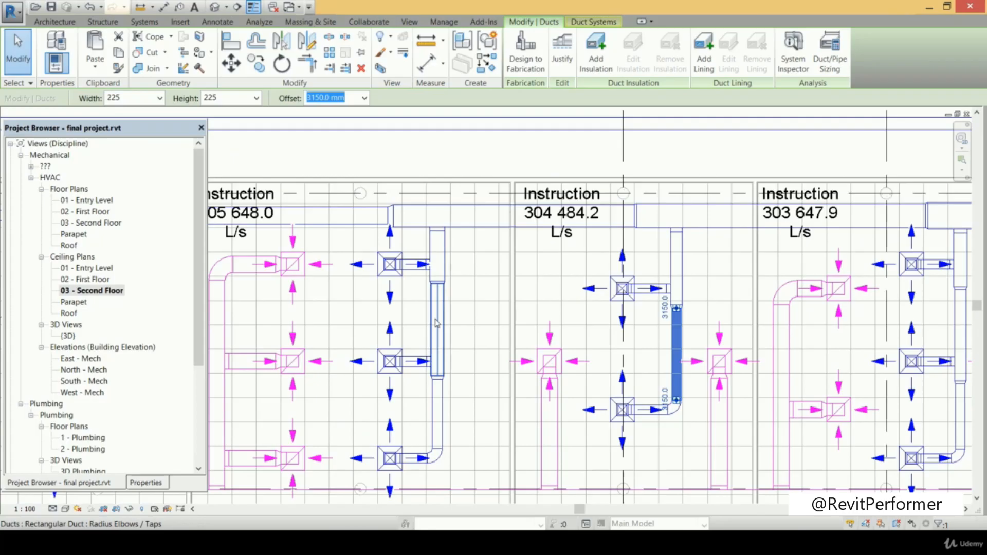
{"action": "scroll", "coordinate": [436, 323], "scroll_direction": "down", "scroll_amount": 2}
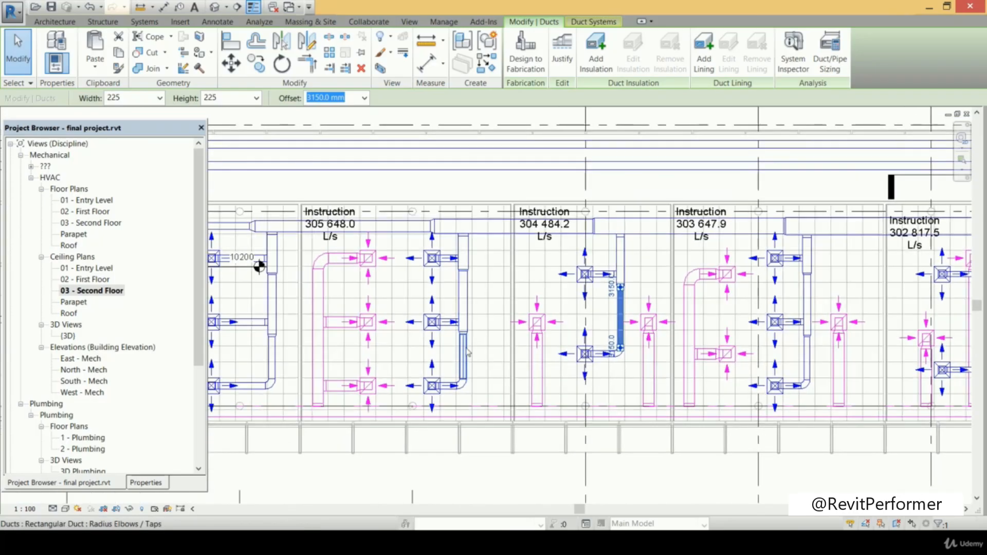
{"action": "scroll", "coordinate": [468, 352], "scroll_direction": "down", "scroll_amount": 5}
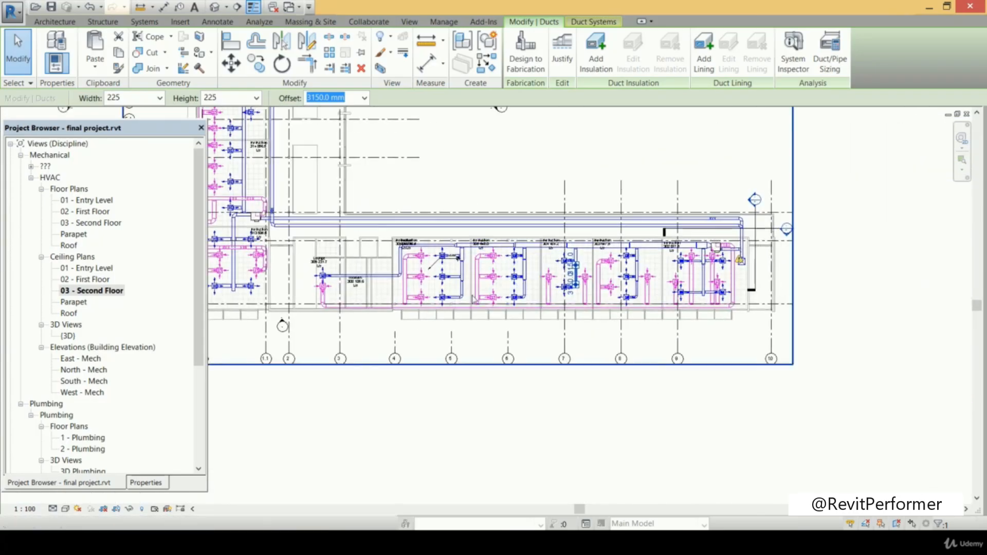
{"action": "middle_click_drag", "start_coordinate": [297, 171], "coordinate": [516, 262]}
{"action": "scroll", "coordinate": [446, 322], "scroll_direction": "down", "scroll_amount": 1}
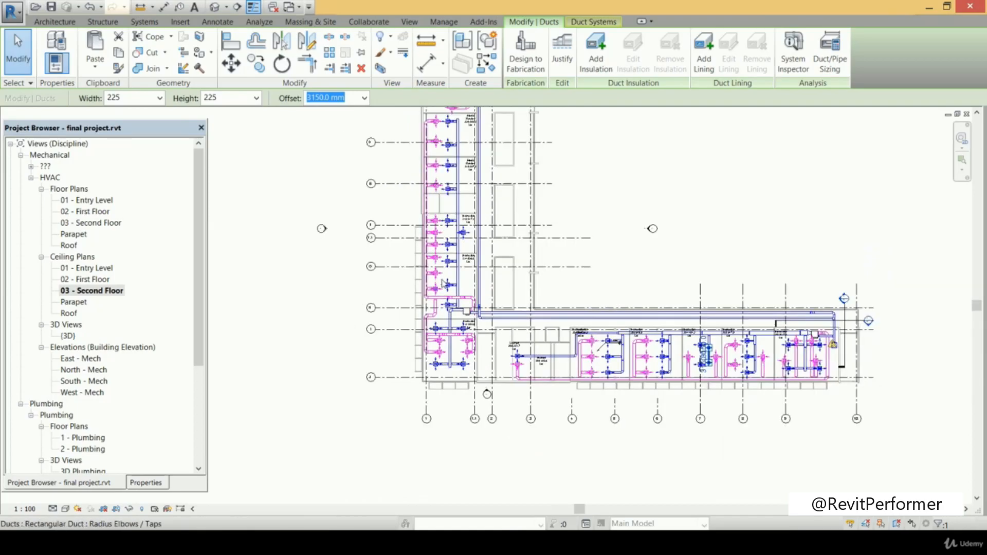
{"action": "middle_click_drag", "start_coordinate": [443, 282], "coordinate": [440, 385]}
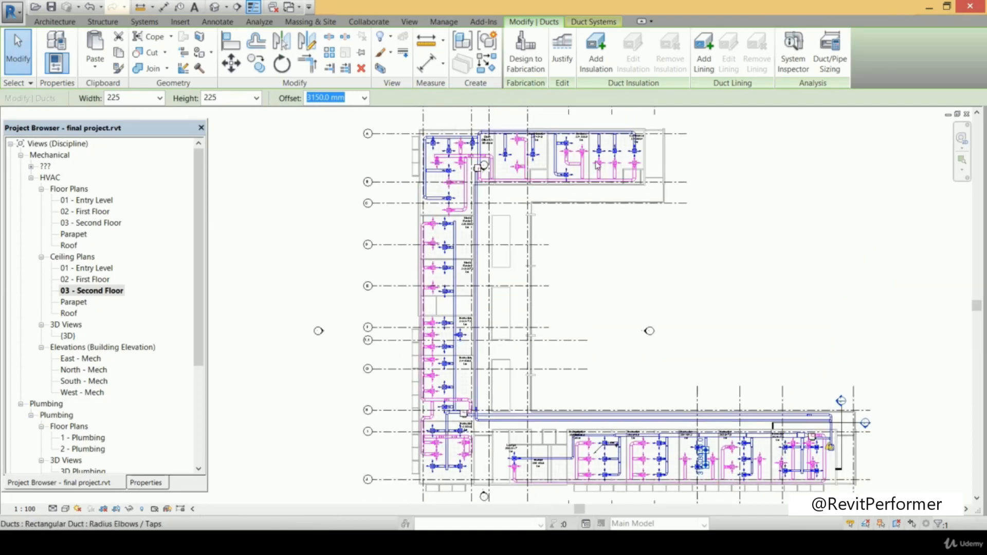
{"action": "middle_click_drag", "start_coordinate": [588, 273], "coordinate": [575, 229]}
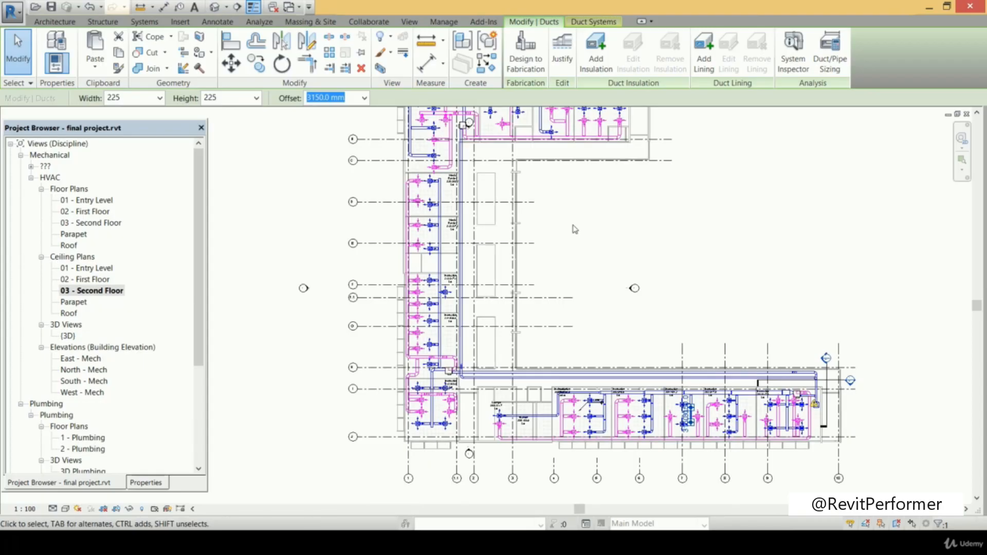
{"action": "middle_click_drag", "start_coordinate": [450, 222], "coordinate": [428, 290]}
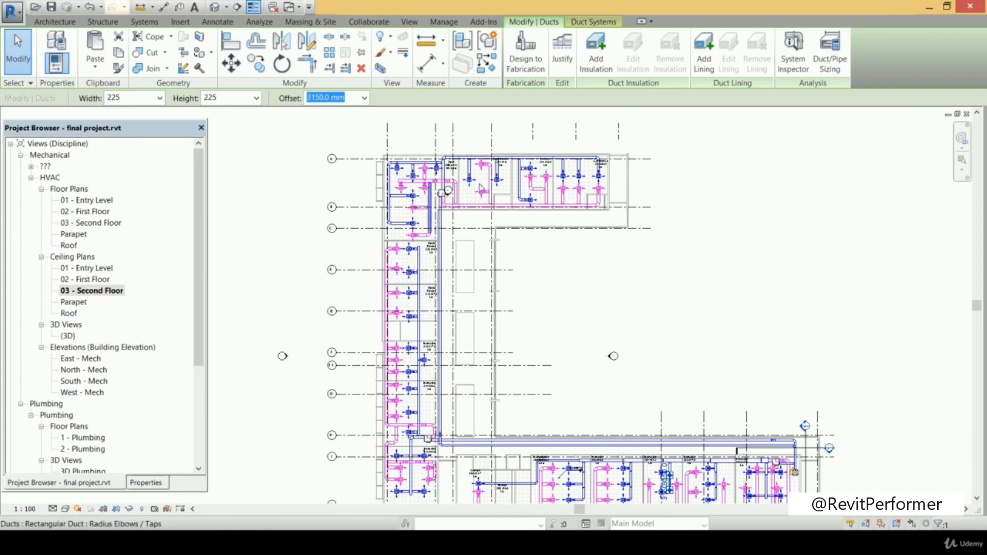
{"action": "left_click", "coordinate": [659, 302]}
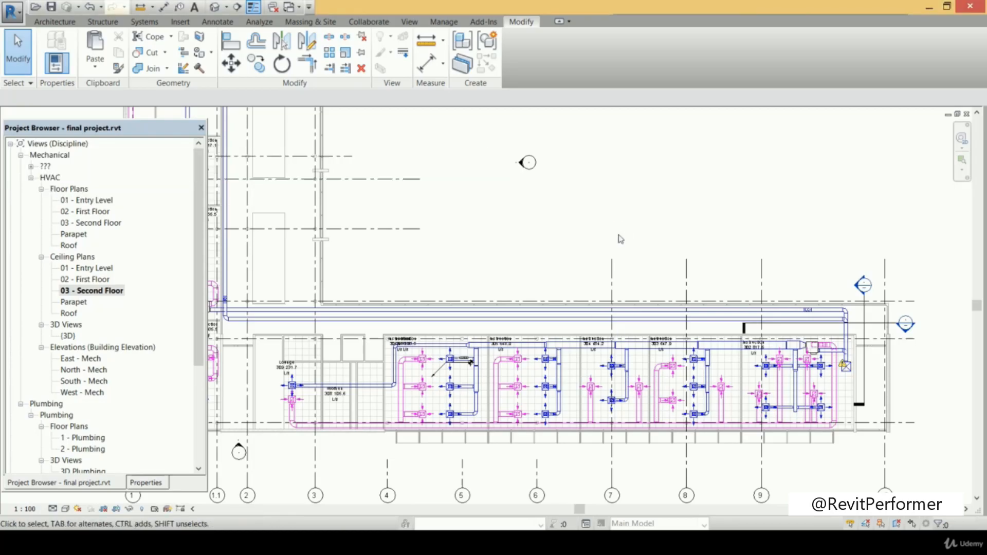
Select the supply duct network up to the equipment from the main duct near Instruction 303 and inspect it with System Inspector
{"action": "scroll", "coordinate": [621, 239], "scroll_direction": "down", "scroll_amount": 3}
{"action": "middle_click_drag", "start_coordinate": [621, 239], "coordinate": [619, 316]}
{"action": "scroll", "coordinate": [635, 300], "scroll_direction": "down", "scroll_amount": 1}
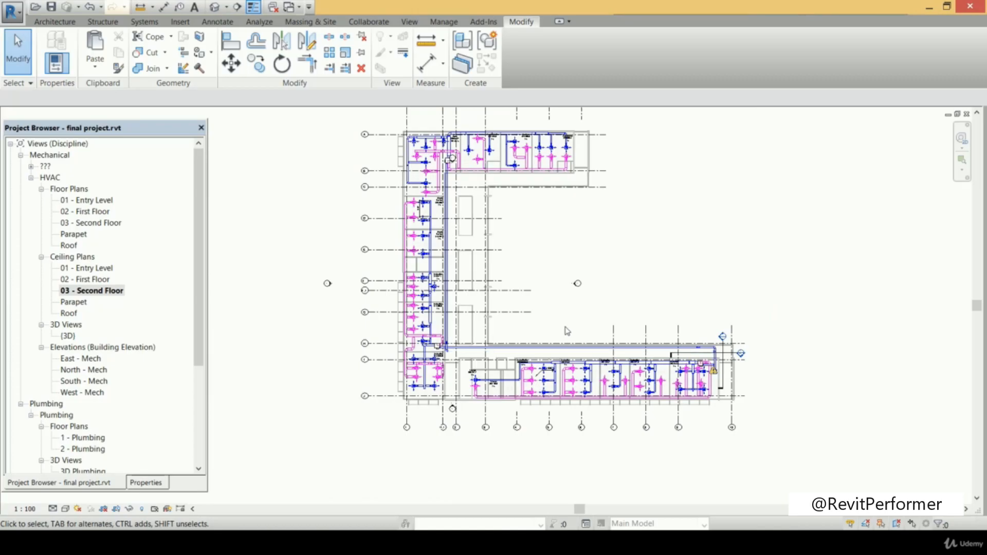
{"action": "scroll", "coordinate": [567, 331], "scroll_direction": "up", "scroll_amount": 4}
{"action": "scroll", "coordinate": [654, 318], "scroll_direction": "up", "scroll_amount": 1}
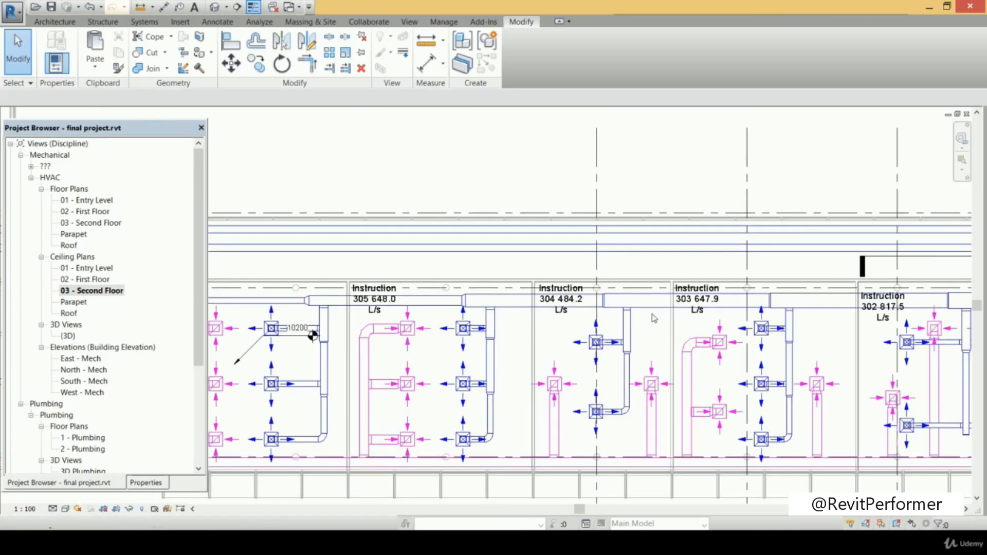
{"action": "scroll", "coordinate": [654, 318], "scroll_direction": "up", "scroll_amount": 1}
{"action": "left_click", "coordinate": [655, 309]}
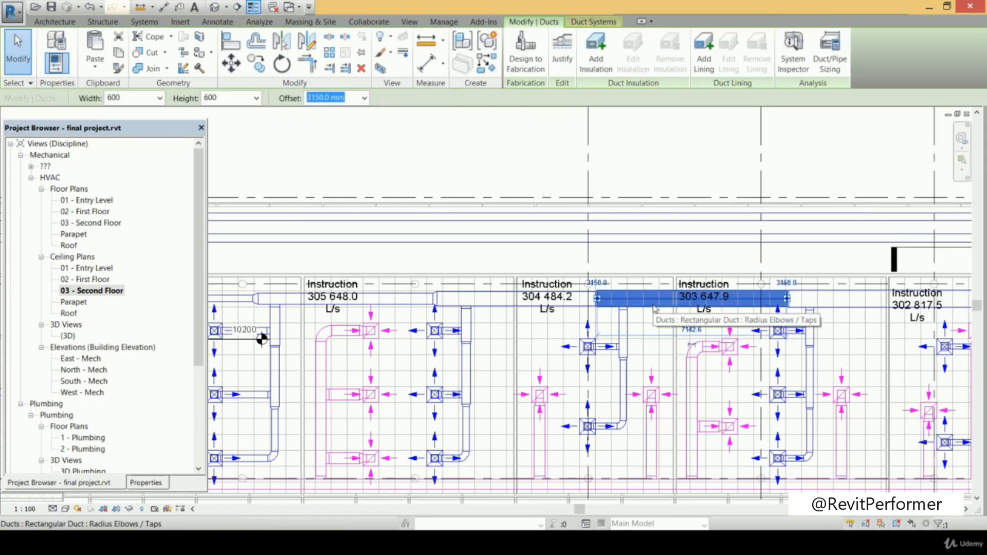
{"action": "key", "text": "Tab"}
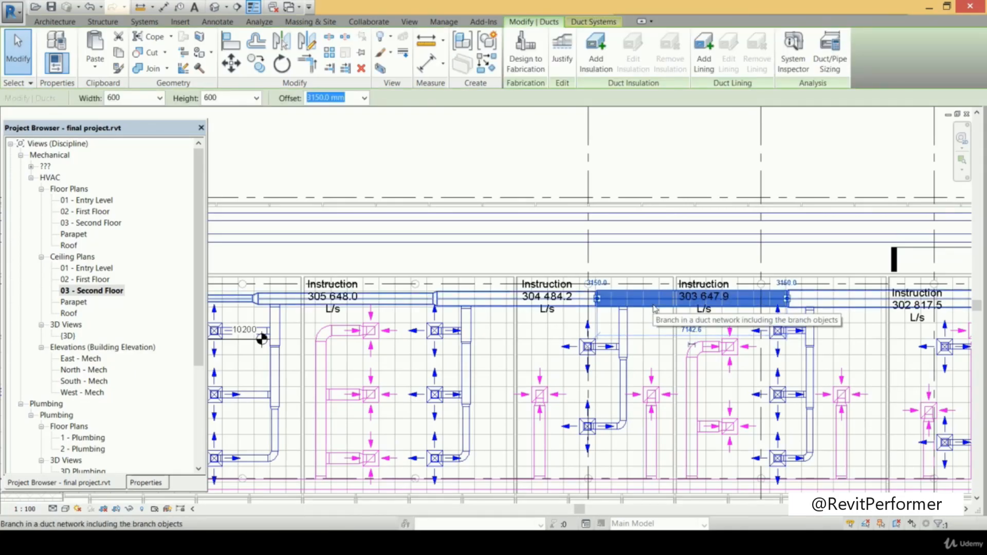
{"action": "key", "text": "Tab"}
{"action": "left_click", "coordinate": [655, 308]}
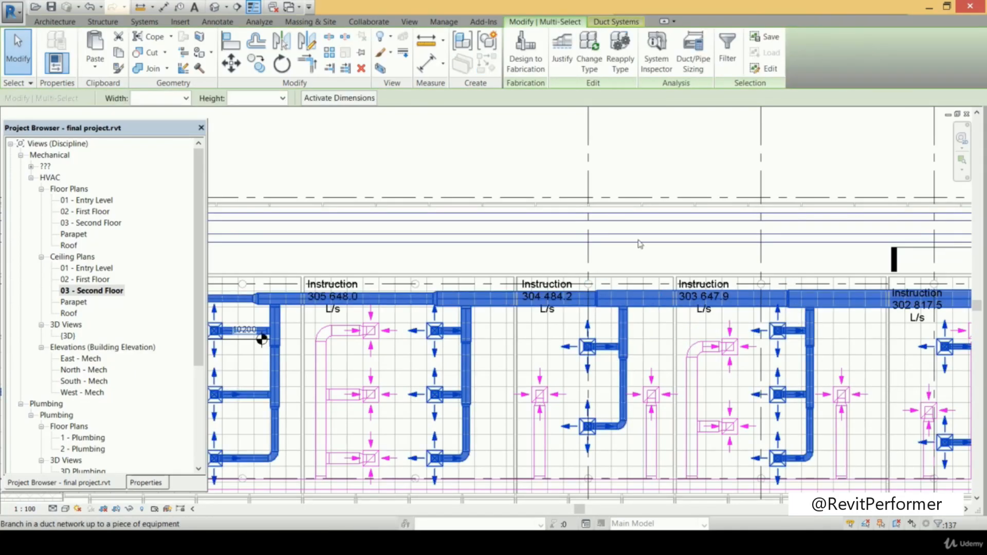
{"action": "left_click", "coordinate": [656, 61]}
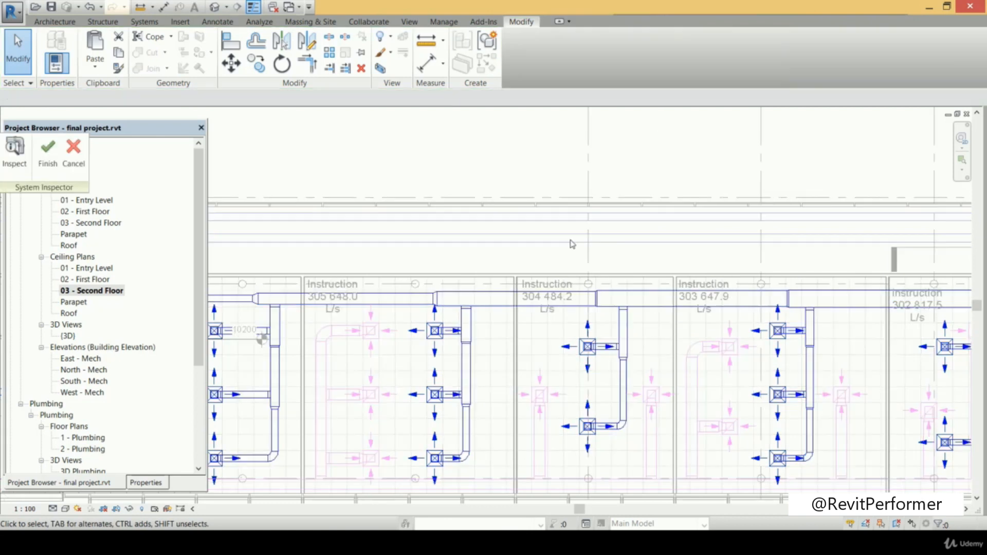
{"action": "left_click", "coordinate": [19, 170]}
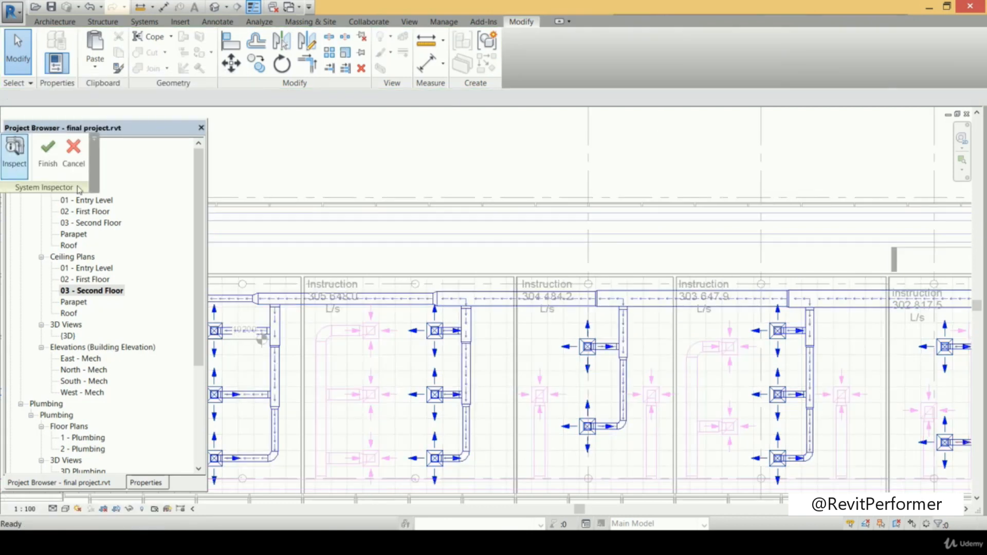
Inspect the flow and pressure loss of the main duct and the first branch segment beside the mechanical unit in Instruction 302
{"action": "scroll", "coordinate": [655, 252], "scroll_direction": "down", "scroll_amount": 1}
{"action": "middle_click_drag", "start_coordinate": [655, 253], "coordinate": [432, 235]}
{"action": "scroll", "coordinate": [679, 268], "scroll_direction": "up", "scroll_amount": 1}
{"action": "scroll", "coordinate": [681, 275], "scroll_direction": "up", "scroll_amount": 2}
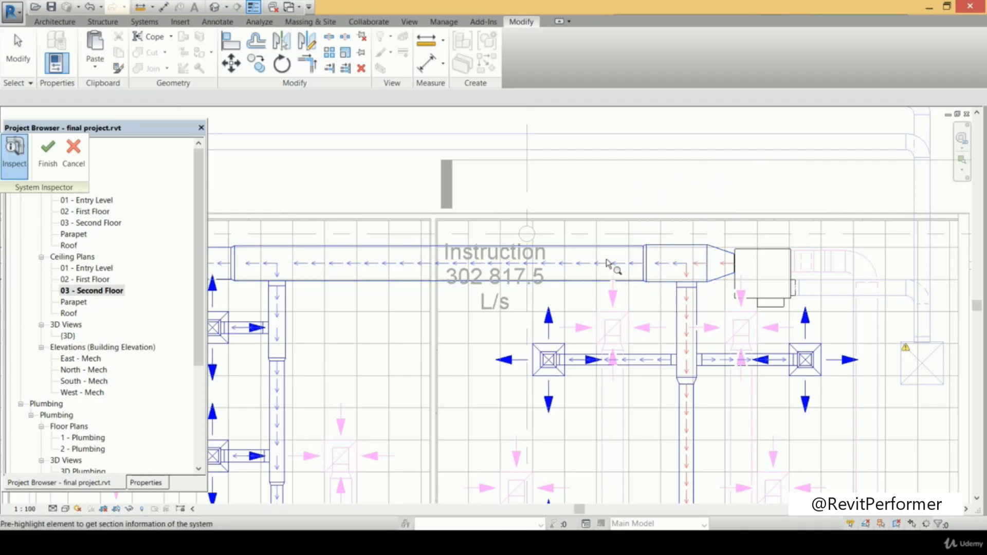
{"action": "mouse_move", "coordinate": [647, 275]}
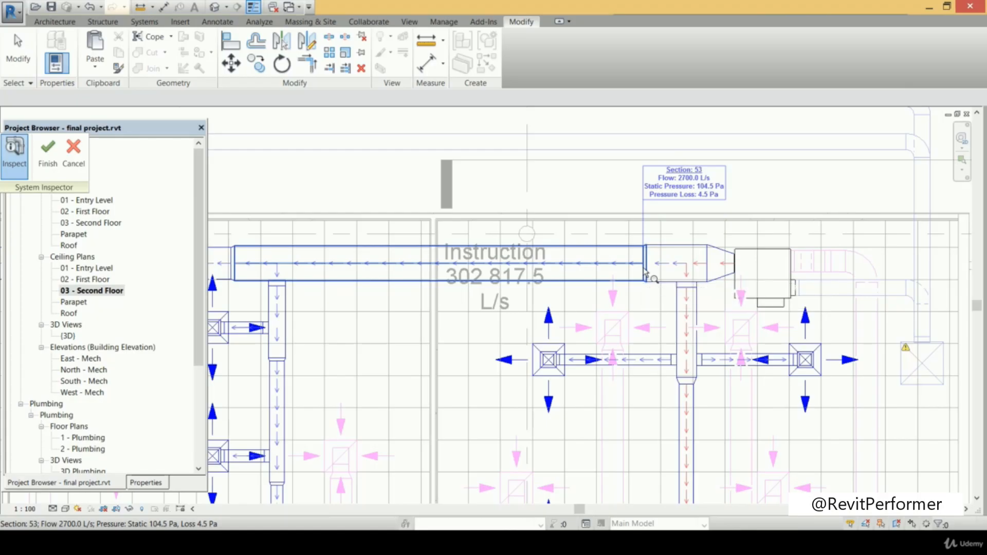
{"action": "mouse_move", "coordinate": [682, 337]}
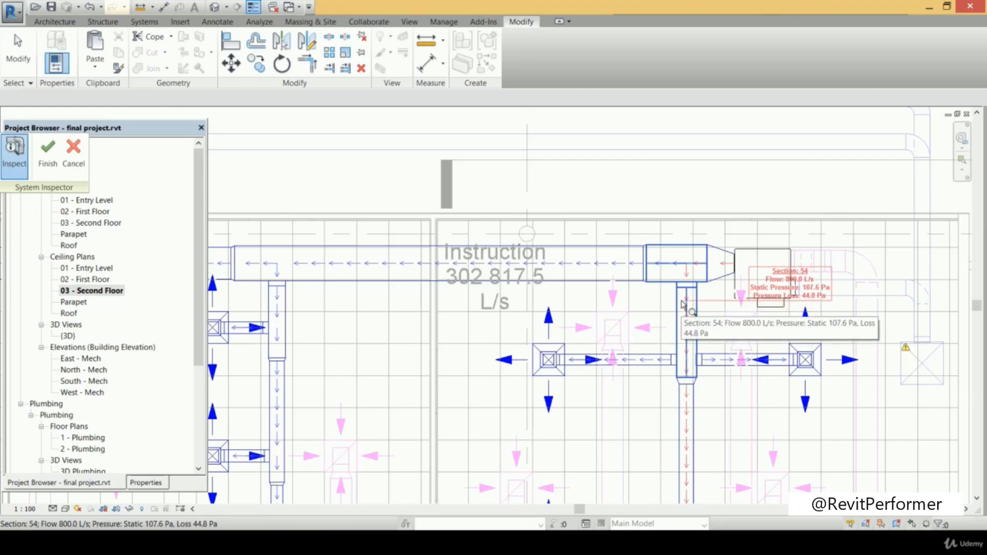
Inspect the second branch segment in Instruction 302 and the pressures at the two diffusers at its end
{"action": "scroll", "coordinate": [691, 378], "scroll_direction": "down", "scroll_amount": 1}
{"action": "middle_click_drag", "start_coordinate": [713, 353], "coordinate": [707, 239]}
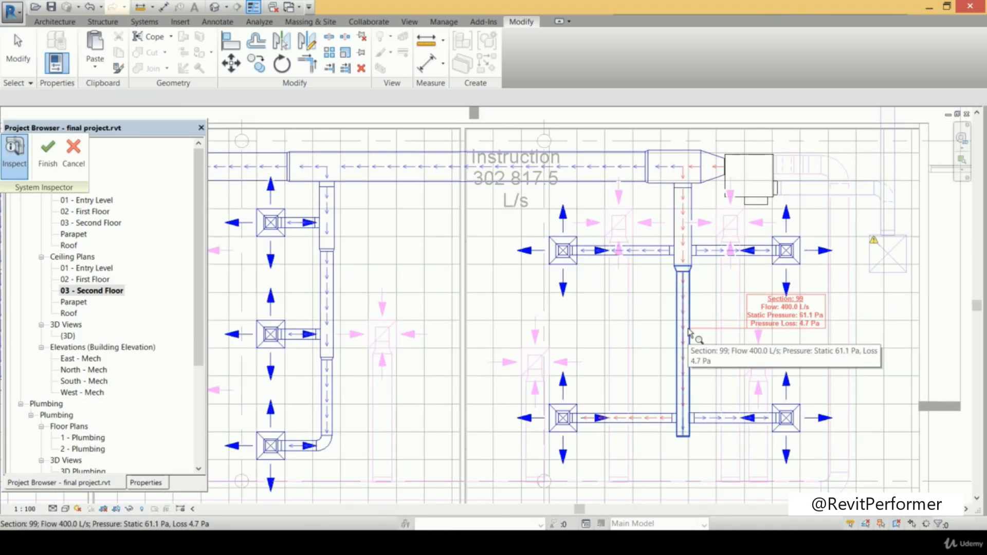
{"action": "mouse_move", "coordinate": [797, 410]}
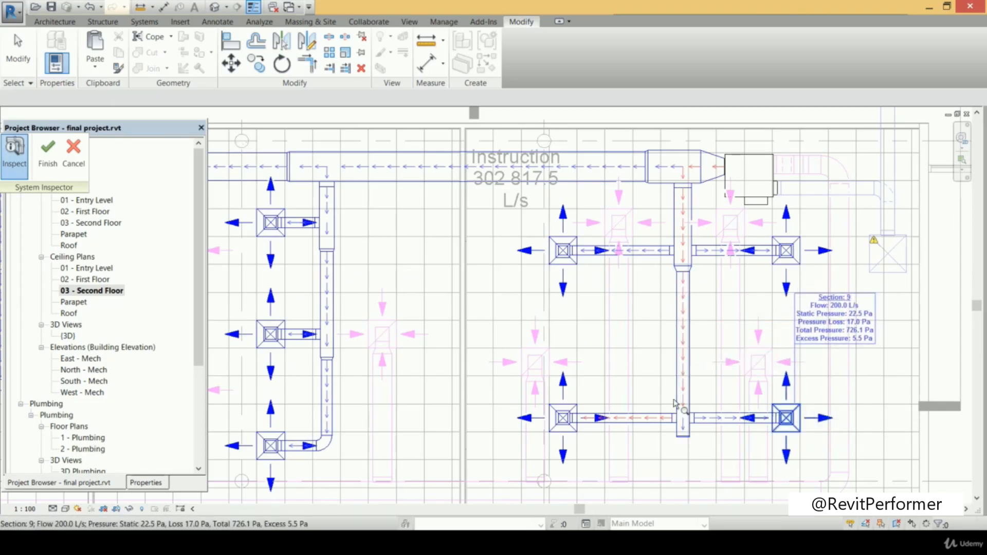
{"action": "mouse_move", "coordinate": [567, 406]}
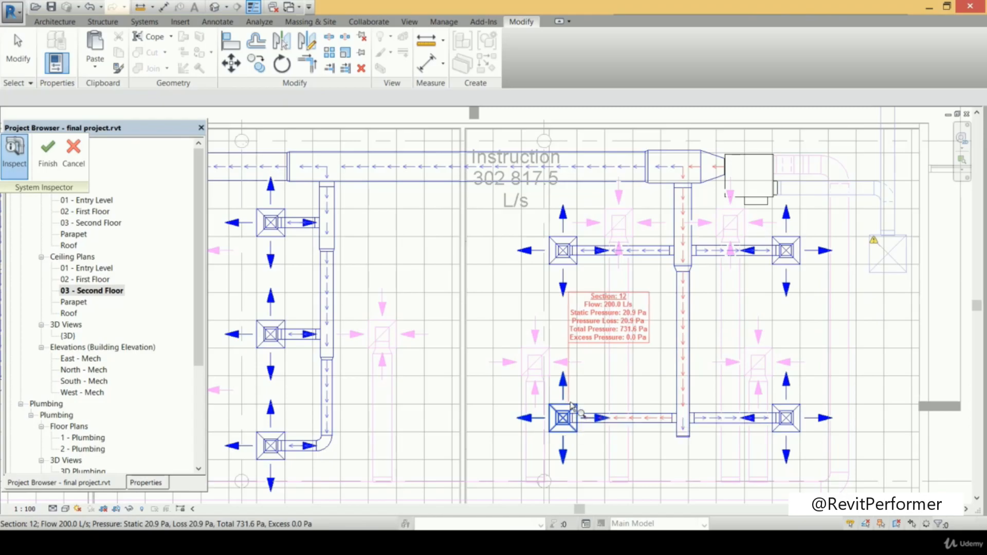
Inspect the flow and pressure loss of the main duct sections running from Instruction 302 past Instruction 304
{"action": "scroll", "coordinate": [593, 345], "scroll_direction": "down", "scroll_amount": 2}
{"action": "middle_click_drag", "start_coordinate": [494, 285], "coordinate": [589, 285]}
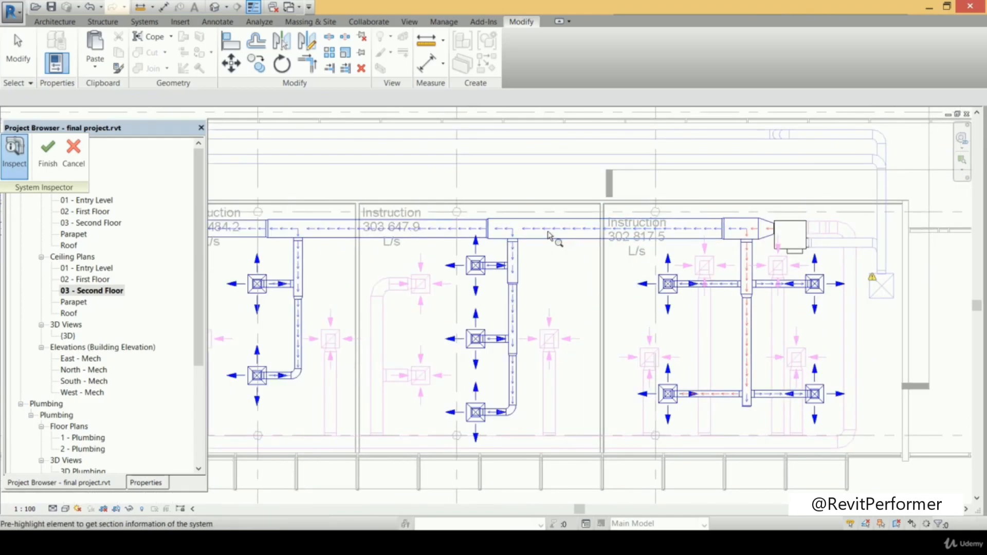
{"action": "mouse_move", "coordinate": [527, 241]}
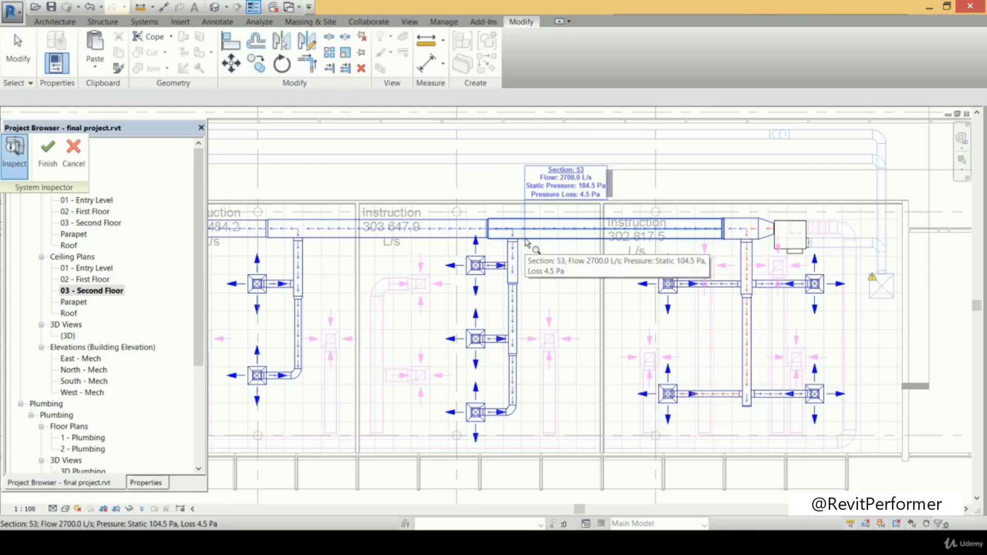
{"action": "middle_click_drag", "start_coordinate": [346, 232], "coordinate": [599, 234]}
{"action": "scroll", "coordinate": [599, 234], "scroll_direction": "down", "scroll_amount": 1}
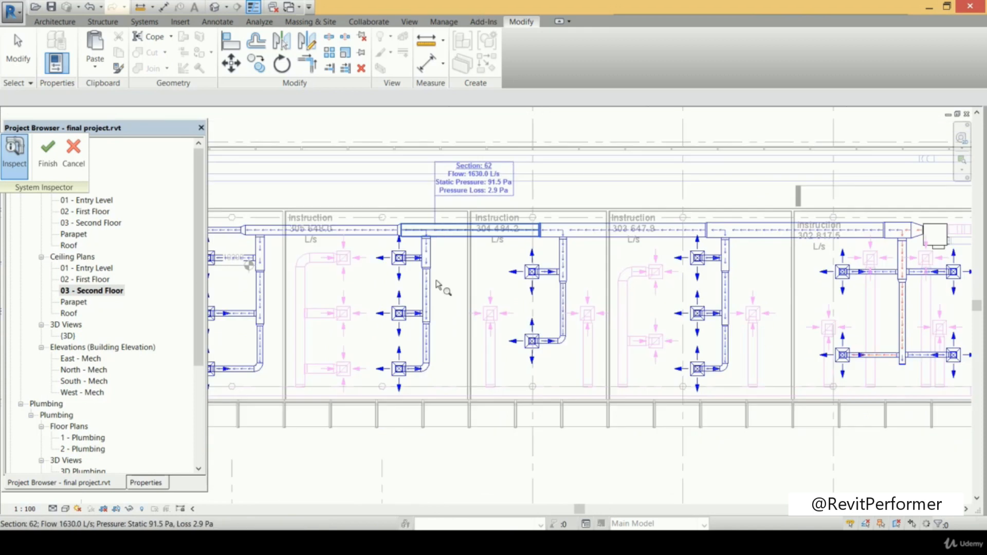
Cancel the System Inspector session and open the 03 - Second Floor HVAC floor plan
{"action": "mouse_move", "coordinate": [365, 301]}
{"action": "middle_mouse_down"}
{"action": "mouse_move", "coordinate": [542, 328]}
{"action": "mouse_move", "coordinate": [544, 315]}
{"action": "middle_mouse_up"}
{"action": "middle_click_drag", "start_coordinate": [482, 279], "coordinate": [657, 285]}
{"action": "middle_click_drag", "start_coordinate": [373, 312], "coordinate": [408, 312]}
{"action": "left_click", "coordinate": [74, 151]}
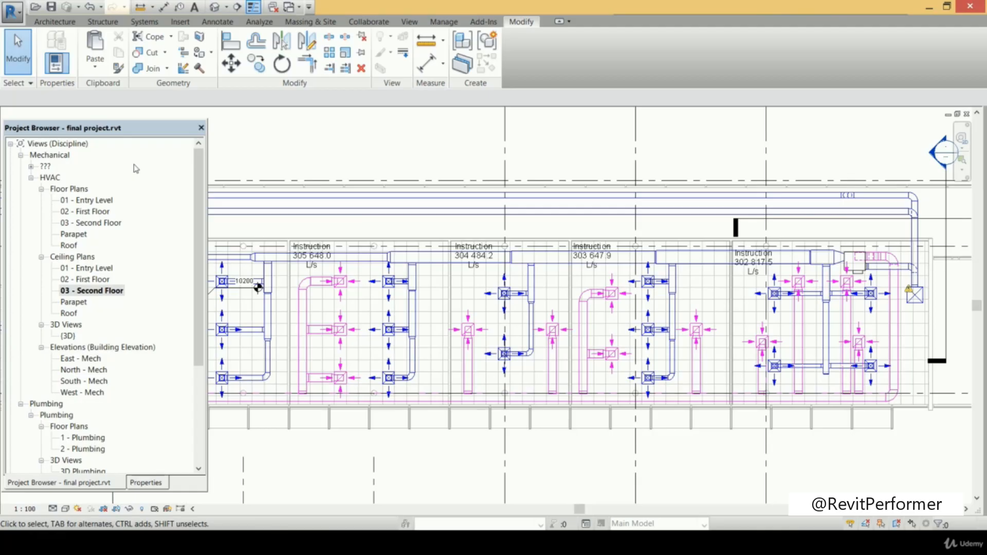
{"action": "left_click", "coordinate": [103, 223]}
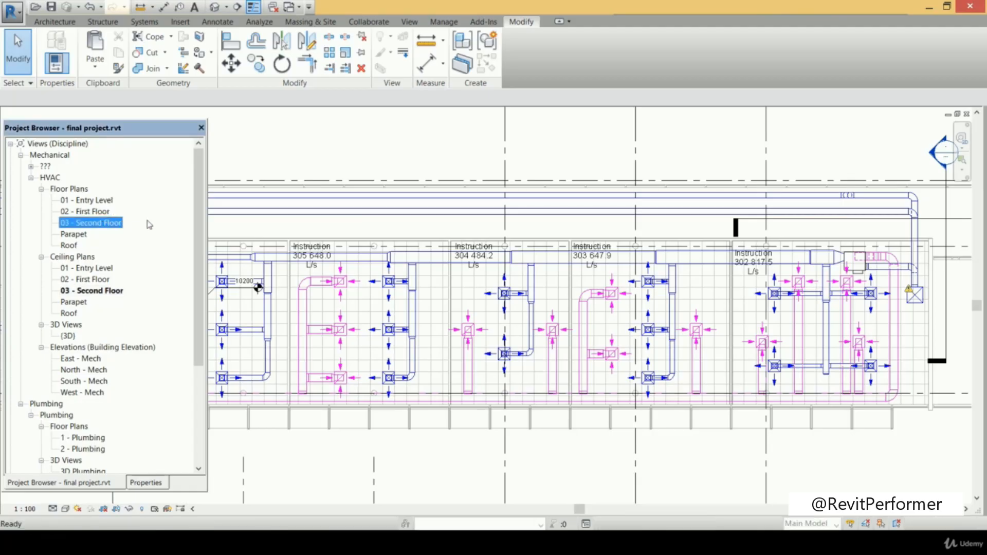
{"action": "double_click", "coordinate": [110, 223]}
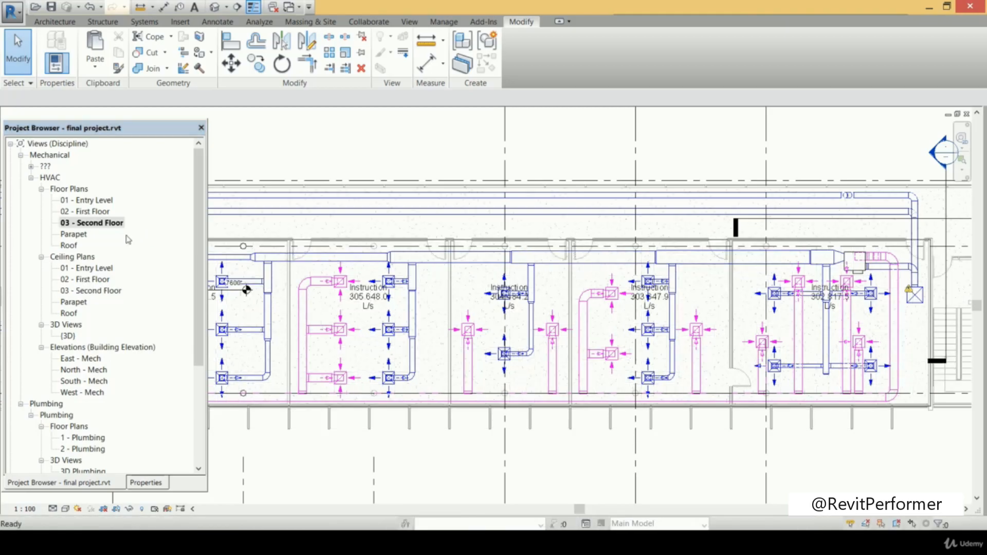
{"action": "left_click", "coordinate": [478, 265]}
{"action": "key", "text": "Tab"}
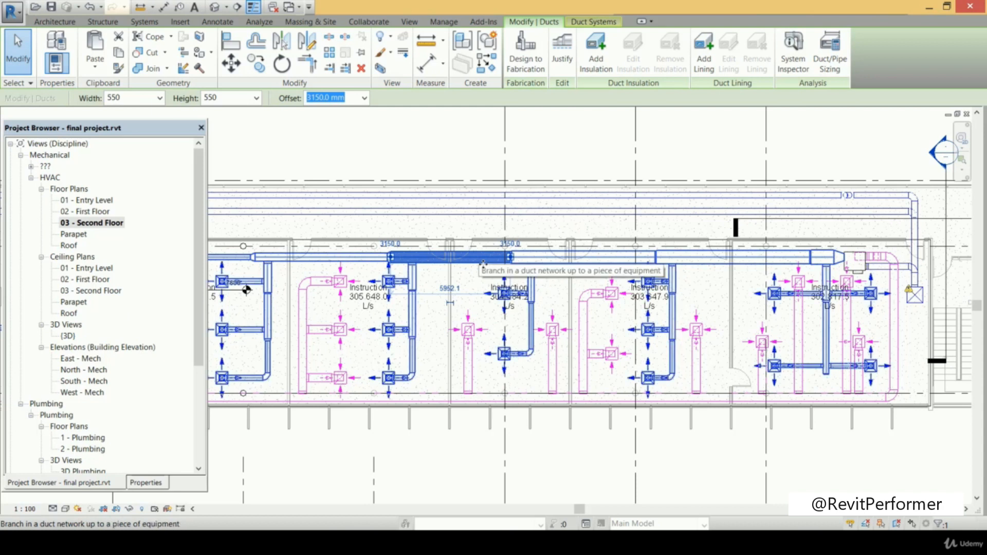
{"action": "key", "text": "Escape"}
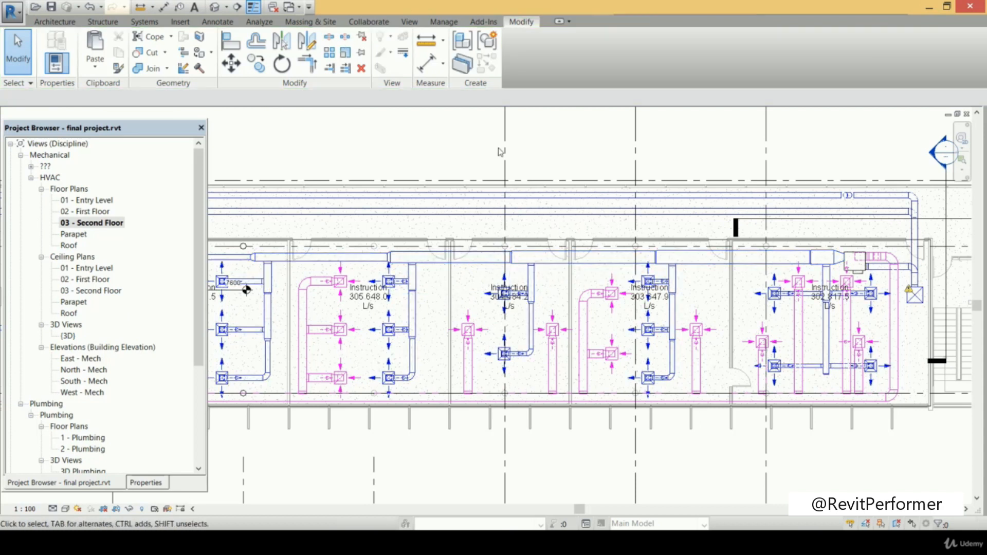
Place a duct color fill legend in the empty area beside the second-floor plan, using the Duct Color Fill - Flow scheme
{"action": "left_click", "coordinate": [259, 22]}
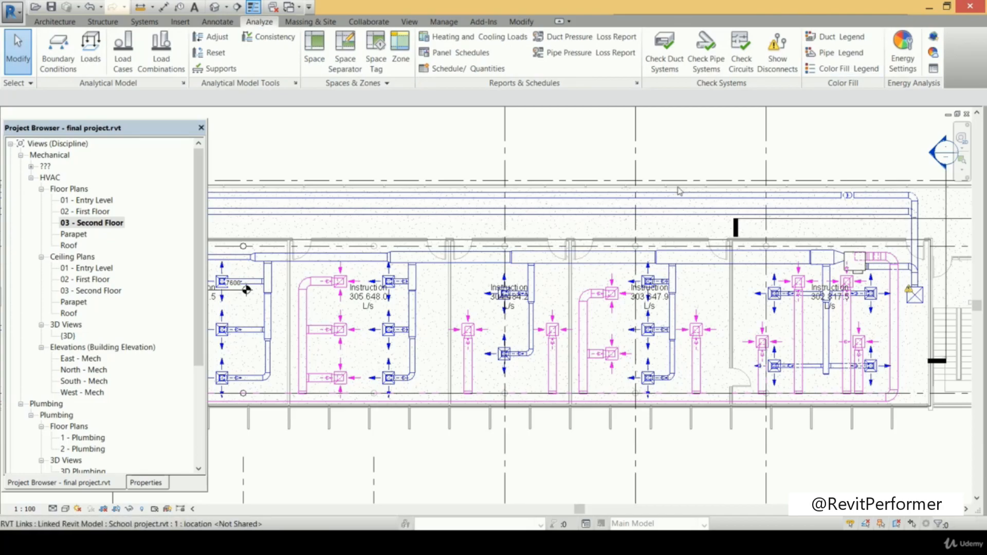
{"action": "left_click", "coordinate": [843, 36]}
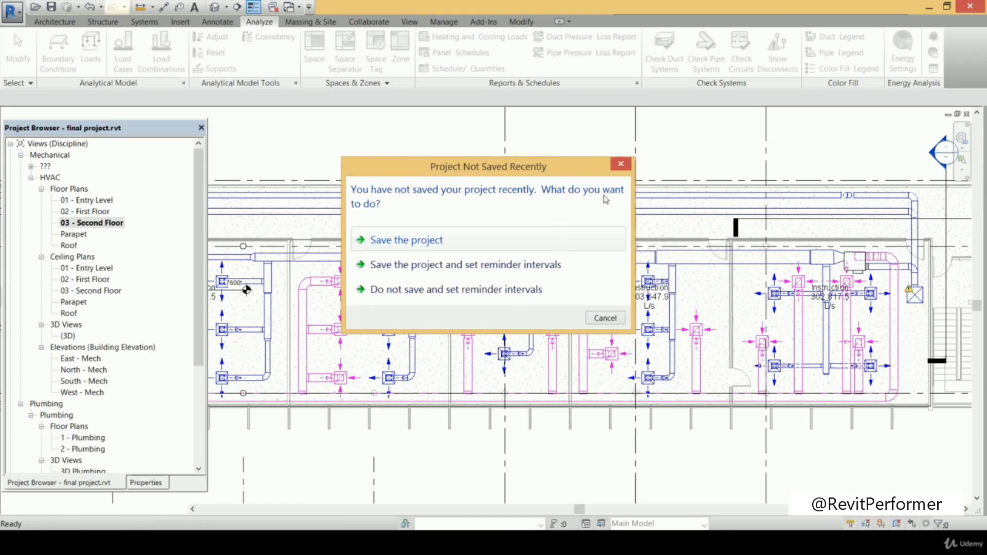
{"action": "left_click", "coordinate": [621, 163]}
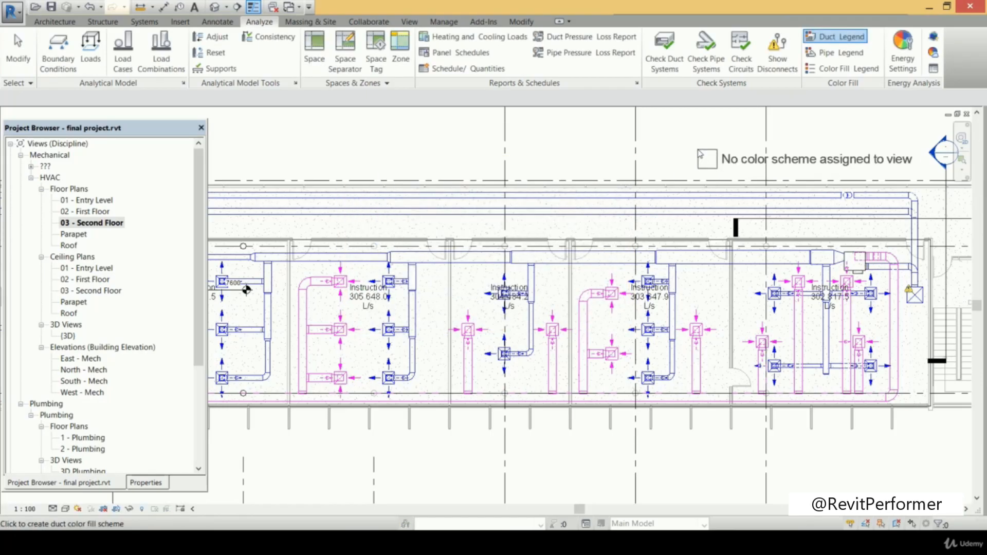
{"action": "scroll", "coordinate": [696, 157], "scroll_direction": "down", "scroll_amount": 3}
{"action": "scroll", "coordinate": [693, 160], "scroll_direction": "down", "scroll_amount": 1}
{"action": "middle_click_drag", "start_coordinate": [669, 211], "coordinate": [575, 299]}
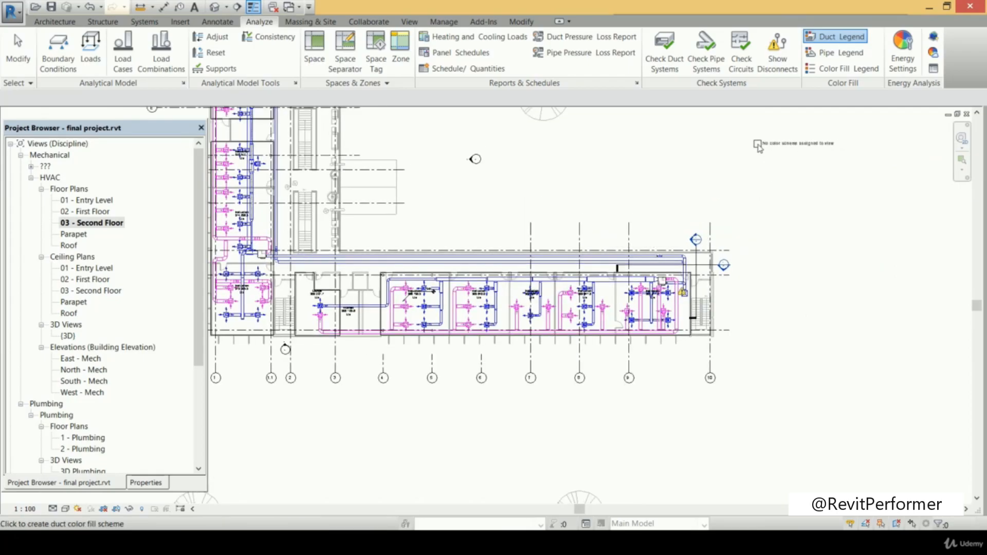
{"action": "left_click", "coordinate": [763, 153]}
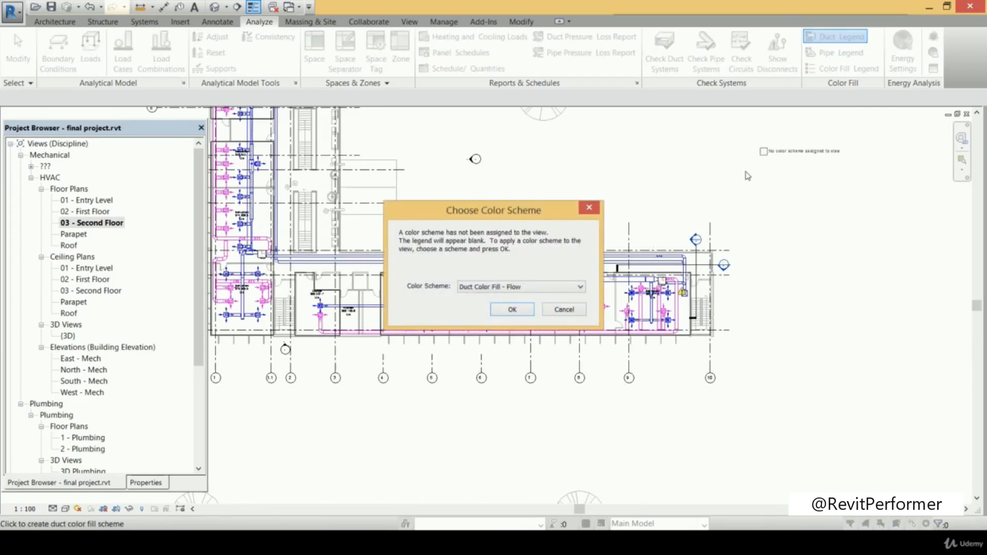
{"action": "left_click", "coordinate": [571, 289]}
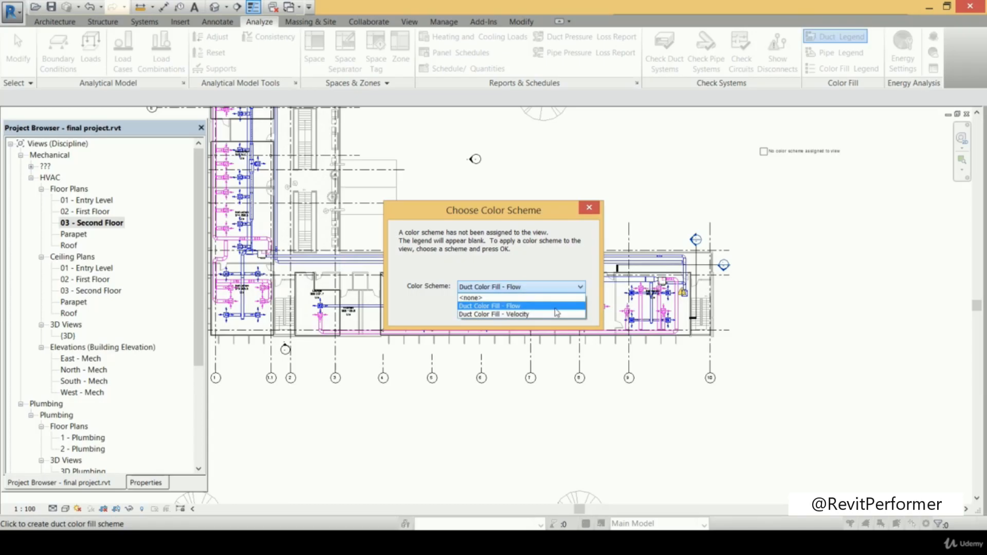
{"action": "left_click", "coordinate": [557, 307]}
{"action": "left_click", "coordinate": [515, 311]}
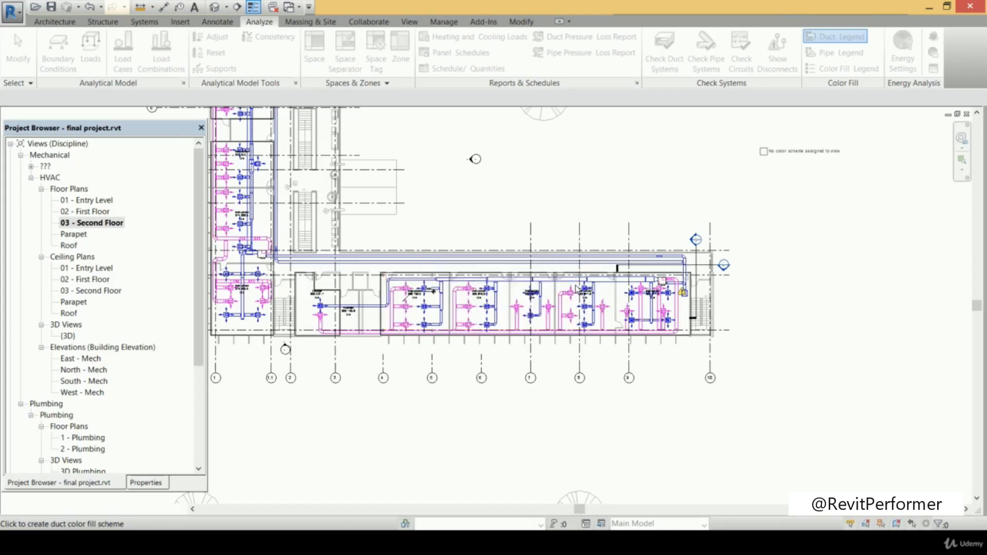
{"action": "left_click", "coordinate": [761, 151]}
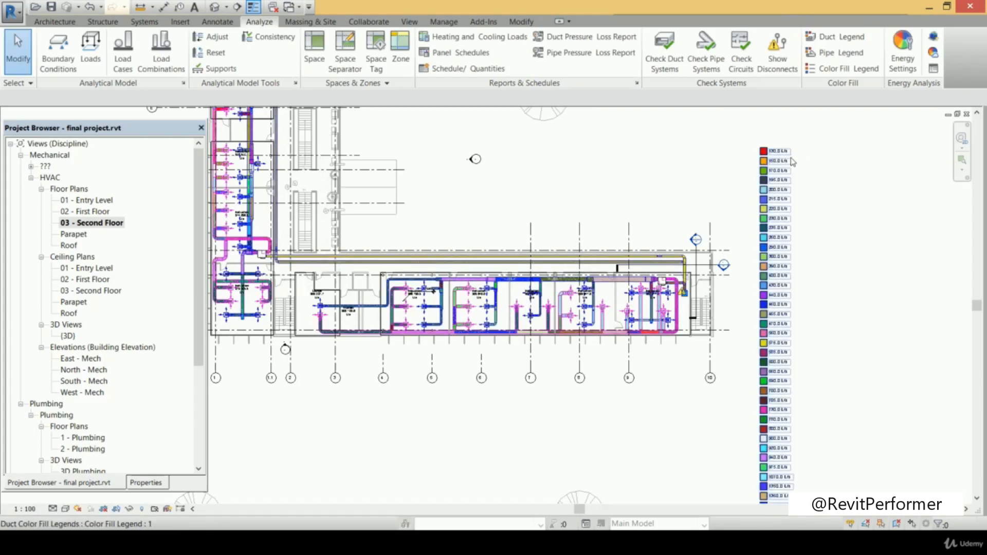
Examine the flow values and their colors in the duct legend from the first entry to the last
{"action": "scroll", "coordinate": [792, 162], "scroll_direction": "up", "scroll_amount": 5}
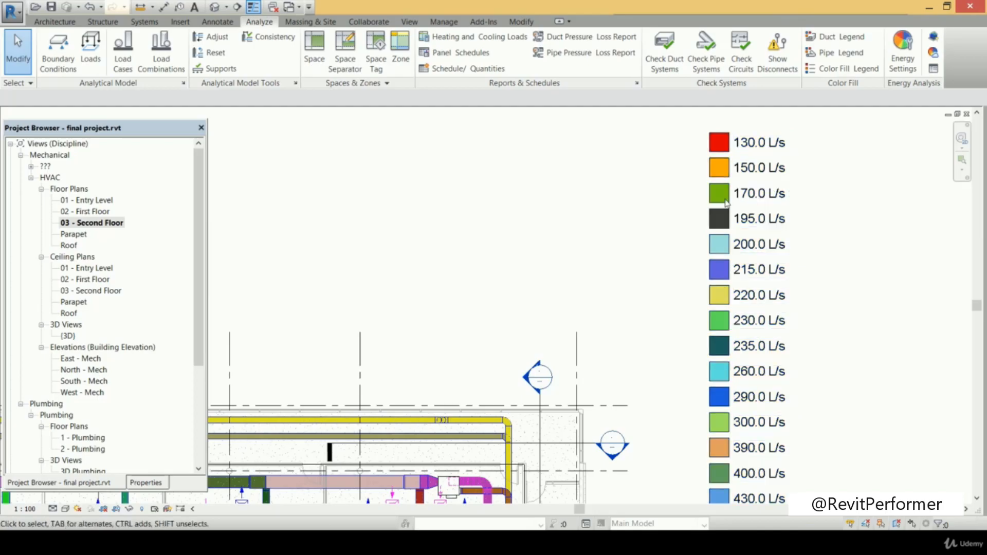
{"action": "scroll", "coordinate": [765, 188], "scroll_direction": "down", "scroll_amount": 4}
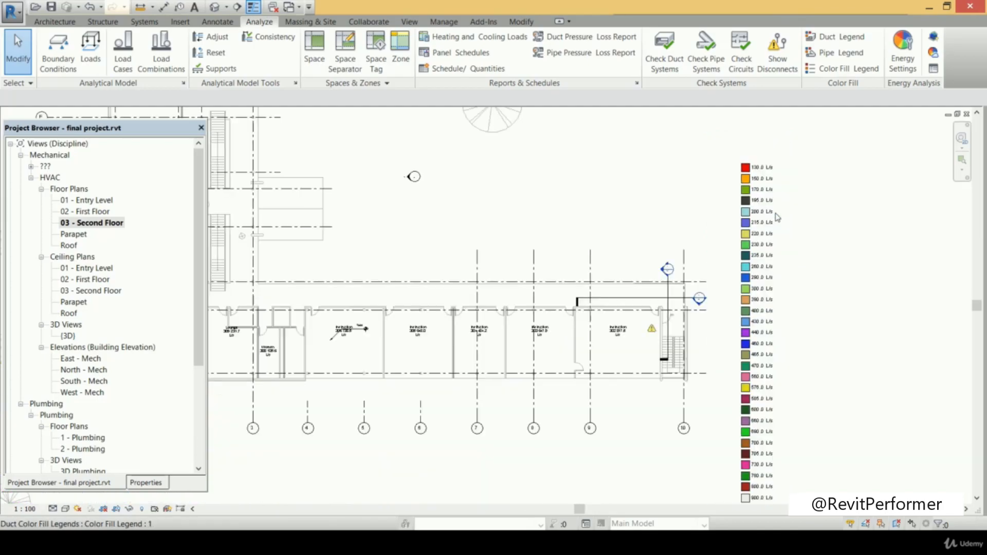
{"action": "middle_click_drag", "start_coordinate": [767, 226], "coordinate": [759, 98]}
{"action": "middle_click_drag", "start_coordinate": [758, 342], "coordinate": [773, 152]}
{"action": "scroll", "coordinate": [750, 356], "scroll_direction": "up", "scroll_amount": 5}
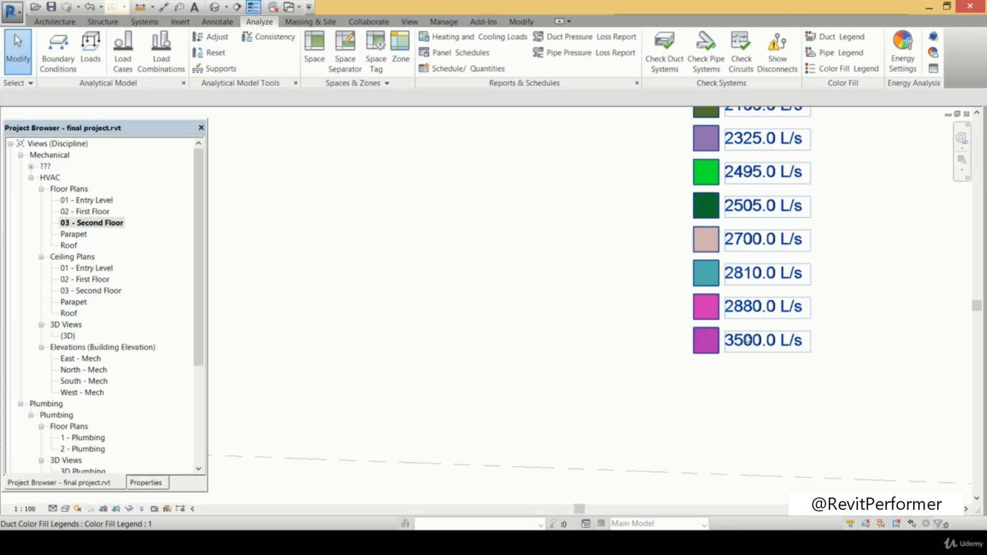
{"action": "scroll", "coordinate": [606, 249], "scroll_direction": "down", "scroll_amount": 3}
{"action": "scroll", "coordinate": [606, 250], "scroll_direction": "down", "scroll_amount": 1}
{"action": "middle_click_drag", "start_coordinate": [633, 337], "coordinate": [679, 473]}
{"action": "middle_click_drag", "start_coordinate": [620, 231], "coordinate": [642, 416]}
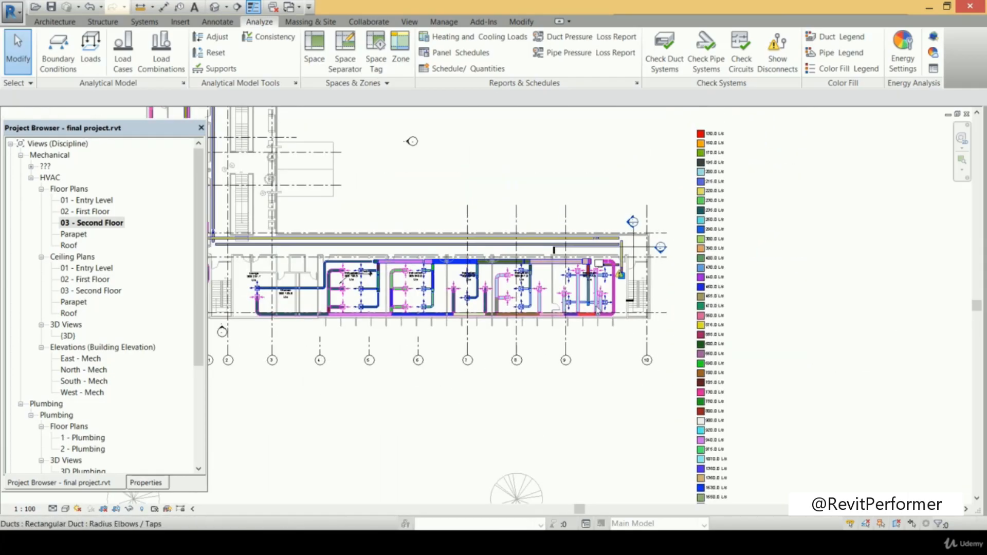
Examine the flow colors of the main duct and its branches from the mechanical unit in Instruction 302 to Instruction 305
{"action": "scroll", "coordinate": [600, 264], "scroll_direction": "up", "scroll_amount": 5}
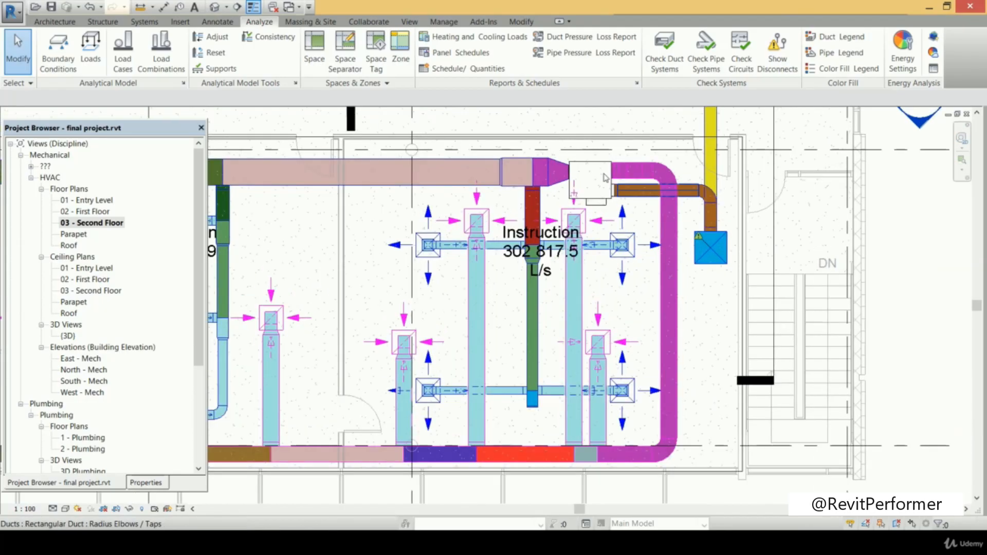
{"action": "middle_click_drag", "start_coordinate": [552, 287], "coordinate": [749, 342]}
{"action": "scroll", "coordinate": [703, 307], "scroll_direction": "down", "scroll_amount": 2}
{"action": "middle_click_drag", "start_coordinate": [705, 307], "coordinate": [778, 294]}
{"action": "middle_click_drag", "start_coordinate": [546, 297], "coordinate": [653, 286]}
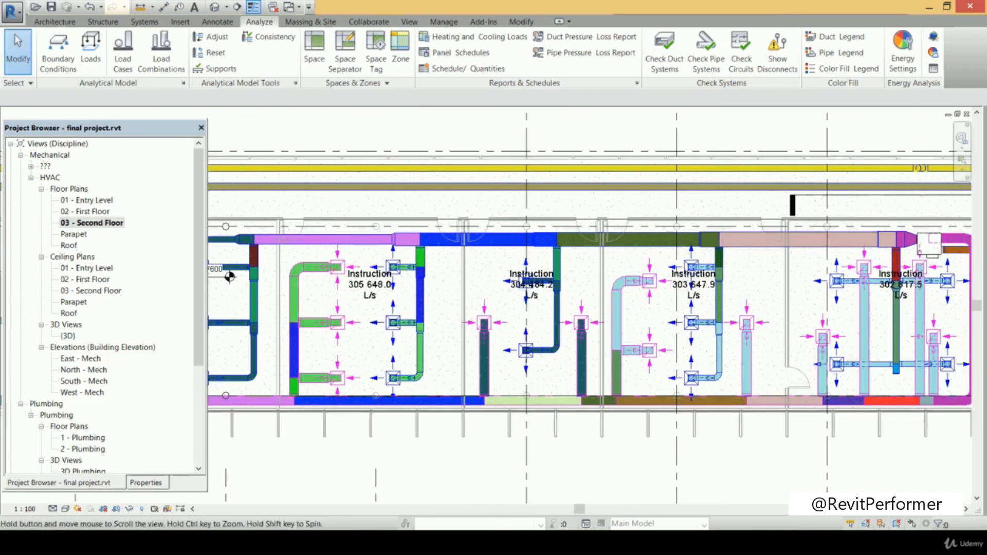
{"action": "middle_click_drag", "start_coordinate": [519, 239], "coordinate": [571, 248]}
{"action": "scroll", "coordinate": [570, 248], "scroll_direction": "up", "scroll_amount": 3}
{"action": "middle_click_drag", "start_coordinate": [587, 291], "coordinate": [594, 228]}
{"action": "scroll", "coordinate": [602, 335], "scroll_direction": "down", "scroll_amount": 2}
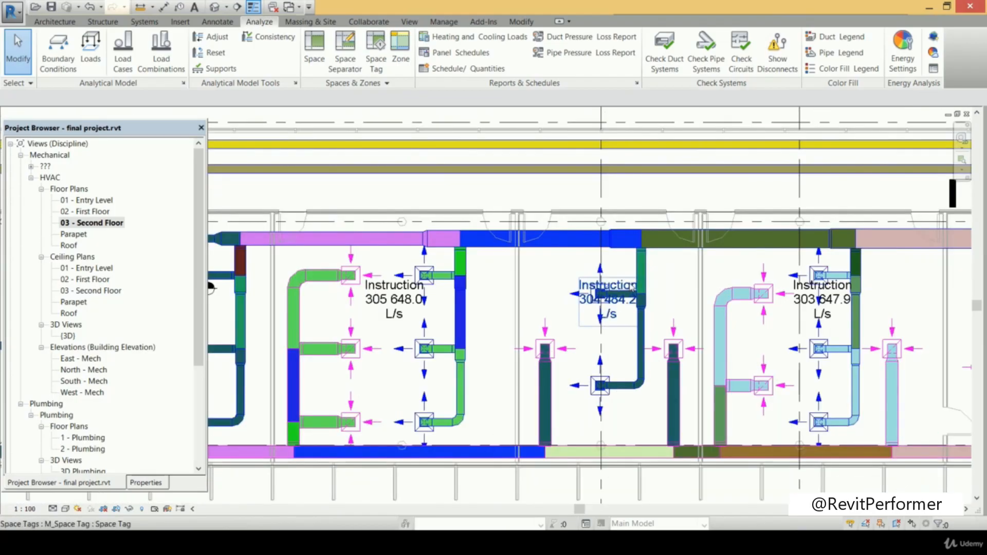
Examine the flow colors of the ducts in the wing along grids 1 and 2 and compare them with the legend
{"action": "scroll", "coordinate": [634, 288], "scroll_direction": "down", "scroll_amount": 5}
{"action": "scroll", "coordinate": [486, 299], "scroll_direction": "down", "scroll_amount": 2}
{"action": "middle_click_drag", "start_coordinate": [442, 318], "coordinate": [570, 316]}
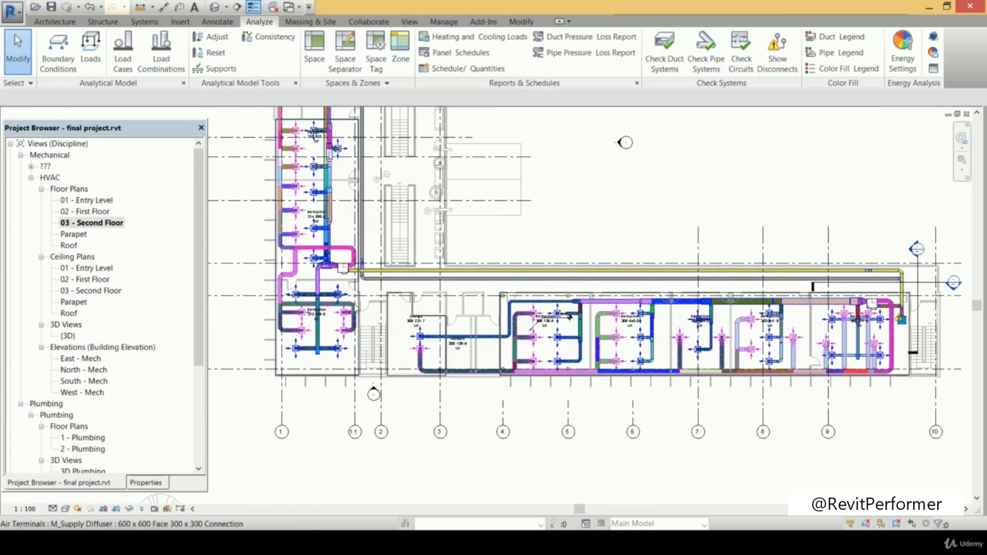
{"action": "middle_click_drag", "start_coordinate": [393, 349], "coordinate": [415, 410]}
{"action": "scroll", "coordinate": [351, 271], "scroll_direction": "up", "scroll_amount": 1}
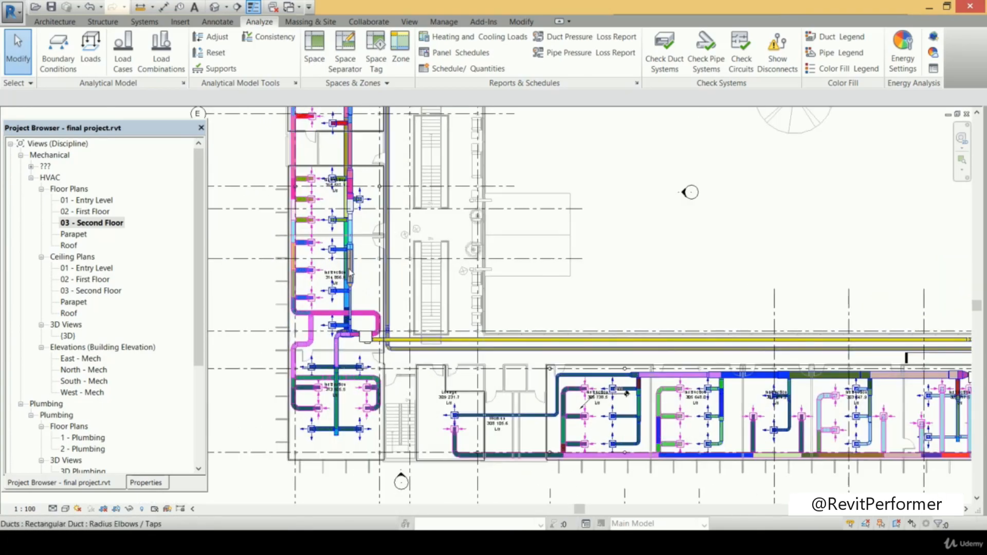
{"action": "scroll", "coordinate": [350, 272], "scroll_direction": "up", "scroll_amount": 1}
{"action": "scroll", "coordinate": [383, 196], "scroll_direction": "up", "scroll_amount": 2}
{"action": "middle_click_drag", "start_coordinate": [365, 298], "coordinate": [463, 323]}
{"action": "scroll", "coordinate": [430, 281], "scroll_direction": "down", "scroll_amount": 2}
{"action": "middle_click_drag", "start_coordinate": [430, 281], "coordinate": [335, 246]}
{"action": "scroll", "coordinate": [703, 212], "scroll_direction": "down", "scroll_amount": 2}
{"action": "middle_click_drag", "start_coordinate": [648, 224], "coordinate": [648, 224]}
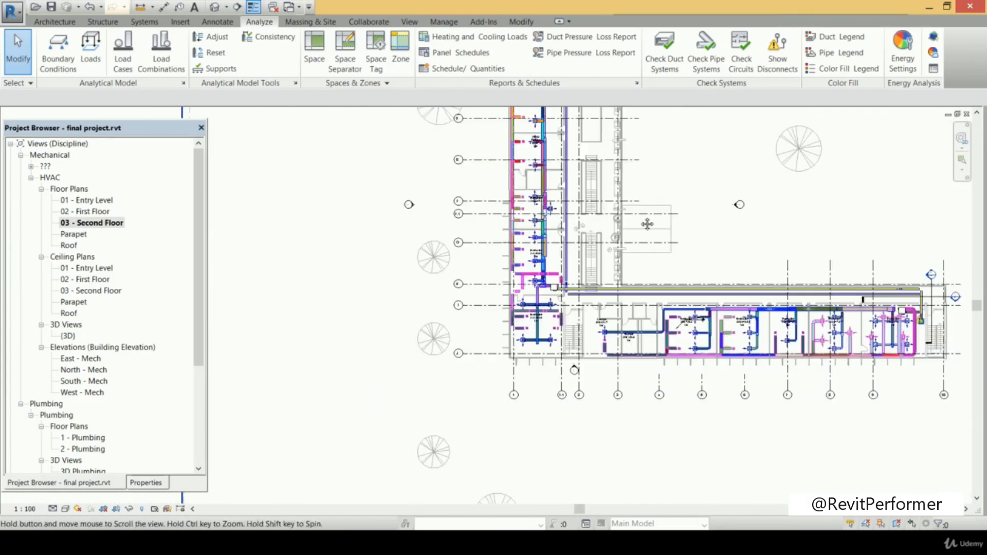
{"action": "middle_click_drag", "start_coordinate": [823, 212], "coordinate": [658, 240]}
{"action": "middle_click", "coordinate": [816, 236]}
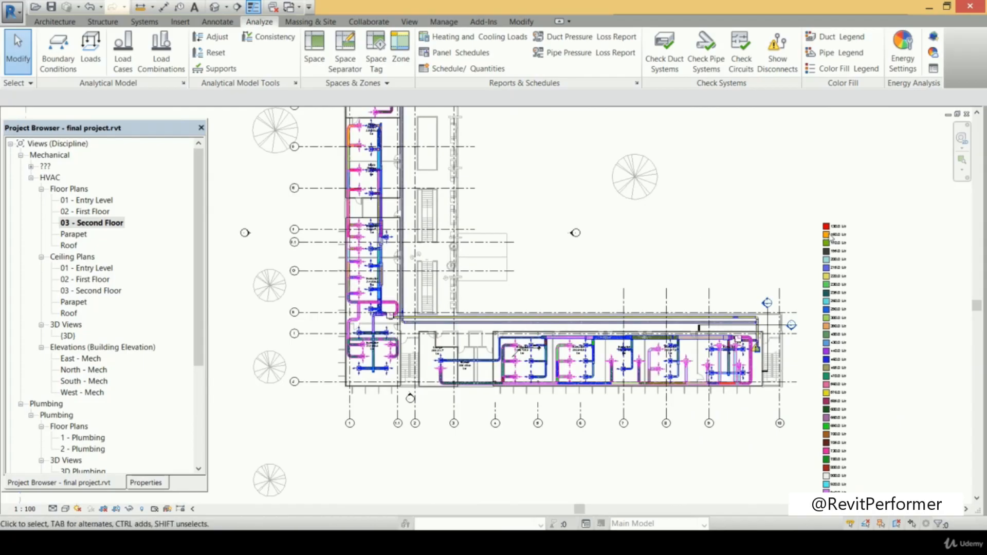
Open the duct legend's color scheme for editing, try coloring the flow by range, and return it to by value
{"action": "left_click", "coordinate": [734, 244]}
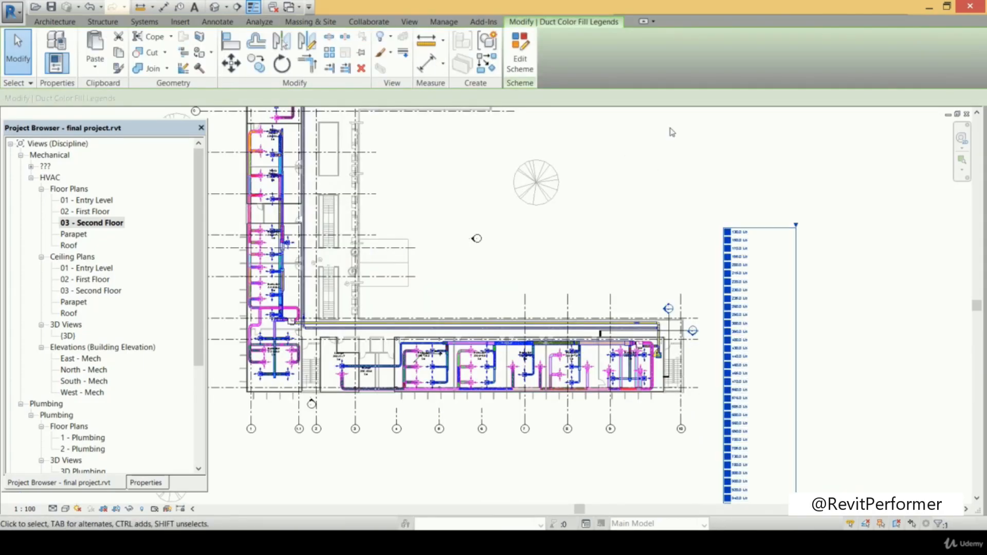
{"action": "left_click", "coordinate": [523, 74]}
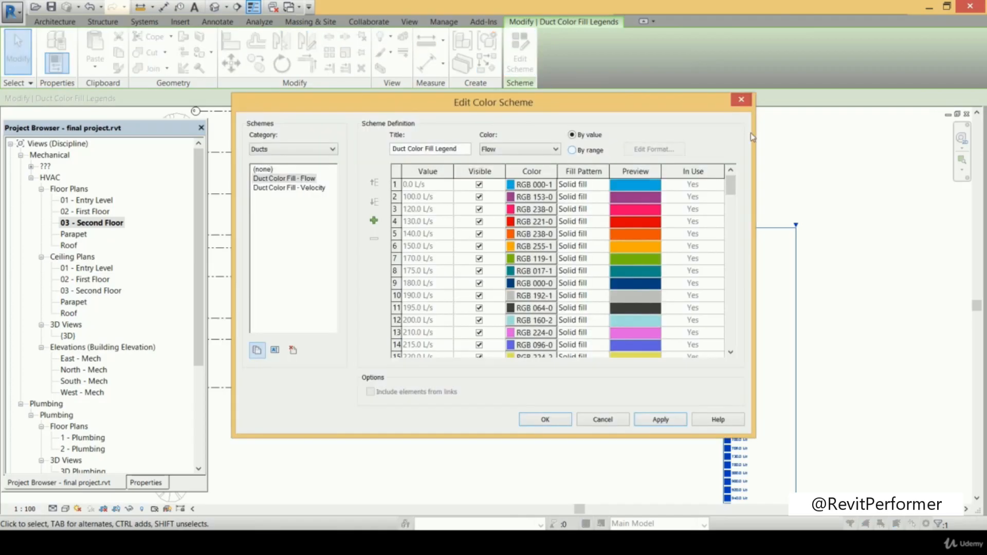
{"action": "left_click", "coordinate": [546, 154]}
{"action": "left_click", "coordinate": [528, 155]}
{"action": "left_click", "coordinate": [573, 151]}
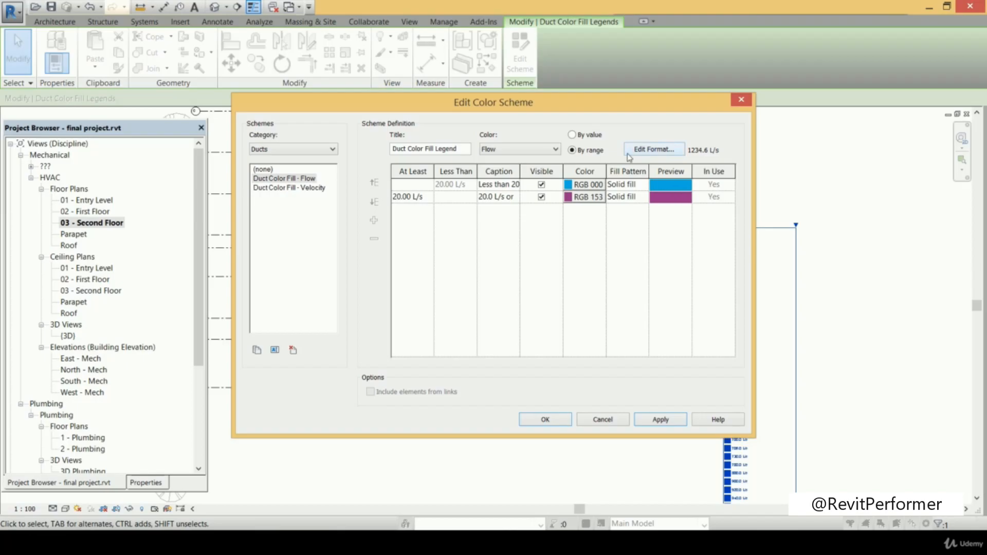
{"action": "left_click", "coordinate": [572, 135]}
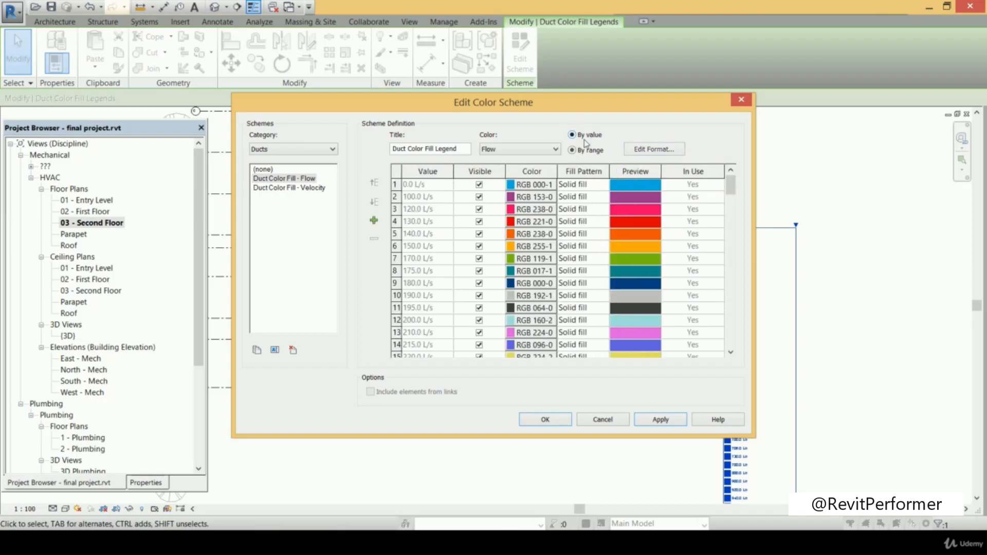
Toggle the 0.0 L/s entry's visibility off and on, start and cancel a new color scheme entry, and cancel the scheme edits
{"action": "left_click", "coordinate": [479, 185]}
{"action": "left_click", "coordinate": [479, 185]}
{"action": "left_click", "coordinate": [374, 220]}
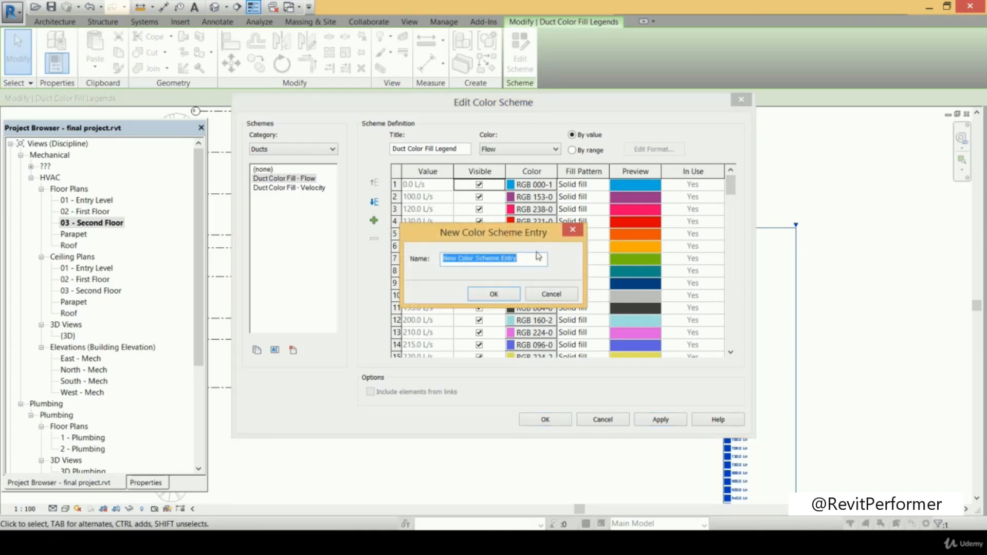
{"action": "left_click", "coordinate": [574, 231]}
{"action": "left_click", "coordinate": [629, 419]}
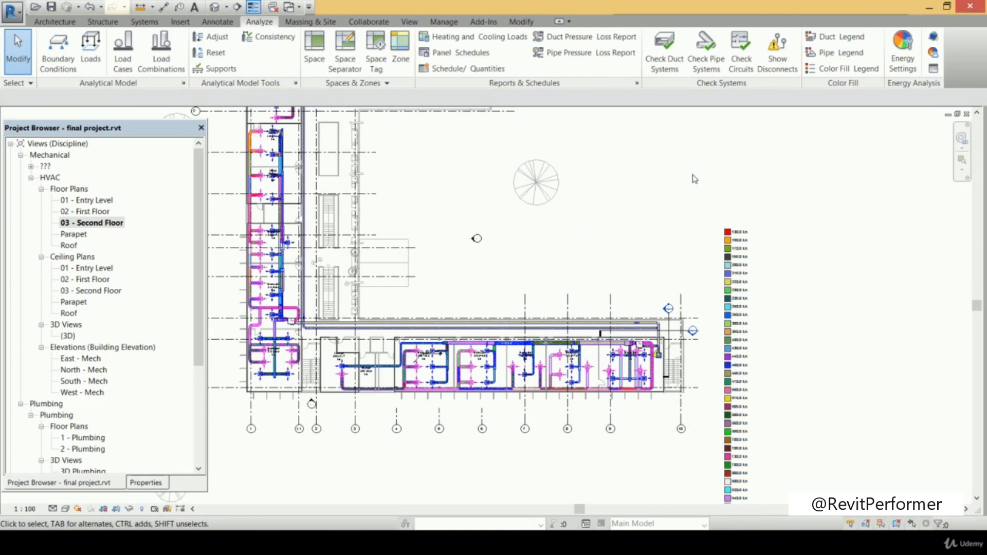
Review the flow-colored ducts across the second-floor plan and undo the placement of the duct color fill legend
{"action": "scroll", "coordinate": [632, 213], "scroll_direction": "down", "scroll_amount": 2}
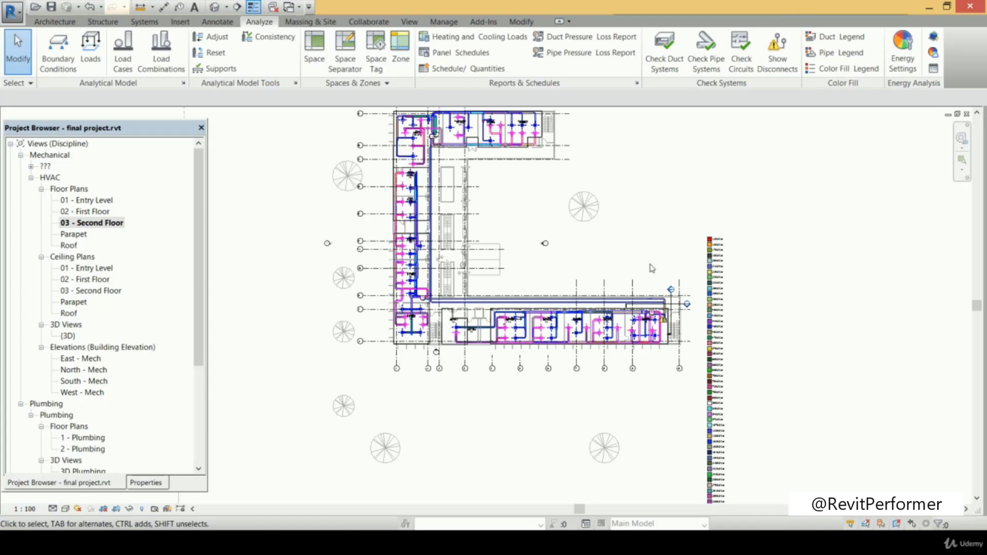
{"action": "scroll", "coordinate": [596, 321], "scroll_direction": "up", "scroll_amount": 3}
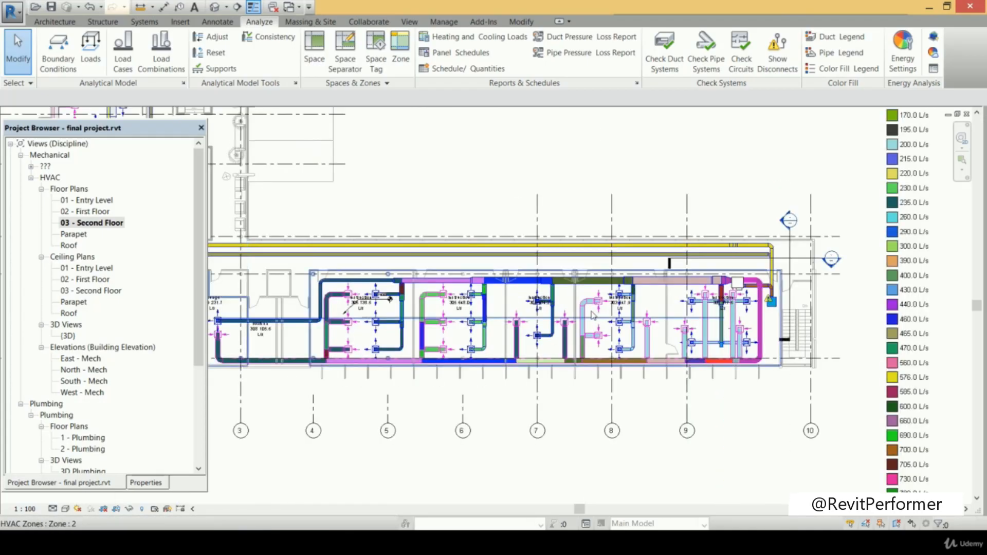
{"action": "scroll", "coordinate": [593, 316], "scroll_direction": "up", "scroll_amount": 2}
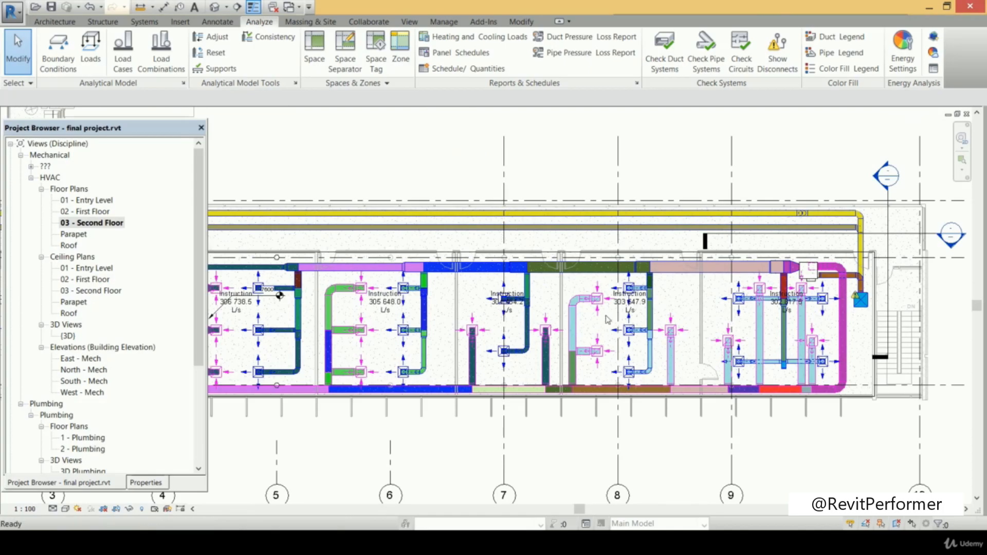
{"action": "scroll", "coordinate": [614, 318], "scroll_direction": "down", "scroll_amount": 4}
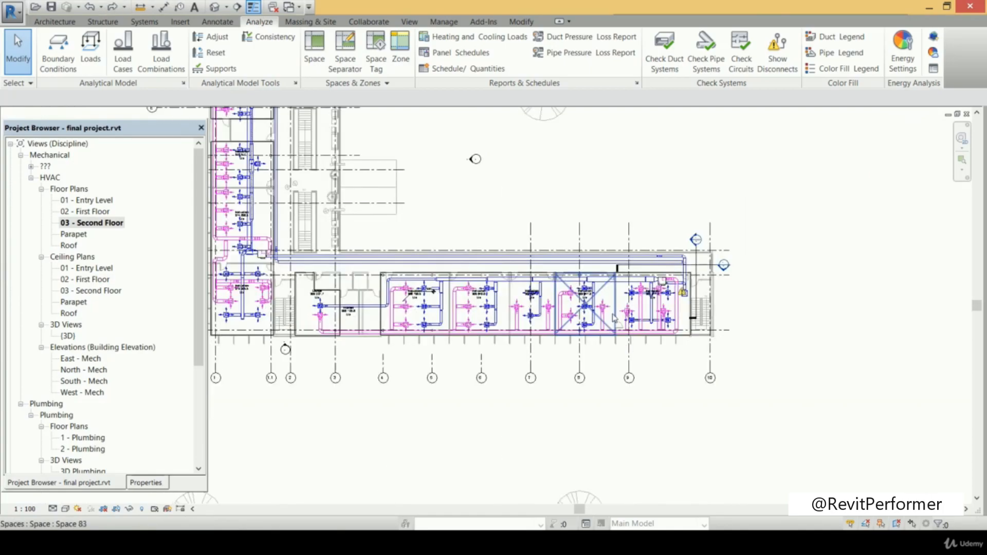
{"action": "scroll", "coordinate": [613, 318], "scroll_direction": "down", "scroll_amount": 2}
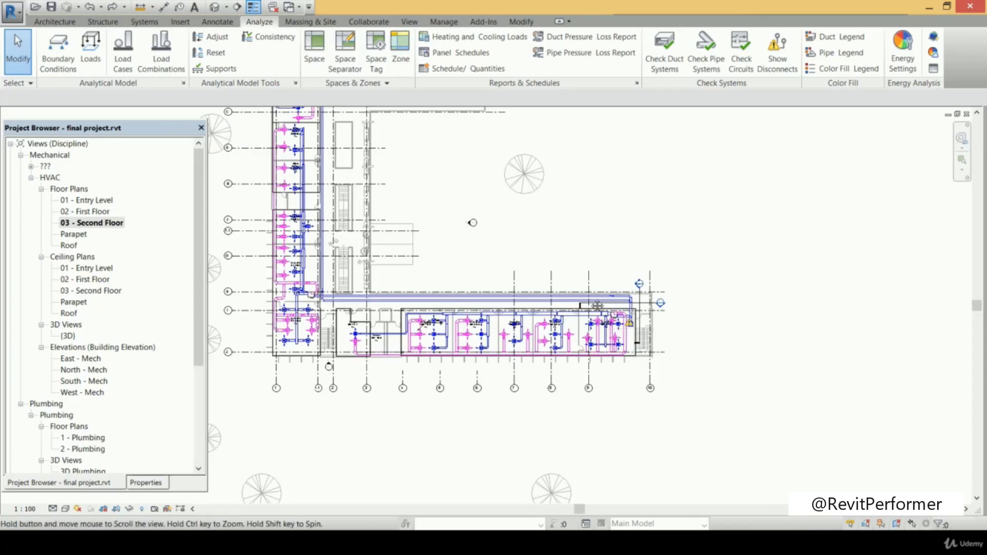
Tag all untagged ducts in the second-floor plan with M_Duct Size Tag, including elements from linked files
{"action": "middle_click_drag", "start_coordinate": [626, 325], "coordinate": [612, 306]}
{"action": "scroll", "coordinate": [557, 321], "scroll_direction": "up", "scroll_amount": 5}
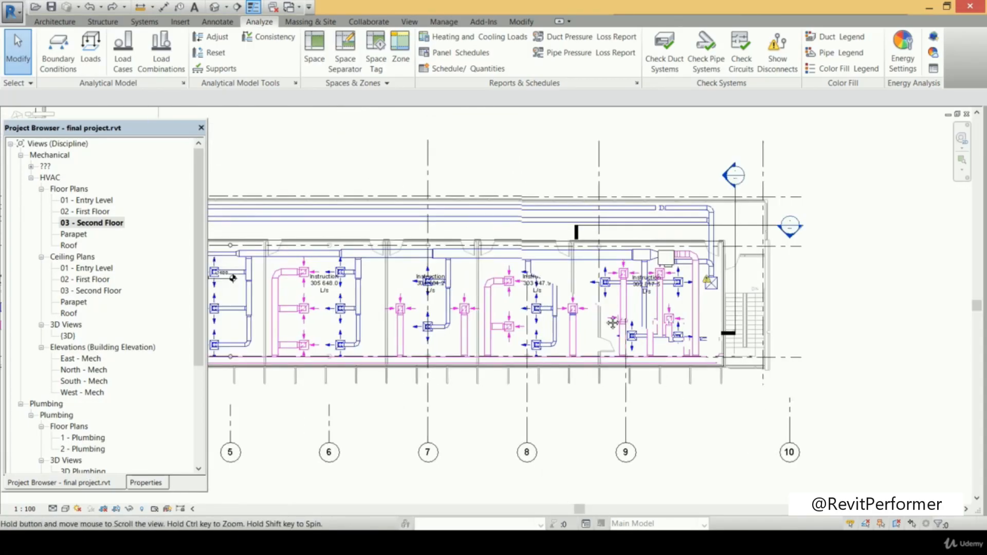
{"action": "scroll", "coordinate": [610, 321], "scroll_direction": "up", "scroll_amount": 3}
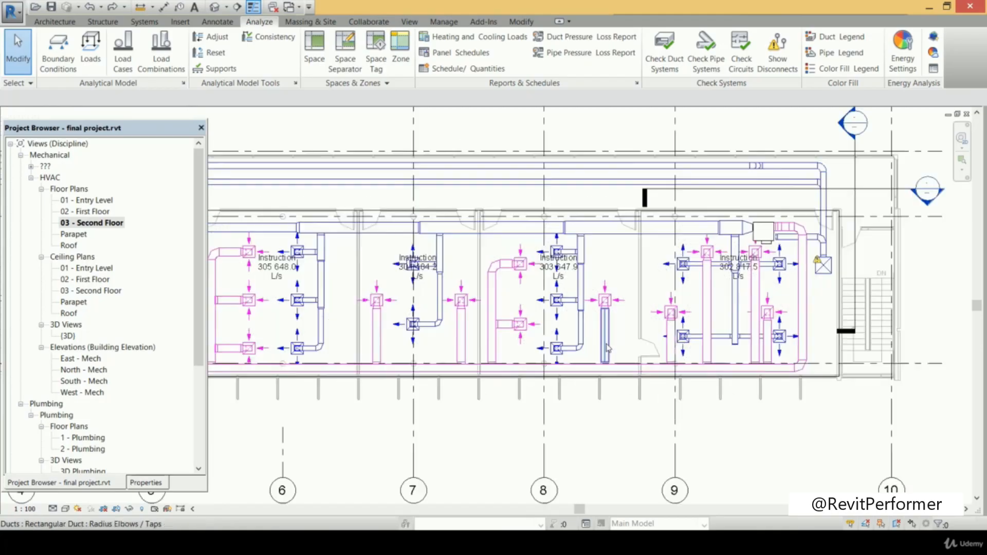
{"action": "scroll", "coordinate": [626, 298], "scroll_direction": "down", "scroll_amount": 2}
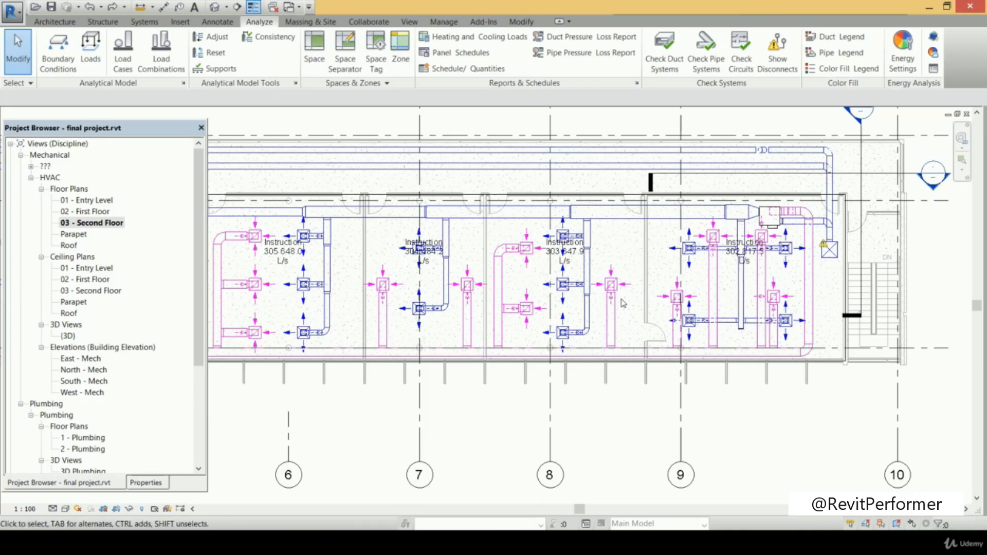
{"action": "scroll", "coordinate": [535, 376], "scroll_direction": "down", "scroll_amount": 2}
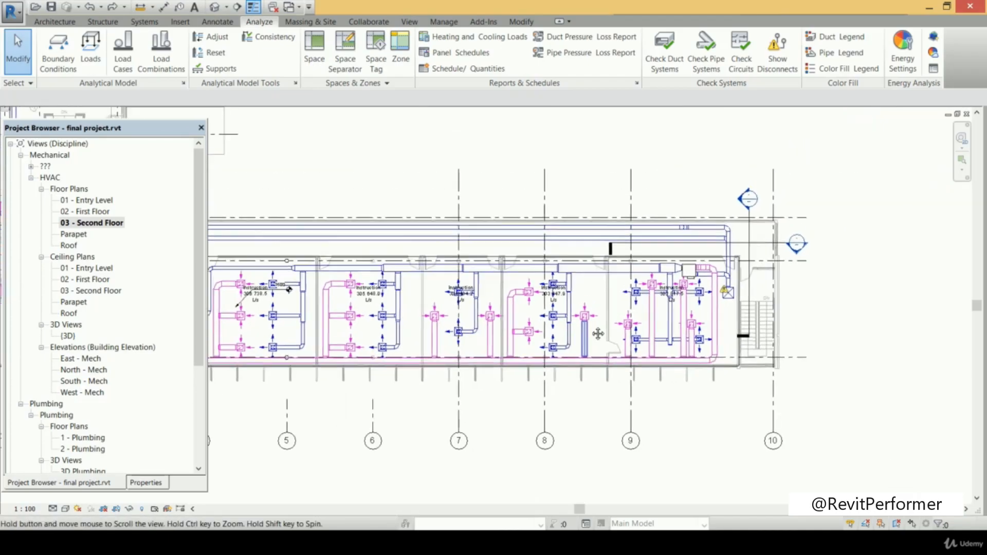
{"action": "left_click", "coordinate": [217, 22]}
{"action": "left_click", "coordinate": [528, 51]}
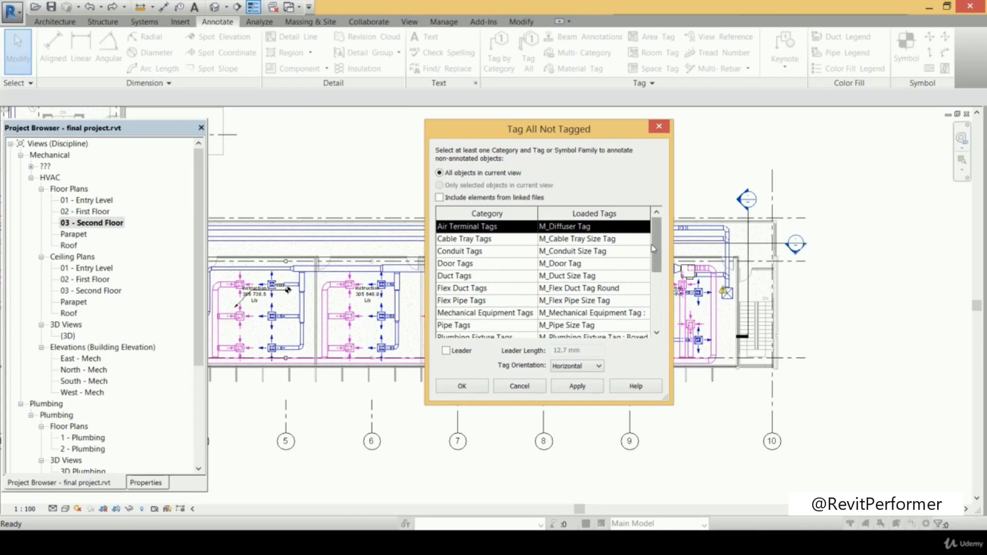
{"action": "left_click", "coordinate": [568, 276]}
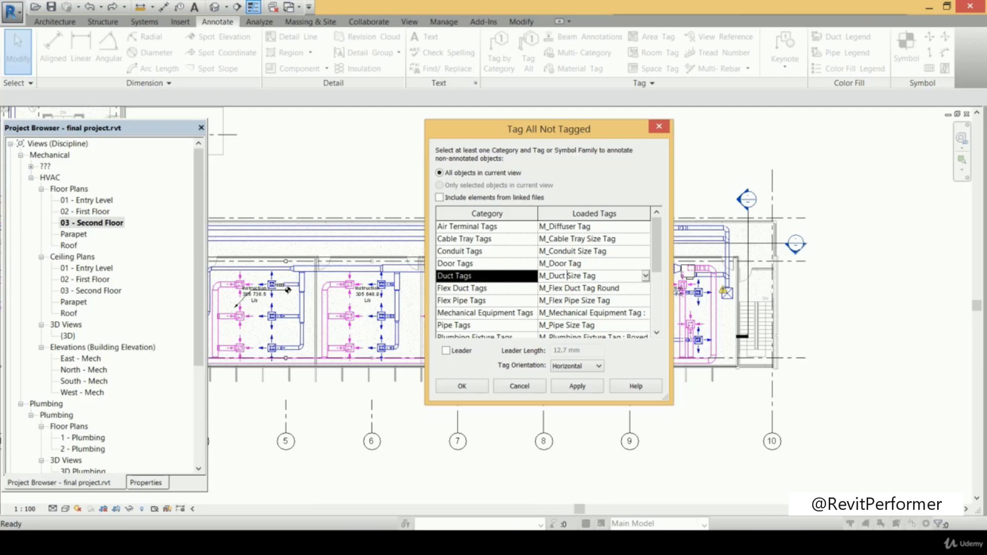
{"action": "left_click", "coordinate": [441, 200]}
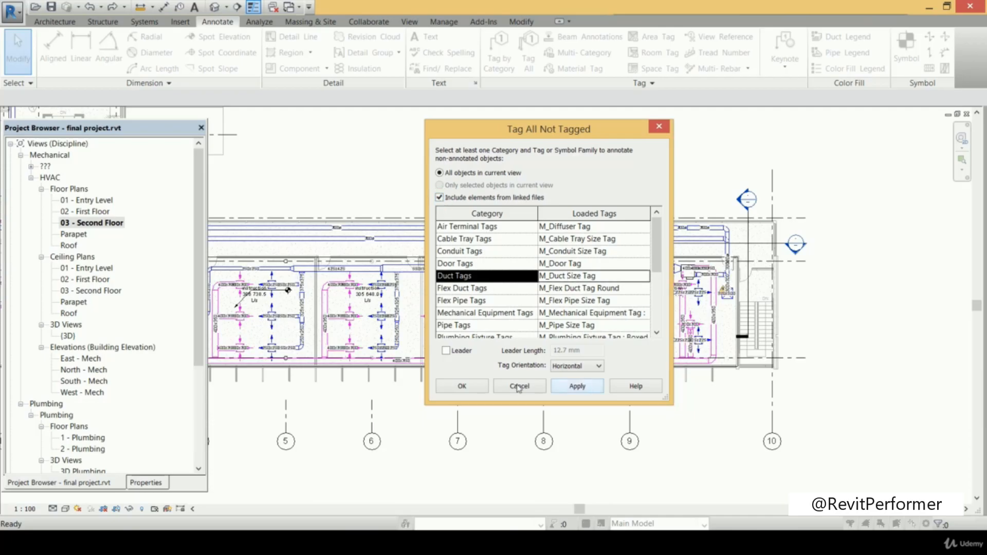
{"action": "left_click", "coordinate": [463, 386]}
Examine the size tags along the main supply duct and its branches in instruction rooms 302 and 303
{"action": "scroll", "coordinate": [691, 272], "scroll_direction": "up", "scroll_amount": 7}
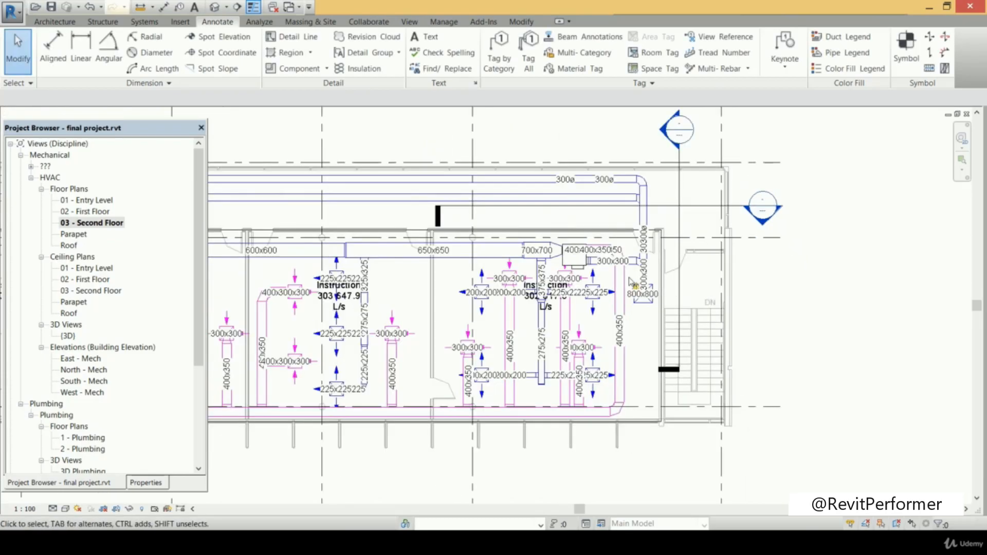
{"action": "middle_click_drag", "start_coordinate": [575, 199], "coordinate": [626, 226]}
{"action": "scroll", "coordinate": [625, 226], "scroll_direction": "up", "scroll_amount": 3}
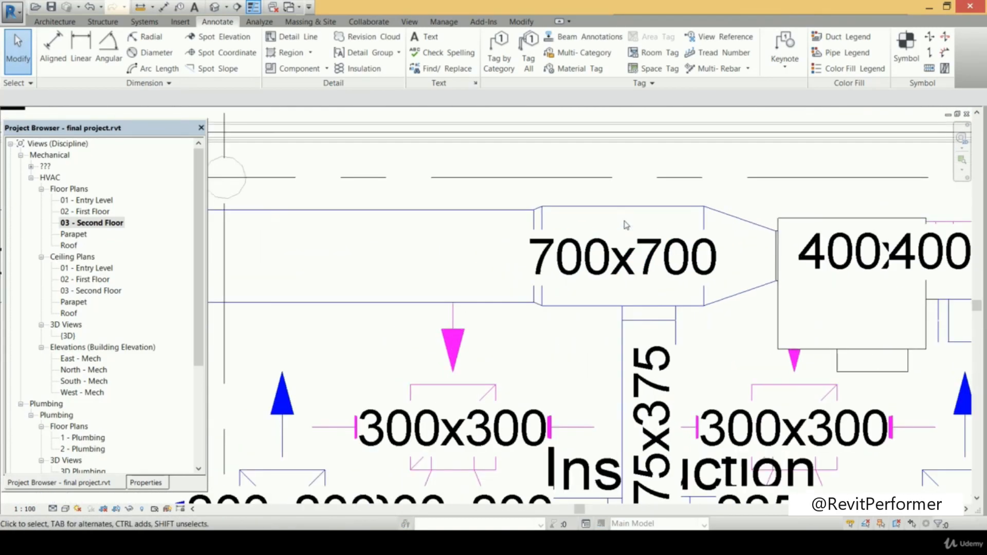
{"action": "scroll", "coordinate": [622, 263], "scroll_direction": "down", "scroll_amount": 3}
{"action": "middle_click_drag", "start_coordinate": [623, 264], "coordinate": [674, 258]}
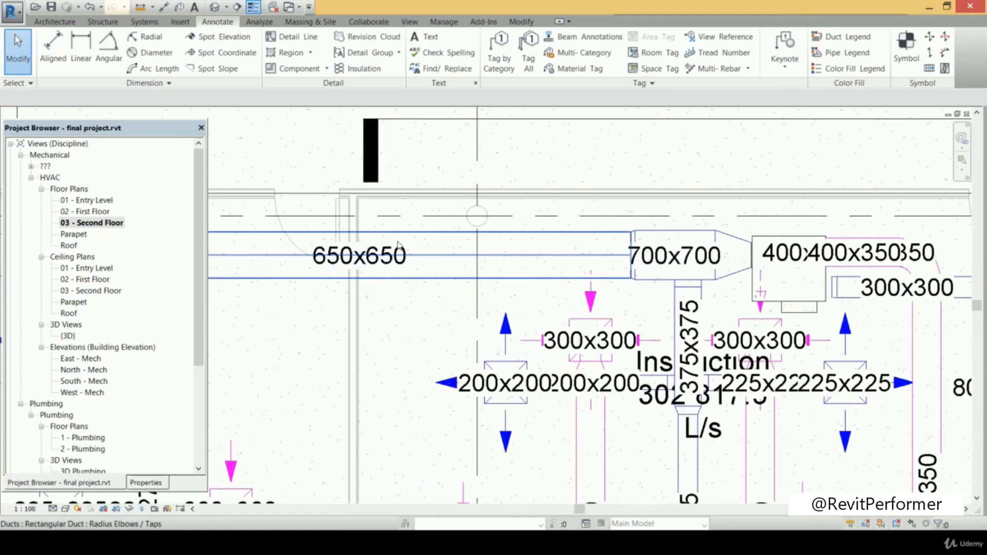
{"action": "middle_click_drag", "start_coordinate": [353, 263], "coordinate": [400, 269]}
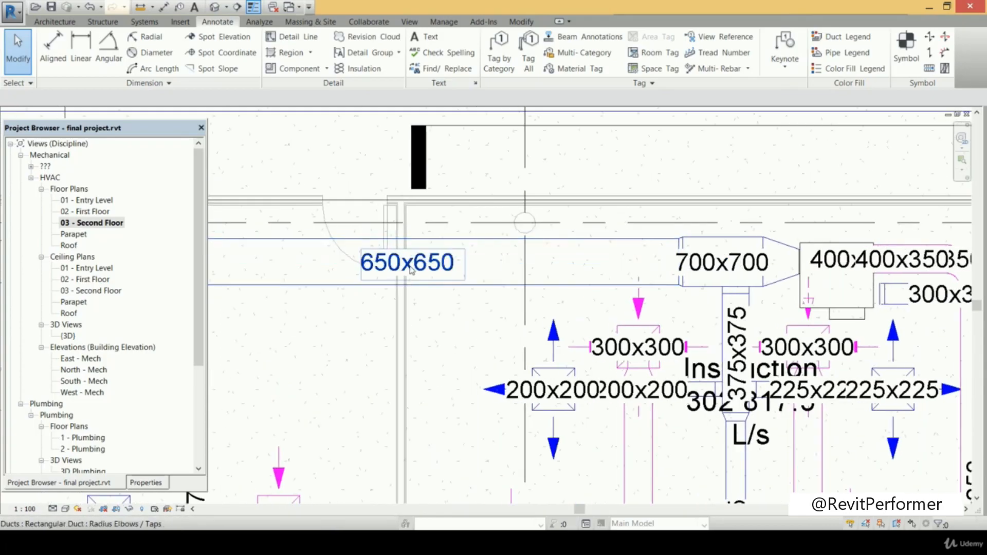
{"action": "scroll", "coordinate": [643, 260], "scroll_direction": "down", "scroll_amount": 3}
{"action": "middle_click_drag", "start_coordinate": [643, 259], "coordinate": [737, 256]}
{"action": "scroll", "coordinate": [525, 291], "scroll_direction": "up", "scroll_amount": 5}
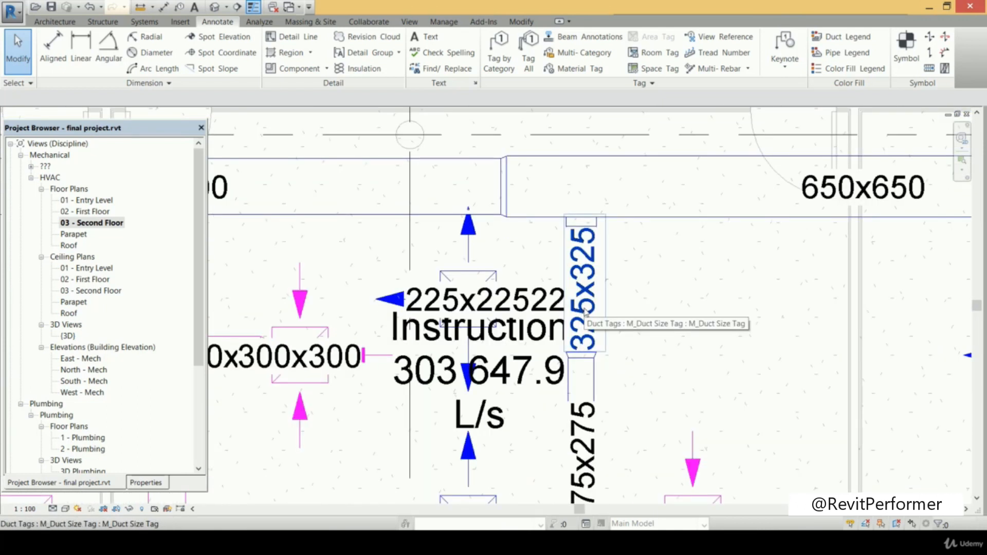
Open the M_Duct Size Tag family for editing from the 325x325 branch duct's tag in room 303
{"action": "left_click", "coordinate": [587, 311]}
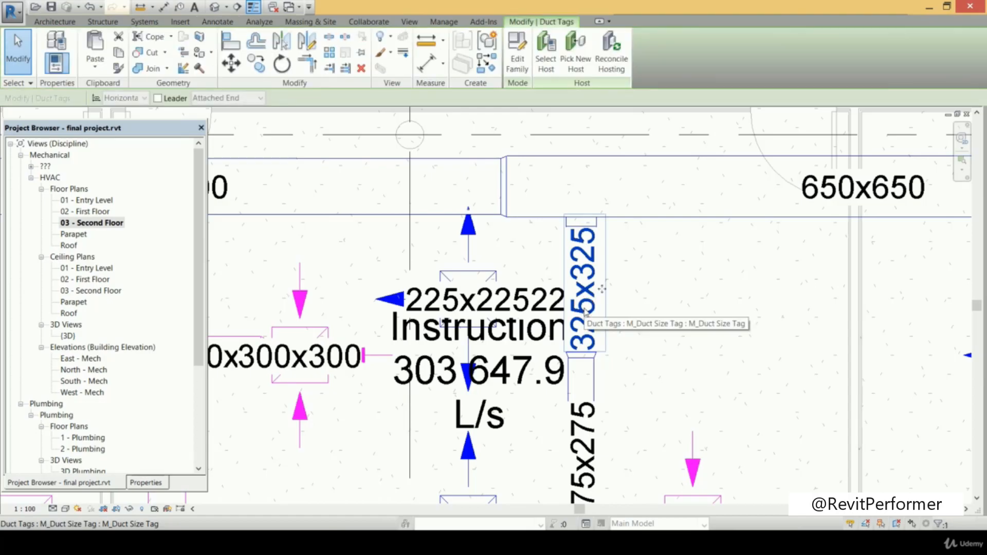
{"action": "left_click", "coordinate": [146, 484]}
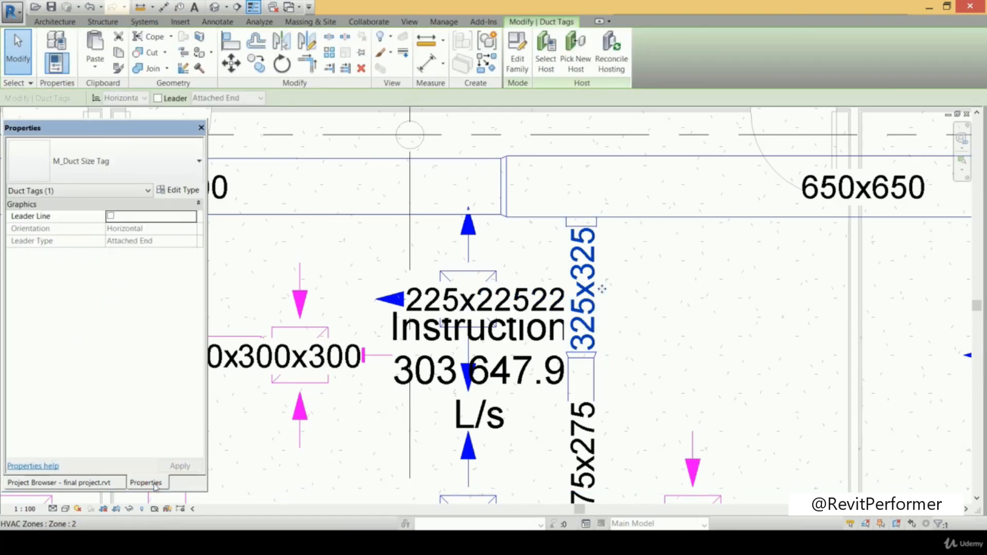
{"action": "left_click", "coordinate": [72, 483]}
{"action": "left_click", "coordinate": [514, 65]}
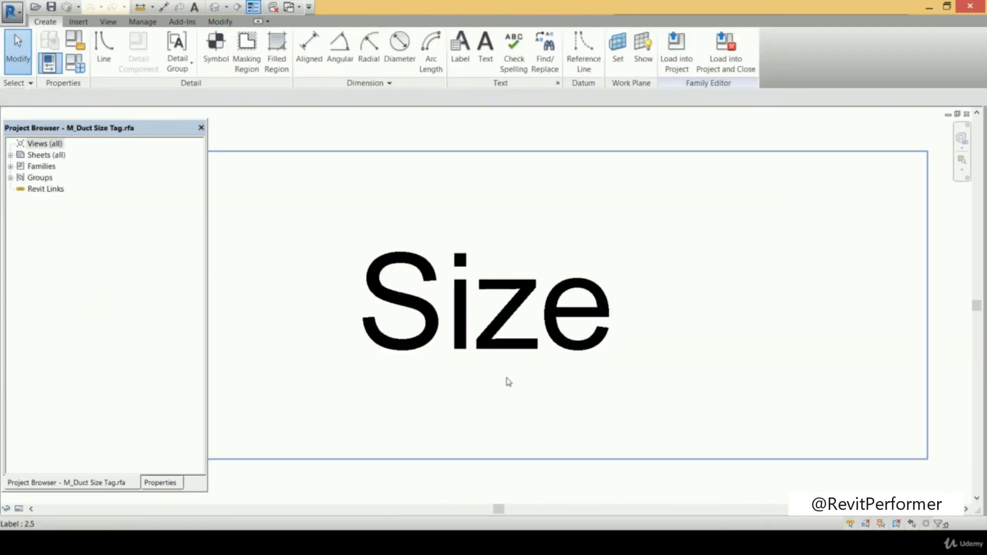
Set the Size label's text size to 1 mm and load the tag family into the project, overwriting the existing version
{"action": "left_click", "coordinate": [419, 313]}
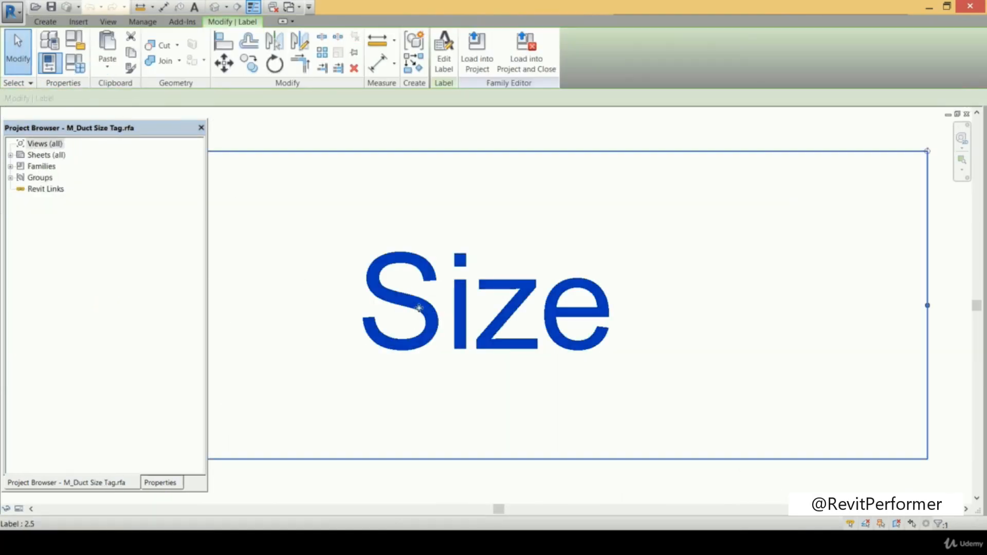
{"action": "left_click", "coordinate": [161, 483]}
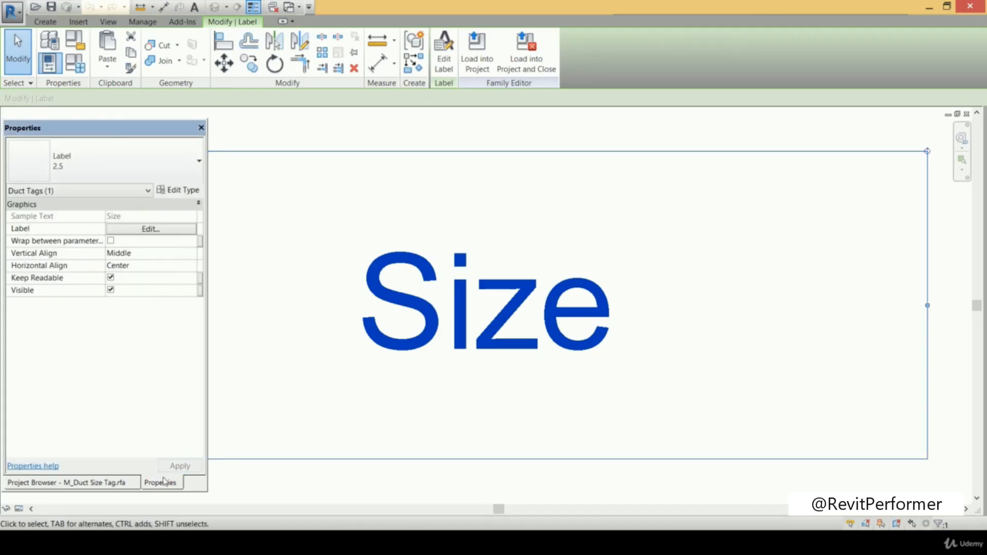
{"action": "left_click", "coordinate": [178, 190]}
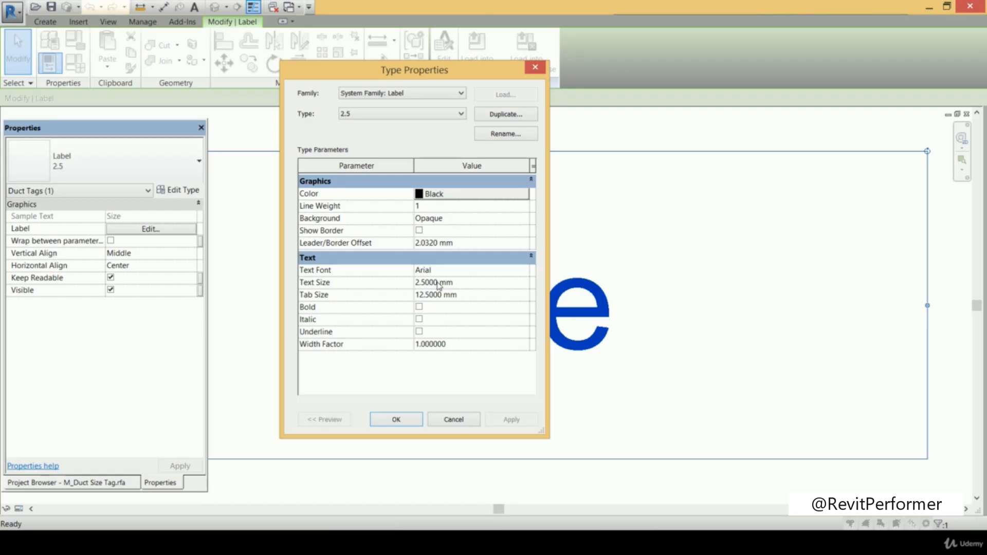
{"action": "left_click_drag", "start_coordinate": [437, 283], "coordinate": [389, 282]}
{"action": "type", "text": "1"}
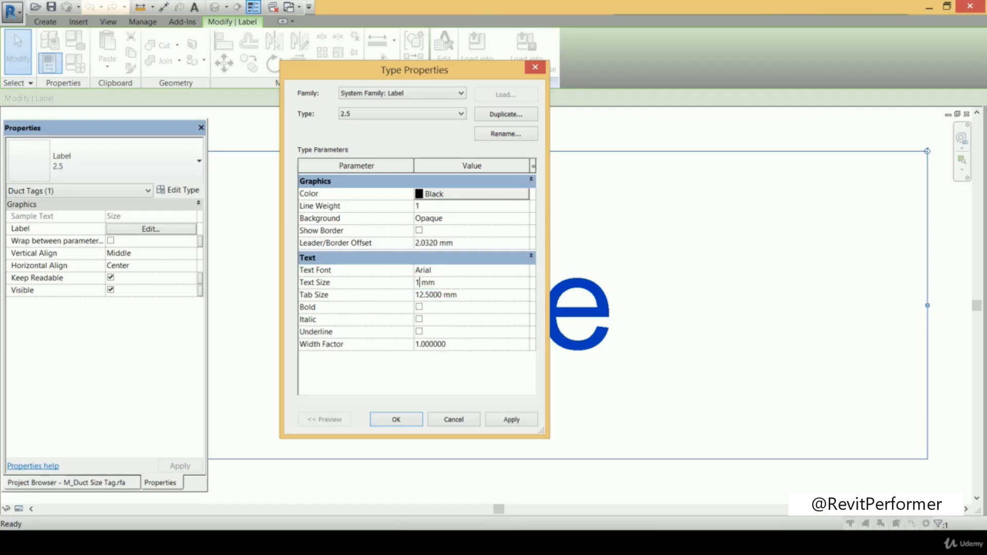
{"action": "left_click", "coordinate": [511, 420]}
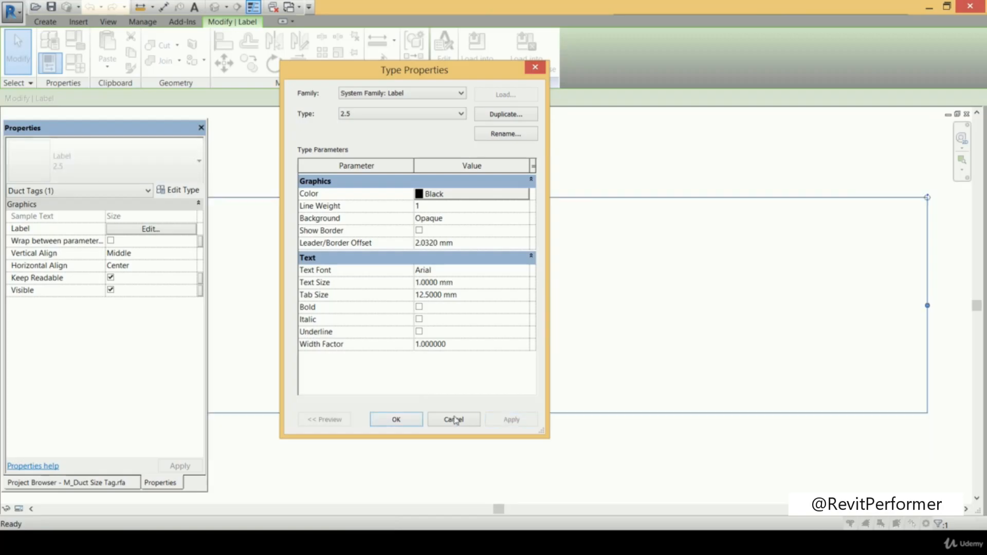
{"action": "left_click", "coordinate": [396, 419]}
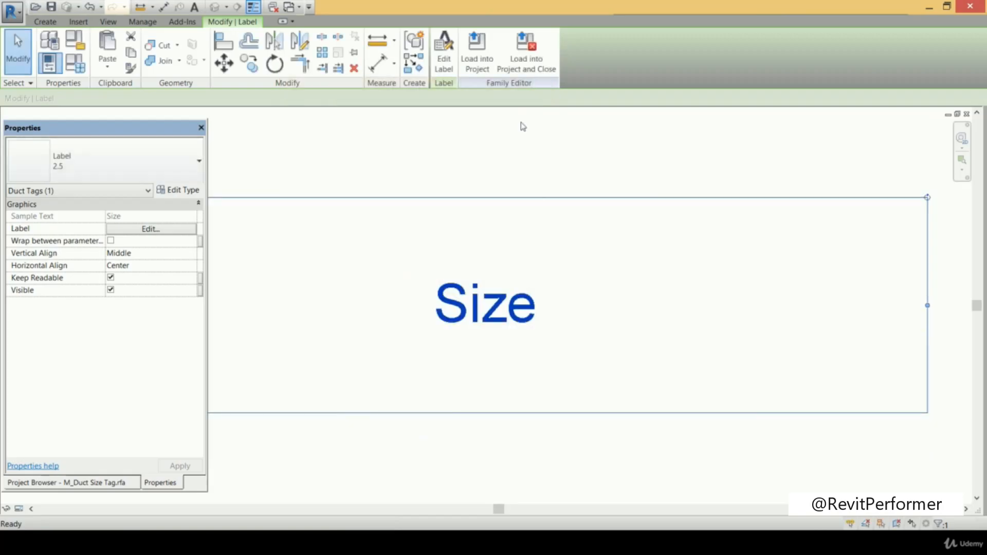
{"action": "left_click", "coordinate": [471, 61]}
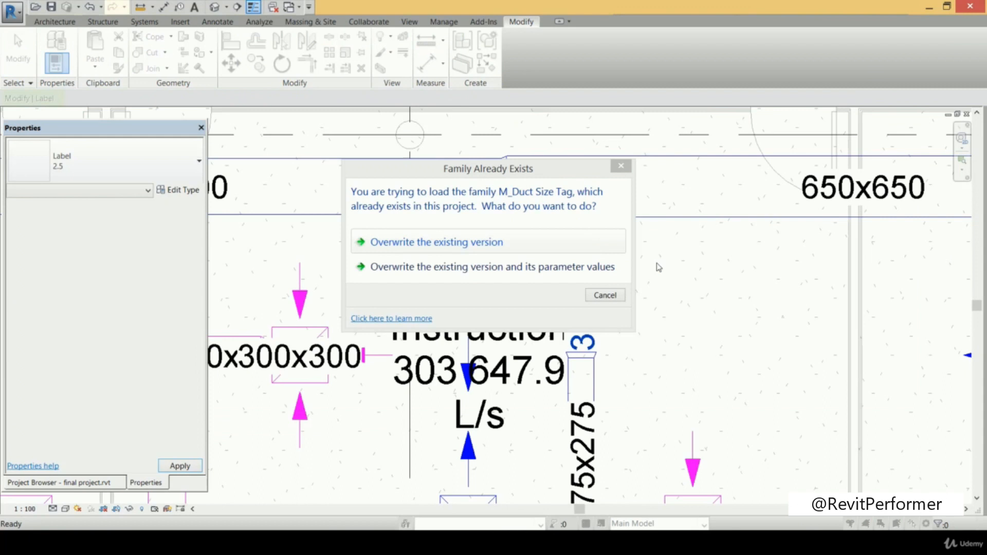
{"action": "left_click", "coordinate": [588, 249]}
Check the legibility of the resized tags on the diffuser branches in instruction rooms 303 and 302
{"action": "scroll", "coordinate": [677, 278], "scroll_direction": "down", "scroll_amount": 3}
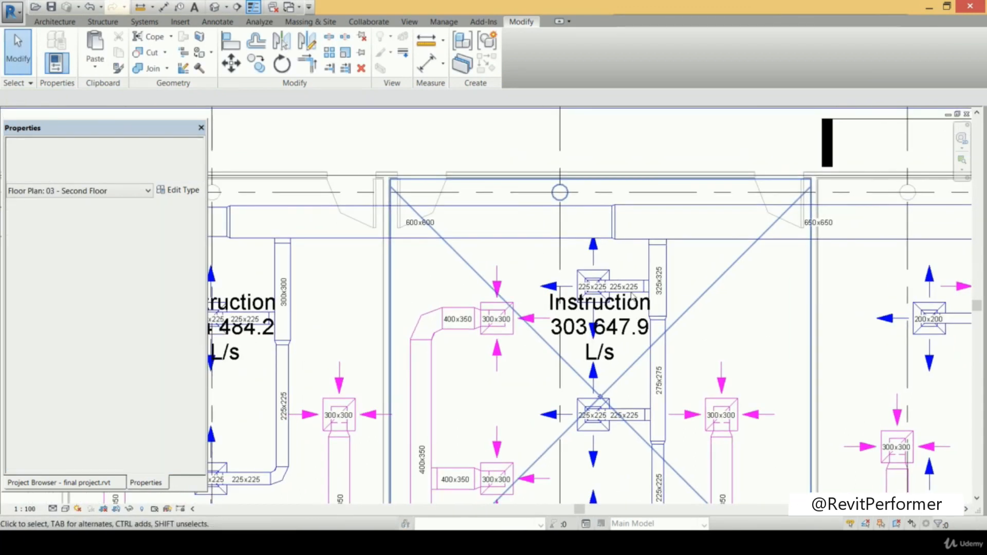
{"action": "scroll", "coordinate": [511, 341], "scroll_direction": "up", "scroll_amount": 2}
{"action": "scroll", "coordinate": [509, 329], "scroll_direction": "down", "scroll_amount": 1}
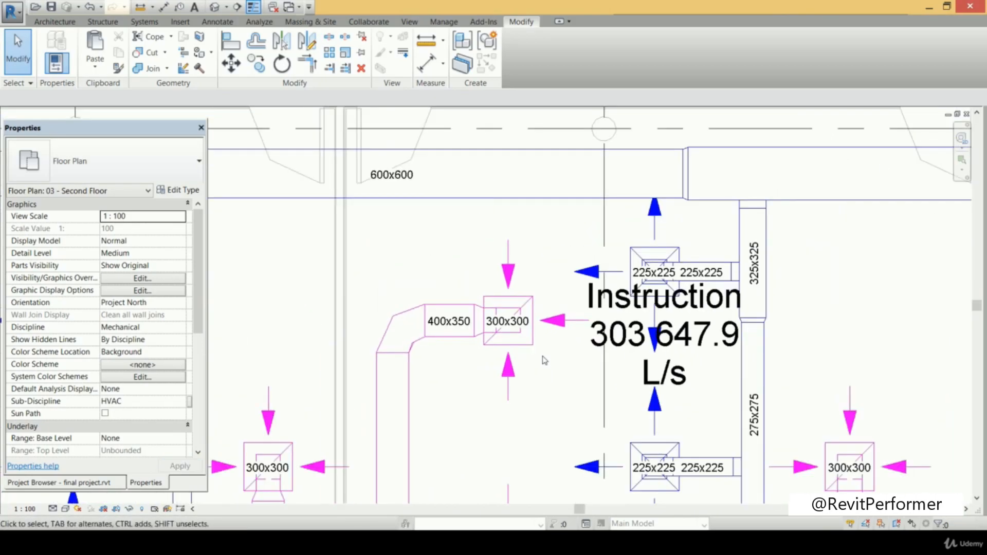
{"action": "scroll", "coordinate": [502, 316], "scroll_direction": "up", "scroll_amount": 2}
{"action": "scroll", "coordinate": [502, 316], "scroll_direction": "down", "scroll_amount": 3}
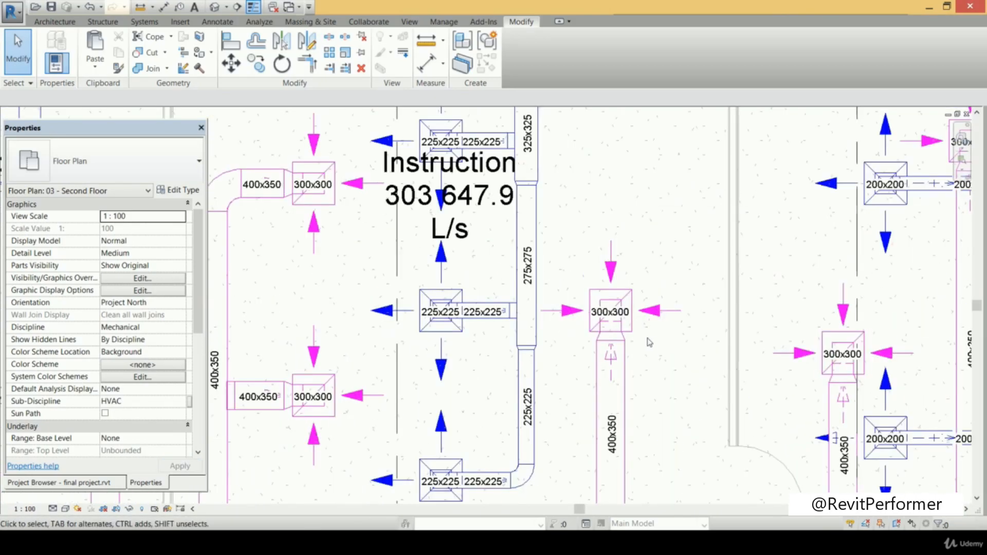
{"action": "scroll", "coordinate": [649, 334], "scroll_direction": "up", "scroll_amount": 2}
{"action": "scroll", "coordinate": [644, 327], "scroll_direction": "down", "scroll_amount": 1}
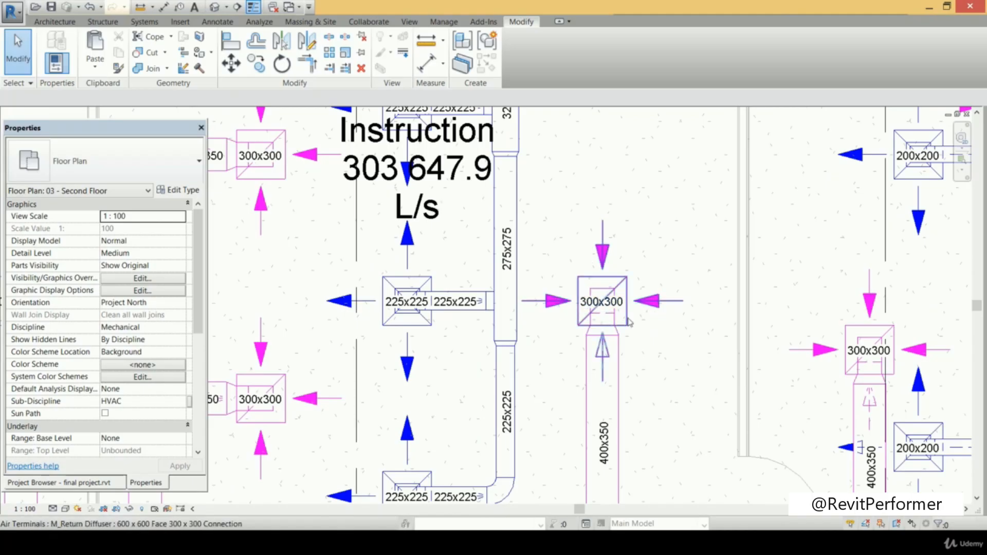
{"action": "scroll", "coordinate": [633, 335], "scroll_direction": "down", "scroll_amount": 2}
{"action": "scroll", "coordinate": [635, 337], "scroll_direction": "down", "scroll_amount": 2}
{"action": "scroll", "coordinate": [585, 325], "scroll_direction": "up", "scroll_amount": 4}
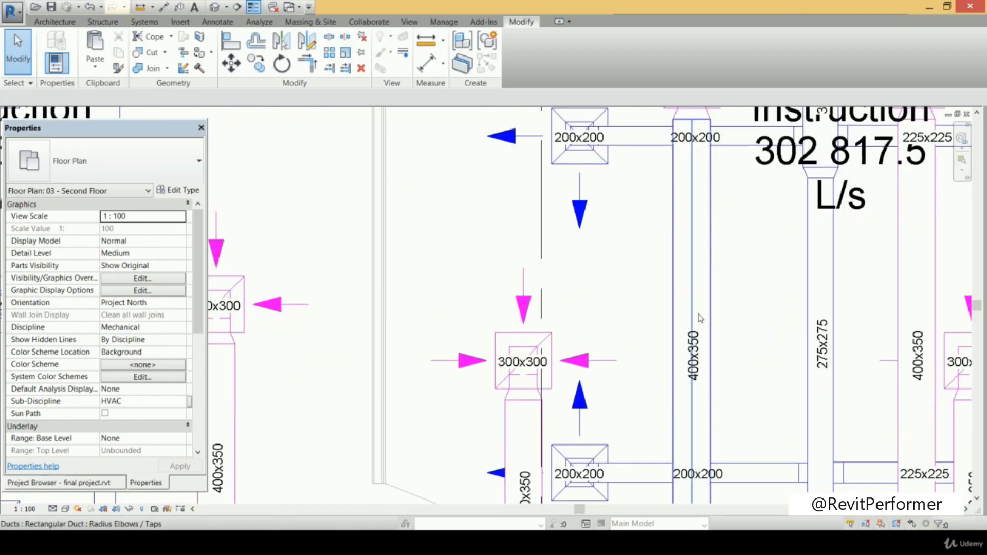
{"action": "scroll", "coordinate": [587, 328], "scroll_direction": "down", "scroll_amount": 3}
Review the size tags across the instruction wing, including the main supply duct and the ducts around the air handling equipment
{"action": "scroll", "coordinate": [588, 331], "scroll_direction": "down", "scroll_amount": 5}
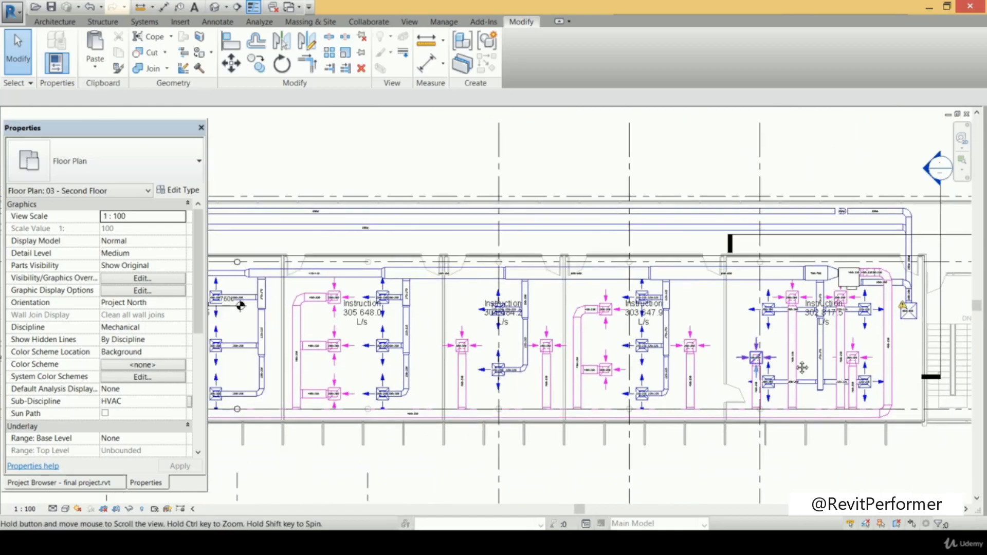
{"action": "scroll", "coordinate": [825, 301], "scroll_direction": "up", "scroll_amount": 3}
{"action": "scroll", "coordinate": [685, 323], "scroll_direction": "down", "scroll_amount": 2}
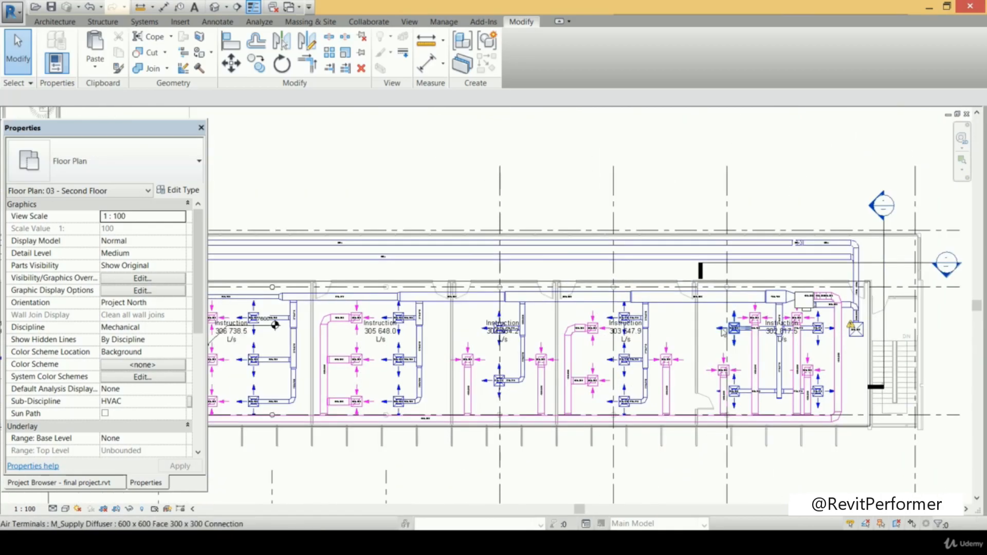
{"action": "middle_click_drag", "start_coordinate": [720, 328], "coordinate": [514, 324]}
{"action": "scroll", "coordinate": [580, 297], "scroll_direction": "up", "scroll_amount": 3}
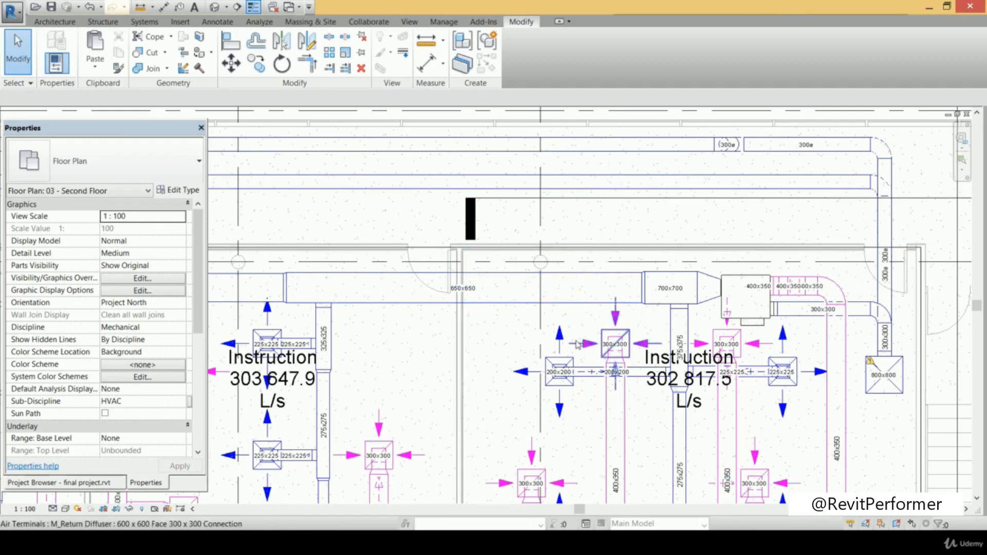
{"action": "scroll", "coordinate": [603, 266], "scroll_direction": "down", "scroll_amount": 2}
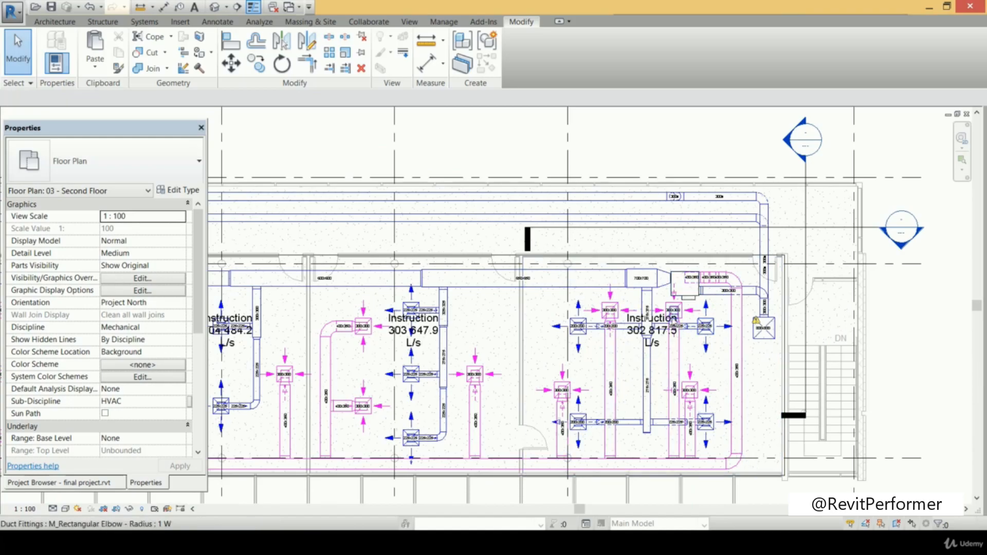
{"action": "scroll", "coordinate": [667, 252], "scroll_direction": "down", "scroll_amount": 1}
{"action": "scroll", "coordinate": [632, 264], "scroll_direction": "up", "scroll_amount": 2}
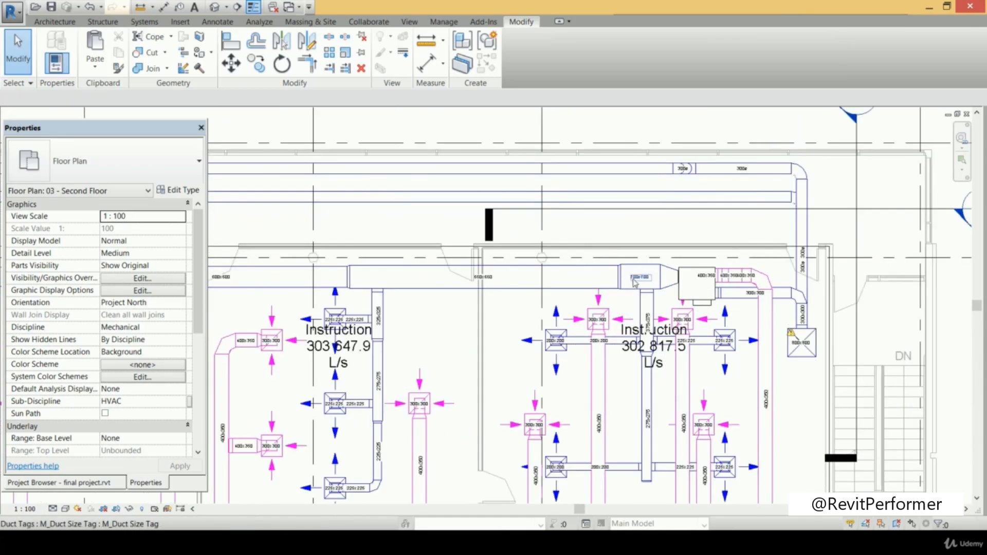
{"action": "scroll", "coordinate": [513, 177], "scroll_direction": "down", "scroll_amount": 2}
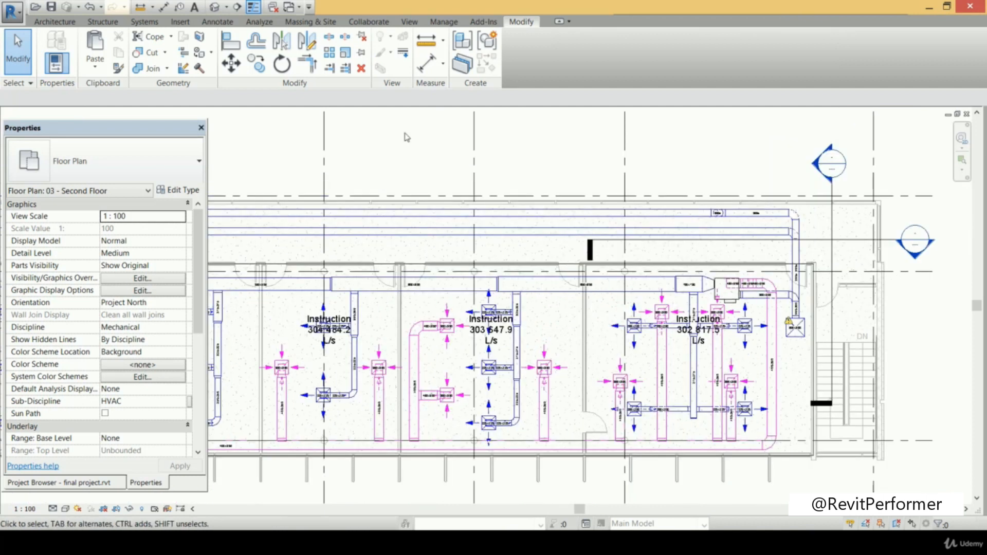
Add an aligned dimension in room 303 from the main supply duct's lower edge to the exterior wall below the return duct
{"action": "left_click", "coordinate": [163, 7]}
{"action": "scroll", "coordinate": [548, 267], "scroll_direction": "up", "scroll_amount": 2}
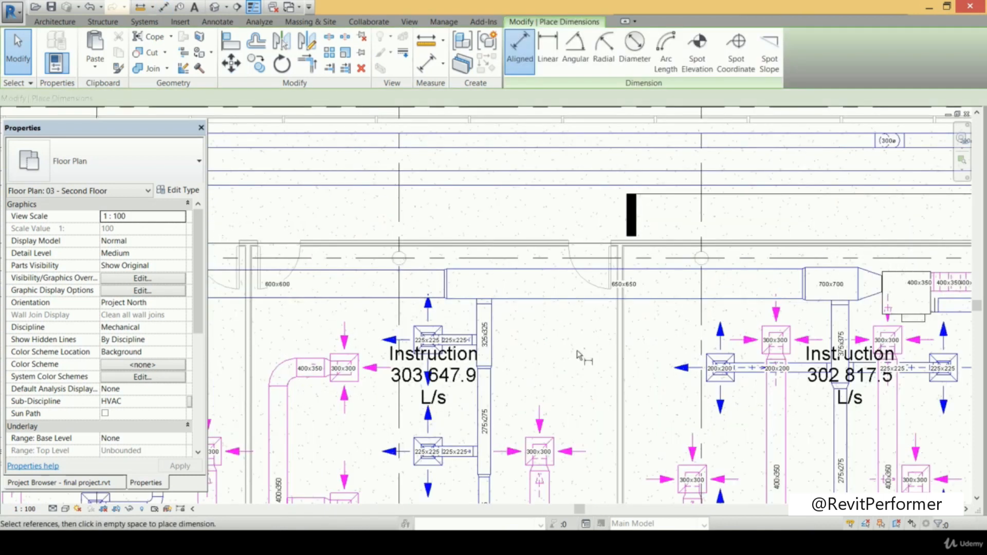
{"action": "left_click", "coordinate": [570, 299]}
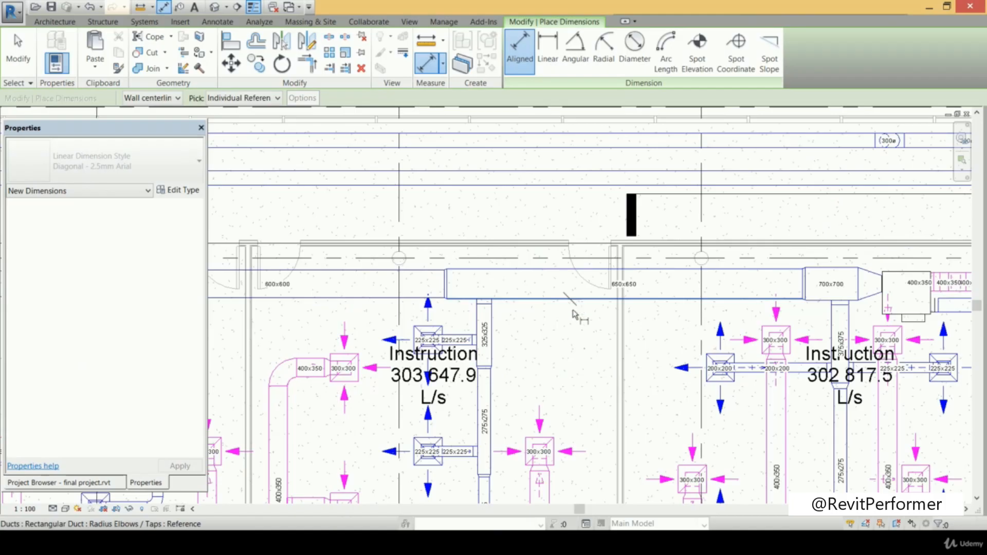
{"action": "scroll", "coordinate": [576, 324], "scroll_direction": "down", "scroll_amount": 2}
{"action": "middle_click_drag", "start_coordinate": [588, 363], "coordinate": [575, 282]}
{"action": "scroll", "coordinate": [564, 411], "scroll_direction": "up", "scroll_amount": 1}
{"action": "scroll", "coordinate": [565, 417], "scroll_direction": "up", "scroll_amount": 5}
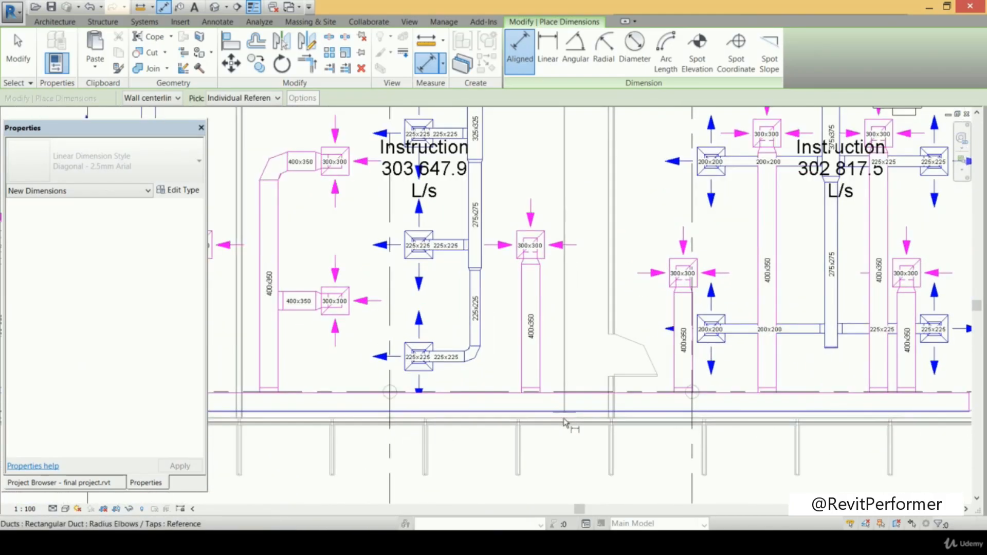
{"action": "left_click", "coordinate": [567, 418]}
{"action": "scroll", "coordinate": [573, 380], "scroll_direction": "down", "scroll_amount": 2}
{"action": "left_click", "coordinate": [578, 347]}
{"action": "middle_click_drag", "start_coordinate": [589, 324], "coordinate": [600, 421]}
{"action": "scroll", "coordinate": [590, 367], "scroll_direction": "down", "scroll_amount": 3}
{"action": "middle_click_drag", "start_coordinate": [592, 339], "coordinate": [597, 379]}
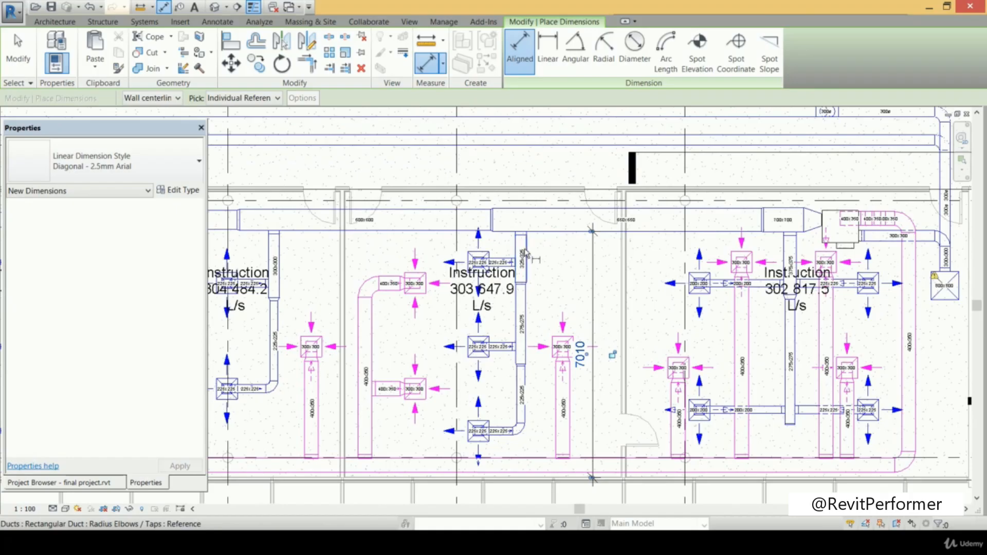
Dimension the horizontal distances from room 303's vertical supply branch duct to the partition walls on both sides
{"action": "left_click", "coordinate": [524, 251]}
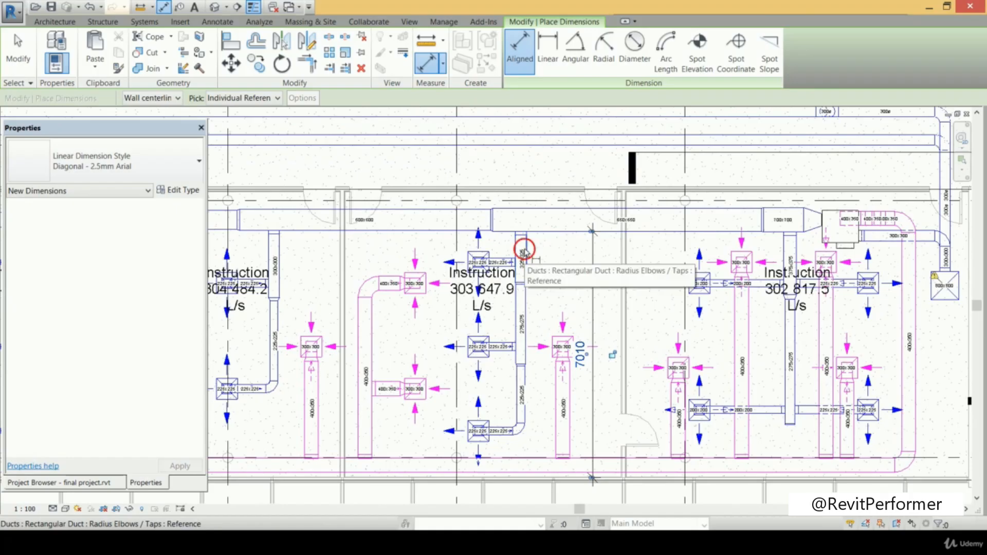
{"action": "left_click", "coordinate": [624, 252]}
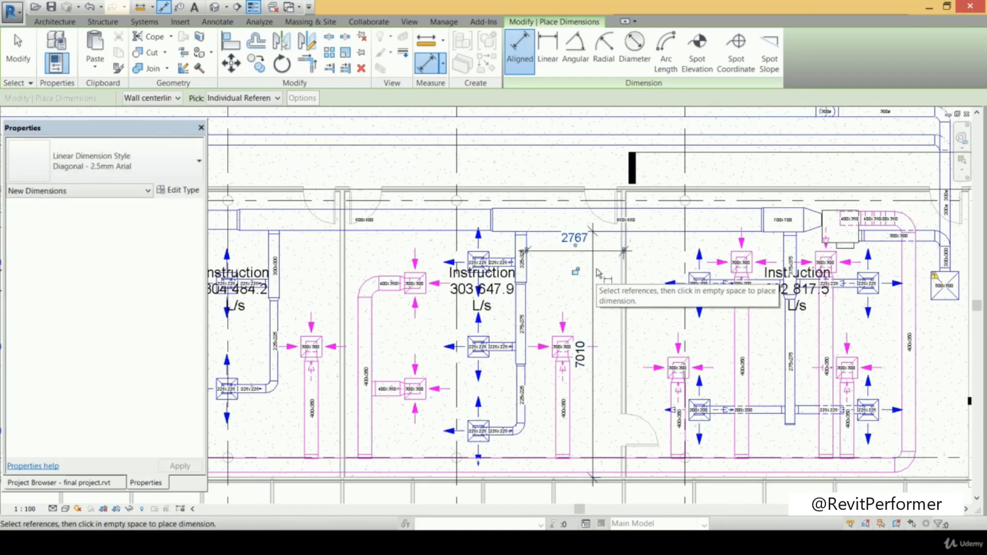
{"action": "left_click", "coordinate": [598, 272]}
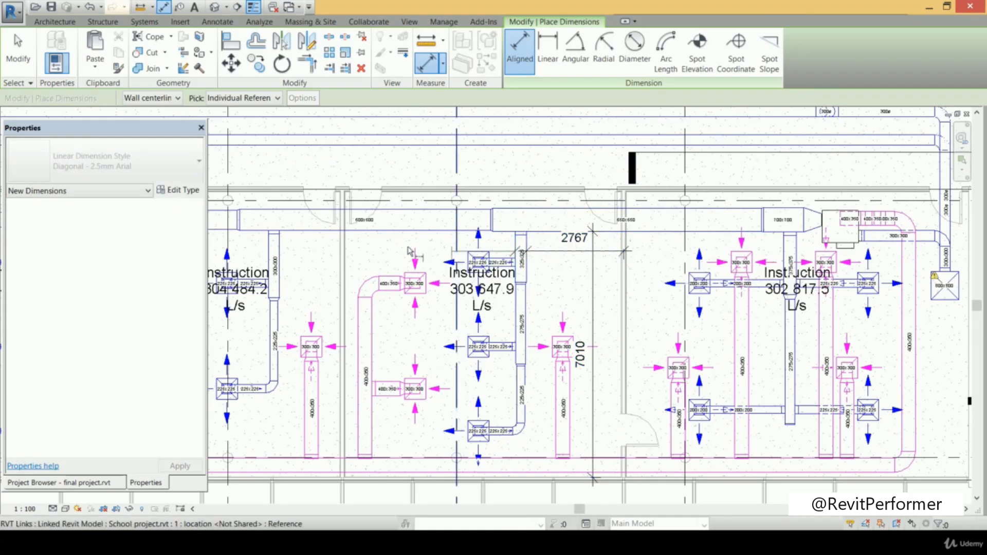
{"action": "left_click", "coordinate": [344, 247]}
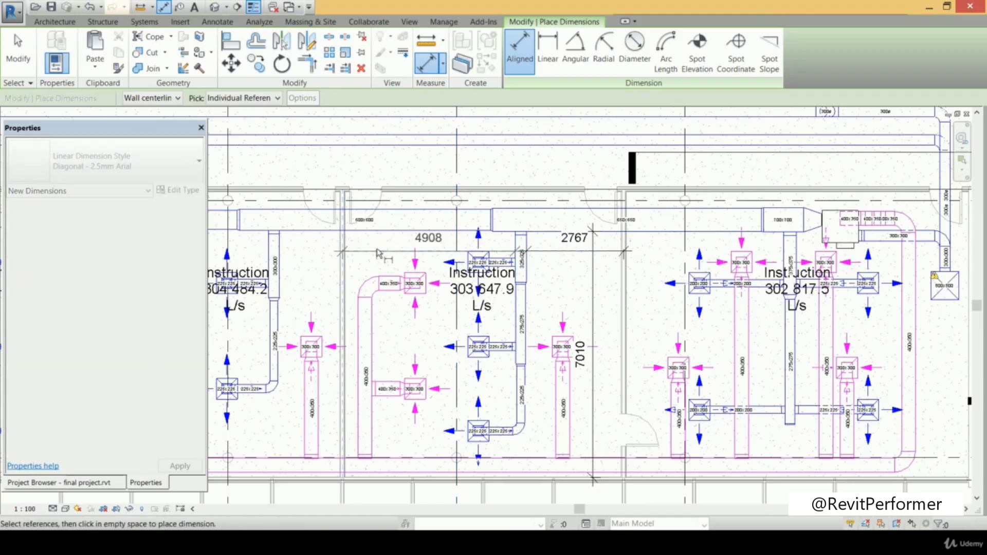
Dimension the distance from room 303's middle supply diffuser to the partition wall shared with room 304, and end dimensioning
{"action": "scroll", "coordinate": [391, 288], "scroll_direction": "down", "scroll_amount": 2}
{"action": "scroll", "coordinate": [453, 325], "scroll_direction": "up", "scroll_amount": 3}
{"action": "scroll", "coordinate": [487, 330], "scroll_direction": "up", "scroll_amount": 3}
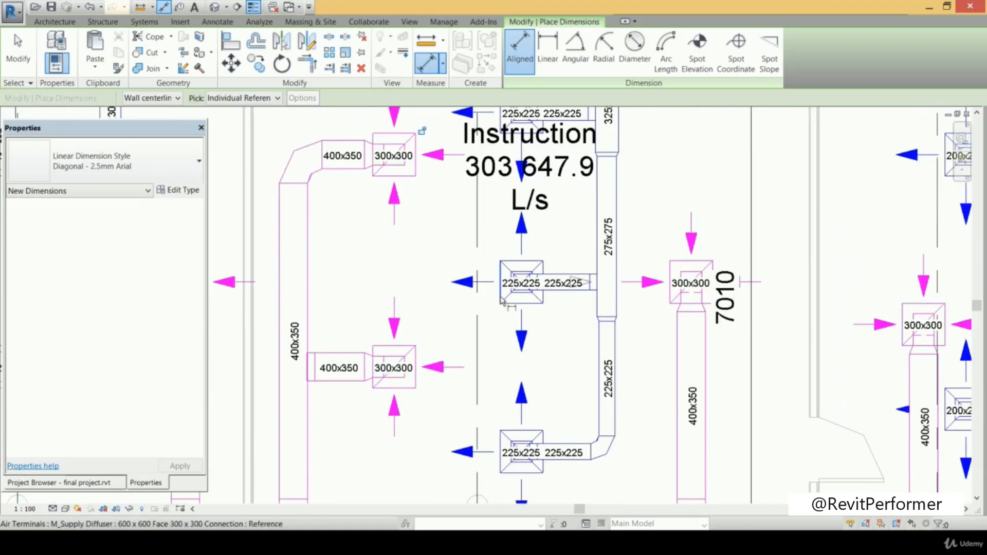
{"action": "middle_click_drag", "start_coordinate": [446, 313], "coordinate": [519, 319]}
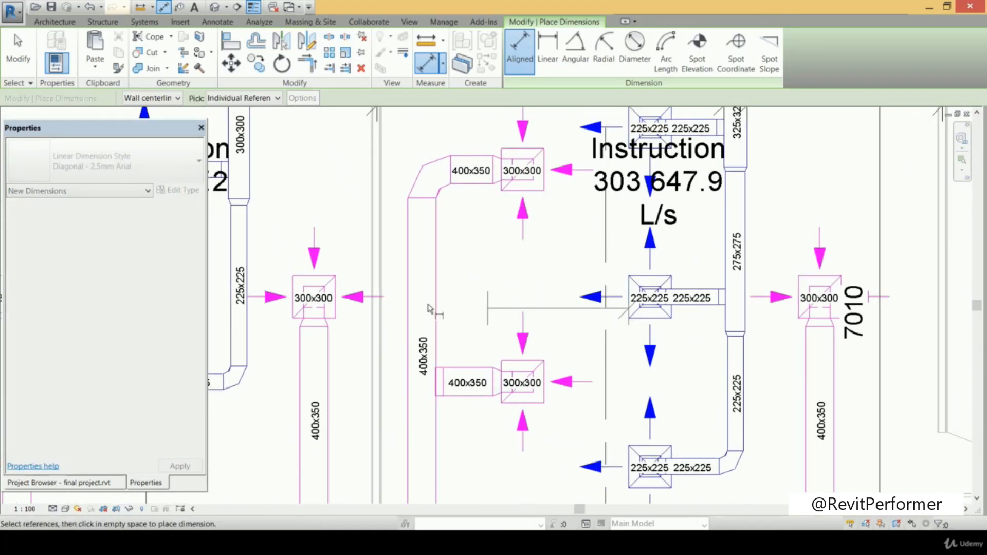
{"action": "left_click", "coordinate": [377, 304]}
{"action": "scroll", "coordinate": [490, 312], "scroll_direction": "down", "scroll_amount": 3}
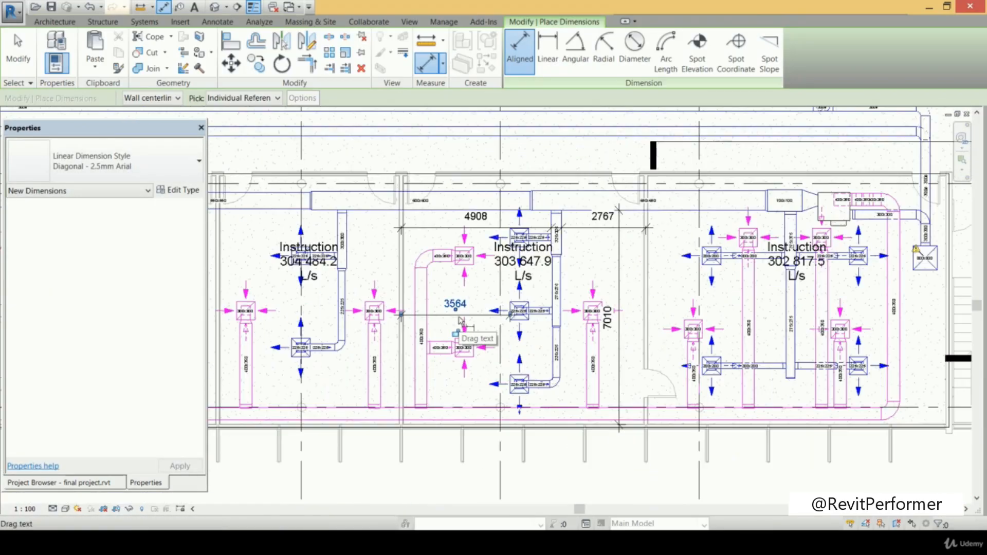
{"action": "scroll", "coordinate": [521, 280], "scroll_direction": "up", "scroll_amount": 3}
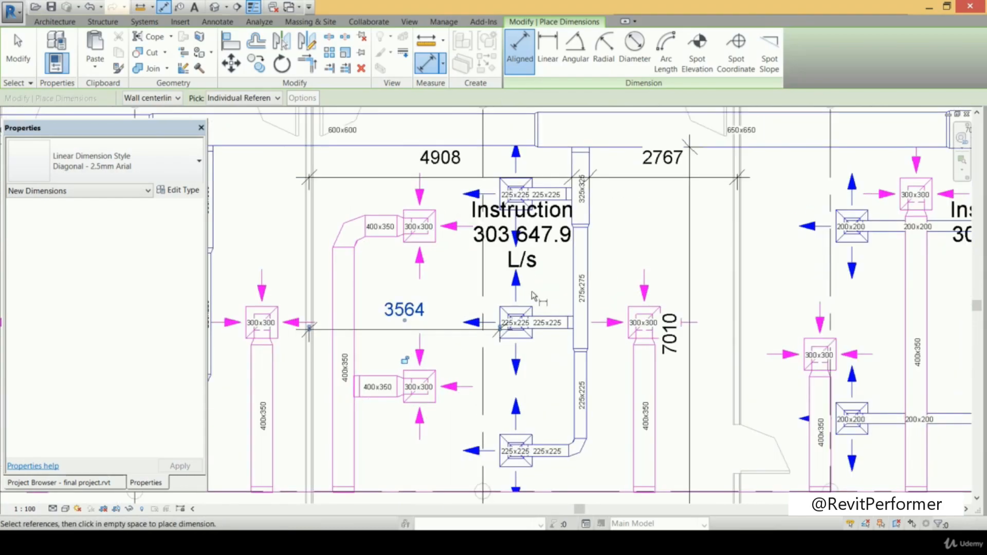
{"action": "left_click", "coordinate": [615, 288]}
{"action": "key", "text": "Escape"}
{"action": "key", "text": "Escape"}
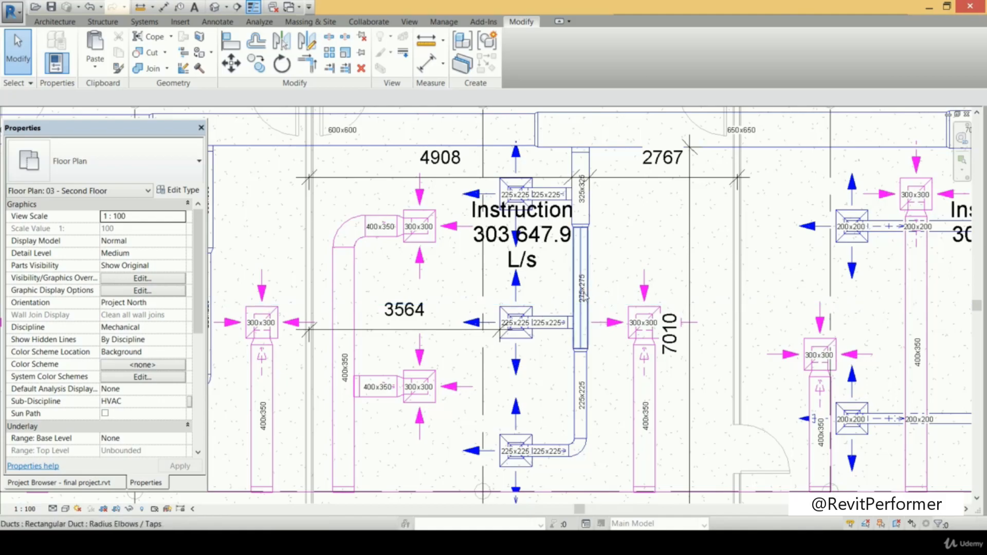
Open the M_Duct Size Tag family from the 275x275 branch duct's tag and open its Size label's parameters for editing
{"action": "left_click", "coordinate": [583, 298]}
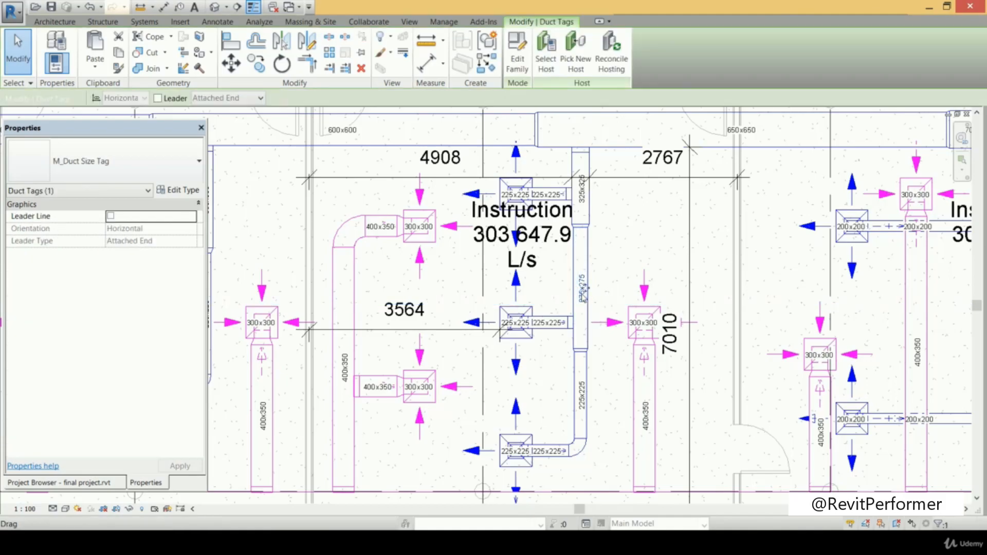
{"action": "left_click", "coordinate": [524, 60]}
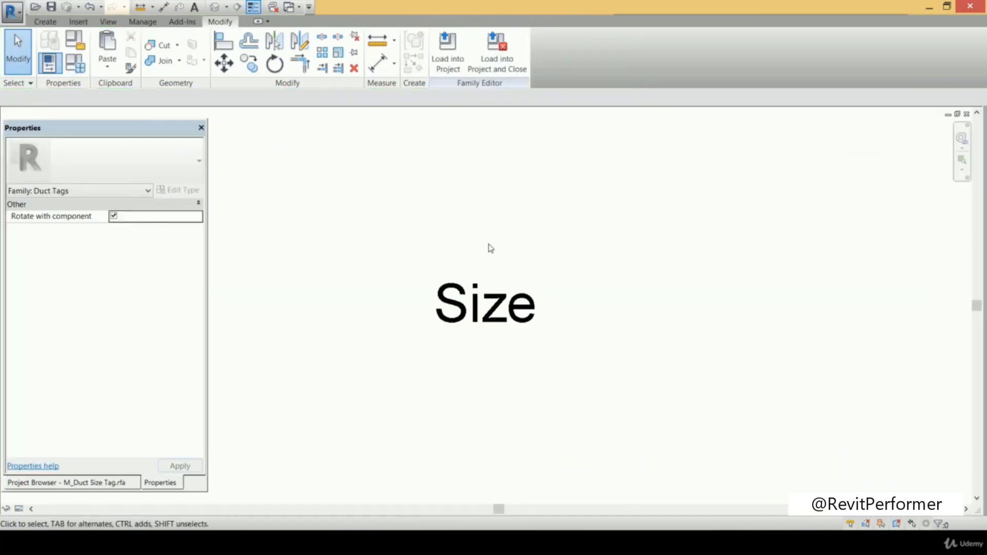
{"action": "left_click", "coordinate": [512, 309]}
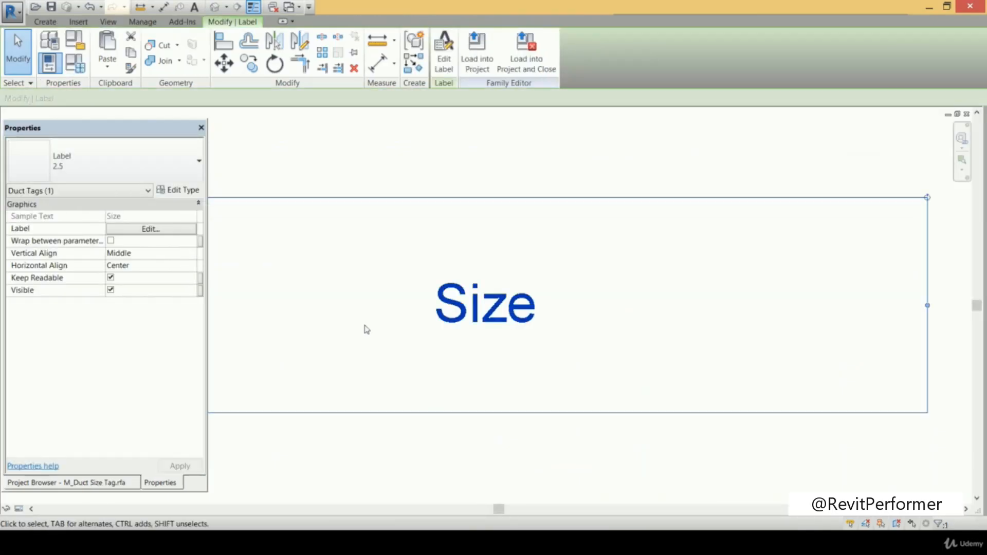
{"action": "left_click", "coordinate": [159, 228]}
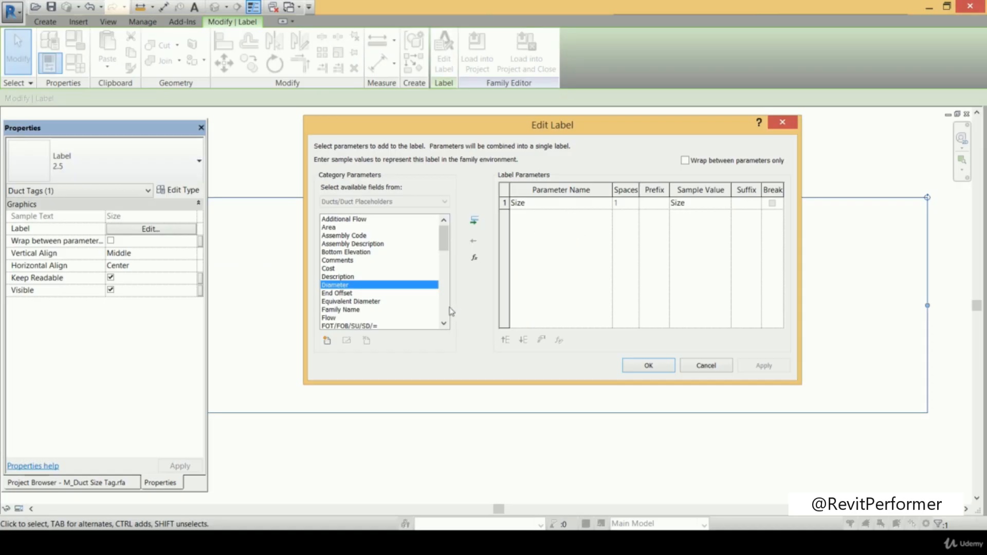
Add the Top Elevation and System Type parameters to the Size label and load the tag family back into the project
{"action": "left_click", "coordinate": [362, 302]}
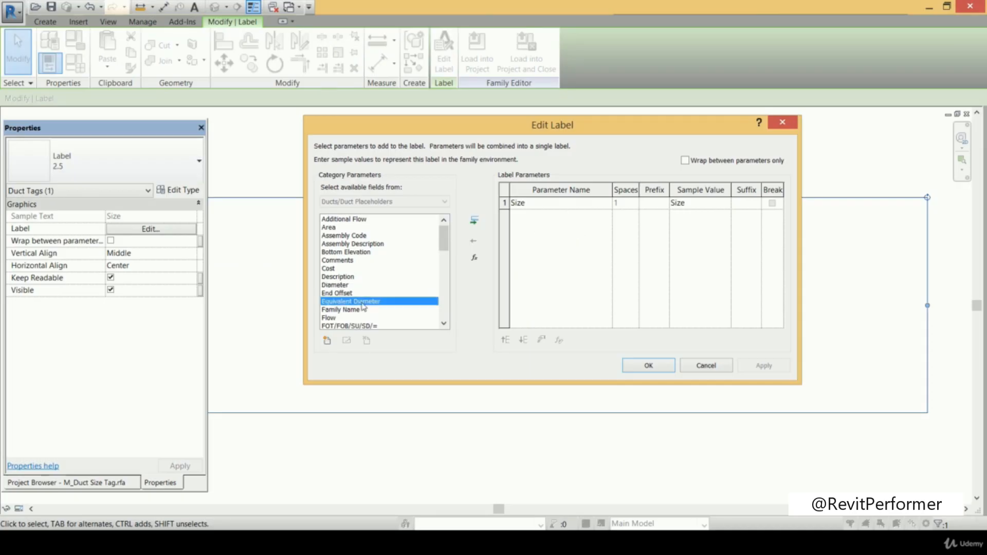
{"action": "key", "text": "t"}
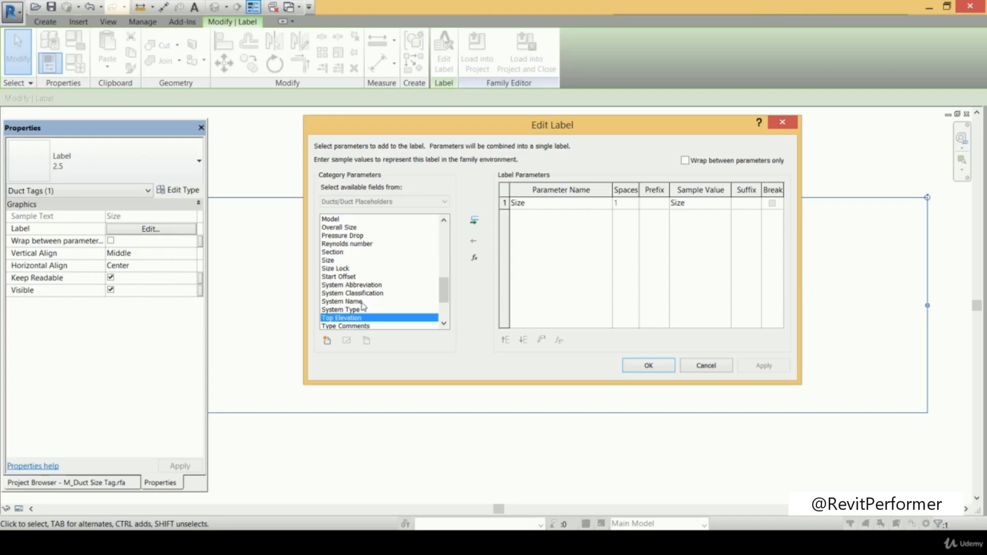
{"action": "double_click", "coordinate": [402, 319]}
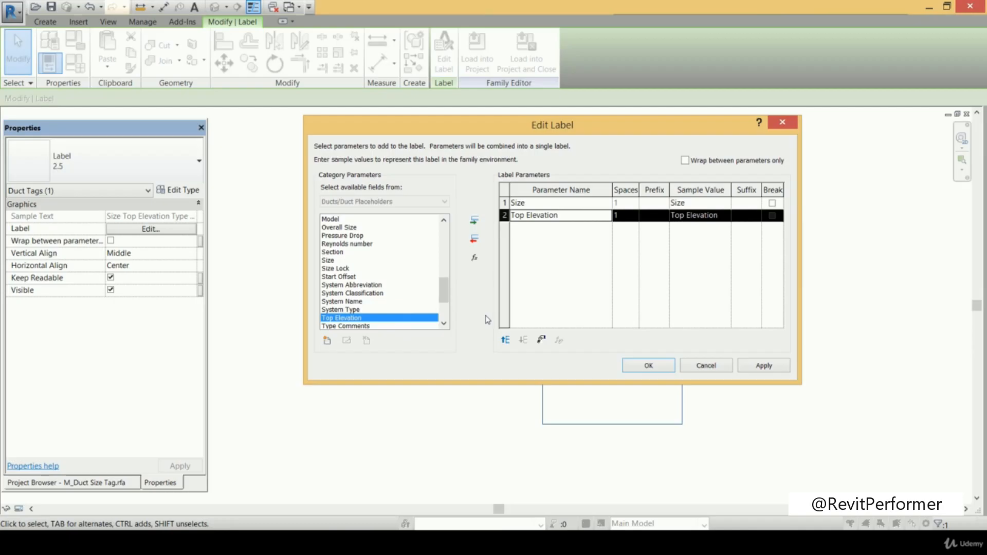
{"action": "left_click", "coordinate": [350, 310]}
{"action": "double_click", "coordinate": [350, 310]}
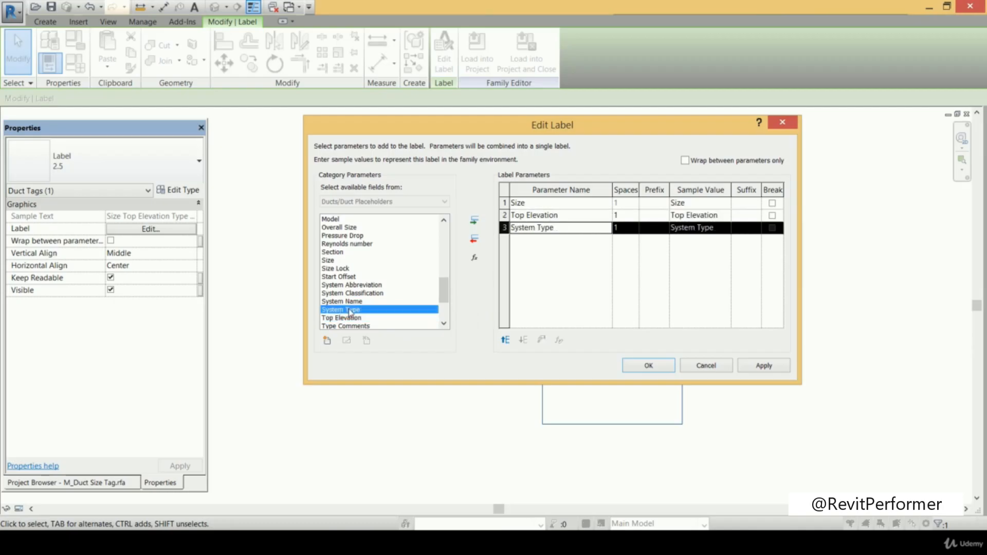
{"action": "left_click", "coordinate": [768, 366]}
{"action": "left_click", "coordinate": [666, 366]}
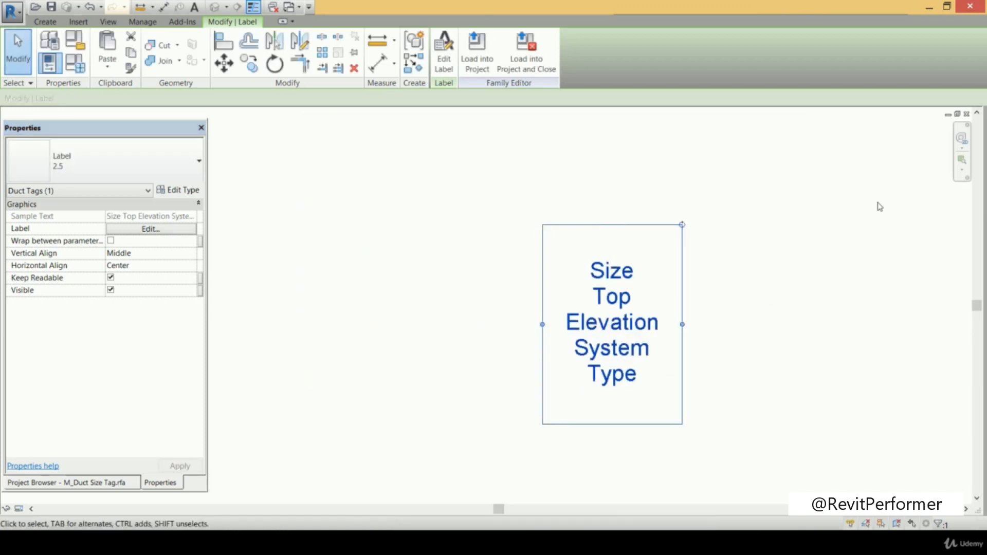
{"action": "left_click", "coordinate": [477, 52]}
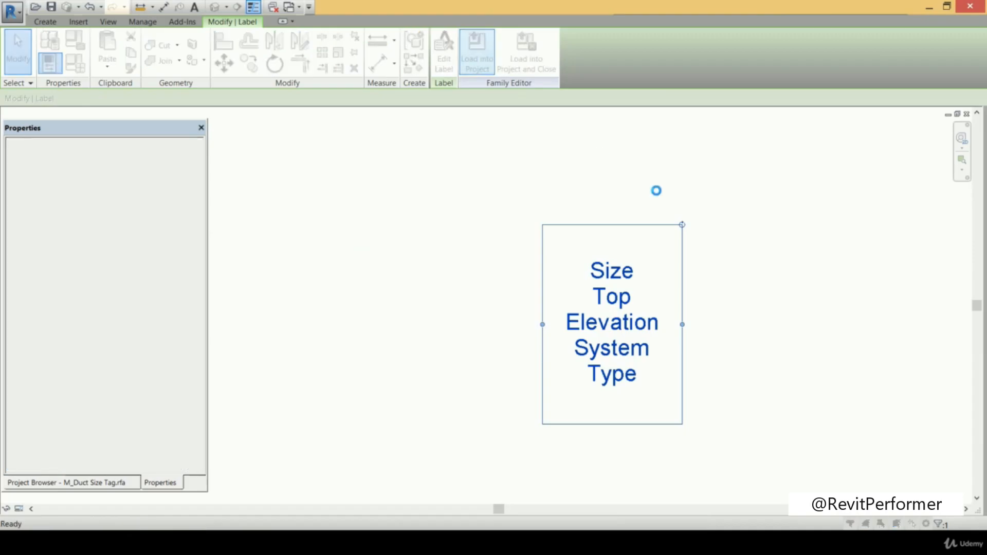
{"action": "left_click", "coordinate": [535, 239]}
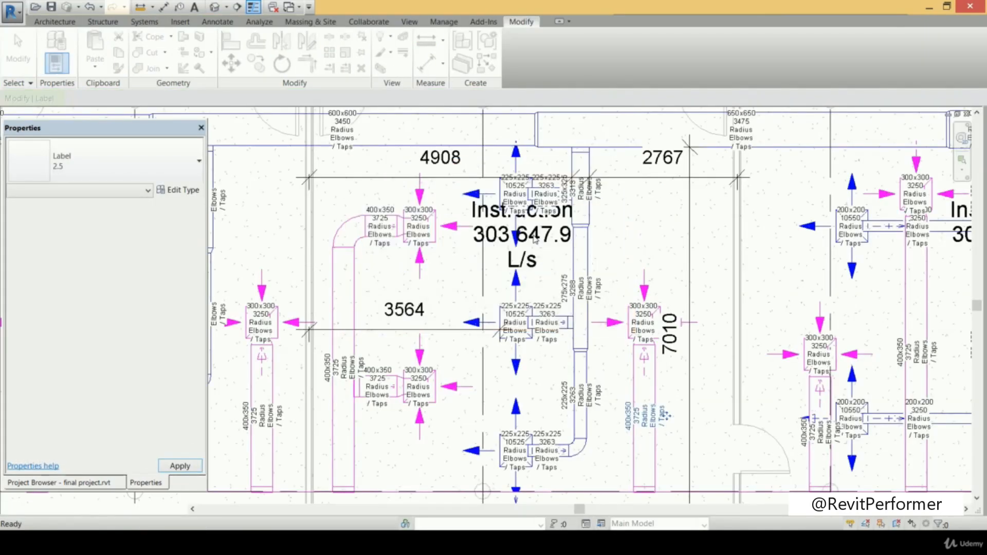
Examine the expanded duct tags on the supply and return branches in room 303 and across the instruction wing
{"action": "scroll", "coordinate": [646, 310], "scroll_direction": "up", "scroll_amount": 5}
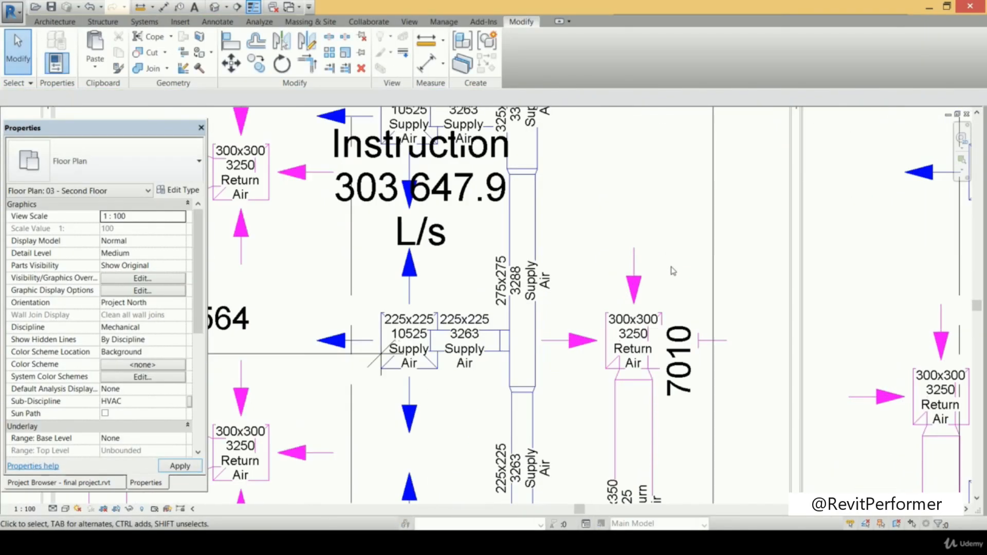
{"action": "scroll", "coordinate": [627, 268], "scroll_direction": "up", "scroll_amount": 2}
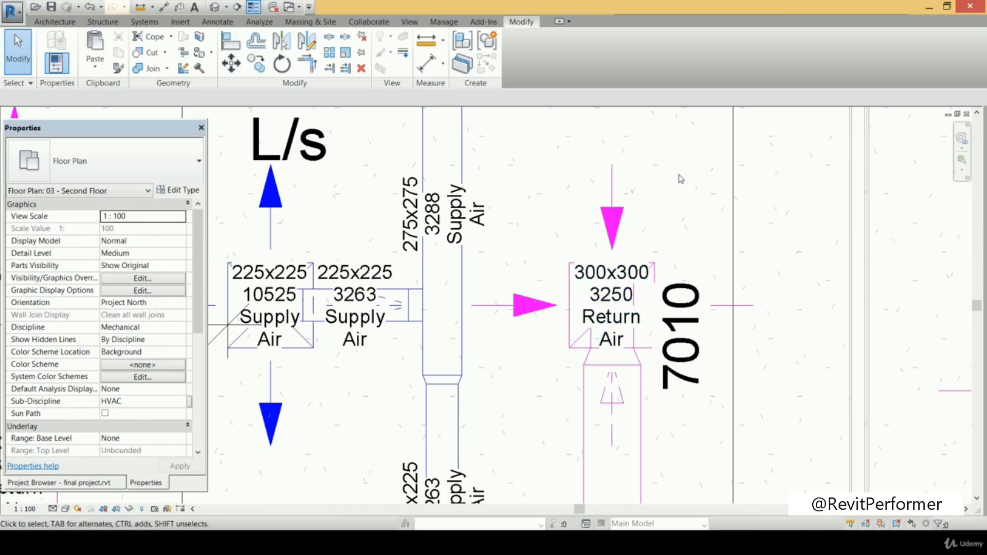
{"action": "scroll", "coordinate": [673, 191], "scroll_direction": "down", "scroll_amount": 5}
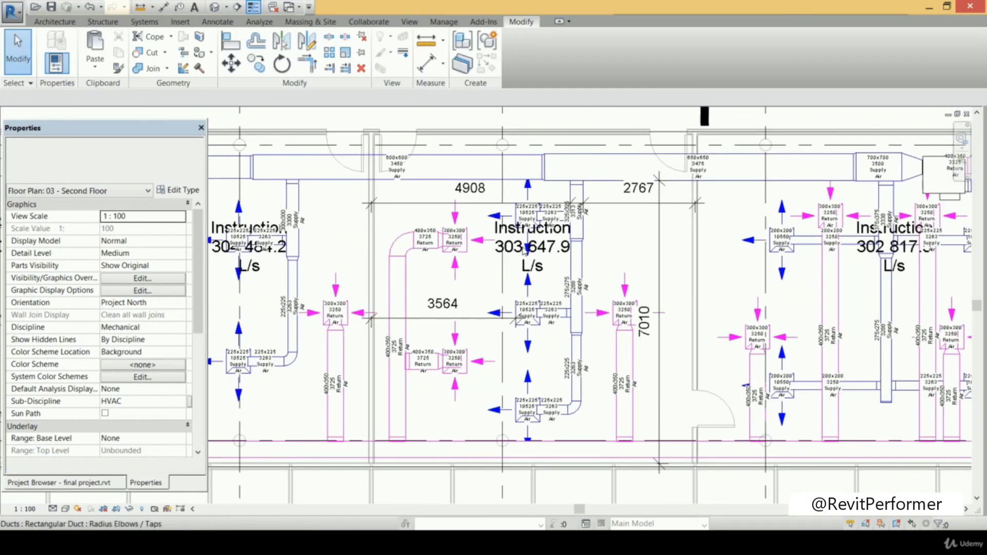
{"action": "middle_click_drag", "start_coordinate": [524, 251], "coordinate": [522, 258]}
{"action": "scroll", "coordinate": [444, 360], "scroll_direction": "up", "scroll_amount": 5}
{"action": "scroll", "coordinate": [442, 363], "scroll_direction": "down", "scroll_amount": 7}
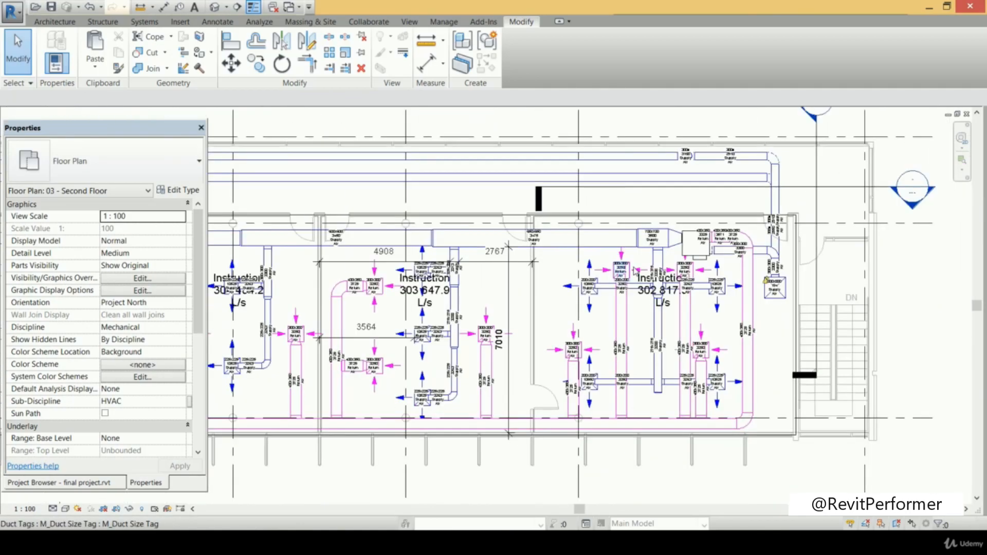
{"action": "scroll", "coordinate": [559, 298], "scroll_direction": "up", "scroll_amount": 1}
{"action": "scroll", "coordinate": [559, 297], "scroll_direction": "down", "scroll_amount": 1}
{"action": "middle_click_drag", "start_coordinate": [568, 302], "coordinate": [577, 295]}
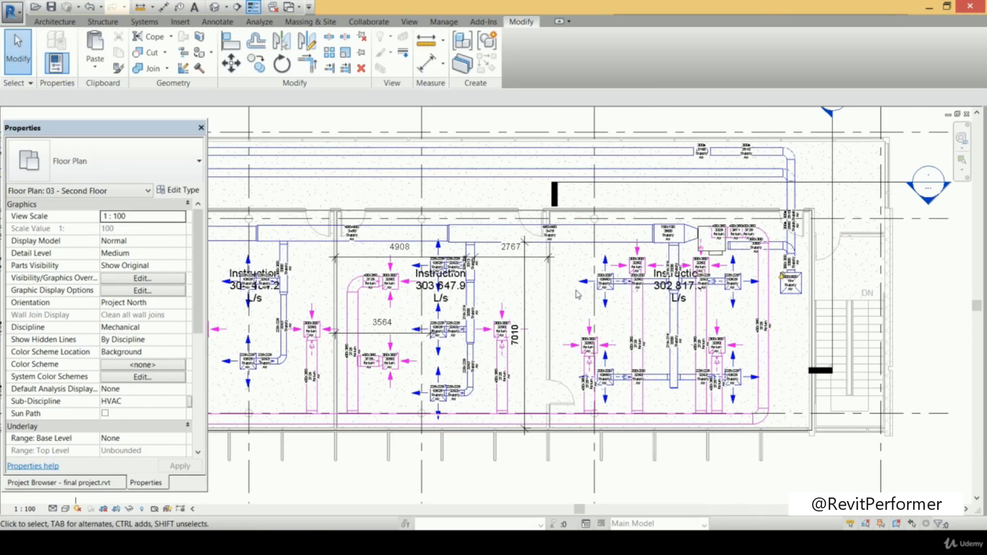
{"action": "scroll", "coordinate": [606, 207], "scroll_direction": "down", "scroll_amount": 6}
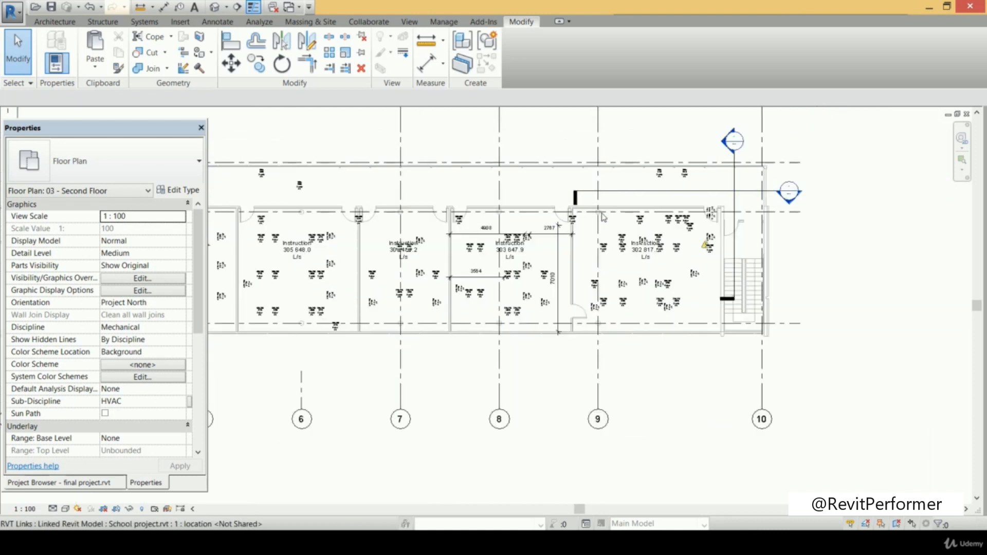
{"action": "middle_click_drag", "start_coordinate": [443, 178], "coordinate": [432, 324]}
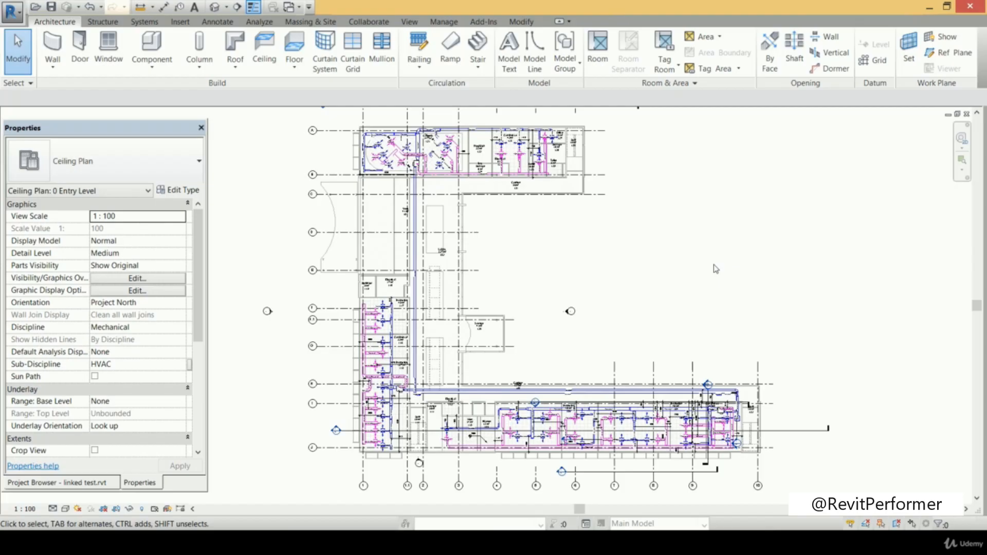
Review the ducts, tags and dimensions across the 0 Entry Level ceiling plan of linked test.rvt
{"action": "scroll", "coordinate": [469, 317], "scroll_direction": "up", "scroll_amount": 5}
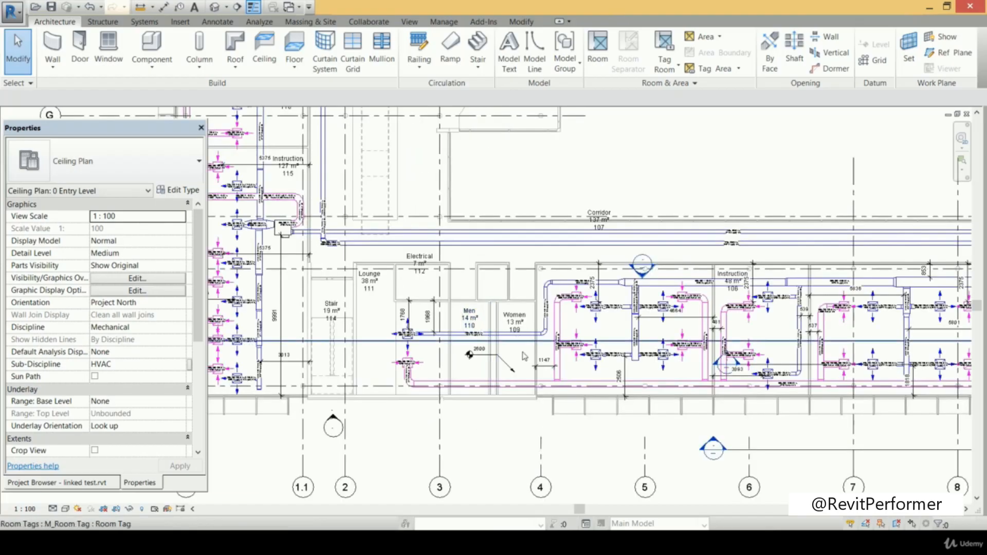
{"action": "scroll", "coordinate": [509, 335], "scroll_direction": "up", "scroll_amount": 2}
{"action": "middle_click_drag", "start_coordinate": [472, 319], "coordinate": [523, 309]}
{"action": "scroll", "coordinate": [492, 309], "scroll_direction": "down", "scroll_amount": 2}
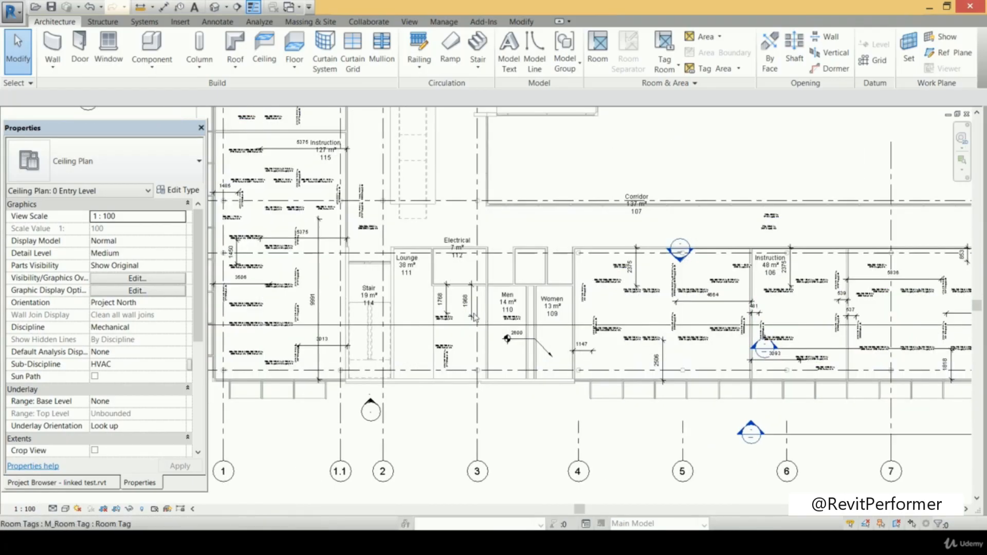
{"action": "scroll", "coordinate": [463, 340], "scroll_direction": "down", "scroll_amount": 2}
{"action": "scroll", "coordinate": [498, 323], "scroll_direction": "down", "scroll_amount": 2}
{"action": "middle_click_drag", "start_coordinate": [504, 320], "coordinate": [499, 362]}
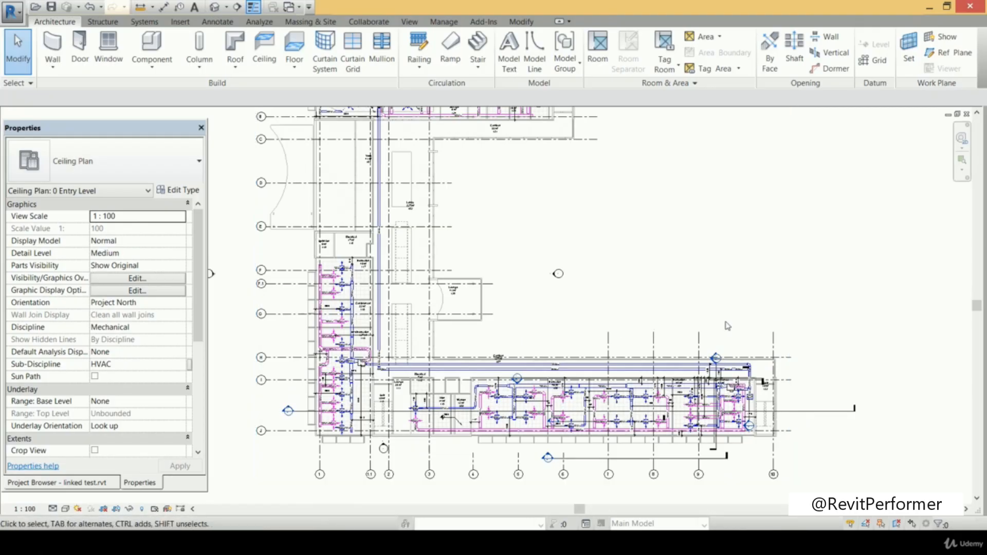
{"action": "scroll", "coordinate": [727, 326], "scroll_direction": "down", "scroll_amount": 1}
{"action": "middle_click_drag", "start_coordinate": [728, 329], "coordinate": [734, 355]}
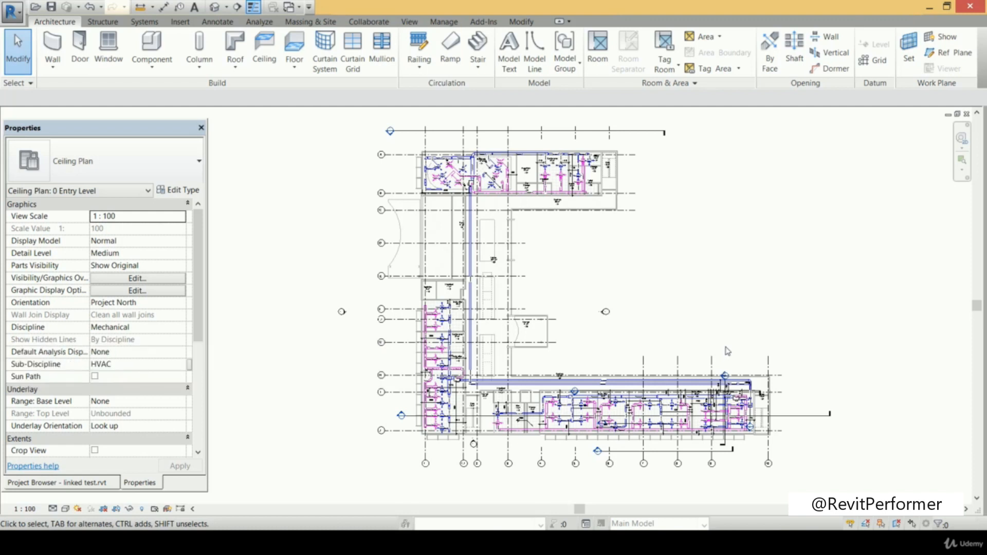
Set the entry-level ceiling plan's view scale to 1:200 and check the tag and dimension text around the instruction rooms and washrooms
{"action": "left_click", "coordinate": [27, 509]}
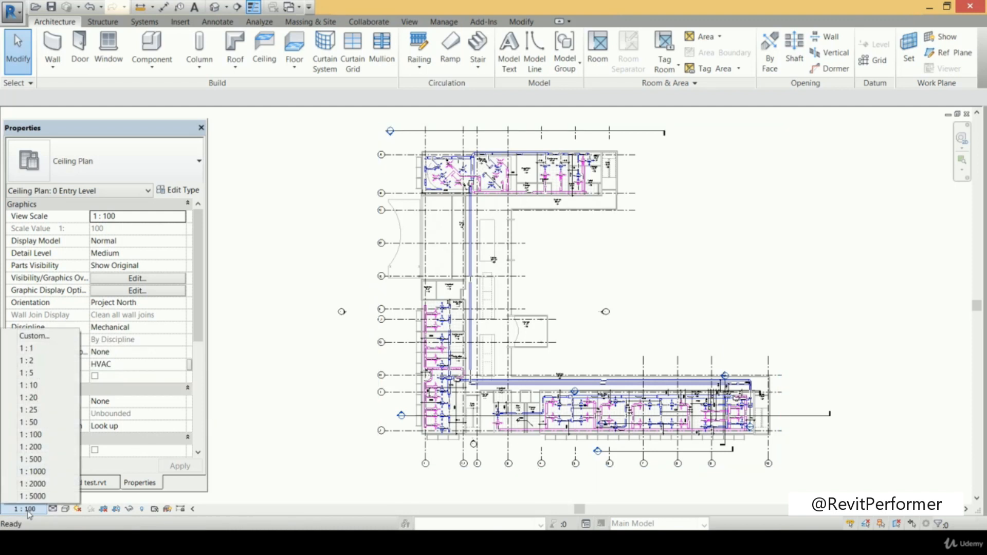
{"action": "left_click", "coordinate": [60, 447]}
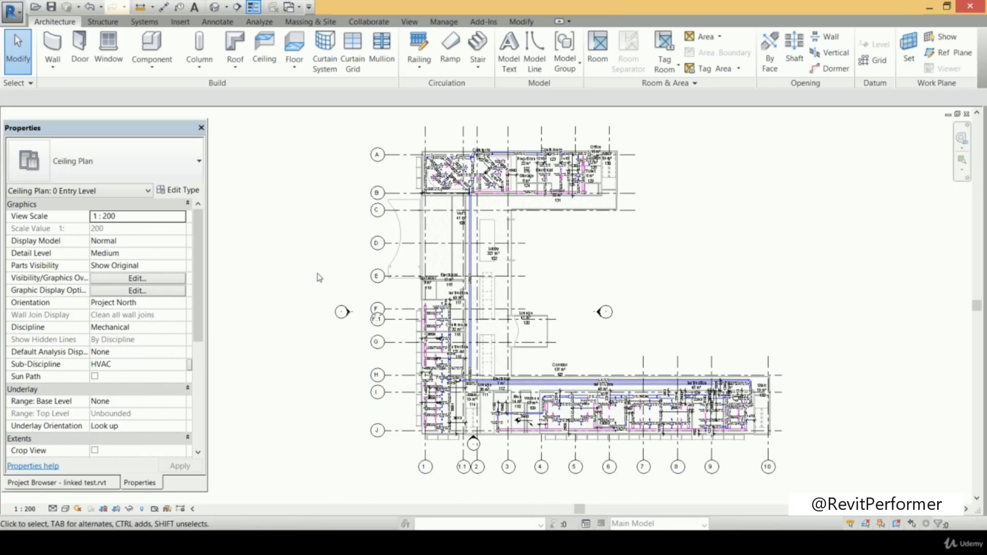
{"action": "scroll", "coordinate": [505, 248], "scroll_direction": "up", "scroll_amount": 3}
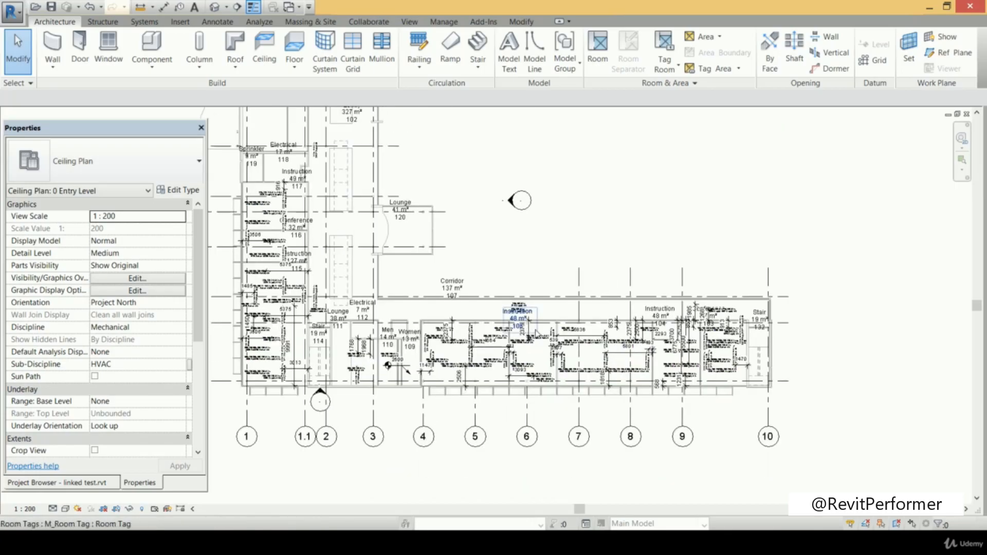
{"action": "scroll", "coordinate": [536, 333], "scroll_direction": "up", "scroll_amount": 3}
{"action": "scroll", "coordinate": [588, 316], "scroll_direction": "up", "scroll_amount": 1}
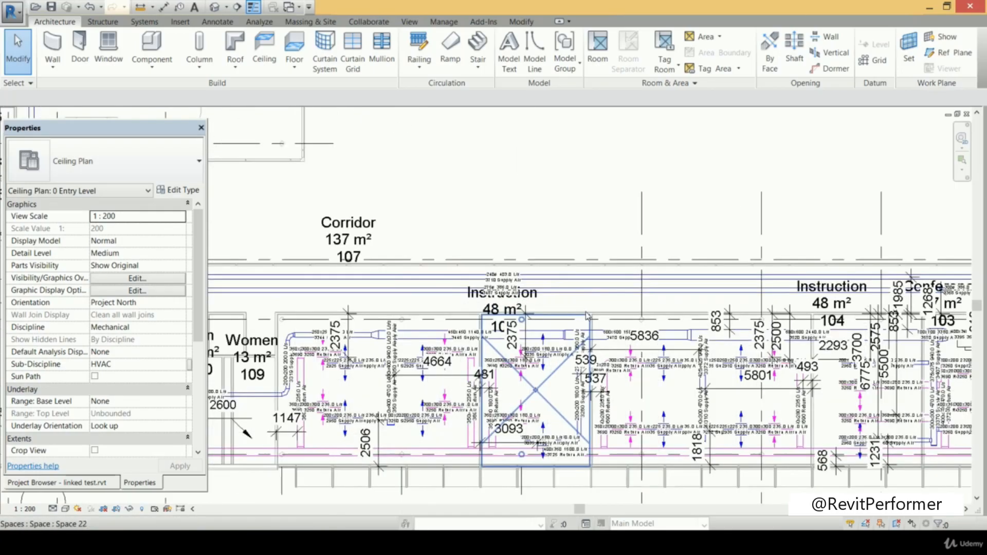
{"action": "middle_click_drag", "start_coordinate": [589, 309], "coordinate": [665, 265]}
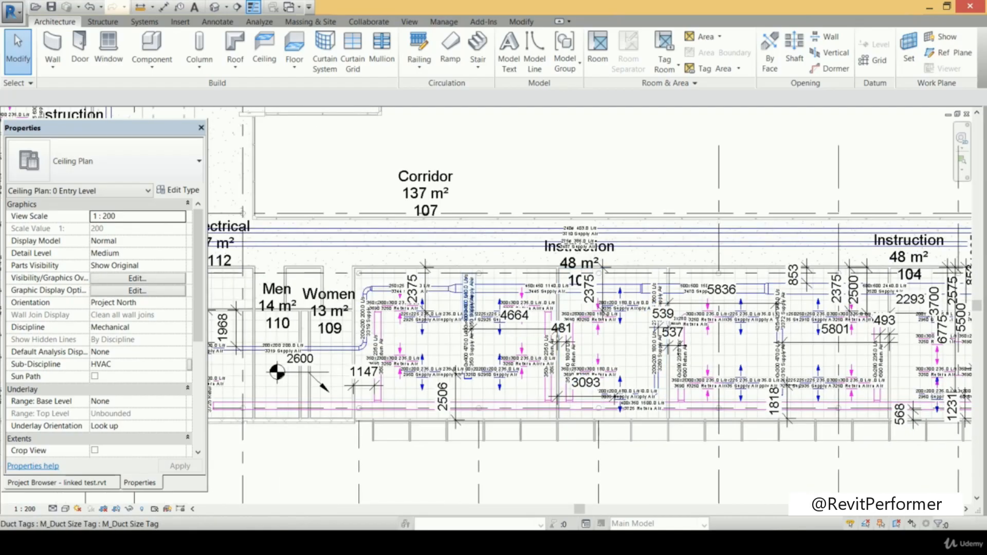
{"action": "scroll", "coordinate": [467, 297], "scroll_direction": "up", "scroll_amount": 1}
{"action": "middle_click_drag", "start_coordinate": [468, 297], "coordinate": [557, 314]}
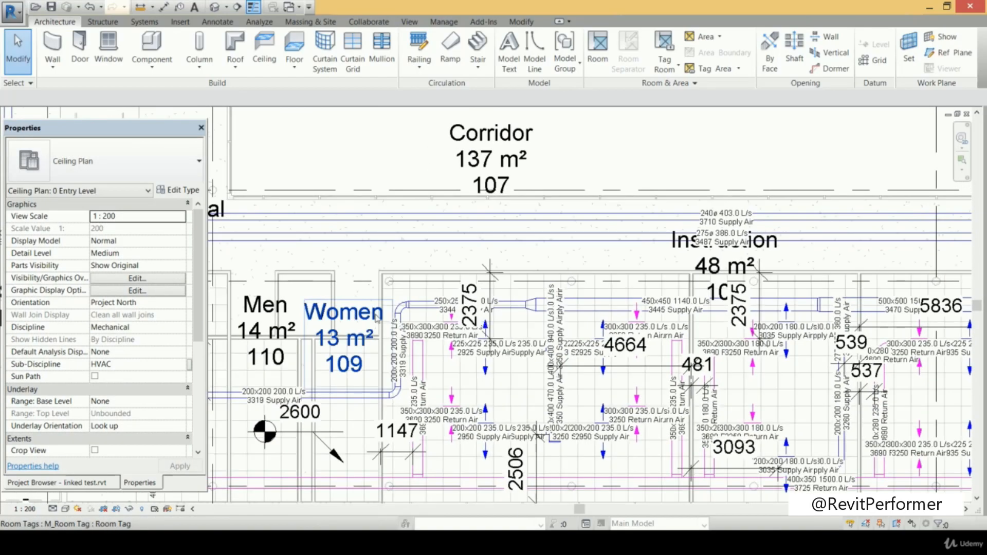
{"action": "scroll", "coordinate": [366, 279], "scroll_direction": "down", "scroll_amount": 1}
{"action": "middle_click_drag", "start_coordinate": [352, 307], "coordinate": [430, 309]}
{"action": "scroll", "coordinate": [430, 309], "scroll_direction": "up", "scroll_amount": 1}
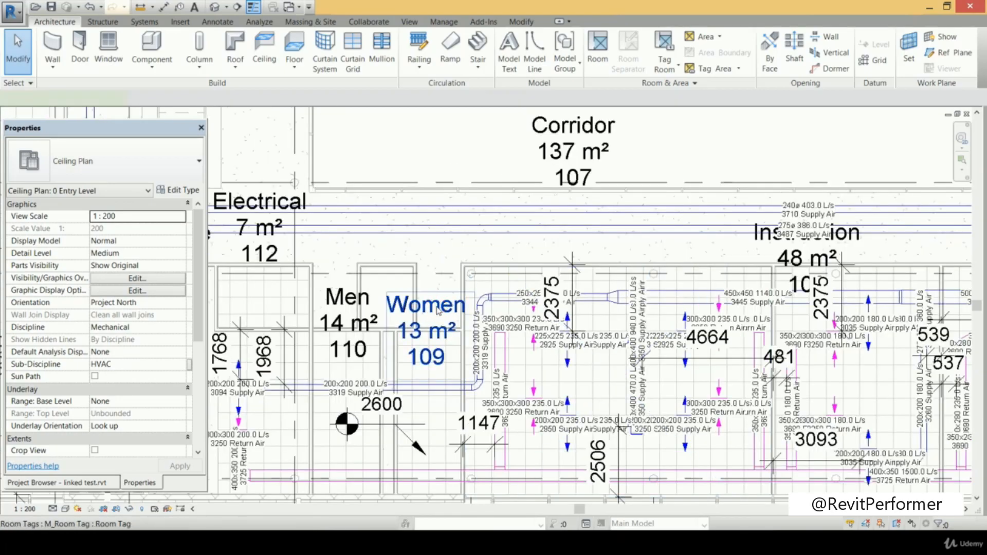
Open the M_Room Tag family from the Women 109 room tag for editing and select its room name, area and number label
{"action": "left_click", "coordinate": [438, 311]}
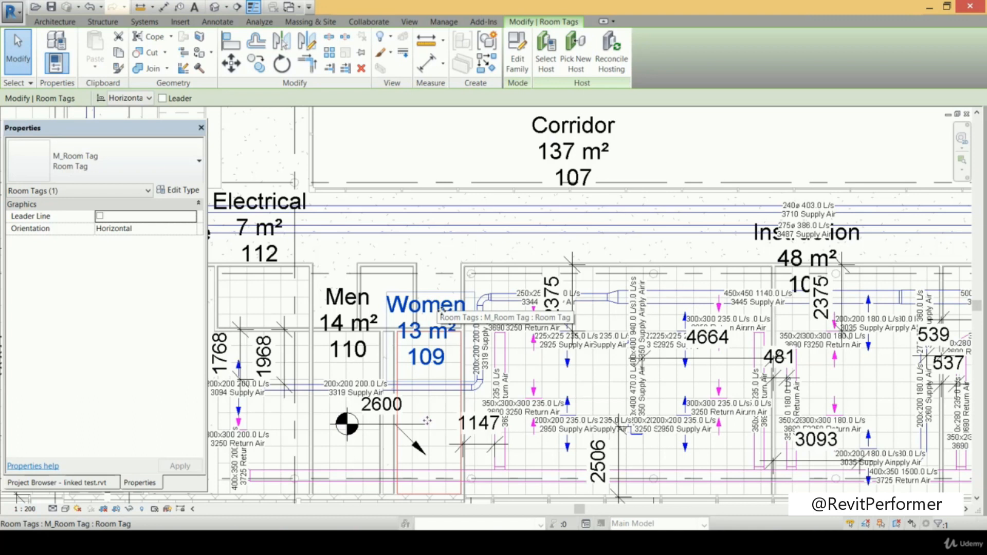
{"action": "left_click", "coordinate": [443, 265]}
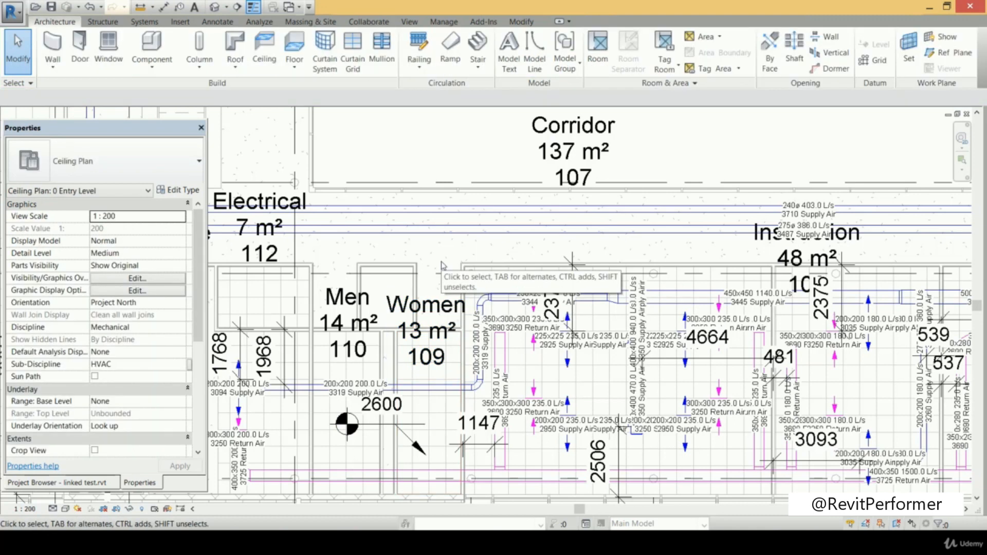
{"action": "left_click", "coordinate": [432, 315]}
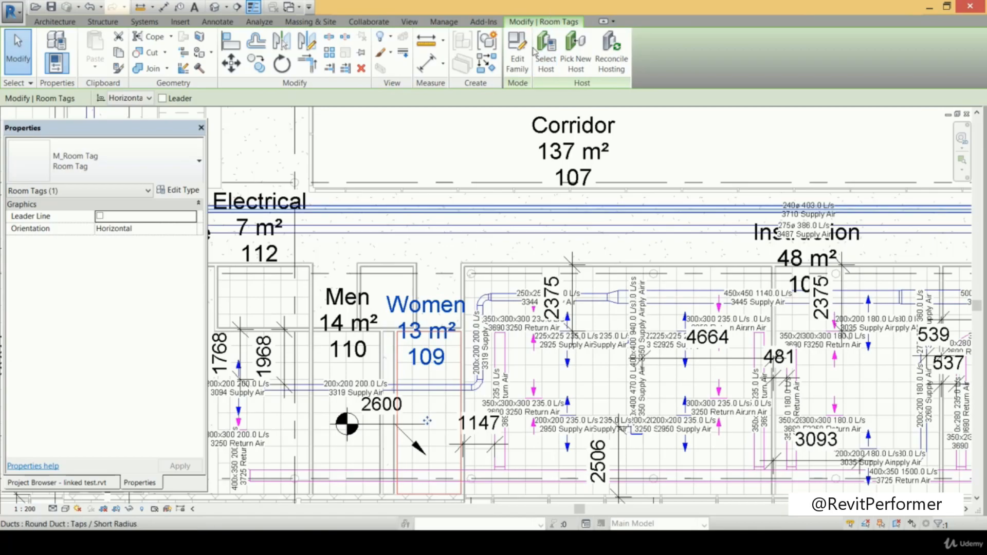
{"action": "left_click", "coordinate": [519, 54]}
{"action": "left_click", "coordinate": [471, 216]}
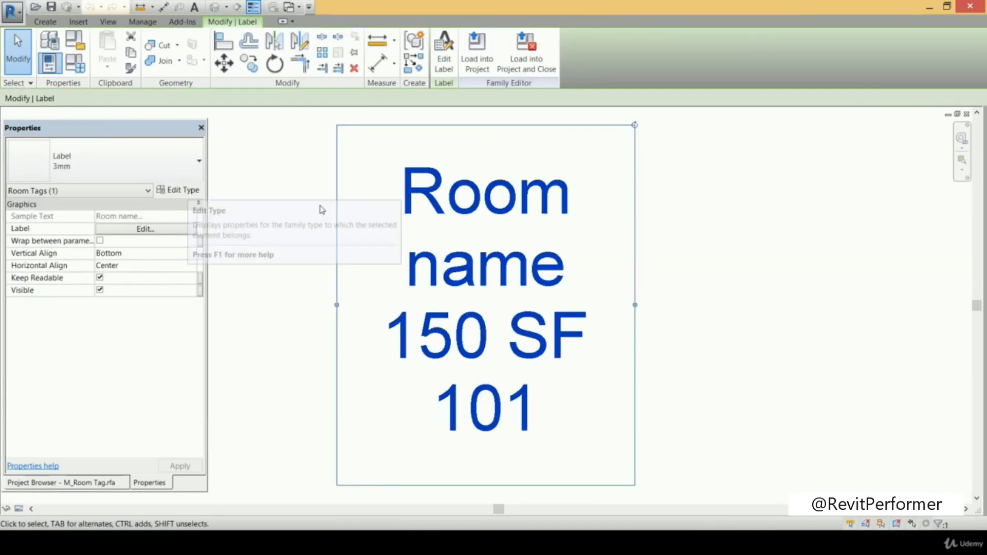
Set the 3mm label type's text size to 1.5 mm and load the room tag family back, overwriting the existing version
{"action": "left_click", "coordinate": [198, 191]}
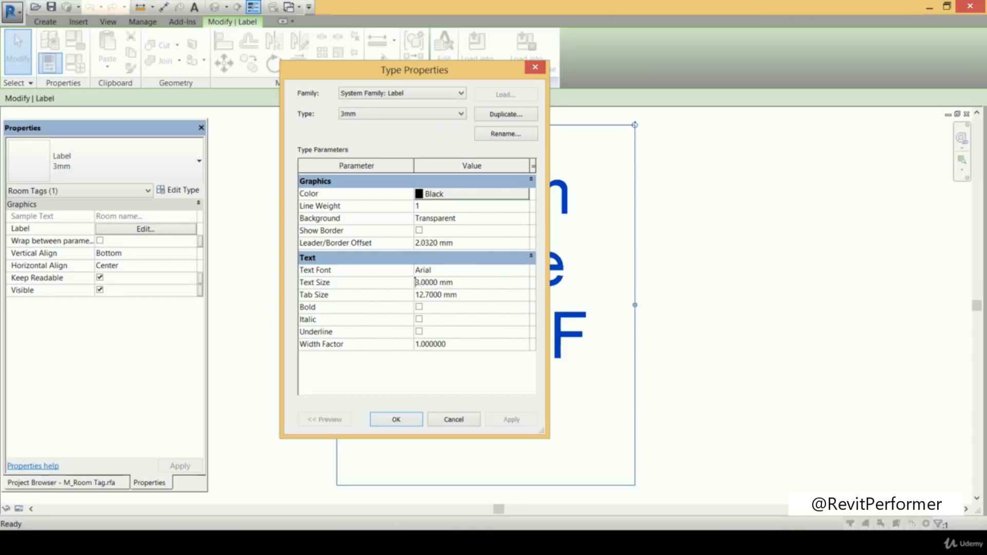
{"action": "left_click", "coordinate": [418, 282]}
{"action": "left_click_drag", "start_coordinate": [438, 282], "coordinate": [415, 282]}
{"action": "type", "text": "1.5"}
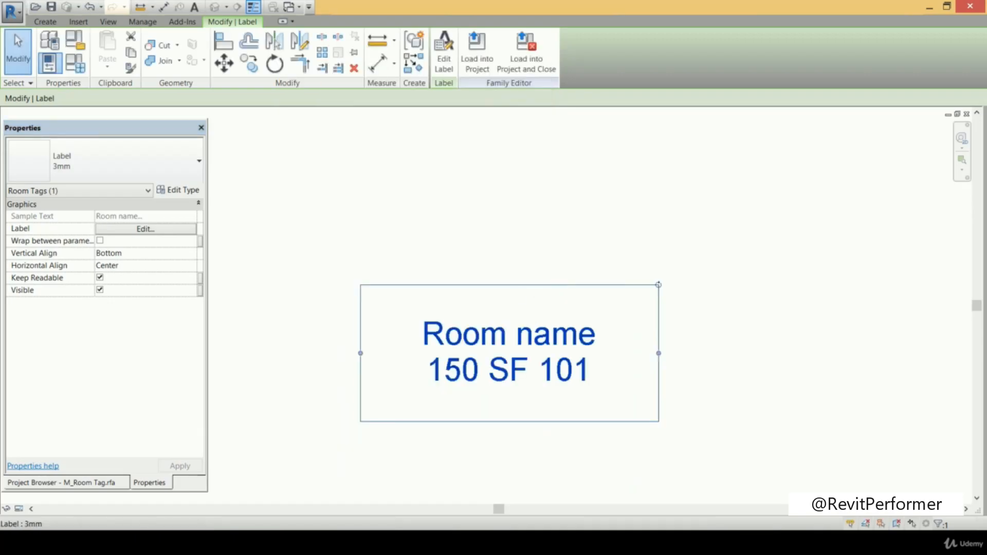
{"action": "left_click", "coordinate": [443, 62]}
{"action": "left_click", "coordinate": [477, 56]}
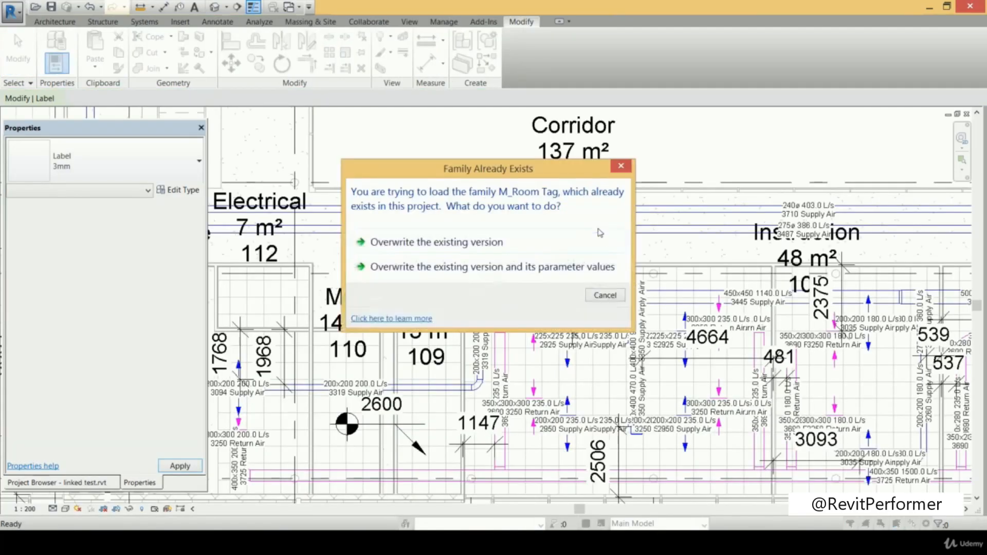
{"action": "left_click", "coordinate": [565, 245]}
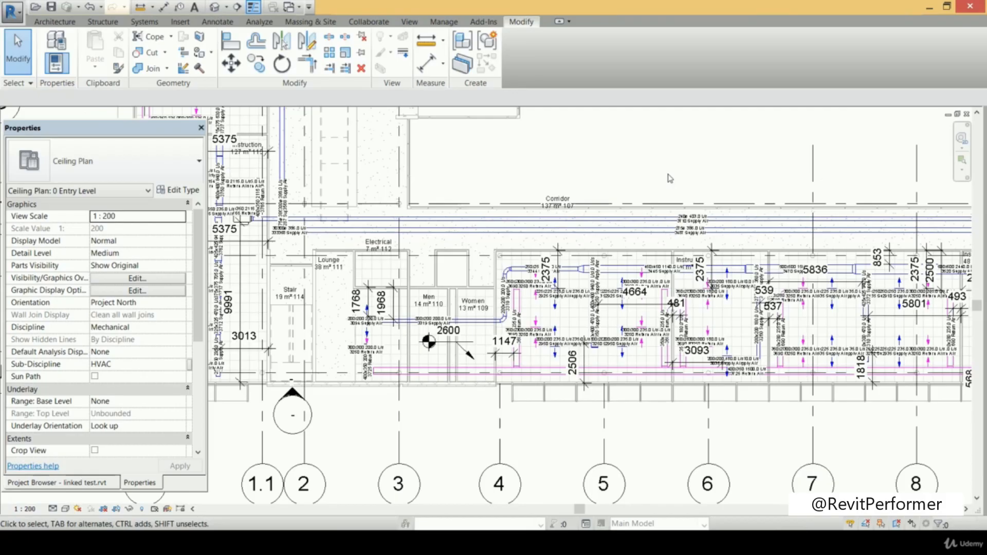
Set the text size of the Diagonal - 2.5mm Arial linear dimension style to 1.25 mm, using the 2375 dimension beside room Women 109
{"action": "scroll", "coordinate": [634, 205], "scroll_direction": "up", "scroll_amount": 5}
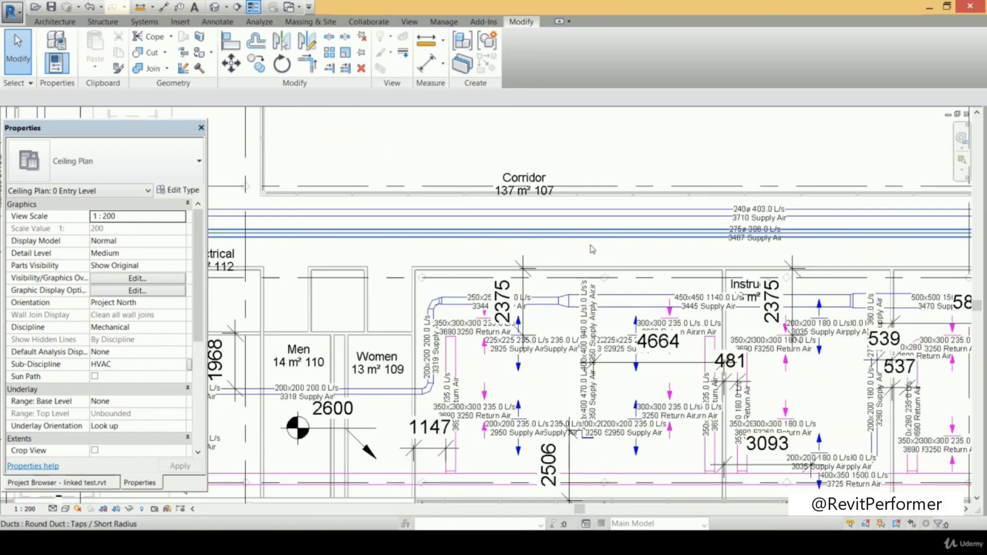
{"action": "middle_click_drag", "start_coordinate": [619, 205], "coordinate": [635, 181]}
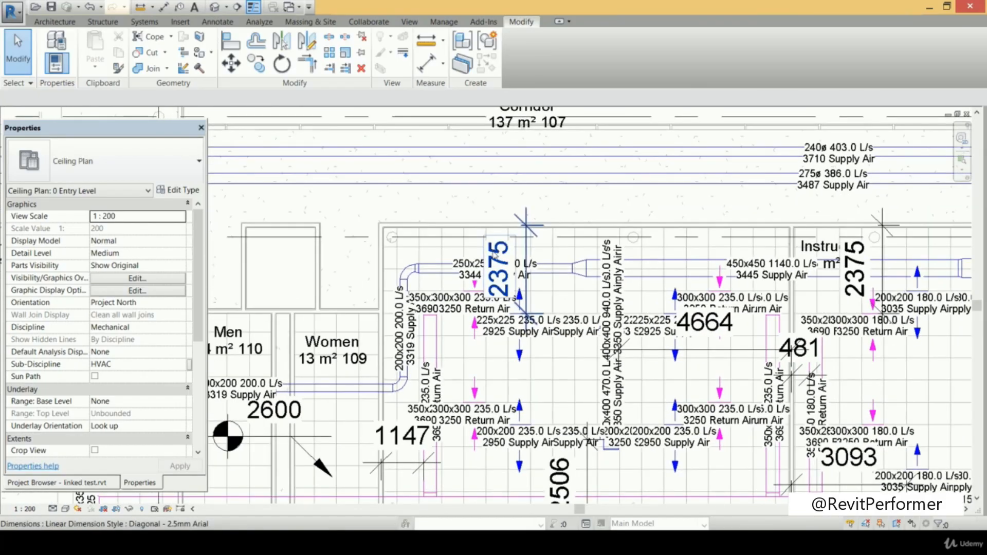
{"action": "left_click", "coordinate": [493, 252]}
{"action": "left_click", "coordinate": [178, 190]}
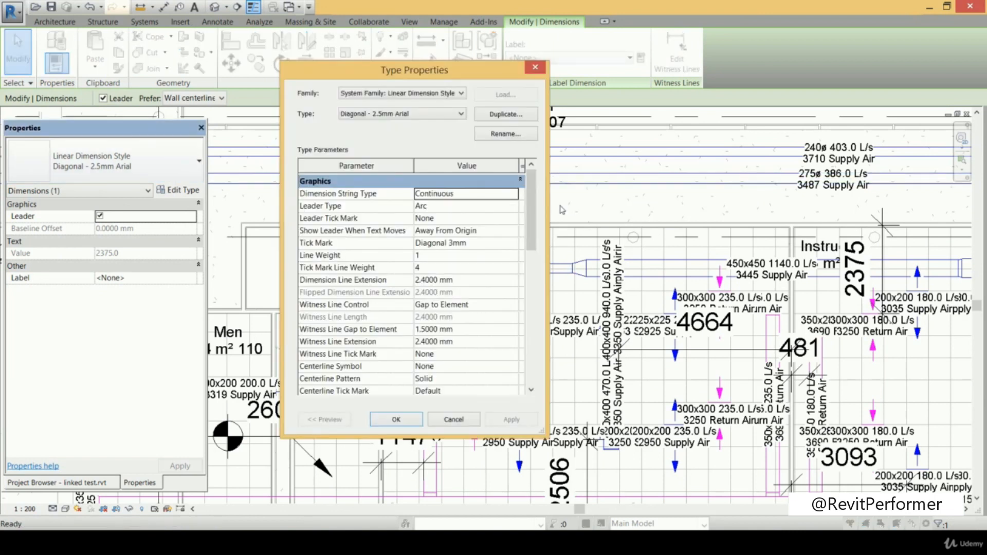
{"action": "left_click_drag", "start_coordinate": [533, 212], "coordinate": [527, 283]}
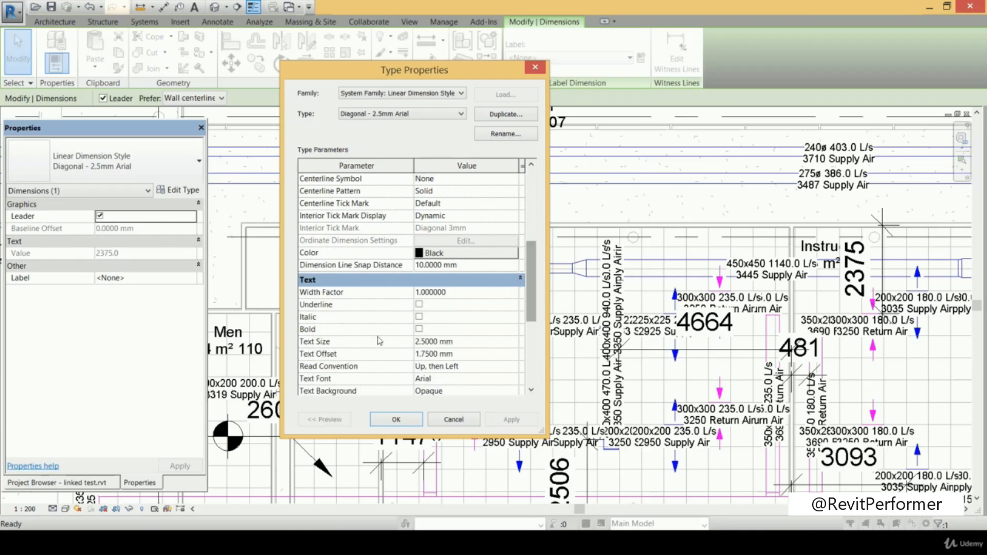
{"action": "left_click", "coordinate": [420, 341]}
{"action": "left_click_drag", "start_coordinate": [425, 342], "coordinate": [416, 342]}
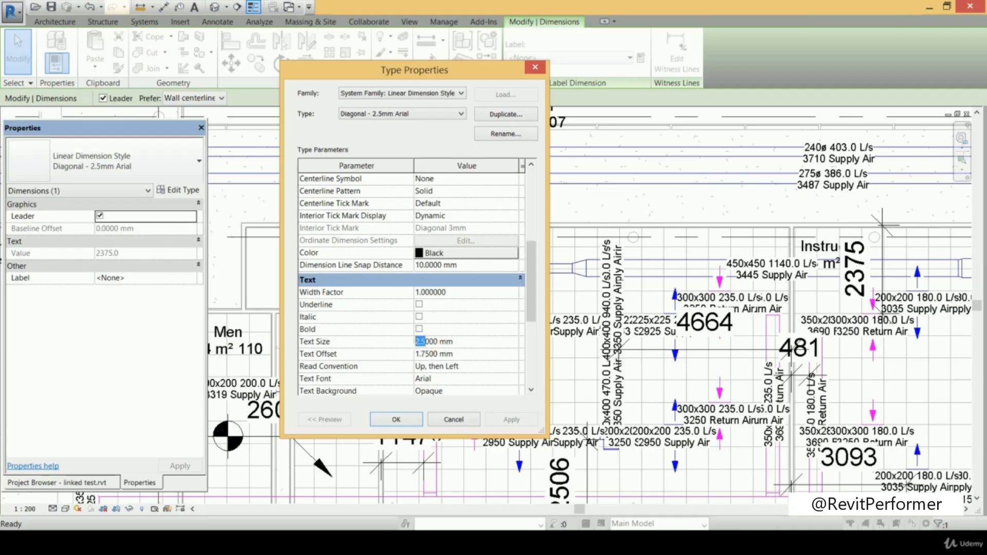
{"action": "type", "text": "1."}
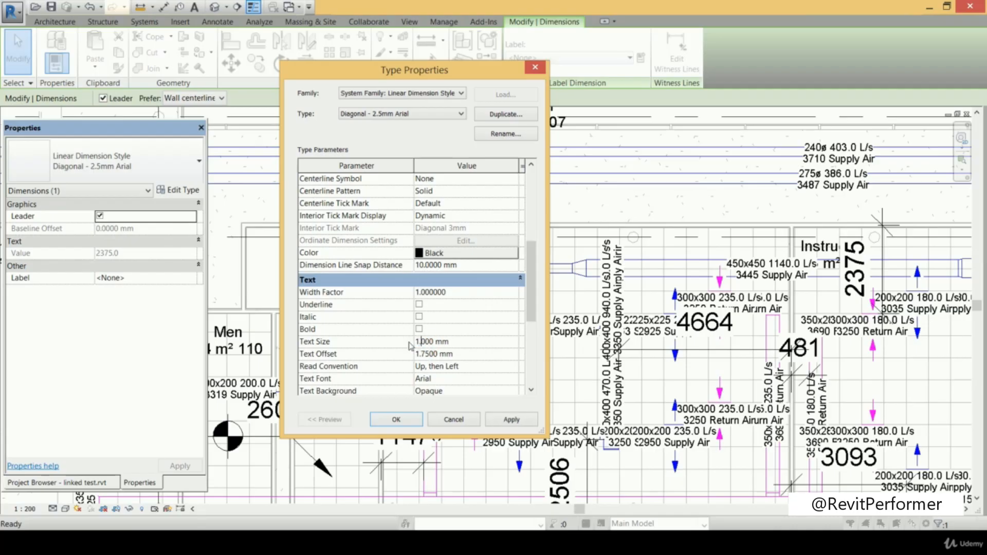
{"action": "type", "text": "25"}
{"action": "left_click", "coordinate": [512, 420]}
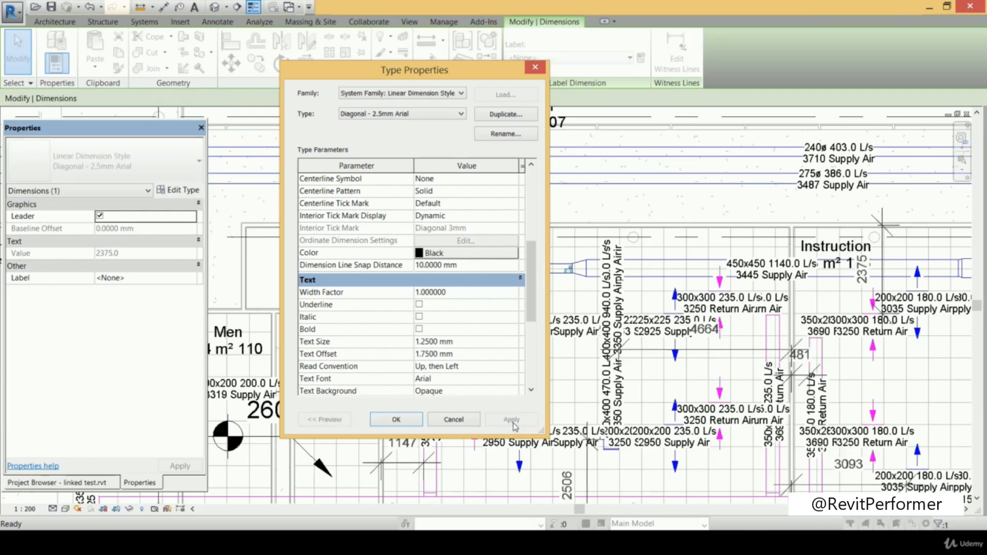
{"action": "left_click", "coordinate": [392, 419]}
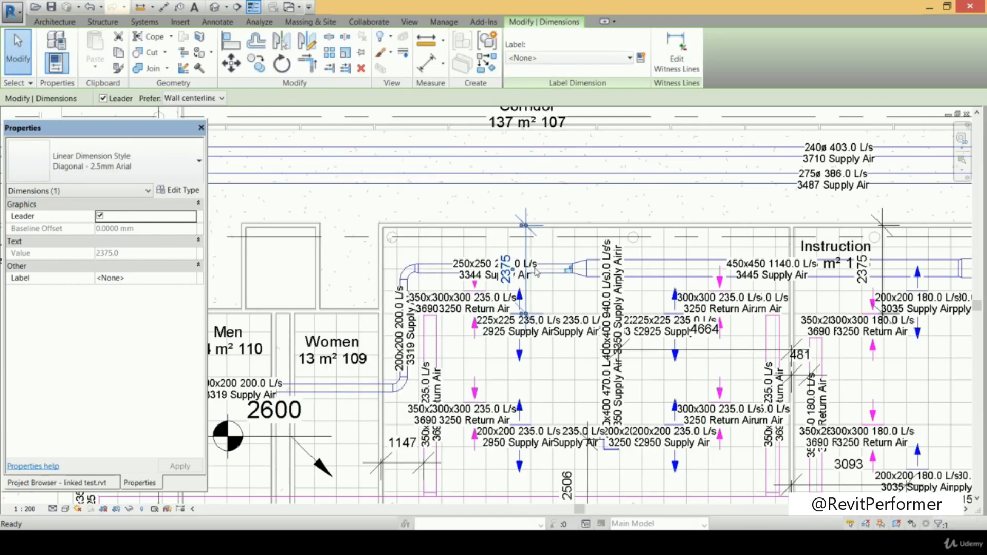
{"action": "left_click", "coordinate": [545, 183]}
Open the M_Duct Size Tag family from a 200x200 supply branch tag in the room beside Women 109 and select its label
{"action": "scroll", "coordinate": [538, 244], "scroll_direction": "down", "scroll_amount": 1}
{"action": "middle_click_drag", "start_coordinate": [539, 245], "coordinate": [574, 252]}
{"action": "scroll", "coordinate": [596, 202], "scroll_direction": "down", "scroll_amount": 3}
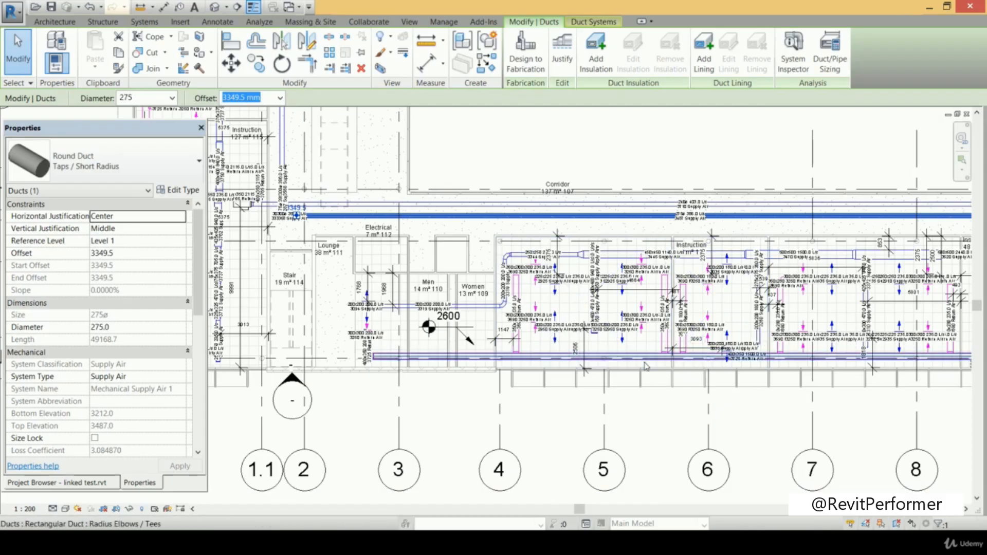
{"action": "scroll", "coordinate": [630, 391], "scroll_direction": "up", "scroll_amount": 3}
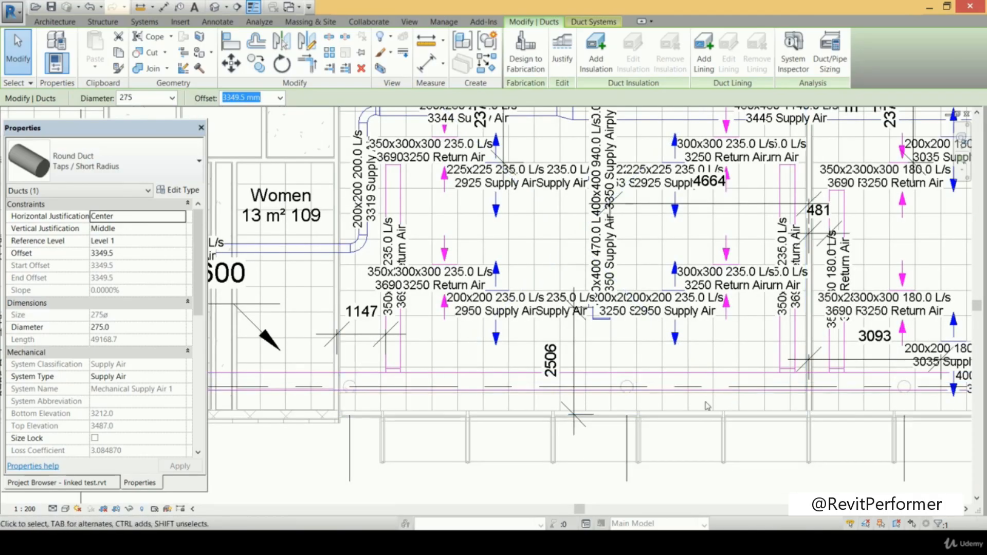
{"action": "scroll", "coordinate": [553, 318], "scroll_direction": "up", "scroll_amount": 2}
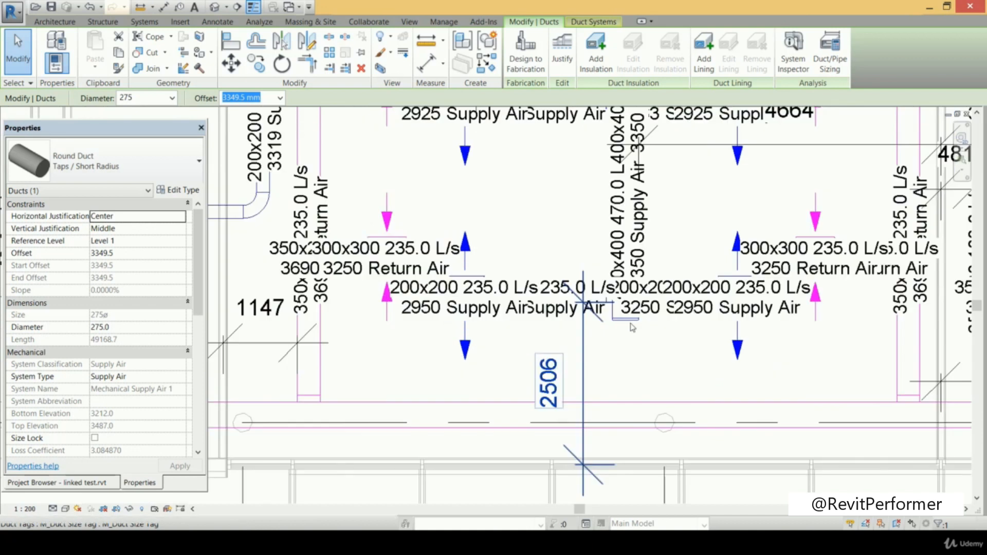
{"action": "left_click", "coordinate": [656, 315]}
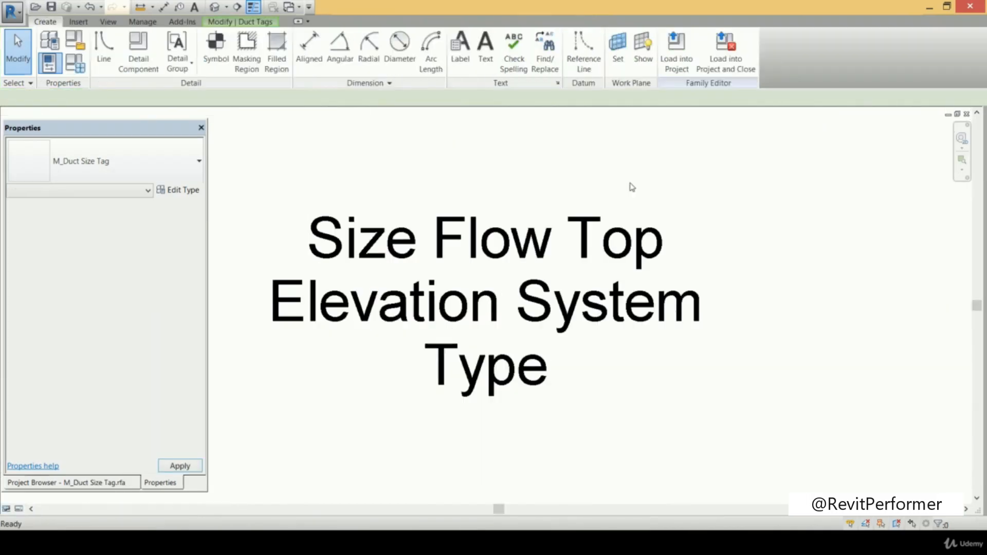
{"action": "left_click", "coordinate": [517, 52]}
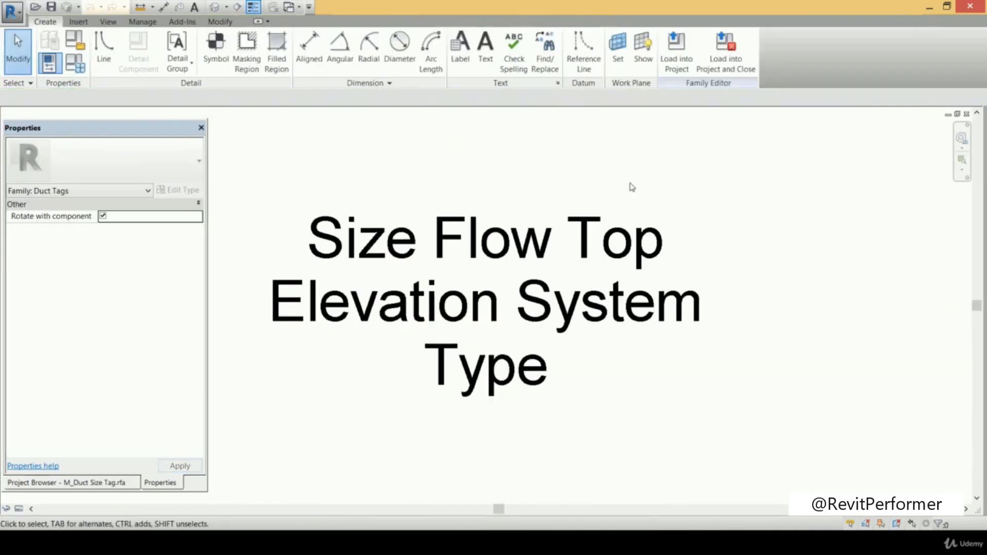
{"action": "left_click", "coordinate": [574, 235]}
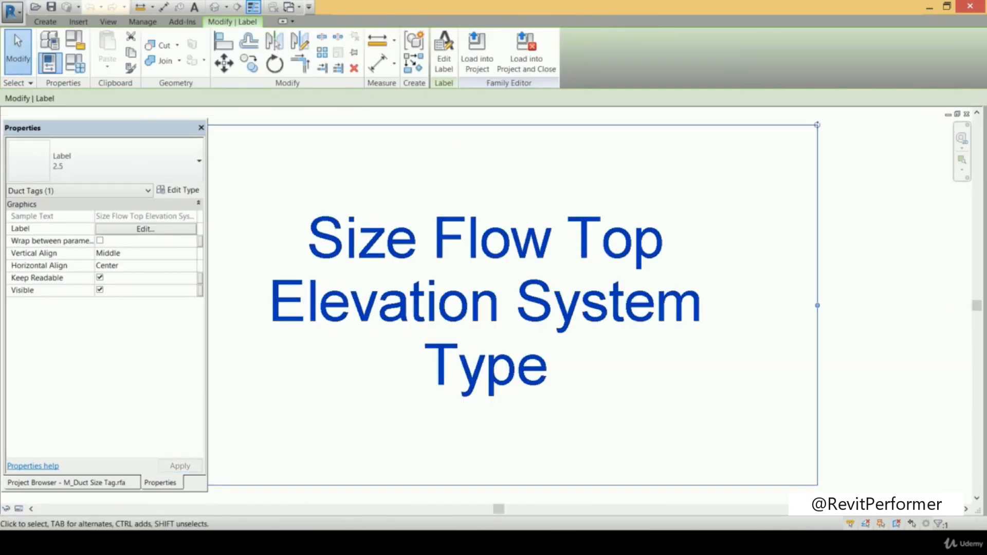
Set the text size of the duct tag's 2.5 label type to 0.5 mm
{"action": "left_click", "coordinate": [189, 191]}
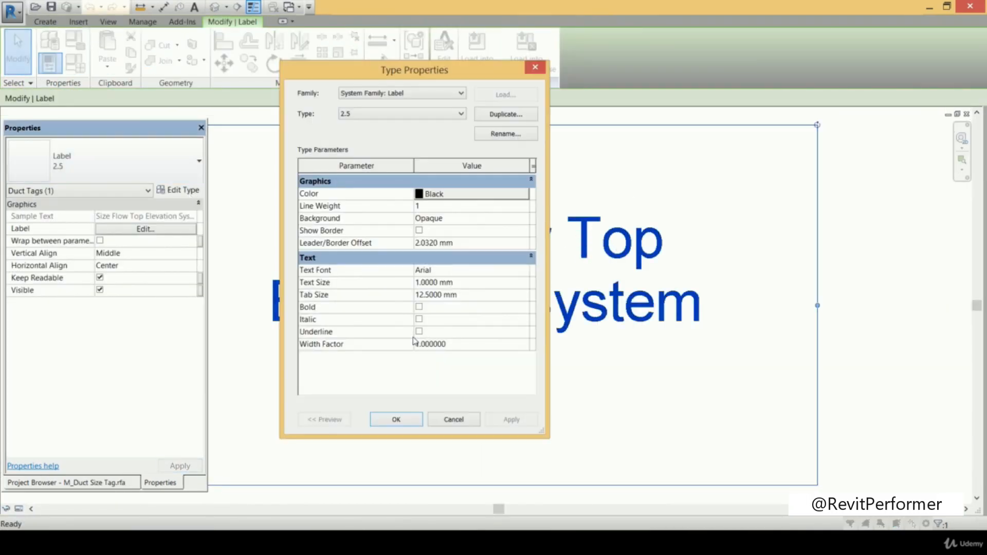
{"action": "double_click", "coordinate": [435, 282]}
{"action": "key", "text": "BackSpace"}
{"action": "type", "text": ".5"}
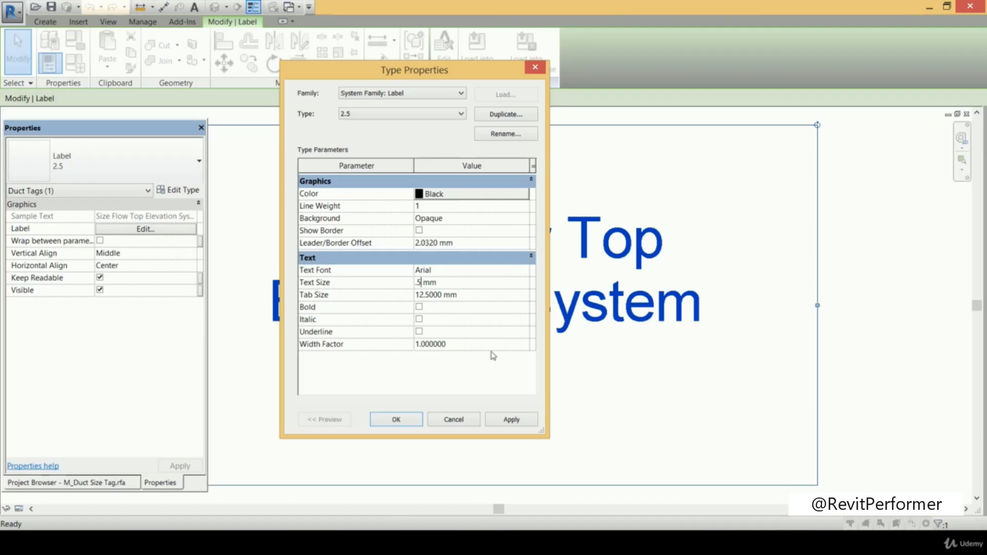
{"action": "left_click", "coordinate": [510, 418]}
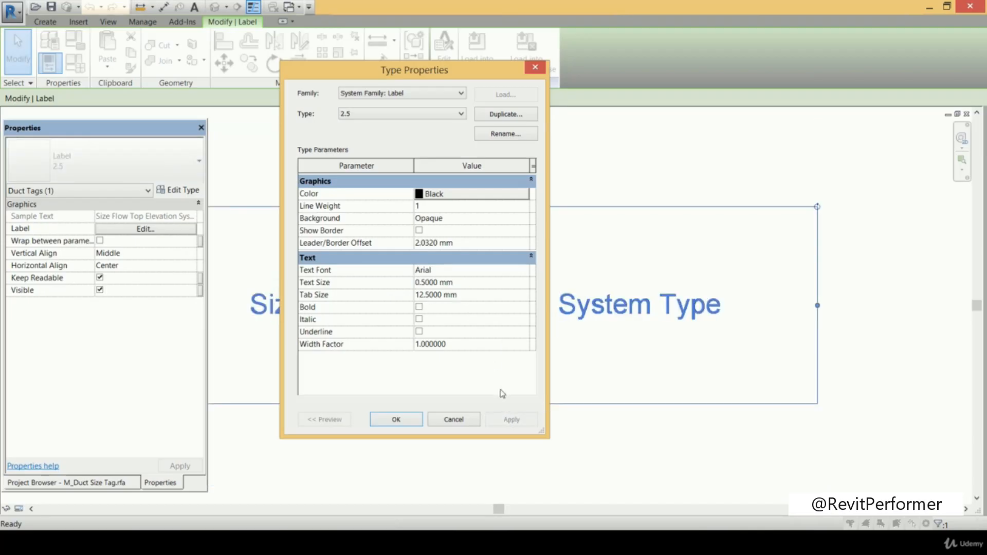
{"action": "left_click", "coordinate": [397, 419]}
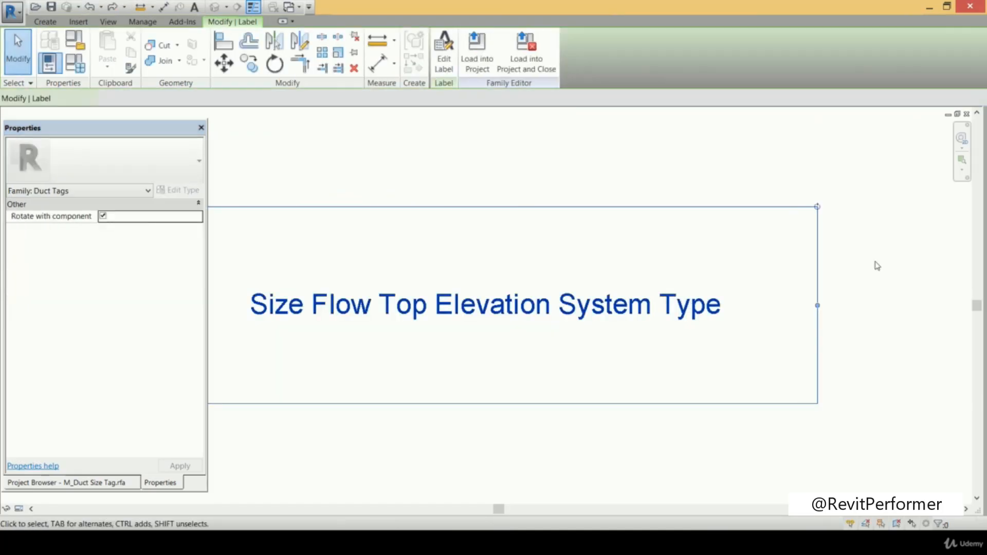
Narrow the duct tag label so its text wraps onto three lines, and load the family into linked test.rvt, overwriting the existing version
{"action": "middle_click_drag", "start_coordinate": [846, 299], "coordinate": [857, 301]}
{"action": "left_click_drag", "start_coordinate": [849, 294], "coordinate": [775, 296]}
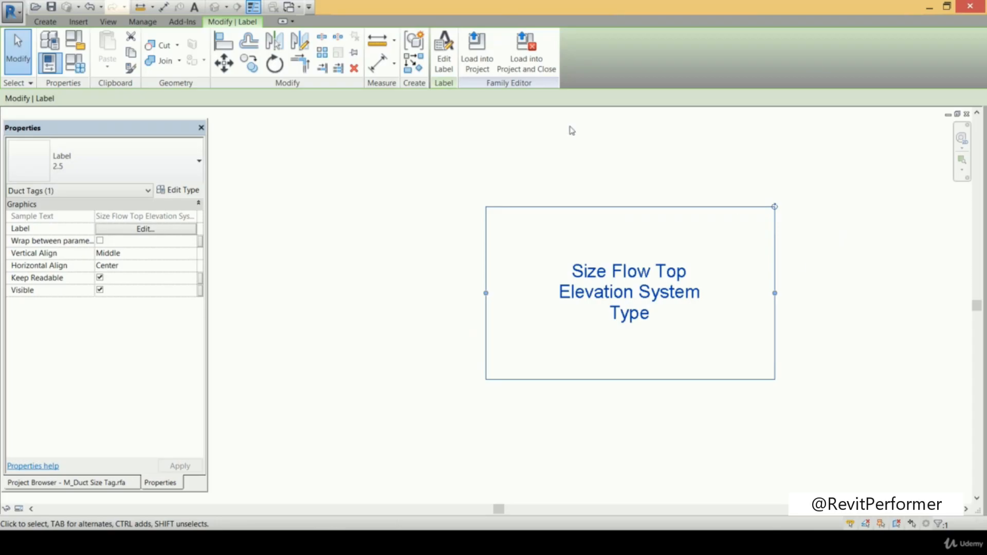
{"action": "left_click", "coordinate": [482, 66]}
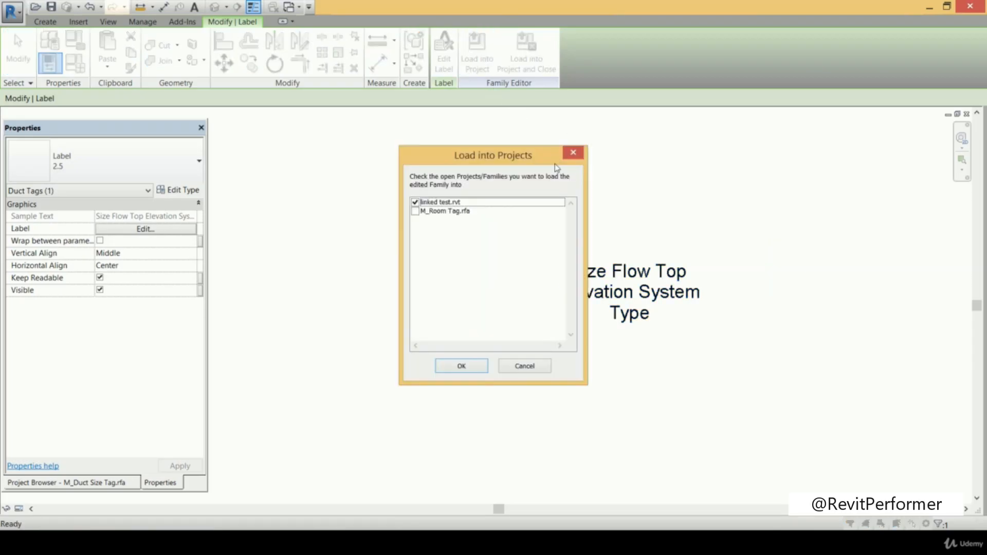
{"action": "left_click", "coordinate": [474, 366]}
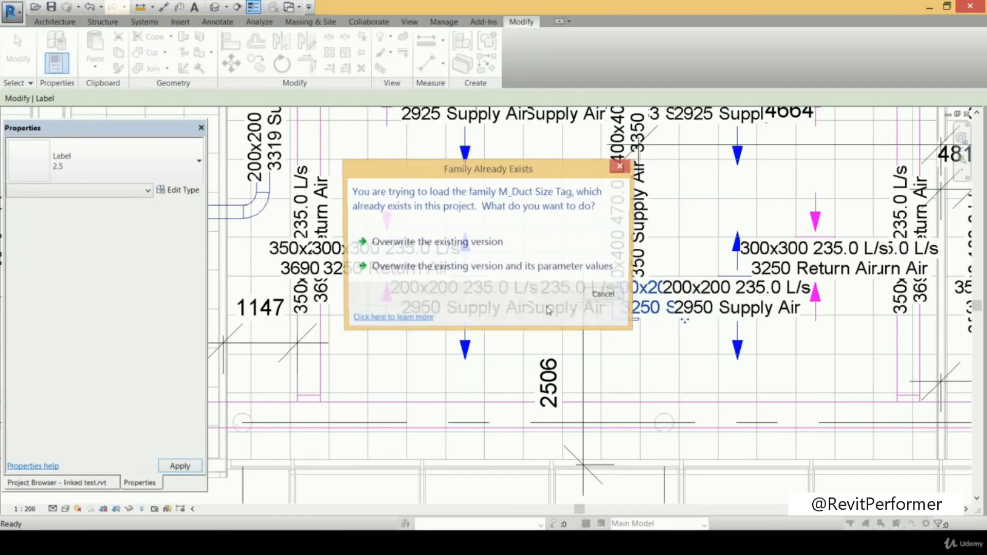
{"action": "left_click", "coordinate": [547, 241]}
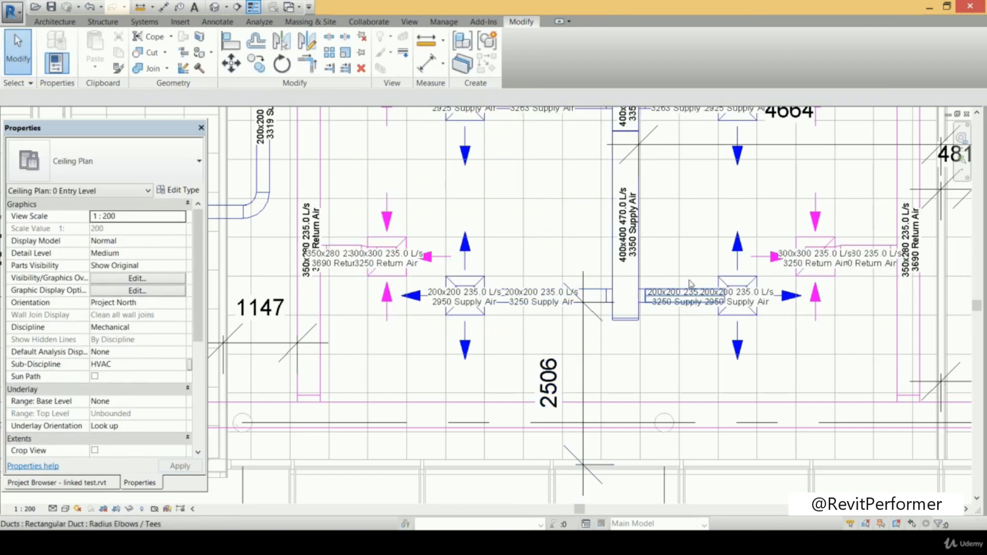
Create a new sheet with the A1 metric titleblock, saving the project when asked
{"action": "scroll", "coordinate": [666, 291], "scroll_direction": "down", "scroll_amount": 4}
{"action": "scroll", "coordinate": [665, 291], "scroll_direction": "down", "scroll_amount": 2}
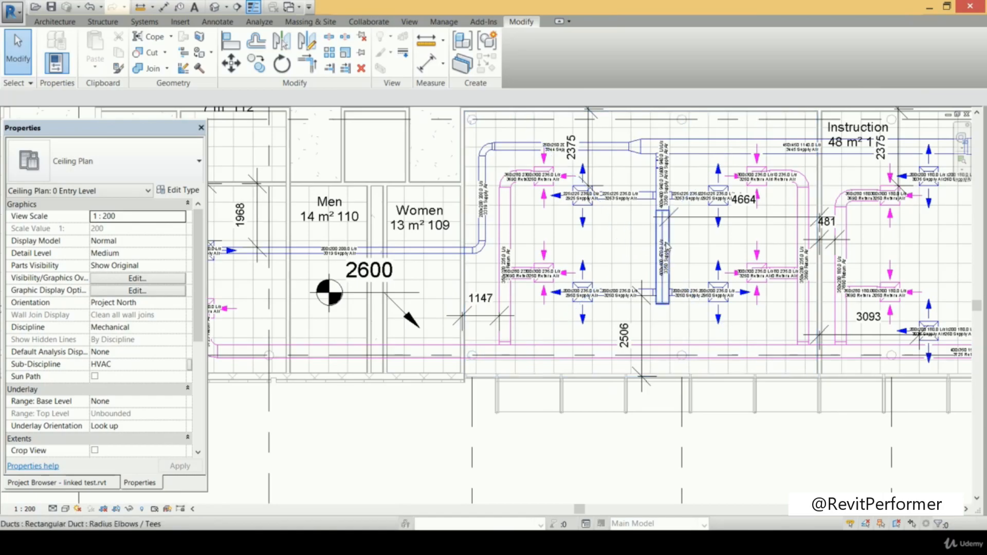
{"action": "scroll", "coordinate": [664, 248], "scroll_direction": "down", "scroll_amount": 2}
{"action": "scroll", "coordinate": [663, 249], "scroll_direction": "down", "scroll_amount": 1}
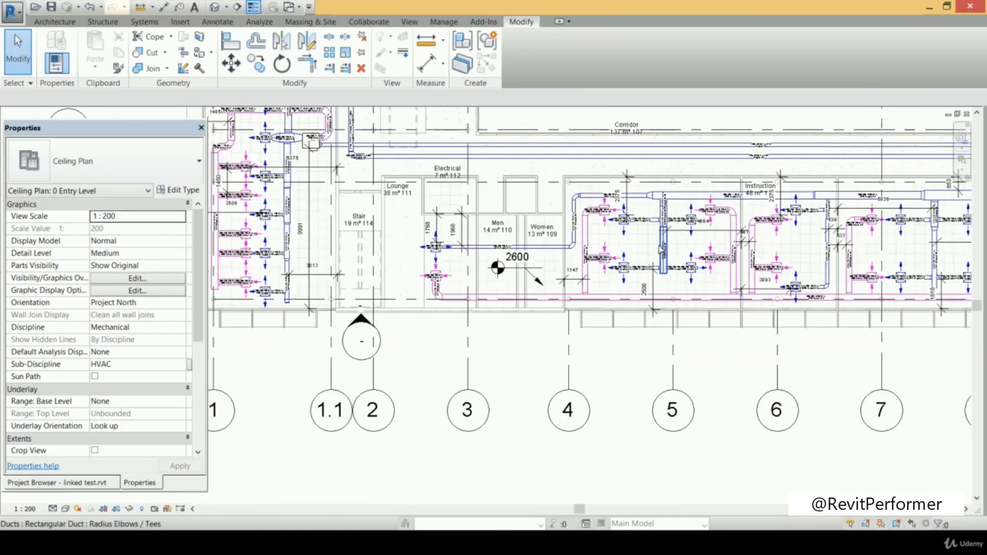
{"action": "scroll", "coordinate": [660, 251], "scroll_direction": "down", "scroll_amount": 3}
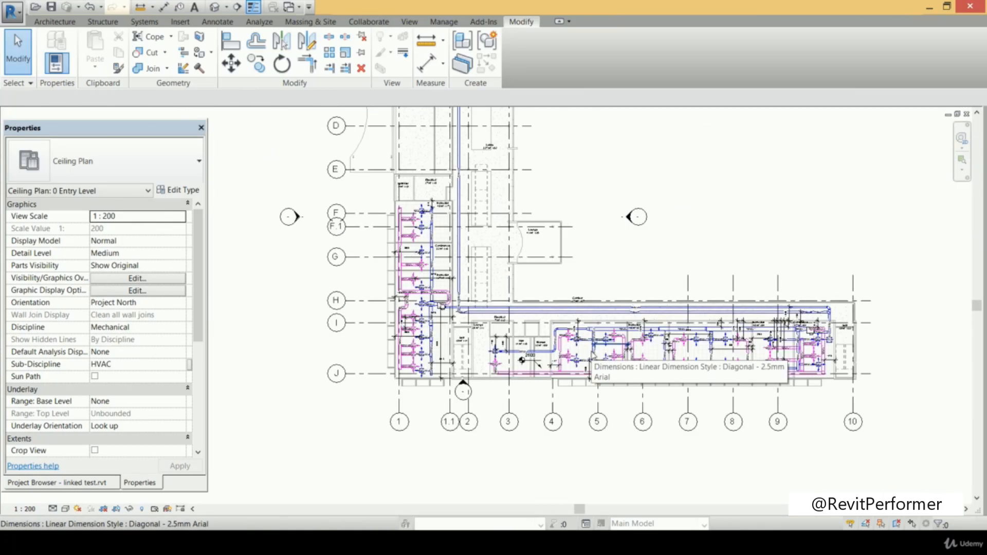
{"action": "left_click", "coordinate": [409, 21]}
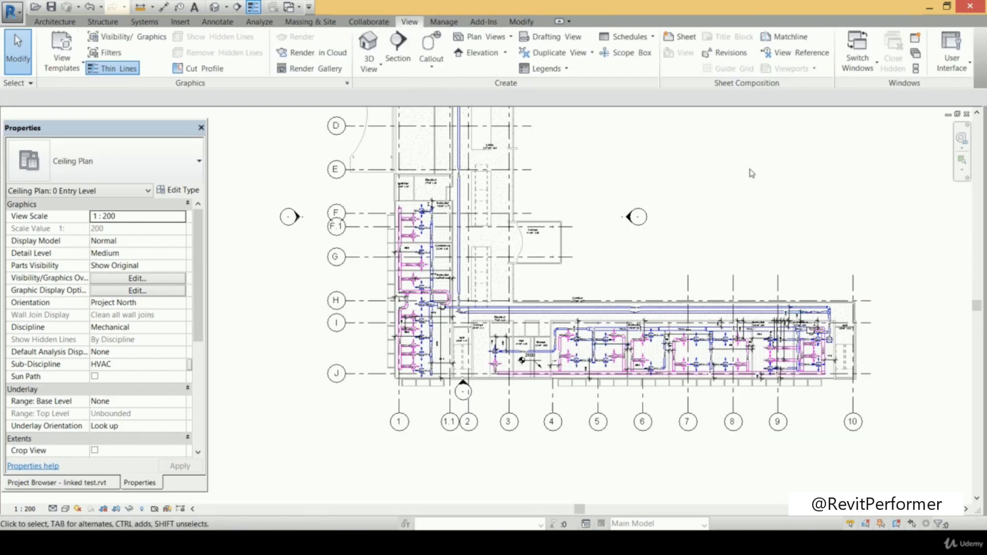
{"action": "left_click", "coordinate": [683, 40]}
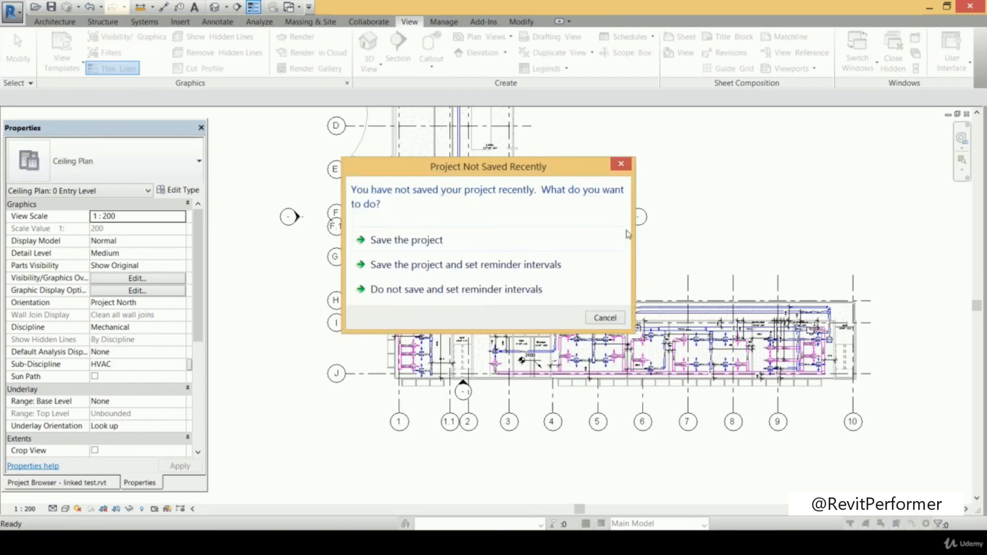
{"action": "left_click", "coordinate": [550, 241]}
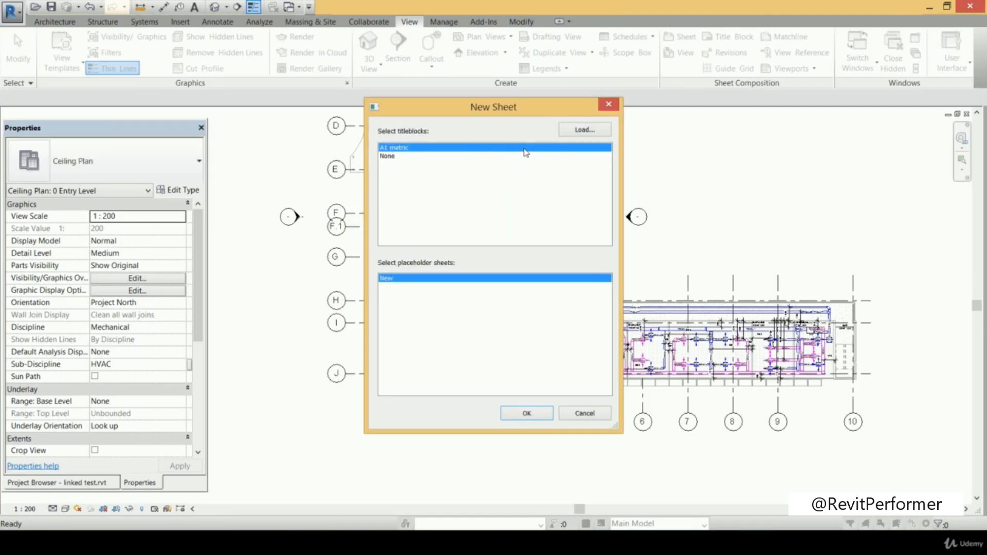
{"action": "left_click", "coordinate": [527, 413]}
Place the HVAC ceiling plan 0 Entry Level in the upper middle of the new sheet's drawing area
{"action": "scroll", "coordinate": [760, 257], "scroll_direction": "down", "scroll_amount": 3}
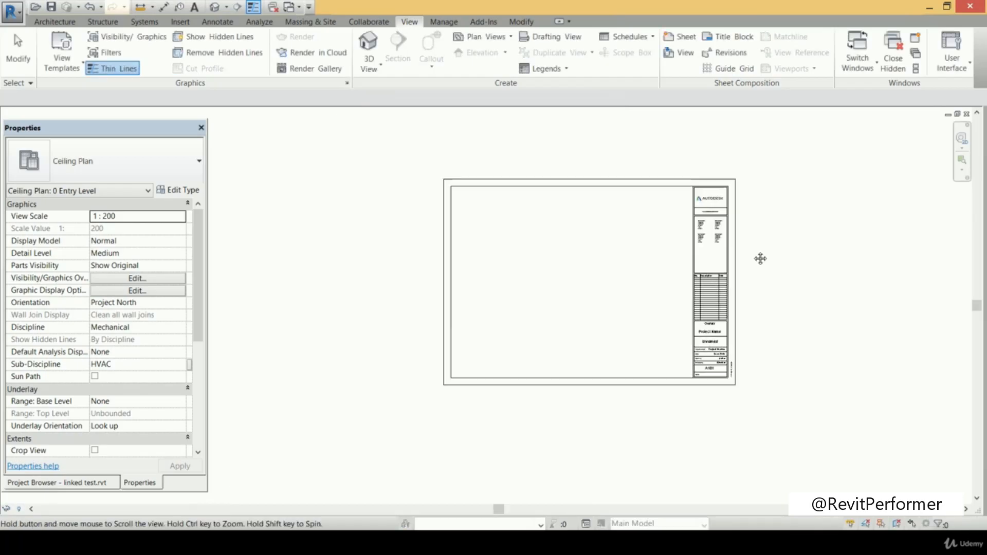
{"action": "scroll", "coordinate": [708, 271], "scroll_direction": "up", "scroll_amount": 2}
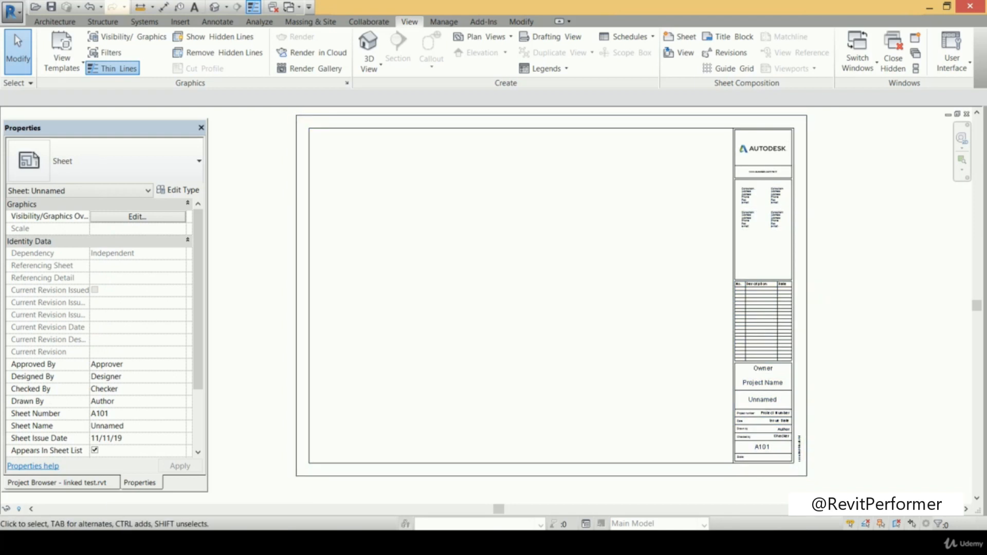
{"action": "left_click", "coordinate": [102, 483]}
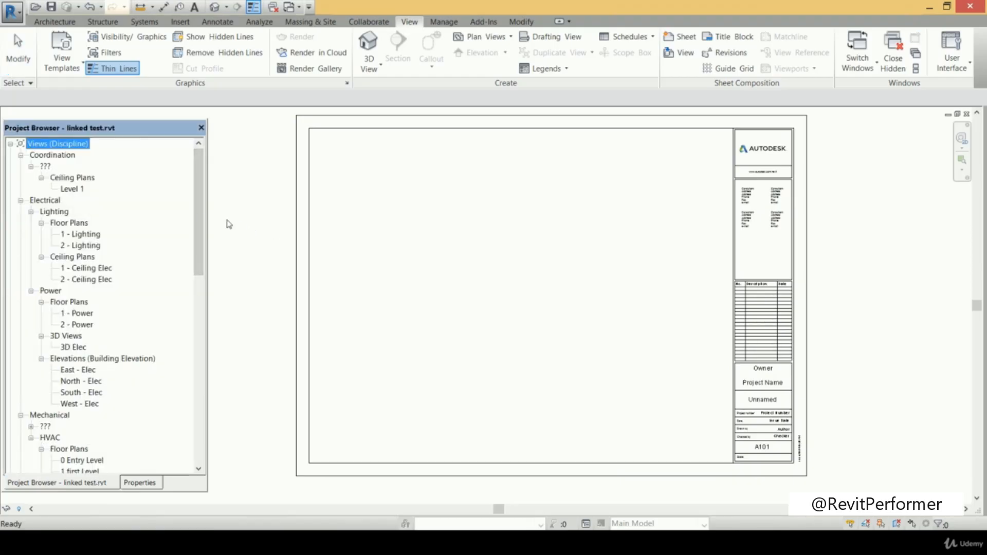
{"action": "left_click_drag", "start_coordinate": [200, 215], "coordinate": [200, 276]}
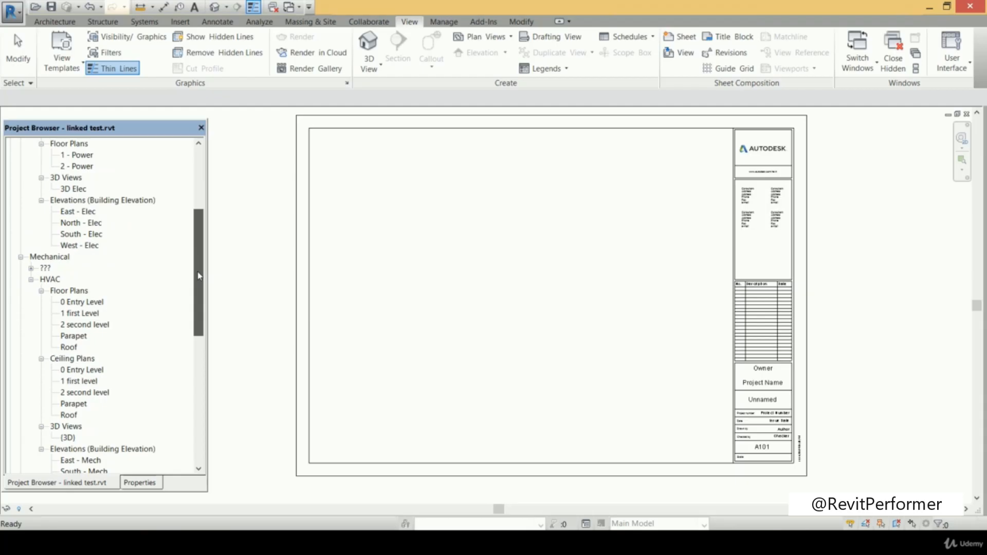
{"action": "left_click_drag", "start_coordinate": [96, 370], "coordinate": [128, 381]}
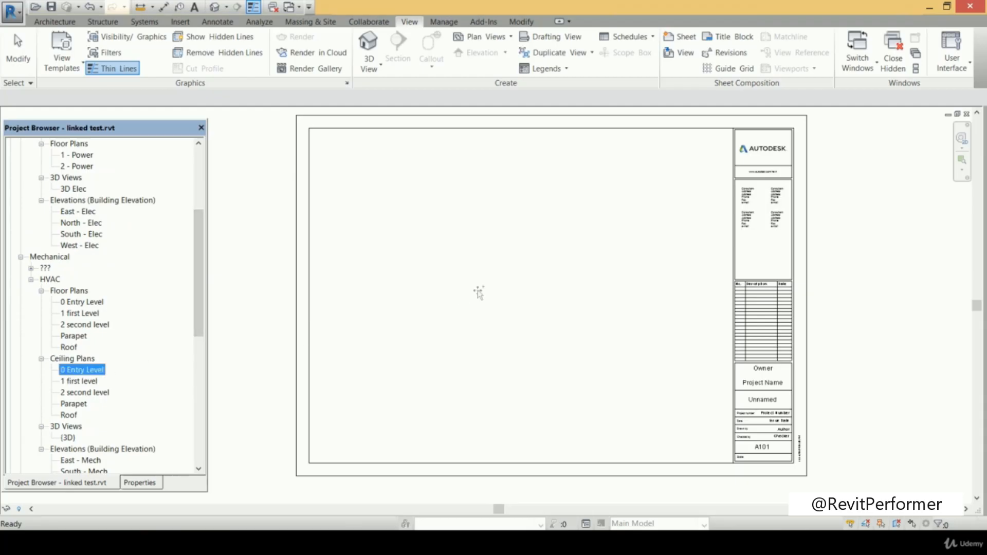
{"action": "left_click_drag", "start_coordinate": [478, 293], "coordinate": [545, 260]}
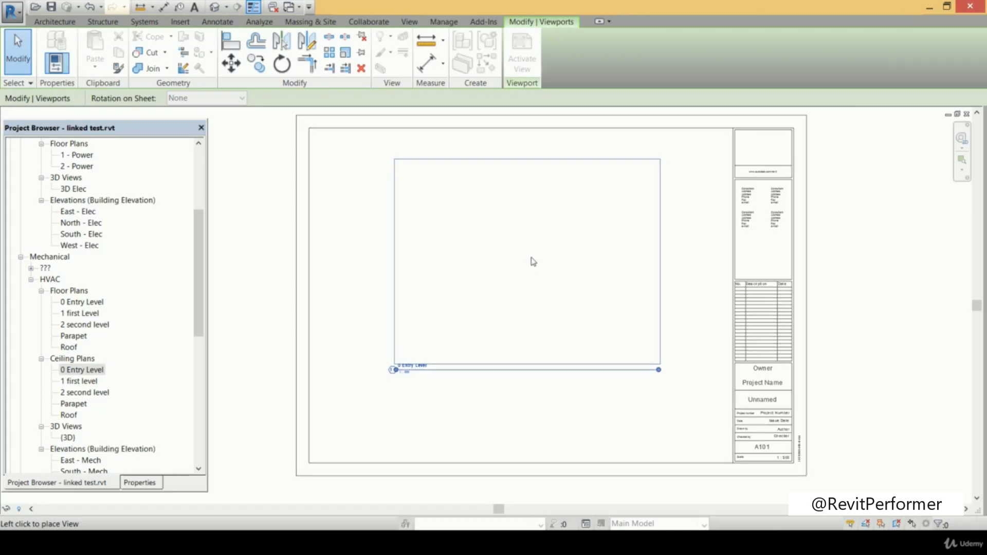
{"action": "left_click", "coordinate": [533, 261]}
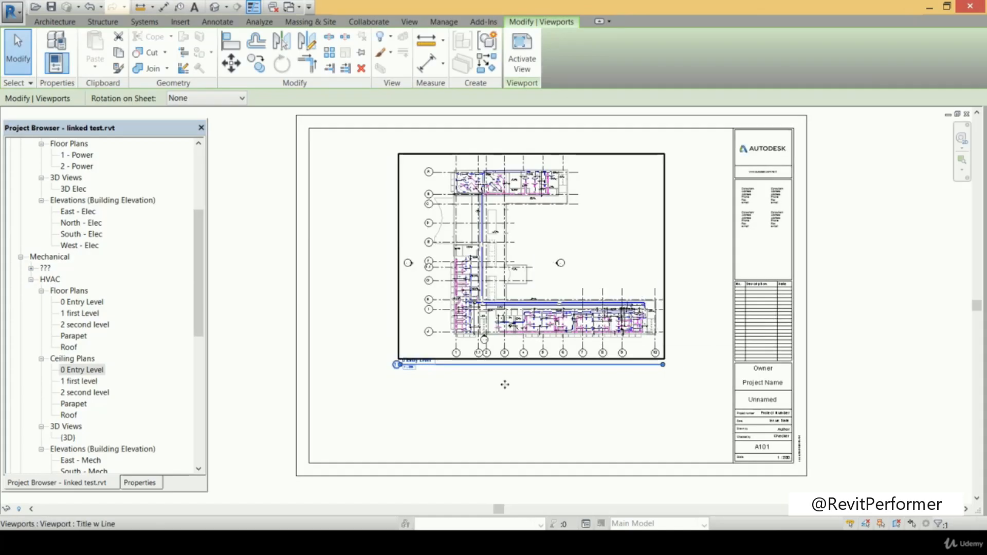
Examine the placed plan on the sheet, checking the view title, scale, and legibility of the duct tags, room tags and dimensions
{"action": "scroll", "coordinate": [535, 278], "scroll_direction": "up", "scroll_amount": 5}
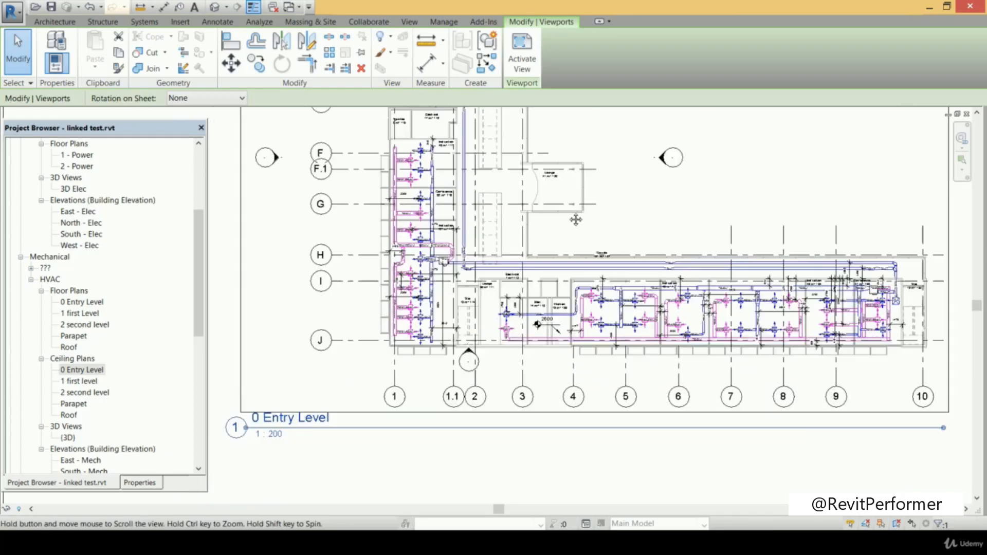
{"action": "scroll", "coordinate": [307, 391], "scroll_direction": "up", "scroll_amount": 3}
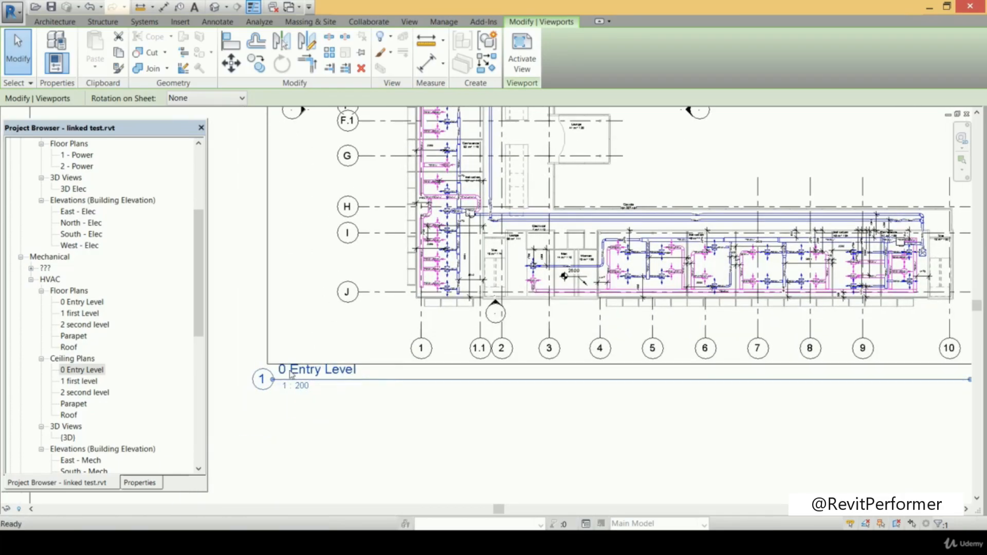
{"action": "scroll", "coordinate": [307, 391], "scroll_direction": "up", "scroll_amount": 2}
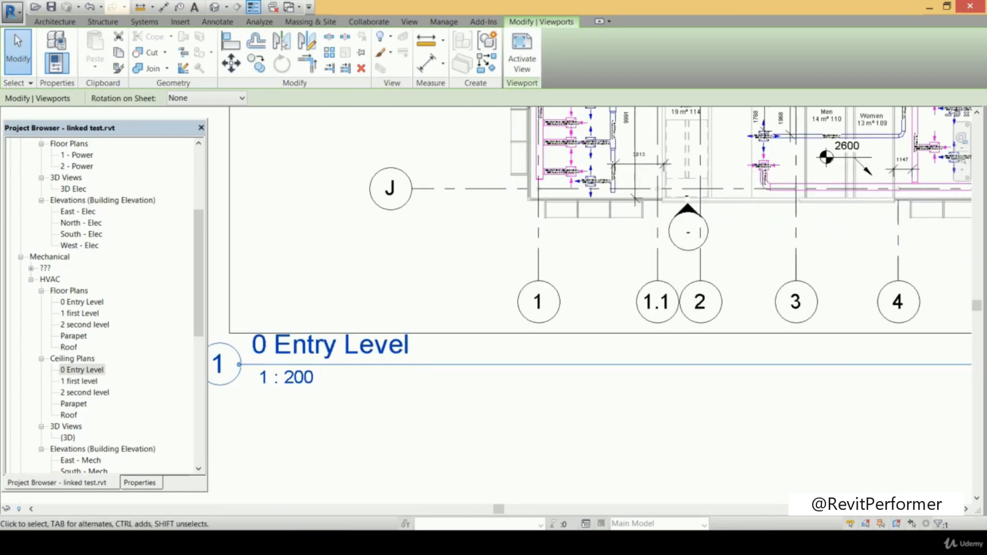
{"action": "scroll", "coordinate": [387, 277], "scroll_direction": "down", "scroll_amount": 5}
{"action": "middle_click_drag", "start_coordinate": [388, 278], "coordinate": [347, 430]}
{"action": "scroll", "coordinate": [604, 322], "scroll_direction": "up", "scroll_amount": 4}
{"action": "middle_click_drag", "start_coordinate": [541, 273], "coordinate": [608, 320]}
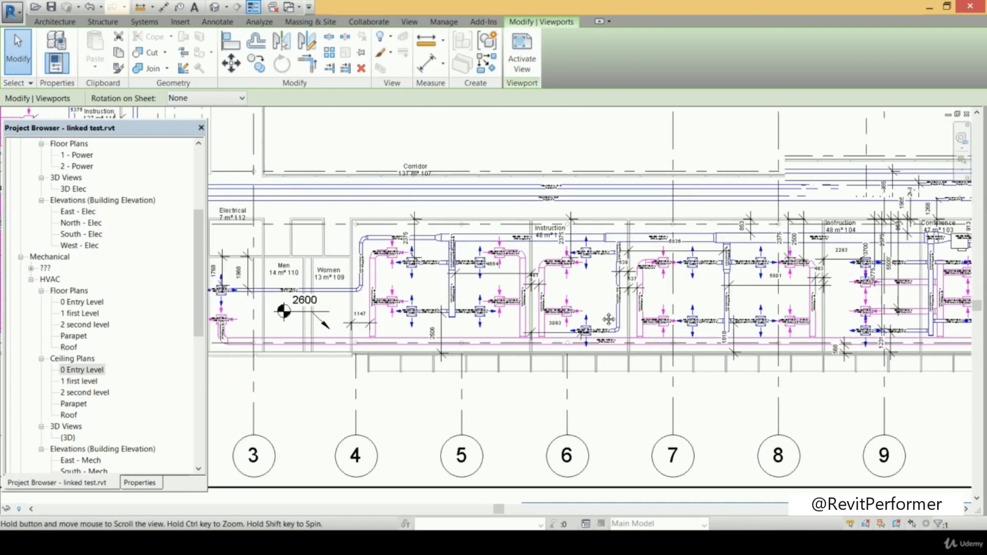
{"action": "scroll", "coordinate": [609, 319], "scroll_direction": "up", "scroll_amount": 4}
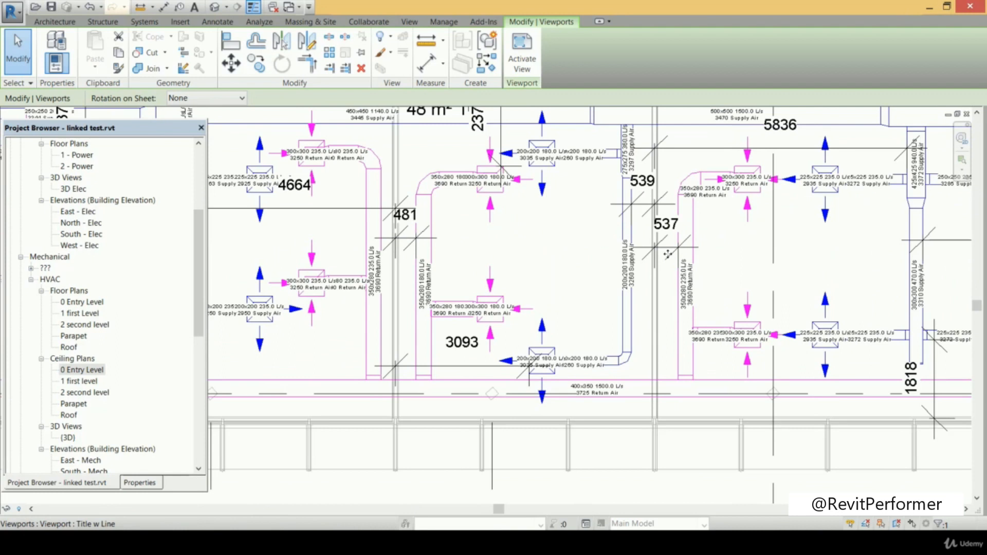
{"action": "scroll", "coordinate": [610, 288], "scroll_direction": "up", "scroll_amount": 2}
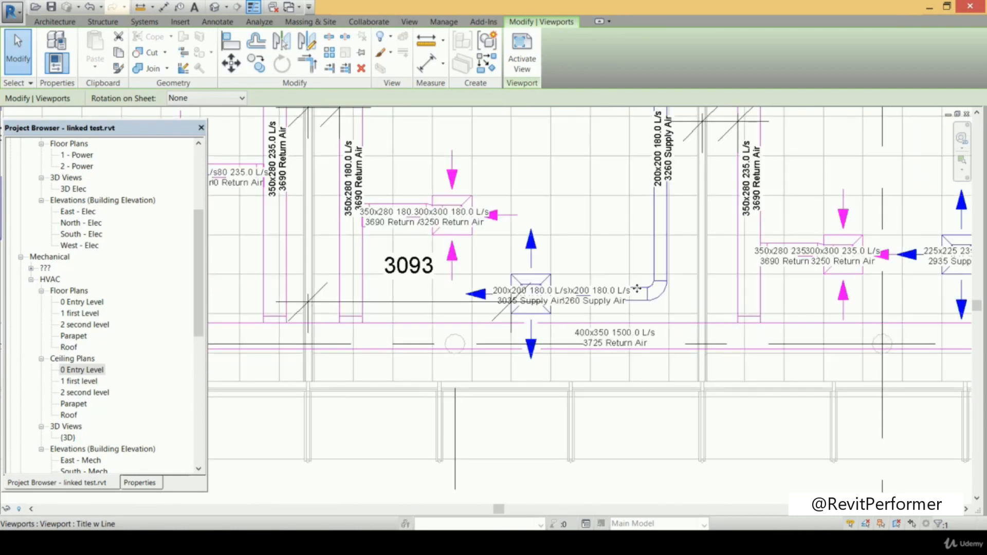
{"action": "scroll", "coordinate": [506, 265], "scroll_direction": "down", "scroll_amount": 2}
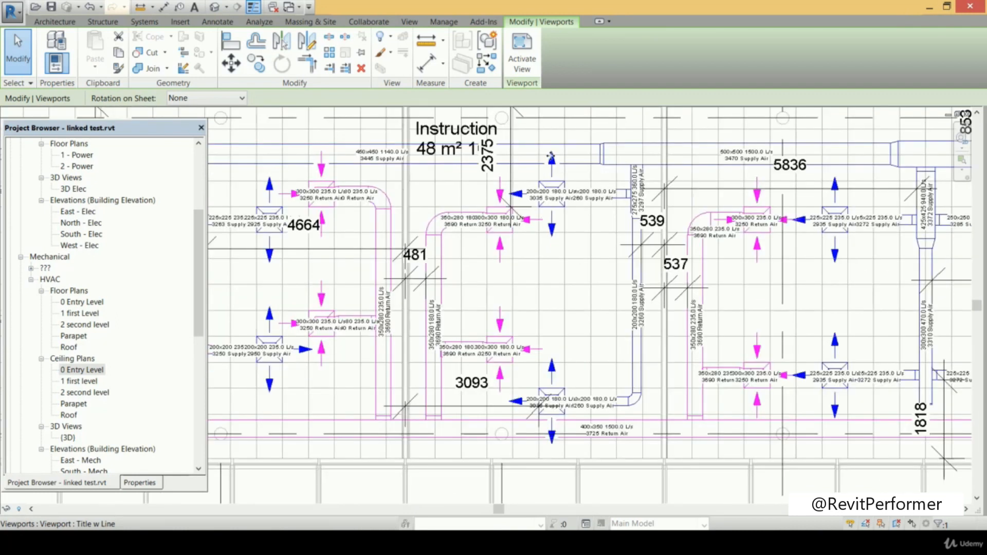
{"action": "scroll", "coordinate": [524, 225], "scroll_direction": "down", "scroll_amount": 5}
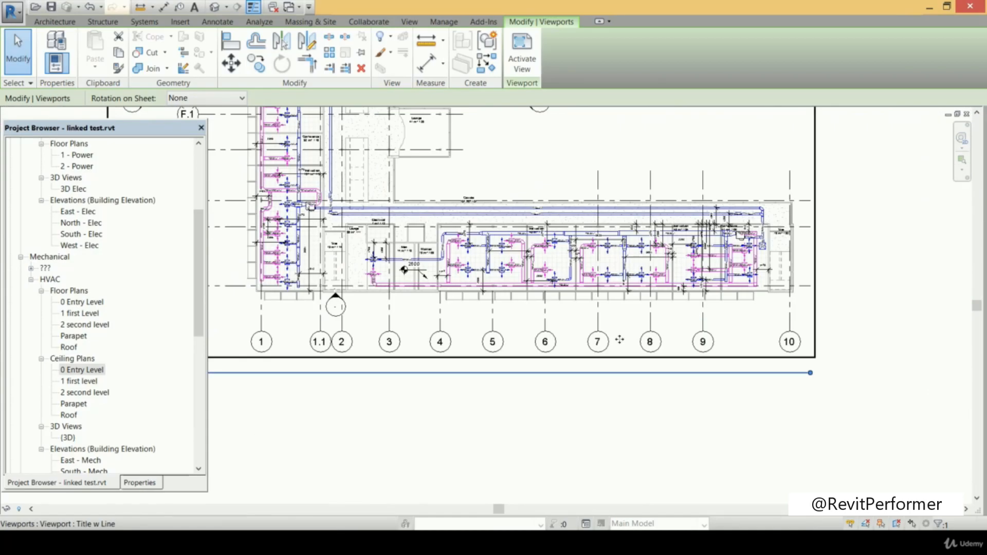
{"action": "key", "text": "Escape"}
{"action": "scroll", "coordinate": [542, 337], "scroll_direction": "down", "scroll_amount": 5}
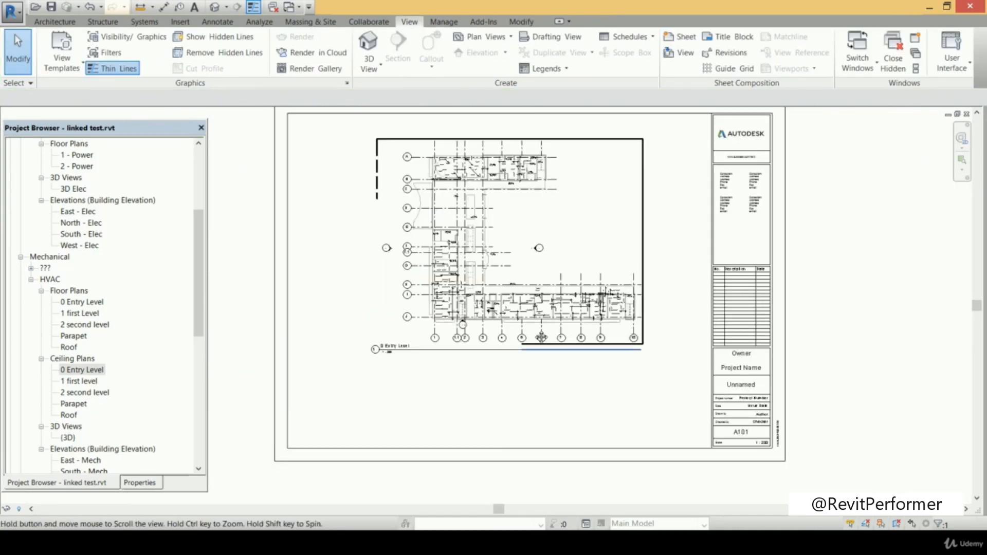
{"action": "middle_click_drag", "start_coordinate": [541, 338], "coordinate": [544, 348]}
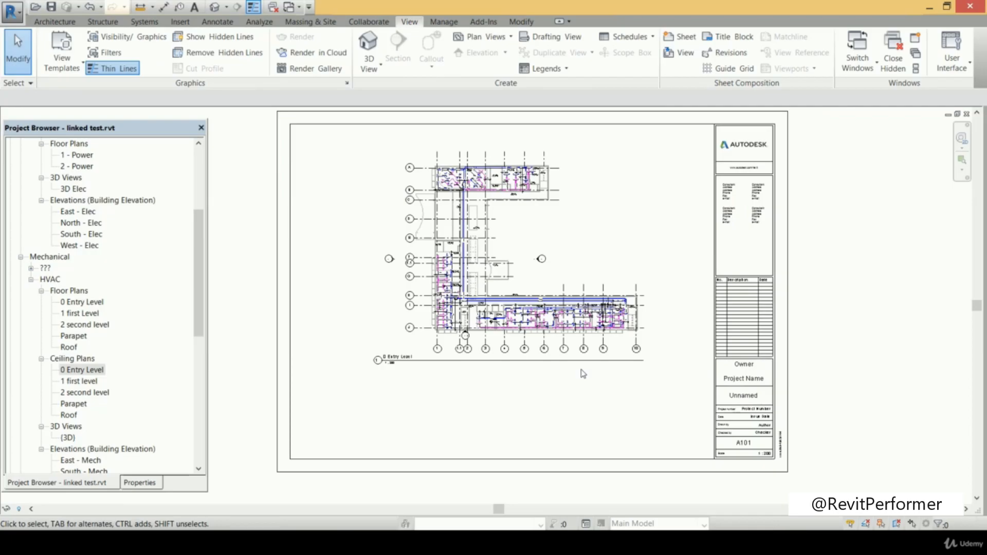
{"action": "scroll", "coordinate": [586, 319], "scroll_direction": "up", "scroll_amount": 5}
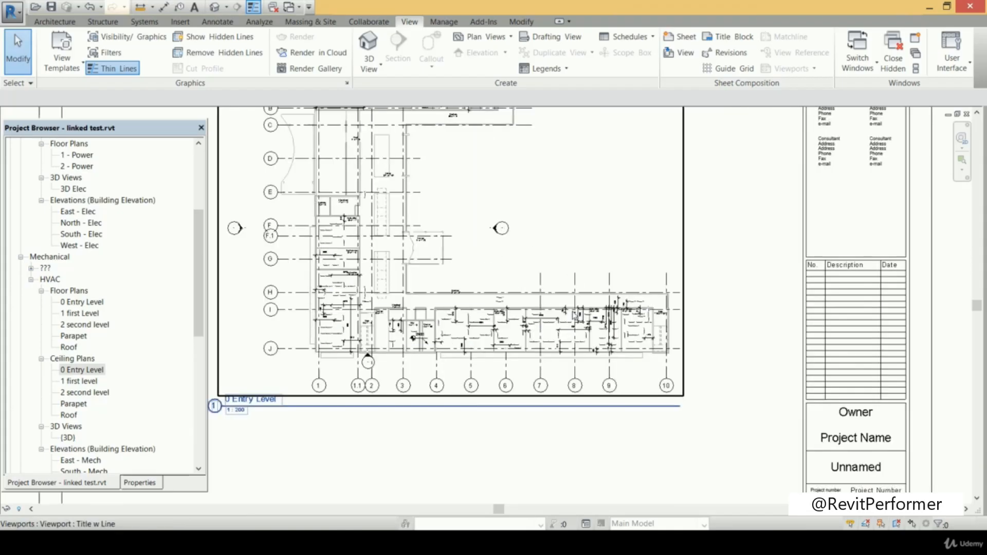
{"action": "middle_click_drag", "start_coordinate": [205, 374], "coordinate": [250, 362]}
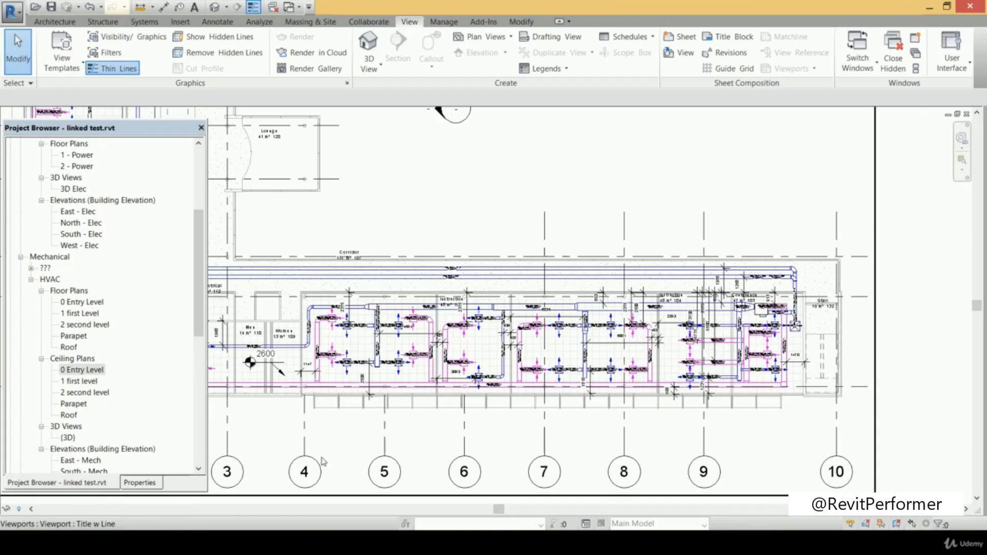
In the 0 Entry Level ceiling plan, draw a section from outside grid 1 to beyond grid 10 and move its line just outside grid J
{"action": "double_click", "coordinate": [89, 371]}
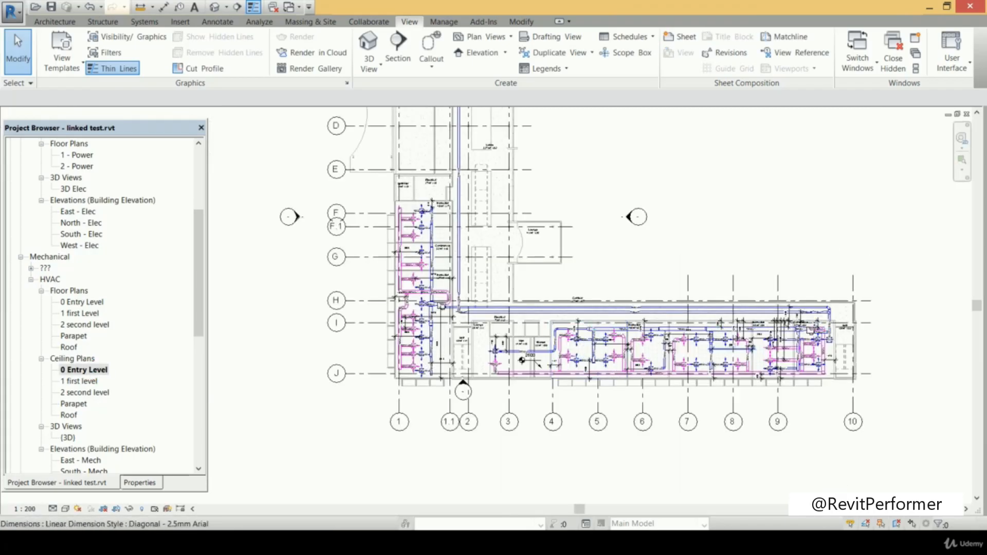
{"action": "middle_click_drag", "start_coordinate": [652, 283], "coordinate": [619, 282]}
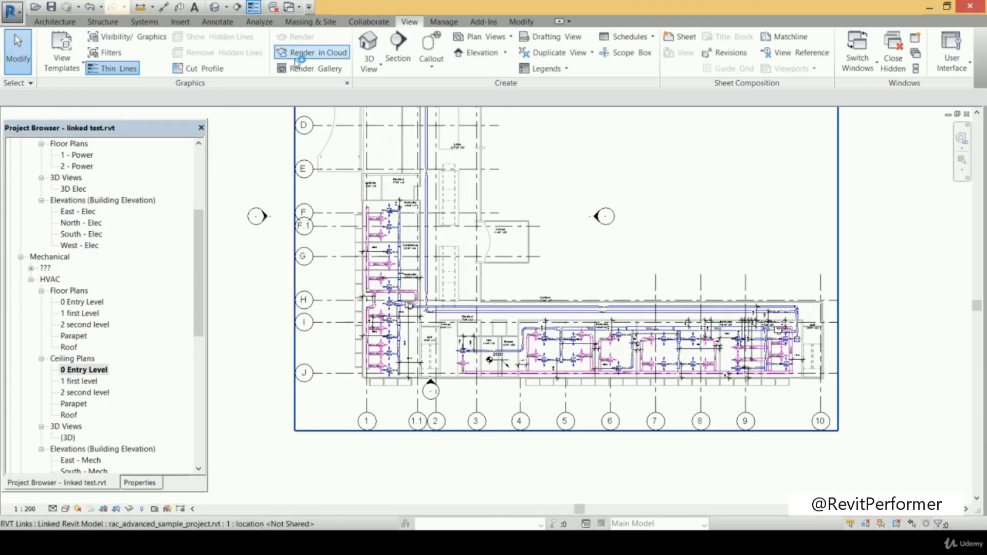
{"action": "left_click", "coordinate": [397, 48]}
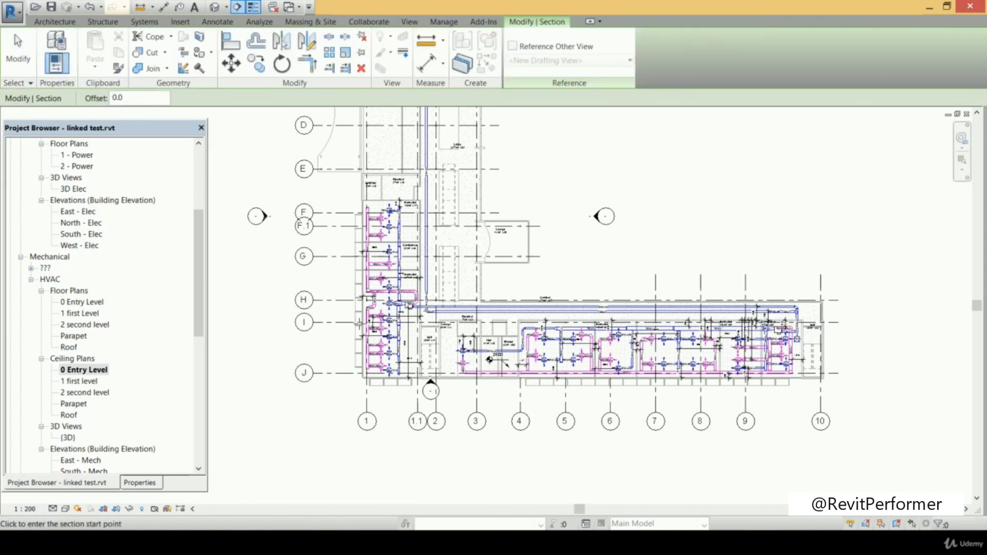
{"action": "left_click", "coordinate": [247, 343]}
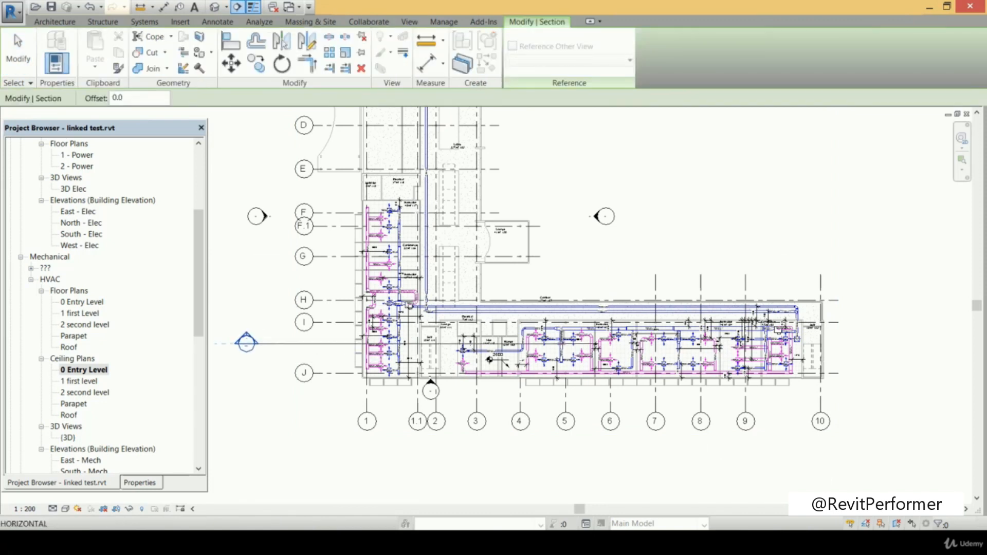
{"action": "left_click", "coordinate": [869, 341]}
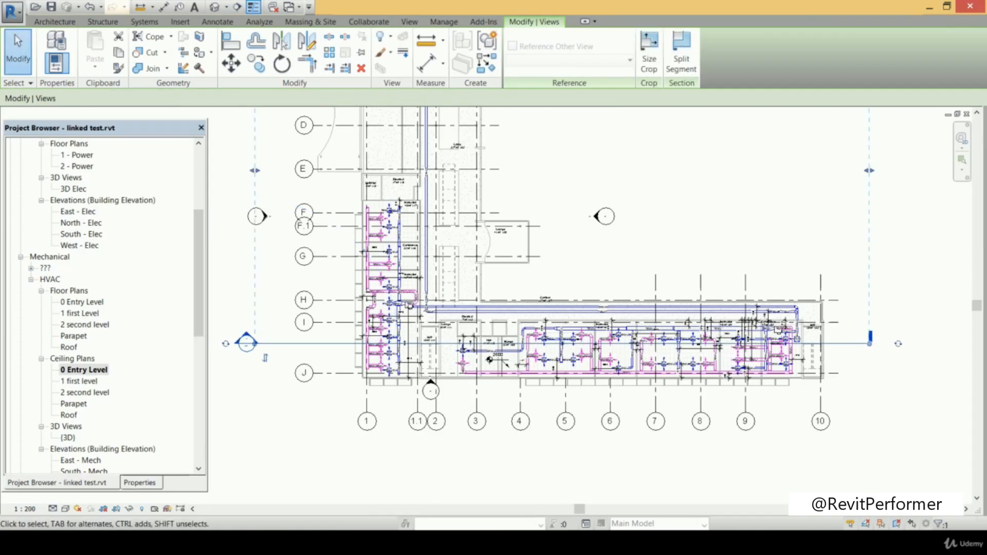
{"action": "mouse_move", "coordinate": [844, 358]}
{"action": "left_mouse_down", "text": "ctrl"}
{"action": "mouse_move", "coordinate": [847, 389]}
{"action": "mouse_move", "coordinate": [817, 411]}
{"action": "mouse_move", "coordinate": [847, 417]}
{"action": "left_mouse_up", "text": "ctrl"}
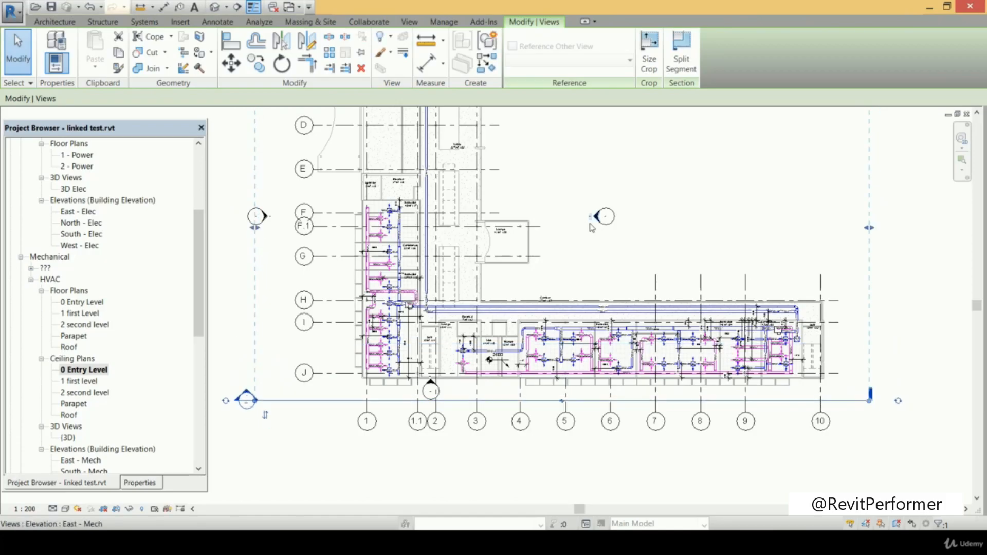
Pull the section's far clip back to just beyond grid H and open the section's view
{"action": "scroll", "coordinate": [591, 227], "scroll_direction": "down", "scroll_amount": 4}
{"action": "middle_click_drag", "start_coordinate": [642, 214], "coordinate": [642, 262]}
{"action": "left_click_drag", "start_coordinate": [590, 168], "coordinate": [591, 302]}
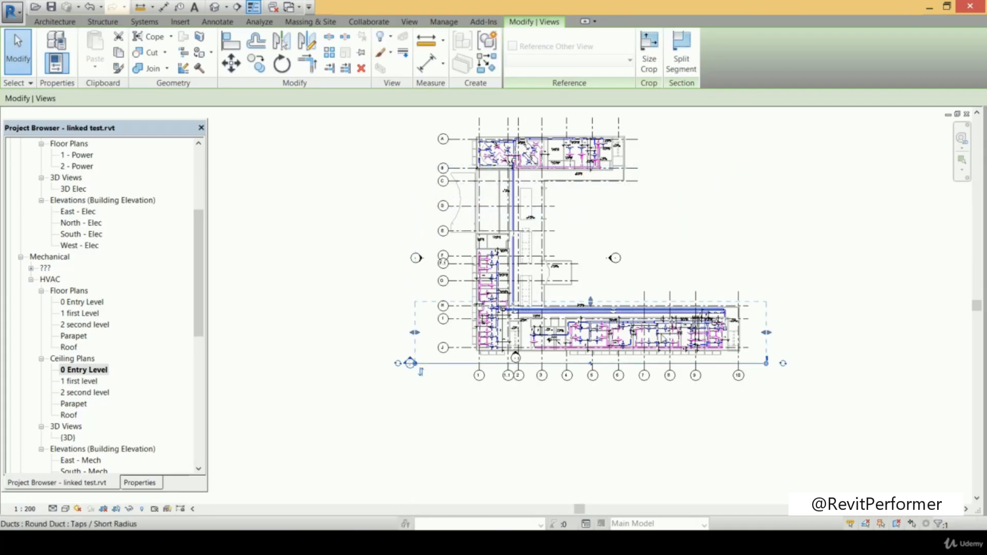
{"action": "left_click", "coordinate": [401, 376]}
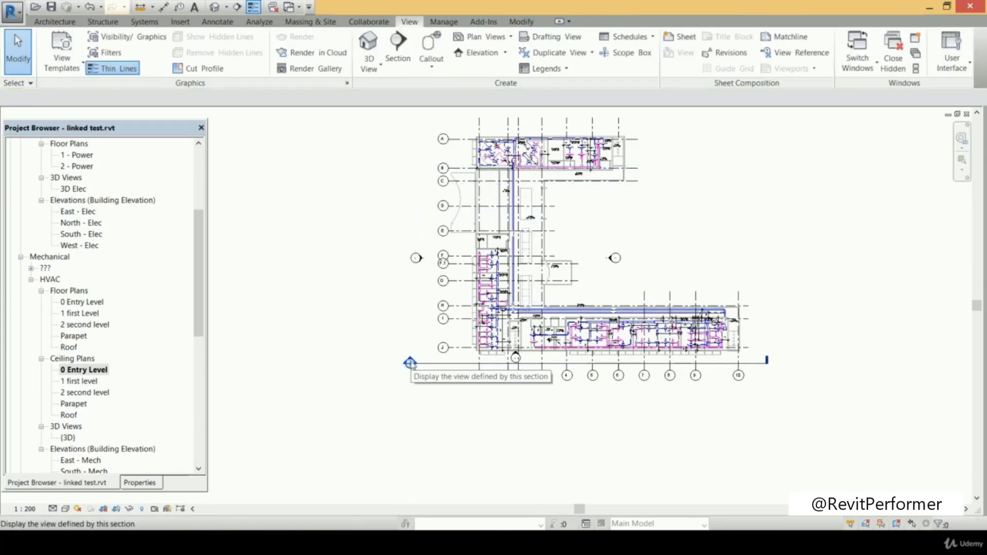
{"action": "double_click", "coordinate": [410, 363]}
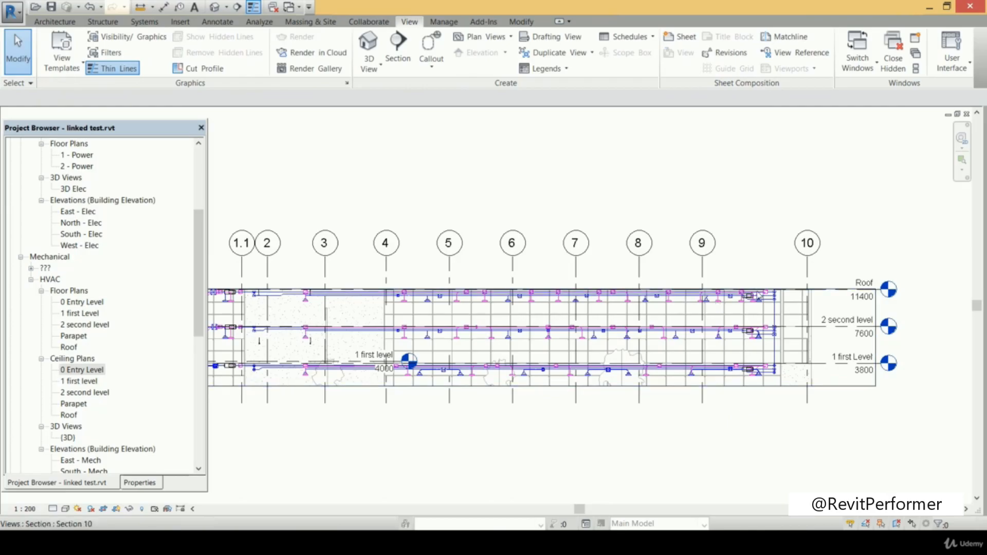
Set the section view's detail level to Fine and inspect the top-level ducts near grids 9 and 10
{"action": "scroll", "coordinate": [693, 320], "scroll_direction": "up", "scroll_amount": 6}
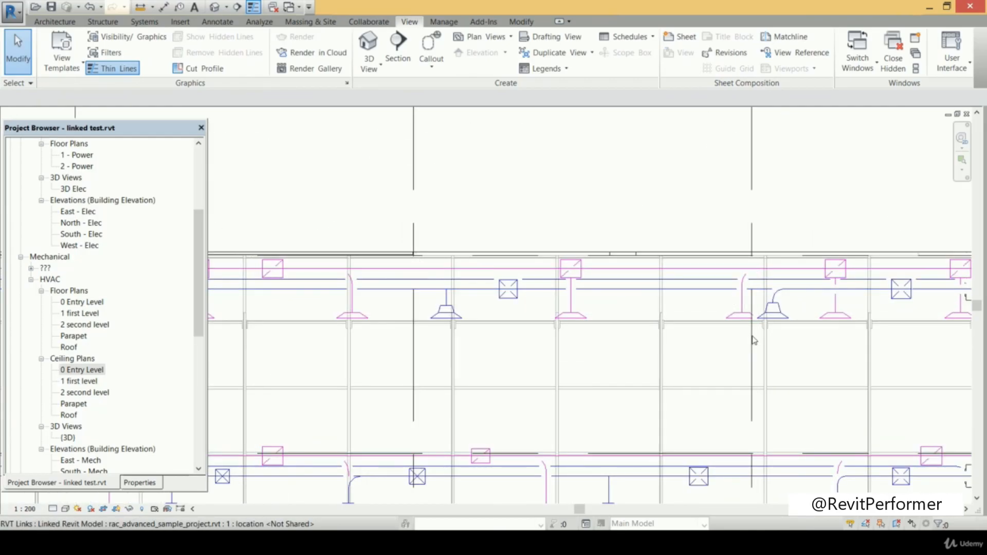
{"action": "left_click", "coordinate": [52, 510]}
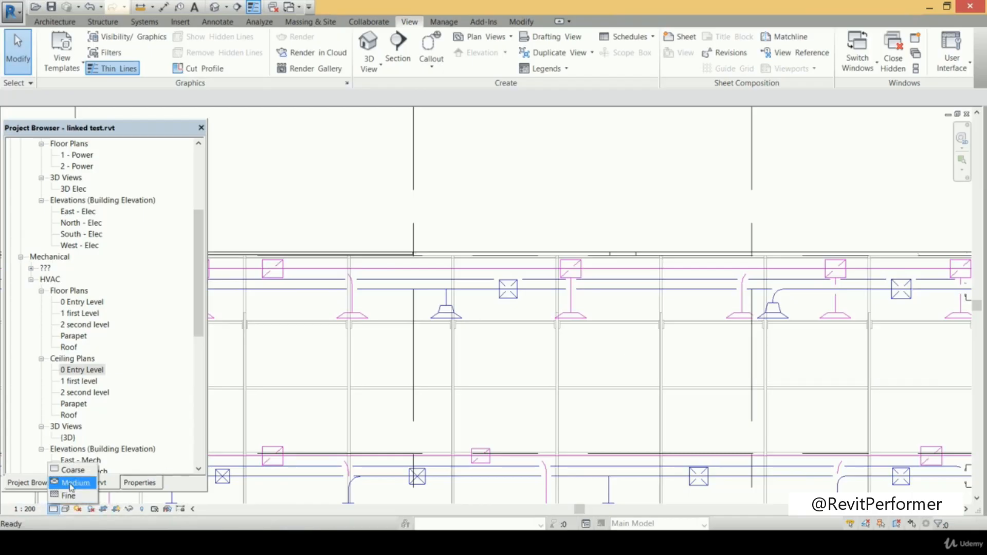
{"action": "left_click", "coordinate": [72, 498]}
{"action": "scroll", "coordinate": [798, 291], "scroll_direction": "down", "scroll_amount": 2}
{"action": "scroll", "coordinate": [833, 298], "scroll_direction": "down", "scroll_amount": 1}
{"action": "middle_click_drag", "start_coordinate": [851, 297], "coordinate": [627, 314]}
{"action": "scroll", "coordinate": [786, 320], "scroll_direction": "up", "scroll_amount": 2}
{"action": "scroll", "coordinate": [551, 385], "scroll_direction": "up", "scroll_amount": 2}
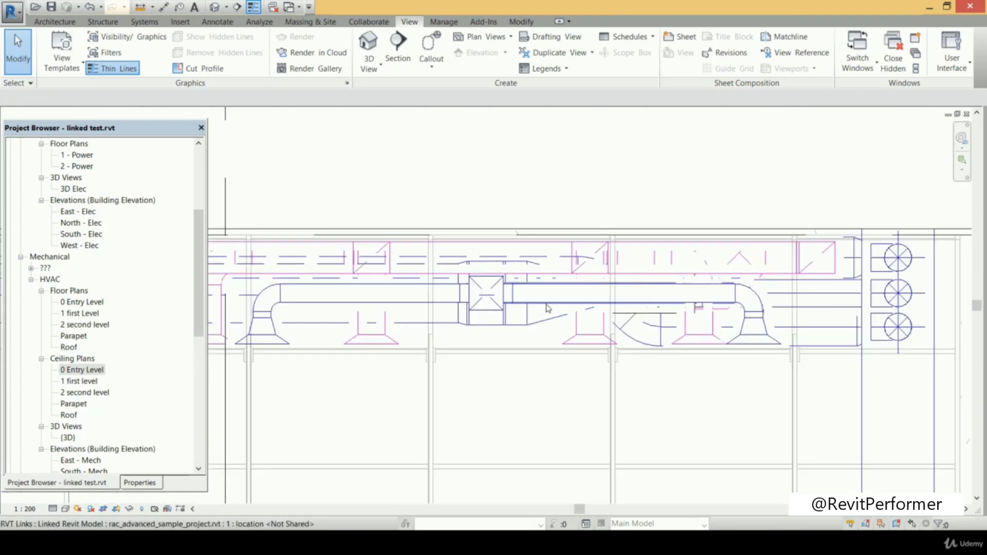
{"action": "scroll", "coordinate": [550, 324], "scroll_direction": "up", "scroll_amount": 3}
{"action": "scroll", "coordinate": [785, 272], "scroll_direction": "down", "scroll_amount": 3}
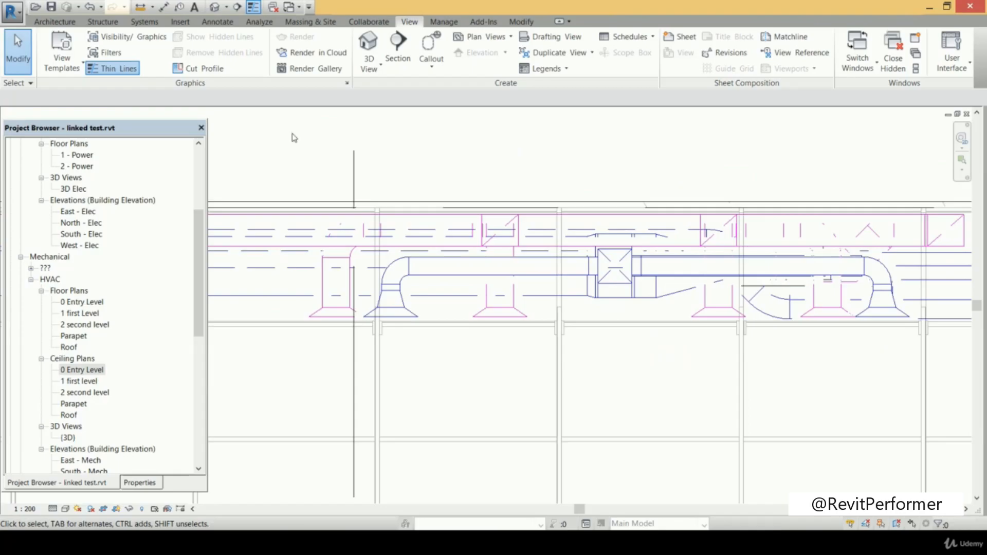
Add aligned dimensions from the undersides of the round branch duct and the main duct to the diffuser face on the top level
{"action": "left_click", "coordinate": [164, 7]}
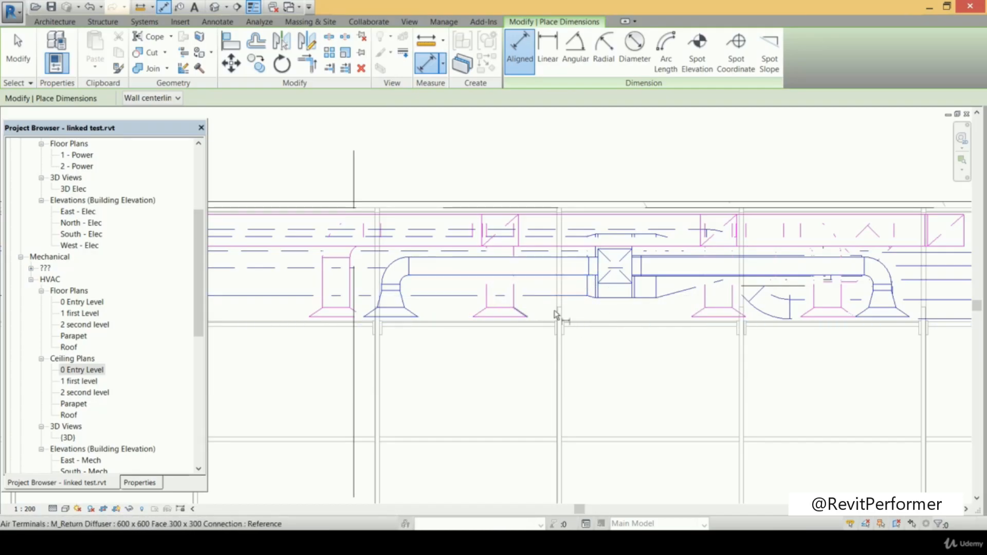
{"action": "left_click", "coordinate": [503, 276]}
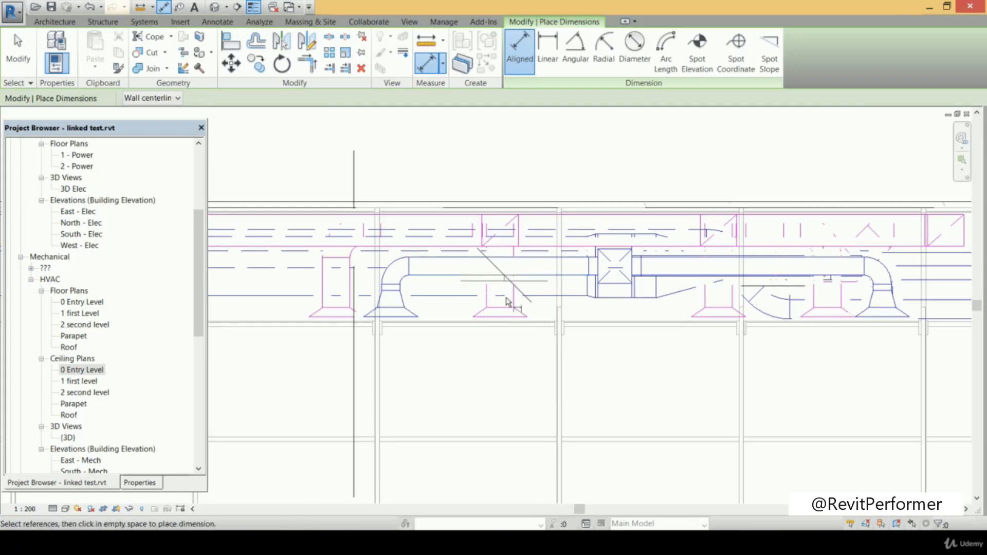
{"action": "left_click", "coordinate": [507, 316]}
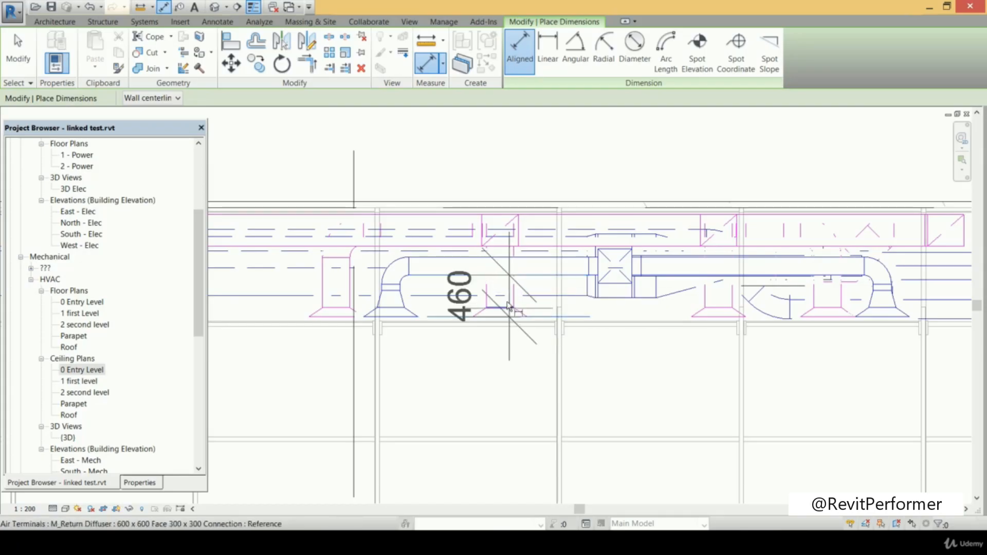
{"action": "left_click", "coordinate": [504, 299]}
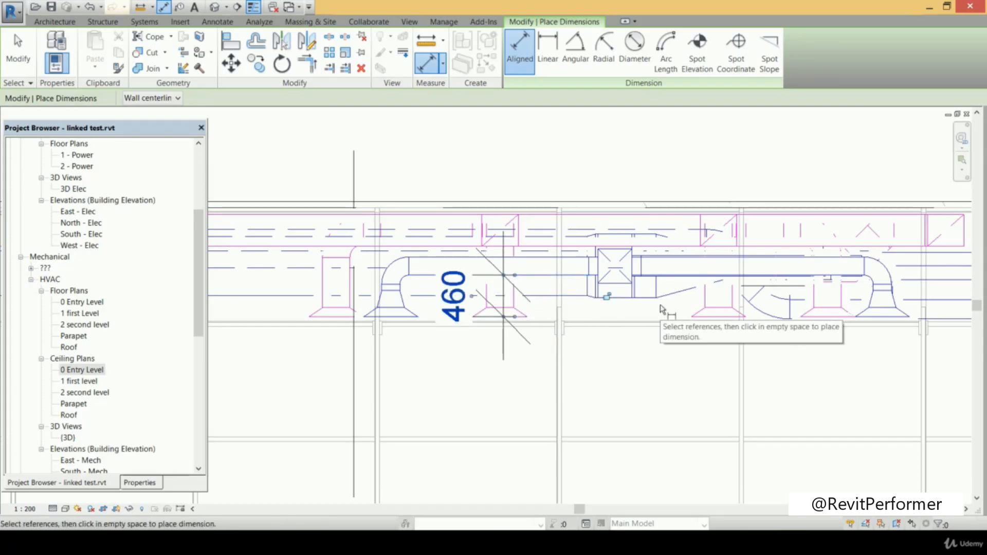
{"action": "scroll", "coordinate": [574, 296], "scroll_direction": "up", "scroll_amount": 2}
{"action": "left_click", "coordinate": [574, 296]}
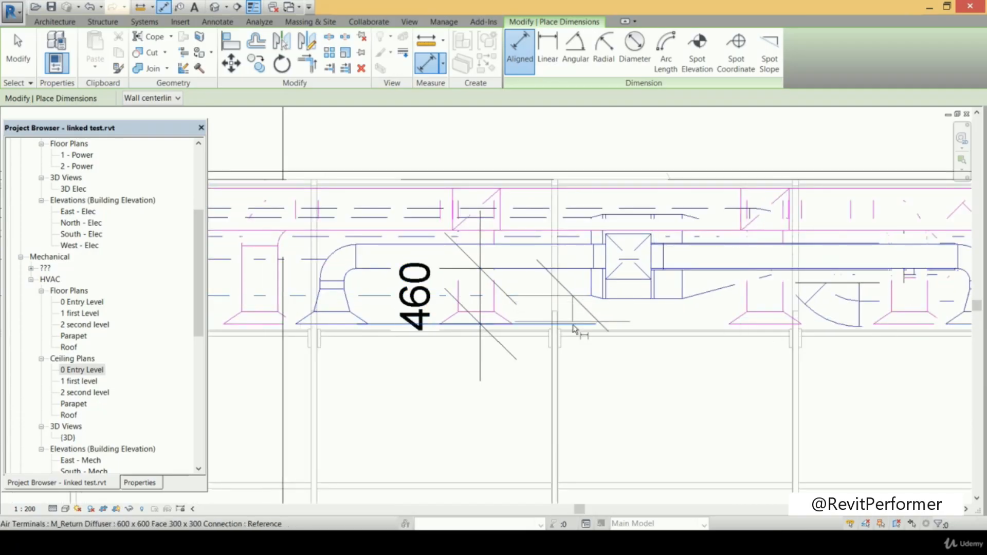
{"action": "left_click", "coordinate": [580, 320]}
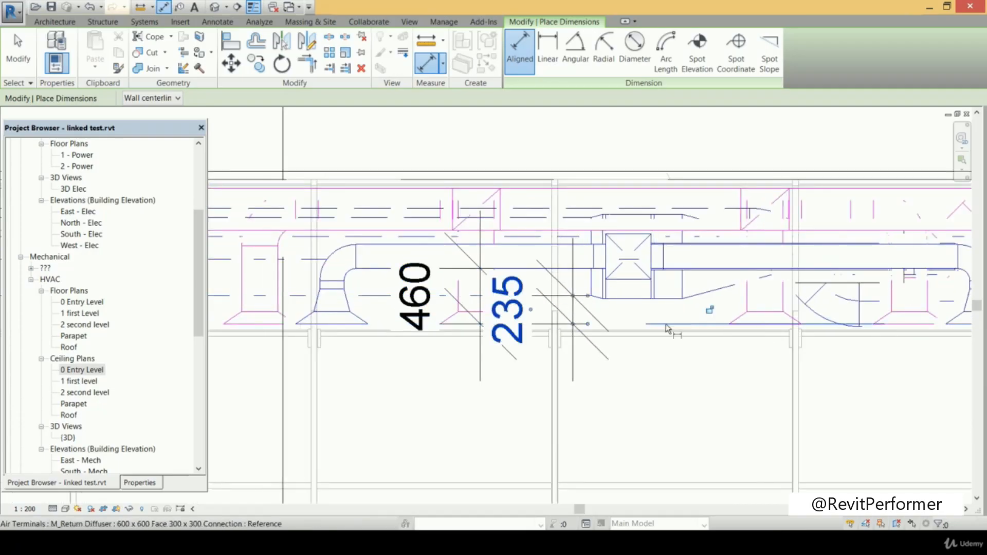
Dimension the height from the uppermost duct's centreline to the diffuser face beside the risers near grid 10
{"action": "scroll", "coordinate": [581, 321], "scroll_direction": "down", "scroll_amount": 2}
{"action": "middle_click_drag", "start_coordinate": [601, 332], "coordinate": [423, 327]}
{"action": "scroll", "coordinate": [777, 264], "scroll_direction": "up", "scroll_amount": 3}
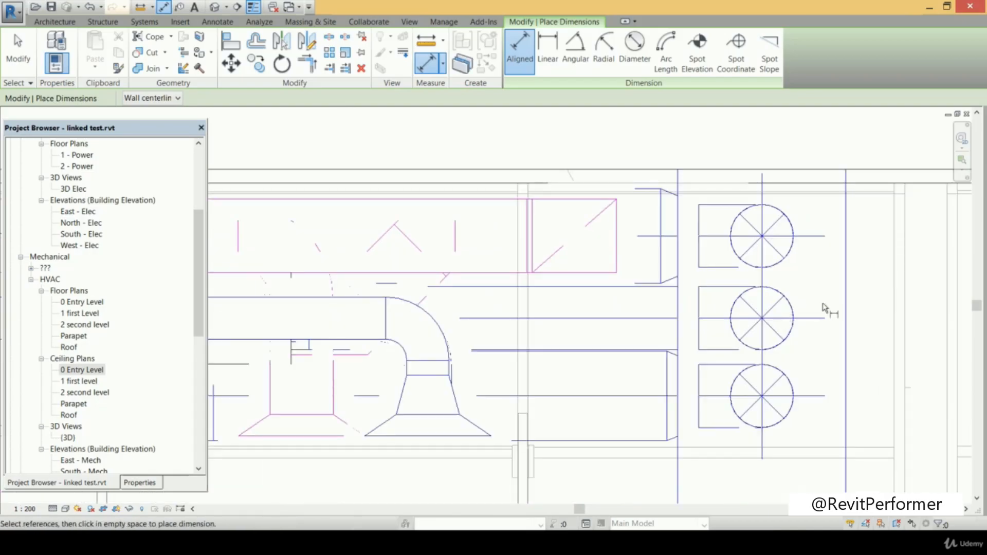
{"action": "left_click", "coordinate": [650, 238]}
{"action": "middle_click_drag", "start_coordinate": [637, 382], "coordinate": [668, 315]}
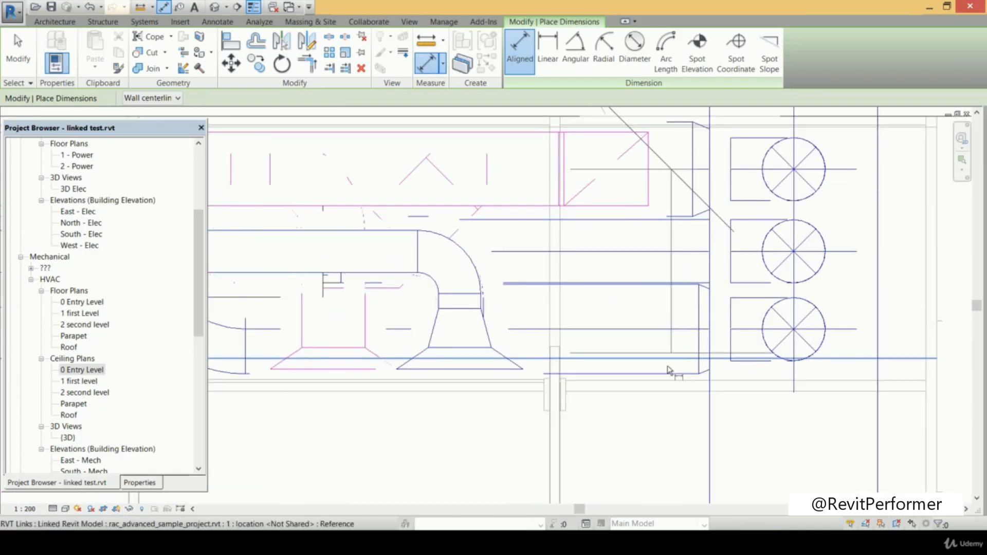
{"action": "left_click", "coordinate": [666, 369]}
{"action": "left_click", "coordinate": [646, 335]}
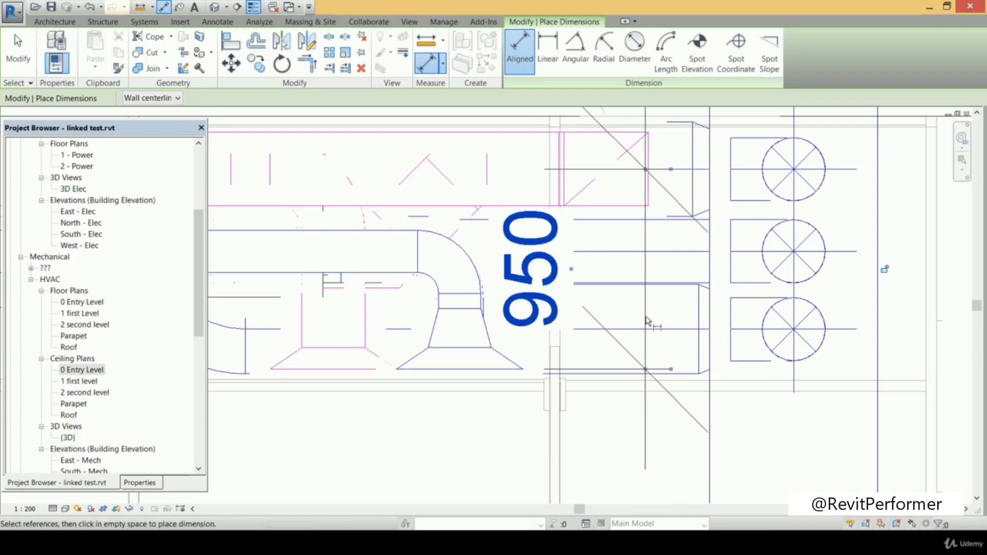
Dimension the height from the middle riser duct's centreline down to the diffuser face level
{"action": "scroll", "coordinate": [647, 319], "scroll_direction": "down", "scroll_amount": 3}
{"action": "middle_click_drag", "start_coordinate": [702, 330], "coordinate": [862, 371]}
{"action": "scroll", "coordinate": [921, 361], "scroll_direction": "up", "scroll_amount": 3}
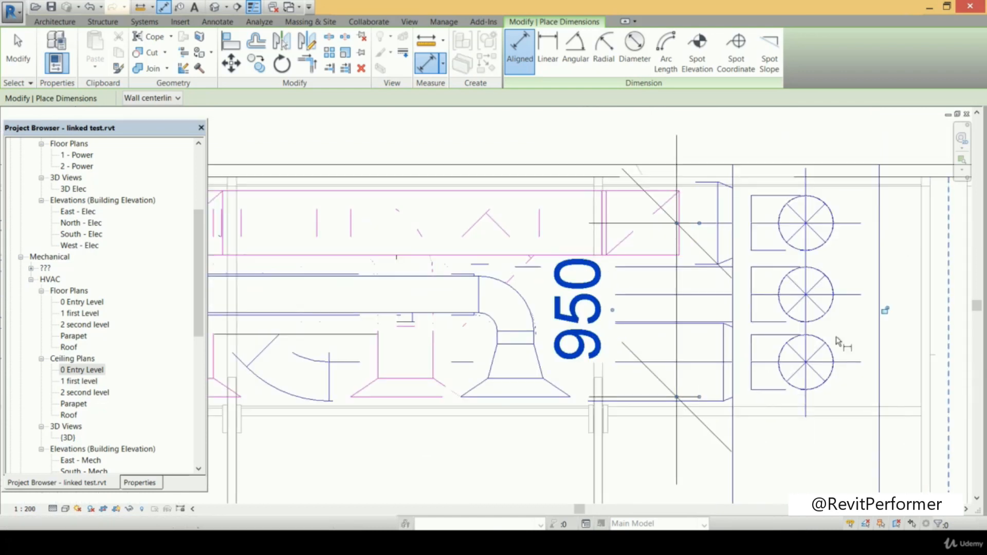
{"action": "left_click", "coordinate": [880, 309]}
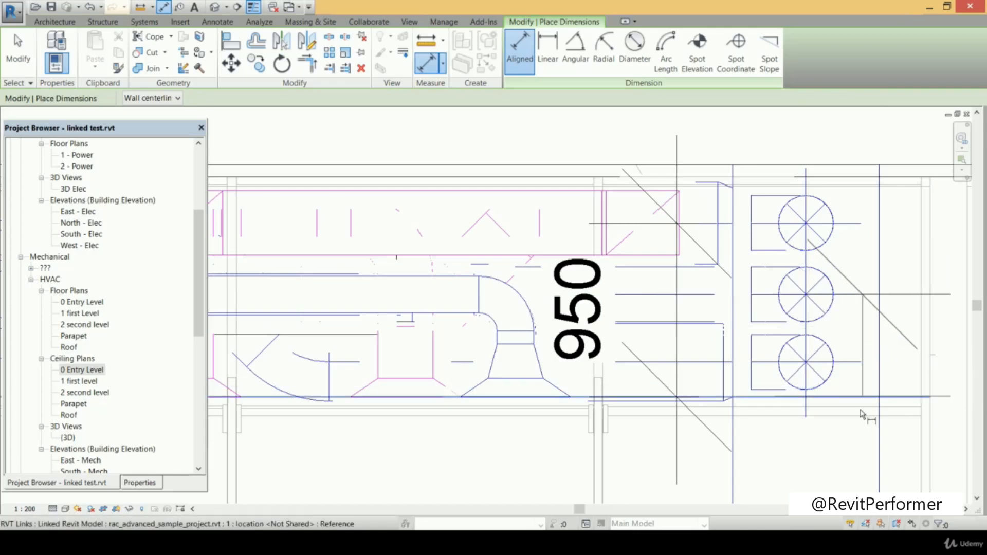
{"action": "left_click", "coordinate": [864, 397]}
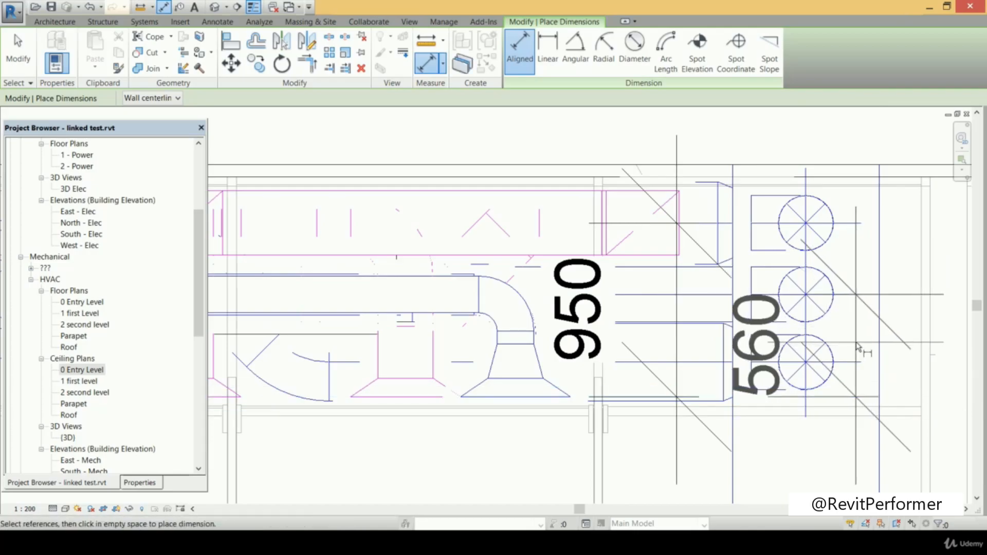
{"action": "left_click", "coordinate": [856, 350]}
Dimension the height from the branch duct's underside to the supply diffuser face just past grid 8 on the top level
{"action": "scroll", "coordinate": [850, 359], "scroll_direction": "down", "scroll_amount": 3}
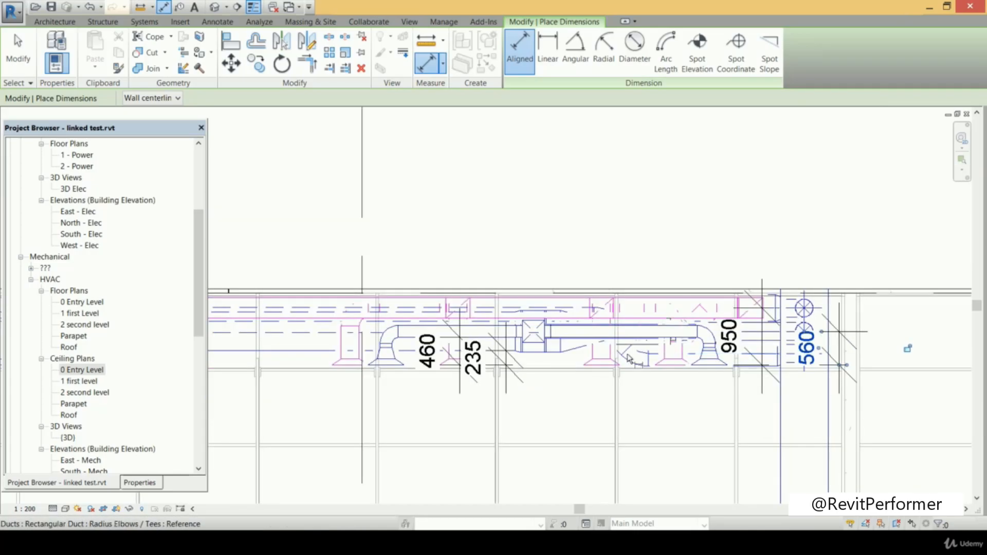
{"action": "scroll", "coordinate": [660, 354], "scroll_direction": "down", "scroll_amount": 2}
{"action": "middle_click_drag", "start_coordinate": [381, 353], "coordinate": [453, 361]}
{"action": "scroll", "coordinate": [452, 361], "scroll_direction": "up", "scroll_amount": 4}
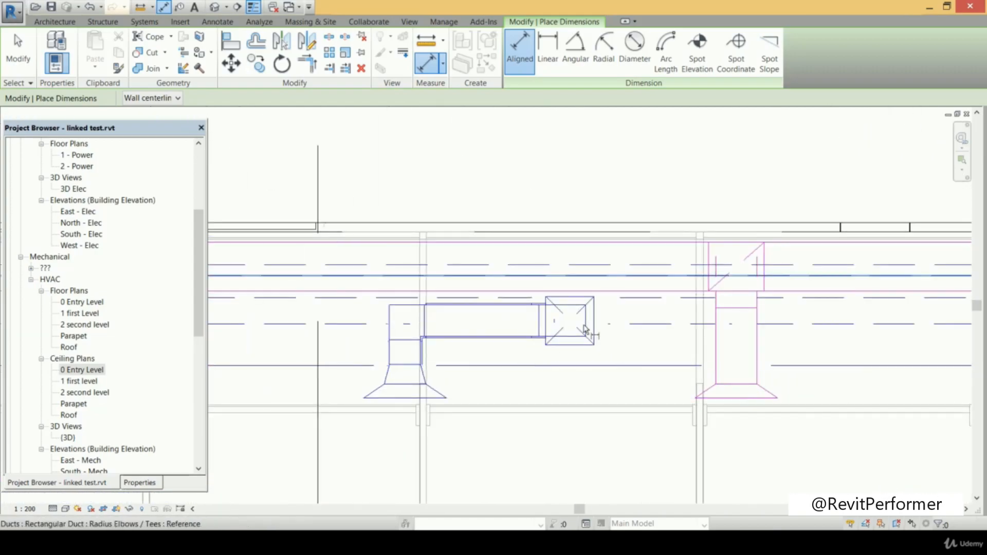
{"action": "left_click", "coordinate": [527, 339]}
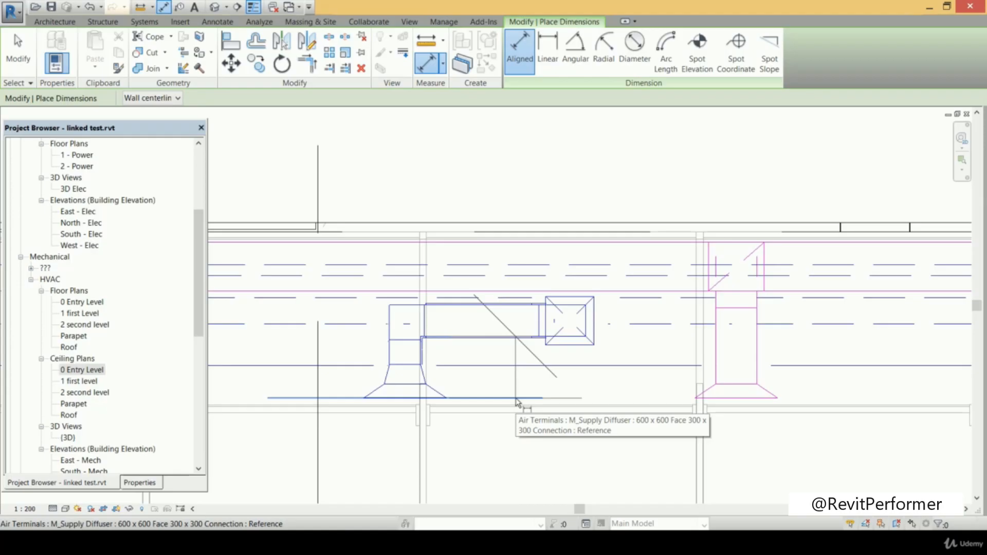
{"action": "left_click", "coordinate": [516, 399]}
{"action": "left_click", "coordinate": [517, 385]}
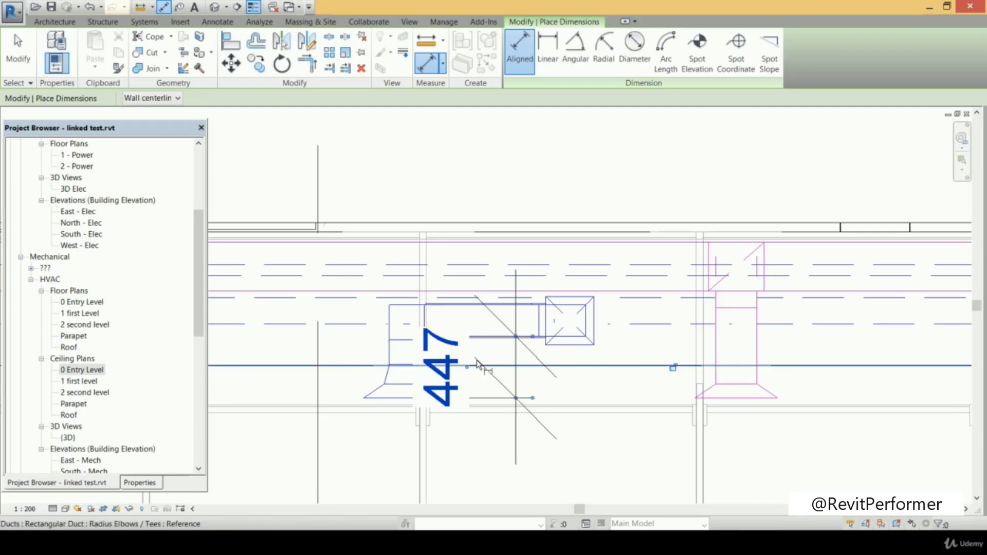
Dimension the height from the return duct's underside to the return diffuser face between grids 6 and 7, then end dimensioning
{"action": "scroll", "coordinate": [531, 373], "scroll_direction": "down", "scroll_amount": 4}
{"action": "mouse_move", "coordinate": [218, 395]}
{"action": "middle_mouse_down"}
{"action": "mouse_move", "coordinate": [485, 379]}
{"action": "mouse_move", "coordinate": [562, 392]}
{"action": "middle_mouse_up"}
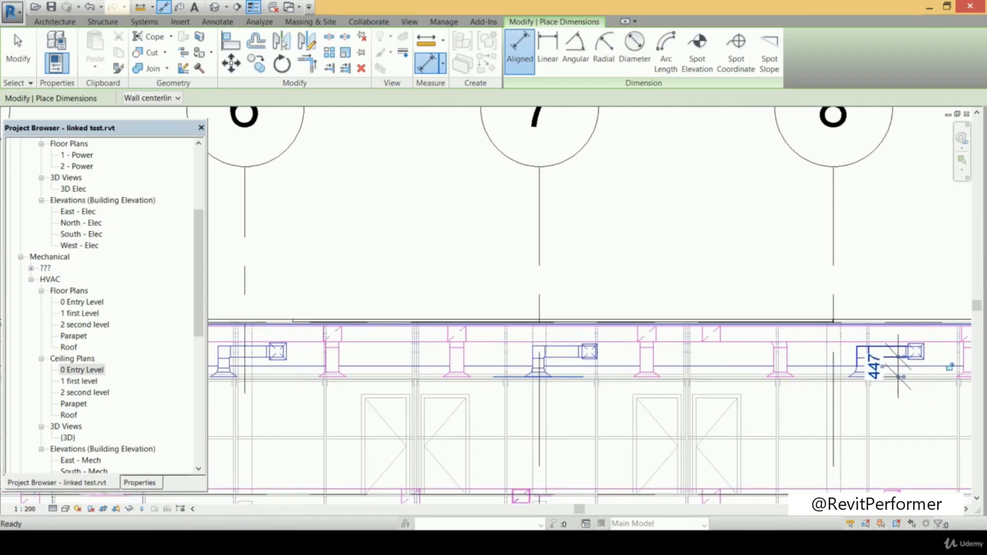
{"action": "scroll", "coordinate": [489, 348], "scroll_direction": "up", "scroll_amount": 2}
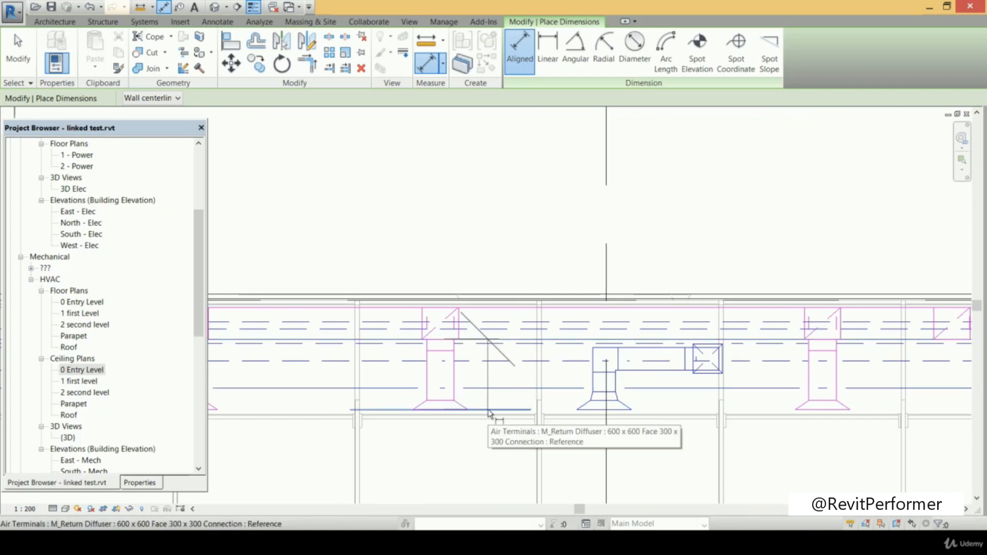
{"action": "scroll", "coordinate": [489, 411], "scroll_direction": "down", "scroll_amount": 2}
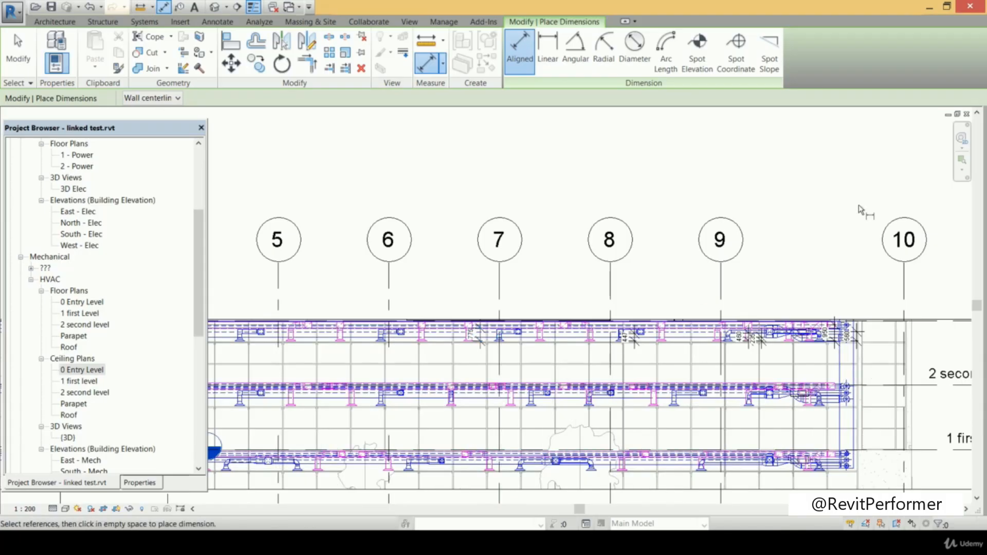
{"action": "key", "text": "Escape"}
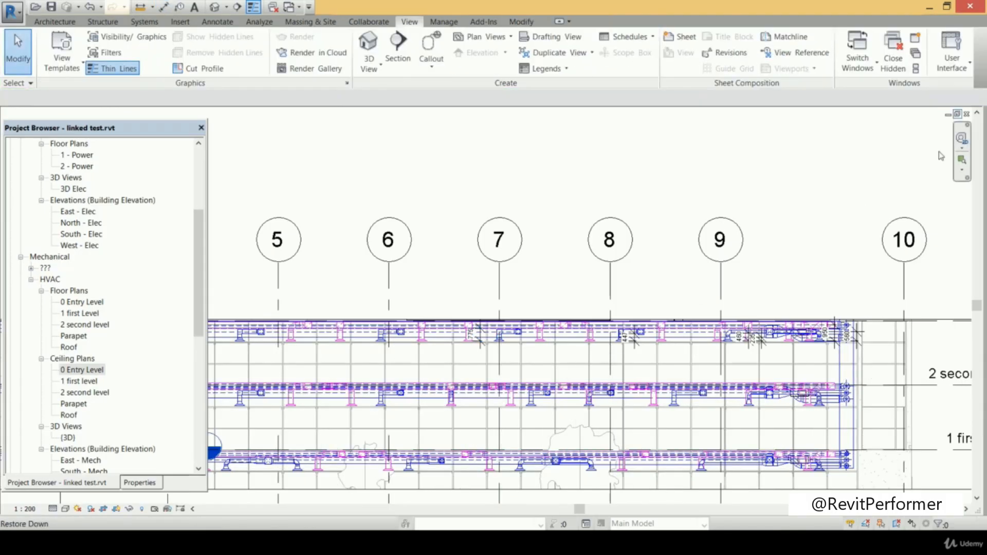
Float the view windows, move the section and 0 Entry Level ceiling plan windows lower, and bring sheet A101 forward
{"action": "left_click", "coordinate": [957, 114]}
{"action": "left_click_drag", "start_coordinate": [815, 231], "coordinate": [808, 247]}
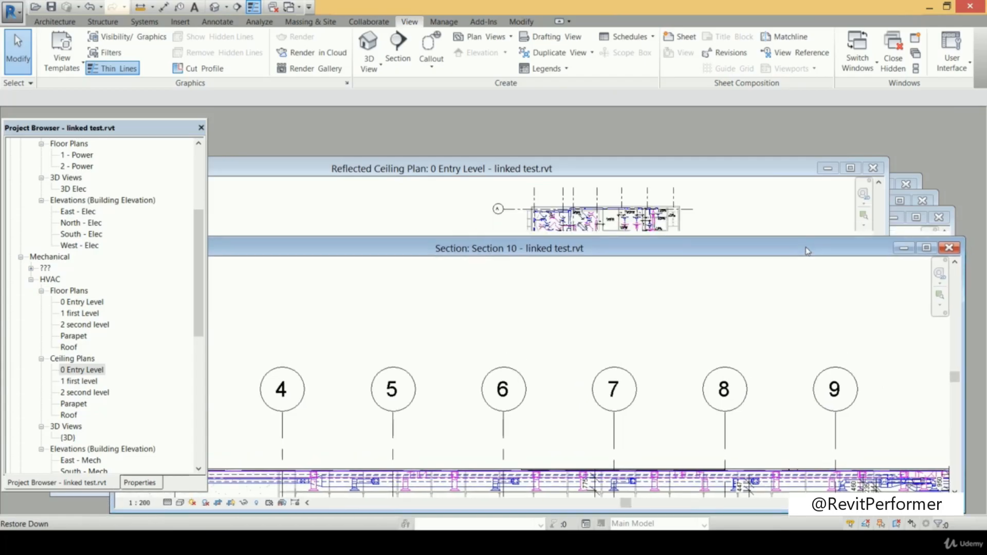
{"action": "left_click_drag", "start_coordinate": [782, 170], "coordinate": [733, 284]}
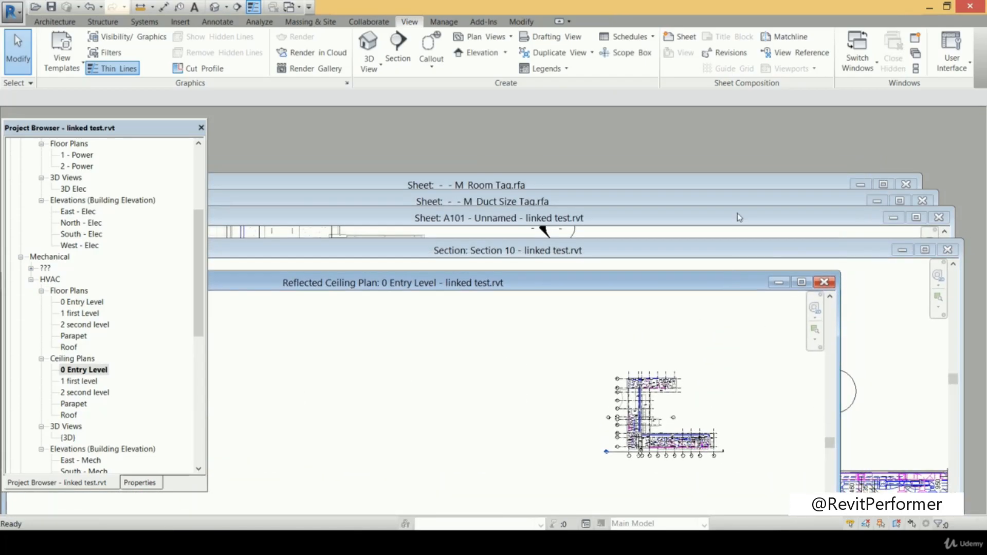
{"action": "left_click", "coordinate": [746, 223]}
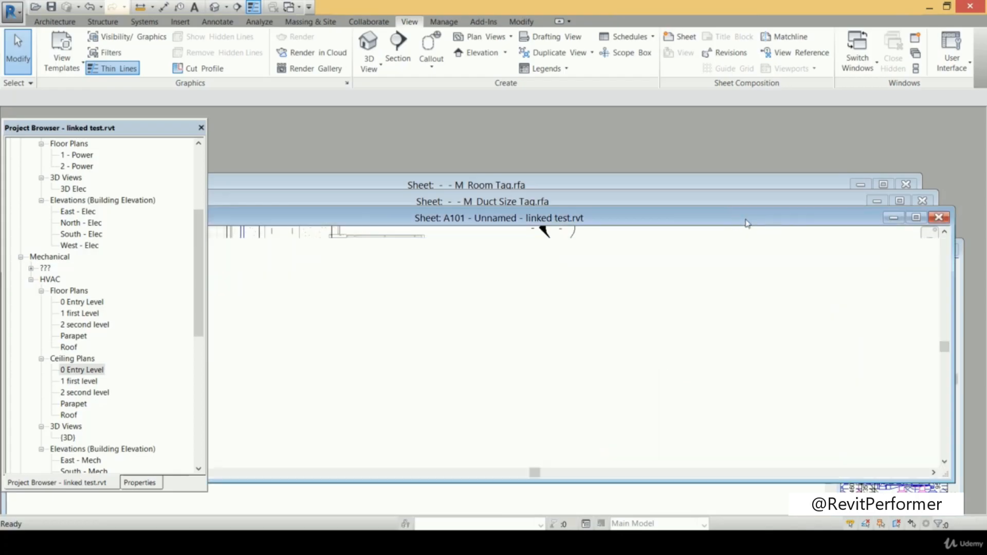
Place the mechanical Section 10 view on sheet A101 directly below the 0 Entry Level plan
{"action": "left_click", "coordinate": [917, 218]}
{"action": "scroll", "coordinate": [733, 194], "scroll_direction": "down", "scroll_amount": 6}
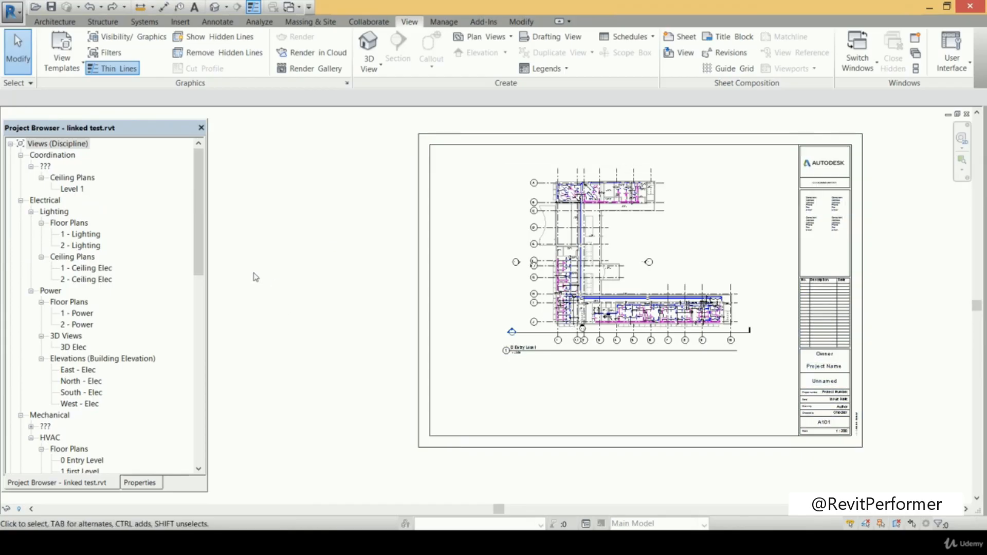
{"action": "scroll", "coordinate": [200, 237], "scroll_direction": "down", "scroll_amount": 6}
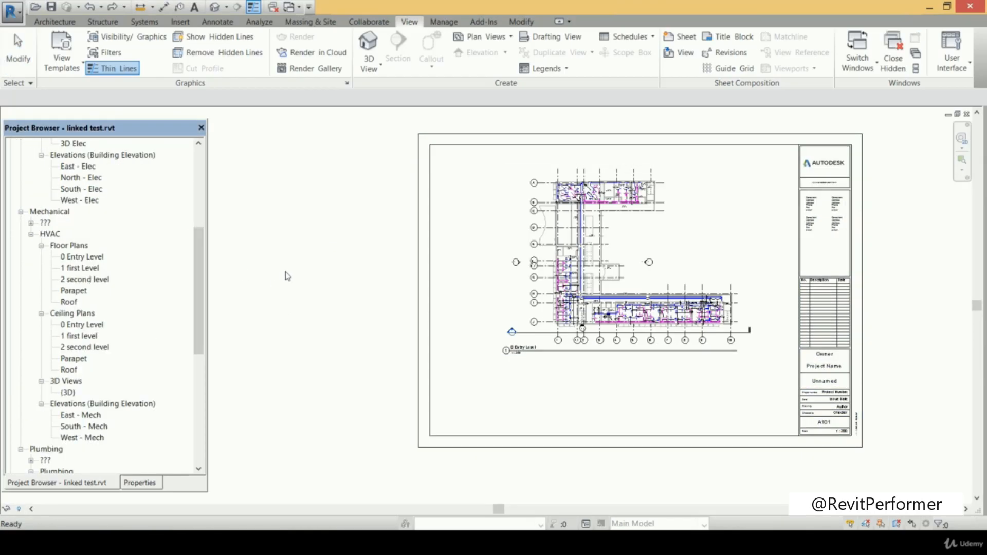
{"action": "left_click", "coordinate": [30, 223]}
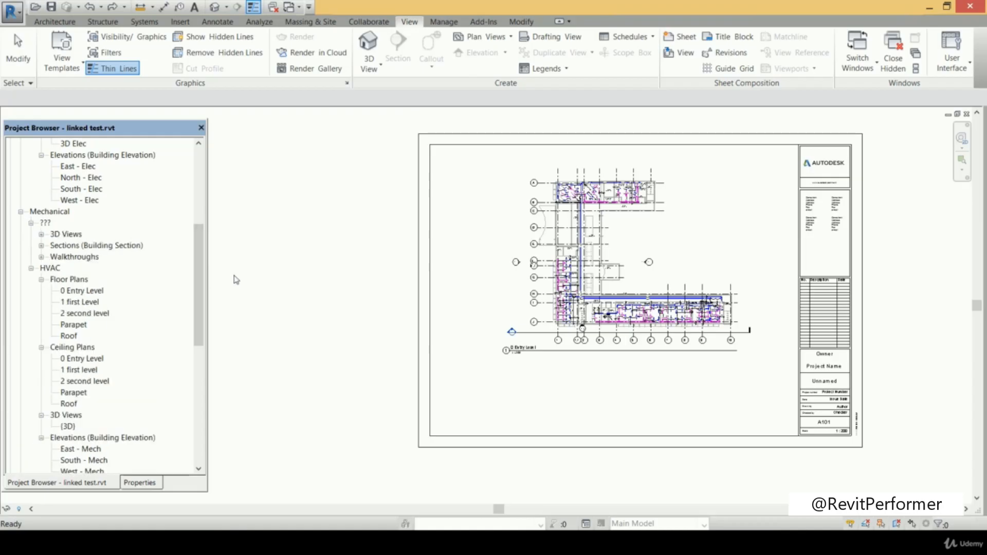
{"action": "left_click", "coordinate": [42, 245]}
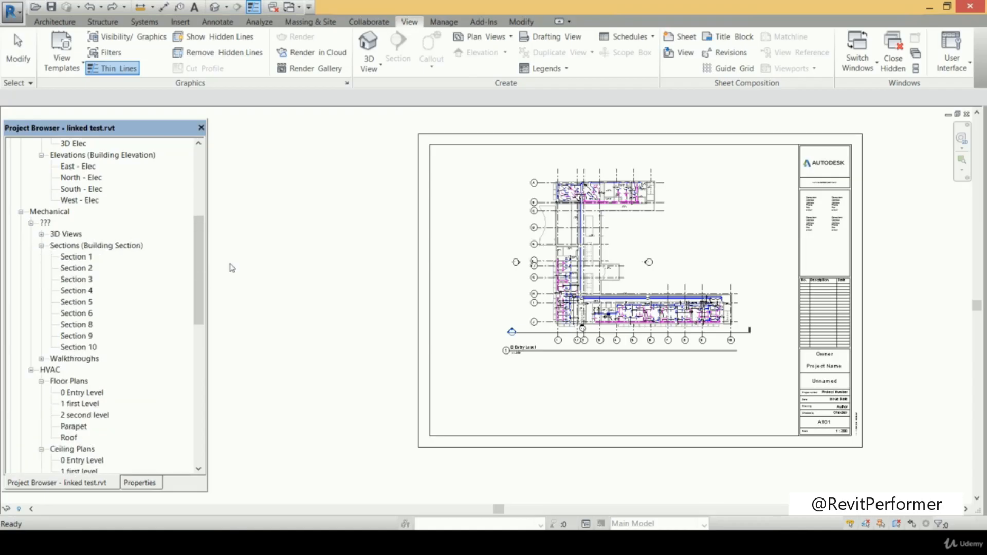
{"action": "left_click", "coordinate": [82, 348]}
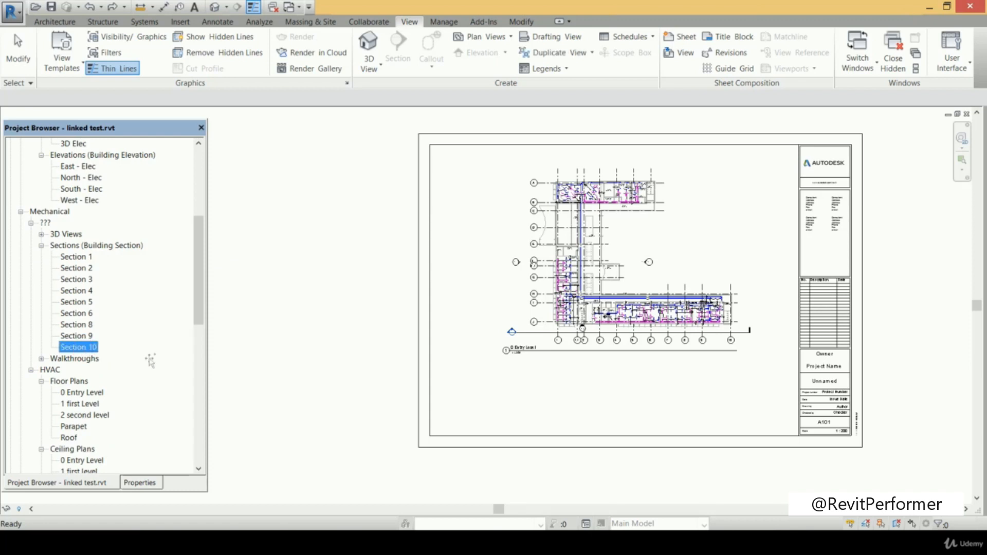
{"action": "left_click_drag", "start_coordinate": [592, 400], "coordinate": [599, 383]}
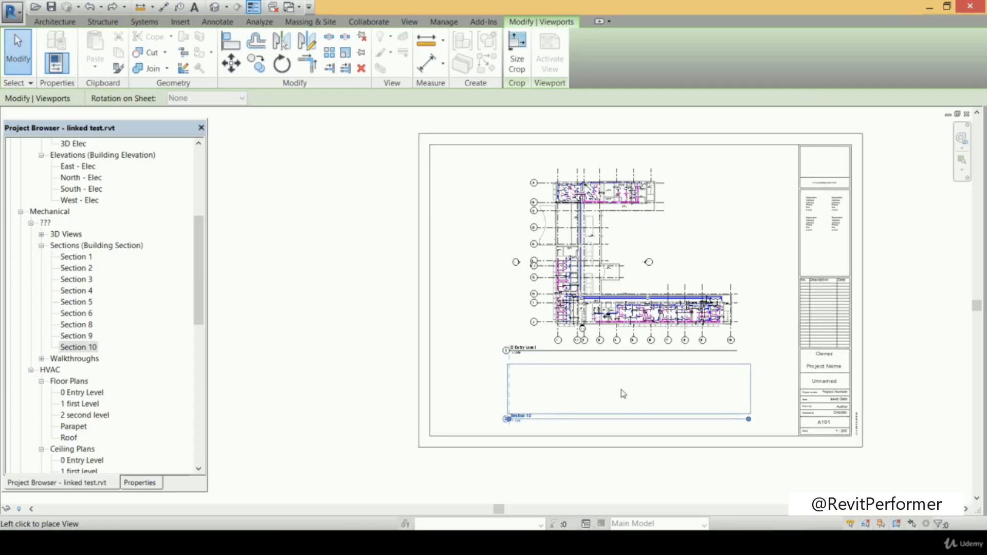
{"action": "left_click", "coordinate": [619, 392]}
{"action": "left_click", "coordinate": [391, 330]}
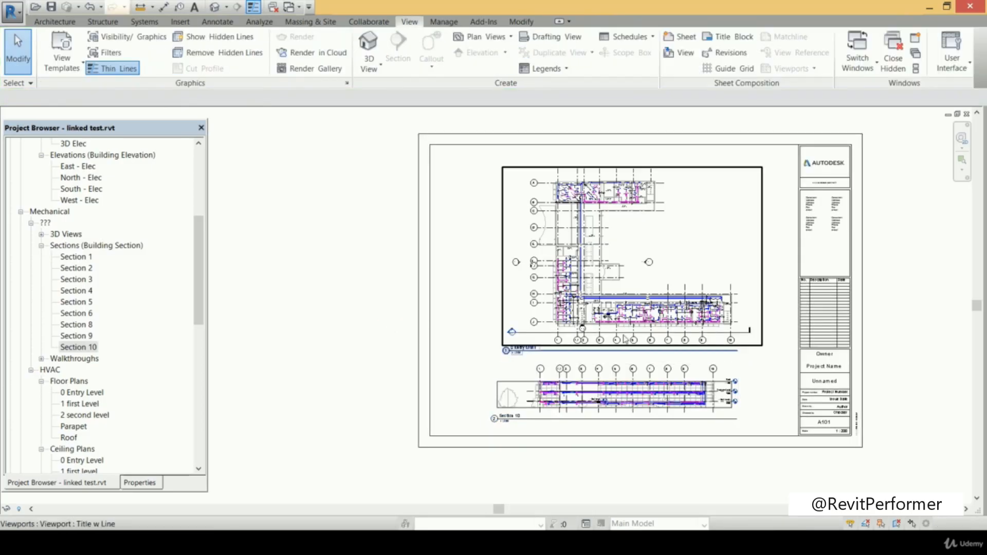
Examine the 0 Entry Level plan and Section 10 viewports on sheet A101 up close and as a whole
{"action": "scroll", "coordinate": [624, 334], "scroll_direction": "up", "scroll_amount": 3}
{"action": "scroll", "coordinate": [611, 315], "scroll_direction": "down", "scroll_amount": 4}
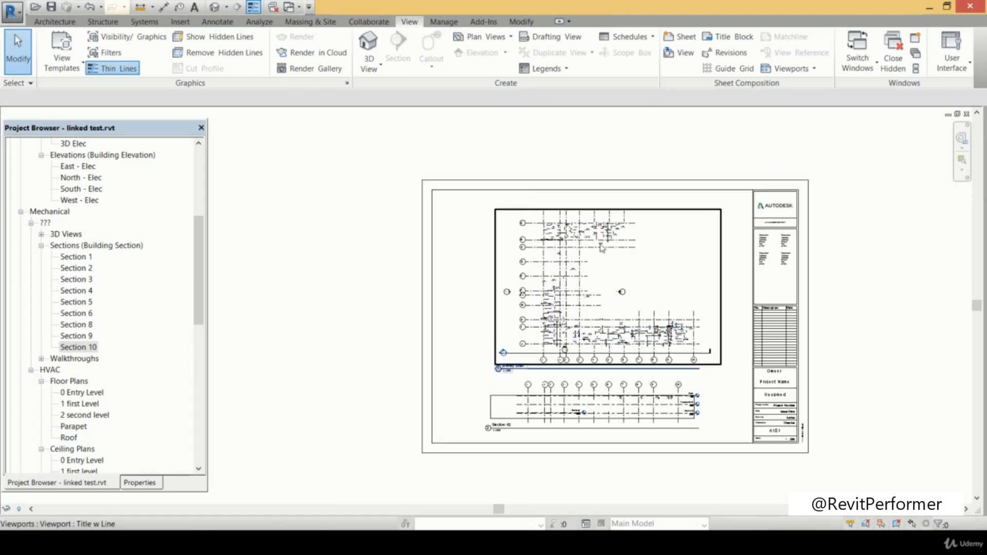
{"action": "scroll", "coordinate": [617, 324], "scroll_direction": "up", "scroll_amount": 4}
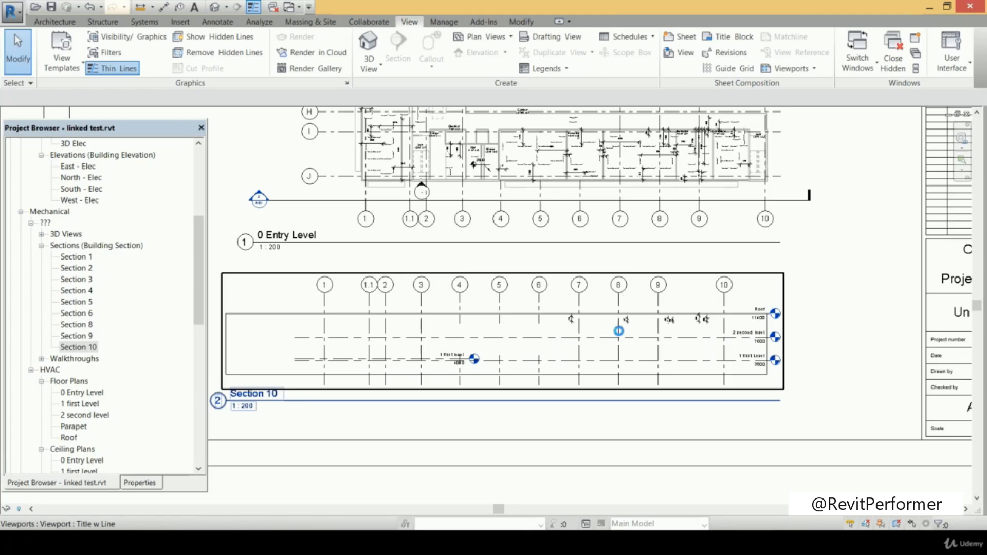
{"action": "scroll", "coordinate": [606, 331], "scroll_direction": "up", "scroll_amount": 5}
{"action": "scroll", "coordinate": [607, 325], "scroll_direction": "up", "scroll_amount": 4}
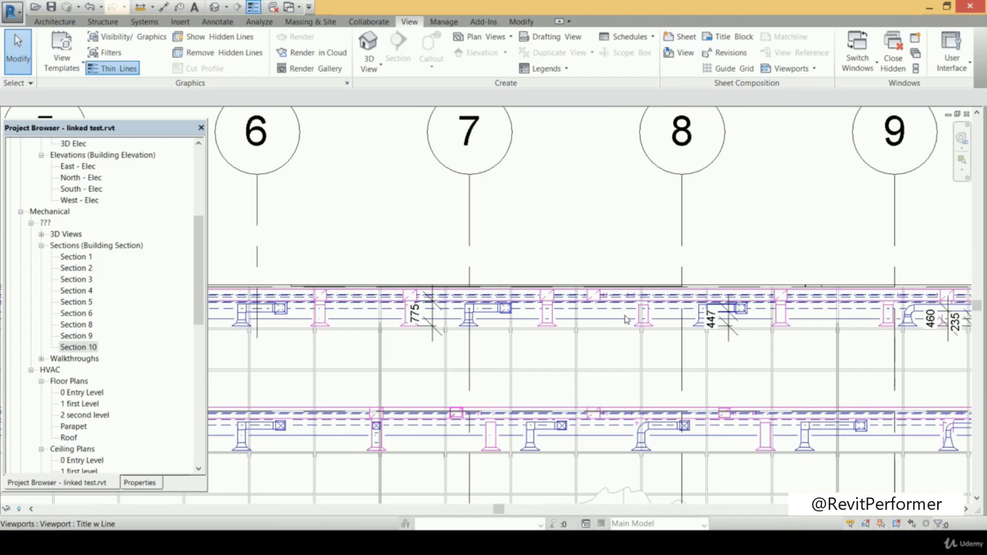
{"action": "scroll", "coordinate": [626, 319], "scroll_direction": "down", "scroll_amount": 8}
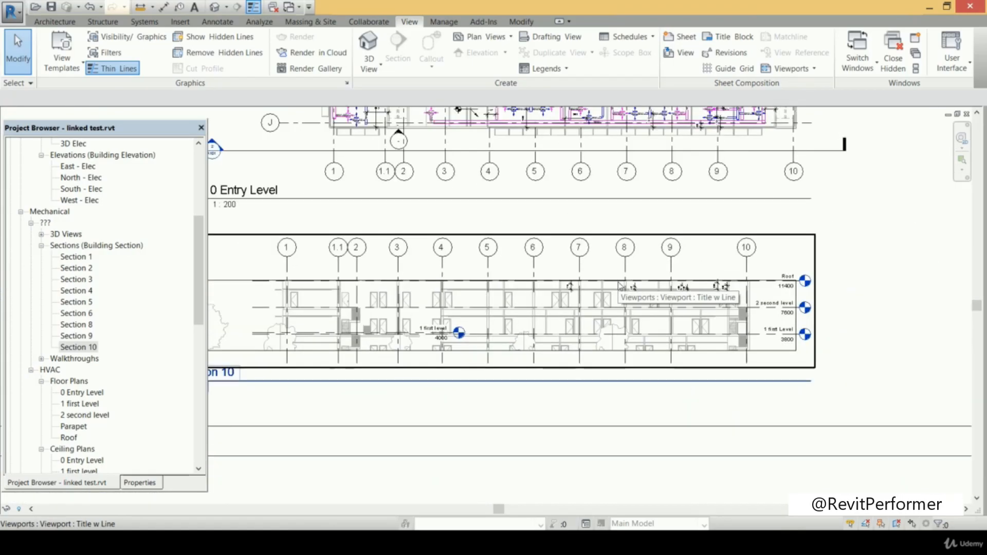
{"action": "scroll", "coordinate": [619, 285], "scroll_direction": "down", "scroll_amount": 4}
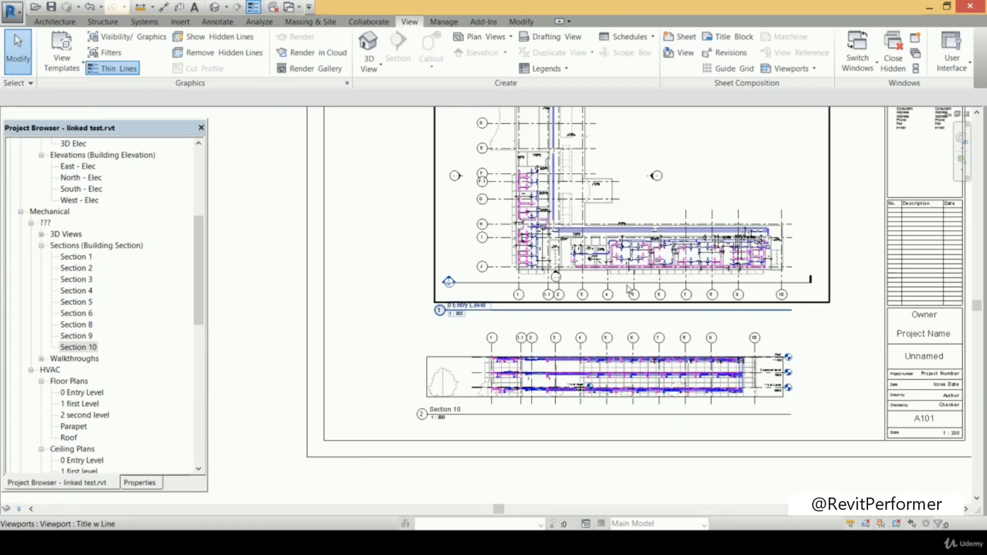
{"action": "scroll", "coordinate": [632, 289], "scroll_direction": "down", "scroll_amount": 4}
{"action": "middle_click_drag", "start_coordinate": [611, 334], "coordinate": [584, 381]}
{"action": "scroll", "coordinate": [676, 329], "scroll_direction": "up", "scroll_amount": 2}
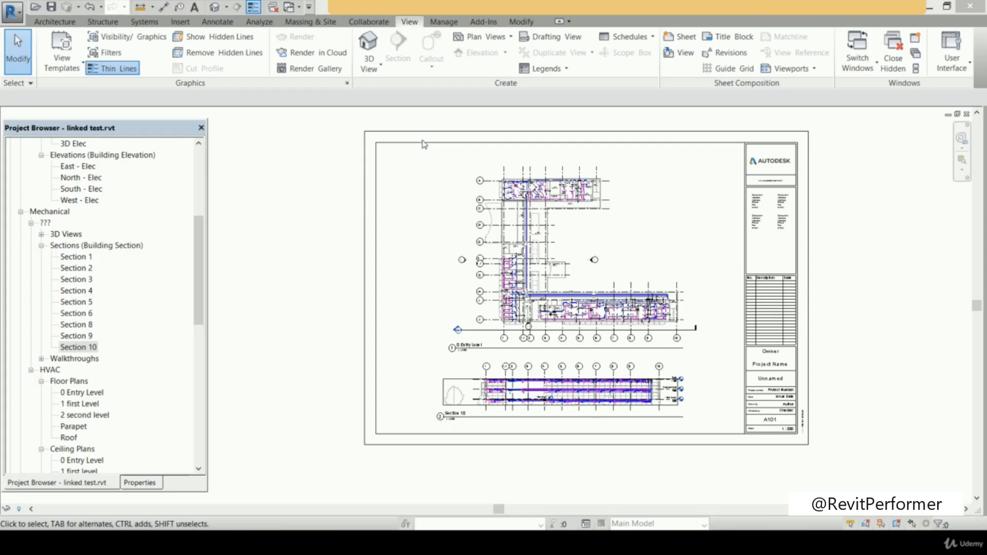
{"action": "left_click", "coordinate": [378, 66]}
{"action": "left_click", "coordinate": [379, 65]}
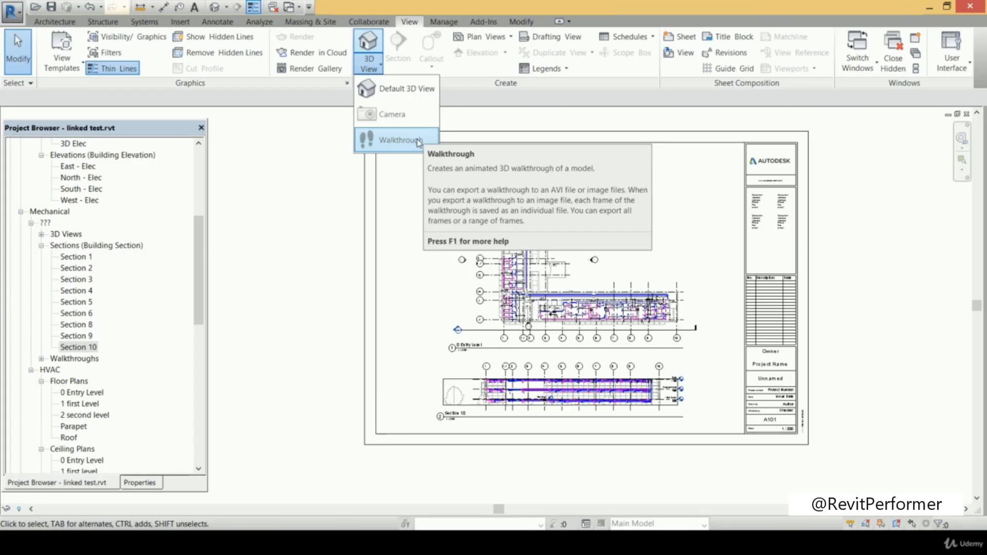
{"action": "left_click", "coordinate": [200, 254]}
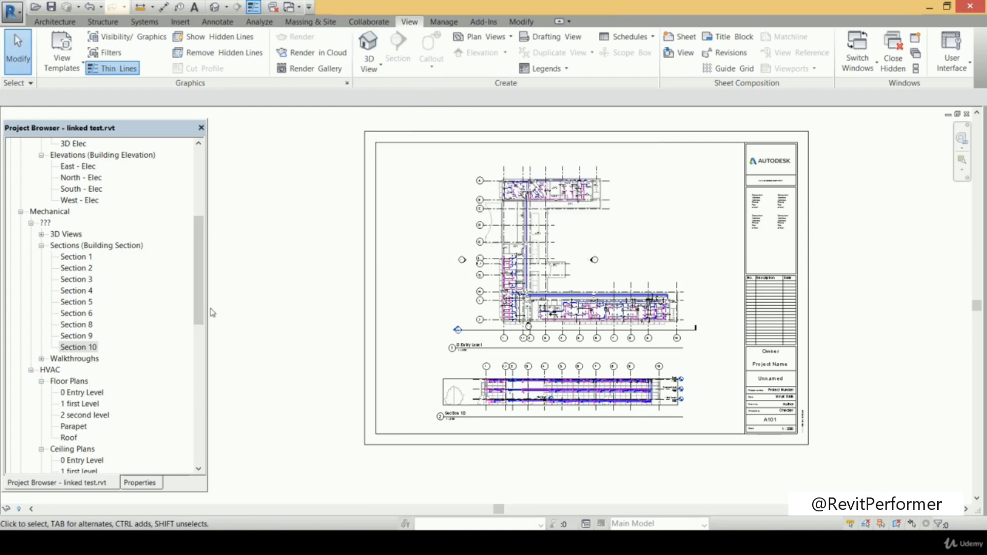
Open the 0 Entry Level ceiling plan of the HVAC discipline
{"action": "left_click_drag", "start_coordinate": [198, 288], "coordinate": [199, 330]}
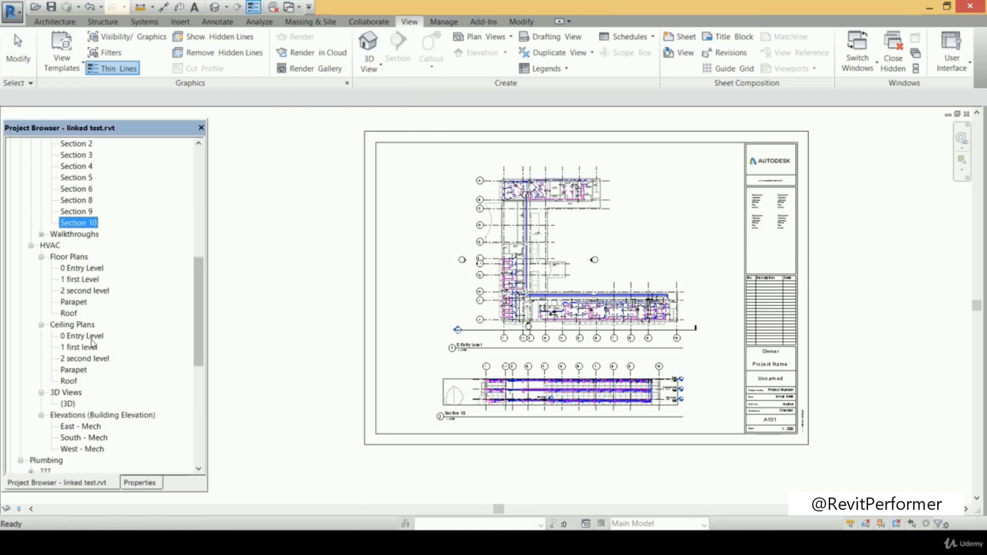
{"action": "double_click", "coordinate": [92, 338]}
{"action": "scroll", "coordinate": [711, 238], "scroll_direction": "up", "scroll_amount": 5}
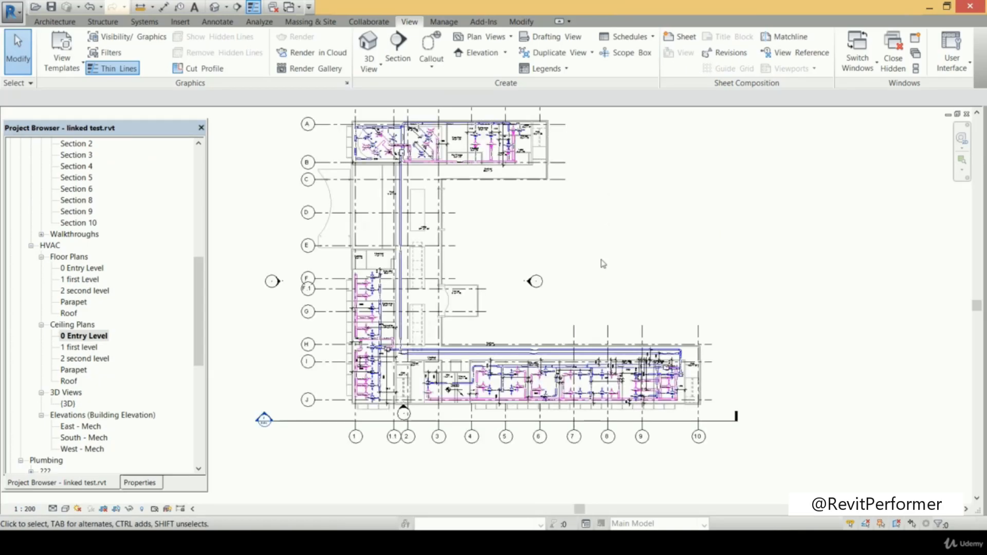
Start a perspective walkthrough path just outside the stair near grid 10 and place key frames westward through Conference 103 and Instruction 104
{"action": "left_click", "coordinate": [380, 70]}
{"action": "left_click", "coordinate": [399, 141]}
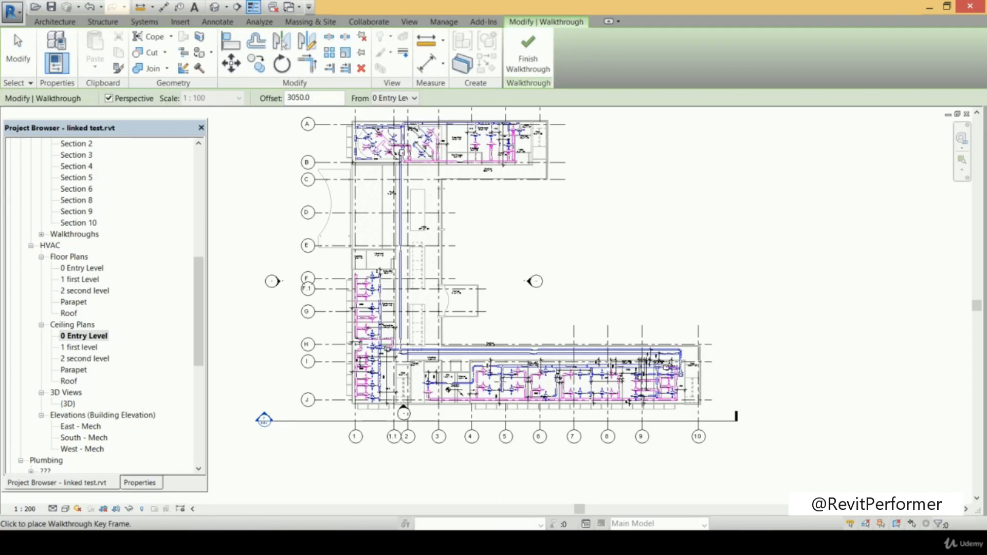
{"action": "scroll", "coordinate": [694, 379], "scroll_direction": "up", "scroll_amount": 3}
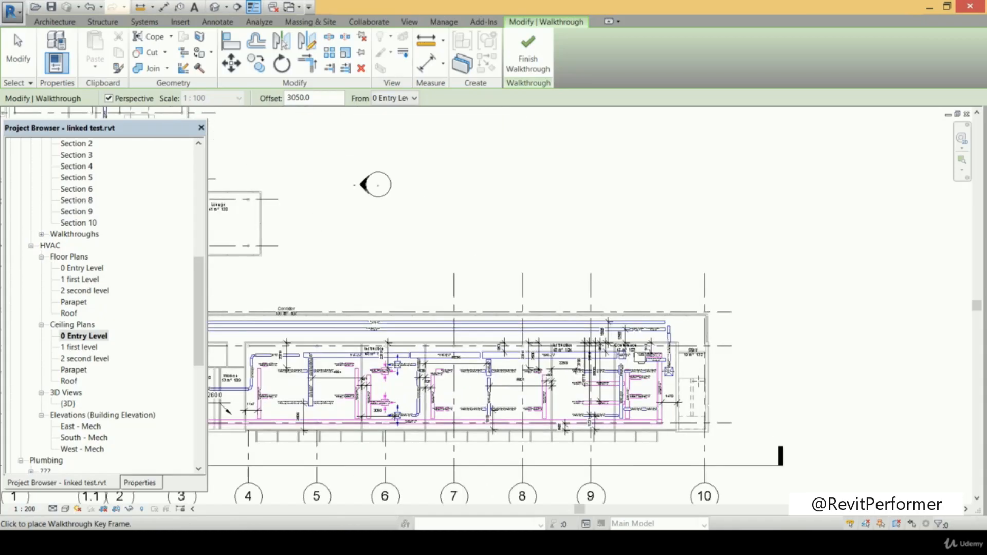
{"action": "middle_click_drag", "start_coordinate": [668, 373], "coordinate": [854, 360]}
{"action": "scroll", "coordinate": [761, 350], "scroll_direction": "down", "scroll_amount": 2}
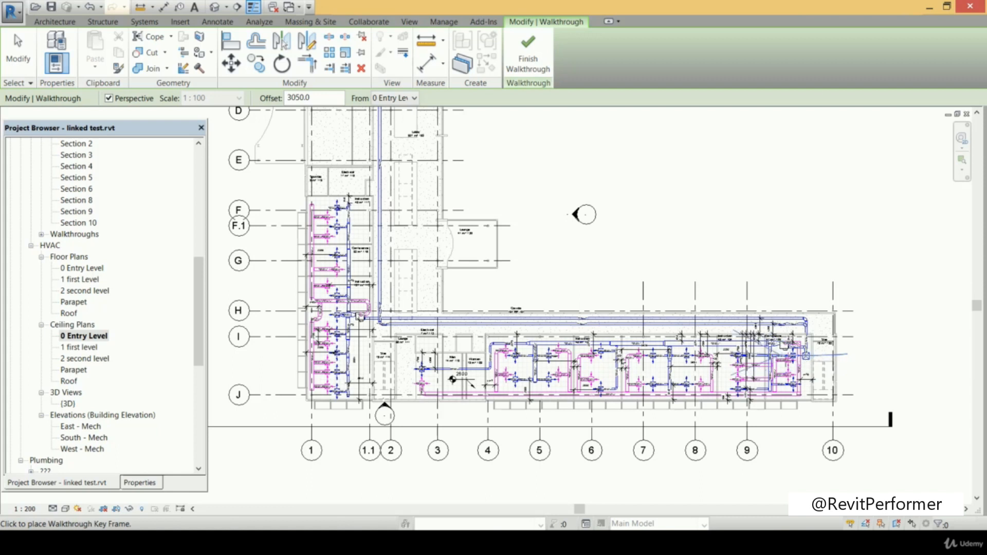
{"action": "scroll", "coordinate": [782, 355], "scroll_direction": "up", "scroll_amount": 5}
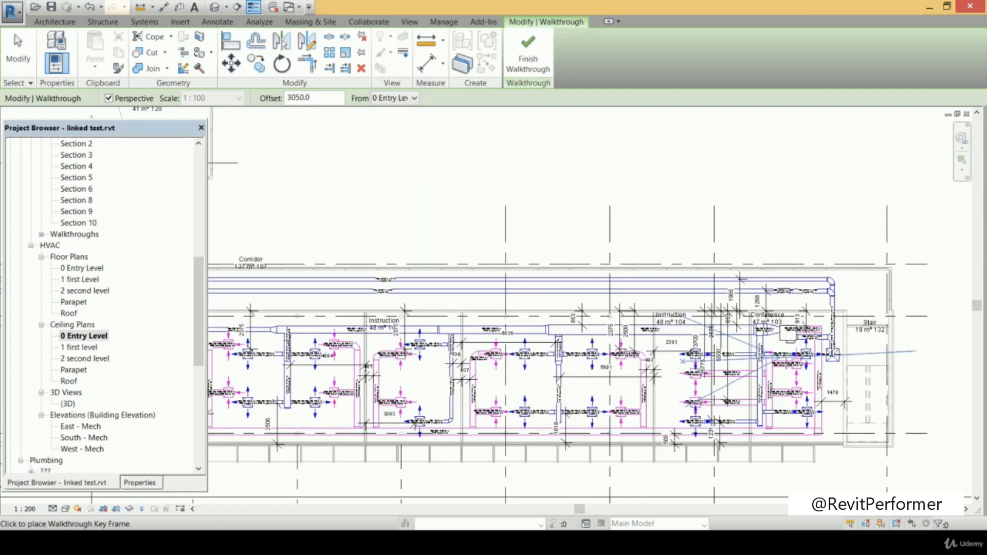
{"action": "scroll", "coordinate": [782, 358], "scroll_direction": "up", "scroll_amount": 1}
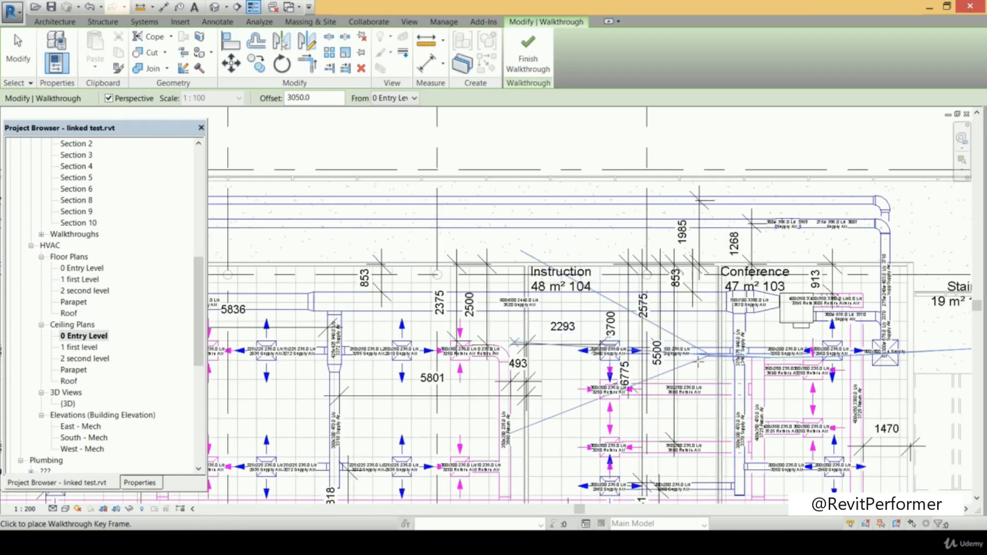
{"action": "left_click", "coordinate": [570, 360]}
{"action": "scroll", "coordinate": [570, 360], "scroll_direction": "down", "scroll_amount": 1}
{"action": "middle_click_drag", "start_coordinate": [570, 360], "coordinate": [732, 340]}
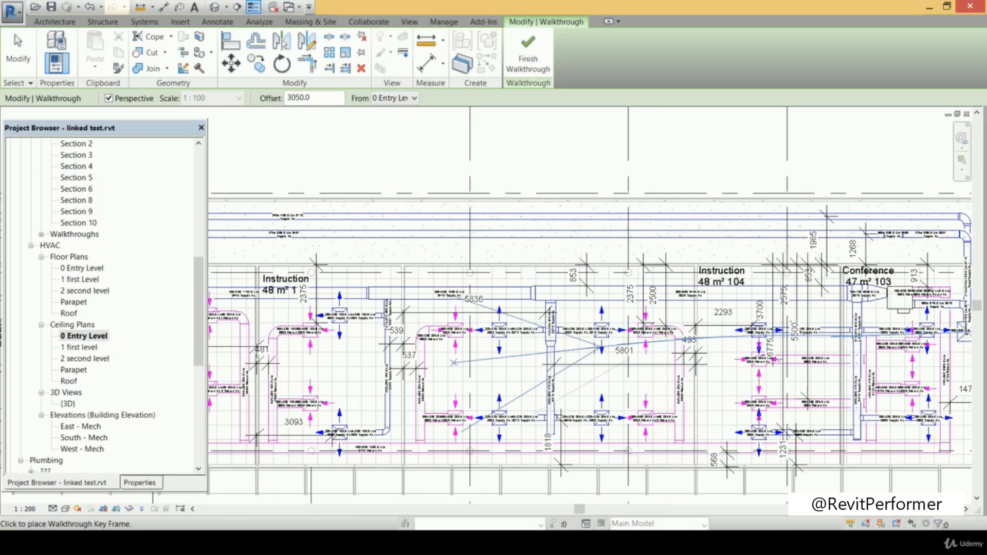
Continue the walkthrough path westward through the remaining rooms between grids I and J and into the west wing near grid 1.1
{"action": "scroll", "coordinate": [773, 346], "scroll_direction": "down", "scroll_amount": 2}
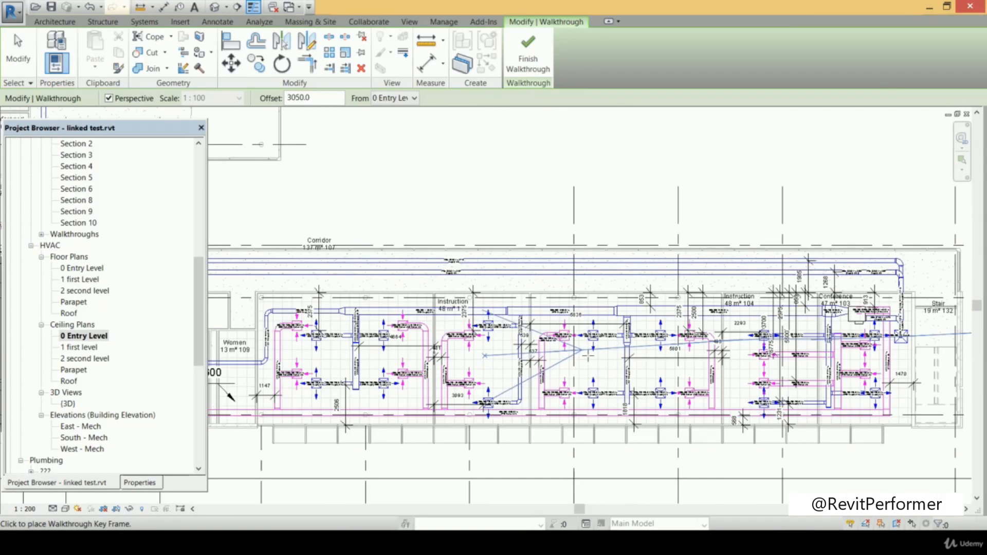
{"action": "scroll", "coordinate": [587, 355], "scroll_direction": "down", "scroll_amount": 2}
{"action": "middle_click_drag", "start_coordinate": [594, 355], "coordinate": [662, 350]}
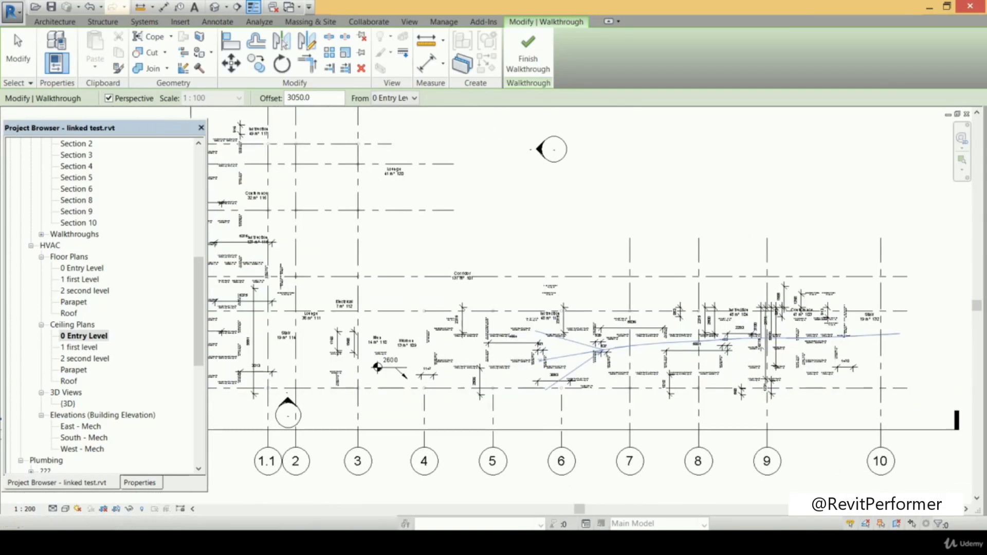
{"action": "middle_click_drag", "start_coordinate": [440, 346], "coordinate": [558, 356]}
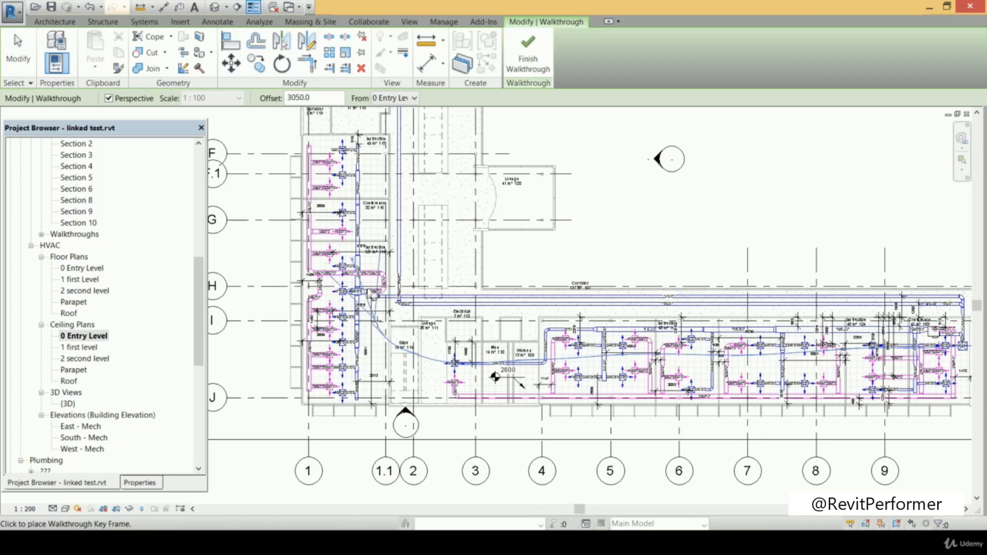
Continue the walkthrough path north through the west wing and east through the rooms between grids A and B, and finish the walkthrough
{"action": "scroll", "coordinate": [374, 299], "scroll_direction": "down", "scroll_amount": 1}
{"action": "middle_click_drag", "start_coordinate": [373, 299], "coordinate": [439, 451]}
{"action": "middle_click_drag", "start_coordinate": [433, 275], "coordinate": [435, 374]}
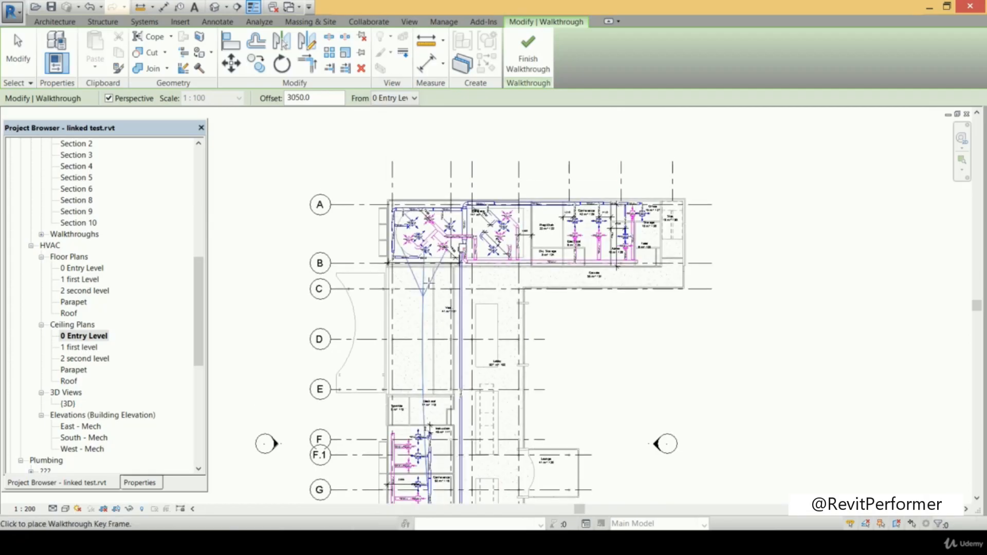
{"action": "left_click", "coordinate": [423, 269]}
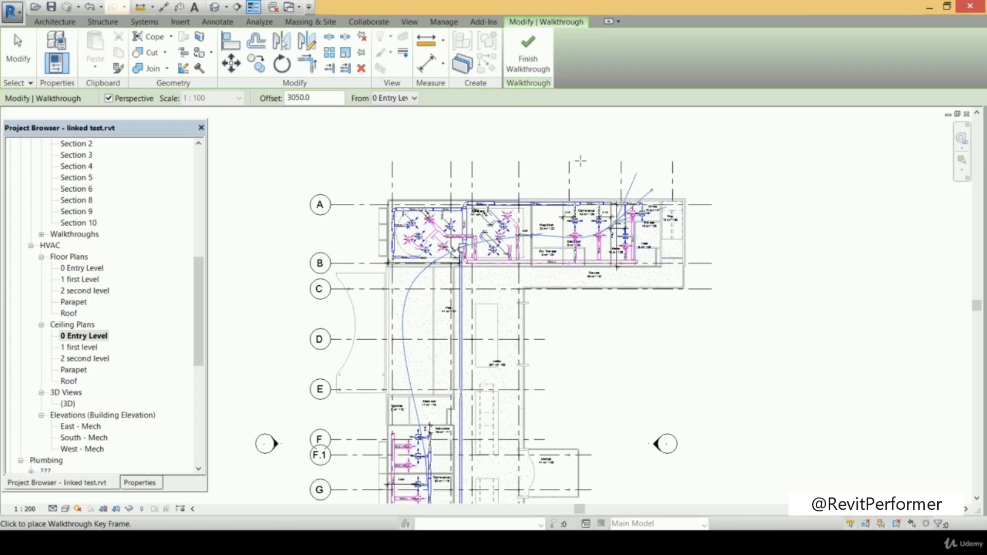
{"action": "left_click", "coordinate": [548, 75]}
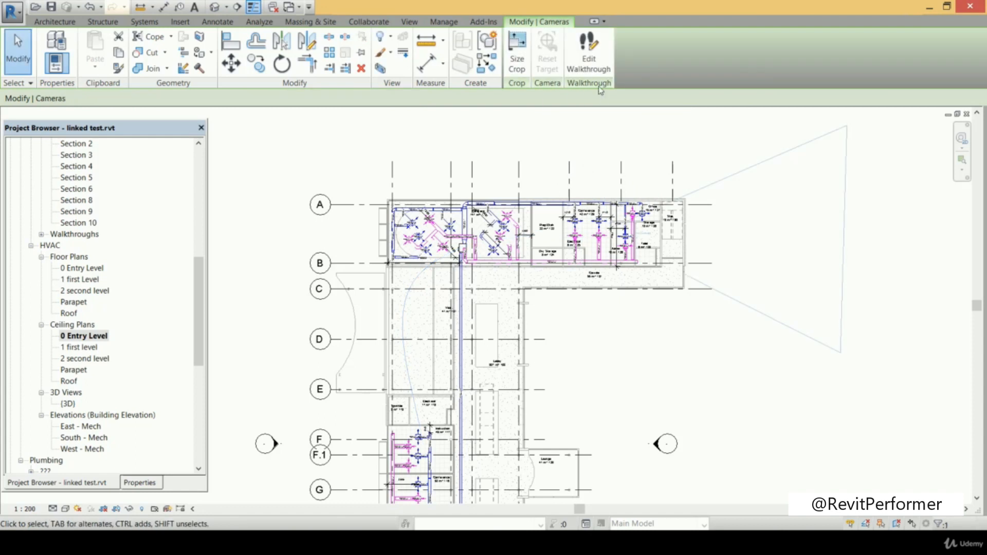
Put the new walkthrough into edit mode and open its camera view
{"action": "left_click", "coordinate": [589, 54]}
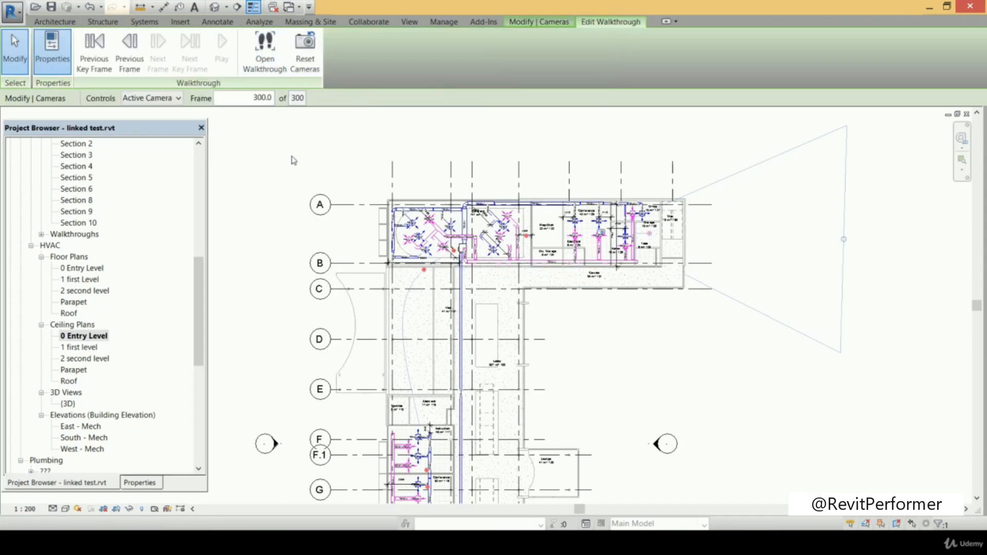
{"action": "left_click", "coordinate": [265, 52]}
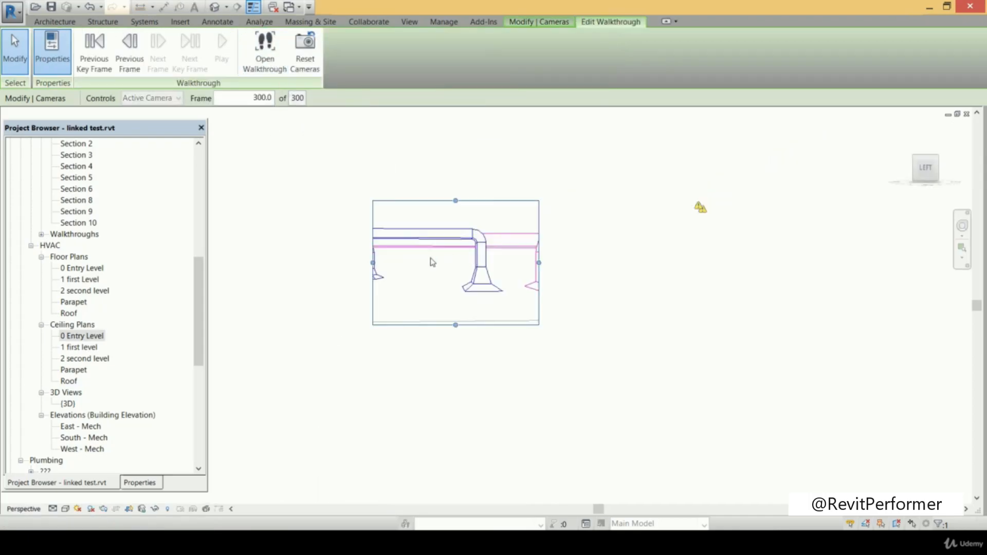
{"action": "scroll", "coordinate": [417, 254], "scroll_direction": "up", "scroll_amount": 3}
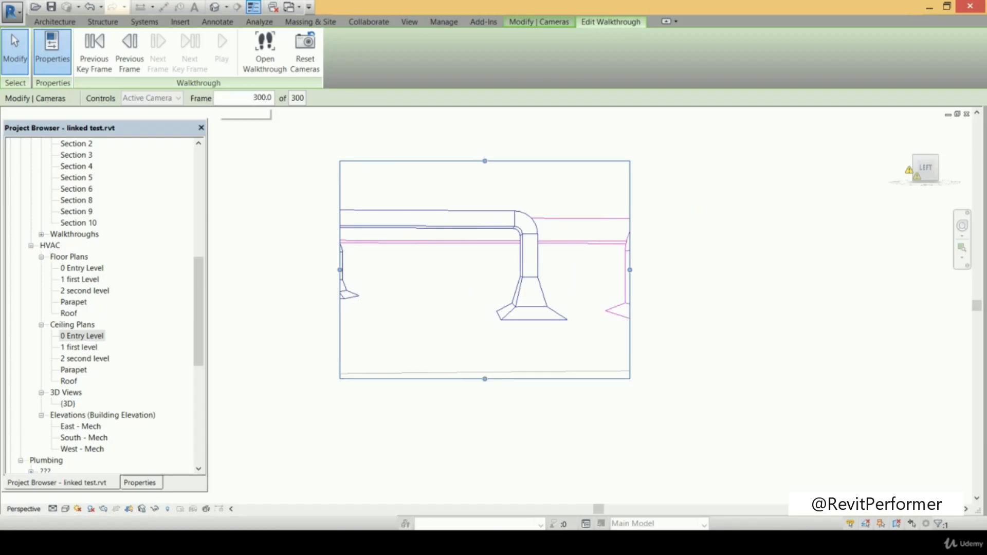
Set the walkthrough's active frame to 1
{"action": "left_click", "coordinate": [257, 97]}
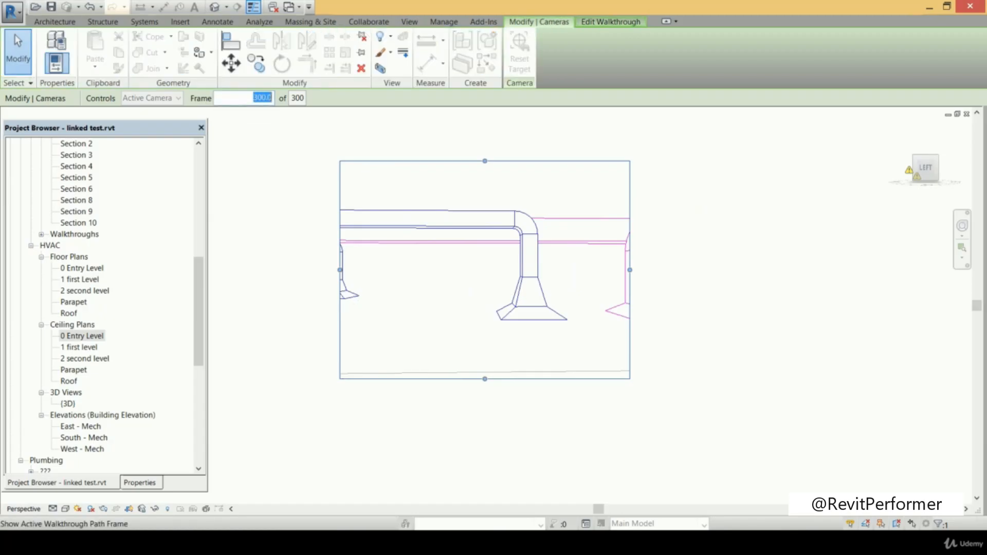
{"action": "left_click", "coordinate": [253, 99]}
{"action": "left_click", "coordinate": [255, 102]}
{"action": "left_click_drag", "start_coordinate": [255, 102], "coordinate": [268, 99]}
{"action": "left_click", "coordinate": [256, 101]}
{"action": "left_click_drag", "start_coordinate": [255, 98], "coordinate": [271, 97]}
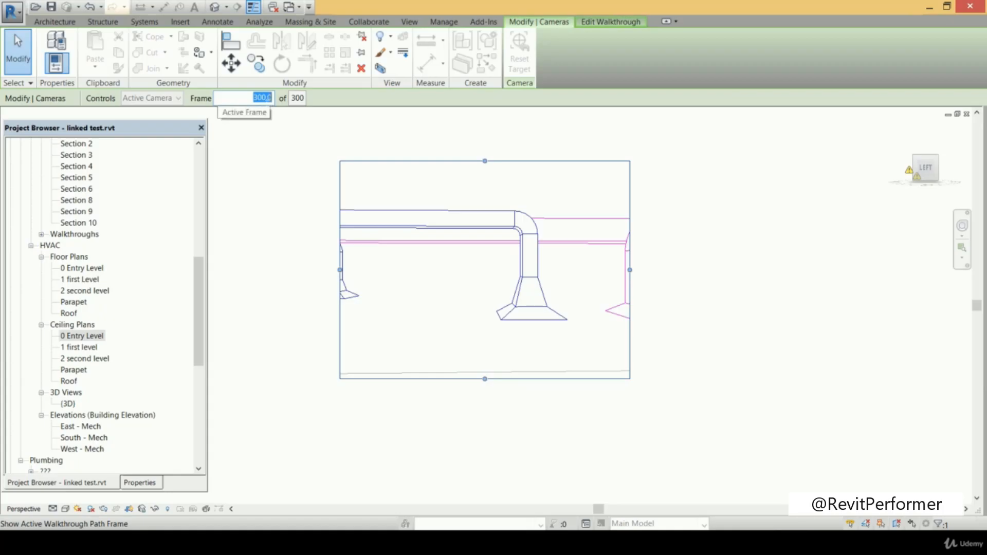
{"action": "type", "text": "1"}
{"action": "key", "text": "Return"}
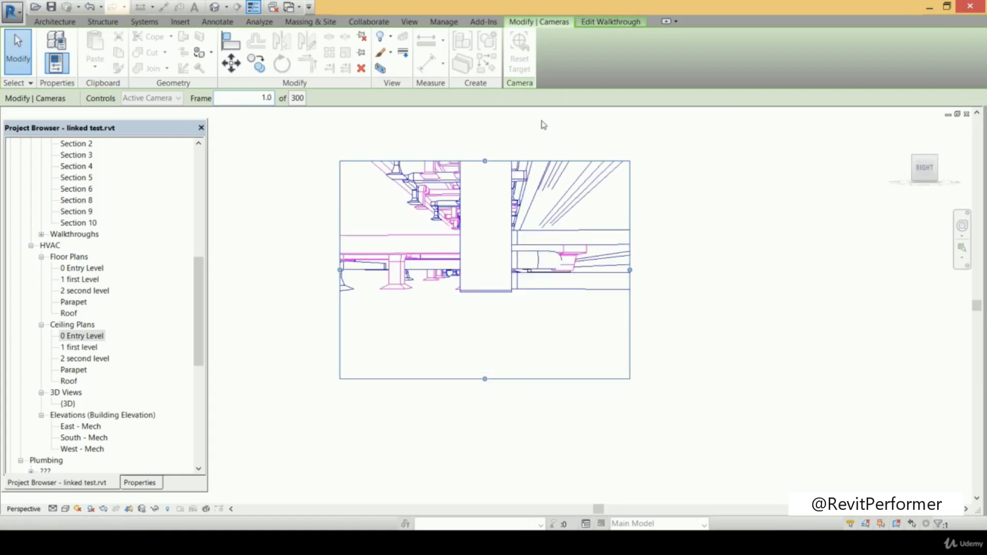
Play the walkthrough animation from its first frame
{"action": "left_click", "coordinate": [611, 21]}
{"action": "left_click", "coordinate": [221, 52]}
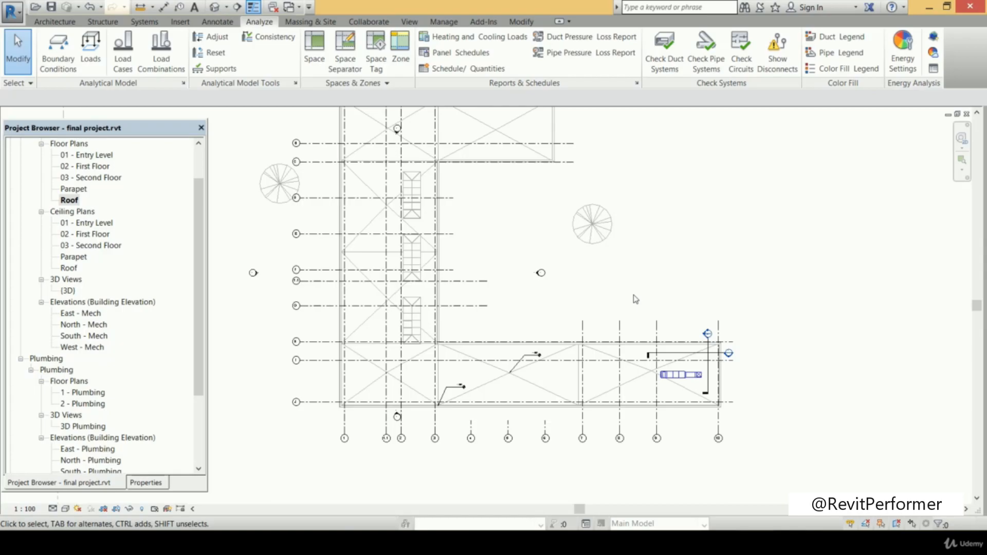
Start placing mechanical equipment on the Roof plan near grids 7 to 10 and open the family library for loading
{"action": "scroll", "coordinate": [636, 299], "scroll_direction": "down", "scroll_amount": 2}
{"action": "scroll", "coordinate": [684, 371], "scroll_direction": "up", "scroll_amount": 5}
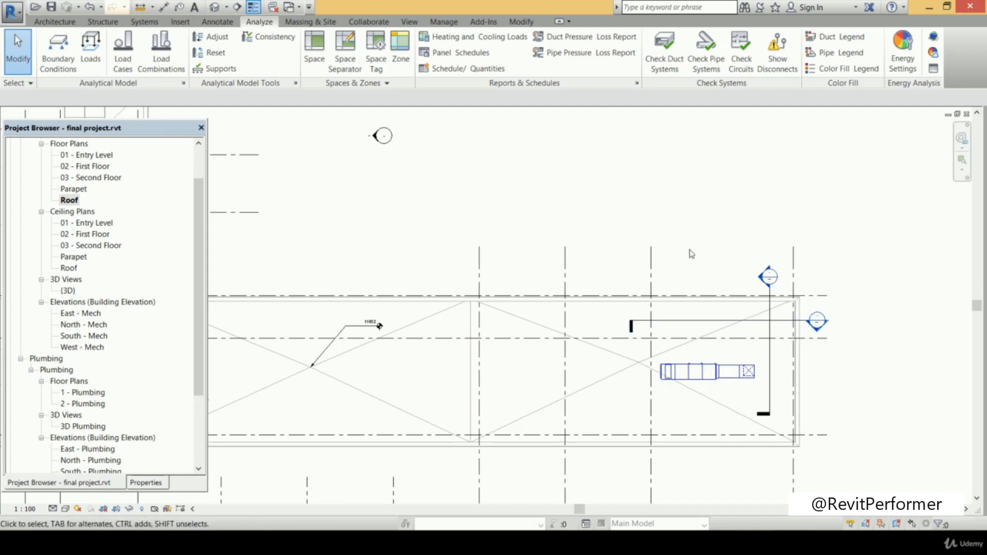
{"action": "scroll", "coordinate": [691, 257], "scroll_direction": "down", "scroll_amount": 4}
{"action": "scroll", "coordinate": [692, 296], "scroll_direction": "up", "scroll_amount": 3}
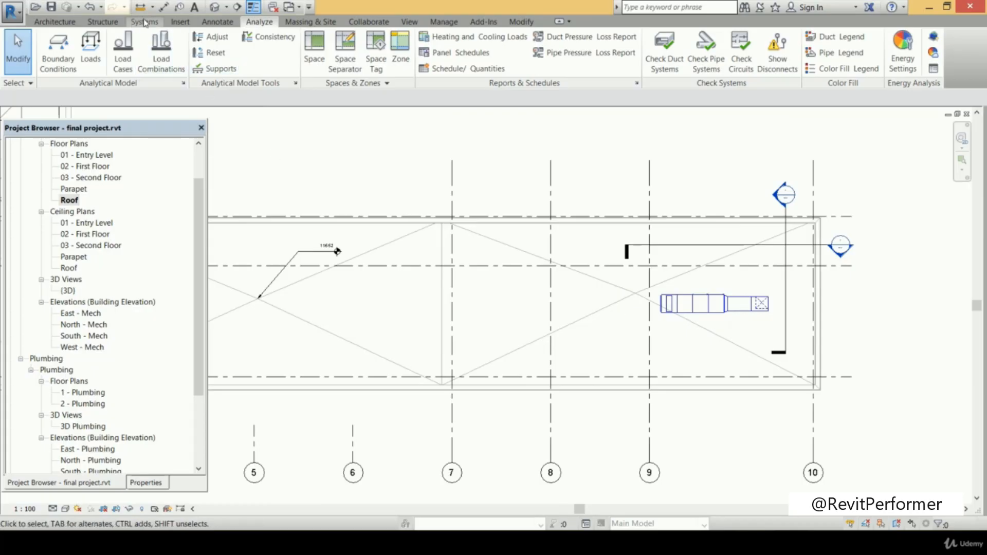
{"action": "left_click", "coordinate": [353, 49]}
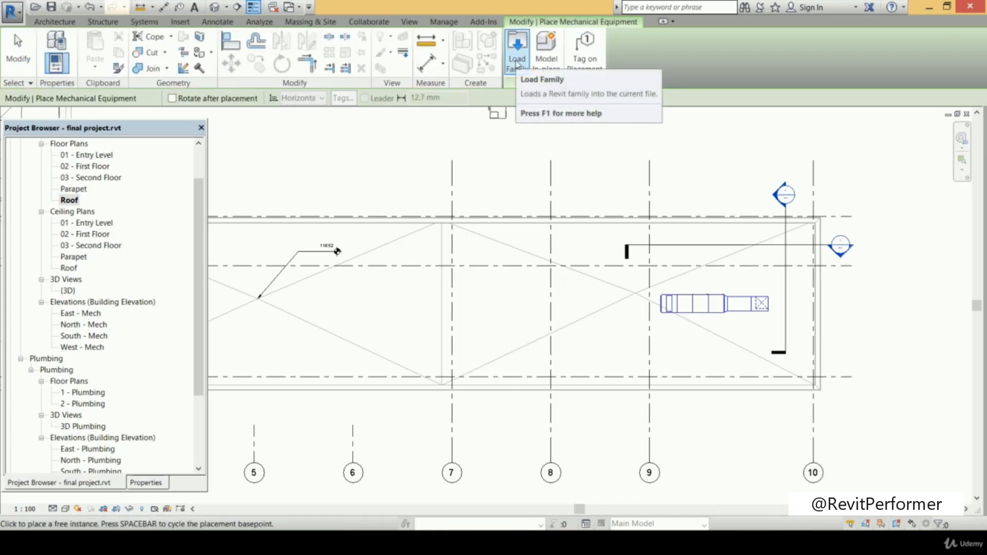
{"action": "left_click", "coordinate": [517, 62]}
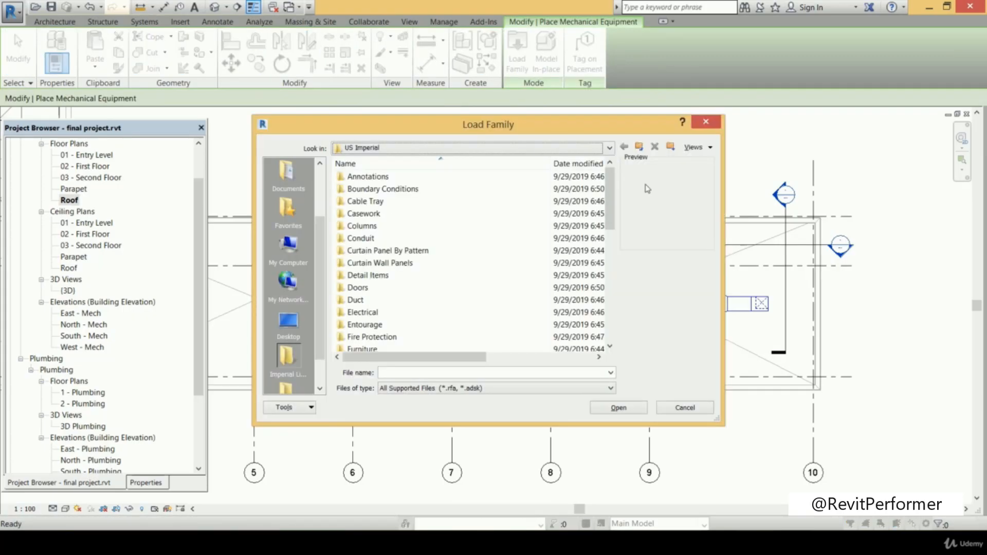
Browse the US Metric library to the Chillers folder under Mechanical, MEP, Water-Side Components
{"action": "left_click", "coordinate": [609, 147]}
{"action": "left_click", "coordinate": [496, 222]}
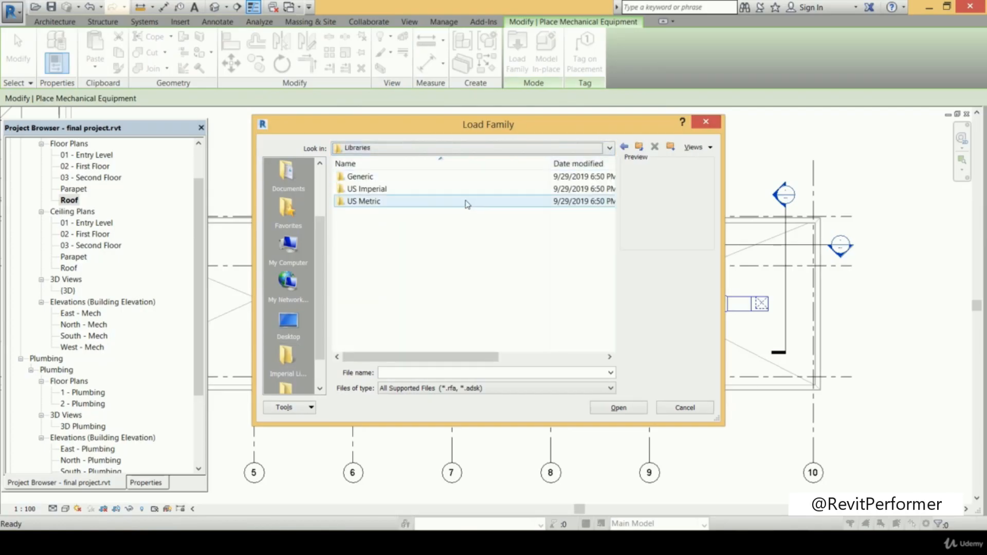
{"action": "double_click", "coordinate": [468, 203]}
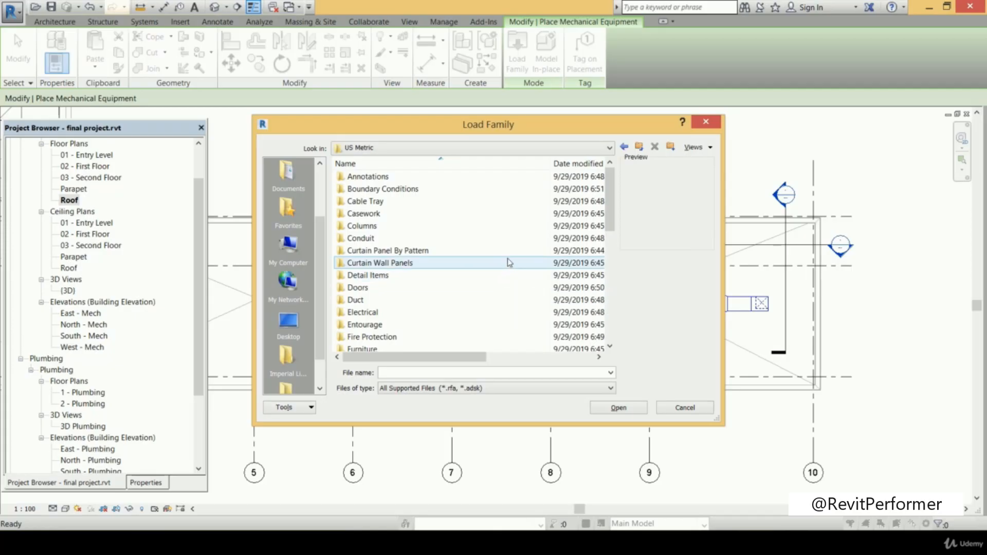
{"action": "key", "text": "m"}
{"action": "key", "text": "m"}
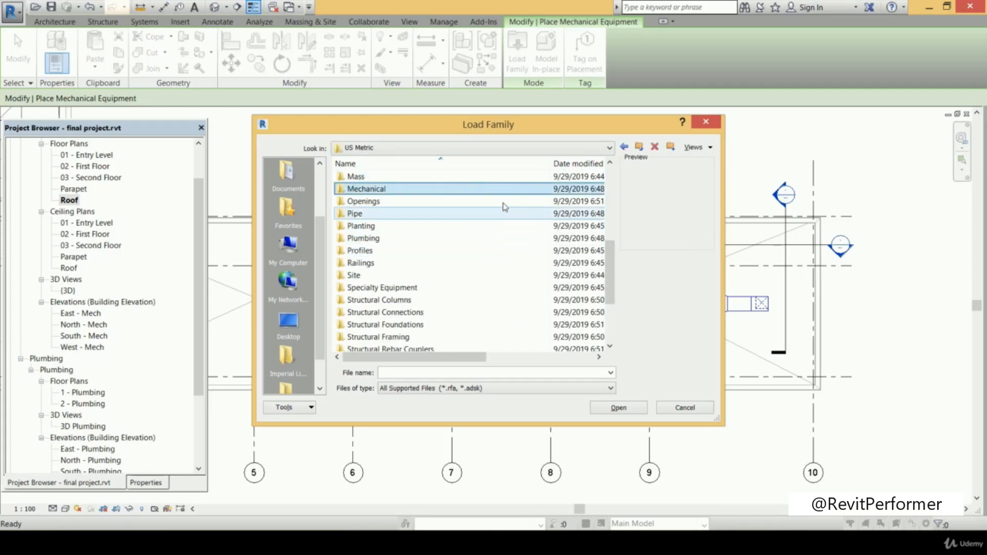
{"action": "double_click", "coordinate": [506, 191]}
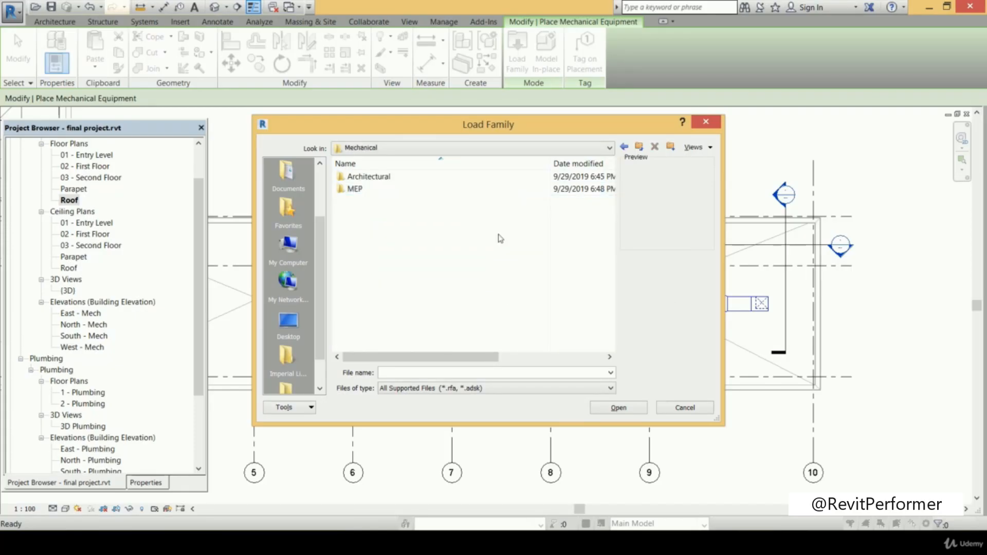
{"action": "double_click", "coordinate": [466, 190]}
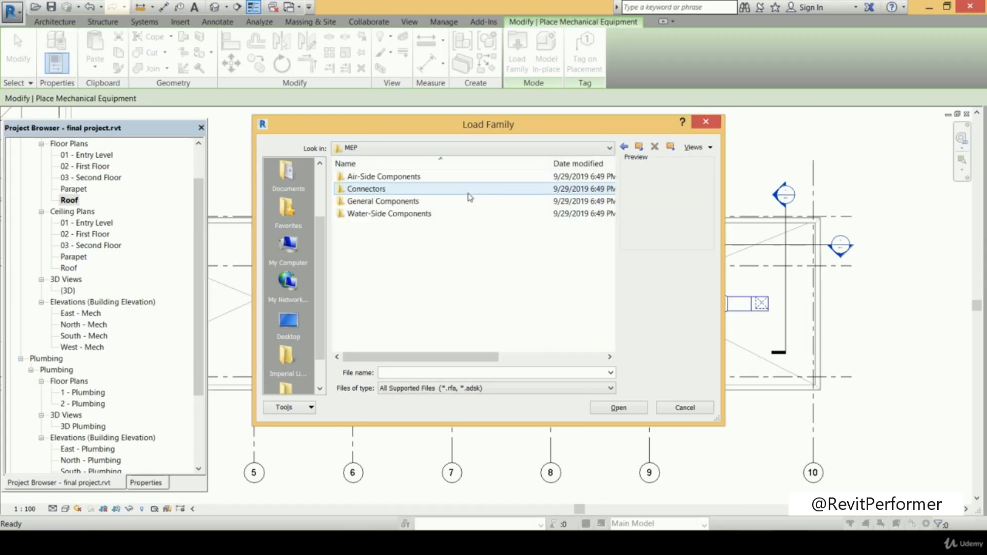
{"action": "left_click", "coordinate": [471, 215]}
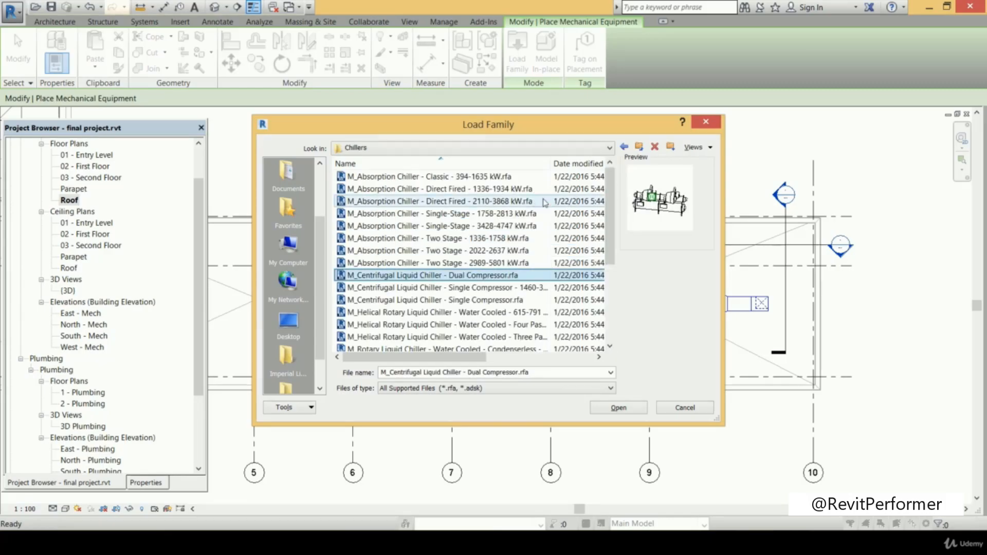
Compare the previews of the absorption, centrifugal, rotary, screw and scroll chiller families
{"action": "left_click", "coordinate": [514, 189]}
{"action": "left_click", "coordinate": [547, 226]}
{"action": "left_click", "coordinate": [536, 288]}
{"action": "left_click", "coordinate": [540, 300]}
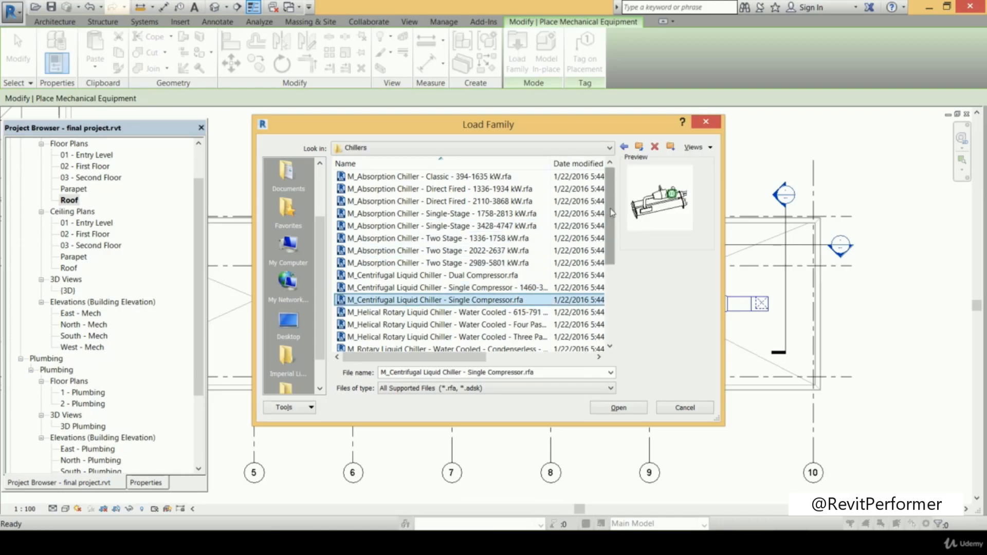
{"action": "scroll", "coordinate": [597, 234], "scroll_direction": "down", "scroll_amount": 4}
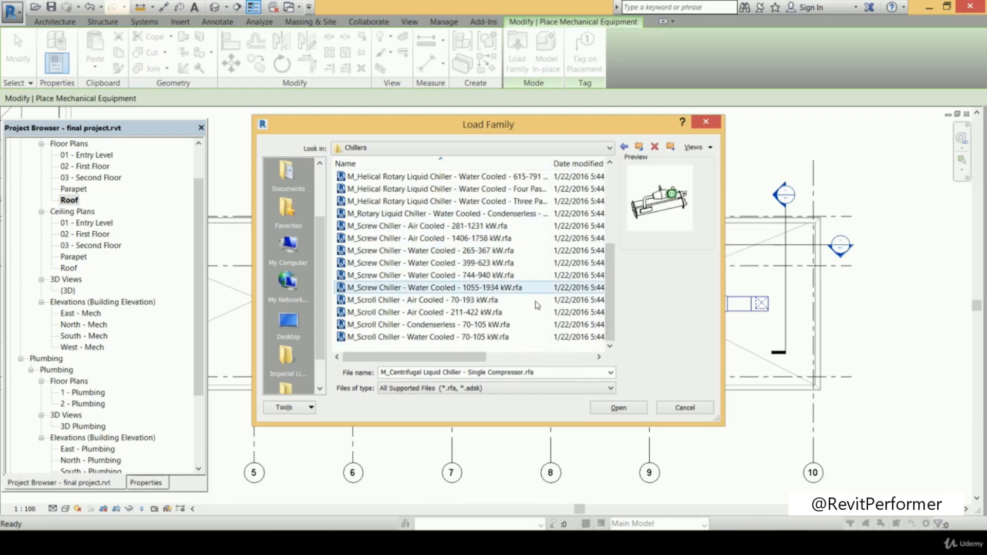
{"action": "left_click", "coordinate": [517, 213]}
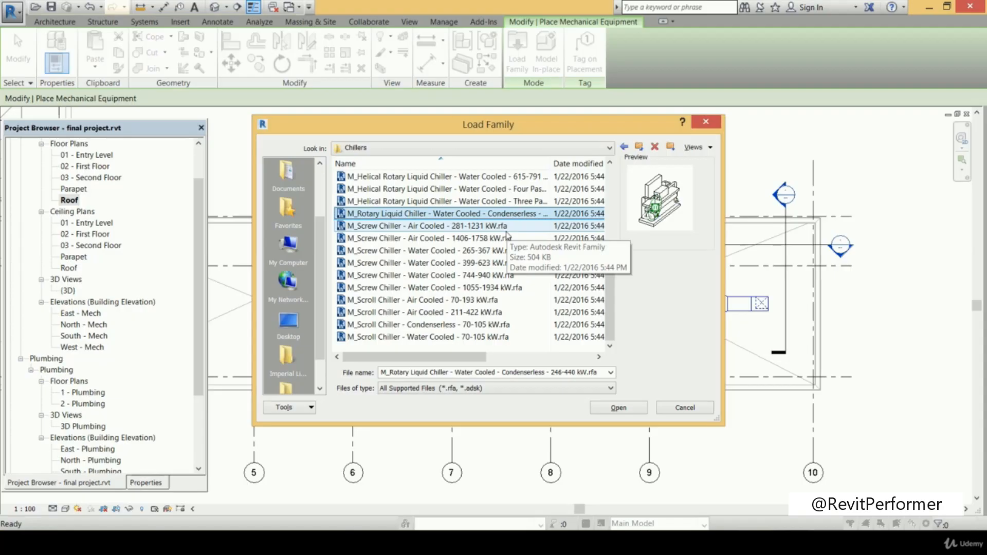
{"action": "left_click", "coordinate": [506, 228]}
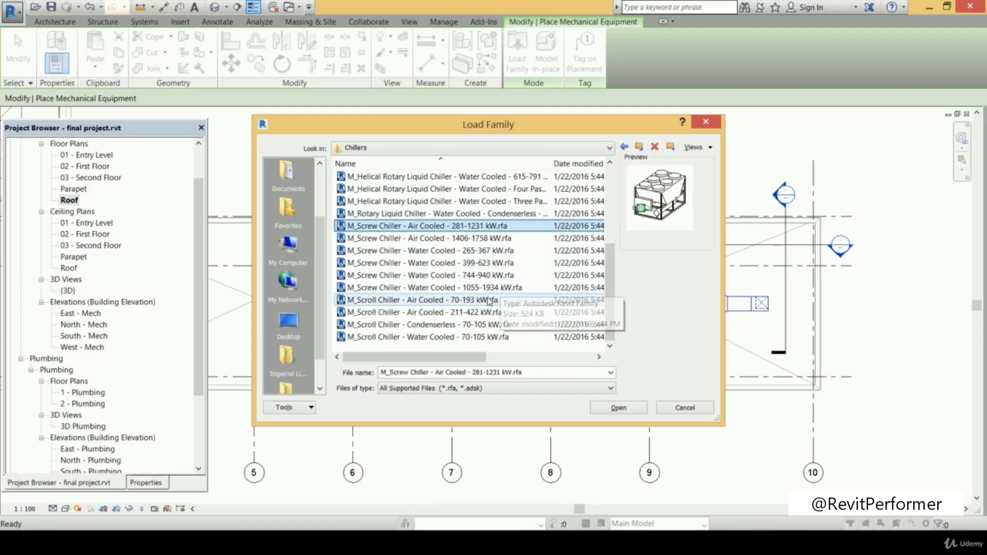
{"action": "left_click", "coordinate": [514, 299]}
Load the M_Screw Chiller - Air Cooled - 1406-1758 kW family and place one horizontally between grids 6 and 8
{"action": "left_click", "coordinate": [522, 240]}
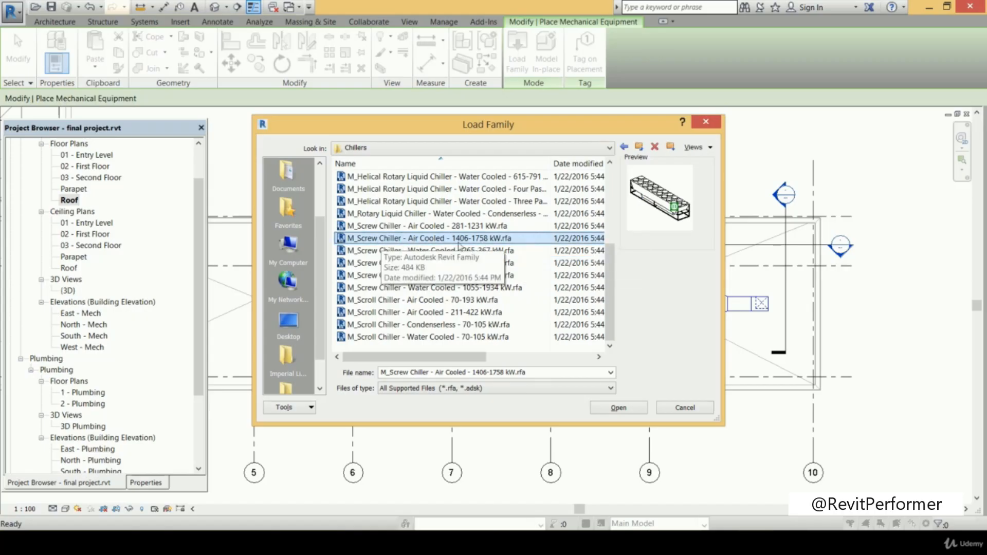
{"action": "left_click", "coordinate": [629, 407]}
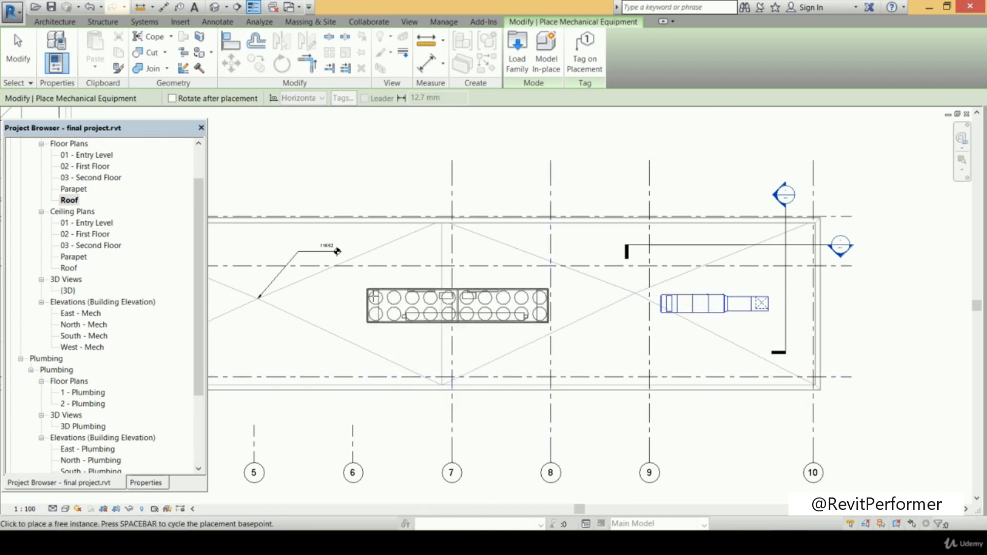
{"action": "left_click", "coordinate": [375, 303]}
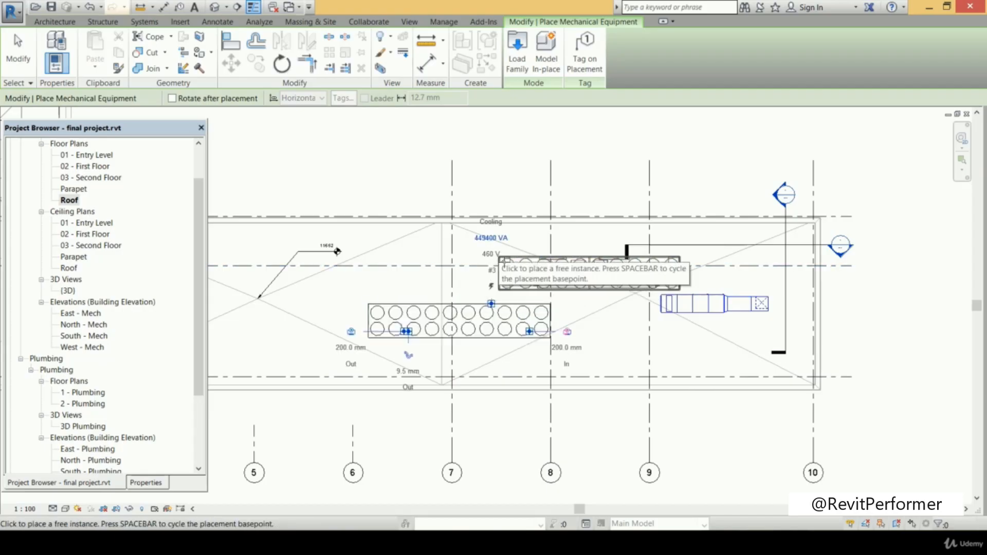
{"action": "key", "text": "Escape"}
{"action": "key", "text": "Escape"}
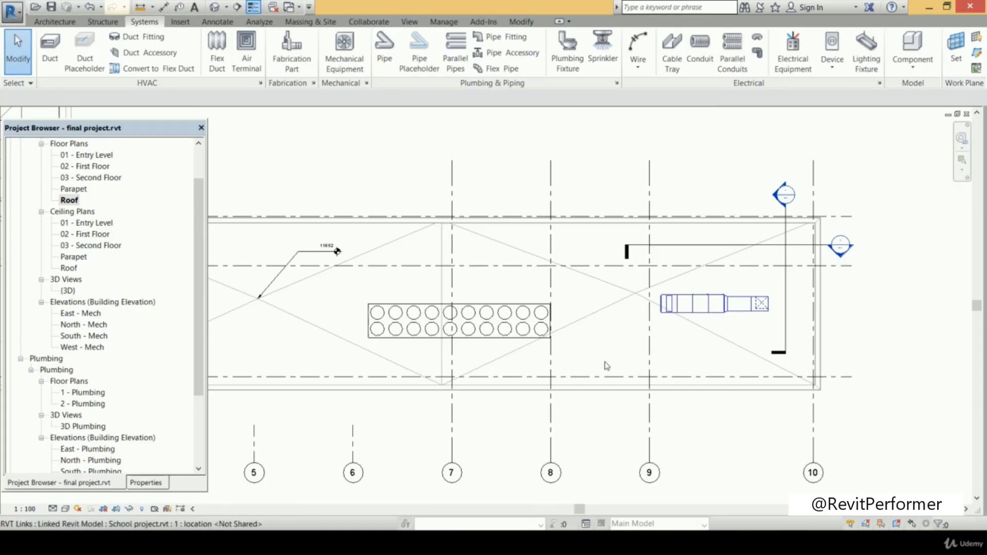
Examine the pipe and electrical connectors of the placed air-cooled chiller
{"action": "scroll", "coordinate": [524, 352], "scroll_direction": "up", "scroll_amount": 3}
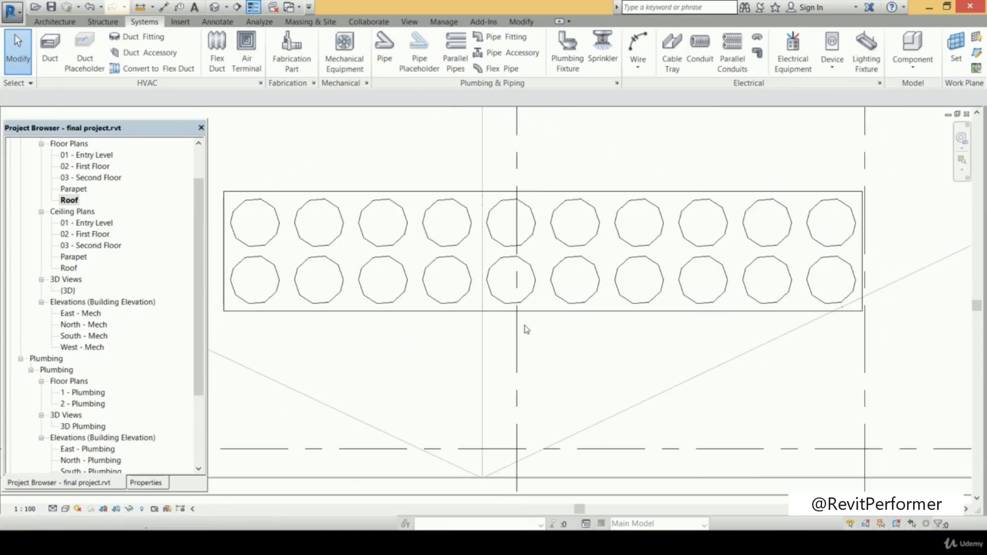
{"action": "left_click", "coordinate": [572, 355]}
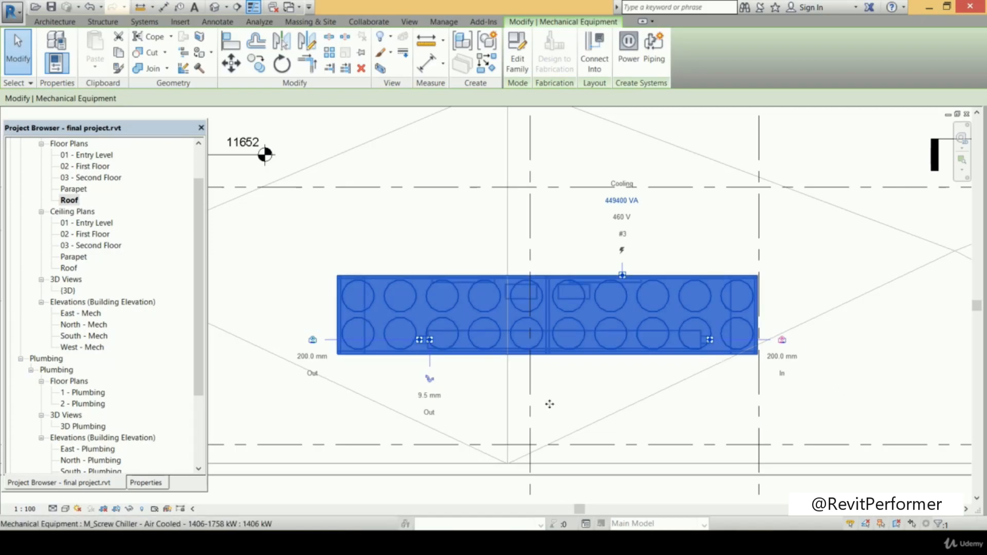
{"action": "left_click", "coordinate": [824, 251]}
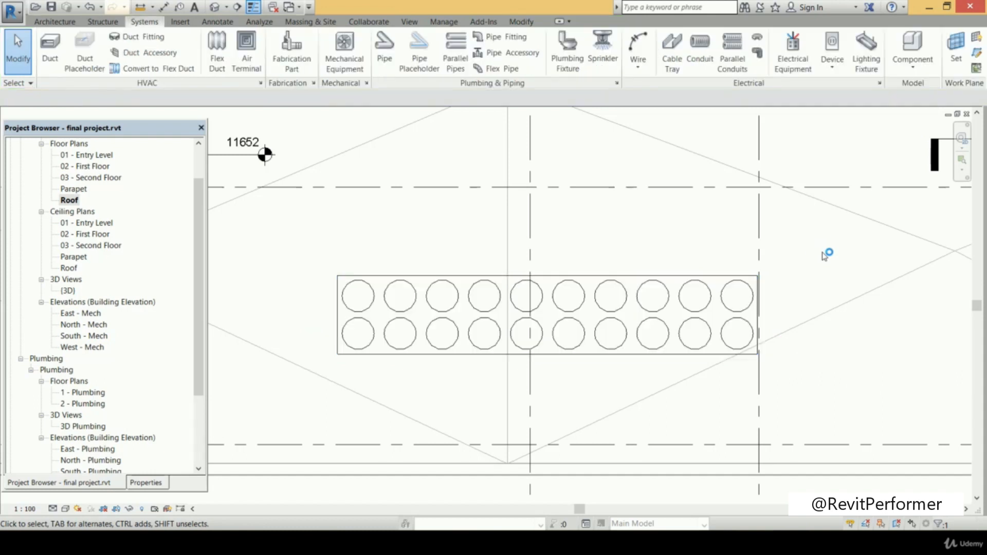
Examine the pipe, duct and electrical connectors of the outdoor AHU between grids 9 and 10 in plan
{"action": "scroll", "coordinate": [824, 256], "scroll_direction": "down", "scroll_amount": 4}
{"action": "middle_click_drag", "start_coordinate": [742, 270], "coordinate": [377, 306]}
{"action": "scroll", "coordinate": [630, 302], "scroll_direction": "up", "scroll_amount": 3}
{"action": "left_click", "coordinate": [601, 315]}
{"action": "left_click", "coordinate": [623, 354]}
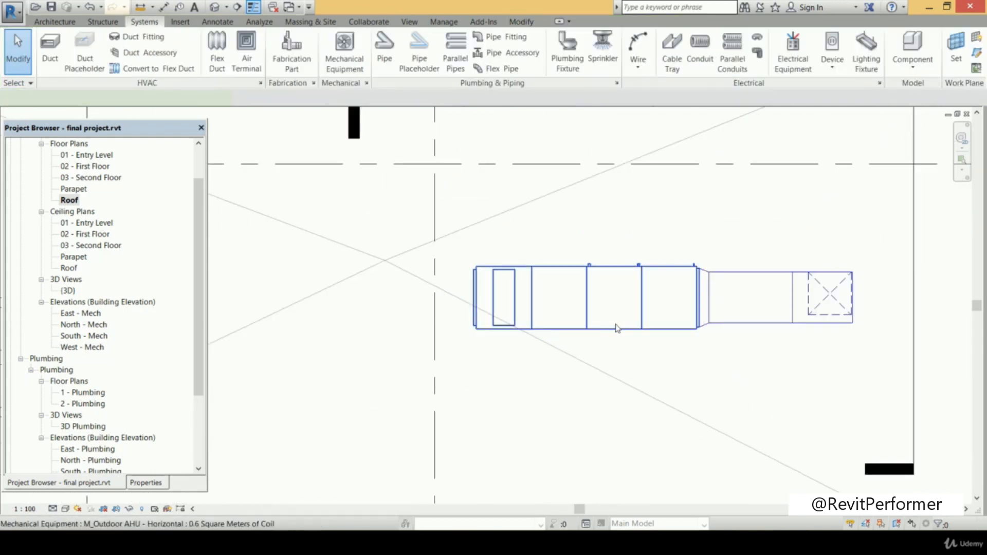
{"action": "left_click", "coordinate": [617, 324]}
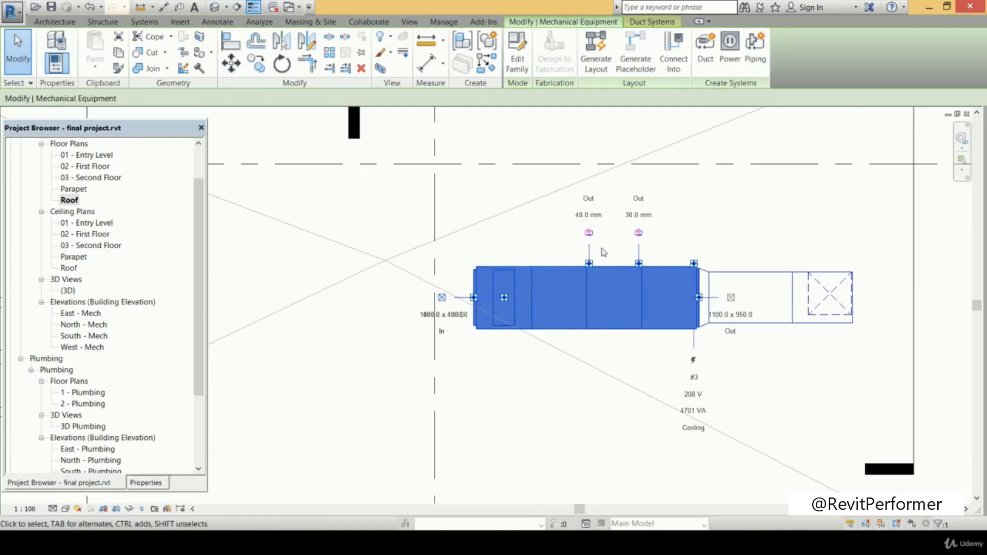
{"action": "scroll", "coordinate": [603, 252], "scroll_direction": "up", "scroll_amount": 2}
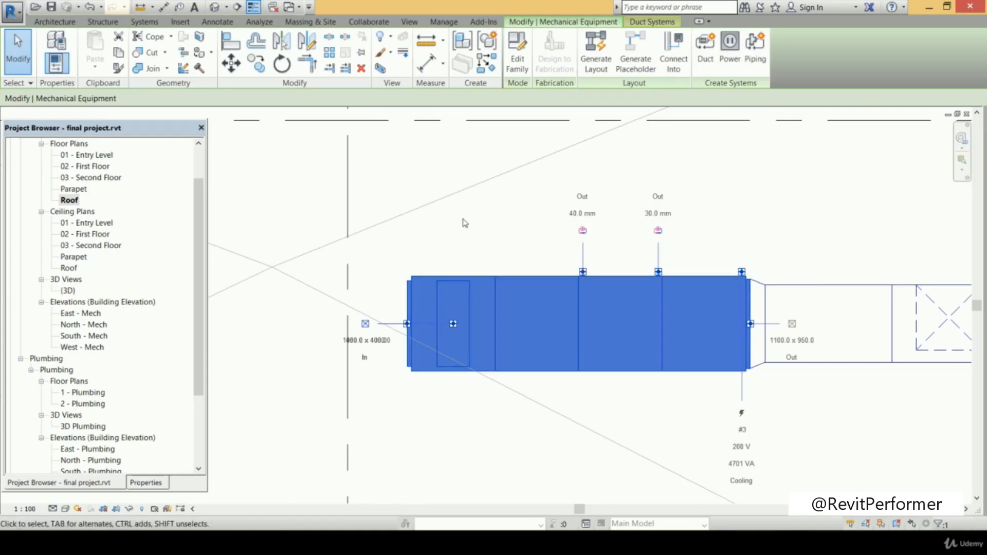
{"action": "left_click", "coordinate": [503, 202]}
{"action": "scroll", "coordinate": [507, 201], "scroll_direction": "down", "scroll_amount": 2}
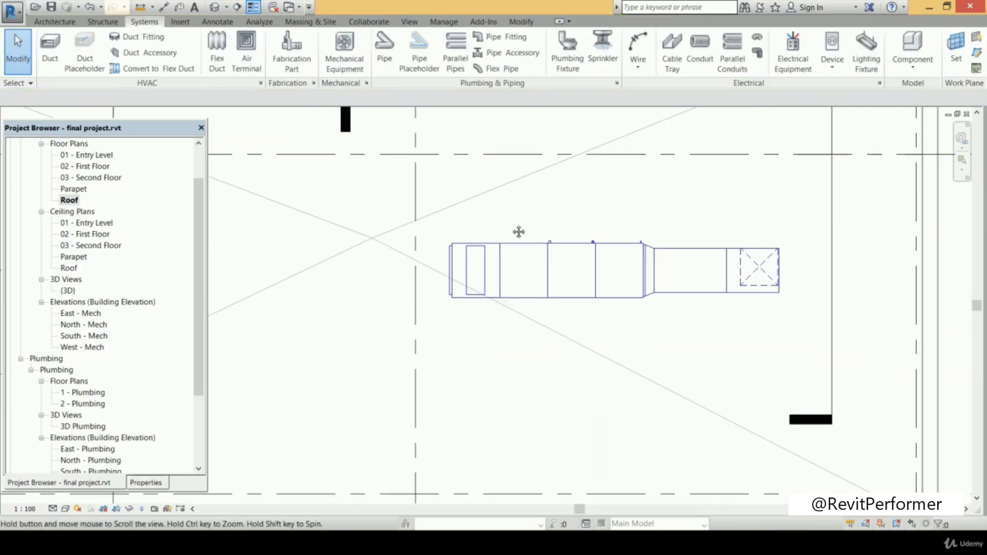
Open Section 2 across the outdoor AHU and examine the unit's water pipe and duct connectors in elevation
{"action": "middle_click_drag", "start_coordinate": [518, 231], "coordinate": [536, 368]}
{"action": "left_click", "coordinate": [571, 233]}
{"action": "scroll", "coordinate": [377, 263], "scroll_direction": "down", "scroll_amount": 2}
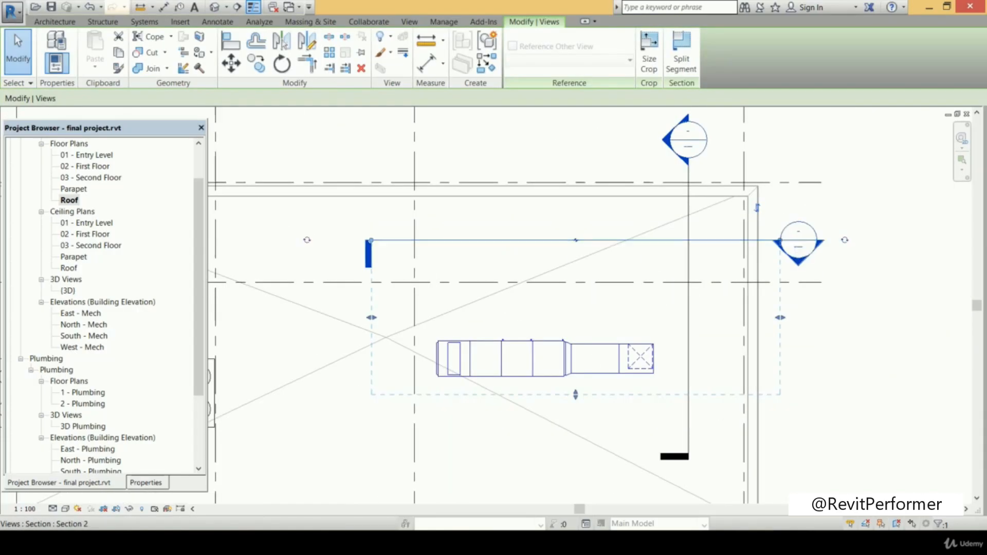
{"action": "double_click", "coordinate": [800, 248]}
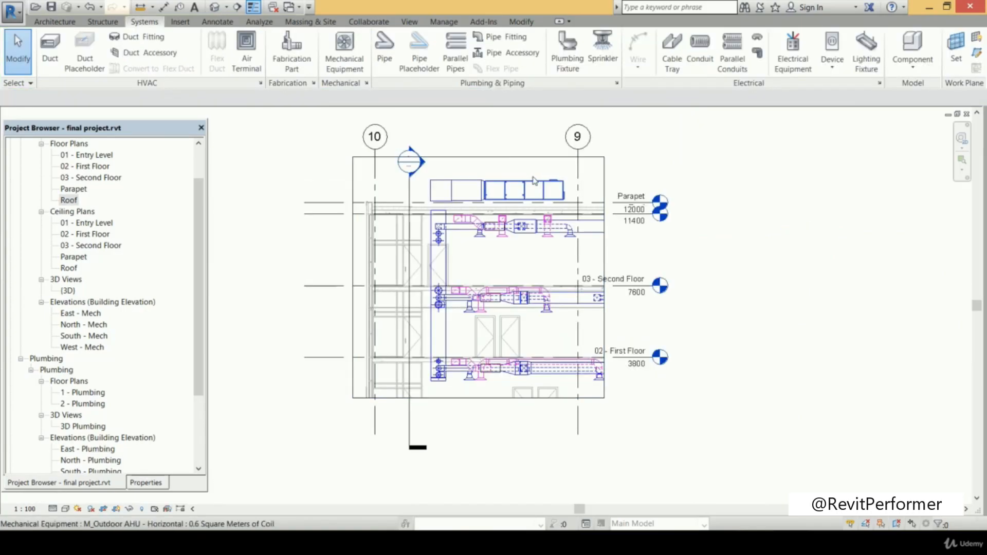
{"action": "scroll", "coordinate": [531, 176], "scroll_direction": "up", "scroll_amount": 5}
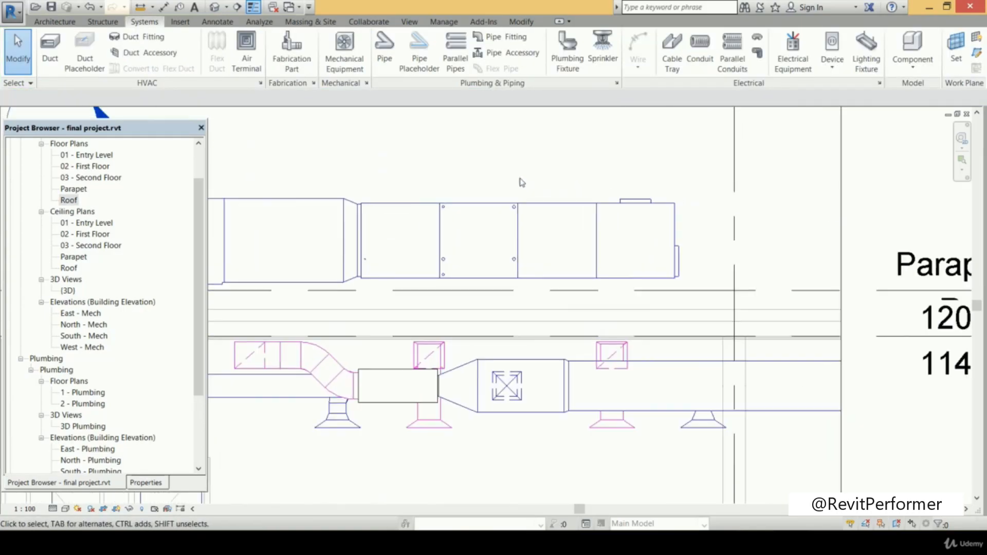
{"action": "left_click", "coordinate": [627, 241]}
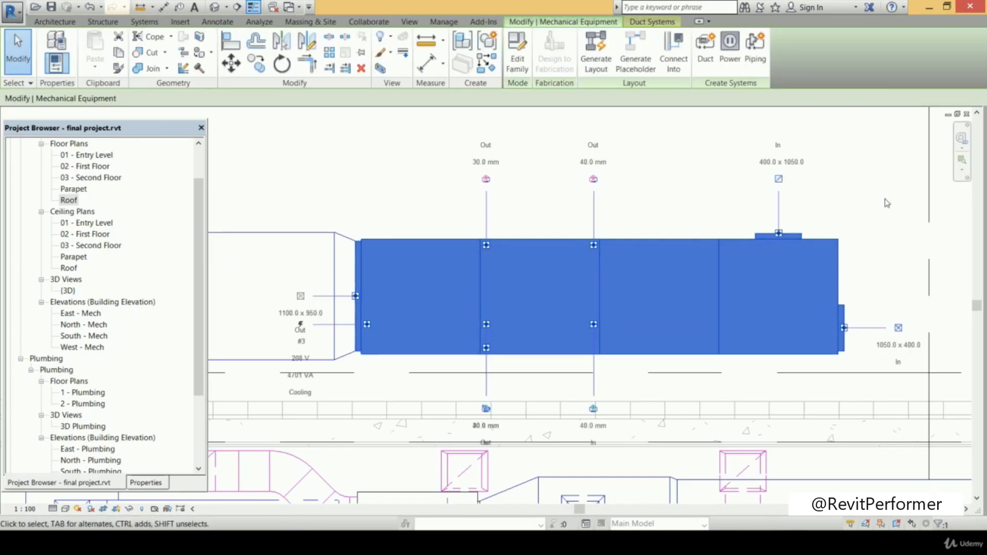
{"action": "middle_click_drag", "start_coordinate": [621, 217], "coordinate": [603, 186]}
{"action": "middle_click_drag", "start_coordinate": [558, 307], "coordinate": [558, 294]}
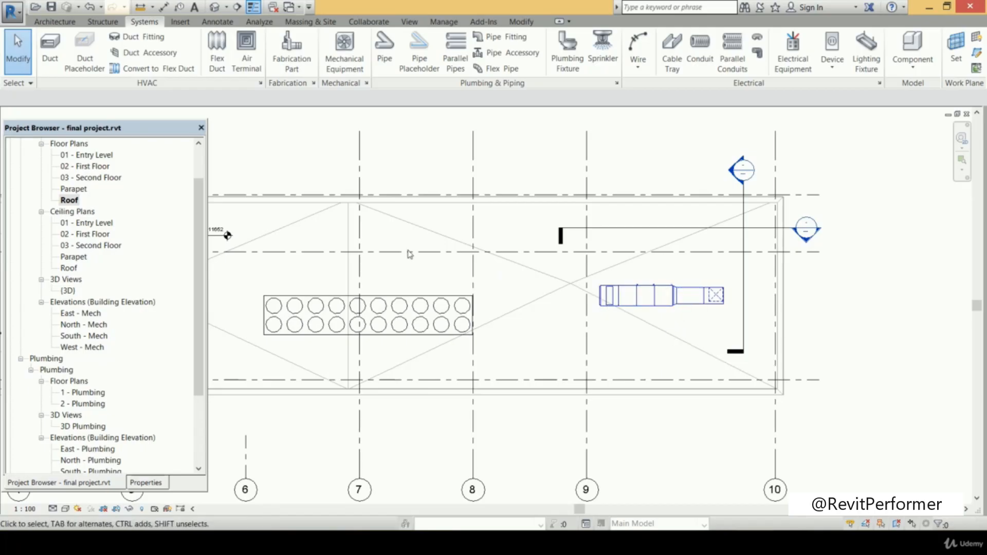
Start placing mechanical equipment and browse the family library to US Metric, Mechanical, MEP, Water-Side Components, Pumps
{"action": "scroll", "coordinate": [503, 293], "scroll_direction": "up", "scroll_amount": 1}
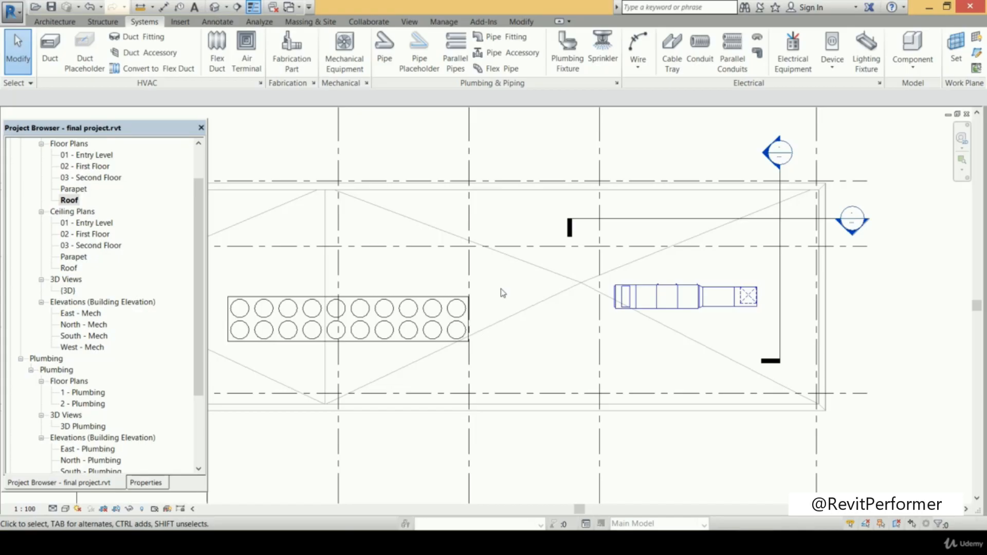
{"action": "left_click", "coordinate": [356, 72]}
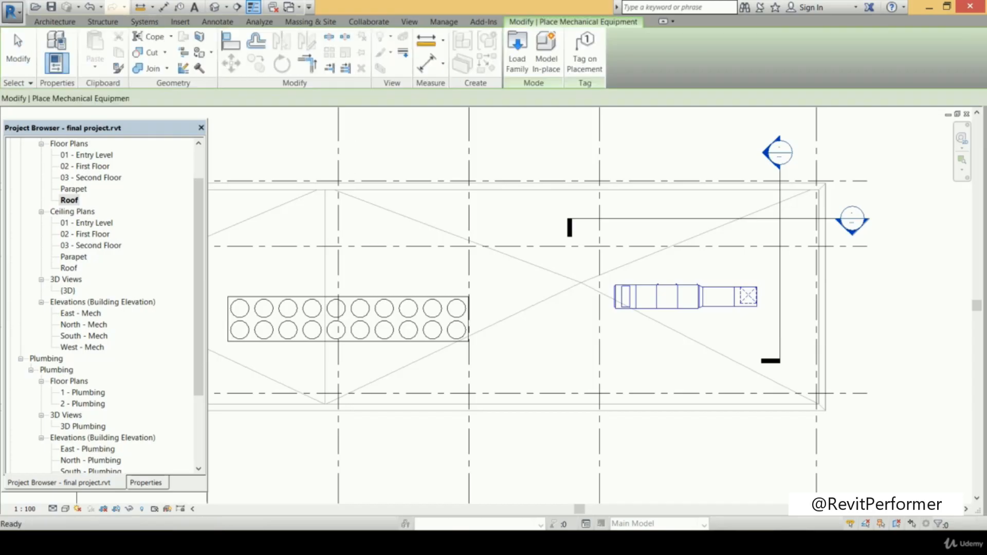
{"action": "left_click", "coordinate": [518, 51]}
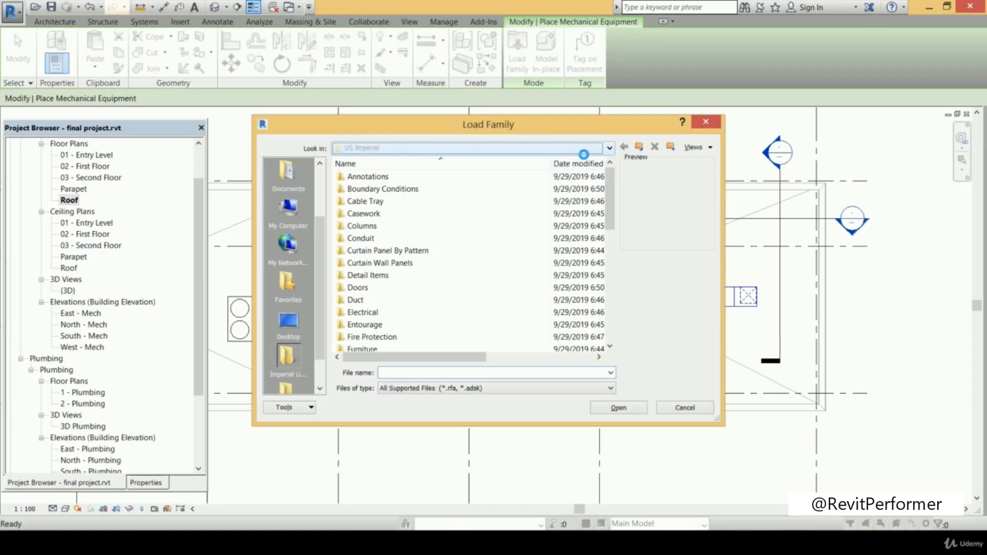
{"action": "left_click", "coordinate": [581, 153]}
{"action": "left_click", "coordinate": [448, 229]}
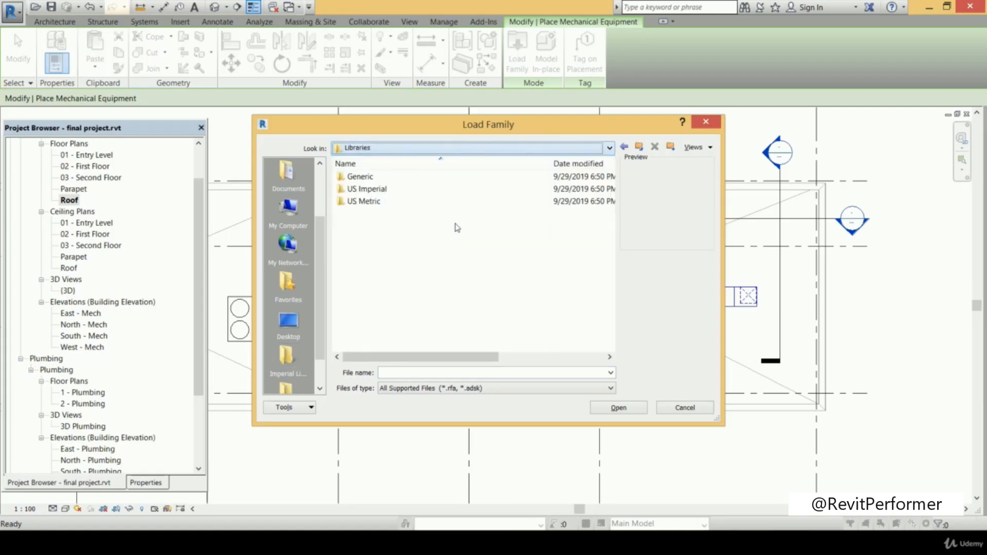
{"action": "double_click", "coordinate": [401, 201]}
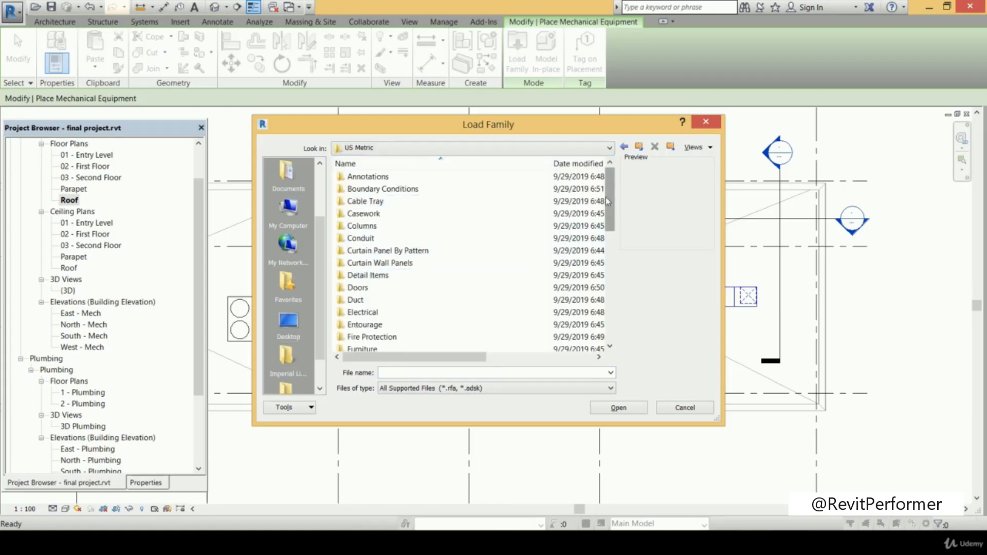
{"action": "left_click_drag", "start_coordinate": [607, 196], "coordinate": [607, 234]}
{"action": "double_click", "coordinate": [560, 226]}
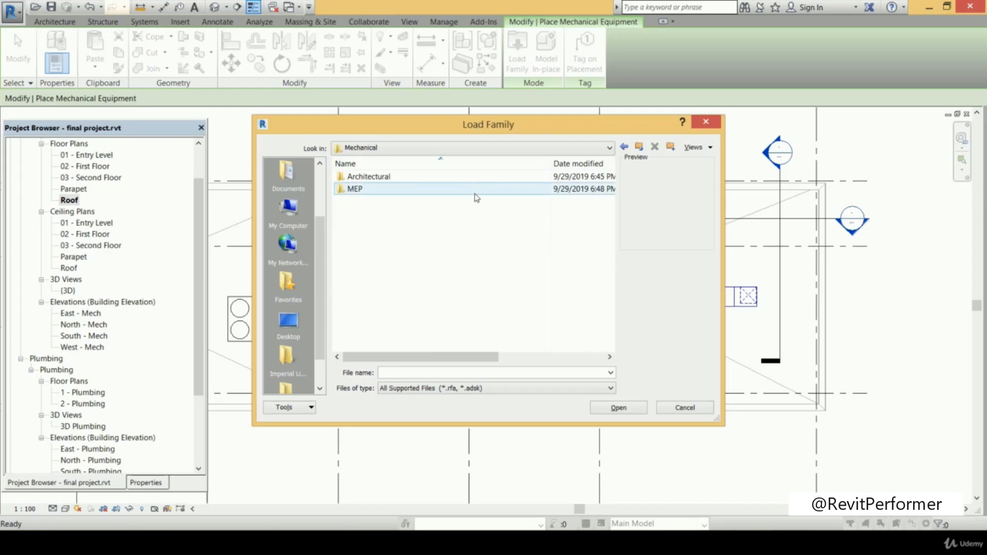
{"action": "double_click", "coordinate": [476, 191]}
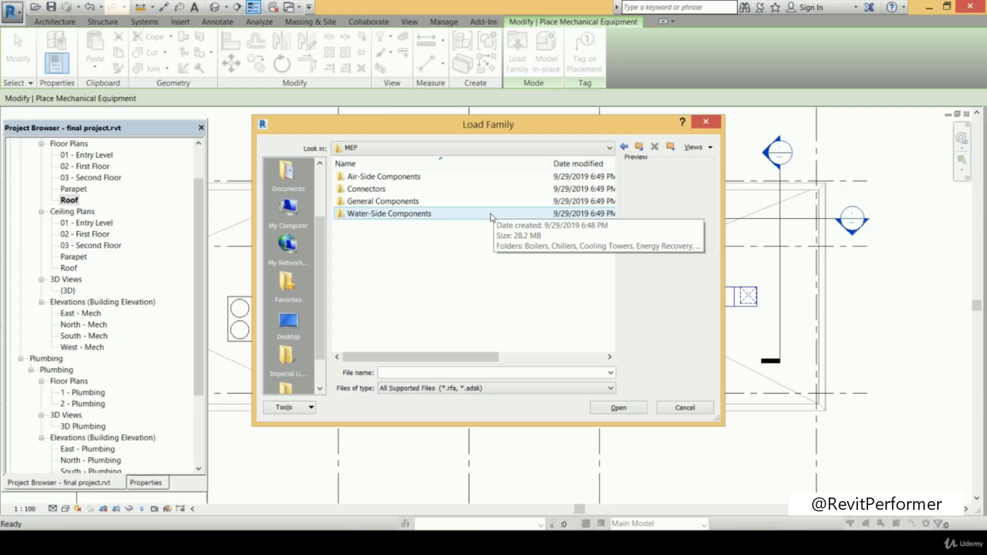
{"action": "double_click", "coordinate": [492, 215]}
{"action": "double_click", "coordinate": [460, 227]}
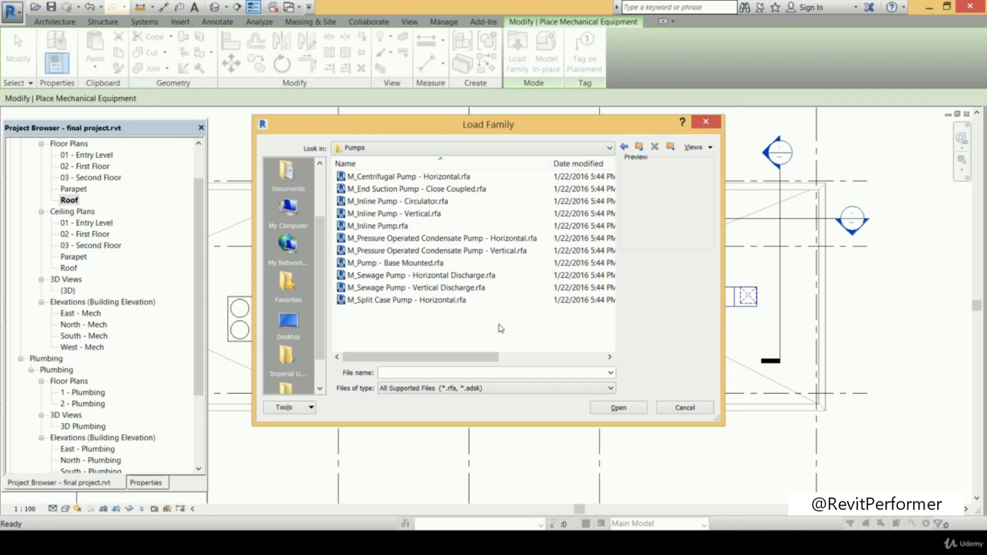
Preview the pump families, load M_Pump - Base Mounted and place one between the chiller and the outdoor AHU, between grids 8 and 9
{"action": "left_click", "coordinate": [489, 275]}
{"action": "left_click", "coordinate": [493, 250]}
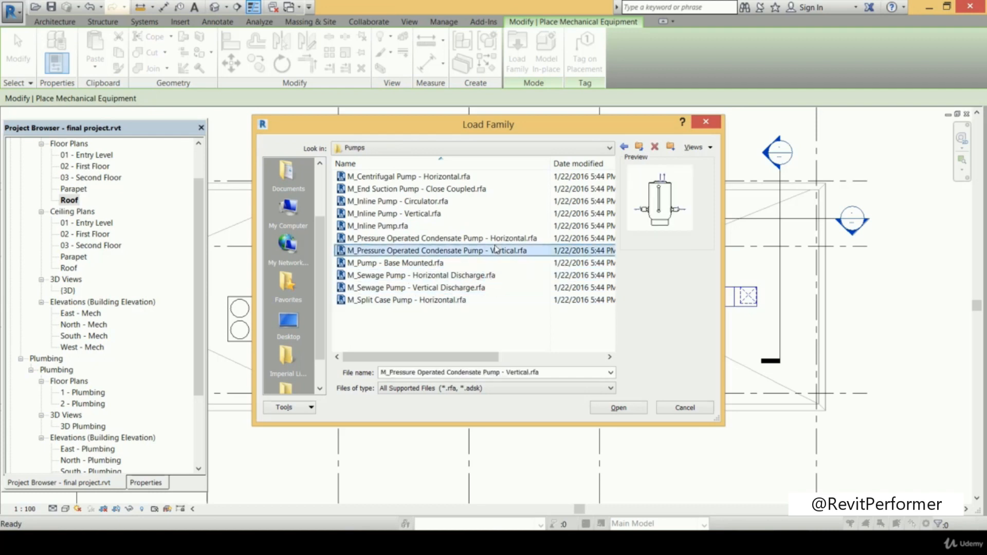
{"action": "left_click", "coordinate": [491, 213]}
{"action": "left_click", "coordinate": [489, 176]}
{"action": "left_click", "coordinate": [483, 238]}
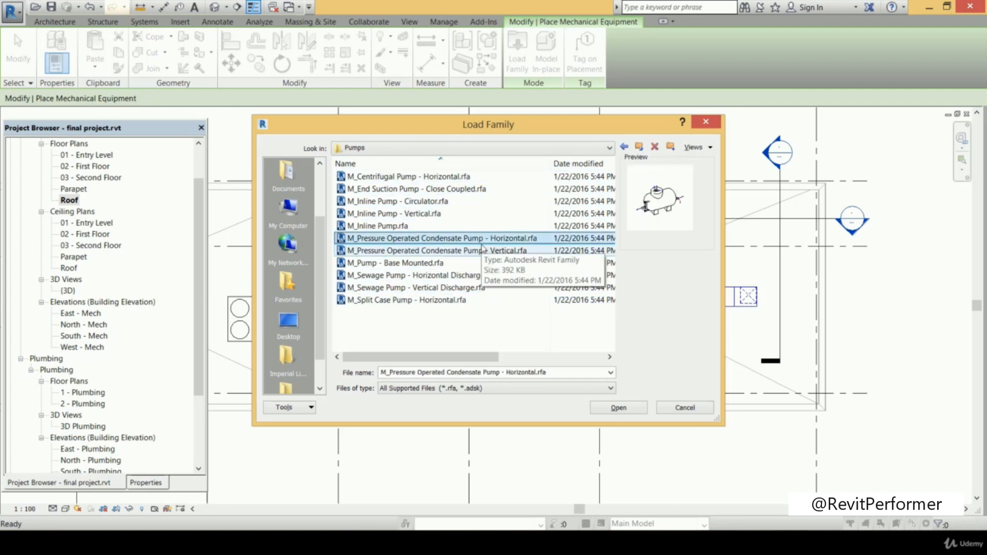
{"action": "left_click", "coordinate": [471, 263]}
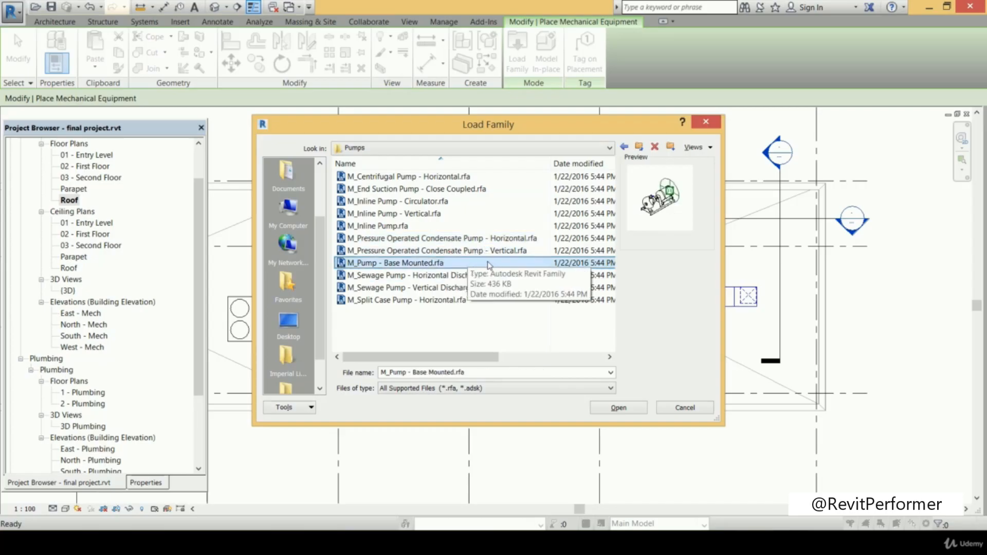
{"action": "left_click", "coordinate": [636, 409]}
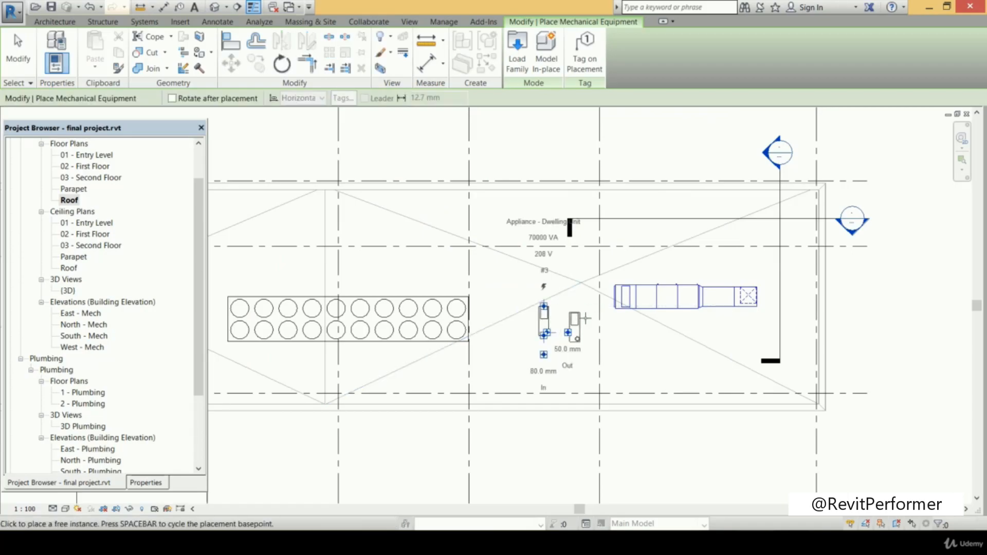
{"action": "left_click", "coordinate": [546, 333]}
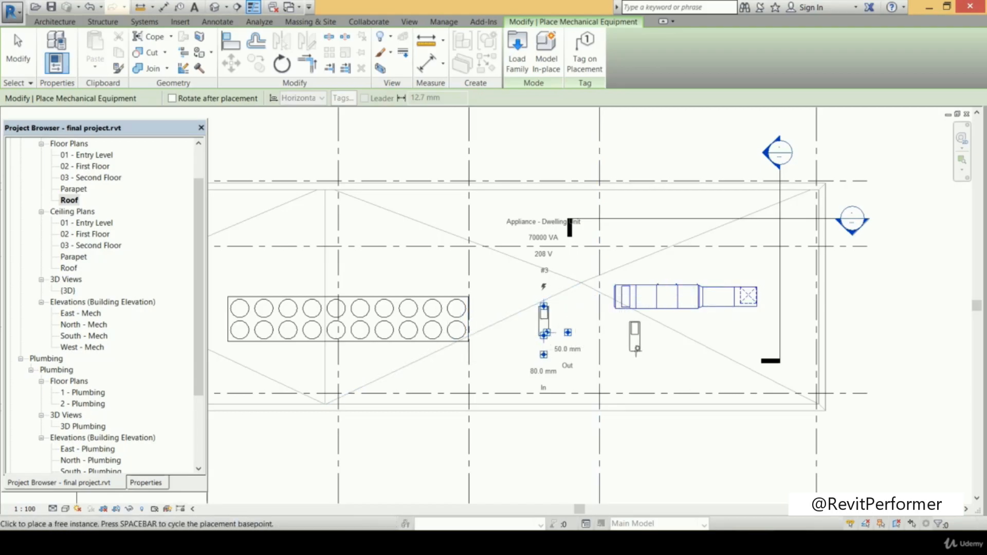
{"action": "key", "text": "Escape"}
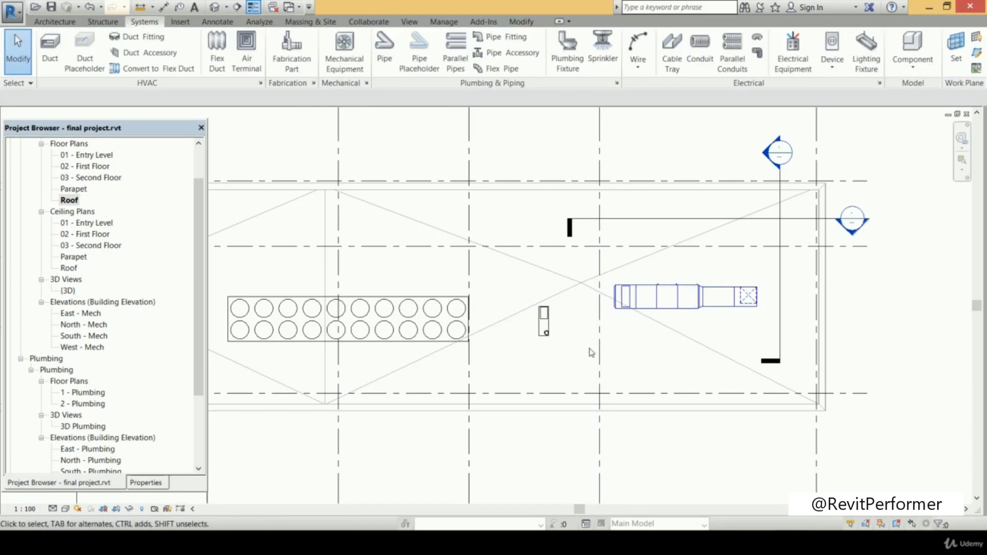
Examine the inlet, outlet and electrical connectors of the base-mounted pump in the roof plan
{"action": "scroll", "coordinate": [565, 332], "scroll_direction": "up", "scroll_amount": 2}
{"action": "scroll", "coordinate": [565, 332], "scroll_direction": "up", "scroll_amount": 3}
{"action": "middle_click_drag", "start_coordinate": [564, 333], "coordinate": [615, 309]}
{"action": "left_click", "coordinate": [555, 335]}
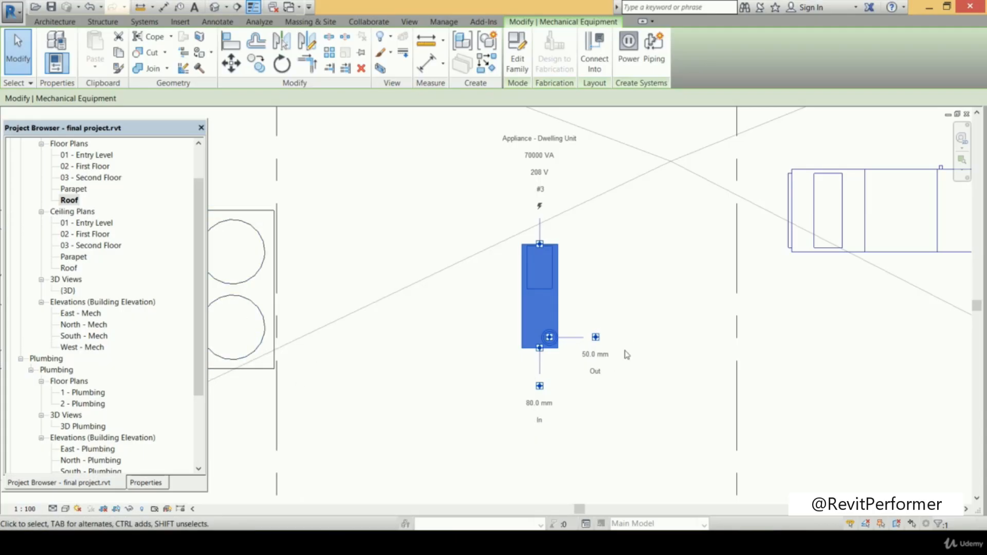
{"action": "scroll", "coordinate": [626, 351], "scroll_direction": "down", "scroll_amount": 2}
{"action": "middle_click_drag", "start_coordinate": [626, 349], "coordinate": [591, 352]}
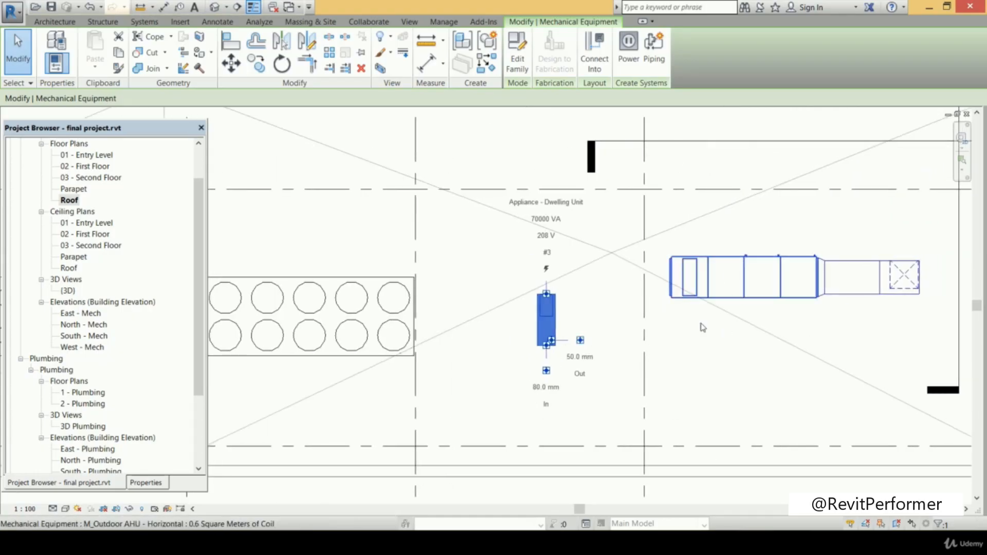
{"action": "left_click", "coordinate": [604, 382]}
{"action": "scroll", "coordinate": [603, 382], "scroll_direction": "up", "scroll_amount": 2}
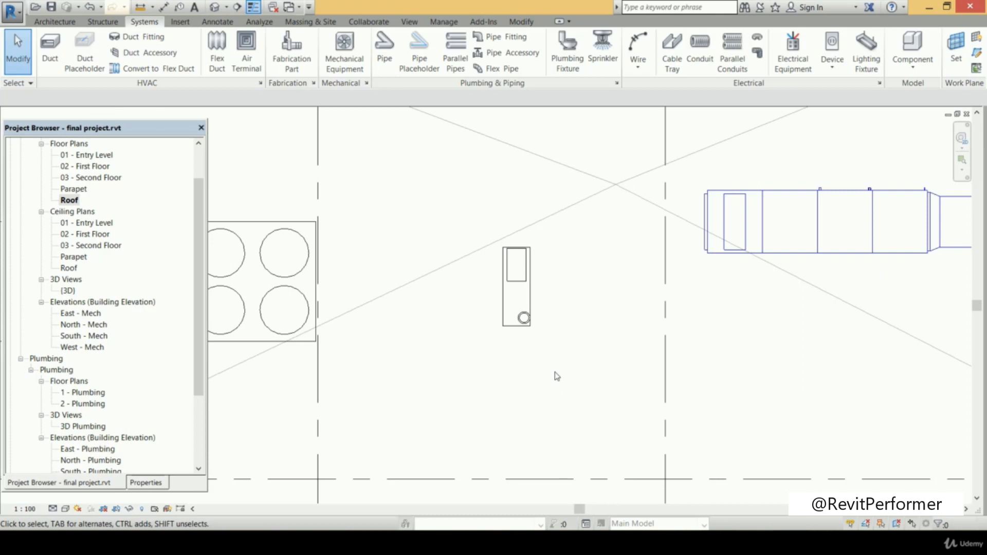
{"action": "scroll", "coordinate": [557, 376], "scroll_direction": "down", "scroll_amount": 1}
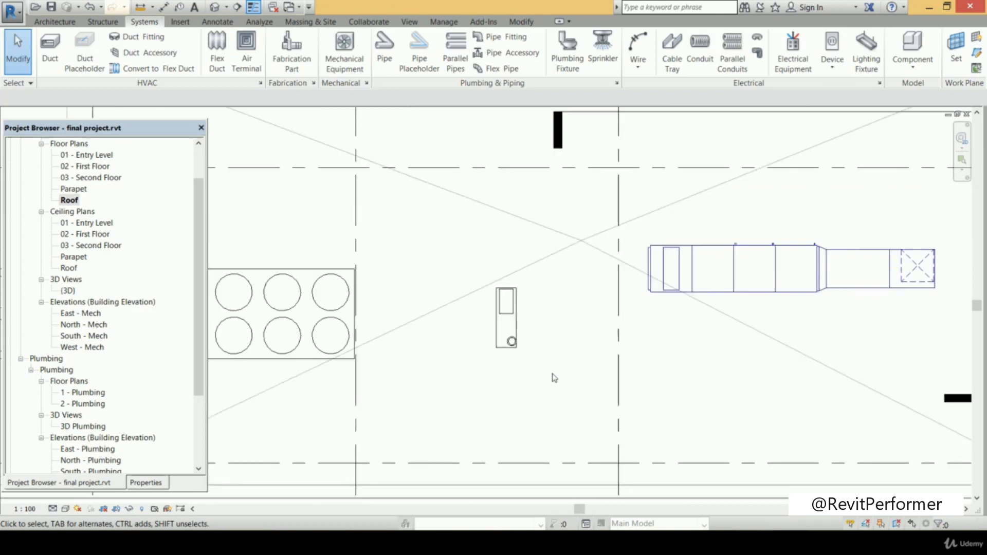
Examine where the air-cooled chiller's inlet and outlet pipe connectors lie relative to the pump
{"action": "scroll", "coordinate": [551, 373], "scroll_direction": "down", "scroll_amount": 2}
{"action": "middle_click_drag", "start_coordinate": [551, 374], "coordinate": [651, 359]}
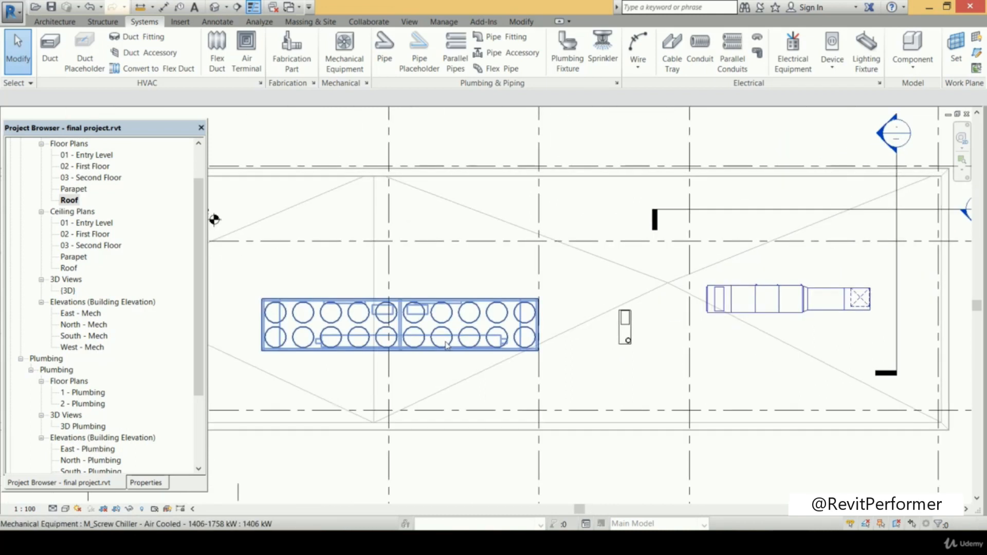
{"action": "left_click", "coordinate": [477, 354]}
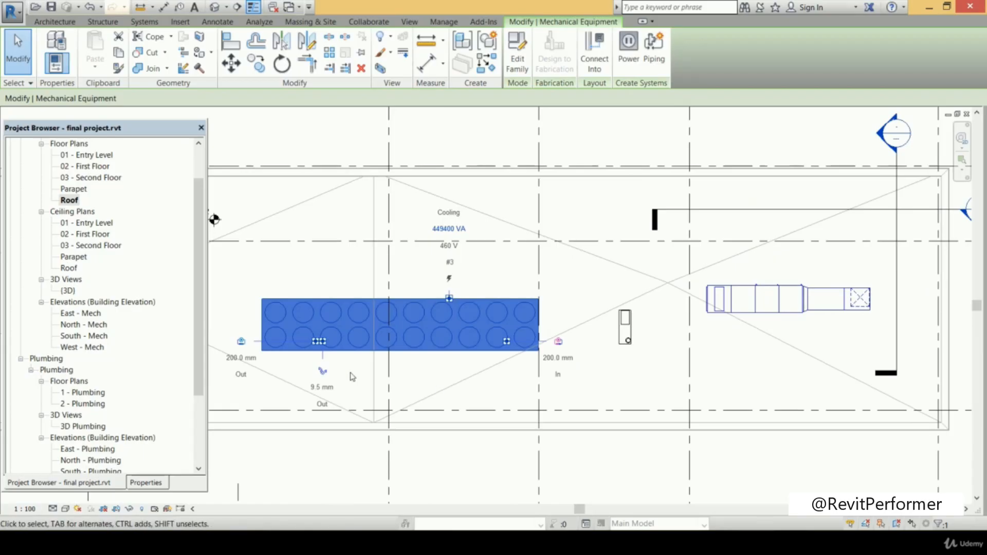
{"action": "scroll", "coordinate": [360, 379], "scroll_direction": "down", "scroll_amount": 2}
{"action": "scroll", "coordinate": [382, 369], "scroll_direction": "up", "scroll_amount": 1}
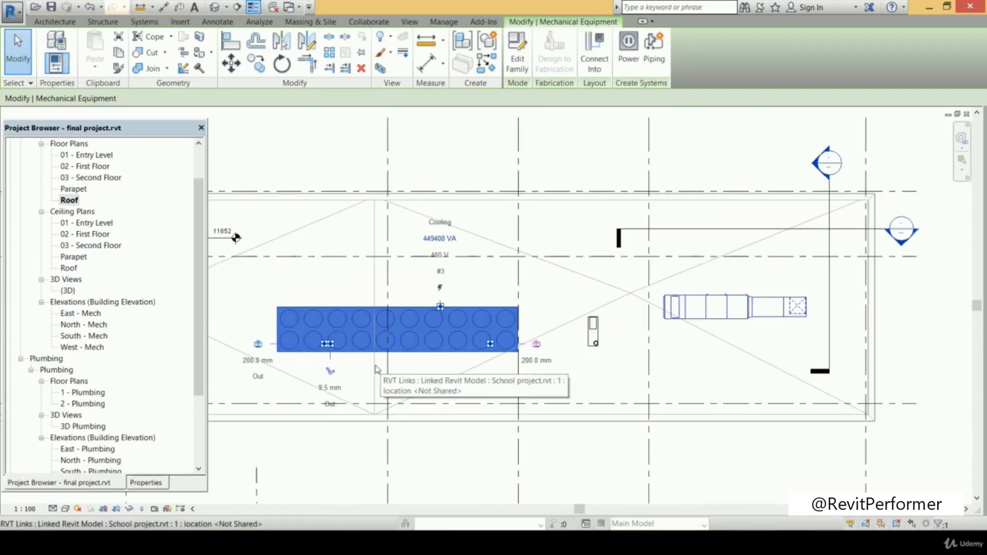
{"action": "middle_click_drag", "start_coordinate": [382, 370], "coordinate": [444, 361]}
{"action": "scroll", "coordinate": [444, 362], "scroll_direction": "down", "scroll_amount": 1}
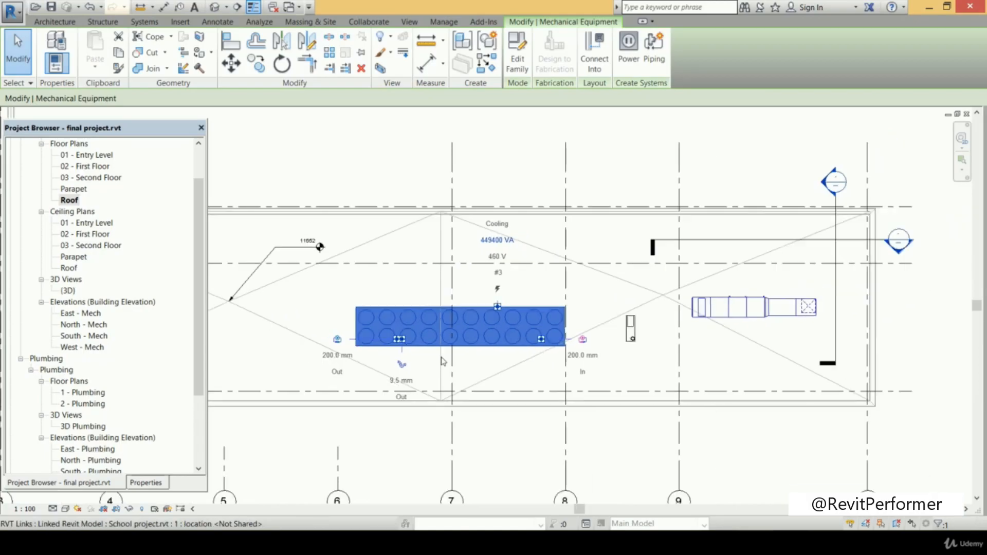
Draw a section south of the chiller and pump, from between grids 5 and 6 to between grids 9 and 10, and open its view
{"action": "left_click", "coordinate": [236, 7]}
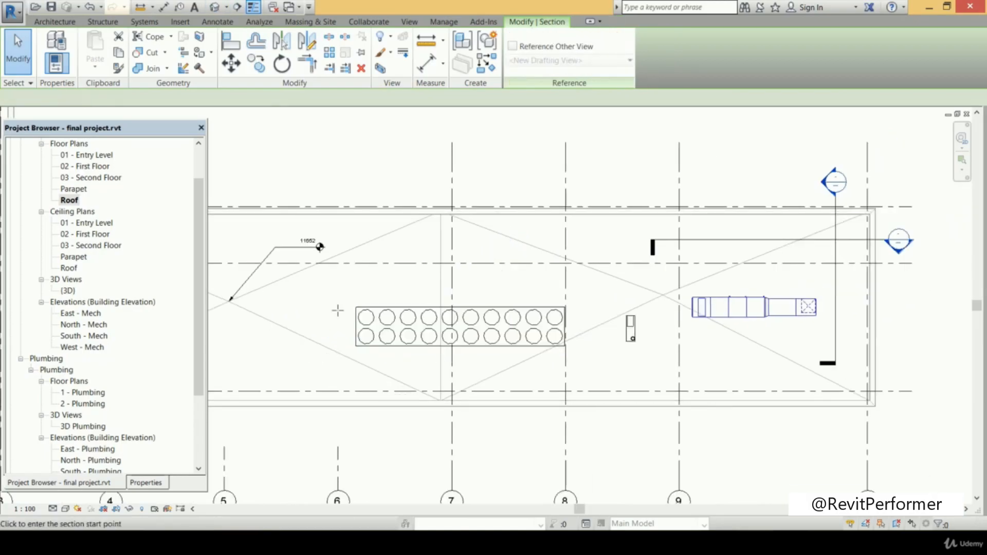
{"action": "left_click", "coordinate": [261, 379]}
{"action": "left_click", "coordinate": [739, 379]}
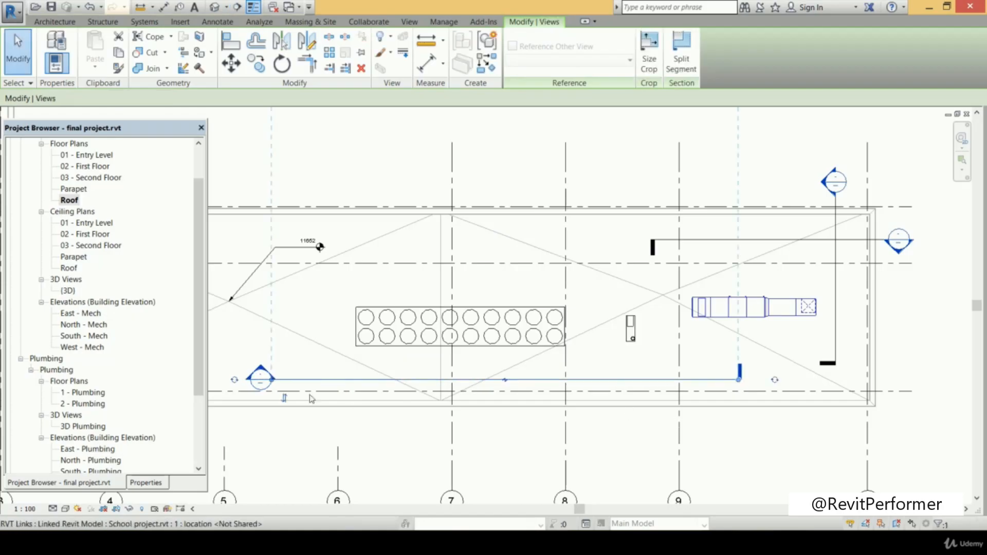
{"action": "left_click", "coordinate": [309, 395]}
{"action": "double_click", "coordinate": [261, 380]}
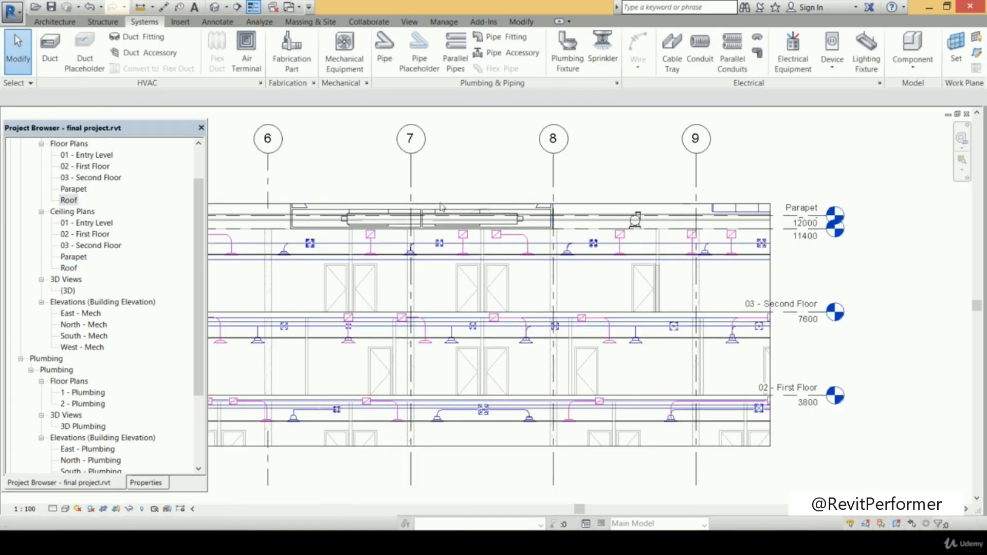
Draw a 200 mm pipe from the chiller's Out connector up to an offset of 795 mm and horizontally across to just before the pump
{"action": "scroll", "coordinate": [447, 206], "scroll_direction": "up", "scroll_amount": 6}
{"action": "left_click", "coordinate": [743, 240]}
{"action": "left_click", "coordinate": [755, 186]}
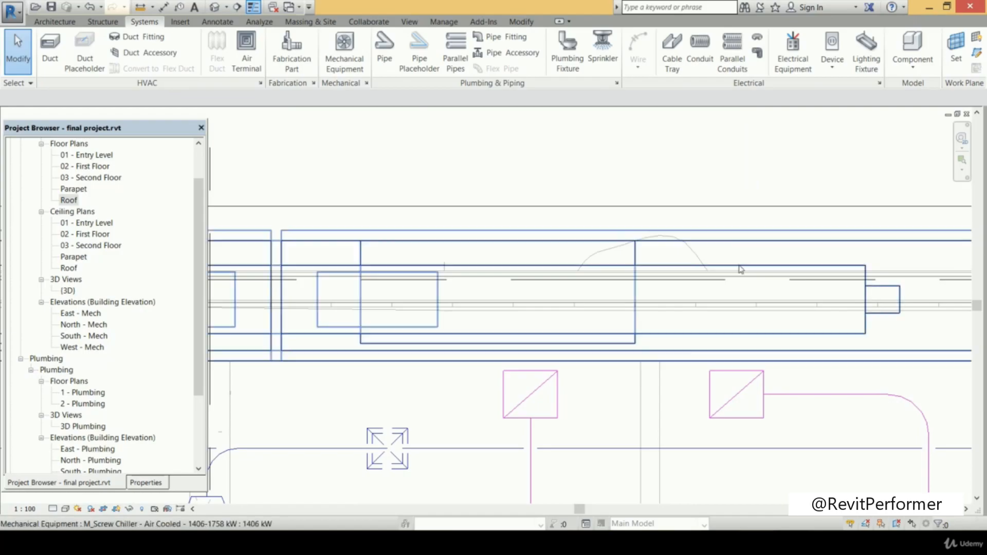
{"action": "left_click", "coordinate": [741, 270]}
{"action": "scroll", "coordinate": [740, 269], "scroll_direction": "down", "scroll_amount": 5}
{"action": "middle_click_drag", "start_coordinate": [430, 281], "coordinate": [547, 306]}
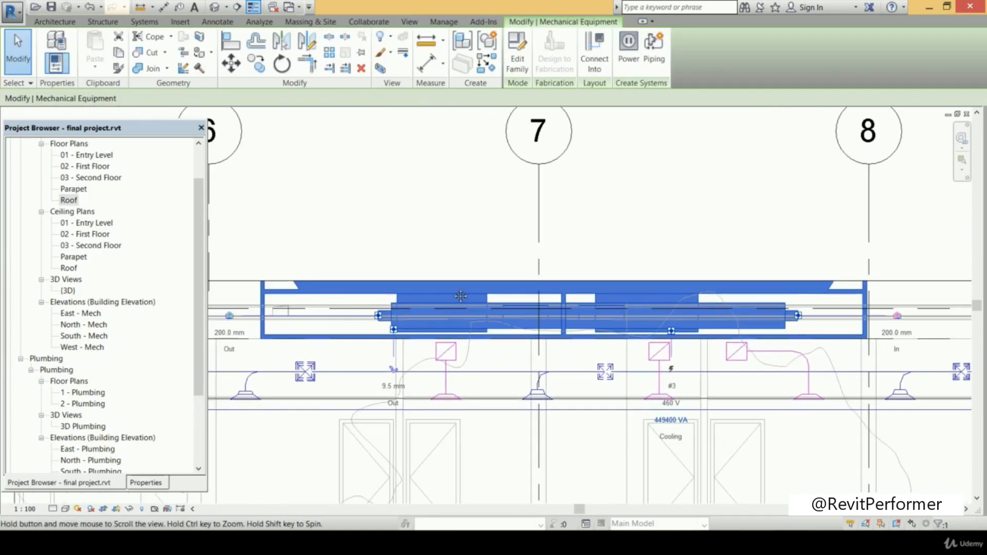
{"action": "right_click", "coordinate": [379, 317]}
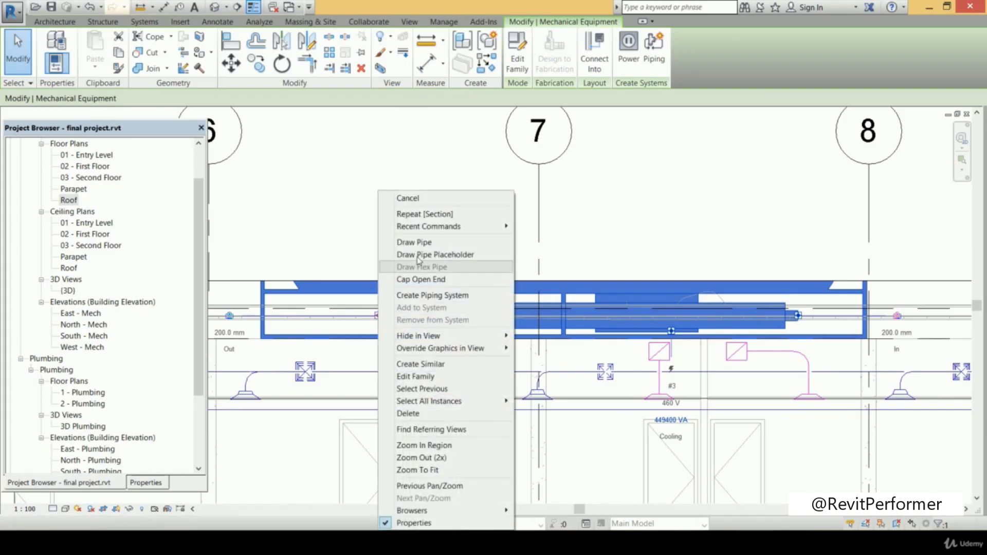
{"action": "left_click", "coordinate": [415, 242]}
{"action": "left_click", "coordinate": [384, 296]}
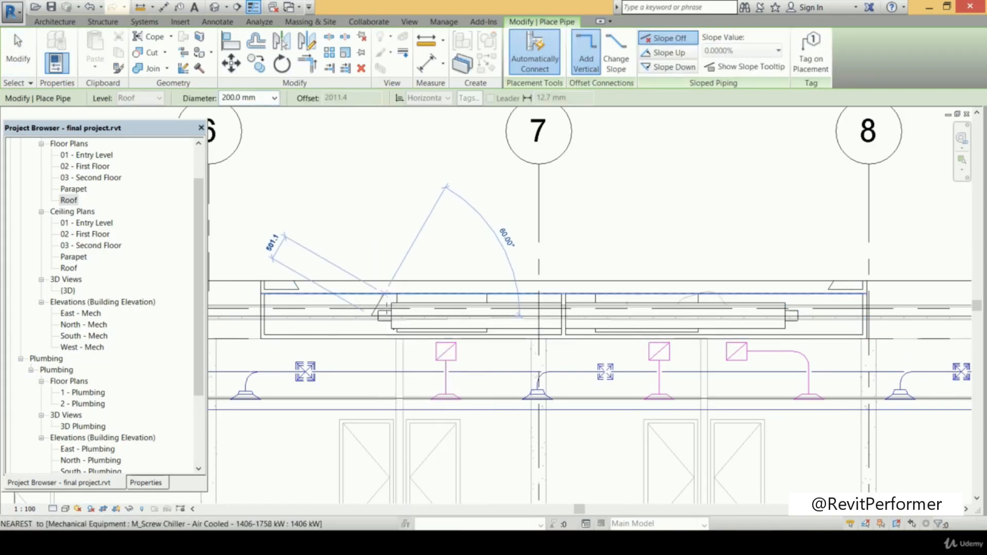
{"action": "scroll", "coordinate": [383, 298], "scroll_direction": "up", "scroll_amount": 3}
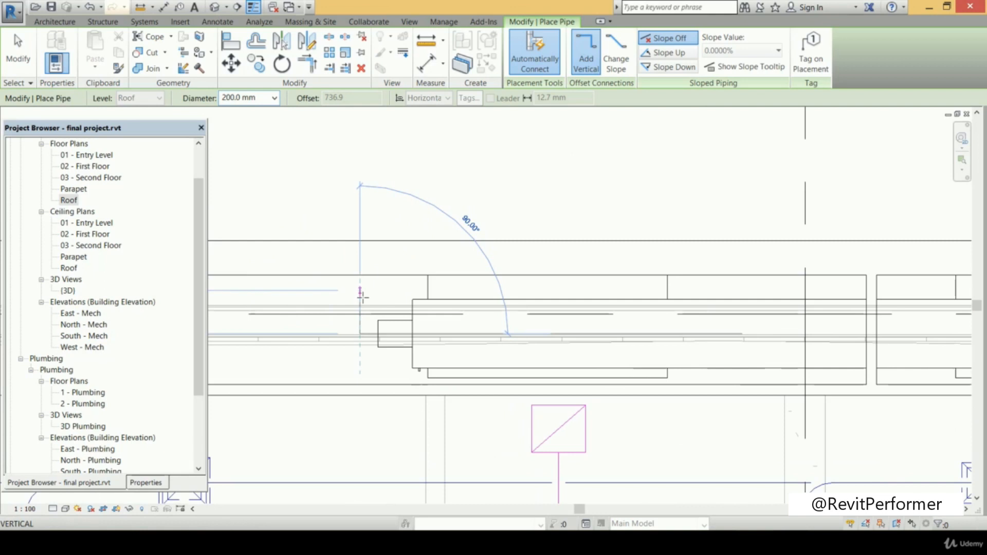
{"action": "middle_click_drag", "start_coordinate": [498, 295], "coordinate": [247, 304]}
{"action": "scroll", "coordinate": [454, 302], "scroll_direction": "down", "scroll_amount": 2}
{"action": "scroll", "coordinate": [449, 300], "scroll_direction": "up", "scroll_amount": 3}
{"action": "scroll", "coordinate": [450, 303], "scroll_direction": "down", "scroll_amount": 2}
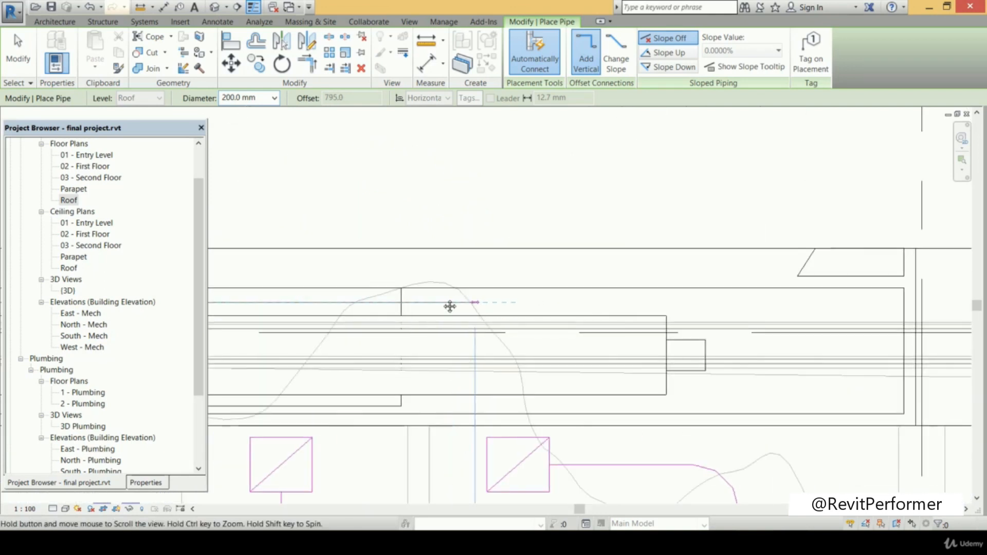
{"action": "middle_click_drag", "start_coordinate": [526, 298], "coordinate": [754, 450]}
{"action": "middle_click_drag", "start_coordinate": [630, 301], "coordinate": [221, 306]}
{"action": "scroll", "coordinate": [504, 309], "scroll_direction": "up", "scroll_amount": 2}
{"action": "left_click", "coordinate": [486, 309]}
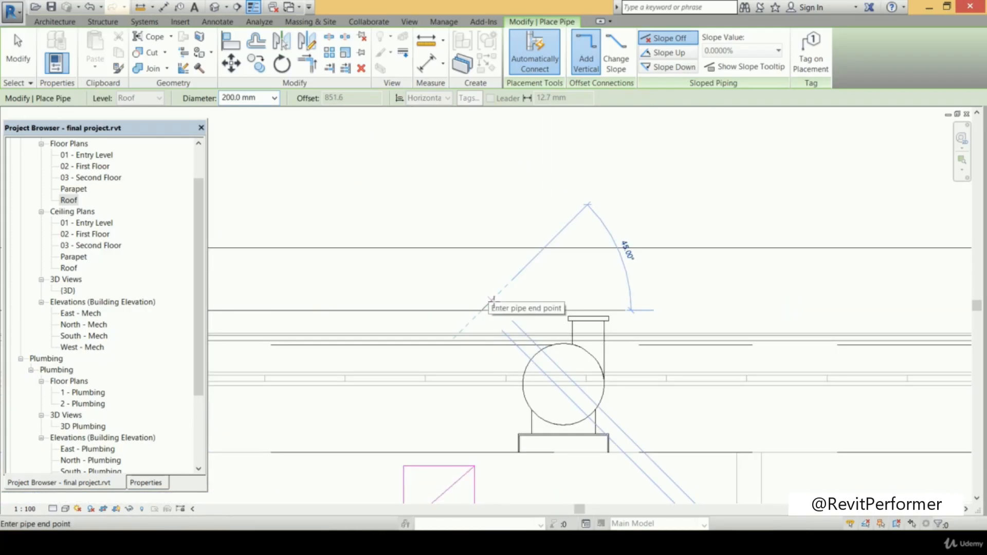
{"action": "key", "text": "Escape"}
{"action": "key", "text": "Escape"}
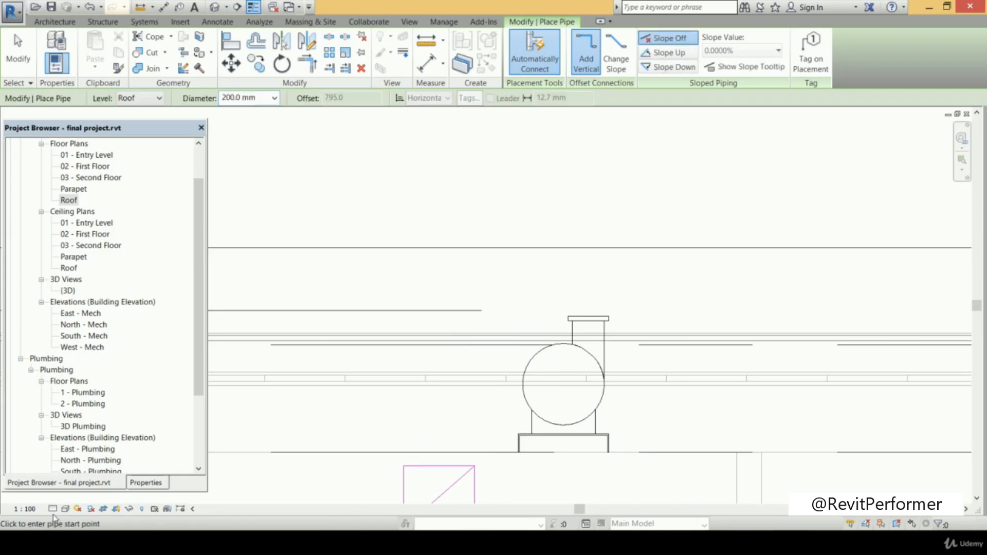
Set the section view's detail level to Fine and save the project at the reminder
{"action": "left_click", "coordinate": [53, 511]}
{"action": "left_click", "coordinate": [67, 498]}
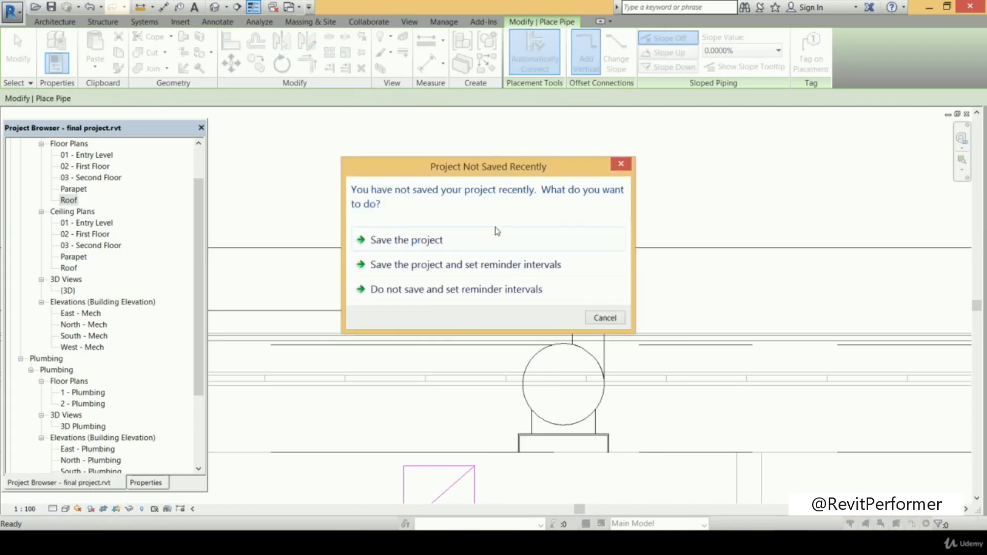
{"action": "left_click", "coordinate": [495, 239]}
{"action": "middle_click_drag", "start_coordinate": [504, 270], "coordinate": [542, 286]}
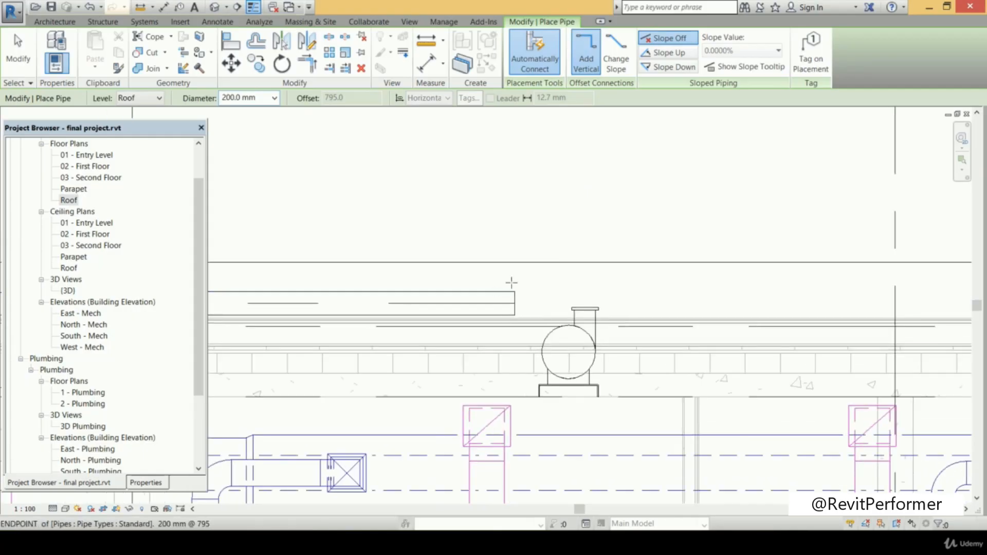
Draw an 80 mm pipe from the pump's In connector horizontally and then up to join the open end of the 200 mm pipe
{"action": "key", "text": "Escape"}
{"action": "key", "text": "Escape"}
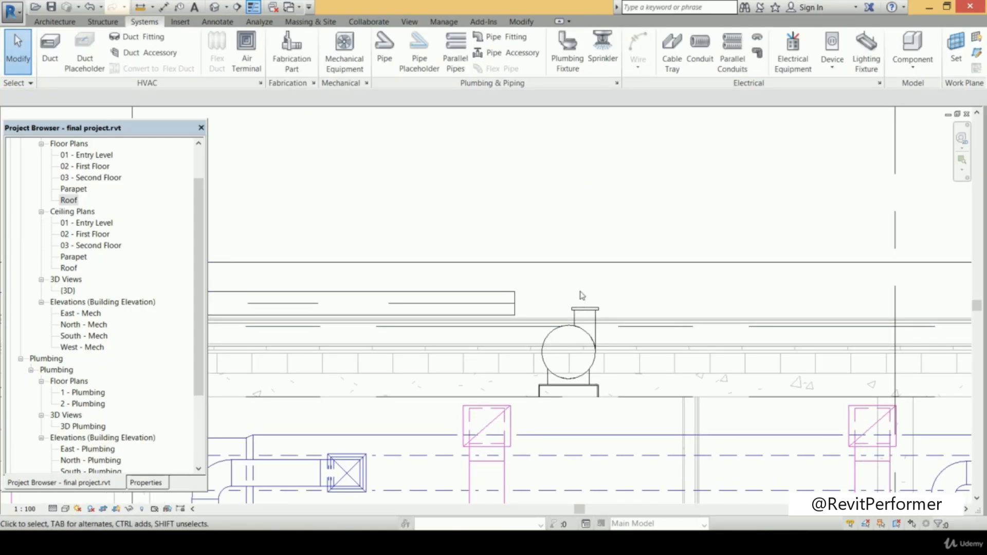
{"action": "left_click", "coordinate": [591, 344]}
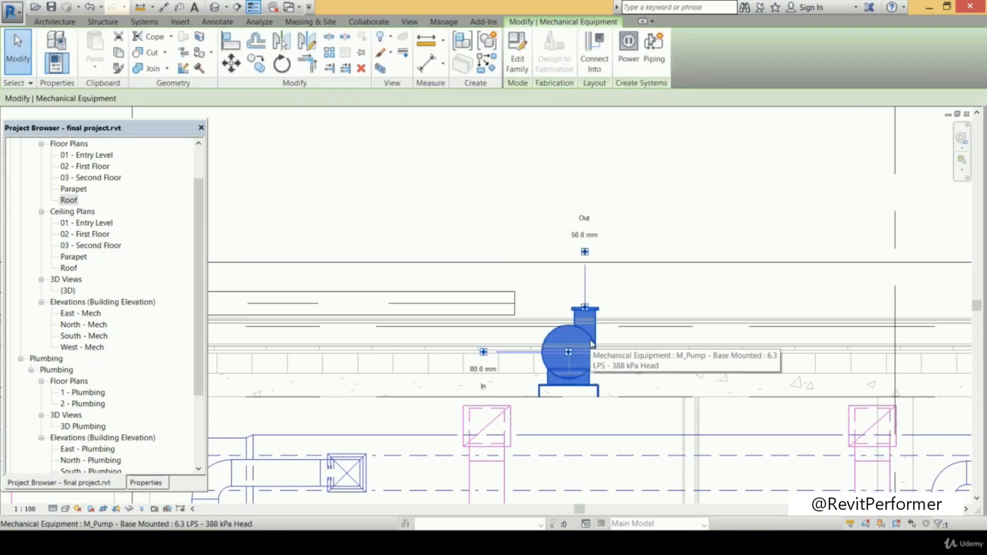
{"action": "right_click", "coordinate": [484, 356]}
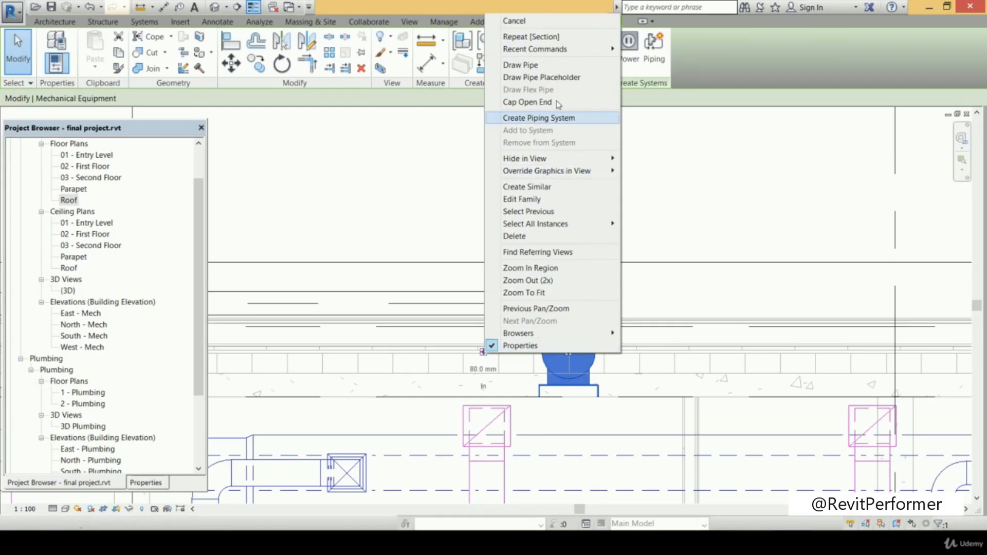
{"action": "left_click", "coordinate": [519, 64]}
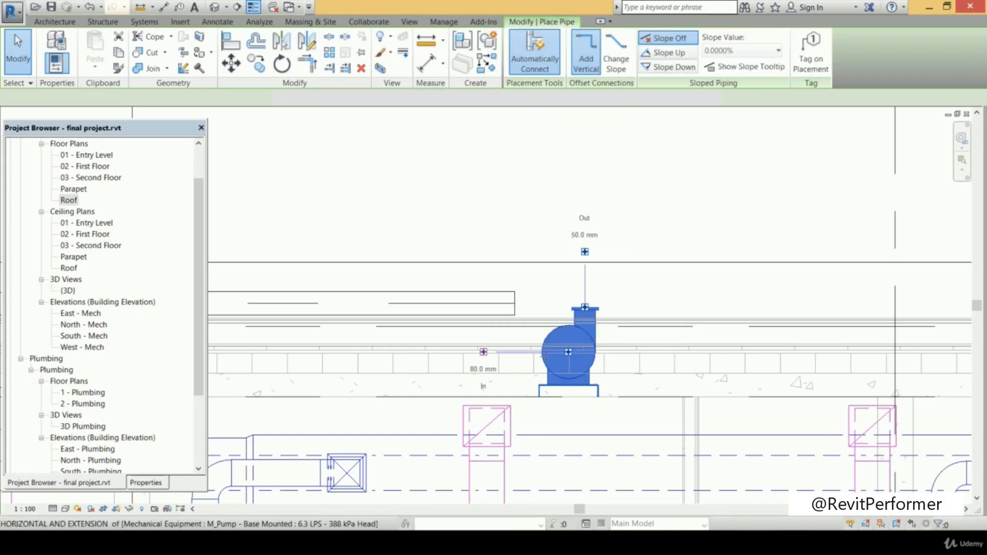
{"action": "left_click", "coordinate": [521, 357]}
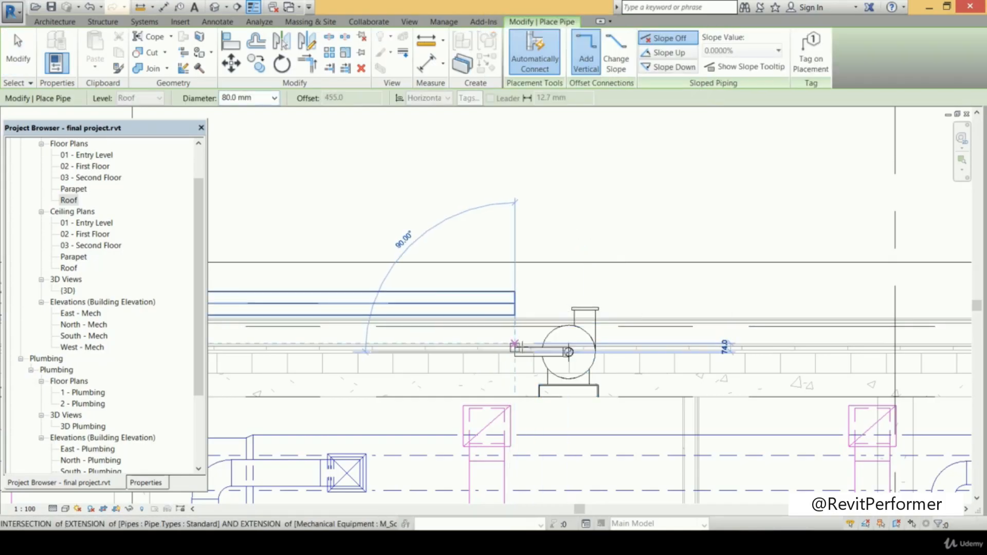
{"action": "left_click", "coordinate": [523, 314]}
{"action": "scroll", "coordinate": [536, 334], "scroll_direction": "up", "scroll_amount": 2}
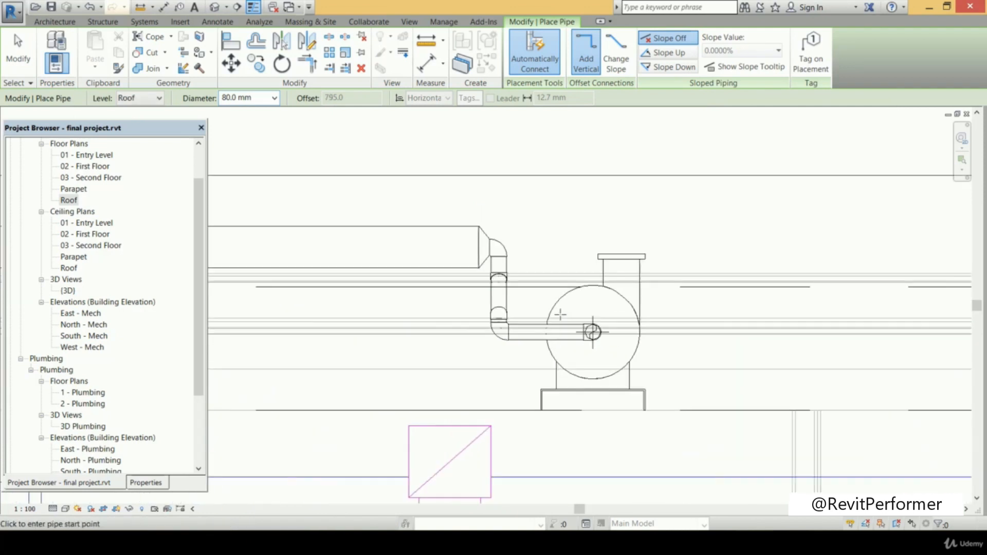
{"action": "scroll", "coordinate": [554, 291], "scroll_direction": "down", "scroll_amount": 3}
{"action": "scroll", "coordinate": [550, 300], "scroll_direction": "down", "scroll_amount": 4}
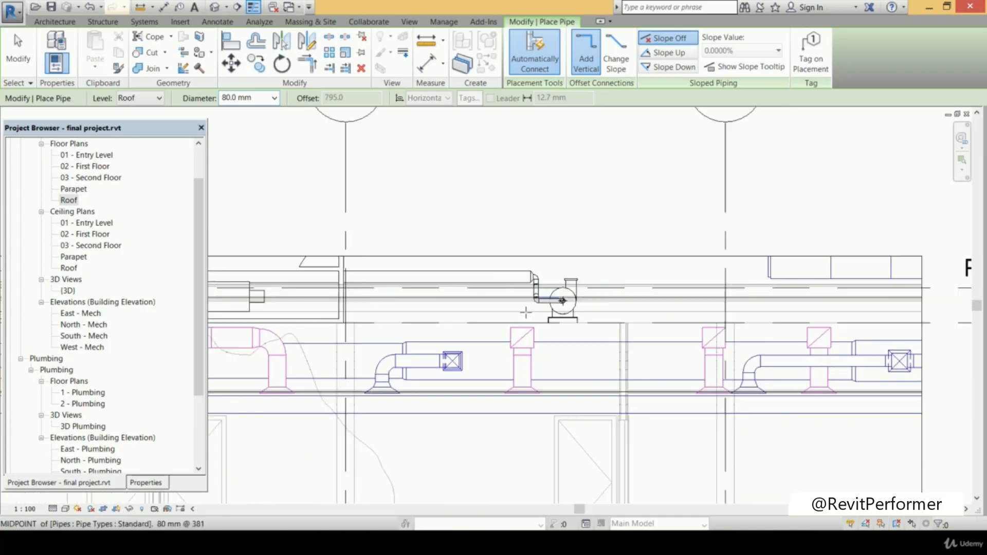
{"action": "middle_click_drag", "start_coordinate": [524, 317], "coordinate": [570, 326]}
{"action": "scroll", "coordinate": [589, 305], "scroll_direction": "up", "scroll_amount": 5}
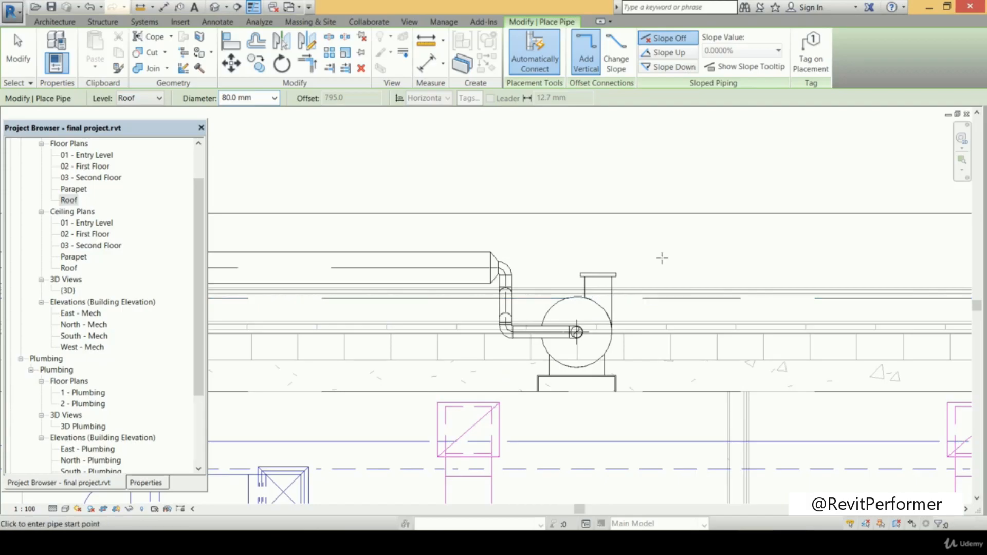
{"action": "key", "text": "Escape"}
{"action": "key", "text": "Escape"}
Draw a 50 mm pipe straight up from the pump's Out connector to an offset of 1262 mm
{"action": "scroll", "coordinate": [601, 298], "scroll_direction": "down", "scroll_amount": 4}
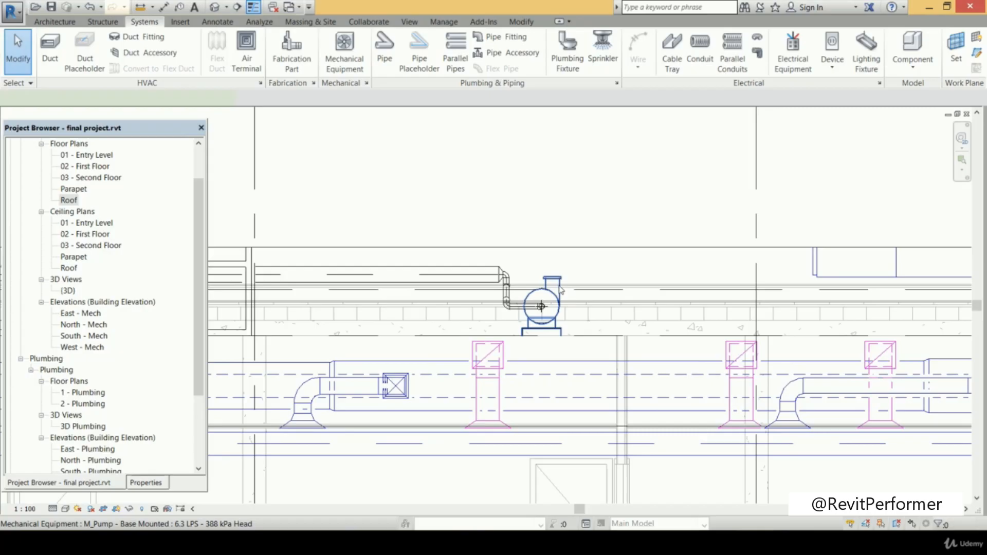
{"action": "left_click", "coordinate": [560, 287]}
{"action": "scroll", "coordinate": [573, 289], "scroll_direction": "down", "scroll_amount": 2}
{"action": "middle_click_drag", "start_coordinate": [504, 297], "coordinate": [386, 310]}
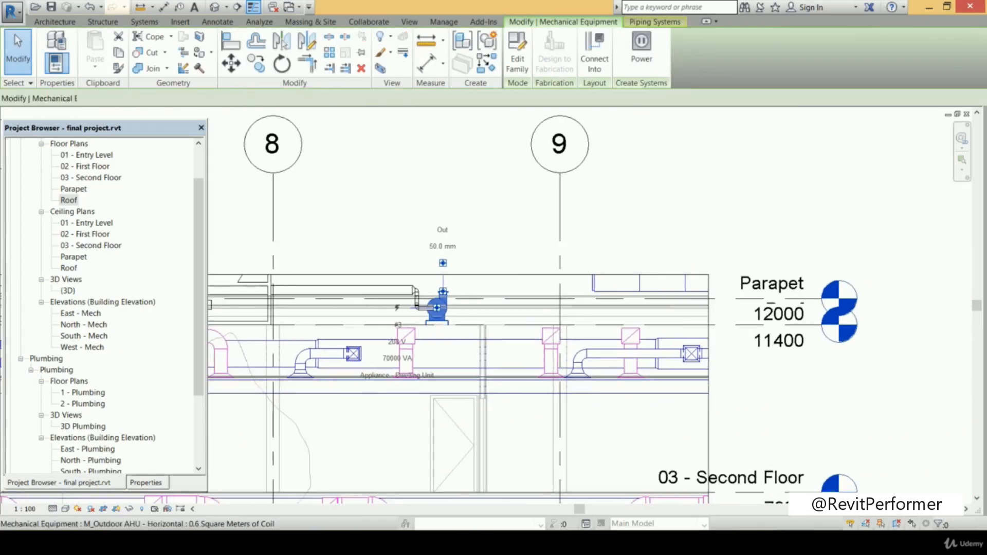
{"action": "scroll", "coordinate": [395, 297], "scroll_direction": "up", "scroll_amount": 3}
{"action": "scroll", "coordinate": [596, 303], "scroll_direction": "down", "scroll_amount": 1}
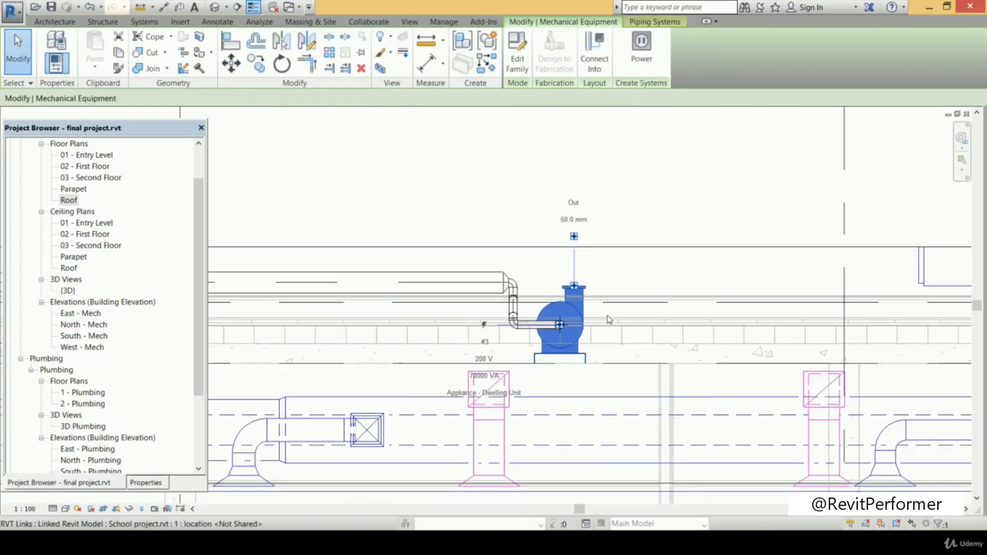
{"action": "scroll", "coordinate": [607, 318], "scroll_direction": "up", "scroll_amount": 3}
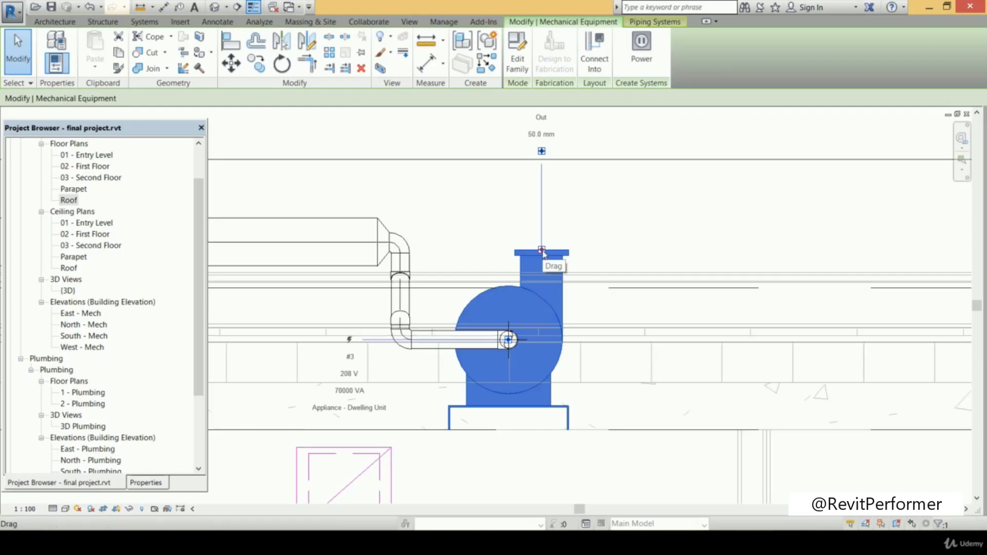
{"action": "right_click", "coordinate": [542, 251]}
{"action": "left_click", "coordinate": [576, 242]}
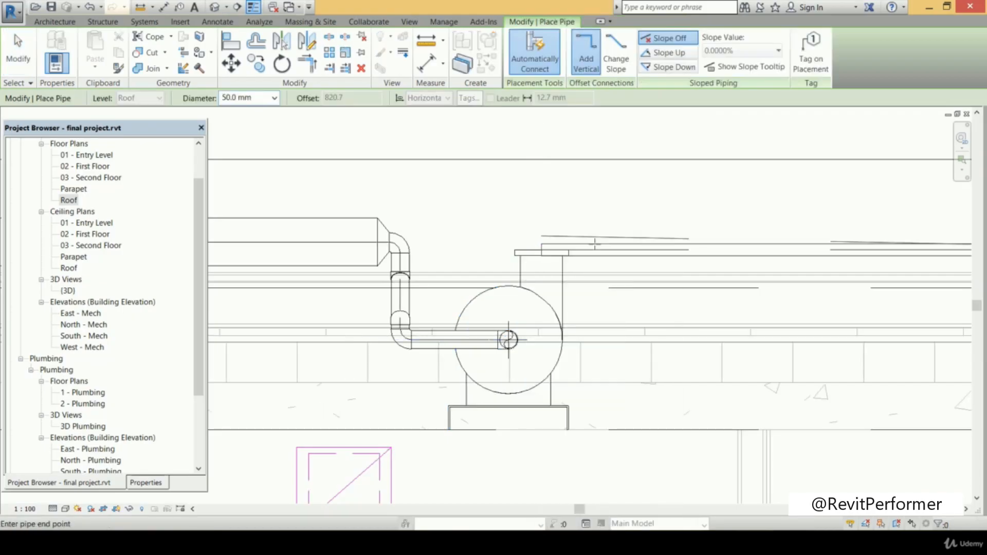
{"action": "scroll", "coordinate": [528, 152], "scroll_direction": "down", "scroll_amount": 1}
{"action": "middle_click_drag", "start_coordinate": [541, 173], "coordinate": [542, 260]}
{"action": "left_click", "coordinate": [540, 221]}
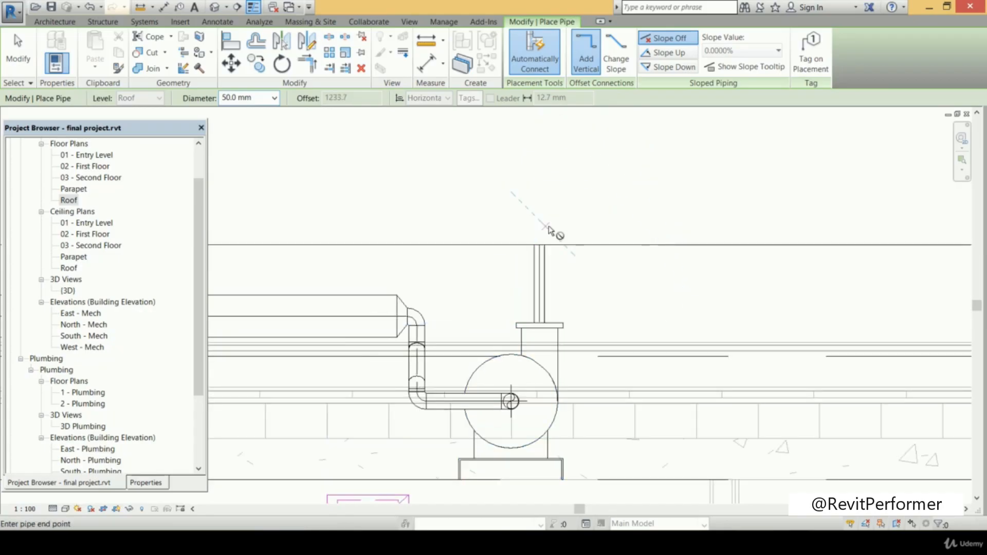
{"action": "key", "text": "Escape"}
{"action": "key", "text": "Escape"}
{"action": "scroll", "coordinate": [565, 222], "scroll_direction": "down", "scroll_amount": 3}
In the Roof plan, draw a 50 mm pipe at 1262 mm offset from the pump riser about 2600 mm north and then east alongside the AHU
{"action": "key", "text": "p"}
{"action": "key", "text": "i"}
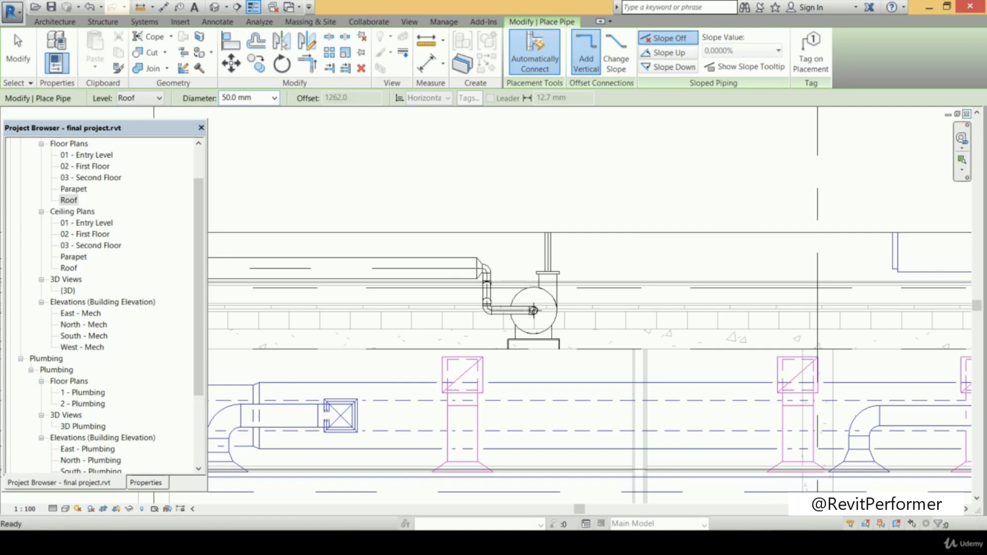
{"action": "left_click", "coordinate": [967, 115]}
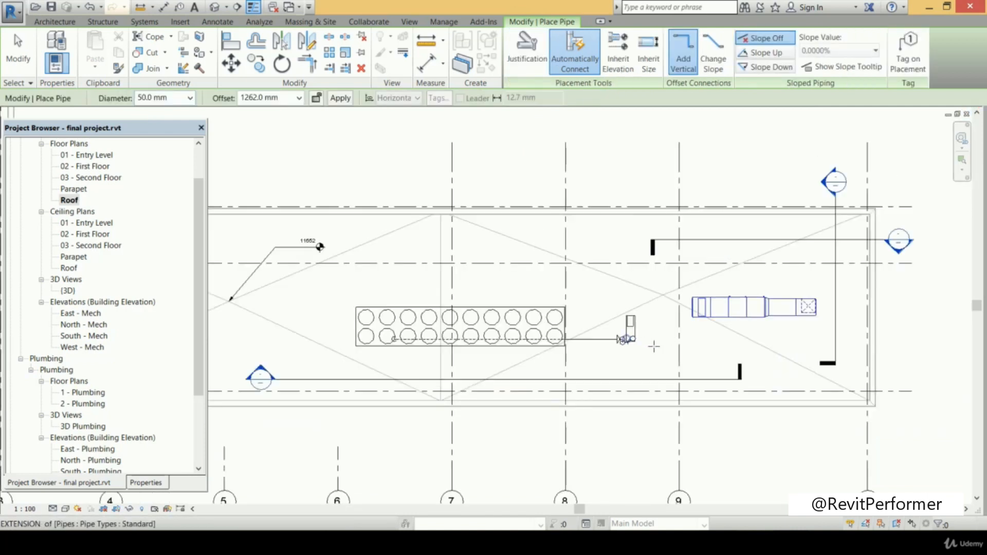
{"action": "scroll", "coordinate": [643, 340], "scroll_direction": "up", "scroll_amount": 5}
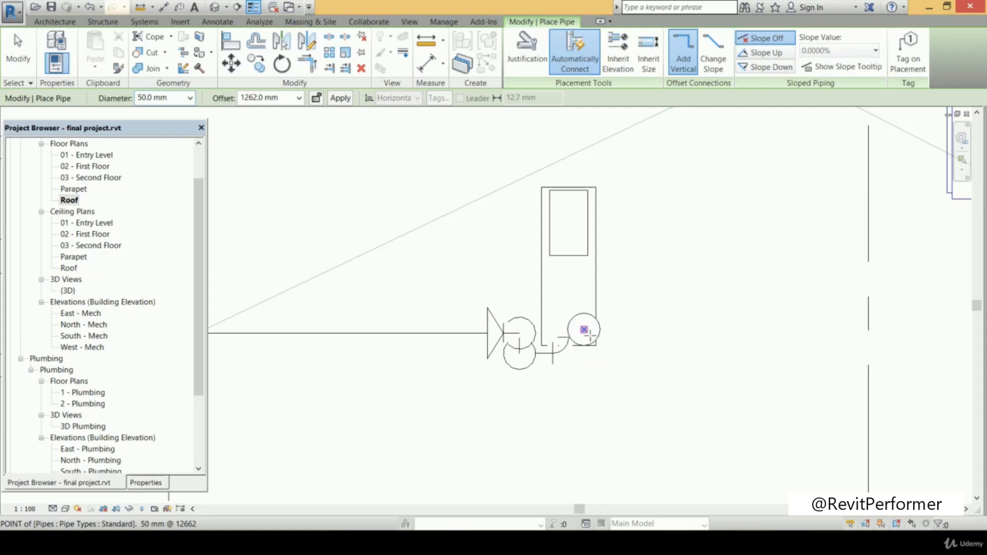
{"action": "left_click", "coordinate": [584, 329]}
{"action": "scroll", "coordinate": [584, 330], "scroll_direction": "down", "scroll_amount": 3}
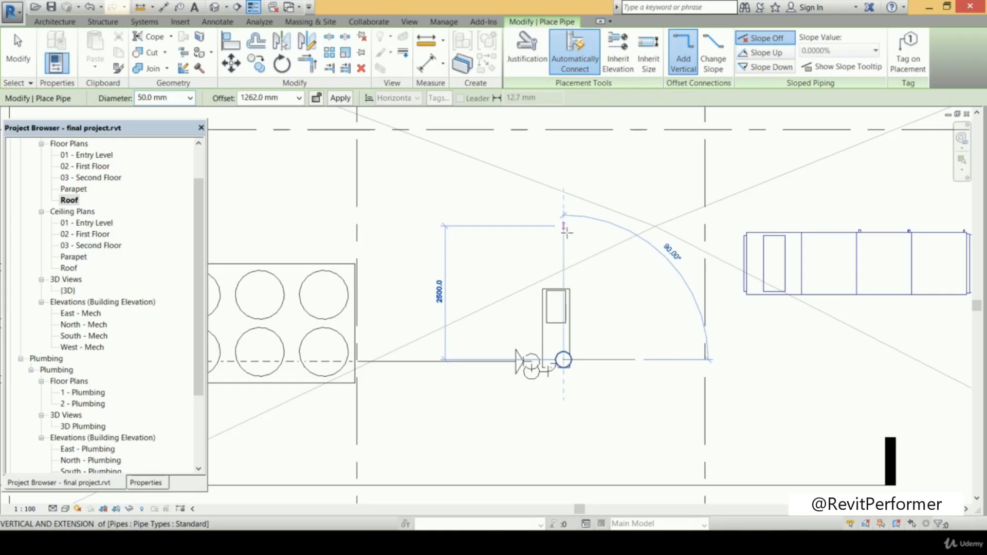
{"action": "left_click", "coordinate": [583, 225]}
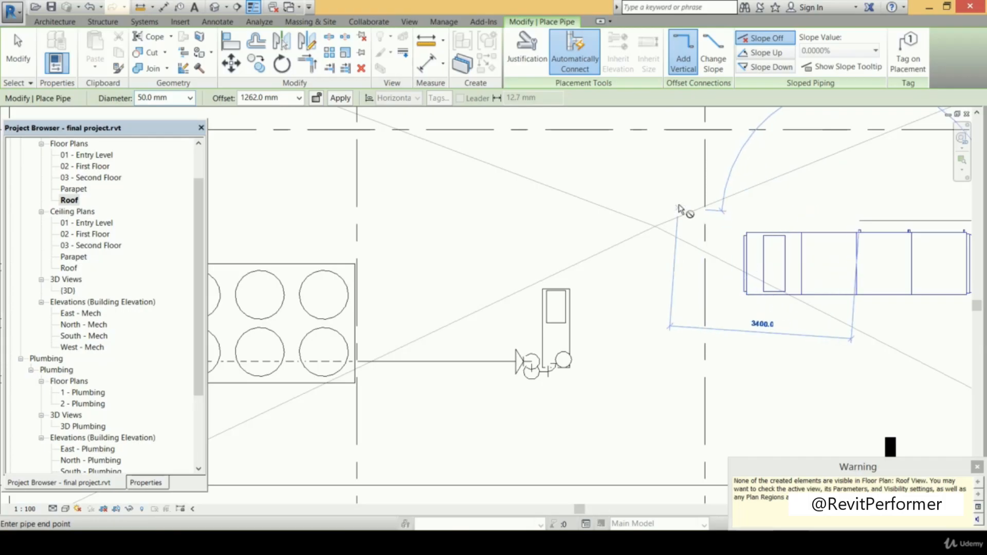
{"action": "key", "text": "Escape"}
{"action": "key", "text": "Escape"}
Draw a section north of the pump and AHU, from between grids 7 and 8 to past grid 10, and flip it to face south
{"action": "scroll", "coordinate": [399, 280], "scroll_direction": "down", "scroll_amount": 3}
{"action": "scroll", "coordinate": [407, 270], "scroll_direction": "down", "scroll_amount": 4}
{"action": "middle_click_drag", "start_coordinate": [407, 270], "coordinate": [434, 300]}
{"action": "scroll", "coordinate": [417, 290], "scroll_direction": "up", "scroll_amount": 3}
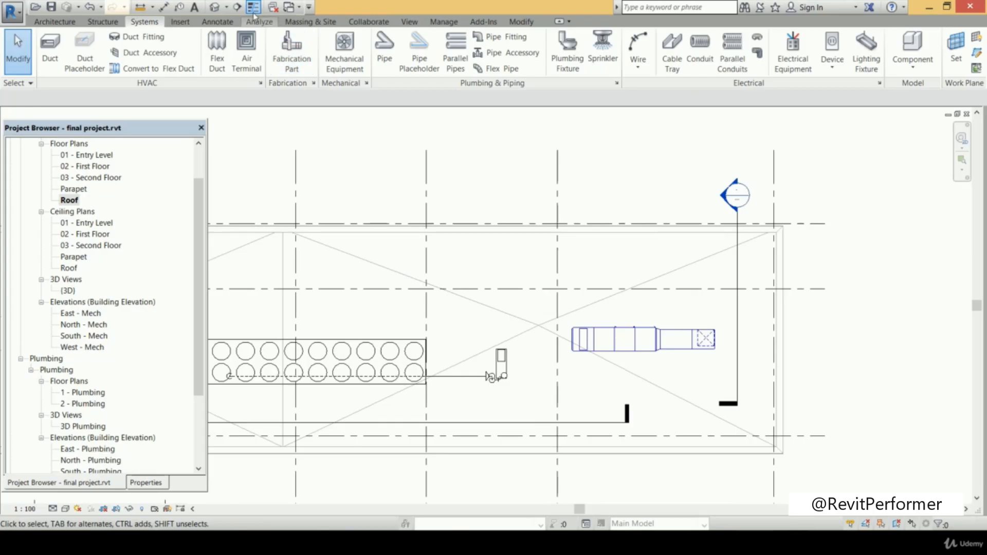
{"action": "left_click", "coordinate": [237, 7]}
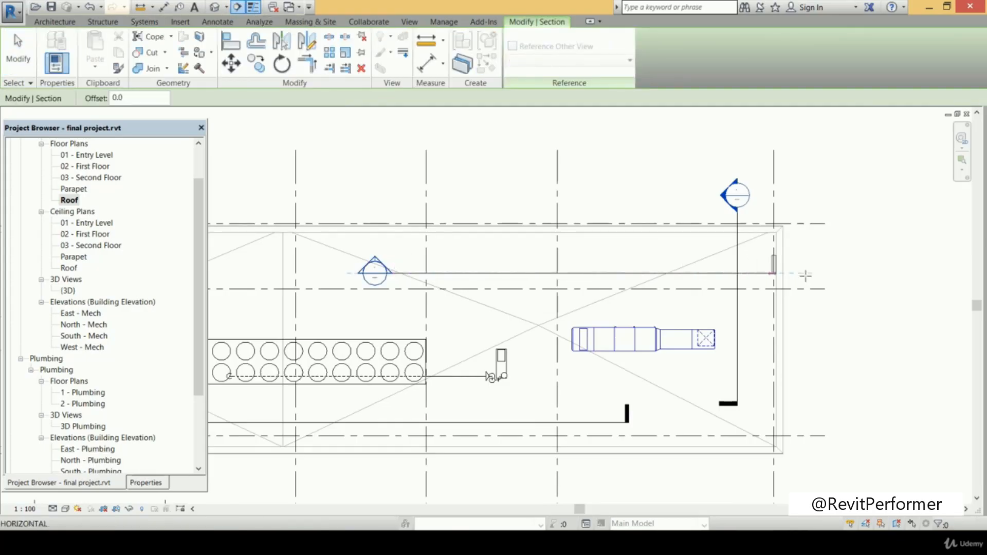
{"action": "left_click", "coordinate": [827, 273]}
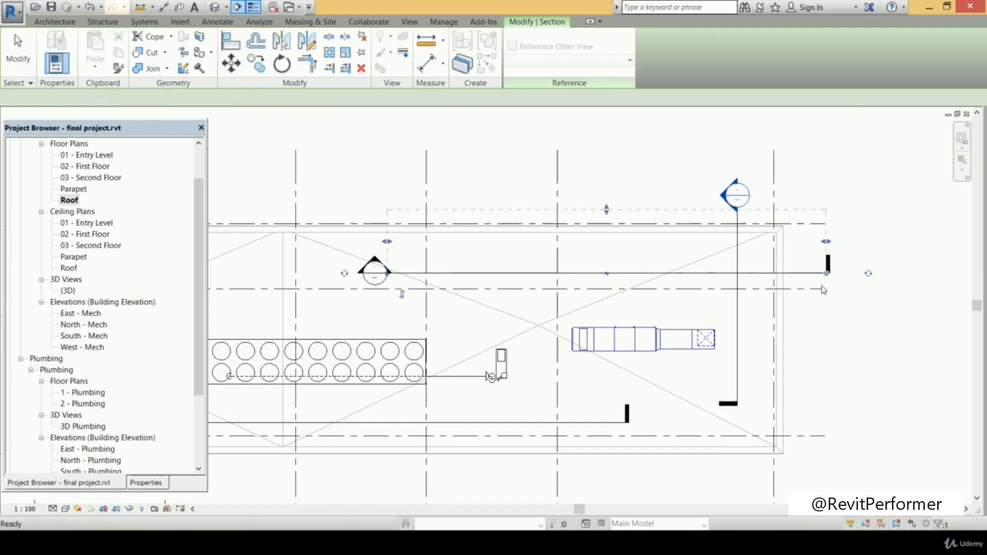
{"action": "key", "text": "Escape"}
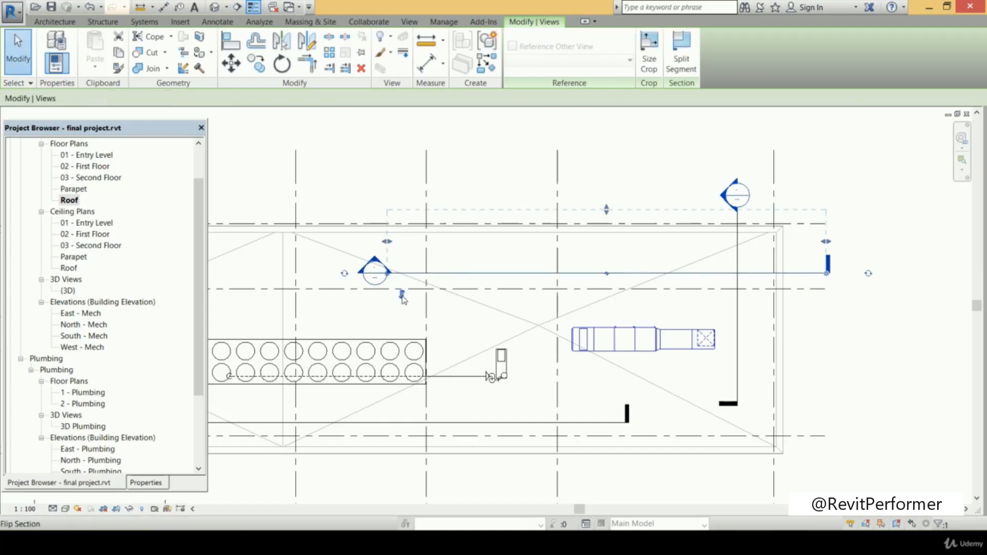
{"action": "left_click", "coordinate": [402, 293]}
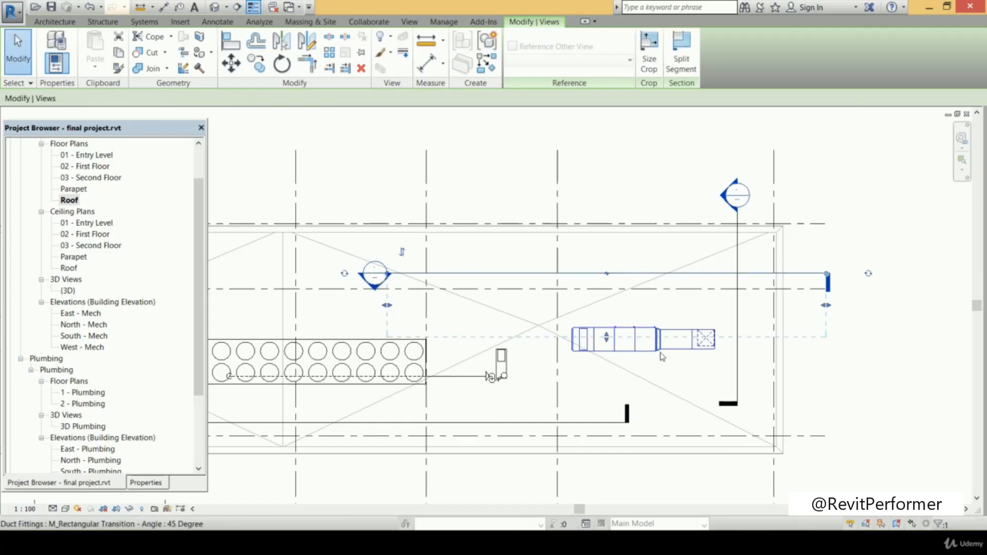
Extend the new section's view depth south past the AHU and pump, and open its view
{"action": "left_click_drag", "start_coordinate": [607, 341], "coordinate": [612, 359]}
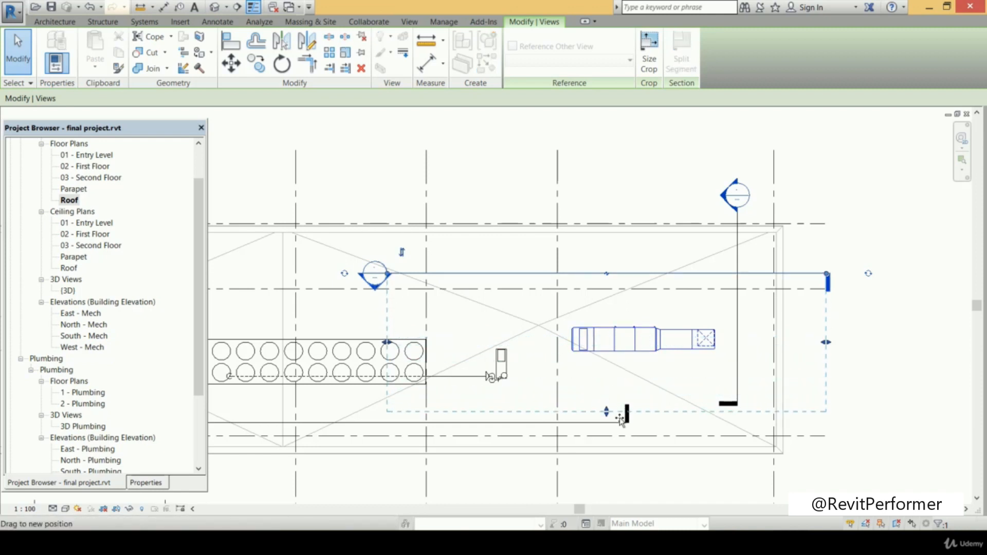
{"action": "left_click_drag", "start_coordinate": [621, 420], "coordinate": [620, 418]}
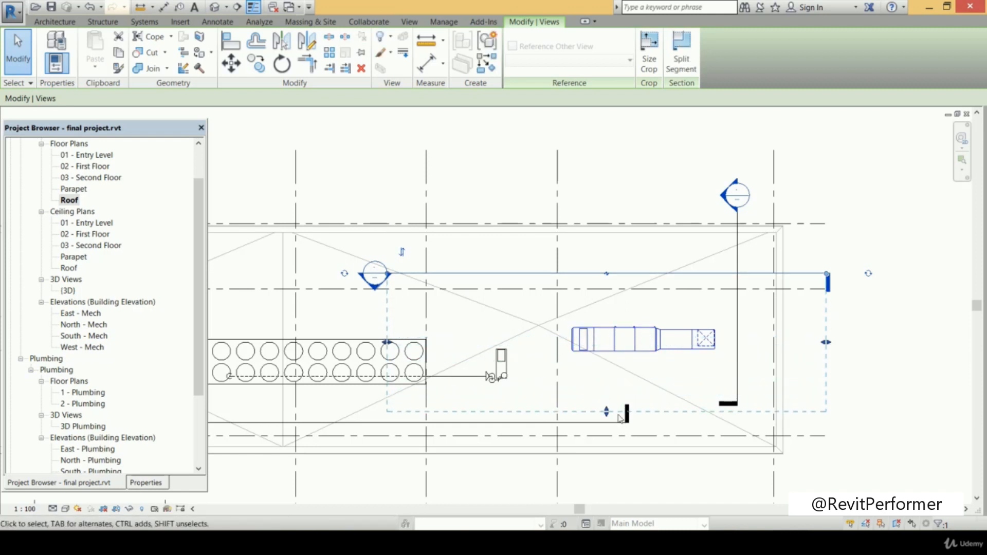
{"action": "left_click", "coordinate": [916, 362]}
{"action": "double_click", "coordinate": [374, 275]}
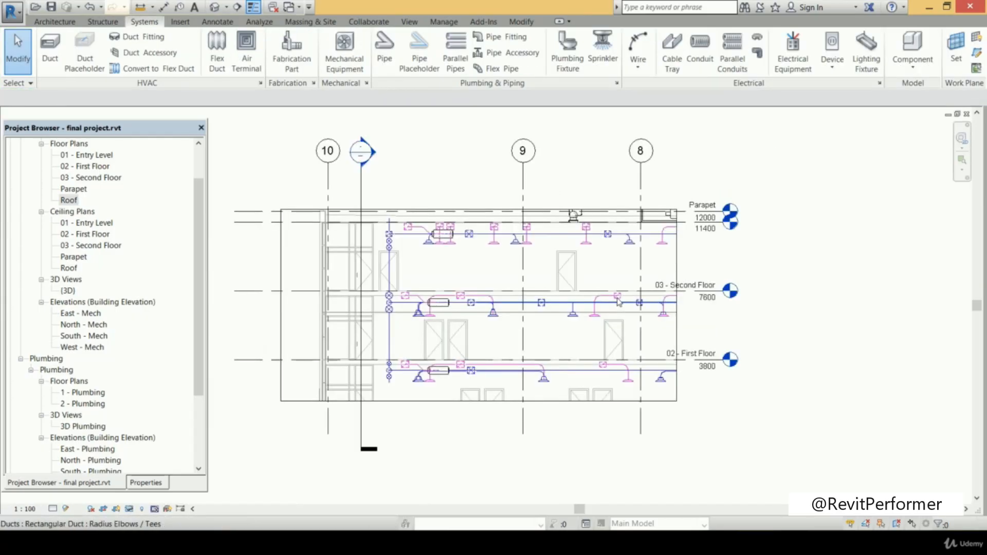
Raise the top of the section's crop region above the AHU and set the view's detail level to Fine
{"action": "scroll", "coordinate": [564, 199], "scroll_direction": "up", "scroll_amount": 3}
{"action": "scroll", "coordinate": [580, 276], "scroll_direction": "down", "scroll_amount": 3}
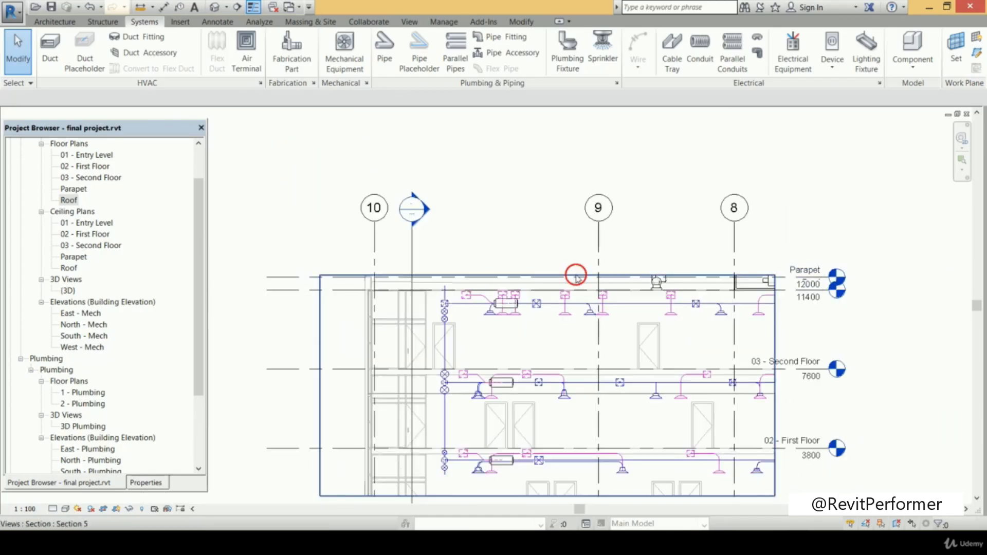
{"action": "left_click", "coordinate": [576, 276]}
{"action": "left_click_drag", "start_coordinate": [548, 274], "coordinate": [547, 189]}
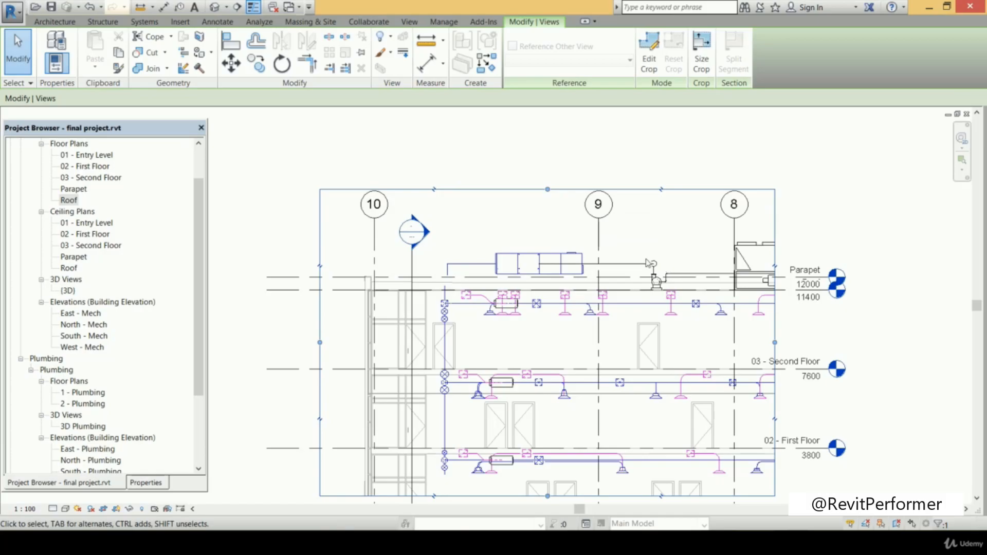
{"action": "scroll", "coordinate": [650, 264], "scroll_direction": "up", "scroll_amount": 5}
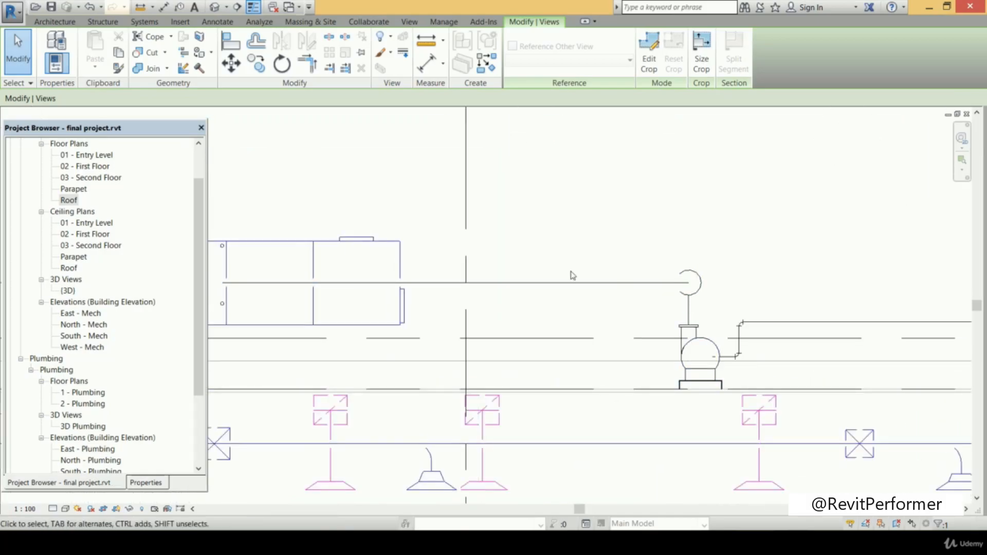
{"action": "scroll", "coordinate": [719, 290], "scroll_direction": "down", "scroll_amount": 2}
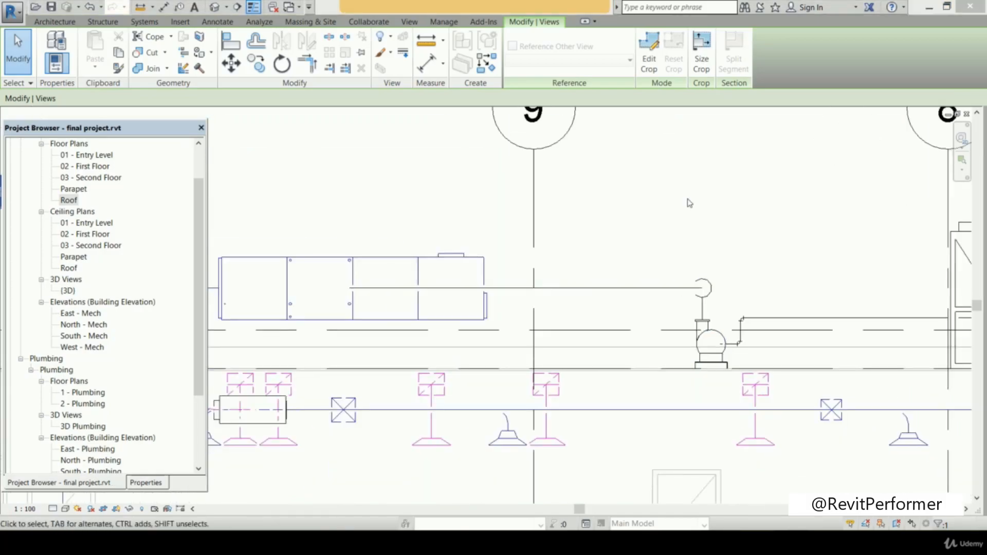
{"action": "left_click", "coordinate": [52, 510]}
{"action": "left_click", "coordinate": [58, 496]}
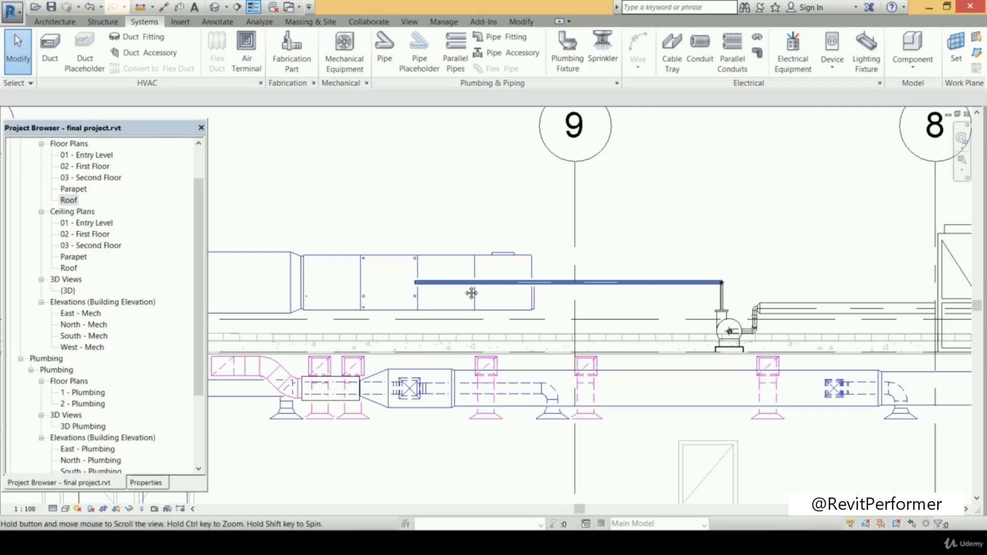
Draw a 40 mm pipe from the AHU's 40 mm inlet connector straight up to the end of the 50 mm pump pipe
{"action": "scroll", "coordinate": [473, 288], "scroll_direction": "up", "scroll_amount": 3}
{"action": "scroll", "coordinate": [482, 288], "scroll_direction": "up", "scroll_amount": 2}
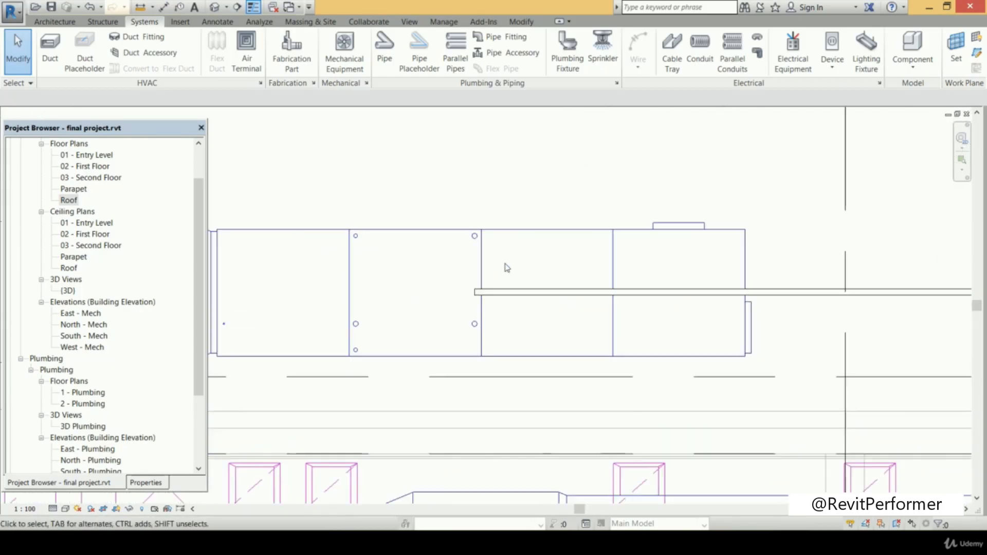
{"action": "left_click", "coordinate": [521, 235]}
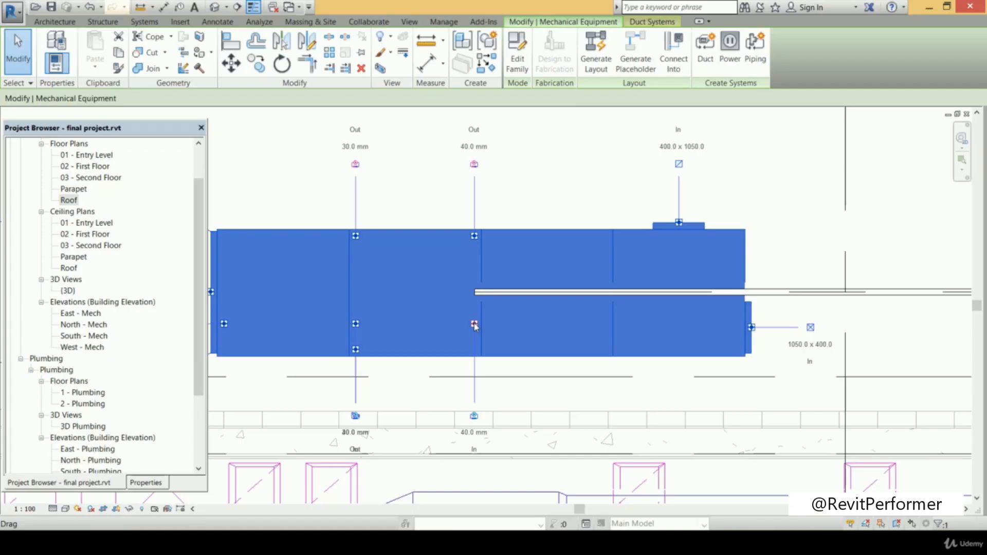
{"action": "right_click", "coordinate": [474, 324]}
{"action": "left_click", "coordinate": [502, 271]}
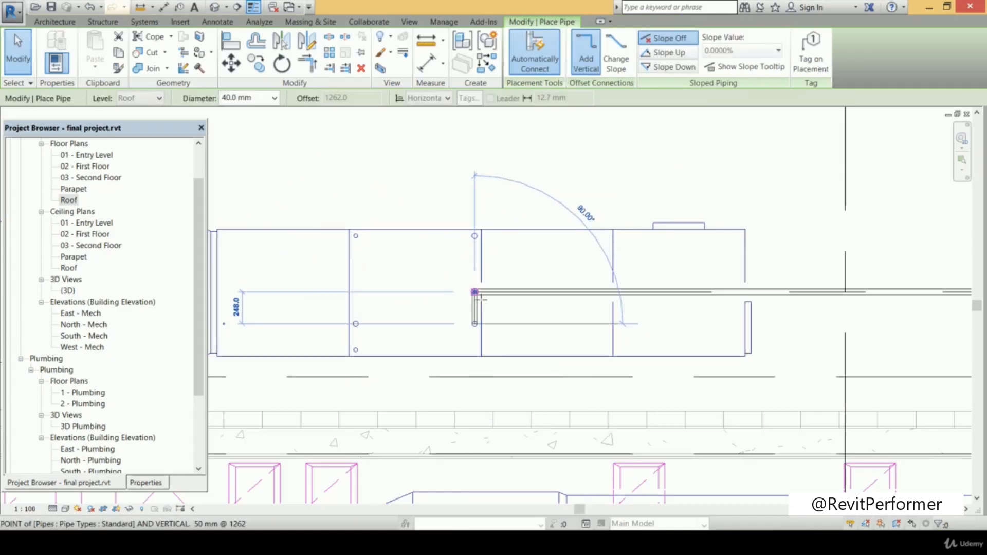
{"action": "left_click", "coordinate": [474, 292]}
Examine the pipe run between the AHU and pump, and locate the AHU's 40 mm hydronic return connector
{"action": "scroll", "coordinate": [476, 293], "scroll_direction": "down", "scroll_amount": 4}
{"action": "middle_click_drag", "start_coordinate": [475, 292], "coordinate": [414, 314]}
{"action": "scroll", "coordinate": [497, 314], "scroll_direction": "up", "scroll_amount": 4}
{"action": "scroll", "coordinate": [497, 316], "scroll_direction": "down", "scroll_amount": 3}
{"action": "scroll", "coordinate": [594, 330], "scroll_direction": "down", "scroll_amount": 2}
{"action": "middle_click_drag", "start_coordinate": [597, 329], "coordinate": [404, 310]}
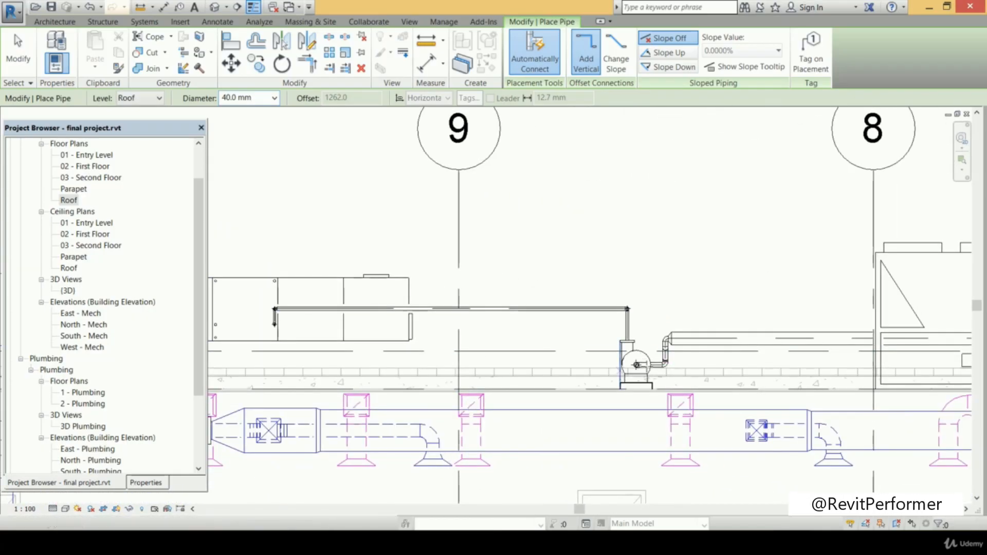
{"action": "scroll", "coordinate": [478, 350], "scroll_direction": "down", "scroll_amount": 2}
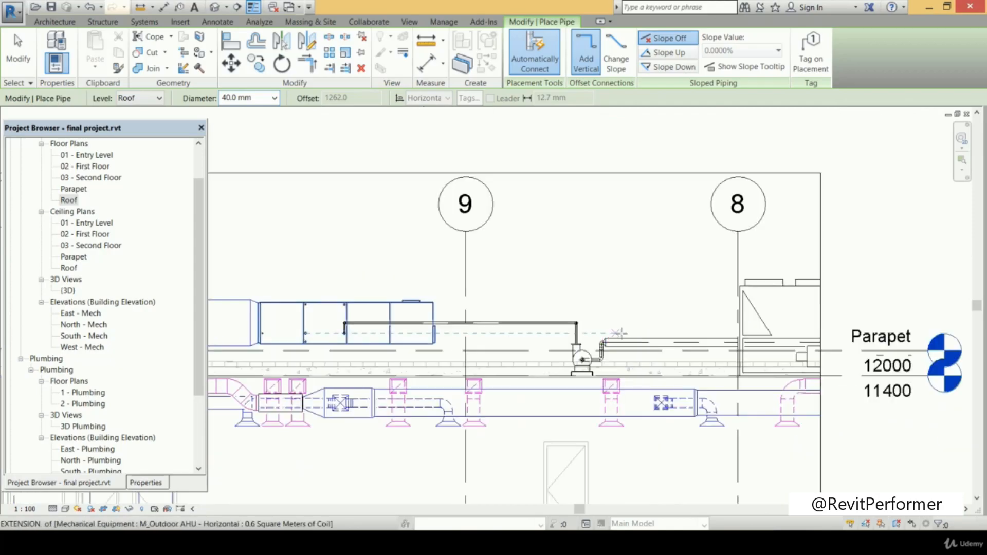
{"action": "scroll", "coordinate": [596, 325], "scroll_direction": "up", "scroll_amount": 1}
{"action": "middle_click_drag", "start_coordinate": [590, 344], "coordinate": [635, 355]}
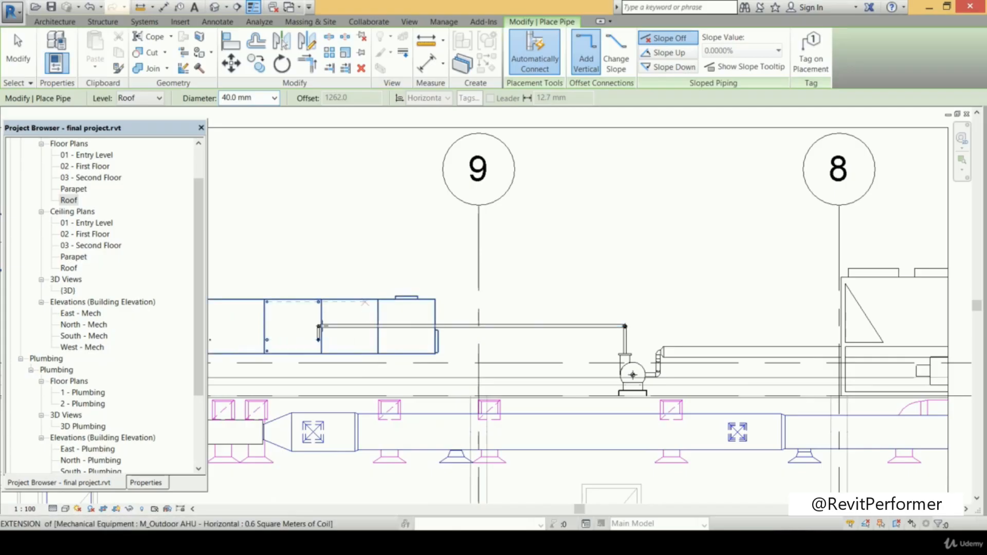
{"action": "scroll", "coordinate": [664, 286], "scroll_direction": "down", "scroll_amount": 1}
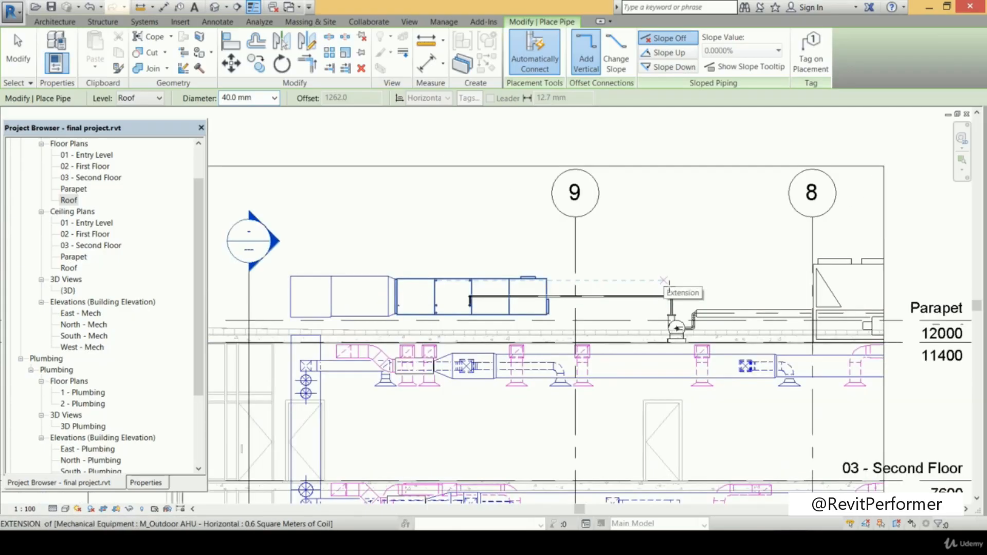
{"action": "scroll", "coordinate": [532, 284], "scroll_direction": "up", "scroll_amount": 3}
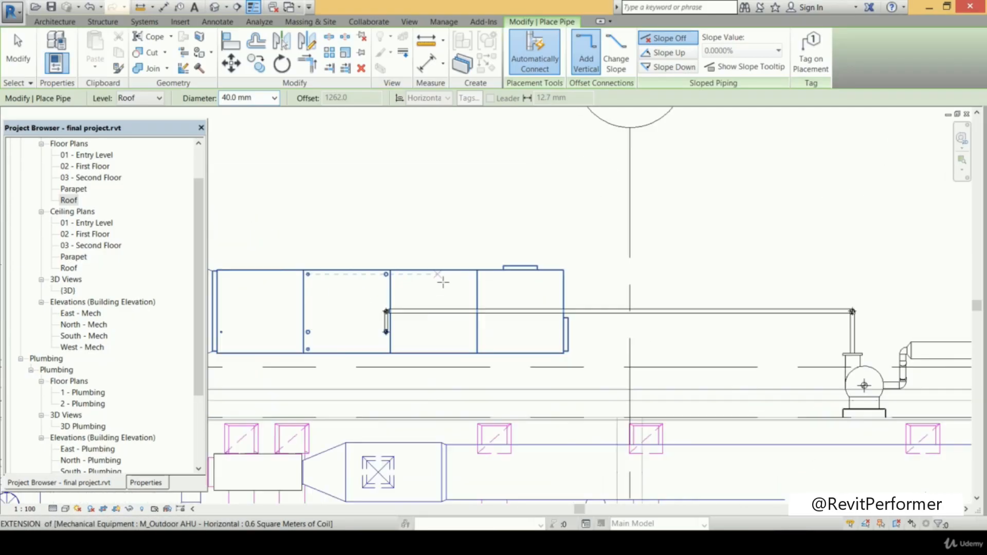
{"action": "scroll", "coordinate": [771, 252], "scroll_direction": "down", "scroll_amount": 2}
{"action": "middle_click_drag", "start_coordinate": [673, 270], "coordinate": [315, 274]}
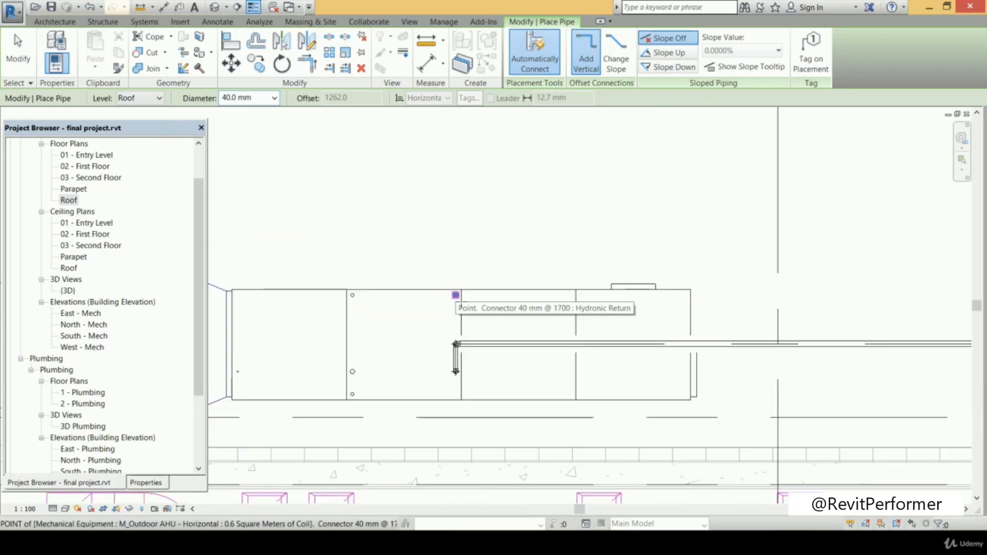
{"action": "key", "text": "Escape"}
{"action": "key", "text": "Escape"}
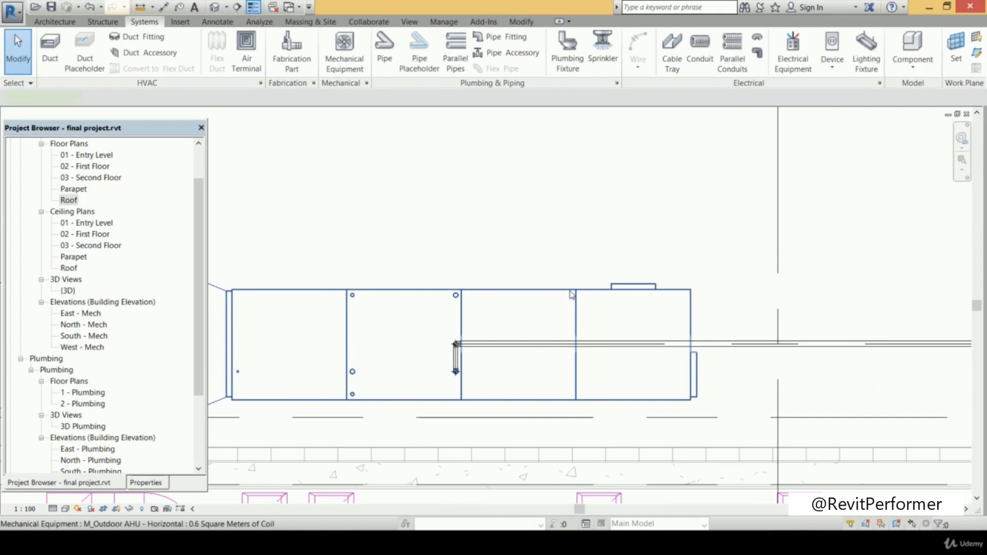
Draw a 40 mm pipe from the AHU's 40 mm outlet connector horizontally toward the chiller, ending just past the pump
{"action": "left_click", "coordinate": [570, 295]}
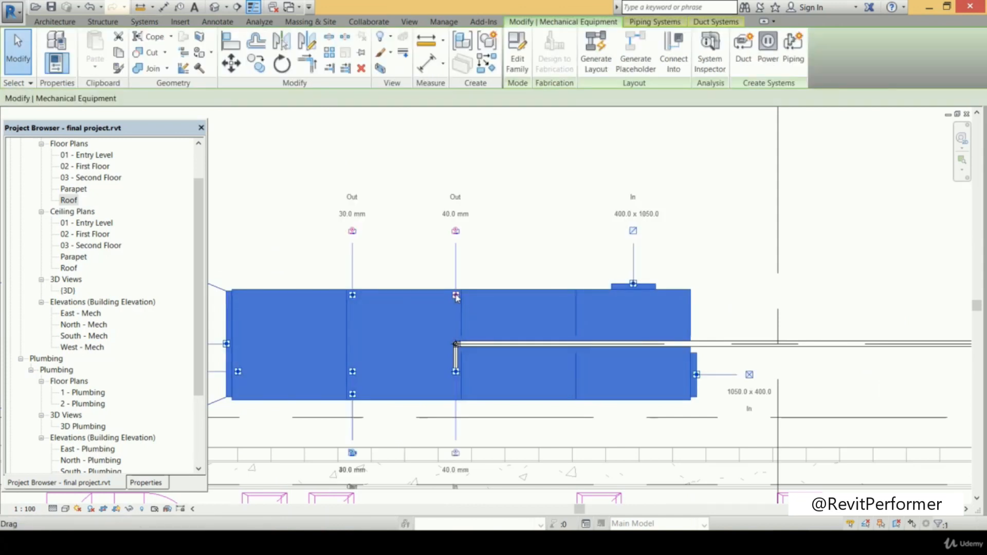
{"action": "right_click", "coordinate": [456, 297]}
{"action": "left_click", "coordinate": [492, 241]}
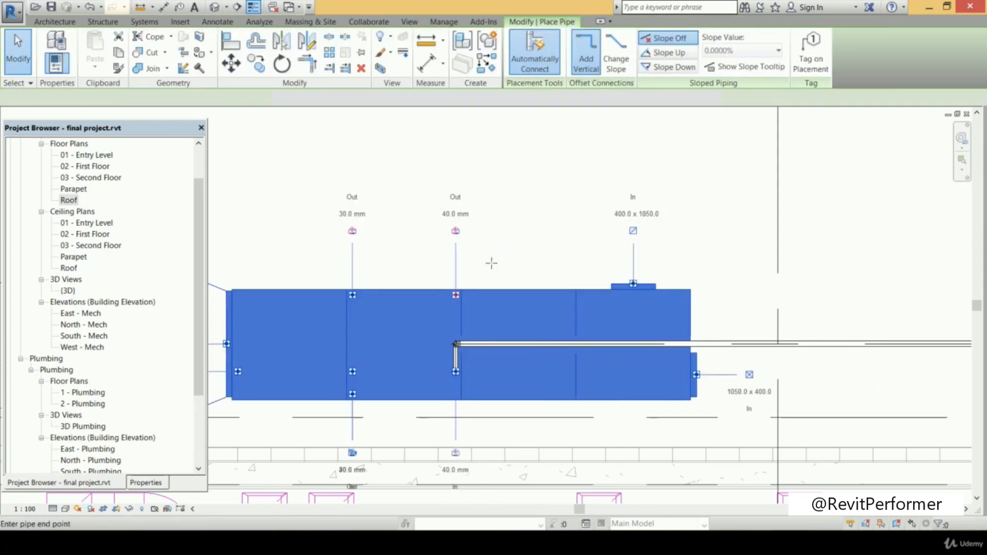
{"action": "middle_click_drag", "start_coordinate": [570, 309], "coordinate": [281, 302]}
{"action": "scroll", "coordinate": [280, 302], "scroll_direction": "down", "scroll_amount": 2}
{"action": "left_click", "coordinate": [694, 291]}
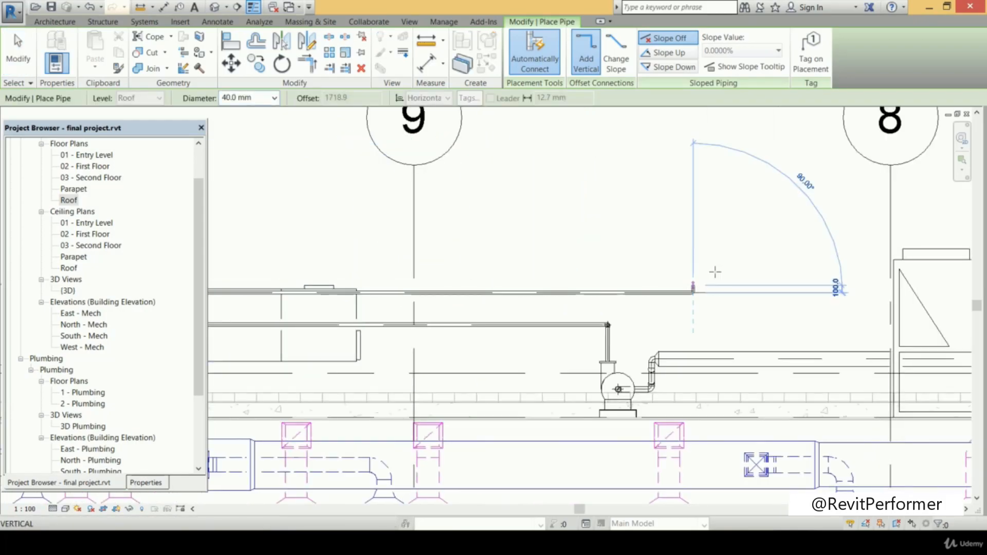
{"action": "scroll", "coordinate": [713, 273], "scroll_direction": "down", "scroll_amount": 2}
{"action": "key", "text": "Escape"}
{"action": "scroll", "coordinate": [600, 297], "scroll_direction": "up", "scroll_amount": 2}
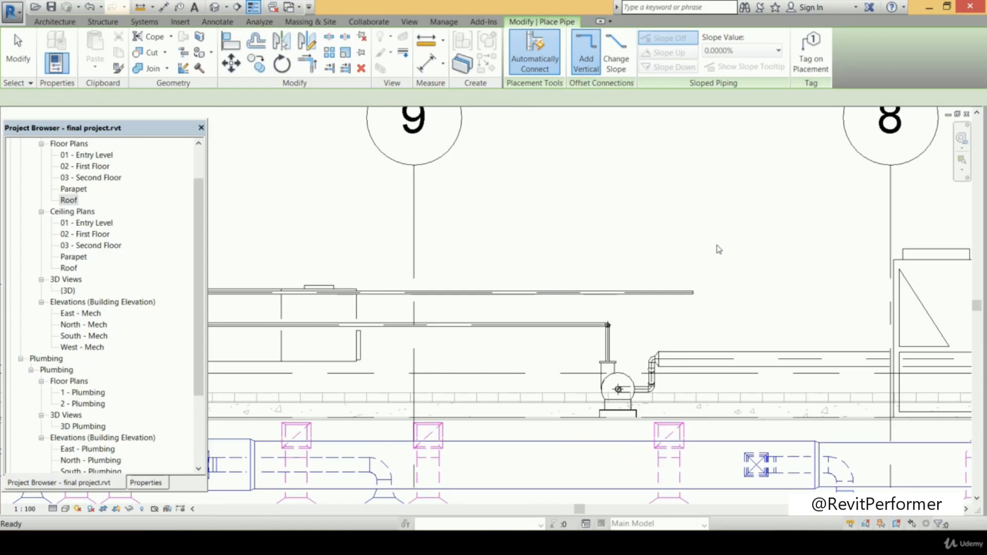
Close the section view and set the Roof plan's detail level to Fine
{"action": "left_click", "coordinate": [966, 114]}
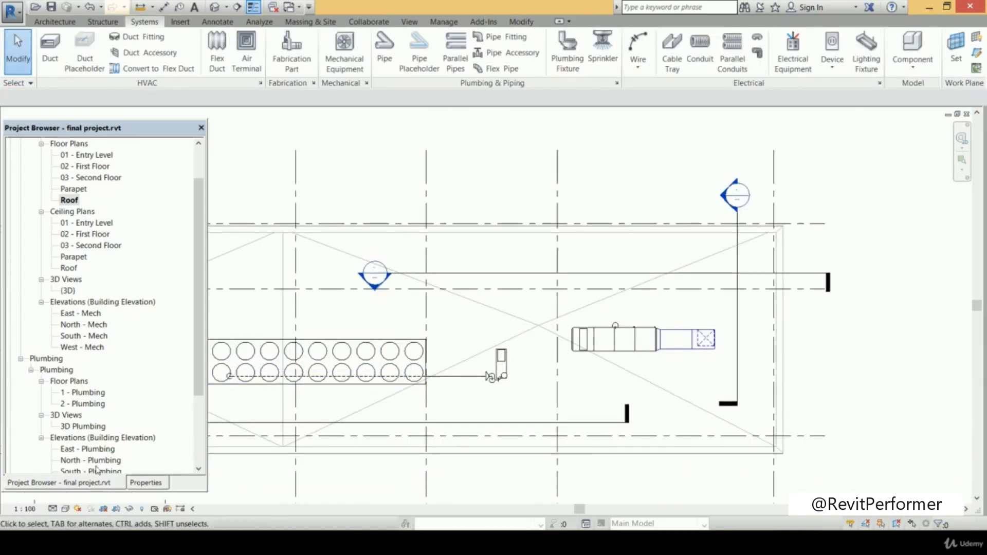
{"action": "scroll", "coordinate": [458, 310], "scroll_direction": "down", "scroll_amount": 1}
{"action": "middle_click_drag", "start_coordinate": [220, 280], "coordinate": [257, 282]}
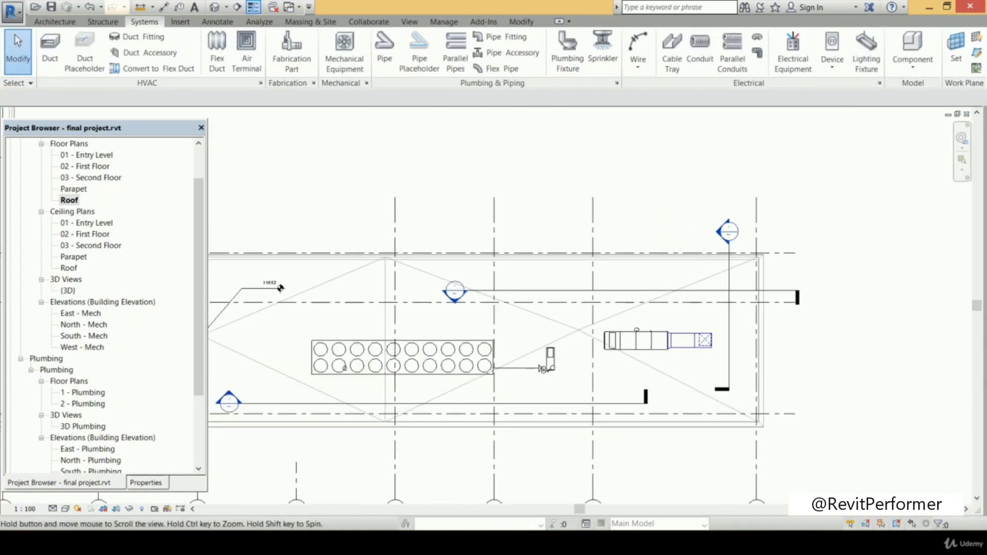
{"action": "scroll", "coordinate": [358, 294], "scroll_direction": "up", "scroll_amount": 2}
{"action": "left_click", "coordinate": [53, 509]}
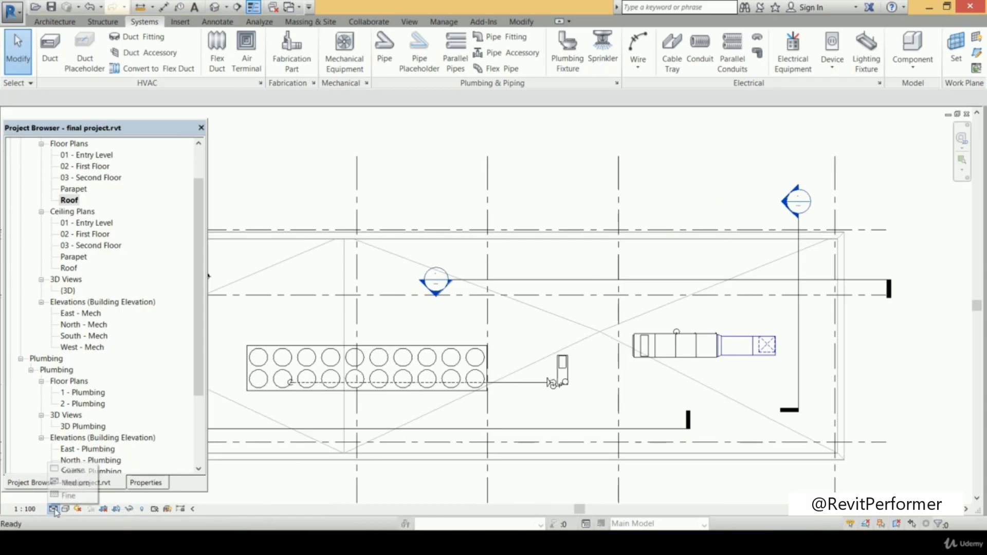
{"action": "left_click", "coordinate": [67, 499]}
{"action": "middle_click_drag", "start_coordinate": [359, 370], "coordinate": [408, 362]}
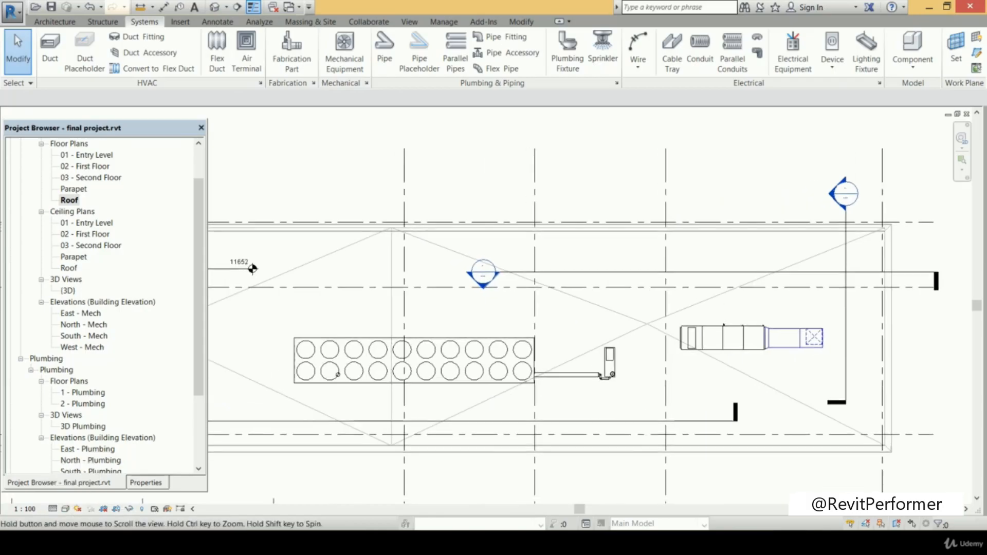
Open the north-facing section view of the chiller and raise the top of its crop region above the rooftop equipment
{"action": "left_click", "coordinate": [477, 380]}
{"action": "scroll", "coordinate": [476, 415], "scroll_direction": "down", "scroll_amount": 3}
{"action": "middle_click_drag", "start_coordinate": [520, 409], "coordinate": [581, 405]}
{"action": "double_click", "coordinate": [347, 408]}
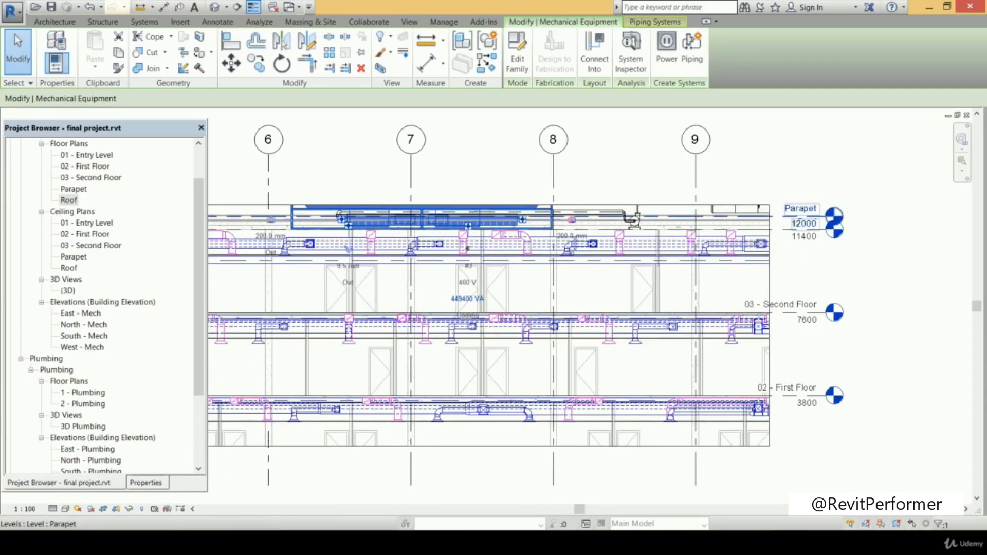
{"action": "scroll", "coordinate": [507, 229], "scroll_direction": "up", "scroll_amount": 4}
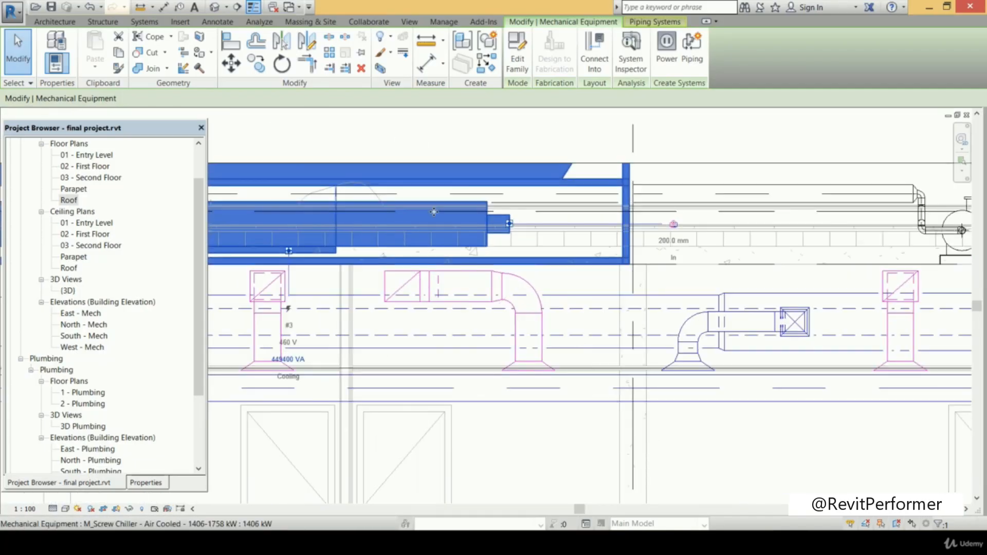
{"action": "scroll", "coordinate": [502, 242], "scroll_direction": "down", "scroll_amount": 1}
{"action": "middle_click_drag", "start_coordinate": [510, 243], "coordinate": [493, 324]}
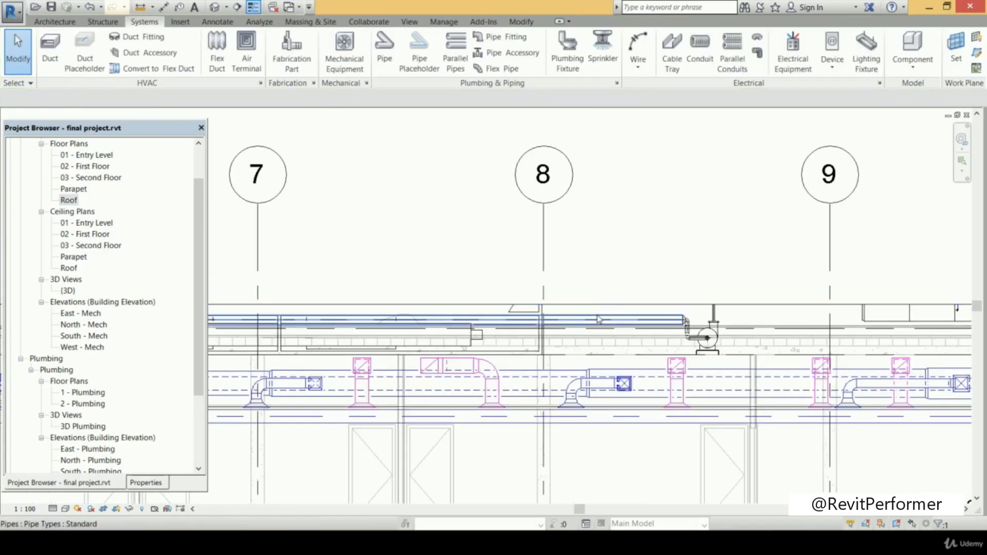
{"action": "left_click", "coordinate": [590, 308]}
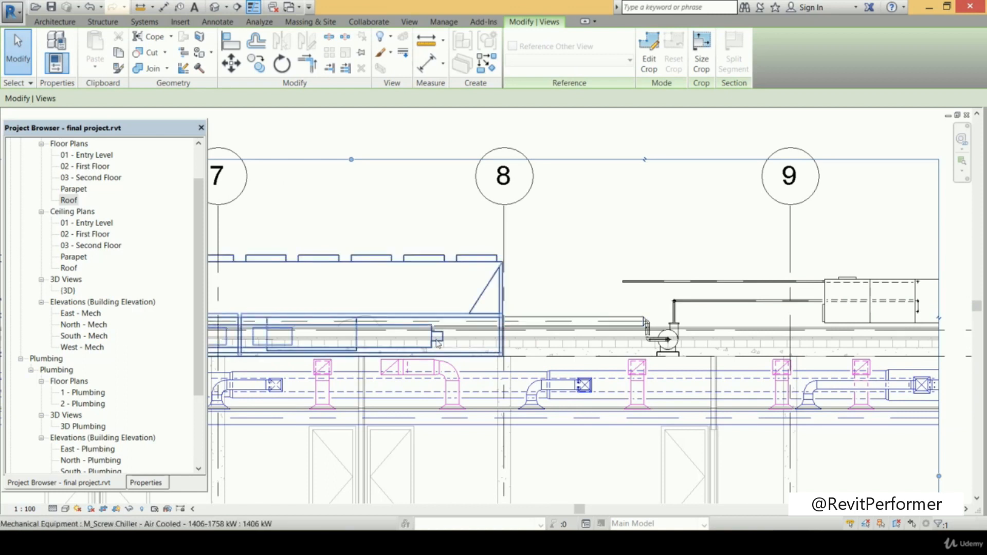
Draw a 200 mm pipe from the chiller's inlet east past grid 8, up about 1245 mm, and across to the AHU return pipe's end
{"action": "left_click", "coordinate": [438, 344]}
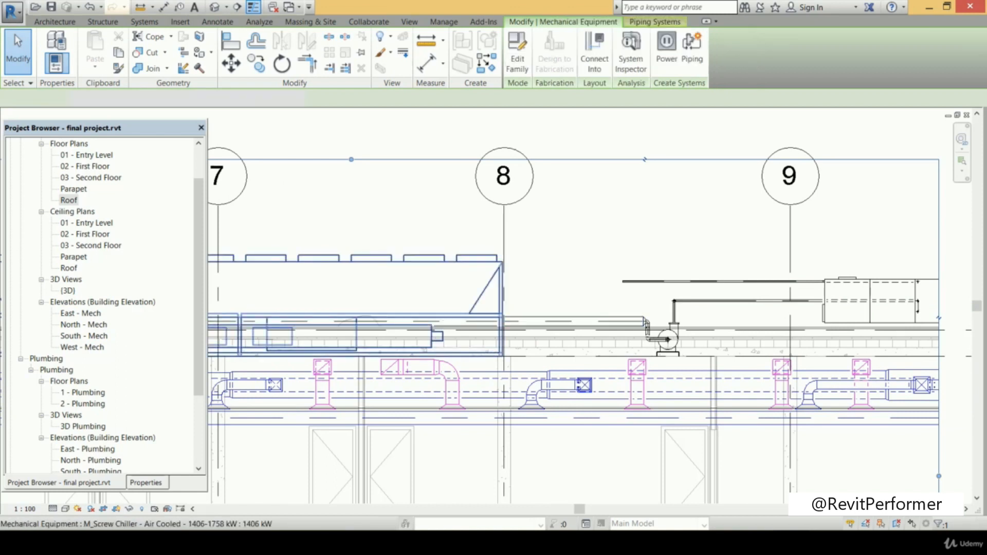
{"action": "right_click", "coordinate": [443, 341]}
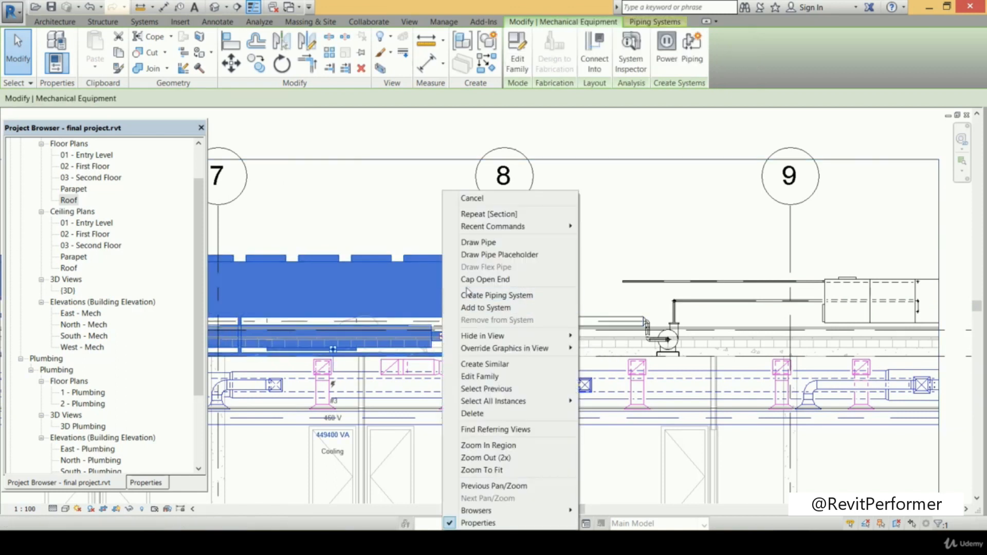
{"action": "left_click", "coordinate": [478, 242]}
{"action": "left_click", "coordinate": [566, 340]}
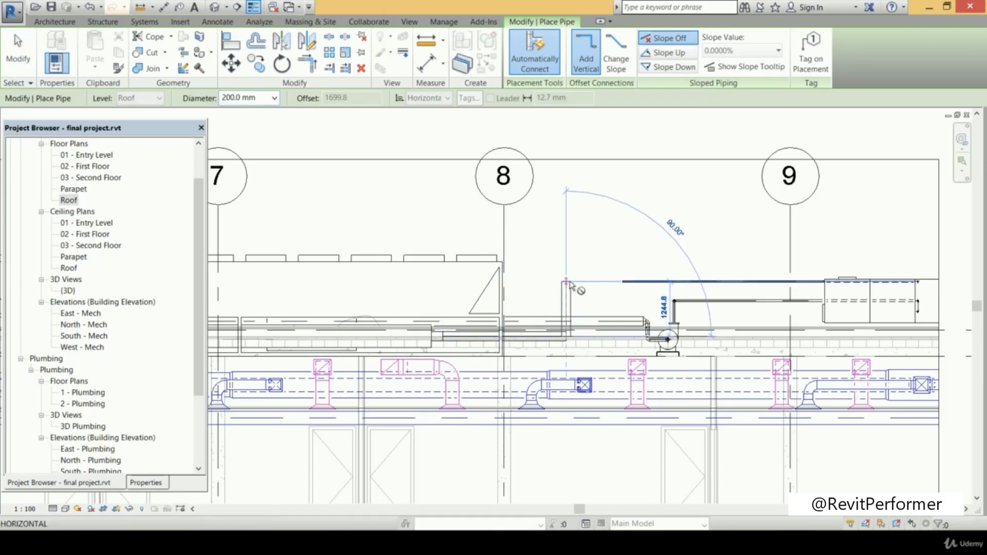
{"action": "left_click", "coordinate": [567, 283]}
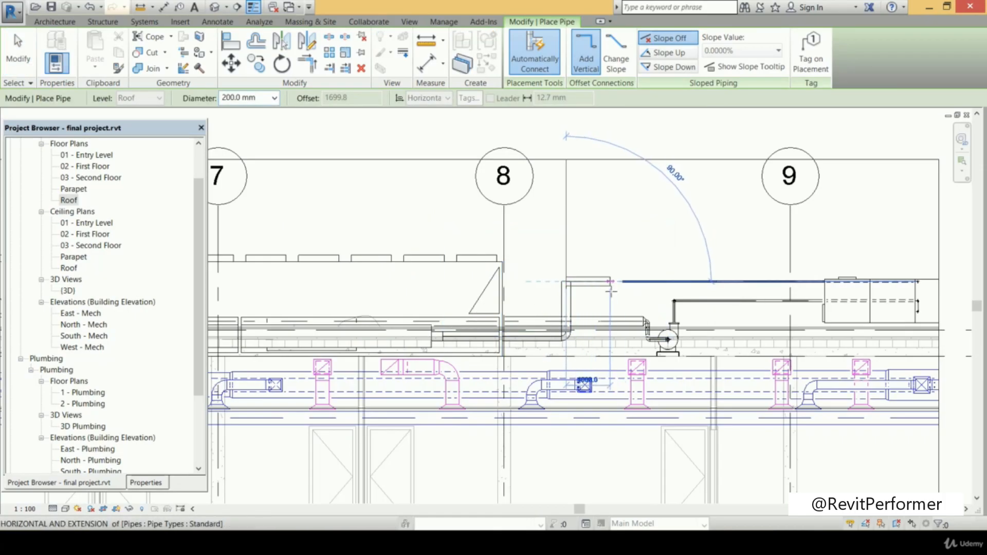
{"action": "left_click", "coordinate": [623, 283]}
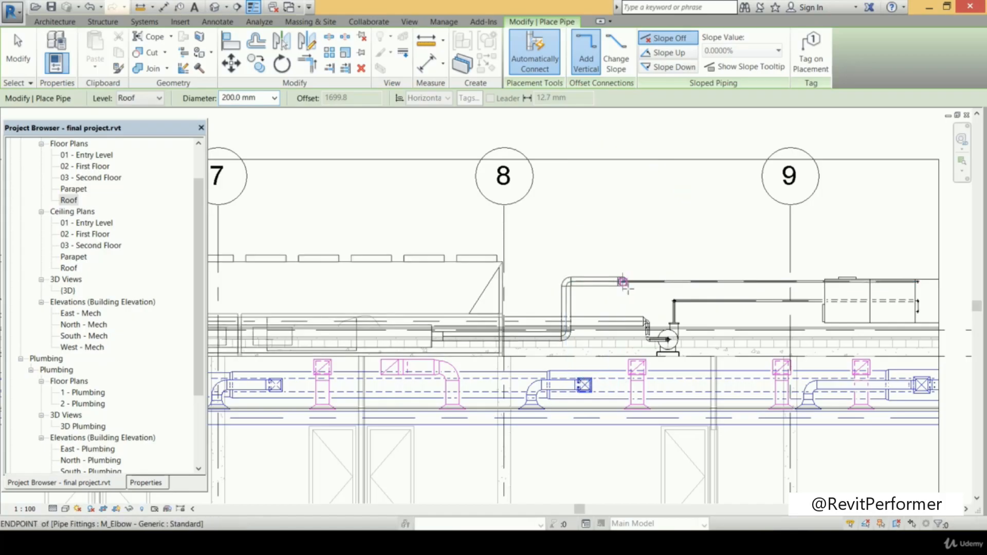
{"action": "scroll", "coordinate": [622, 281], "scroll_direction": "down", "scroll_amount": 1}
{"action": "middle_click_drag", "start_coordinate": [646, 243], "coordinate": [622, 256]}
{"action": "key", "text": "Escape"}
{"action": "scroll", "coordinate": [622, 256], "scroll_direction": "down", "scroll_amount": 1}
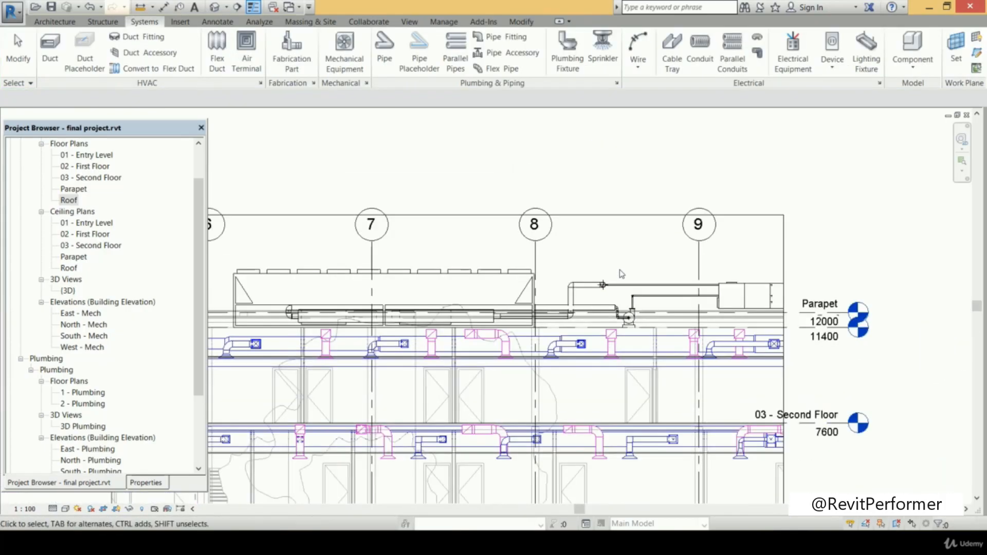
Inspect the chiller's 200 mm inlet connection and the piping at the pump in the section
{"action": "scroll", "coordinate": [545, 321], "scroll_direction": "up", "scroll_amount": 2}
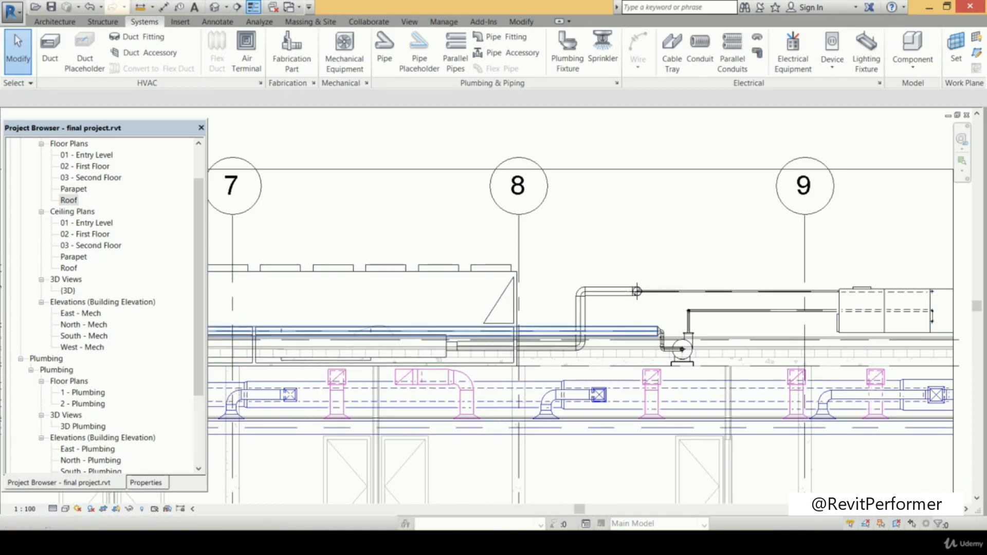
{"action": "scroll", "coordinate": [536, 293], "scroll_direction": "down", "scroll_amount": 2}
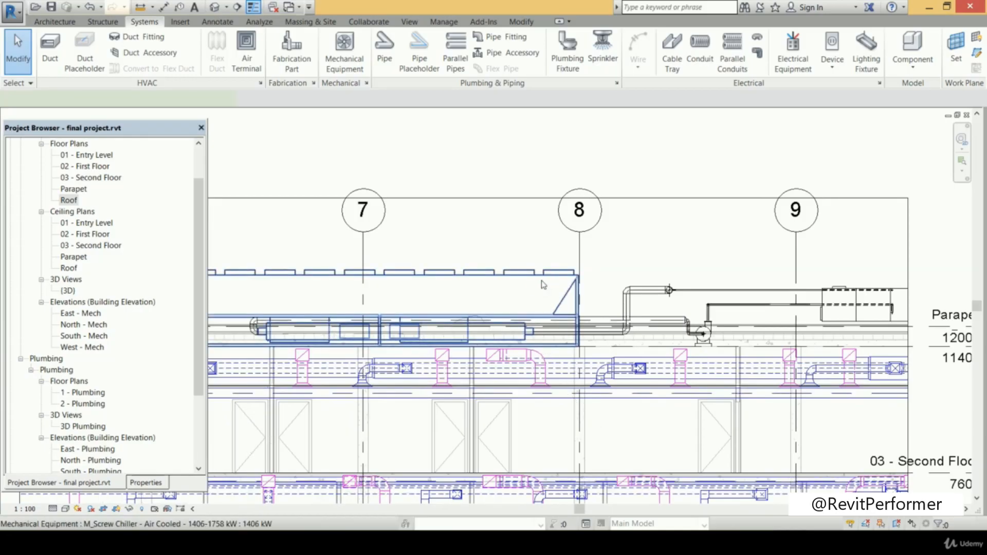
{"action": "left_click", "coordinate": [543, 284]}
{"action": "scroll", "coordinate": [568, 335], "scroll_direction": "up", "scroll_amount": 2}
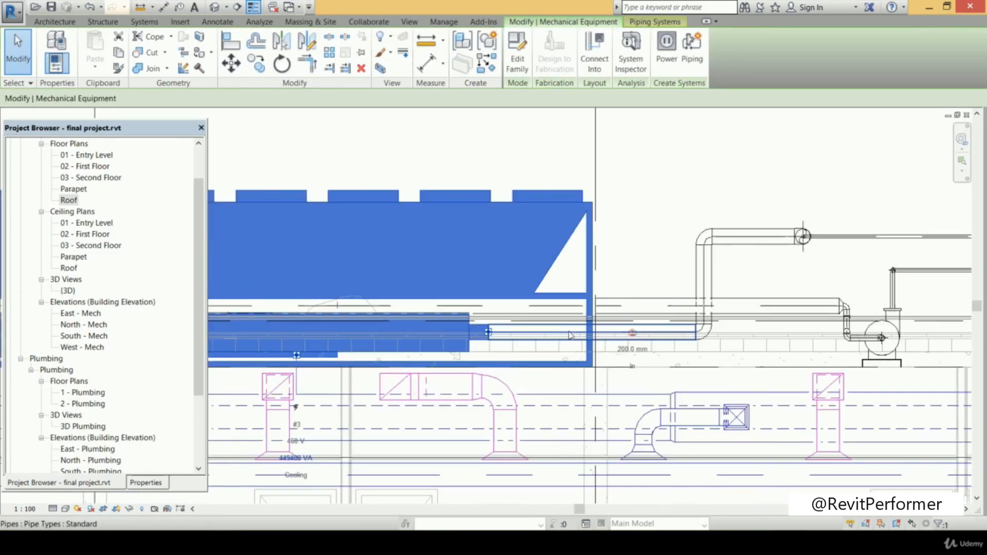
{"action": "scroll", "coordinate": [569, 336], "scroll_direction": "down", "scroll_amount": 2}
{"action": "middle_click_drag", "start_coordinate": [569, 335], "coordinate": [434, 325]}
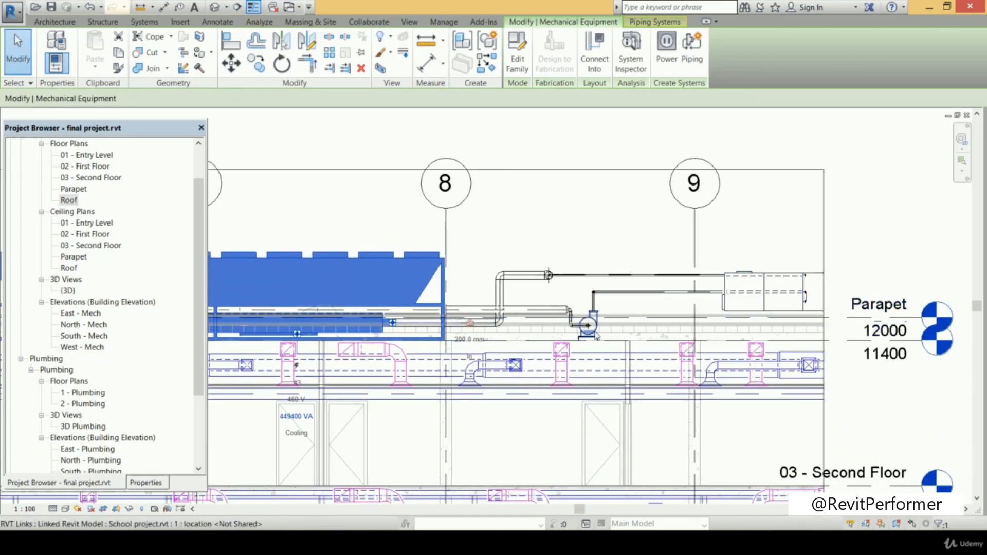
{"action": "left_click", "coordinate": [590, 330]}
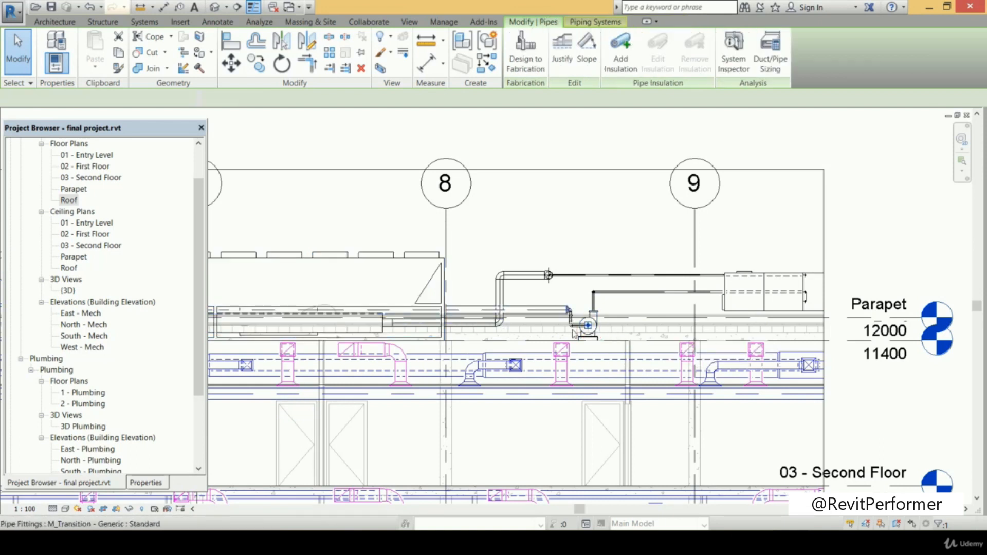
Extend the east side of the section view's crop region past grid 10 so it takes in the whole outdoor AHU
{"action": "scroll", "coordinate": [694, 308], "scroll_direction": "down", "scroll_amount": 2}
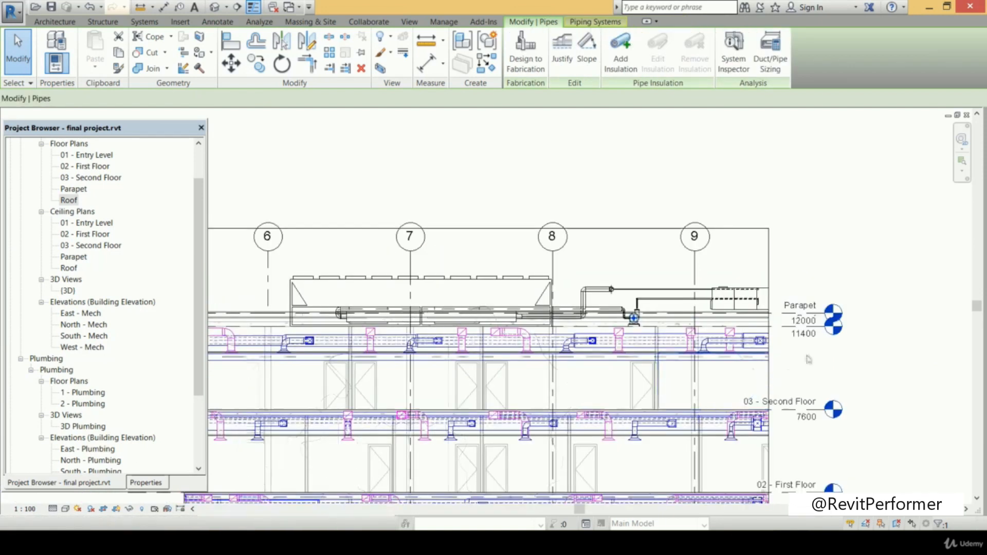
{"action": "left_click", "coordinate": [768, 261]}
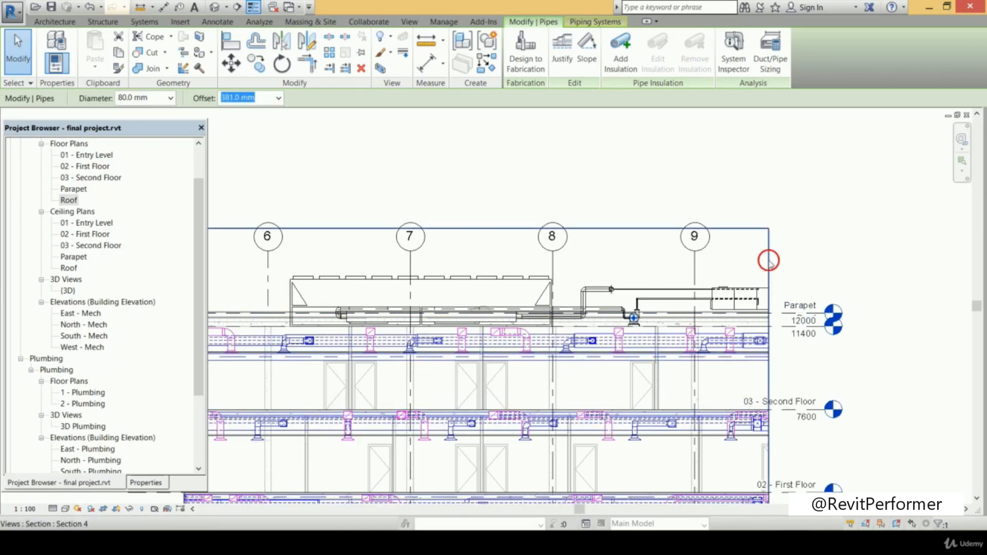
{"action": "scroll", "coordinate": [776, 294], "scroll_direction": "down", "scroll_amount": 1}
{"action": "middle_click_drag", "start_coordinate": [788, 333], "coordinate": [719, 315]}
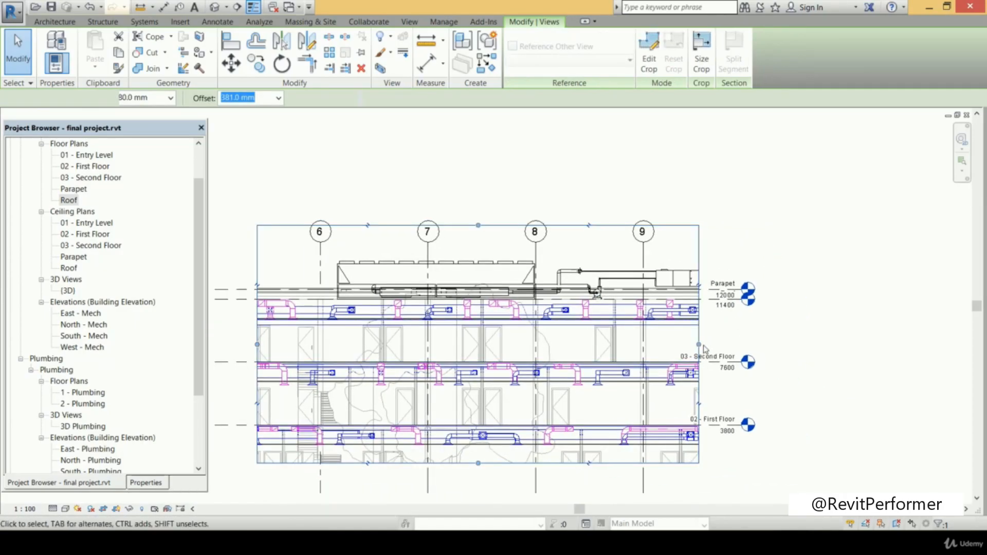
{"action": "left_click_drag", "start_coordinate": [700, 347], "coordinate": [952, 333]}
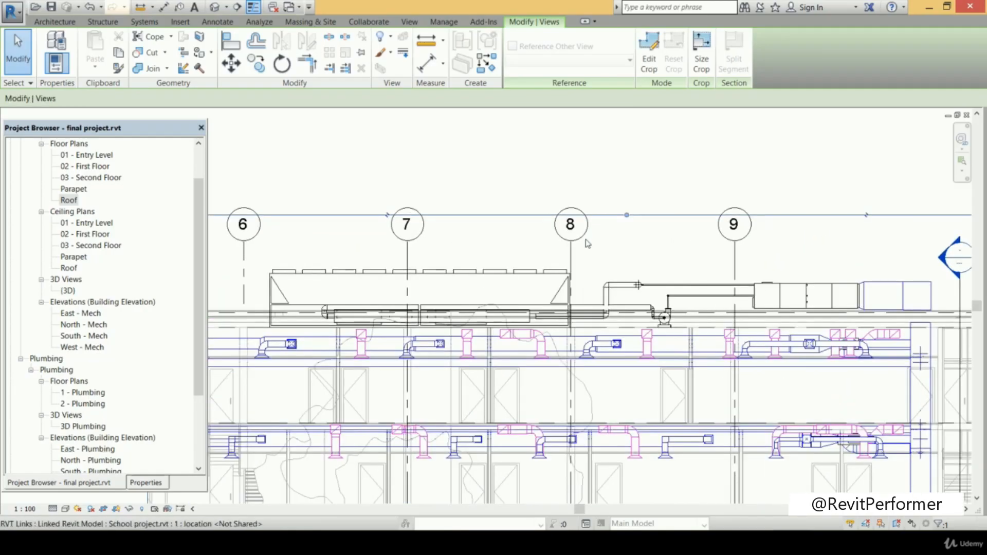
{"action": "scroll", "coordinate": [586, 242], "scroll_direction": "up", "scroll_amount": 1}
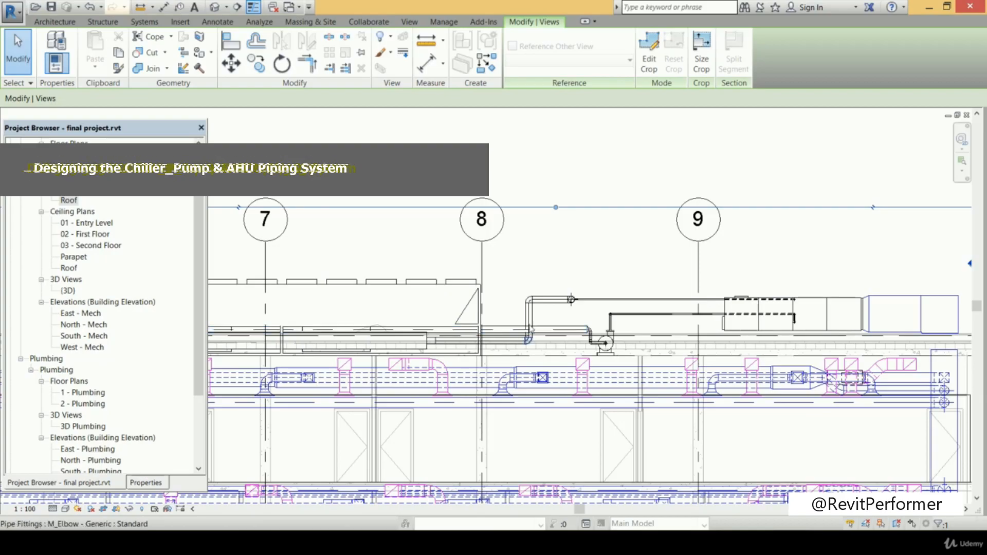
{"action": "scroll", "coordinate": [624, 270], "scroll_direction": "down", "scroll_amount": 2}
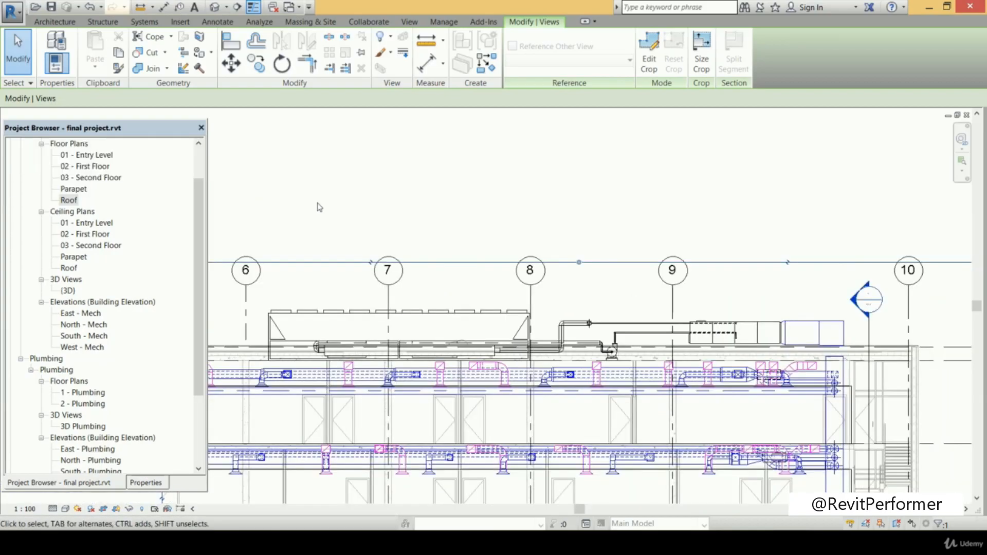
Isolate the chiller, pump, AHU and top-level ductwork in a 3D selection box and set the 3D view's detail level to Fine
{"action": "left_click_drag", "start_coordinate": [250, 200], "coordinate": [874, 406]}
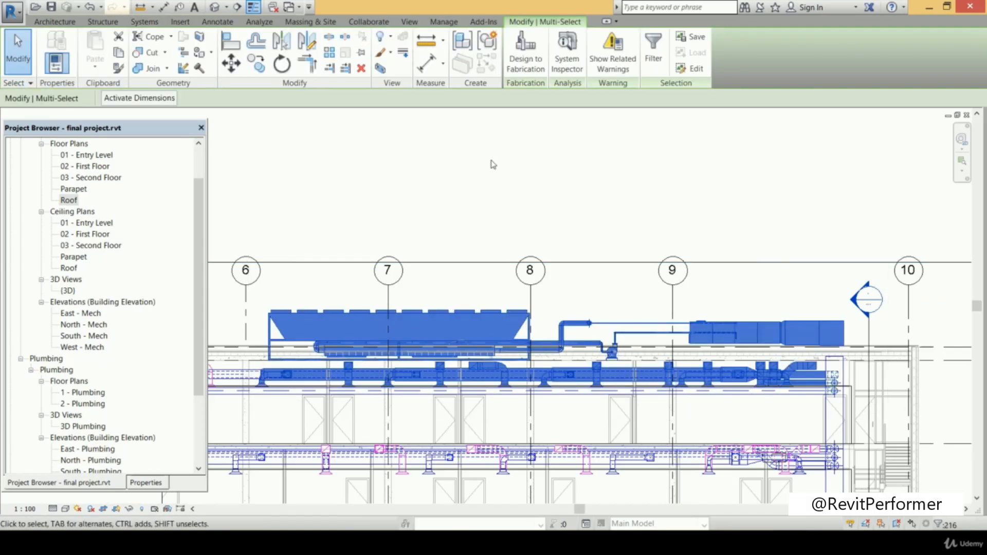
{"action": "left_click", "coordinate": [380, 68]}
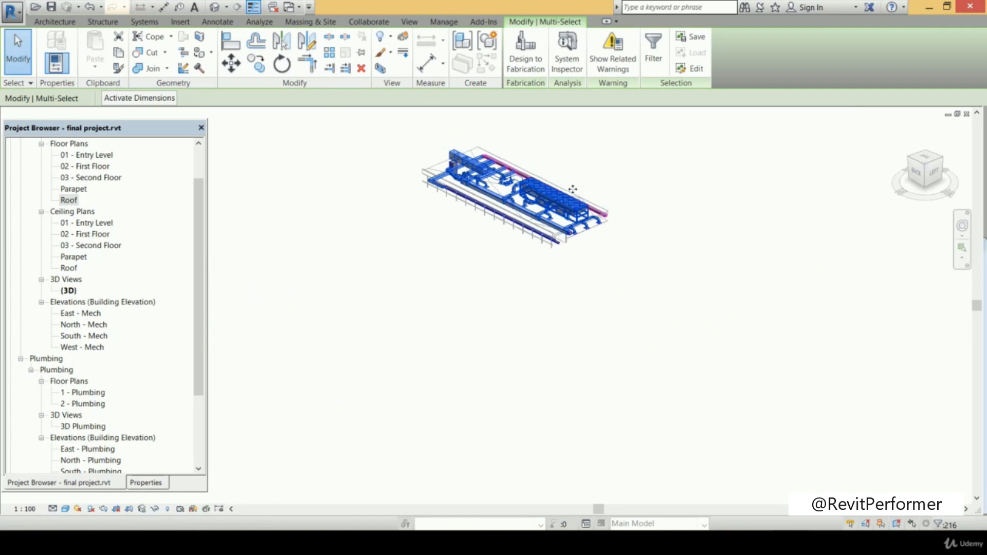
{"action": "left_click", "coordinate": [523, 146]}
{"action": "scroll", "coordinate": [688, 229], "scroll_direction": "up", "scroll_amount": 5}
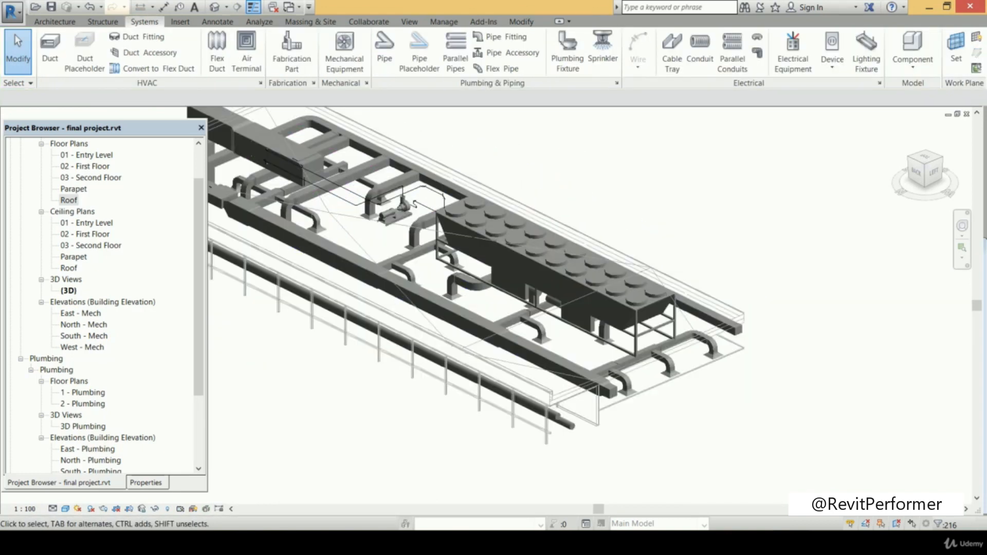
{"action": "scroll", "coordinate": [632, 240], "scroll_direction": "down", "scroll_amount": 4}
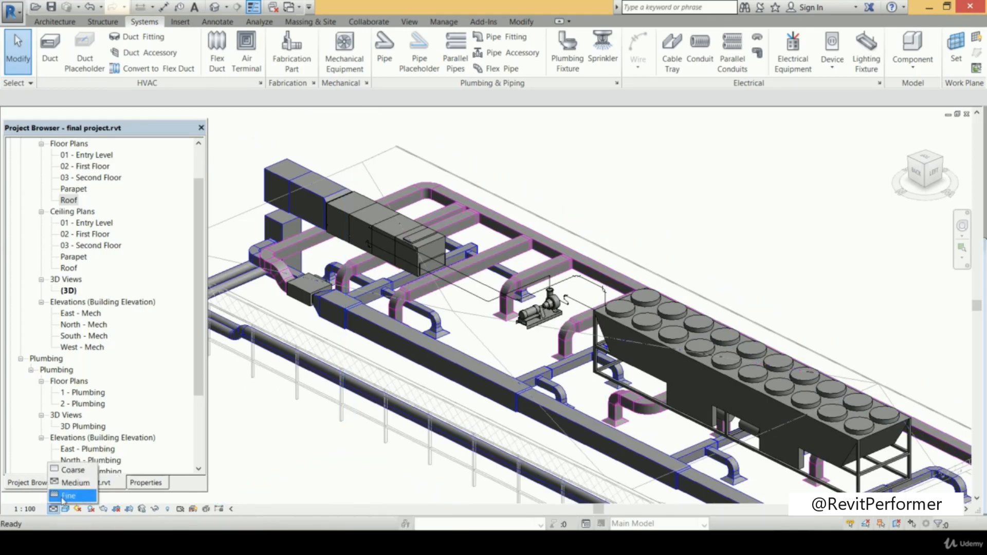
{"action": "scroll", "coordinate": [547, 242], "scroll_direction": "up", "scroll_amount": 3}
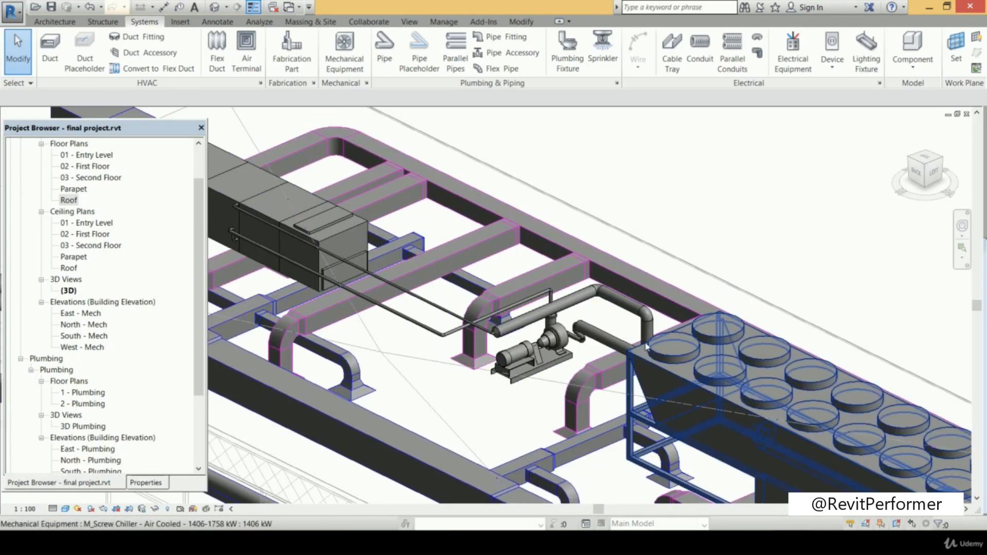
Examine the piping between the chiller, the pump and the outdoor AHU in the 3D view
{"action": "middle_click_drag", "start_coordinate": [522, 337], "coordinate": [590, 340]}
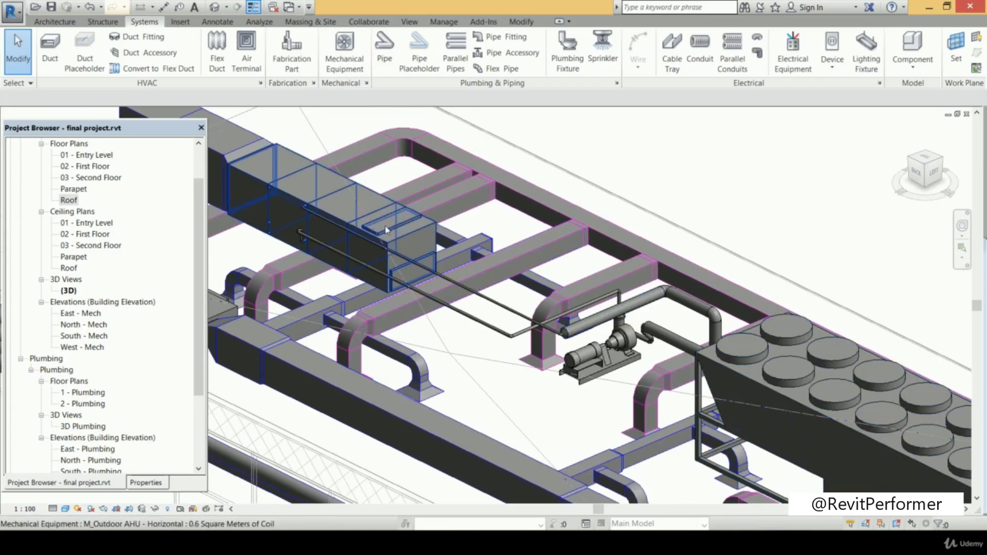
{"action": "scroll", "coordinate": [288, 223], "scroll_direction": "up", "scroll_amount": 3}
{"action": "scroll", "coordinate": [288, 221], "scroll_direction": "down", "scroll_amount": 3}
{"action": "scroll", "coordinate": [314, 237], "scroll_direction": "up", "scroll_amount": 2}
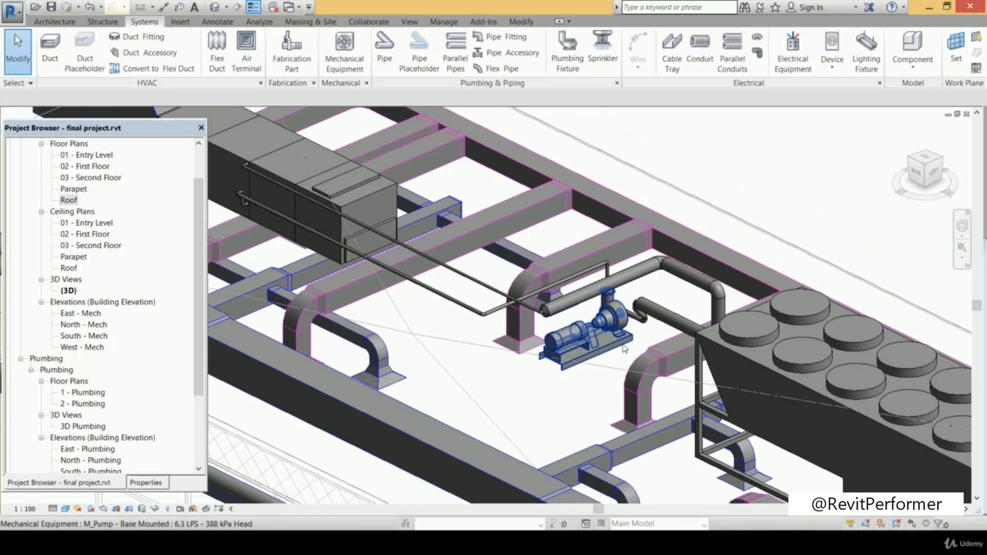
{"action": "middle_click_drag", "start_coordinate": [594, 341], "coordinate": [560, 363]}
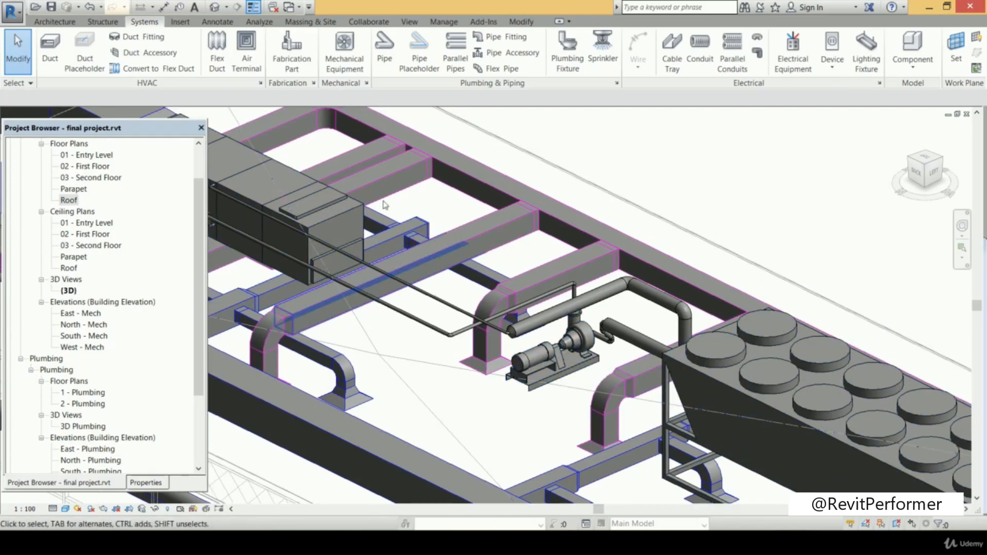
{"action": "middle_click_drag", "start_coordinate": [540, 319], "coordinate": [808, 241], "text": "shift"}
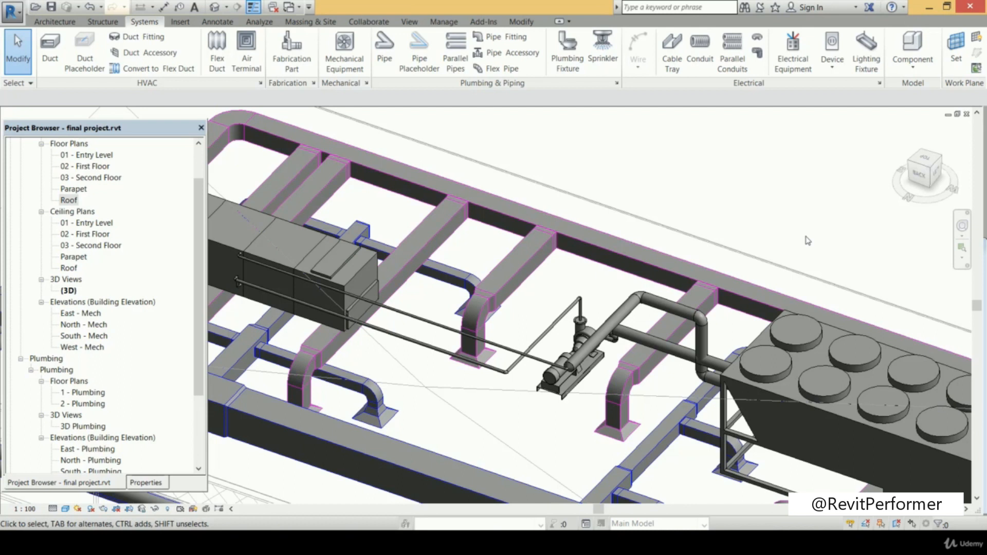
{"action": "scroll", "coordinate": [633, 266], "scroll_direction": "down", "scroll_amount": 2}
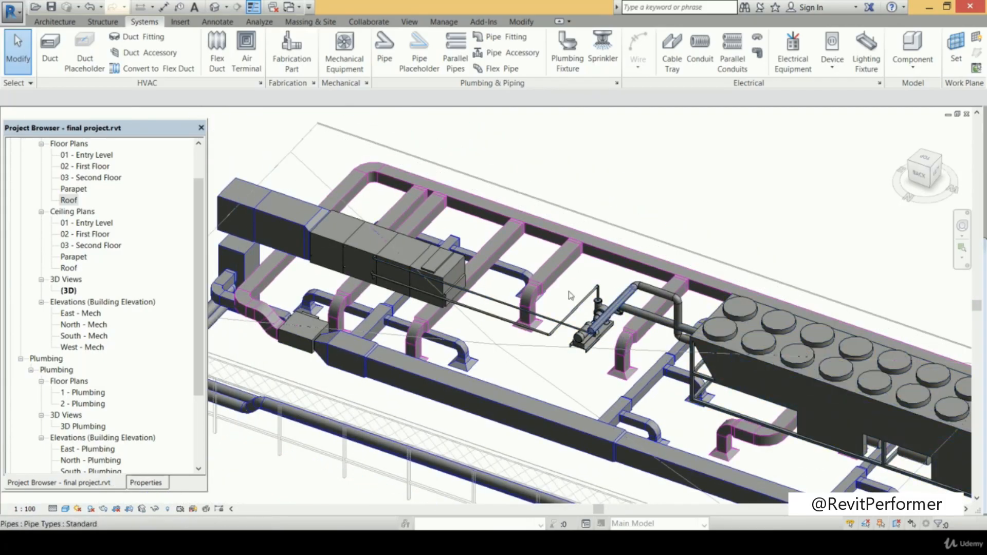
{"action": "middle_click_drag", "start_coordinate": [748, 350], "coordinate": [712, 364]}
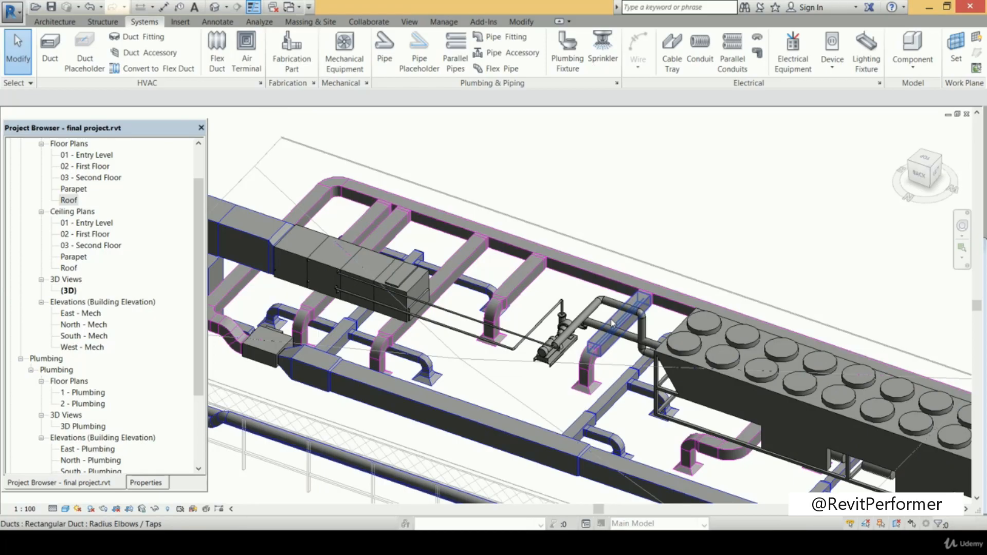
{"action": "left_click", "coordinate": [578, 327]}
{"action": "key", "text": "Tab"}
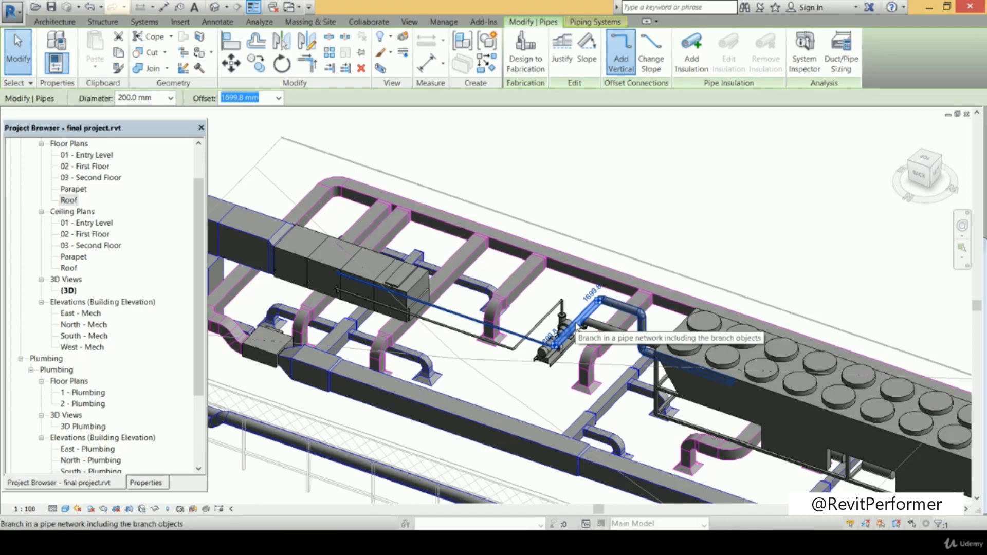
{"action": "left_click", "coordinate": [577, 327]}
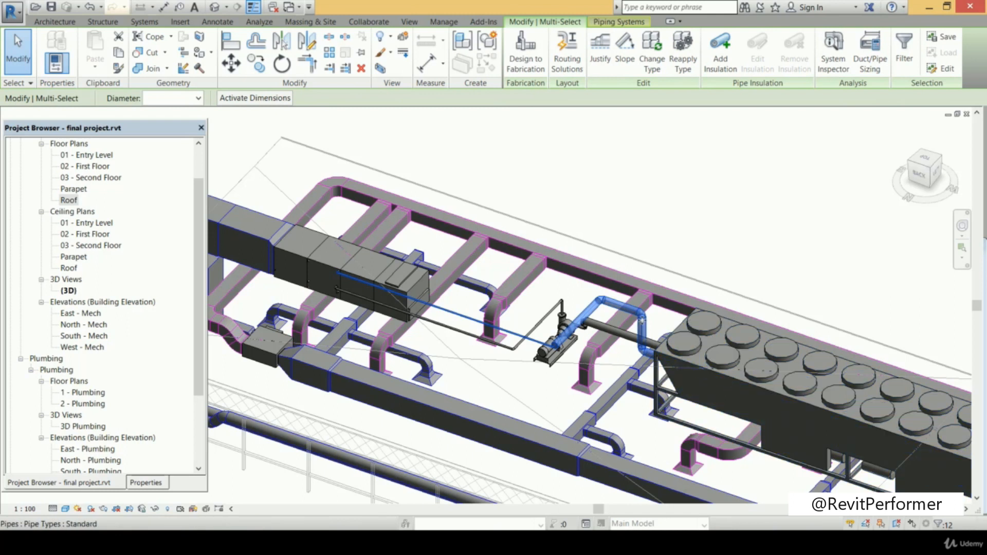
{"action": "scroll", "coordinate": [642, 319], "scroll_direction": "up", "scroll_amount": 2}
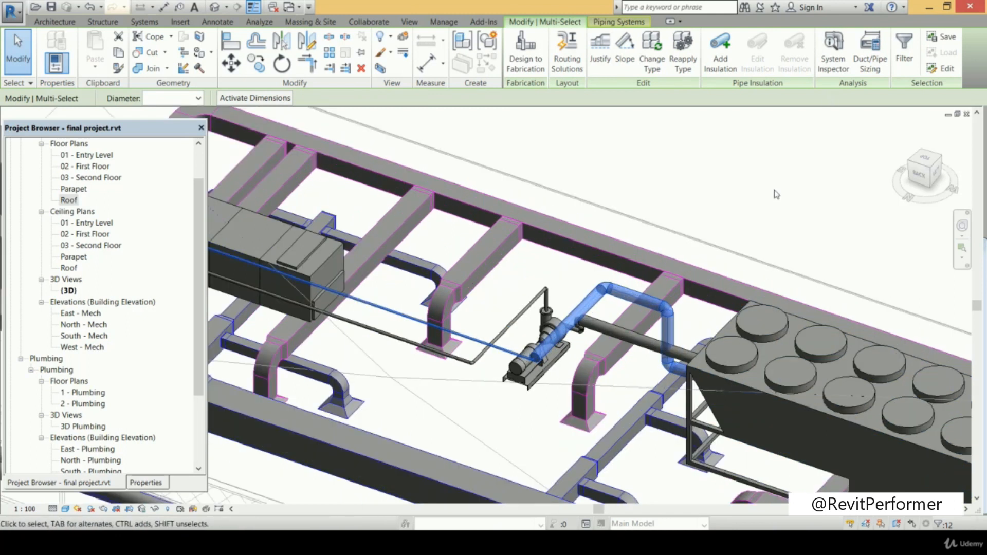
{"action": "left_click", "coordinate": [871, 53]}
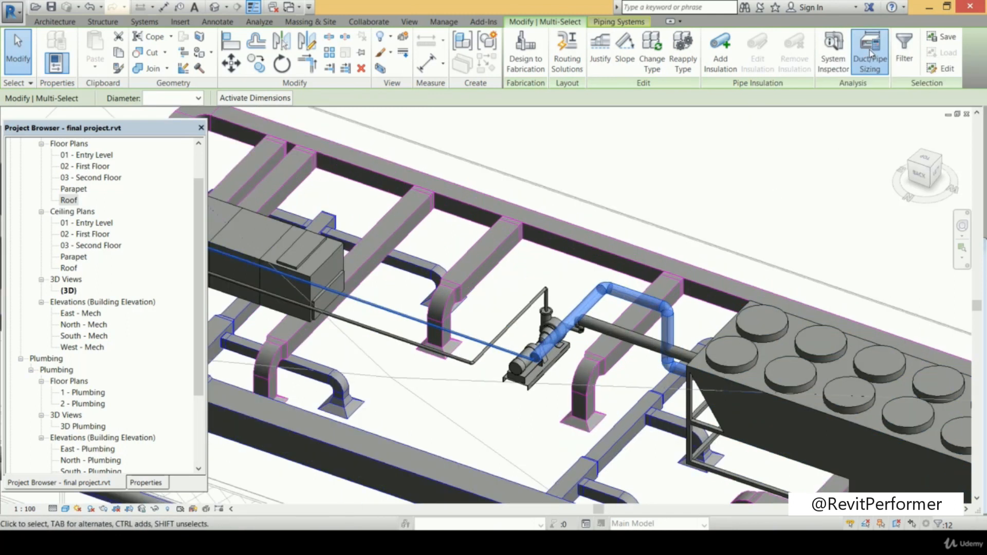
{"action": "left_click", "coordinate": [474, 122]}
{"action": "left_click", "coordinate": [454, 139]}
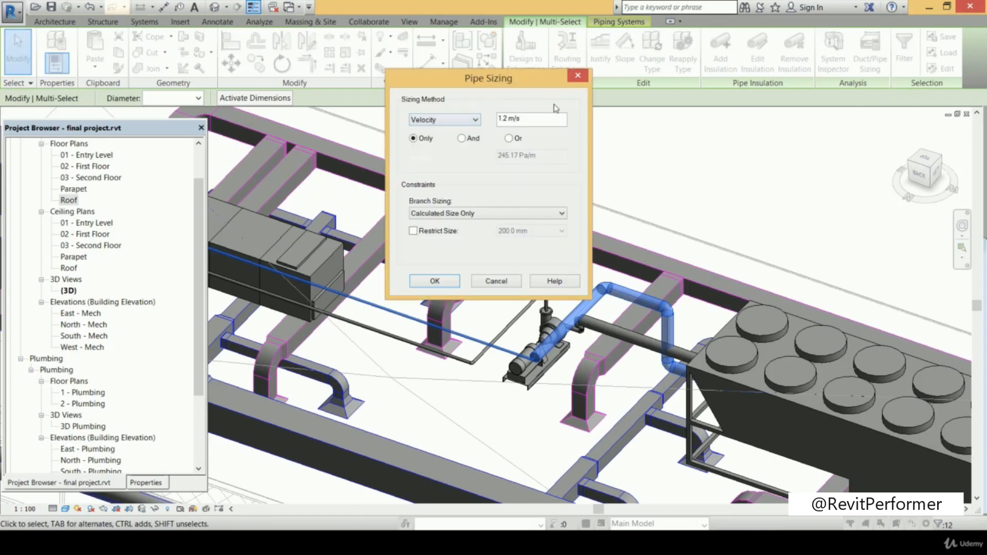
{"action": "left_click", "coordinate": [471, 122]}
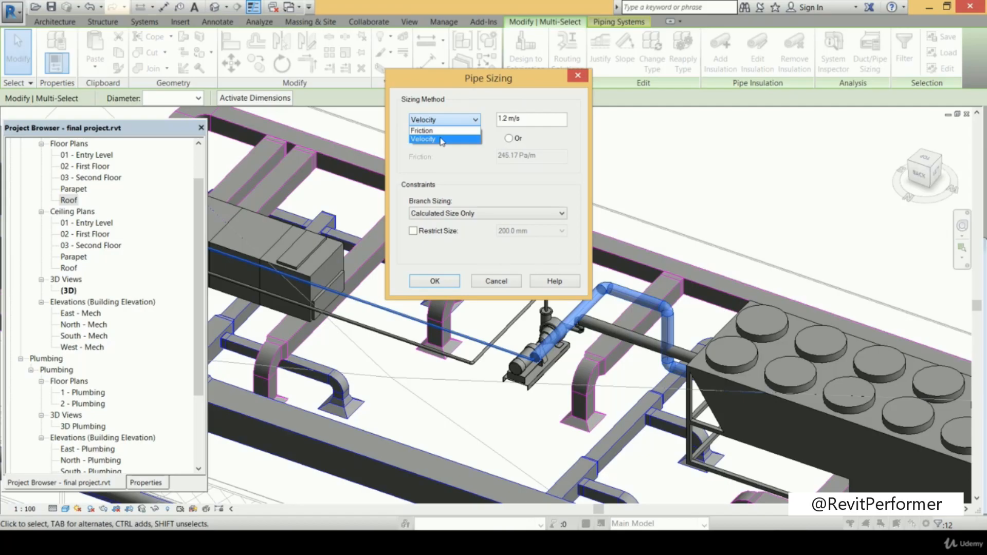
{"action": "left_click", "coordinate": [454, 140]}
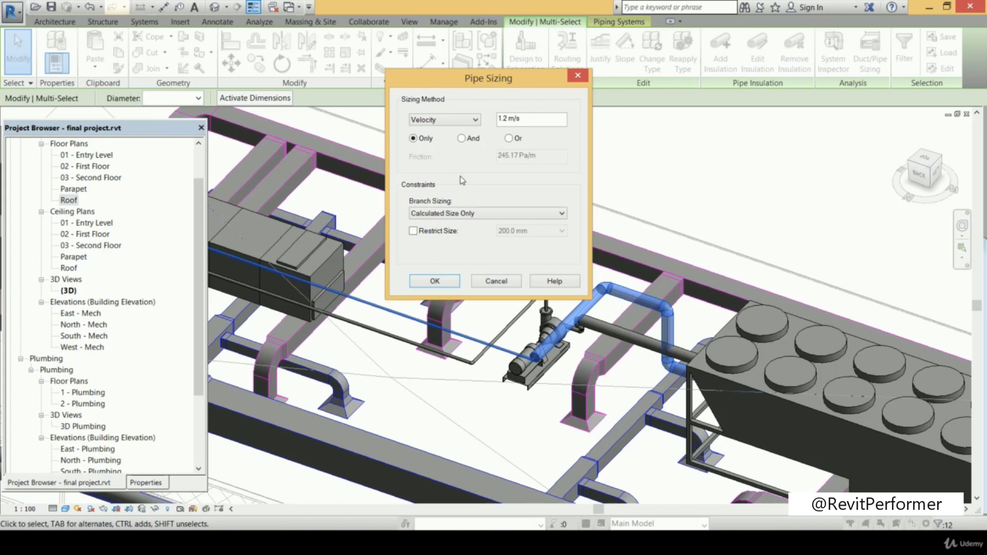
{"action": "left_click", "coordinate": [530, 126]}
{"action": "left_click_drag", "start_coordinate": [523, 123], "coordinate": [499, 125]}
{"action": "left_click", "coordinate": [529, 123]}
{"action": "left_click", "coordinate": [496, 281]}
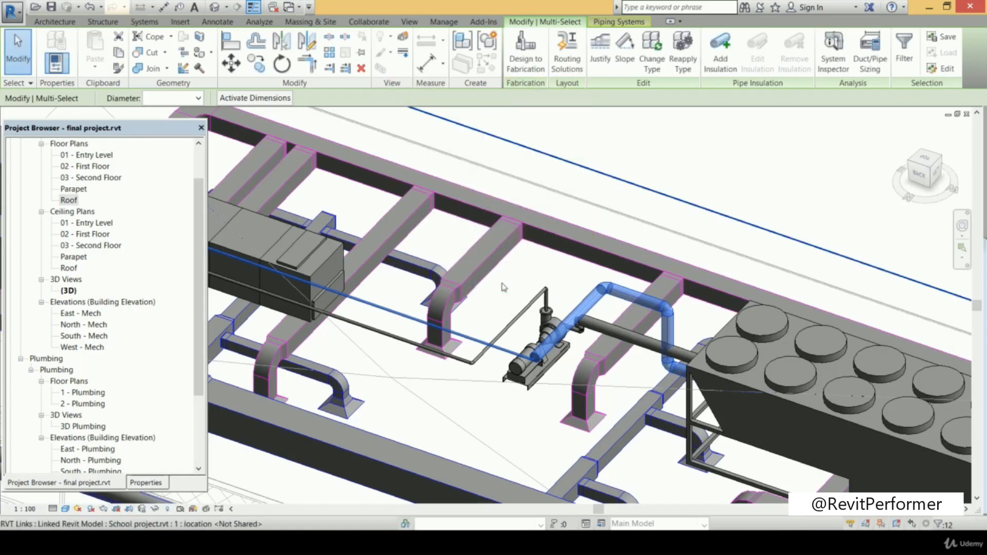
Save the project and set the Piping discipline's velocity unit to feet per second in the project units
{"action": "left_click", "coordinate": [446, 22]}
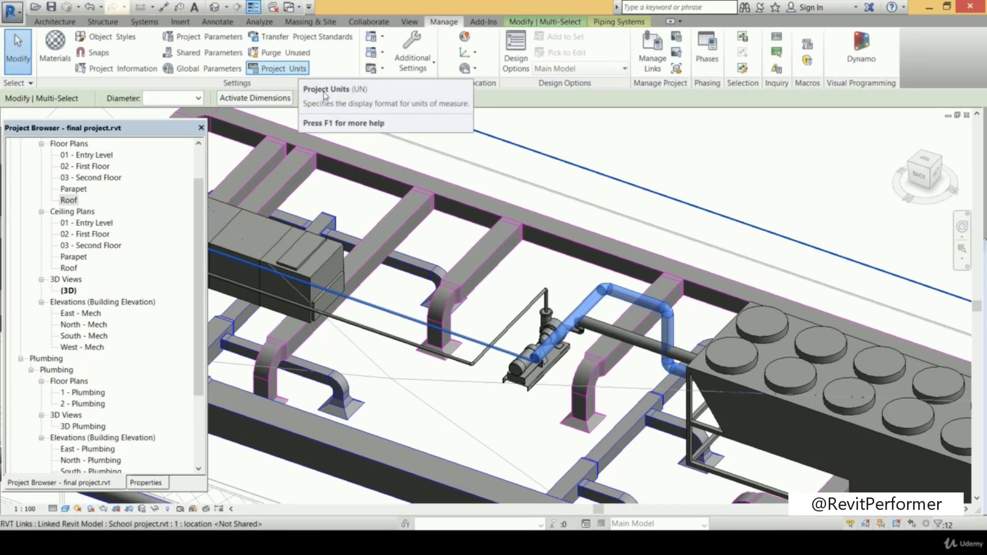
{"action": "left_click", "coordinate": [300, 73]}
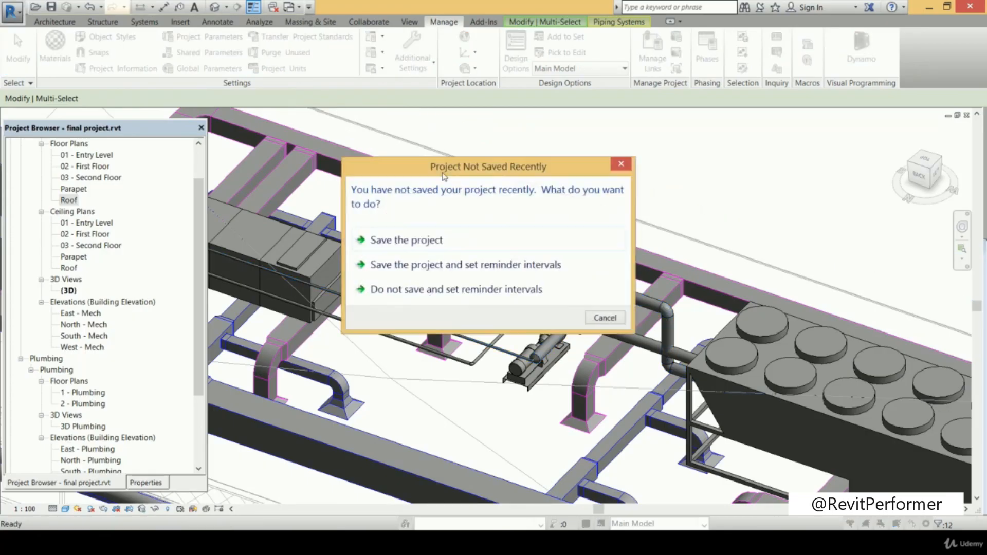
{"action": "left_click", "coordinate": [524, 242]}
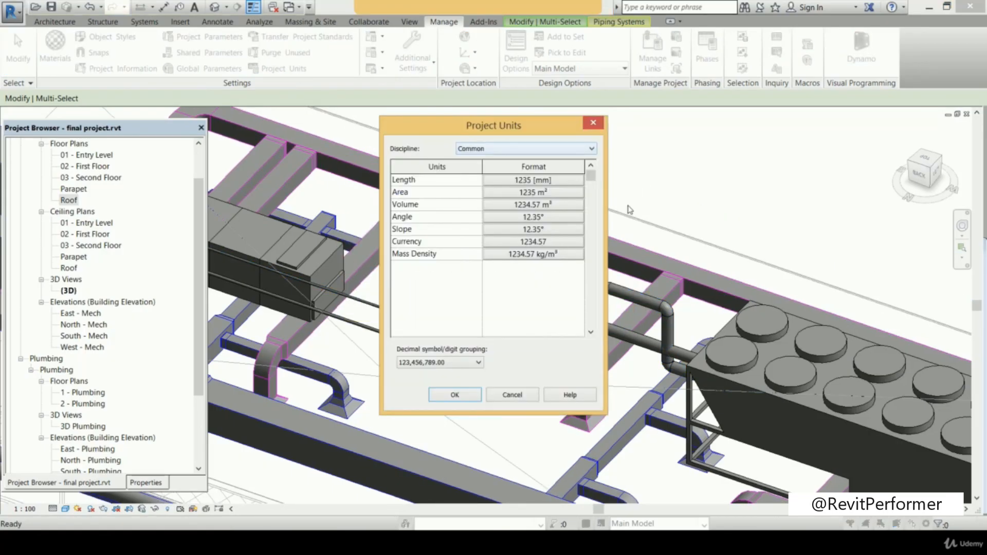
{"action": "left_click", "coordinate": [591, 149]}
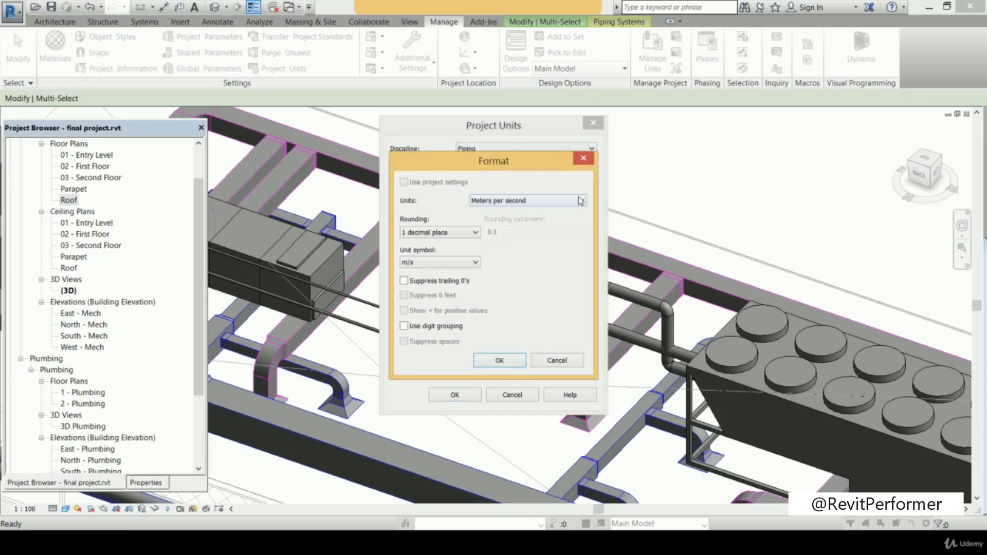
{"action": "left_click", "coordinate": [589, 163]}
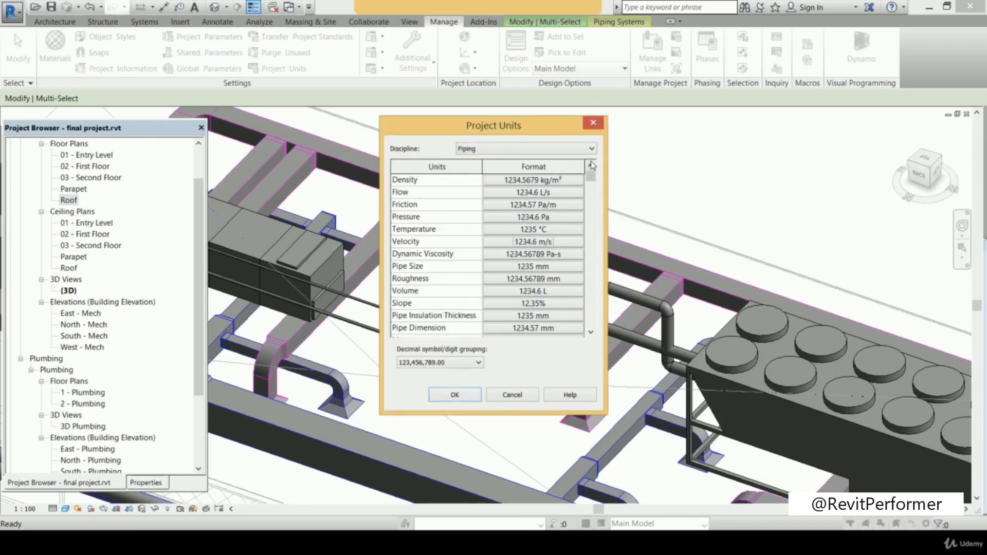
{"action": "left_click", "coordinate": [560, 242]}
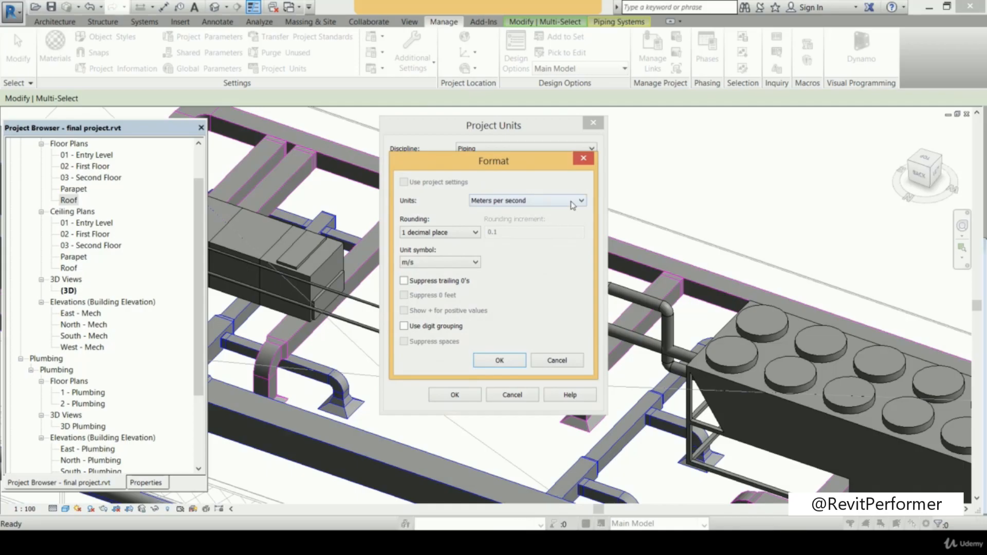
{"action": "left_click", "coordinate": [572, 203]}
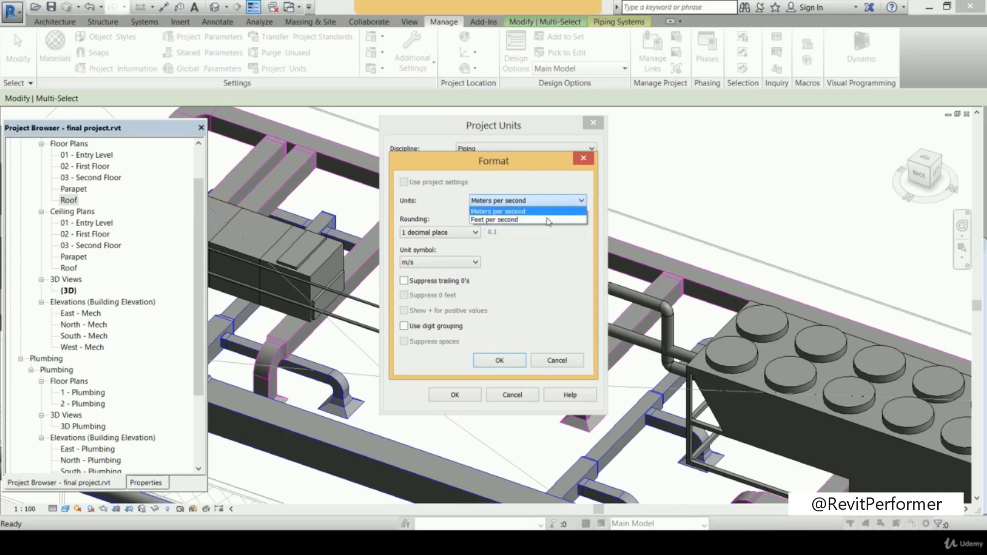
{"action": "left_click", "coordinate": [545, 220]}
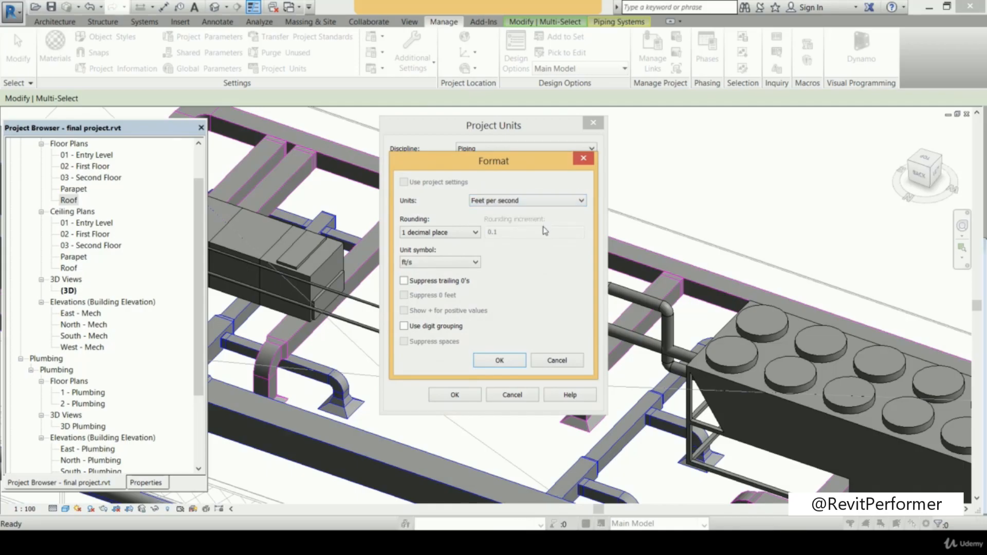
{"action": "left_click", "coordinate": [509, 360]}
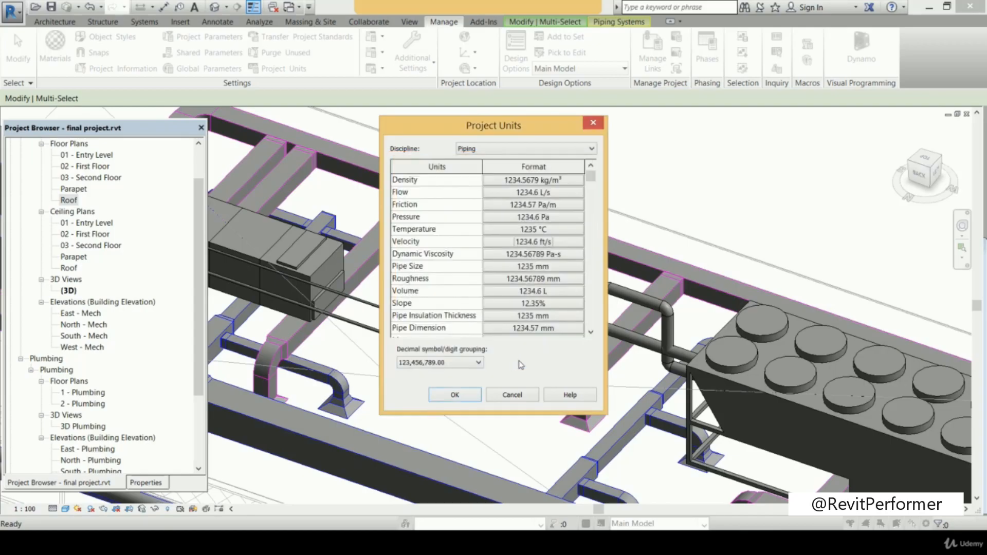
{"action": "left_click", "coordinate": [474, 396]}
{"action": "key", "text": "Escape"}
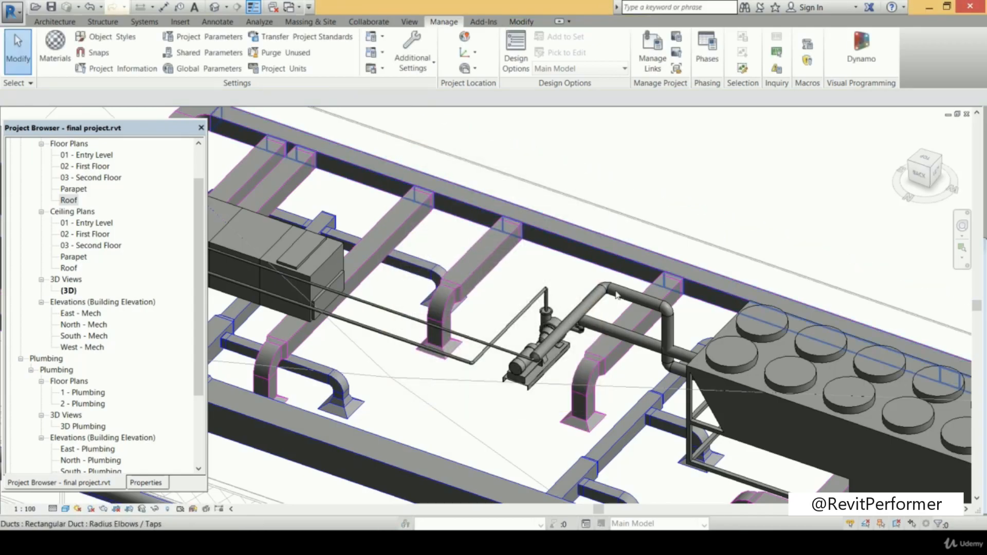
Size the hydronic return branch between the outdoor AHU and the chiller by velocity only at 5 ft/s
{"action": "left_click", "coordinate": [588, 310]}
{"action": "key", "text": "Tab"}
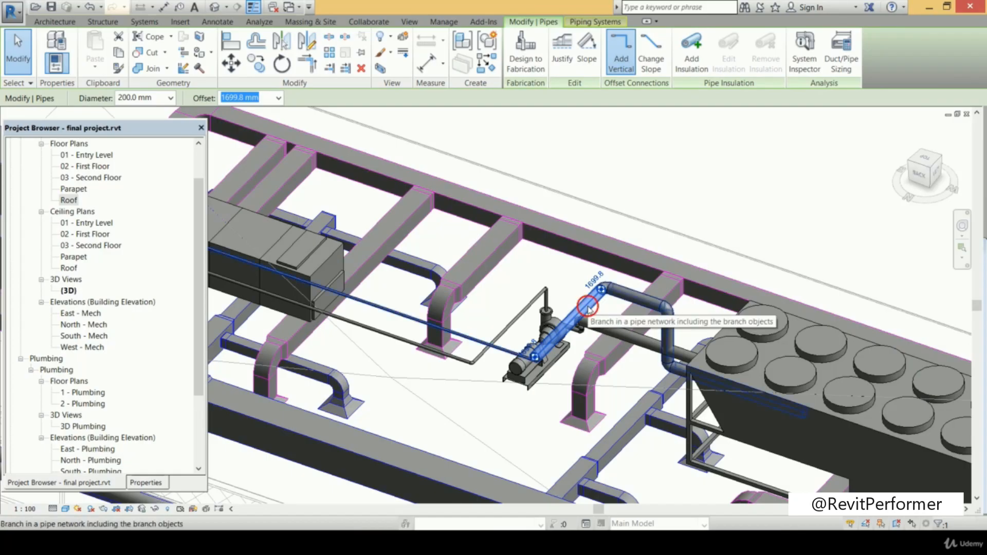
{"action": "left_click", "coordinate": [588, 310]}
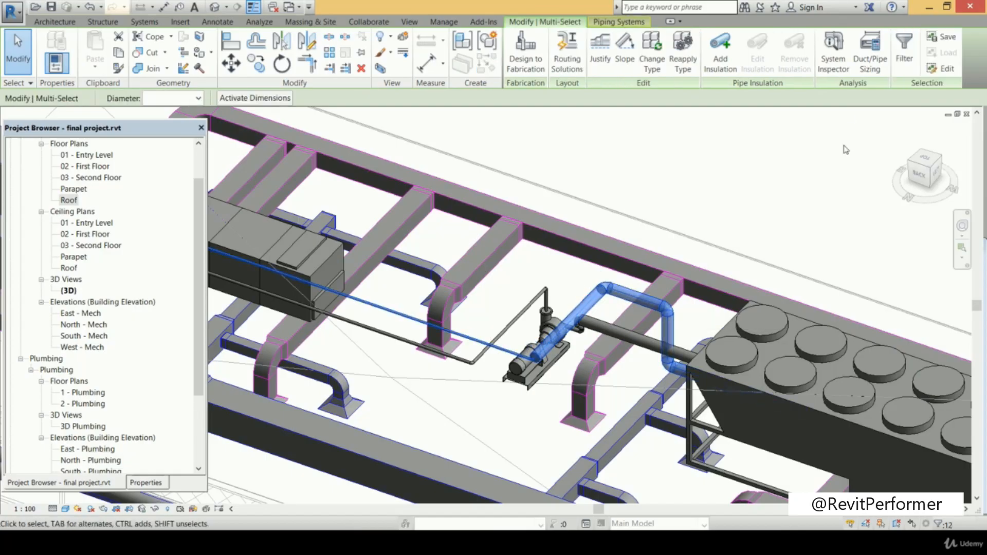
{"action": "left_click", "coordinate": [872, 65]}
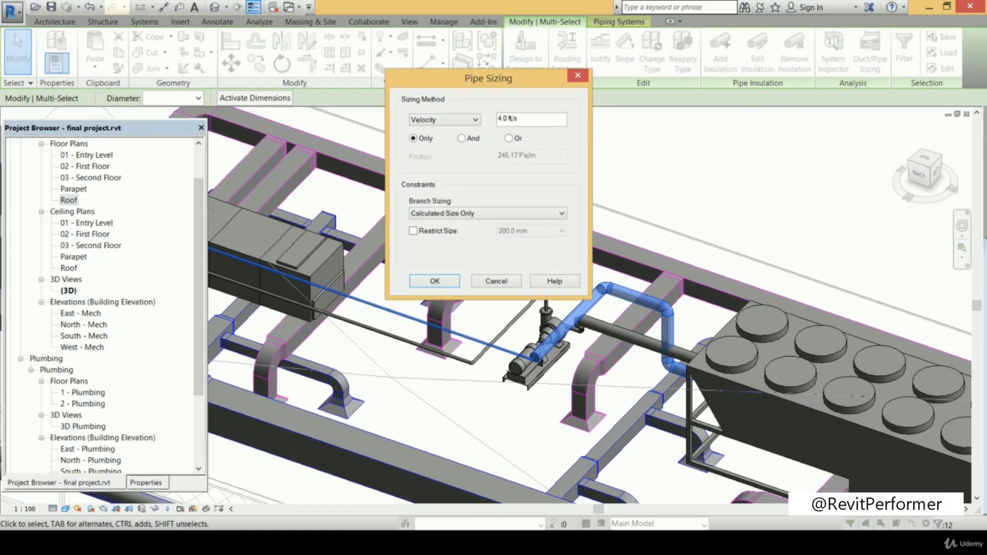
{"action": "left_click_drag", "start_coordinate": [508, 119], "coordinate": [493, 120]}
{"action": "type", "text": "5."}
{"action": "left_click", "coordinate": [447, 284]}
Inspect the resized return piping and check the diameter of its raised pipe segment between the pump and the chiller
{"action": "scroll", "coordinate": [591, 252], "scroll_direction": "down", "scroll_amount": 1}
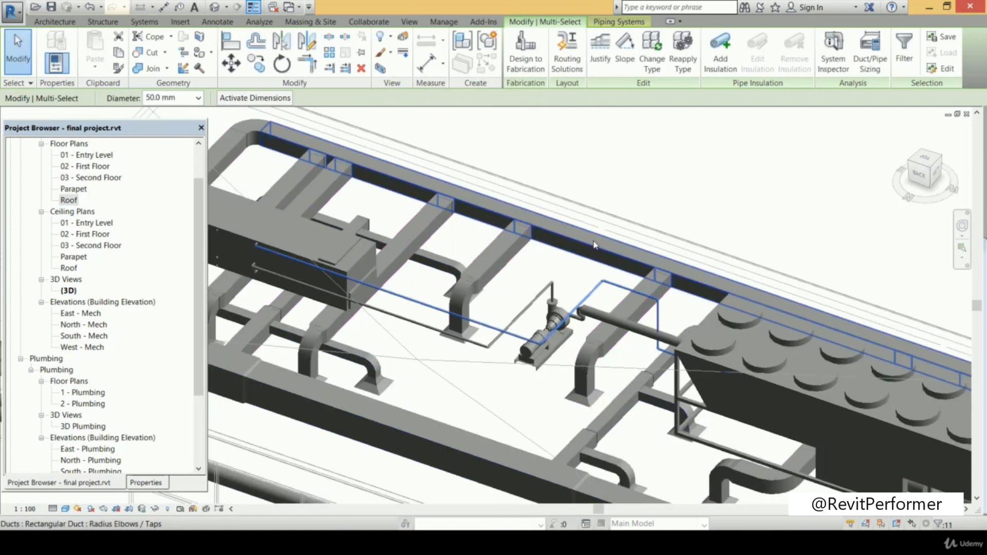
{"action": "scroll", "coordinate": [583, 290], "scroll_direction": "up", "scroll_amount": 3}
{"action": "scroll", "coordinate": [718, 224], "scroll_direction": "down", "scroll_amount": 1}
{"action": "scroll", "coordinate": [691, 241], "scroll_direction": "up", "scroll_amount": 3}
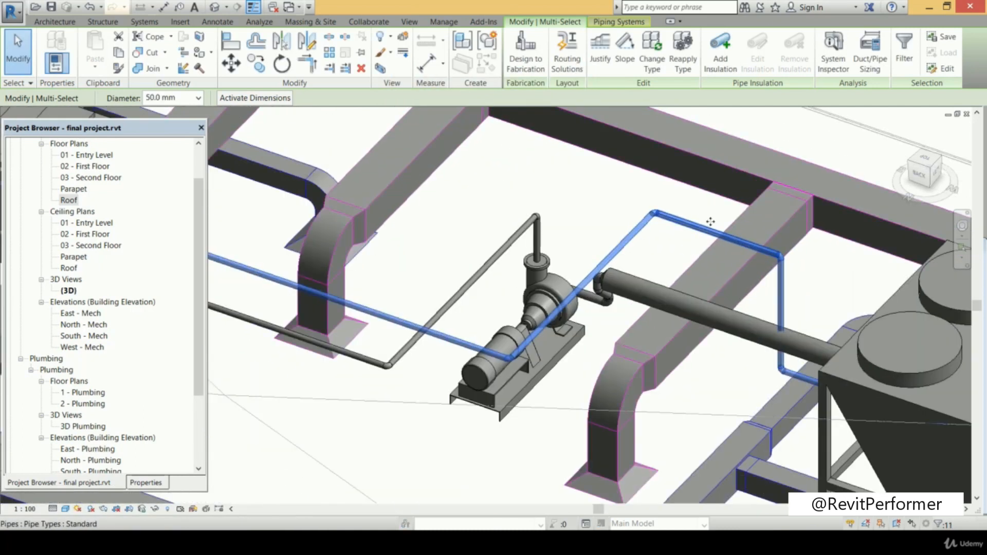
{"action": "key", "text": "Escape"}
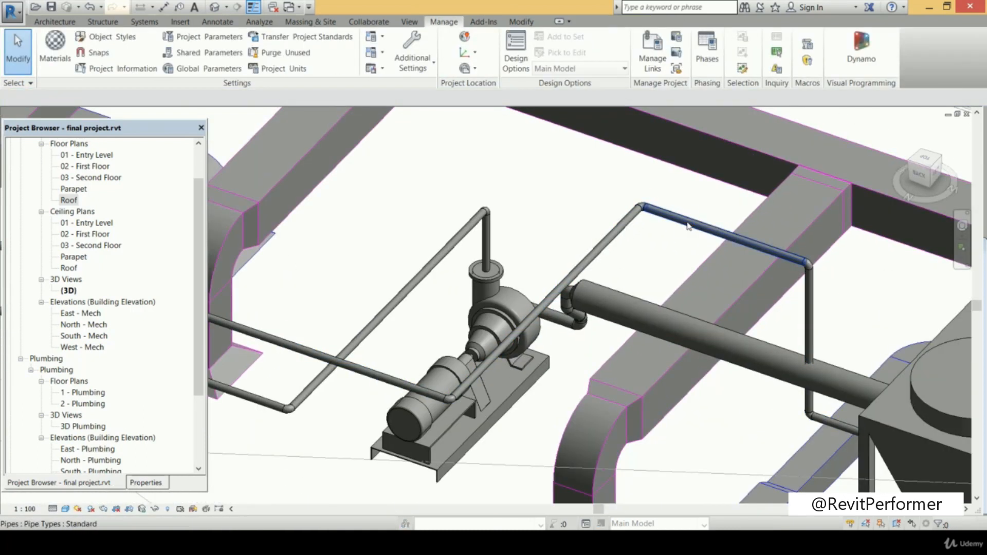
{"action": "left_click", "coordinate": [688, 226]}
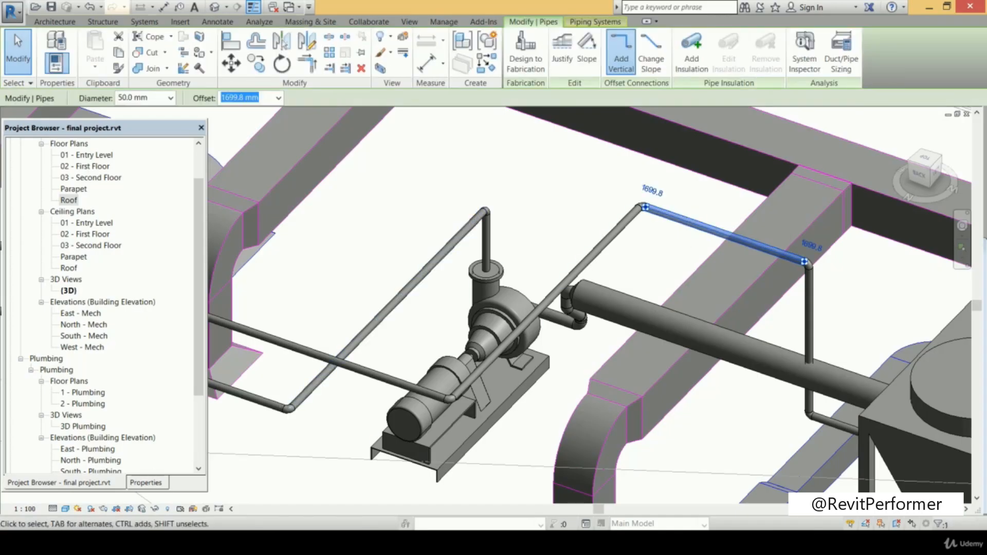
{"action": "left_click", "coordinate": [148, 483]}
{"action": "left_click", "coordinate": [146, 440]}
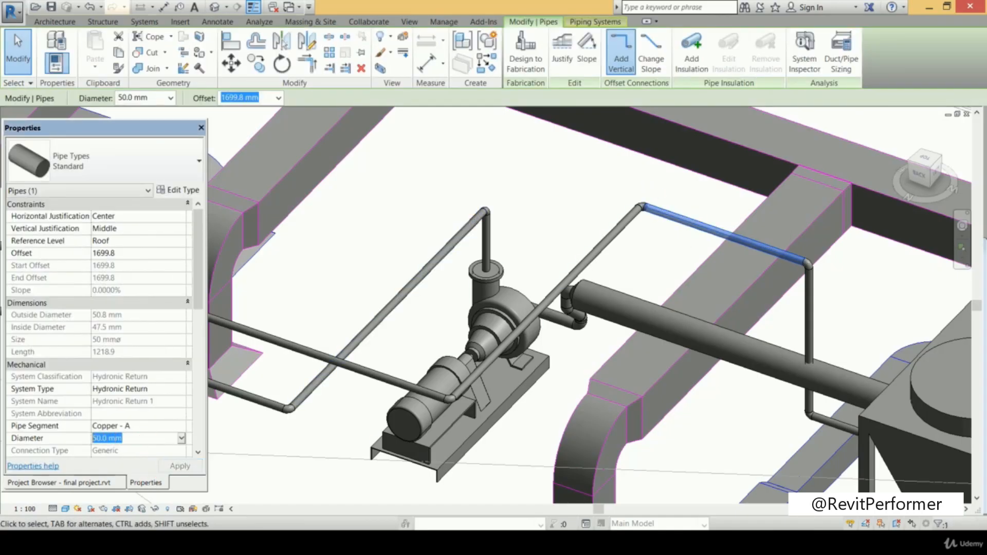
{"action": "left_click", "coordinate": [135, 440]}
{"action": "left_click_drag", "start_coordinate": [132, 440], "coordinate": [93, 439]}
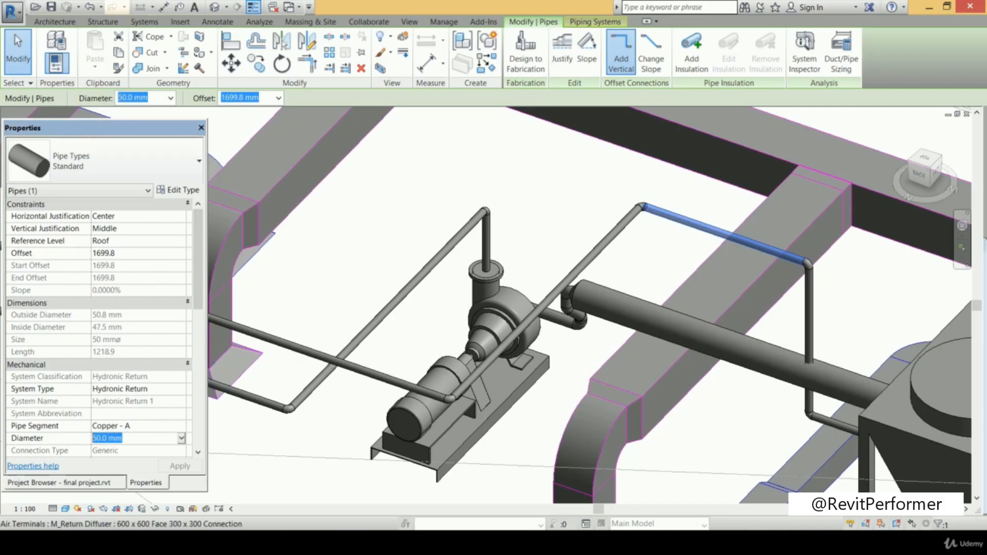
{"action": "left_click", "coordinate": [363, 285]}
{"action": "scroll", "coordinate": [366, 279], "scroll_direction": "down", "scroll_amount": 4}
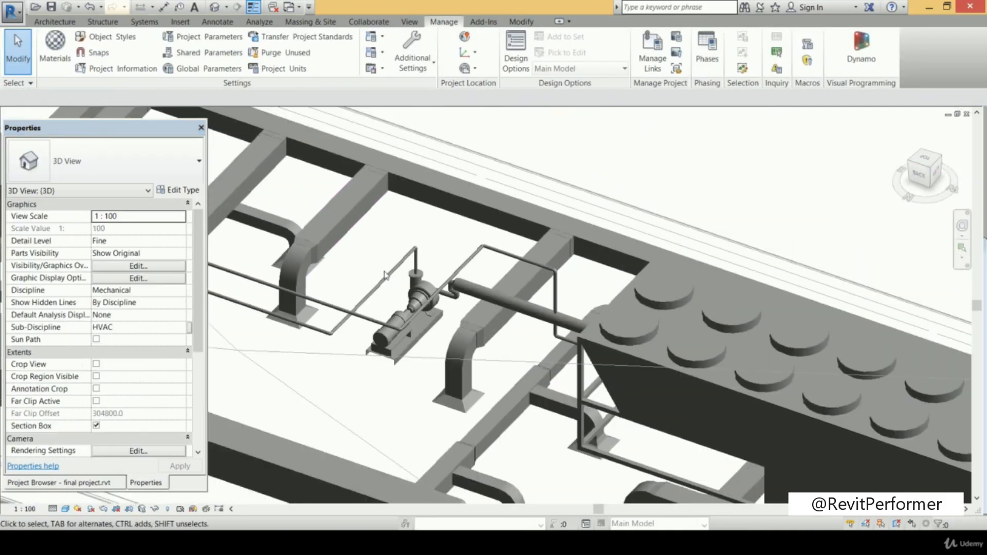
Size the hydronic supply branch between the chiller and the pump by velocity only at 5 ft/s
{"action": "middle_click_drag", "start_coordinate": [384, 279], "coordinate": [477, 268]}
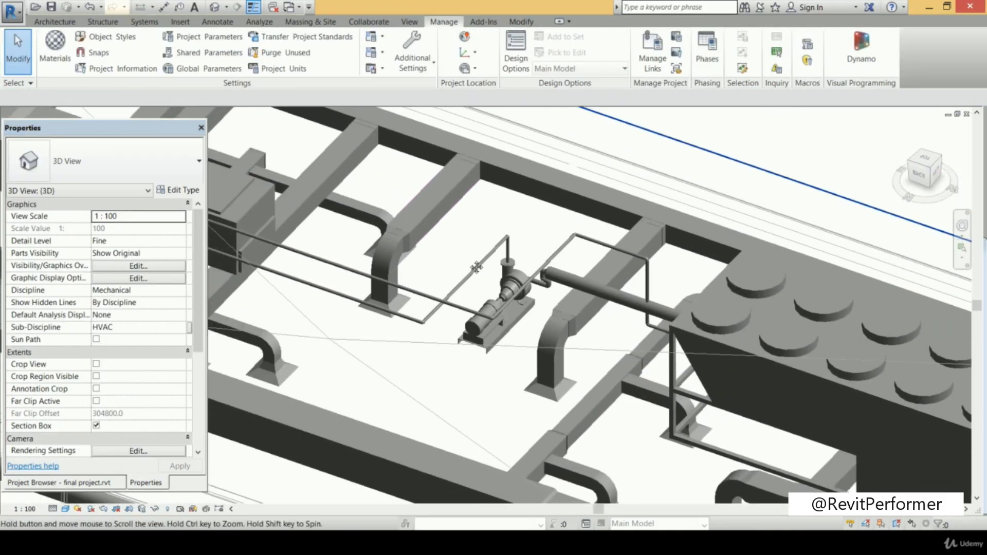
{"action": "left_click", "coordinate": [619, 298]}
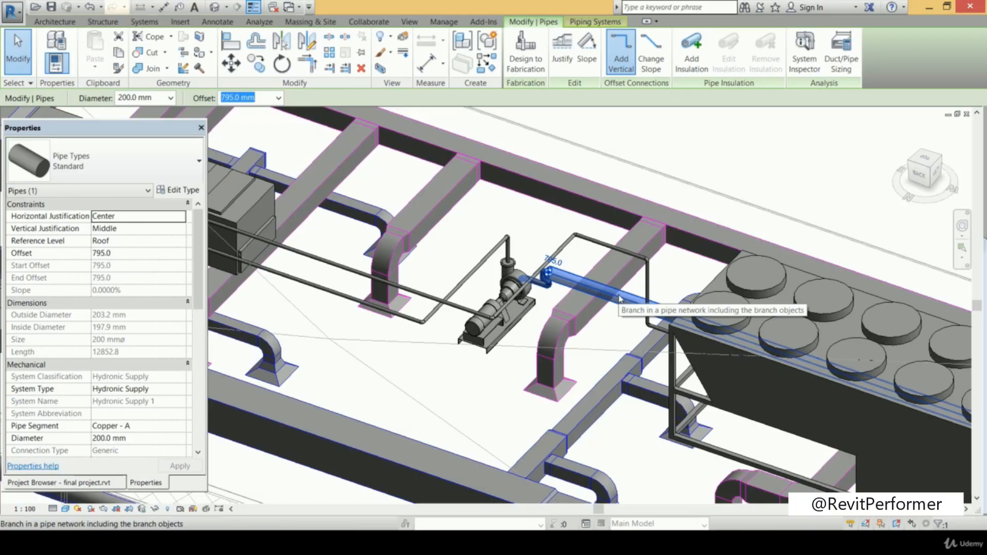
{"action": "left_click", "coordinate": [619, 299]}
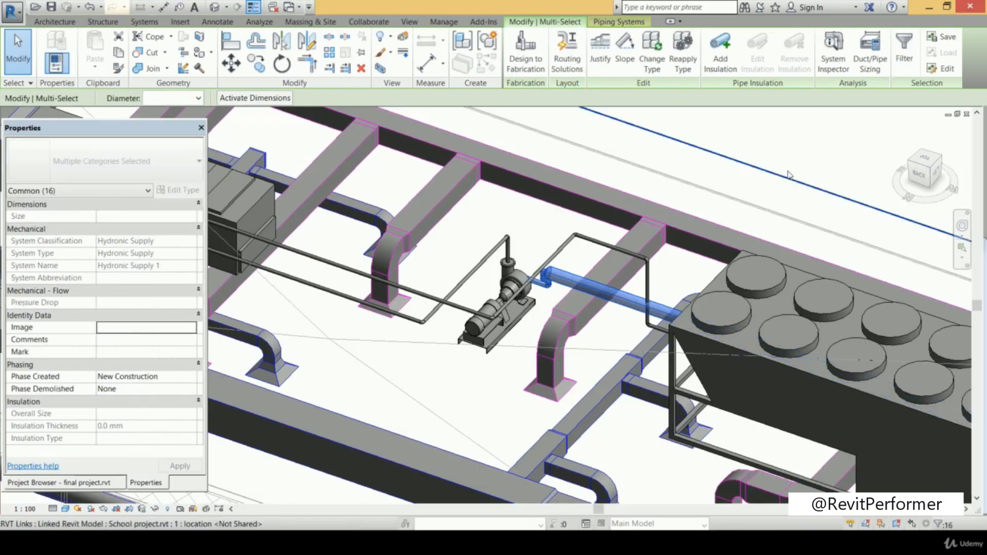
{"action": "left_click", "coordinate": [870, 54]}
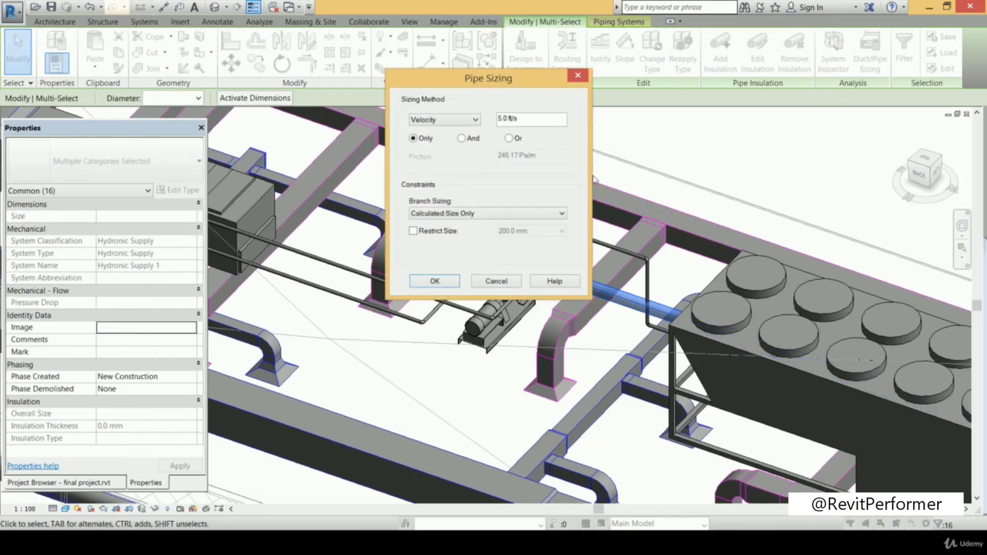
{"action": "left_click", "coordinate": [435, 281]}
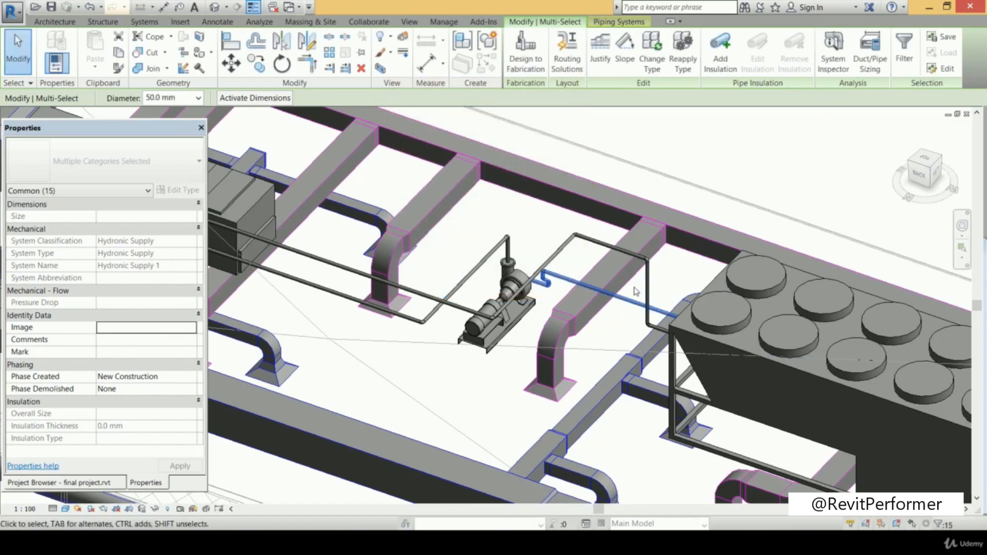
Size the hydronic supply branch between the pump and the outdoor AHU by velocity only at 5 ft/s
{"action": "scroll", "coordinate": [597, 266], "scroll_direction": "up", "scroll_amount": 5}
{"action": "scroll", "coordinate": [596, 266], "scroll_direction": "down", "scroll_amount": 3}
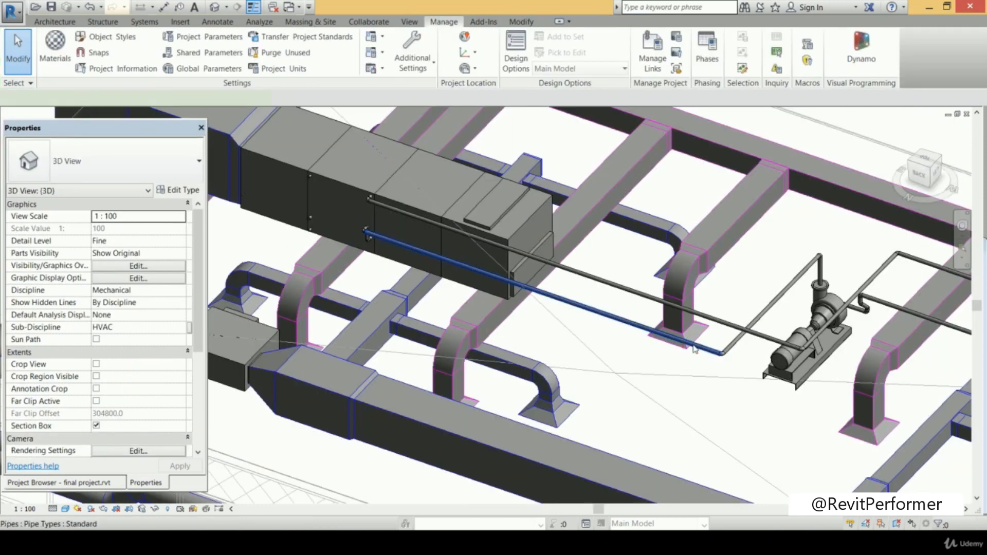
{"action": "left_click", "coordinate": [695, 350]}
{"action": "key", "text": "Tab"}
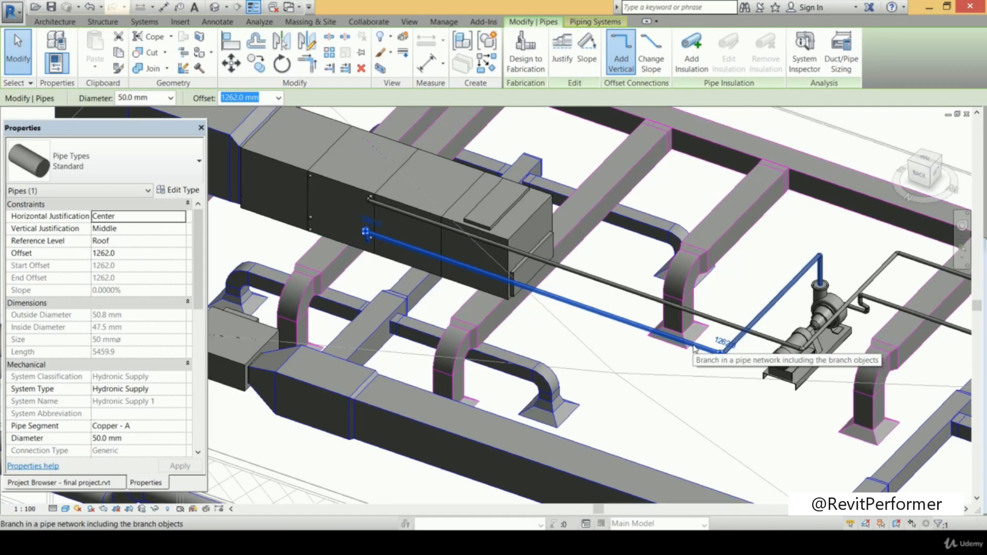
{"action": "left_click", "coordinate": [694, 350]}
{"action": "left_click", "coordinate": [869, 57]}
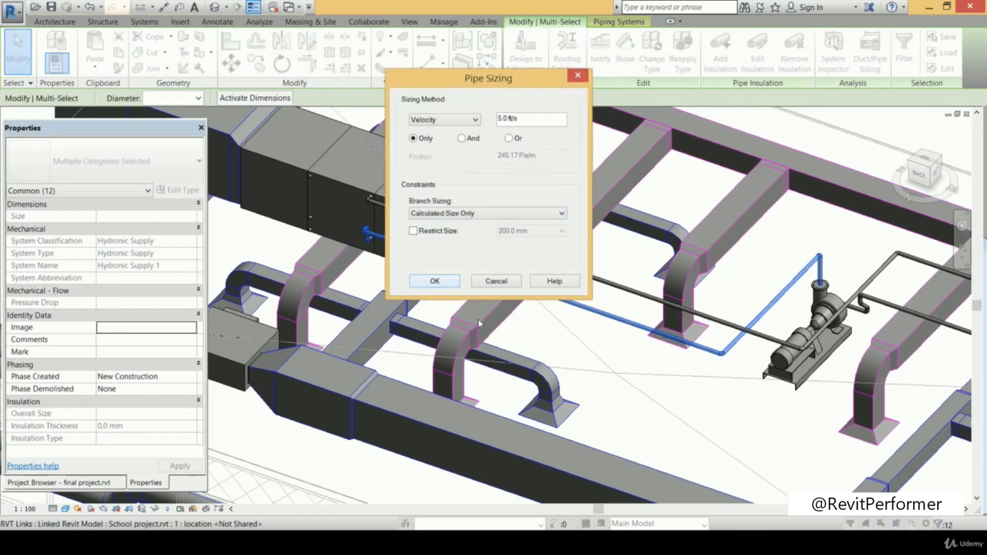
{"action": "left_click", "coordinate": [435, 281]}
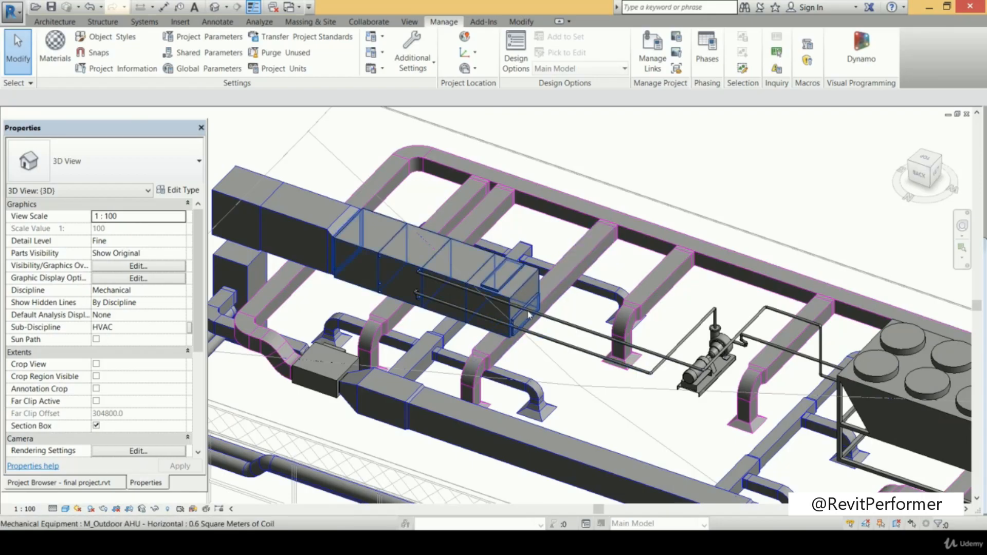
Start placing a pipe accessory and open the Pipe Valves folder of the US Metric library to load a family
{"action": "scroll", "coordinate": [606, 317], "scroll_direction": "up", "scroll_amount": 1}
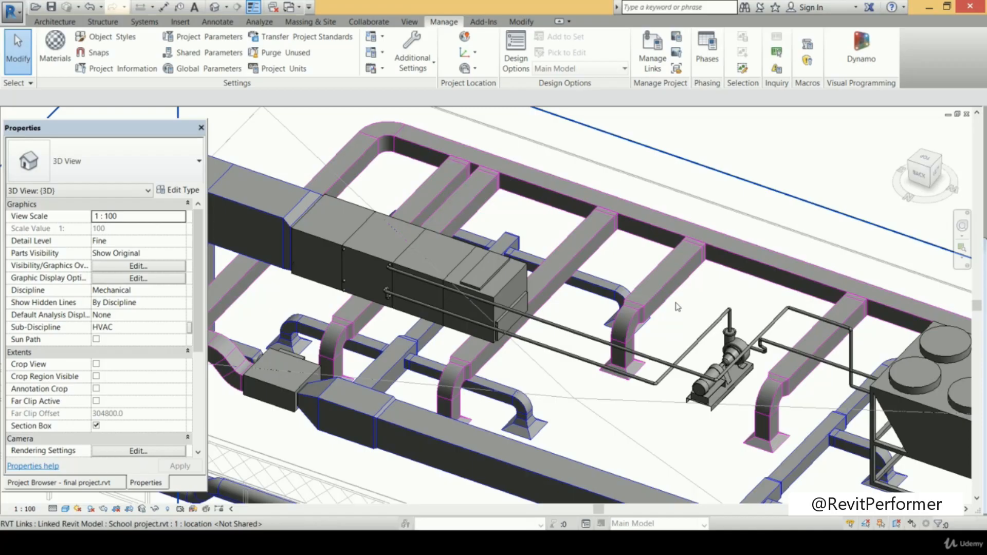
{"action": "left_click", "coordinate": [143, 23]}
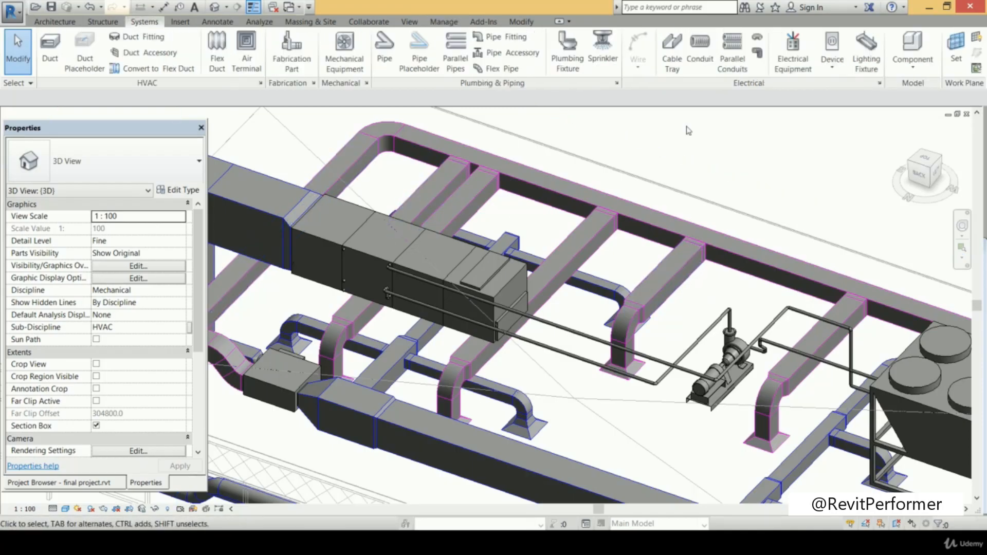
{"action": "left_click", "coordinate": [527, 53]}
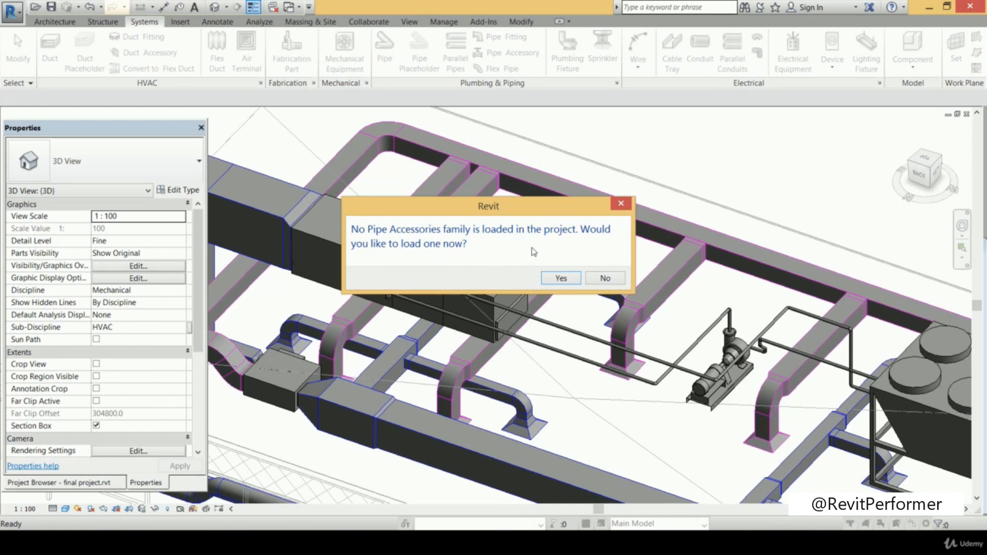
{"action": "left_click", "coordinate": [564, 278]}
{"action": "left_click", "coordinate": [568, 147]}
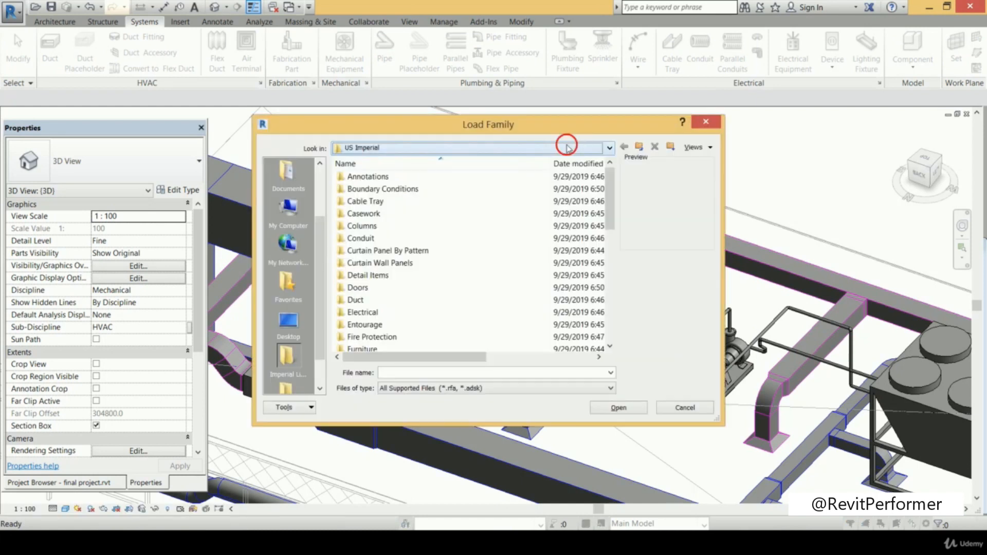
{"action": "left_click", "coordinate": [452, 222]}
{"action": "left_click", "coordinate": [404, 202]}
{"action": "double_click", "coordinate": [404, 201]}
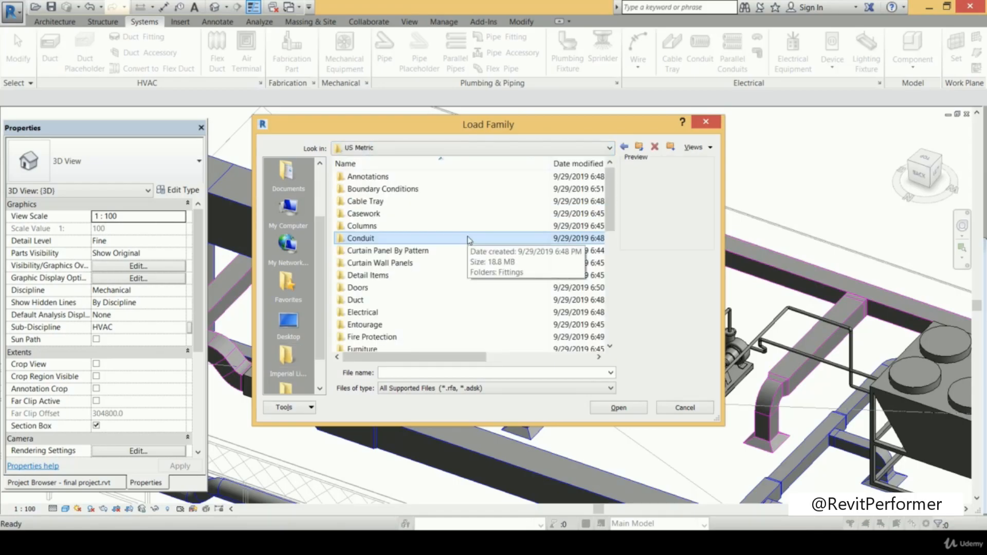
{"action": "key", "text": "p"}
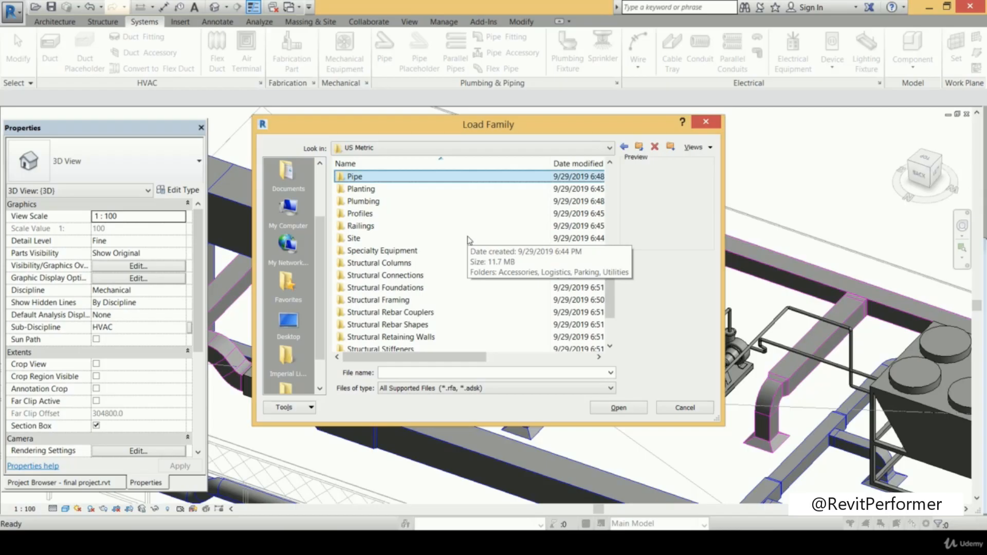
{"action": "key", "text": "Return"}
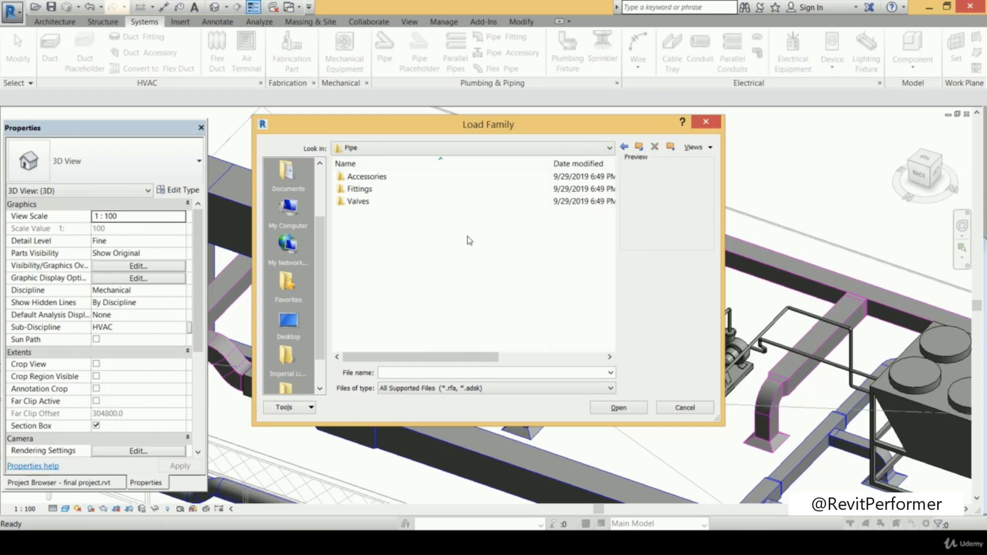
{"action": "double_click", "coordinate": [410, 202]}
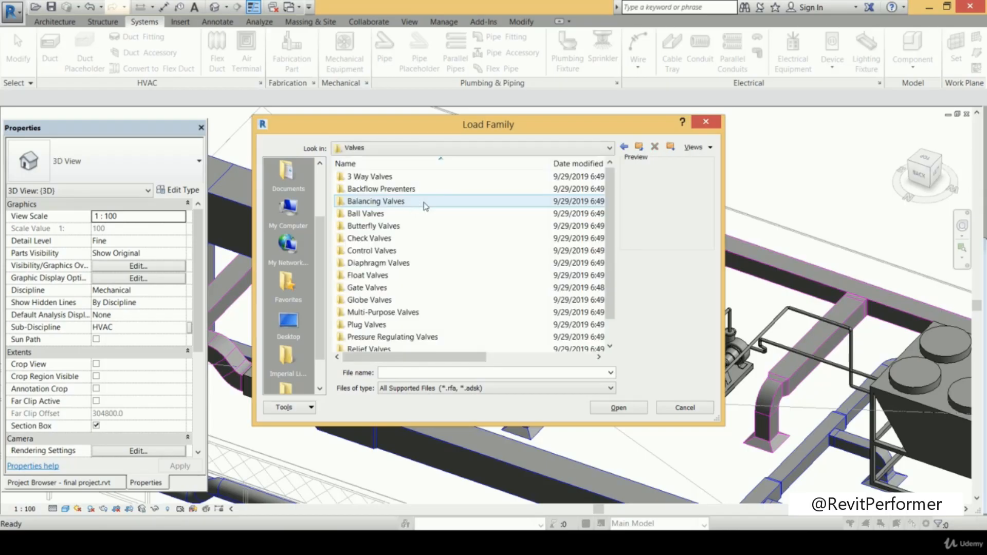
Load the M_Motor Control Valve - 15-50 mm family from the Control Valves folder for placement
{"action": "left_click", "coordinate": [457, 214]}
{"action": "key", "text": "Down"}
{"action": "key", "text": "Down"}
{"action": "key", "text": "Down"}
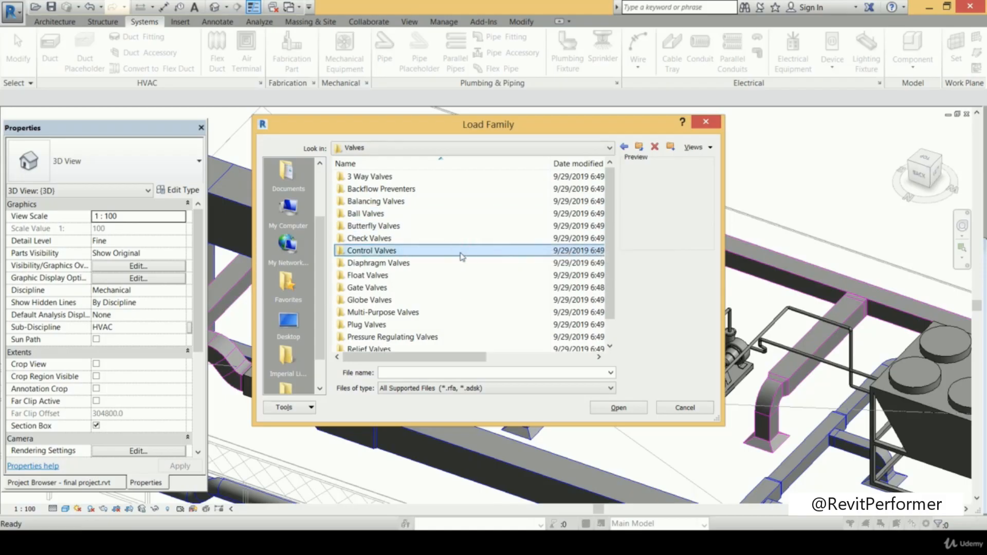
{"action": "double_click", "coordinate": [461, 251]}
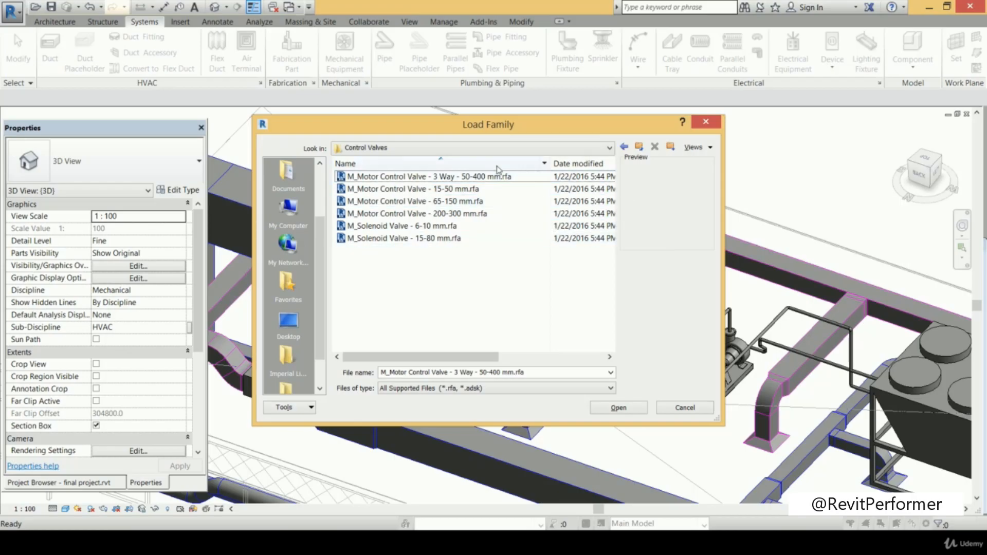
{"action": "left_click", "coordinate": [510, 178]}
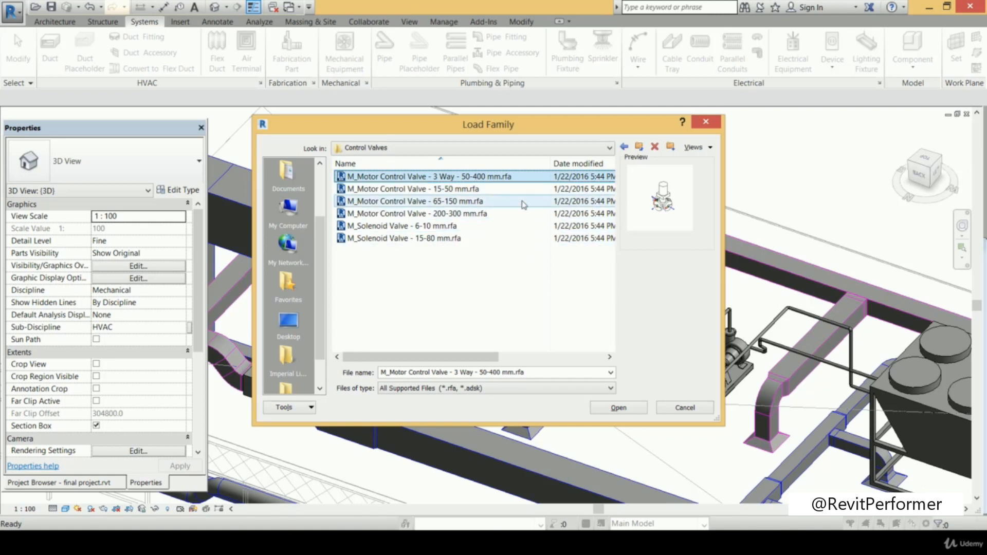
{"action": "left_click", "coordinate": [521, 191]}
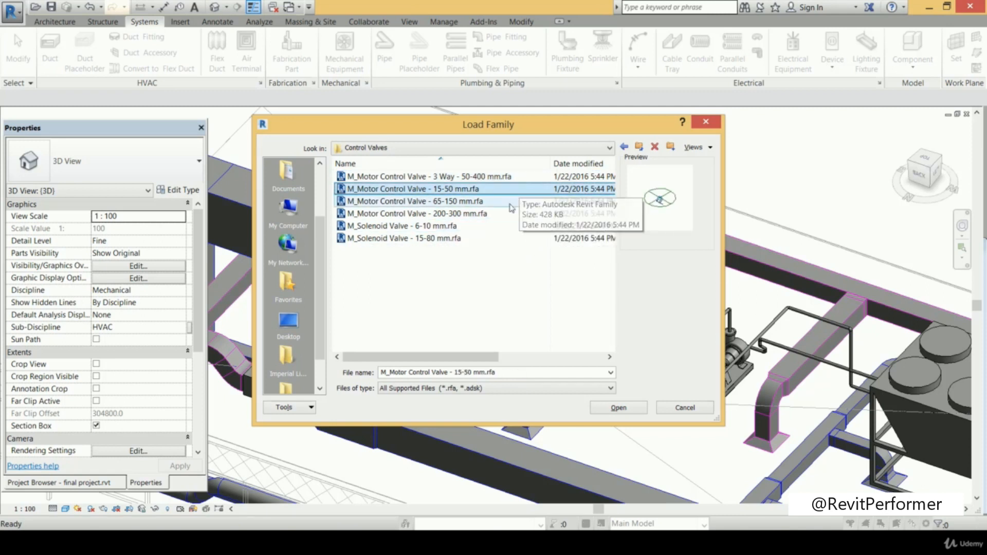
{"action": "left_click", "coordinate": [510, 206]}
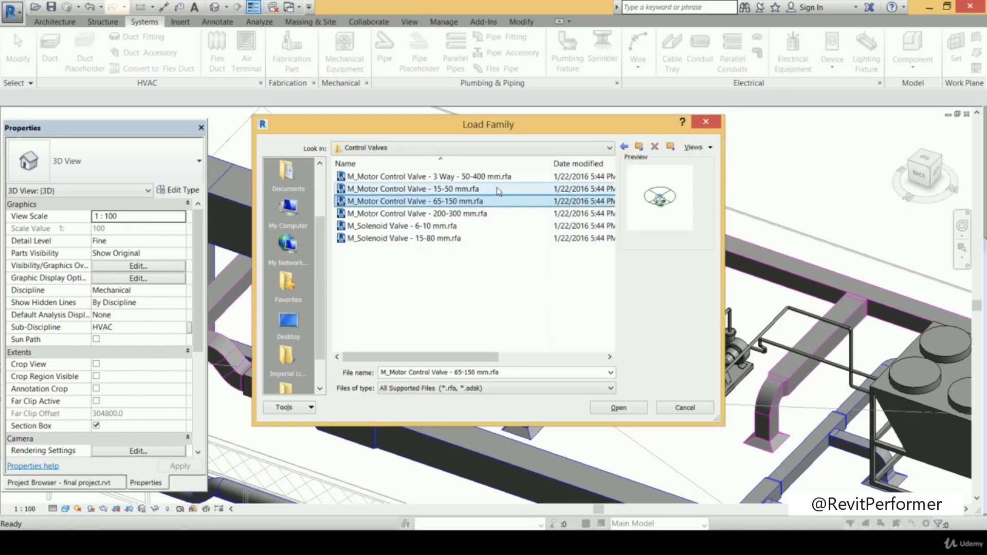
{"action": "left_click", "coordinate": [497, 189]}
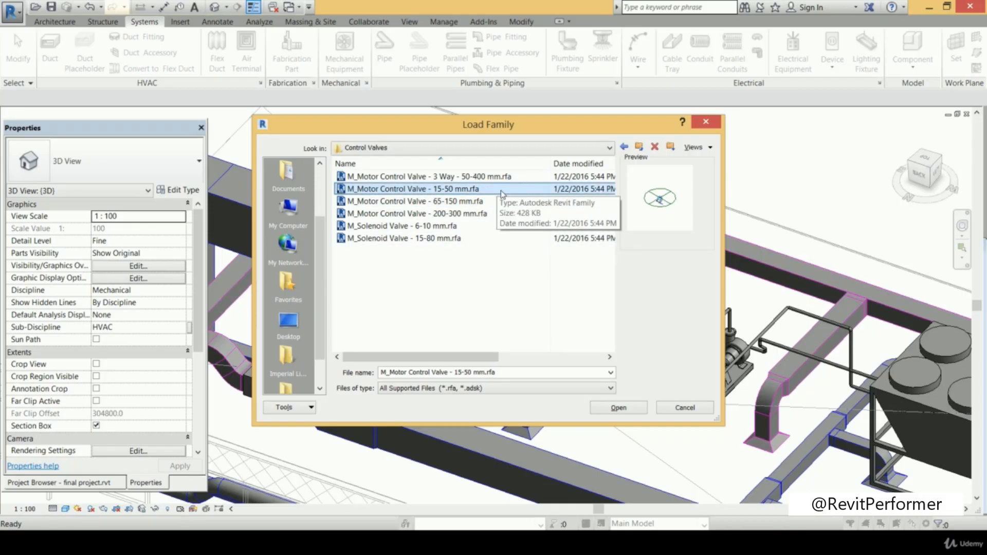
{"action": "left_click", "coordinate": [630, 406]}
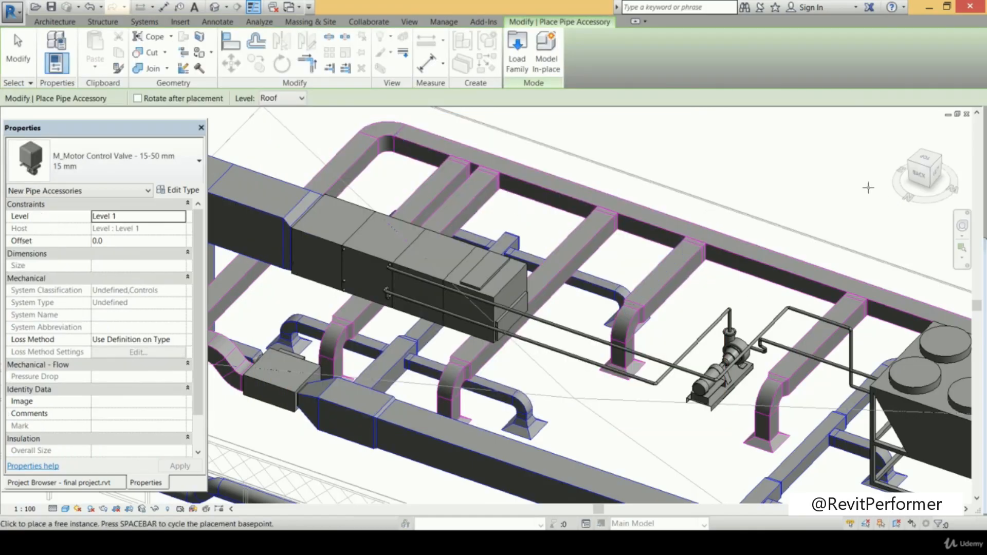
From the back view, place the 15 mm motor control valve inline on the upper hydronic return pipe just beyond the outdoor AHU
{"action": "left_click", "coordinate": [923, 175]}
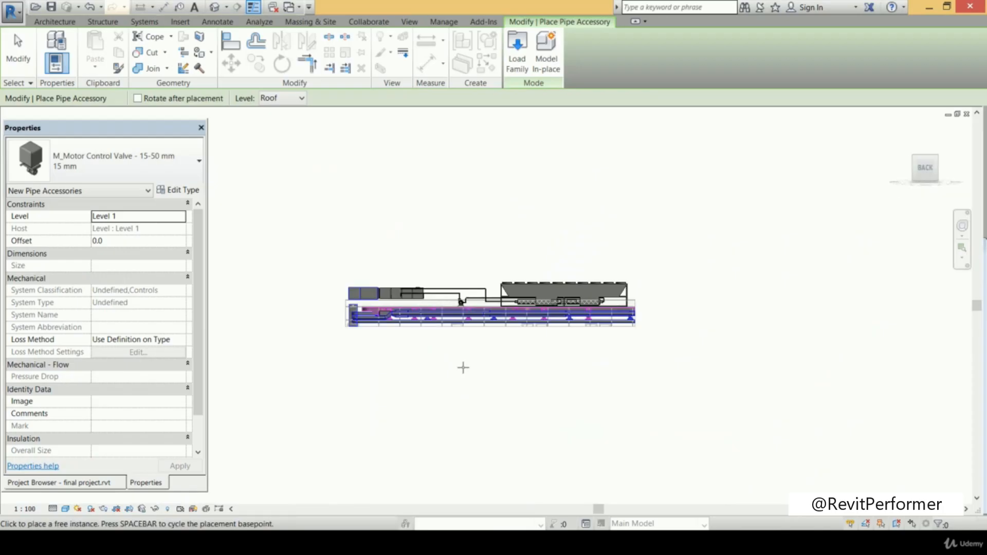
{"action": "scroll", "coordinate": [441, 346], "scroll_direction": "up", "scroll_amount": 6}
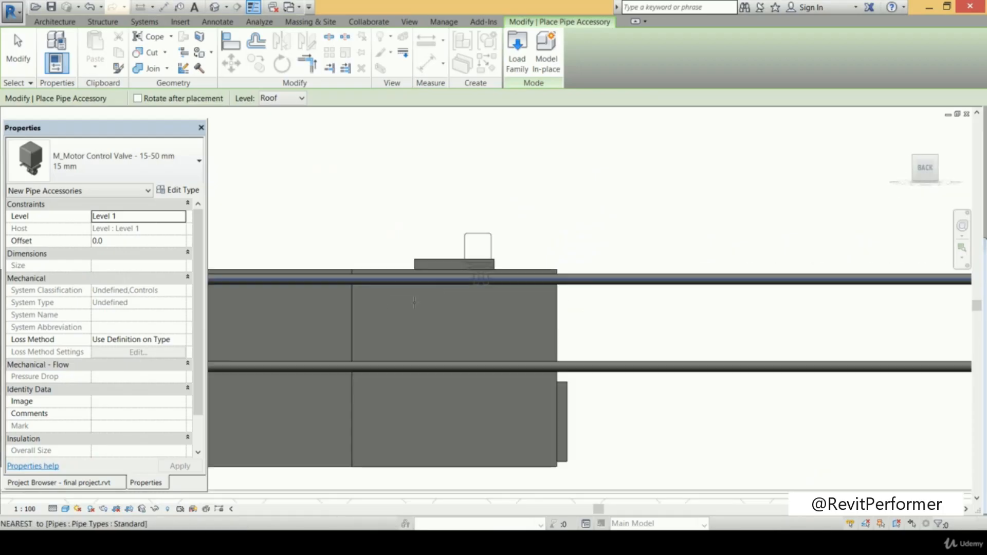
{"action": "middle_click_drag", "start_coordinate": [447, 314], "coordinate": [523, 316]}
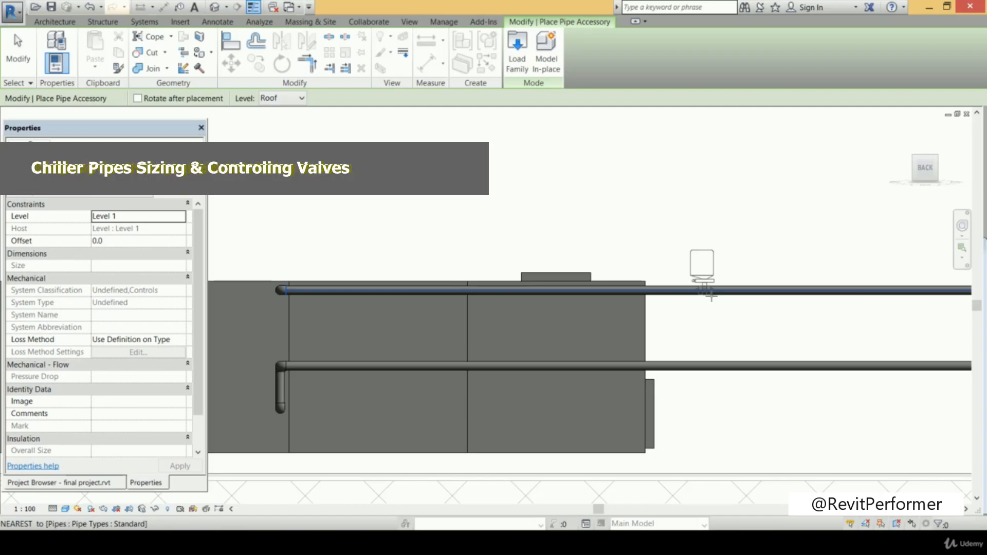
{"action": "left_click", "coordinate": [711, 295]}
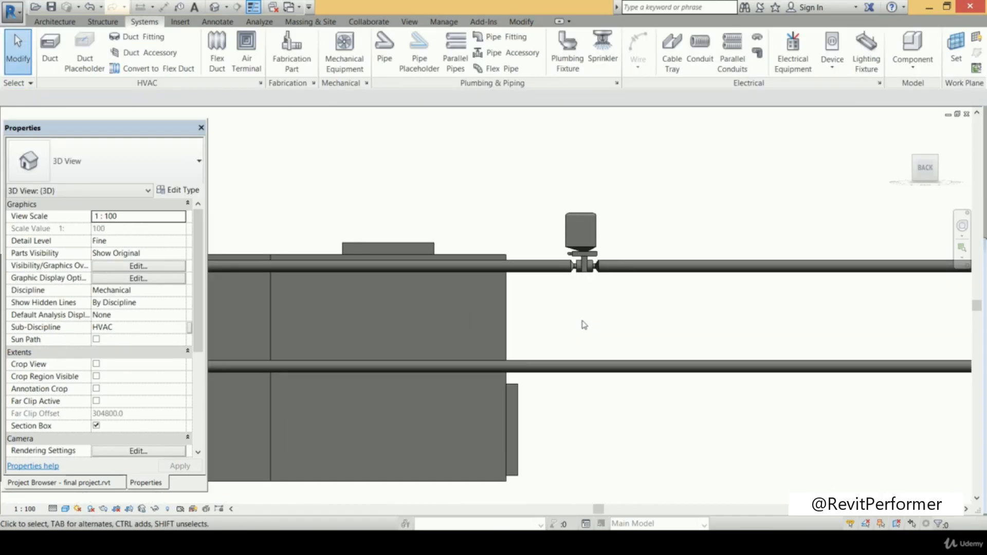
{"action": "left_click", "coordinate": [590, 254]}
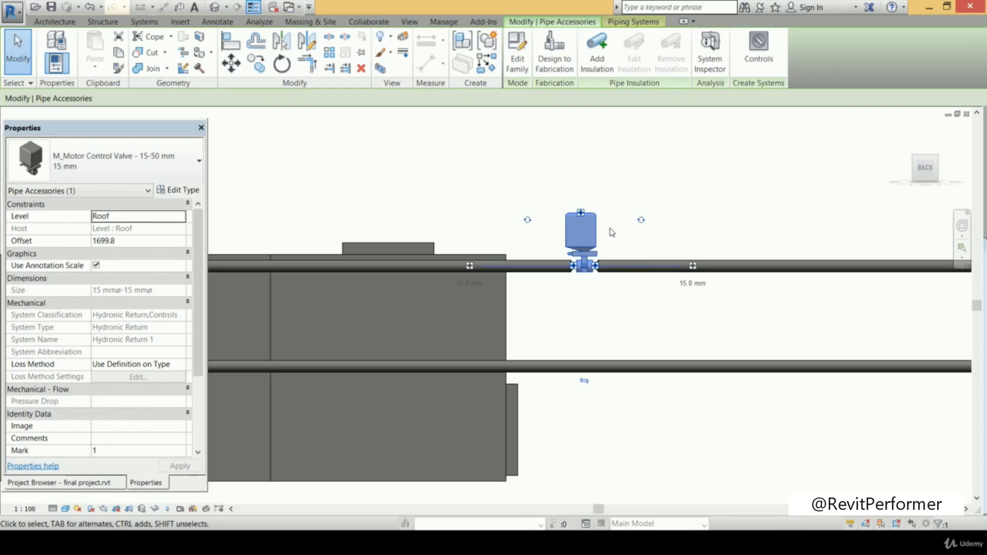
{"action": "left_click", "coordinate": [728, 191]}
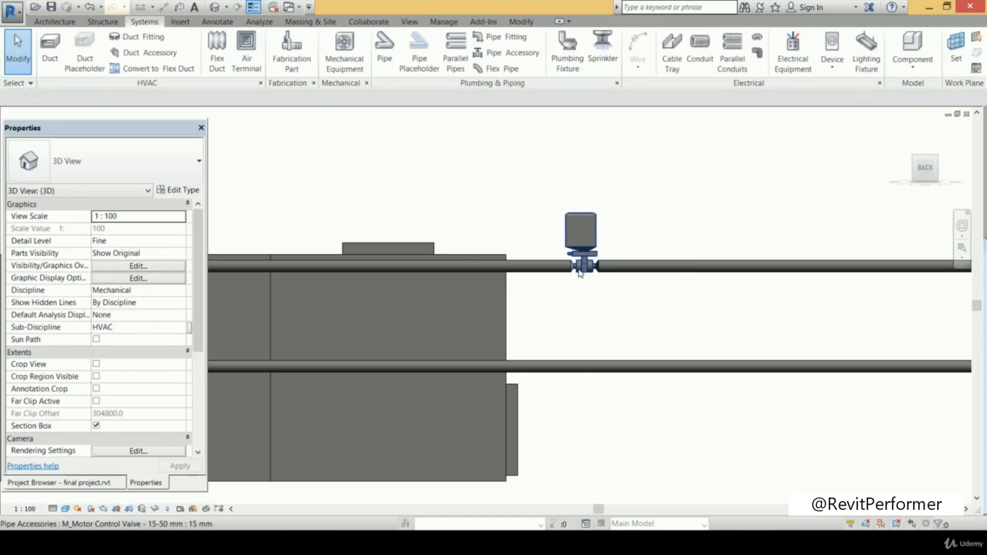
Check the adjoining return pipe's diameter and change the placed motor control valve to the 50 mm type
{"action": "left_click", "coordinate": [663, 272]}
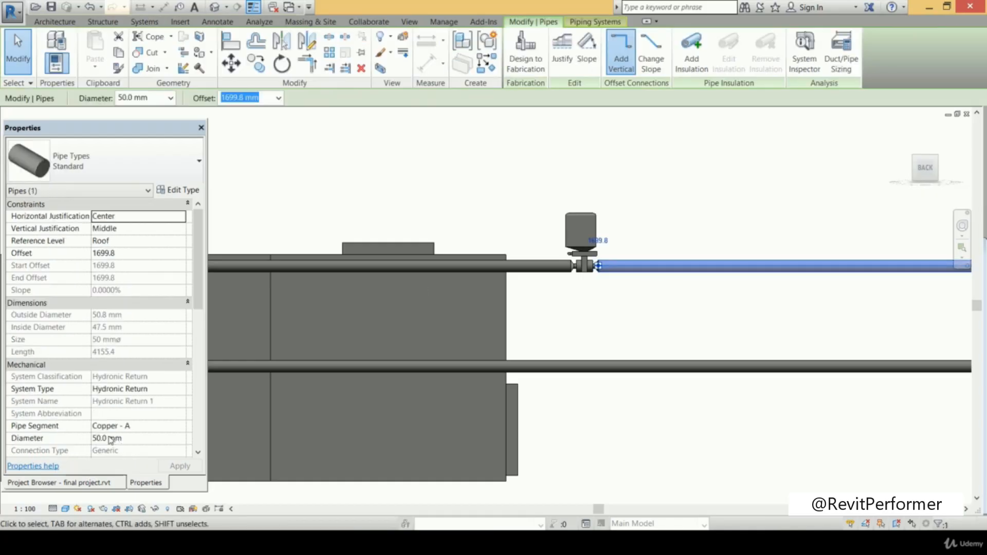
{"action": "left_click", "coordinate": [110, 438]}
{"action": "left_click", "coordinate": [715, 215]}
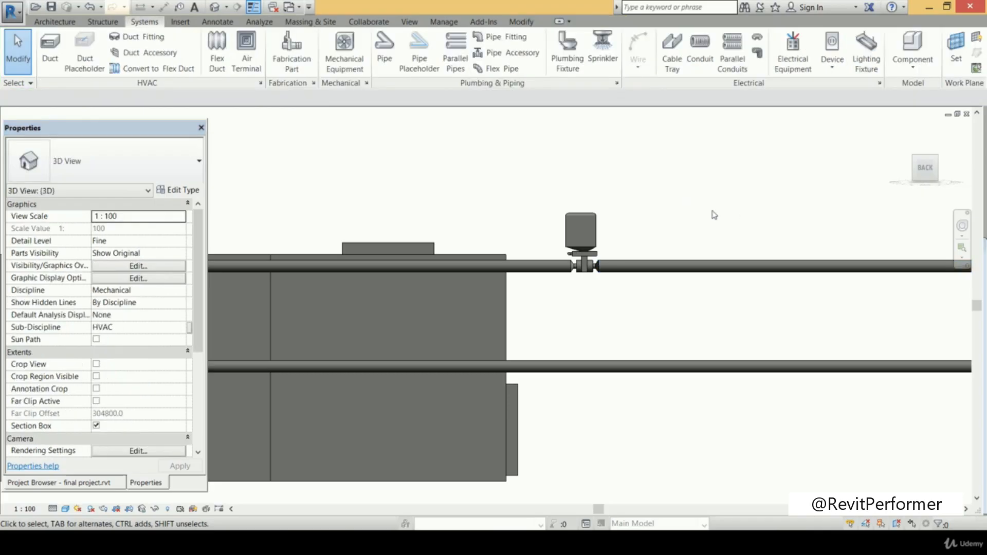
{"action": "left_click", "coordinate": [577, 248]}
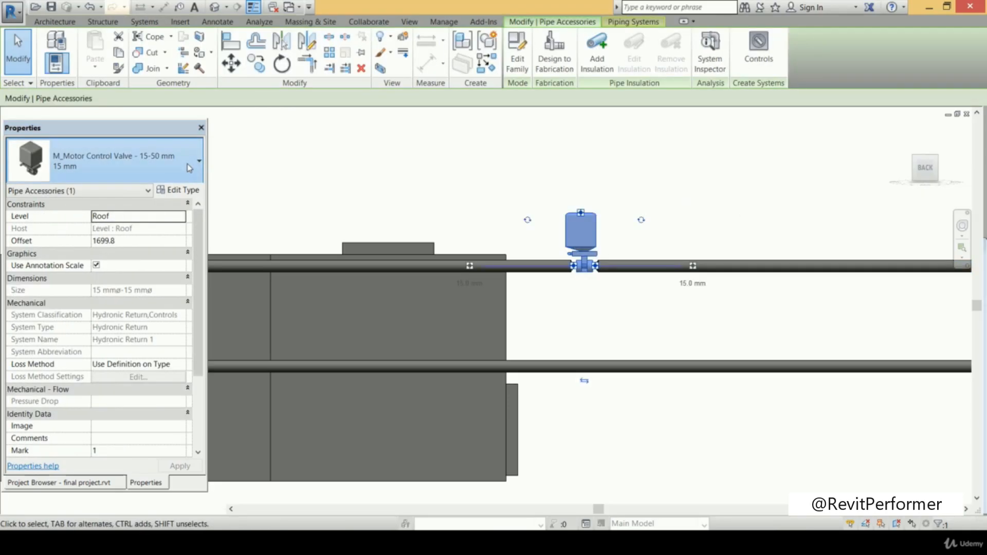
{"action": "left_click", "coordinate": [103, 164]}
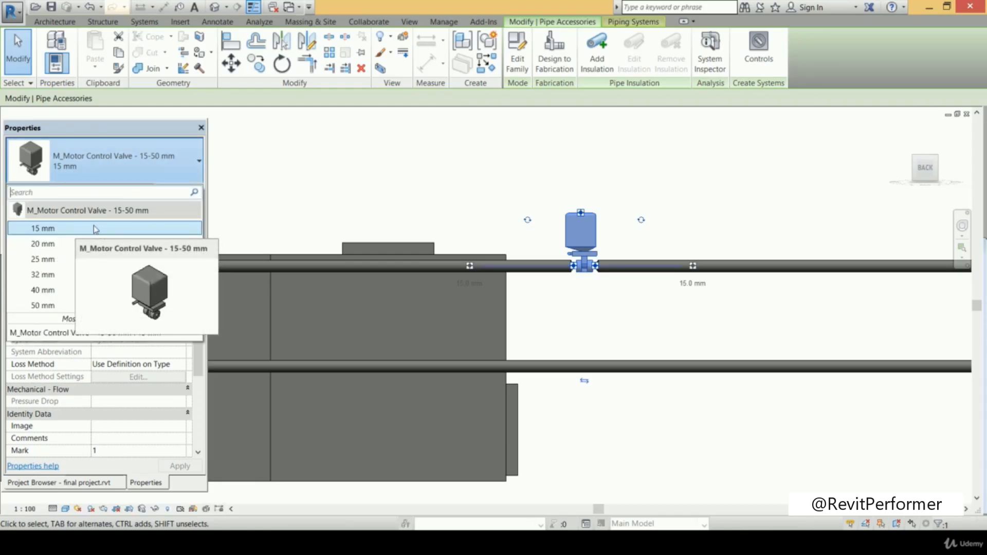
{"action": "left_click", "coordinate": [83, 306]}
{"action": "key", "text": "Escape"}
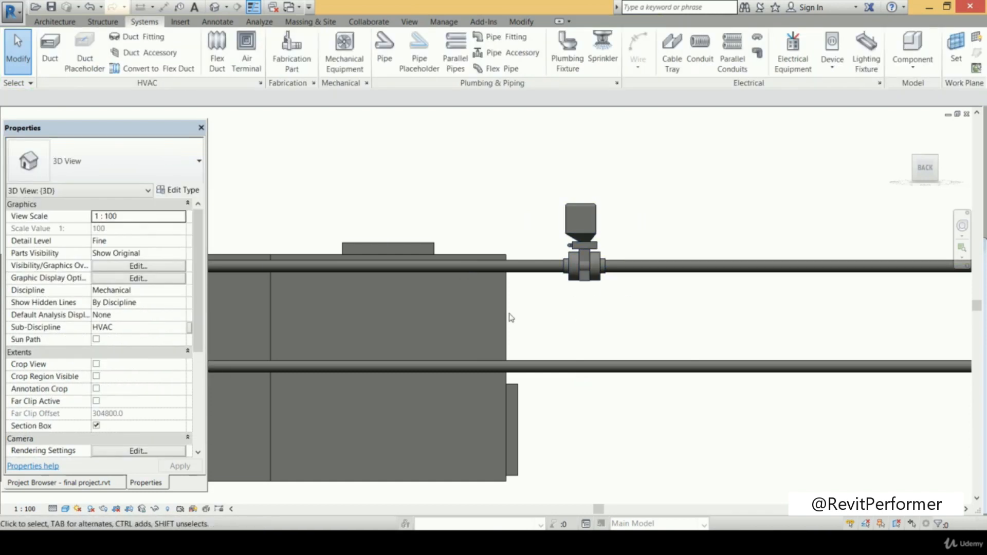
{"action": "left_click", "coordinate": [501, 252]}
{"action": "scroll", "coordinate": [517, 236], "scroll_direction": "down", "scroll_amount": 2}
{"action": "scroll", "coordinate": [517, 233], "scroll_direction": "down", "scroll_amount": 1}
{"action": "middle_click_drag", "start_coordinate": [526, 233], "coordinate": [576, 238]}
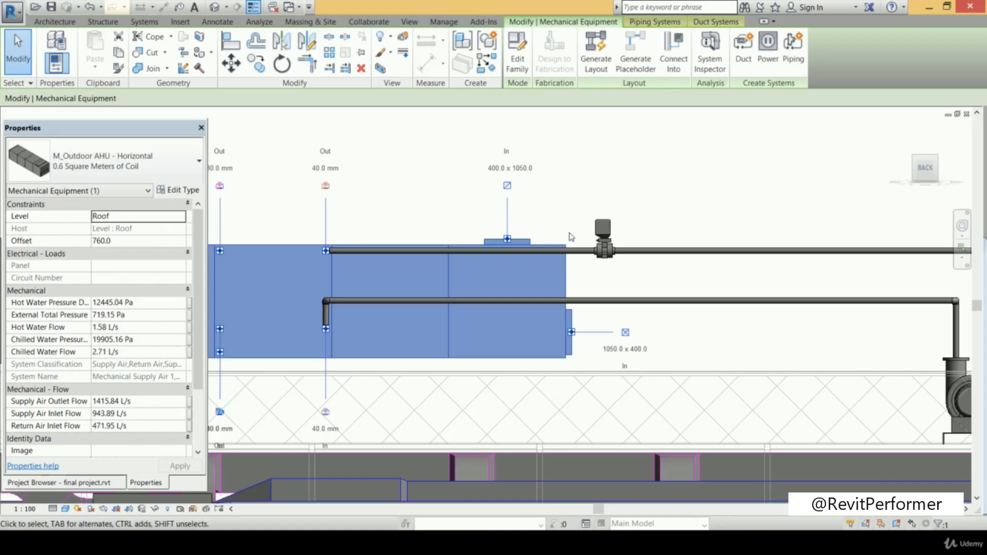
{"action": "left_click", "coordinate": [145, 22]}
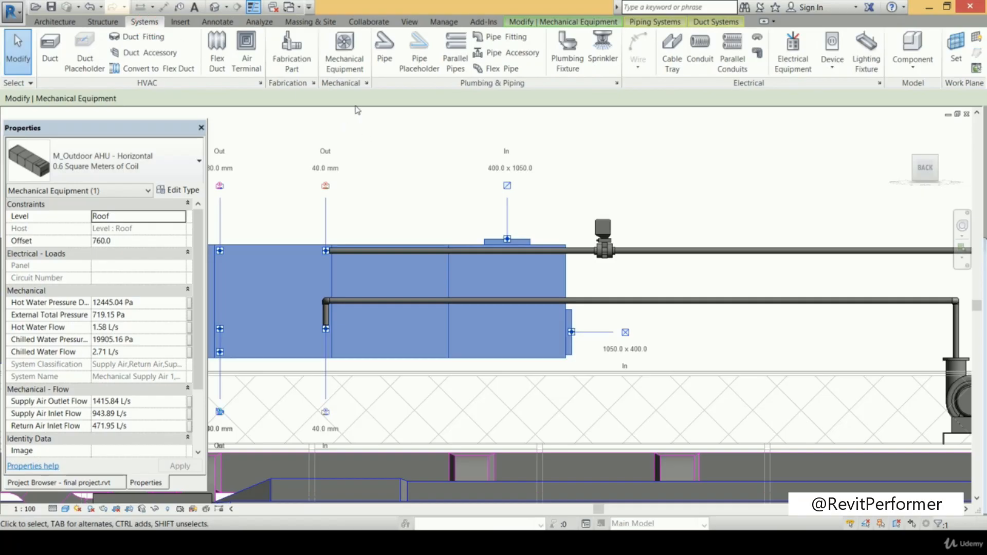
{"action": "left_click", "coordinate": [344, 49]}
{"action": "key", "text": "Escape"}
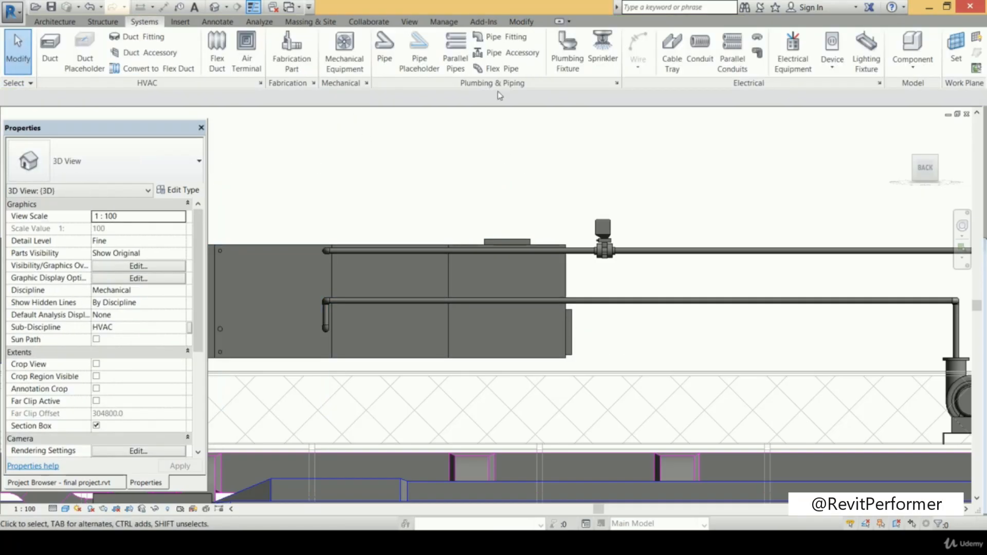
Start placing a pipe accessory and open the Balancing Valves folder under US Metric Pipe Valves to load a family
{"action": "left_click", "coordinate": [509, 53]}
{"action": "left_click", "coordinate": [518, 75]}
{"action": "left_click", "coordinate": [522, 148]}
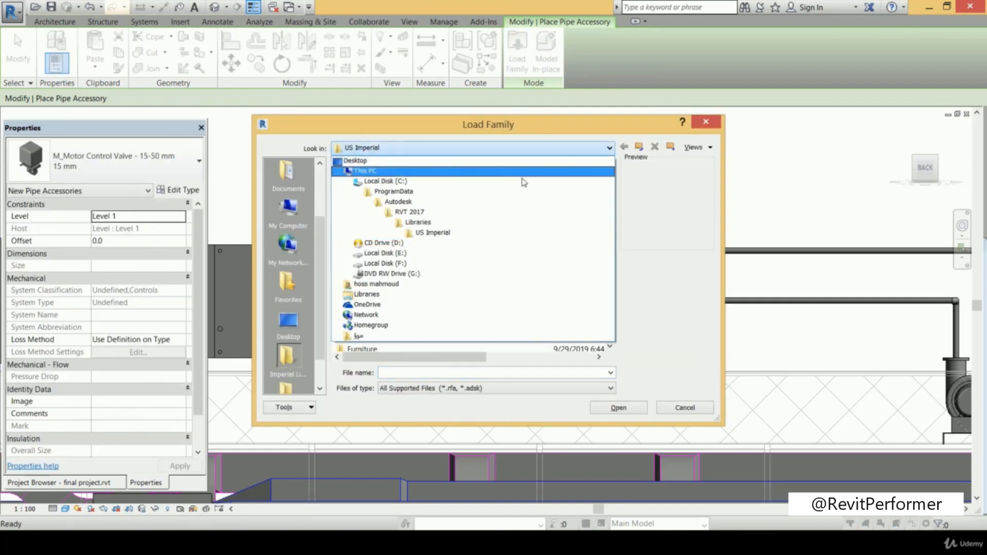
{"action": "left_click", "coordinate": [482, 223]}
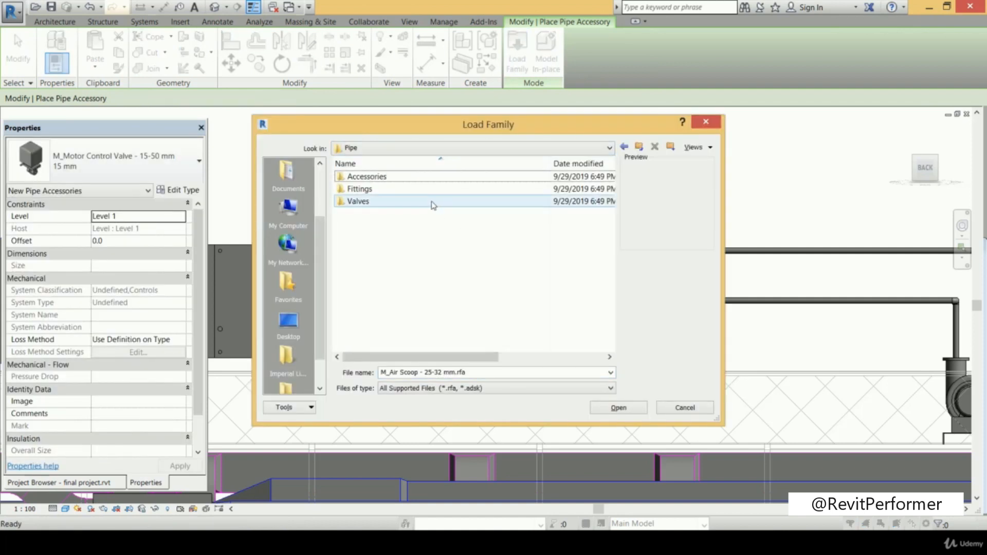
{"action": "double_click", "coordinate": [432, 202]}
{"action": "double_click", "coordinate": [467, 202]}
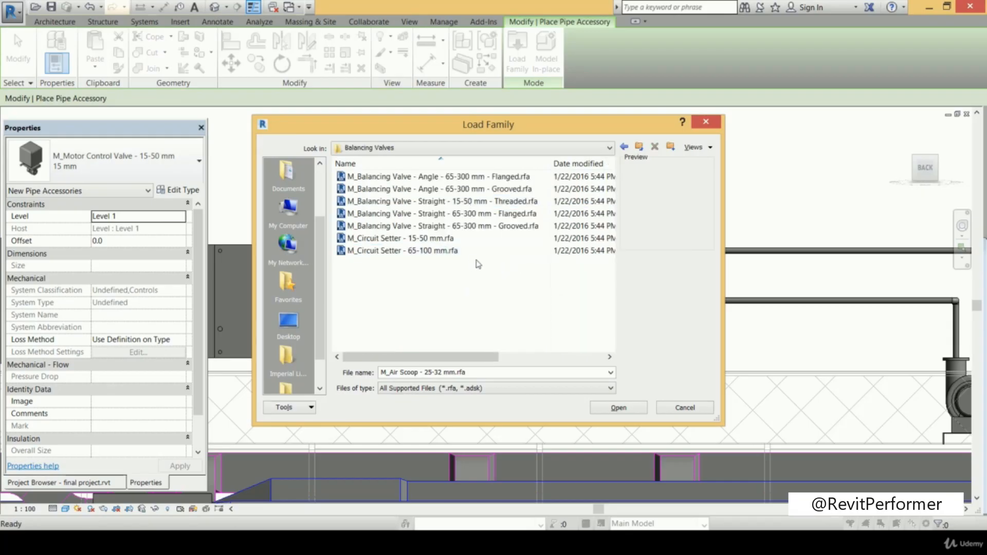
Load the M_Balancing Valve - Straight - 15-50 mm - Threaded family for placement
{"action": "left_click", "coordinate": [494, 178]}
{"action": "left_click", "coordinate": [494, 190]}
{"action": "left_click", "coordinate": [491, 203]}
{"action": "left_click", "coordinate": [490, 215]}
{"action": "left_click", "coordinate": [484, 240]}
{"action": "left_click", "coordinate": [480, 295]}
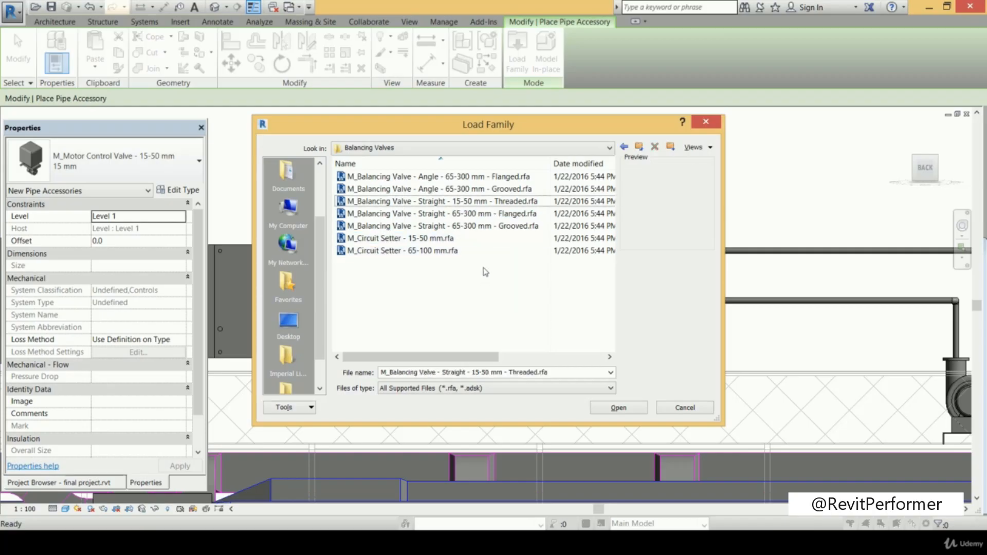
{"action": "left_click", "coordinate": [494, 201]}
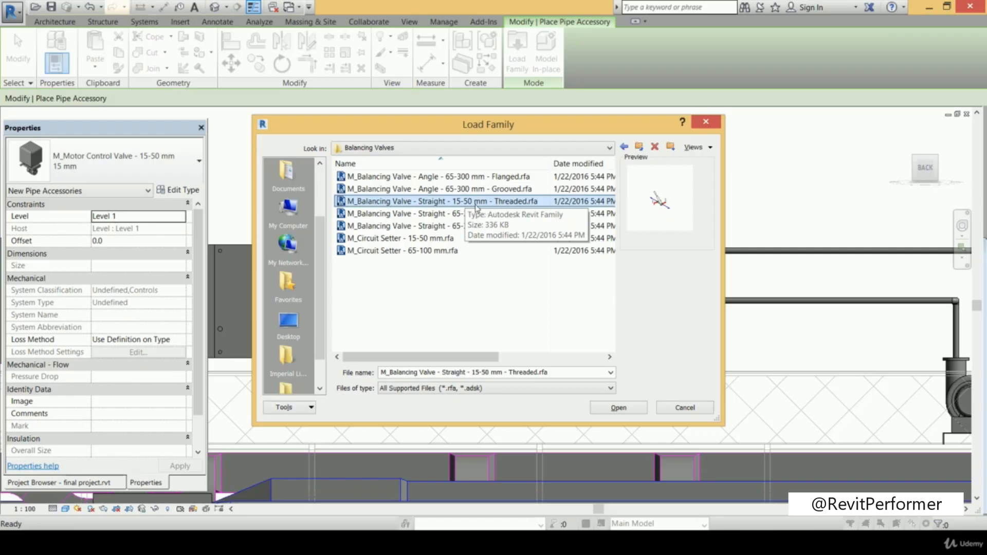
{"action": "left_click", "coordinate": [637, 410]}
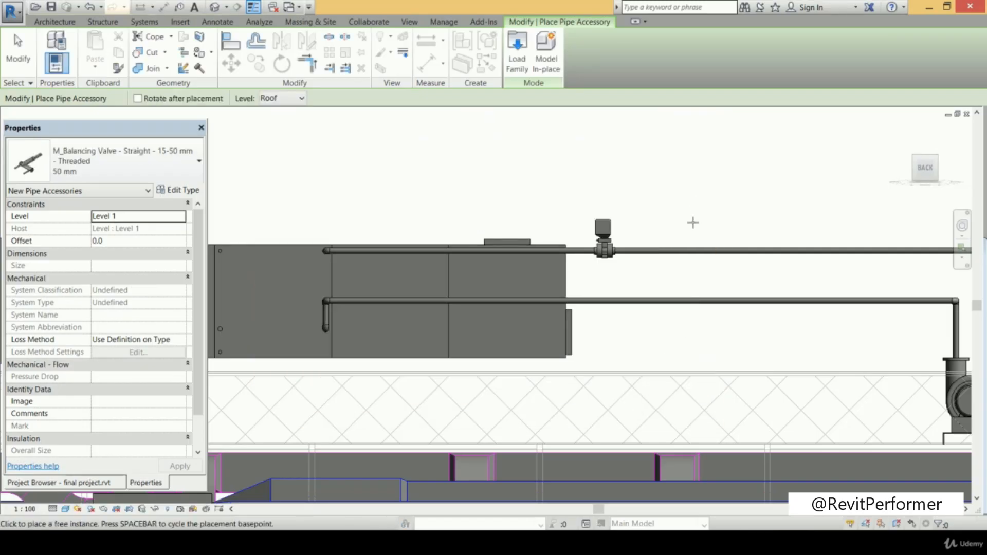
Place the 50 mm threaded balancing valve inline on the upper return pipe, on the pump side of the motor control valve
{"action": "left_click", "coordinate": [689, 251]}
{"action": "scroll", "coordinate": [709, 227], "scroll_direction": "up", "scroll_amount": 2}
{"action": "scroll", "coordinate": [710, 226], "scroll_direction": "up", "scroll_amount": 2}
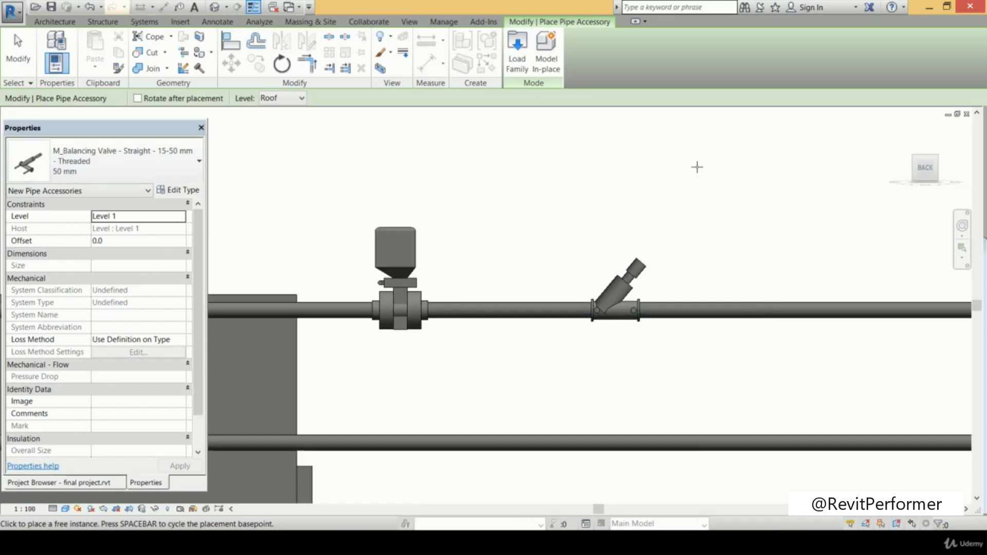
{"action": "key", "text": "Escape"}
{"action": "key", "text": "Escape"}
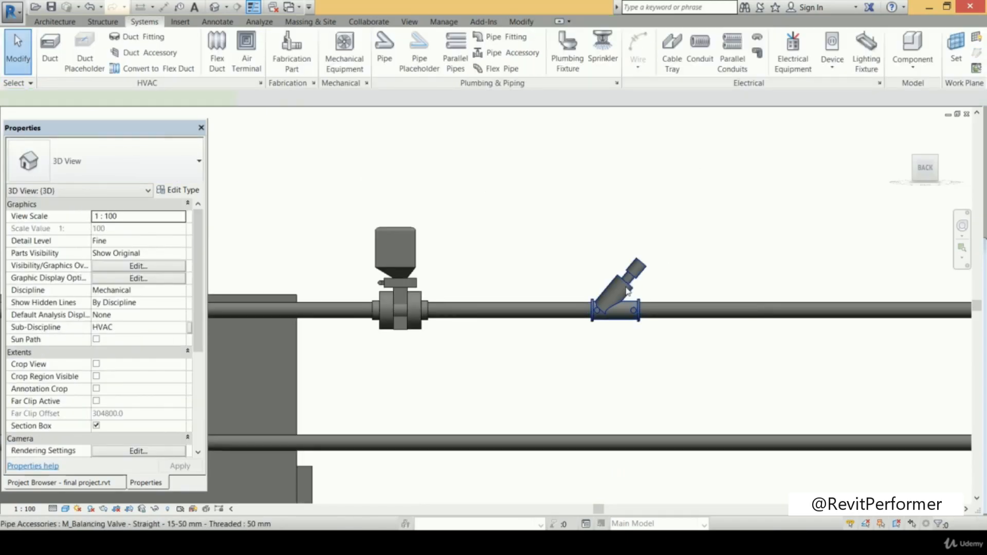
Check the placed balancing valve's type and size against the return pipe
{"action": "left_click", "coordinate": [627, 291]}
{"action": "left_click", "coordinate": [175, 166]}
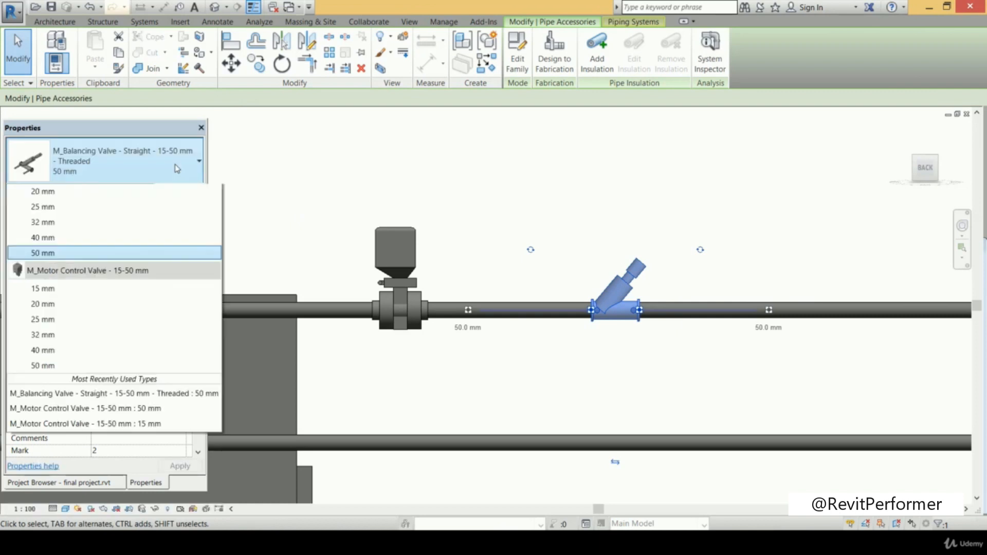
{"action": "left_click", "coordinate": [117, 305]}
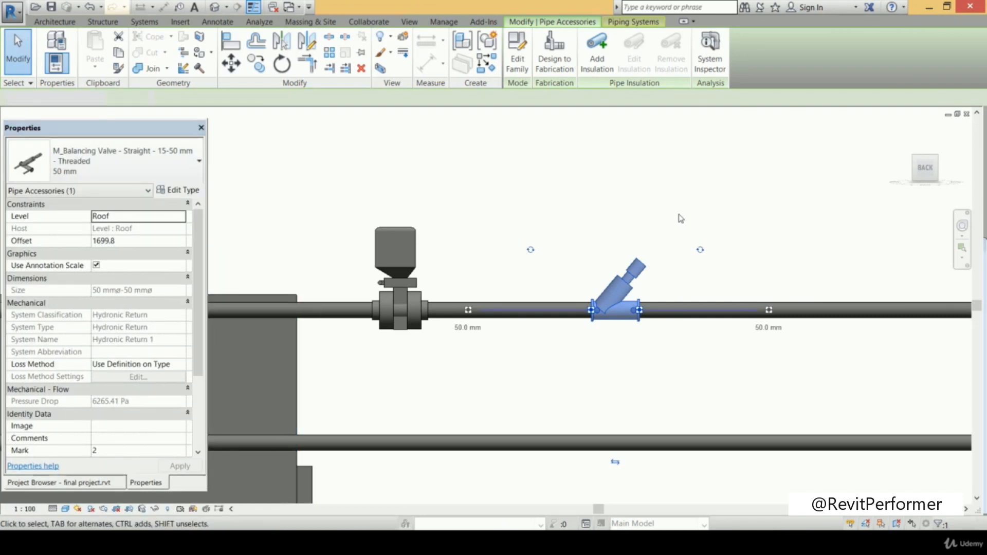
{"action": "left_click", "coordinate": [680, 219]}
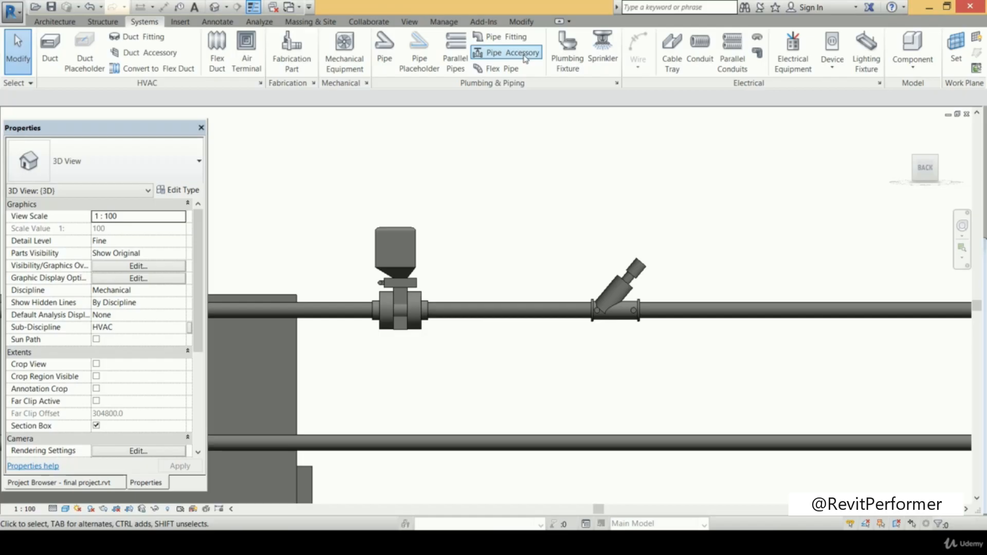
Start placing another pipe accessory and open the Pipe Valves folder of the US Metric library for loading a family
{"action": "left_click", "coordinate": [508, 53]}
{"action": "left_click", "coordinate": [518, 60]}
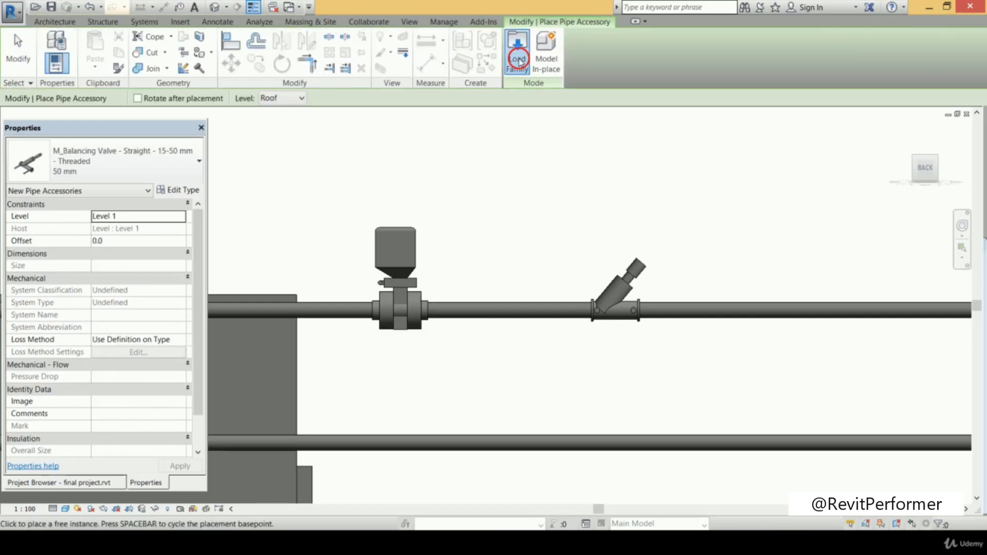
{"action": "left_click", "coordinate": [581, 148]}
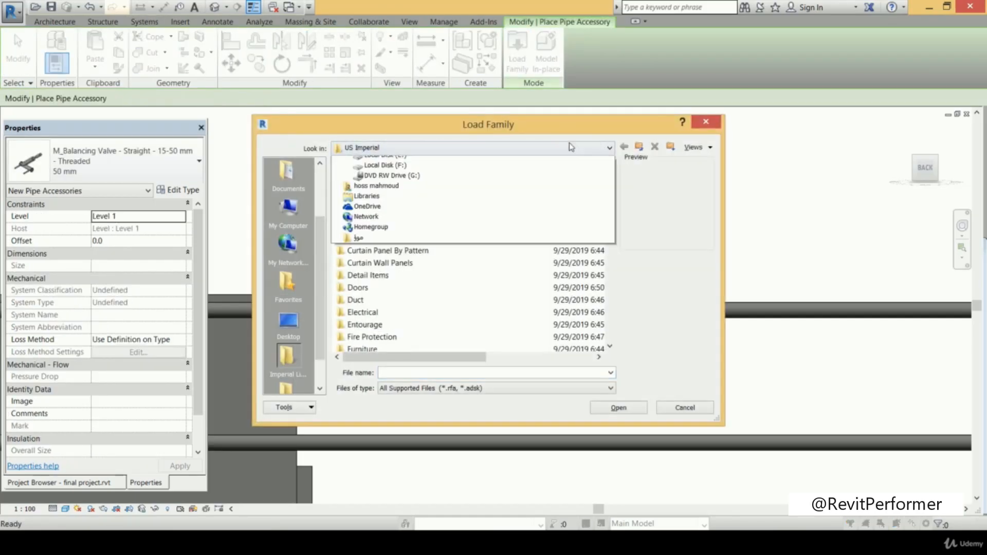
{"action": "left_click", "coordinate": [455, 222]}
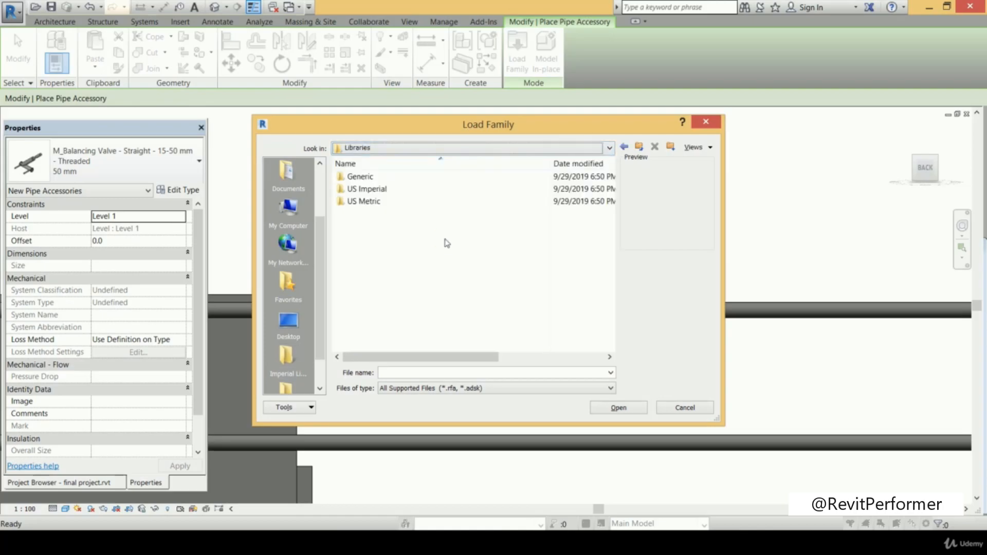
{"action": "left_click", "coordinate": [422, 202]}
{"action": "double_click", "coordinate": [422, 203]}
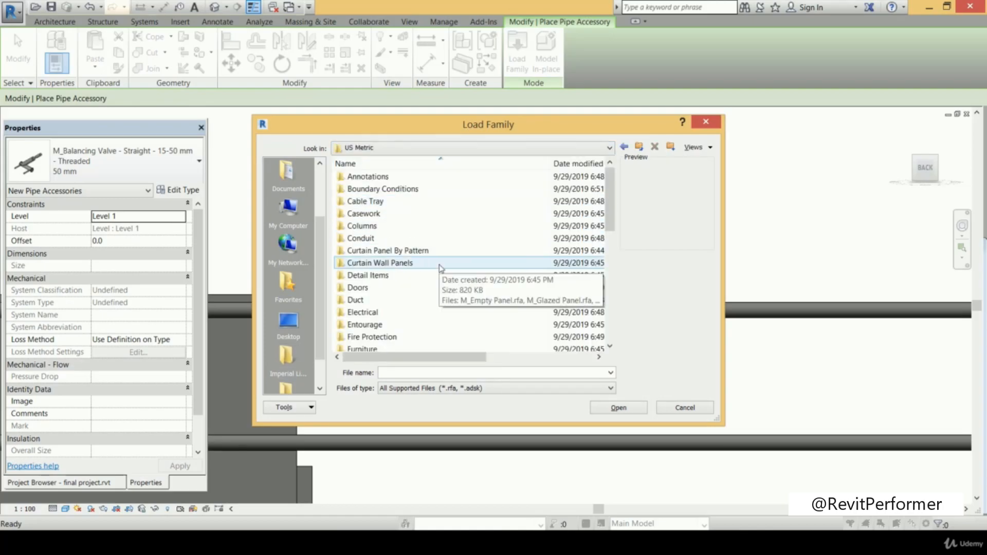
{"action": "key", "text": "p"}
{"action": "key", "text": "Return"}
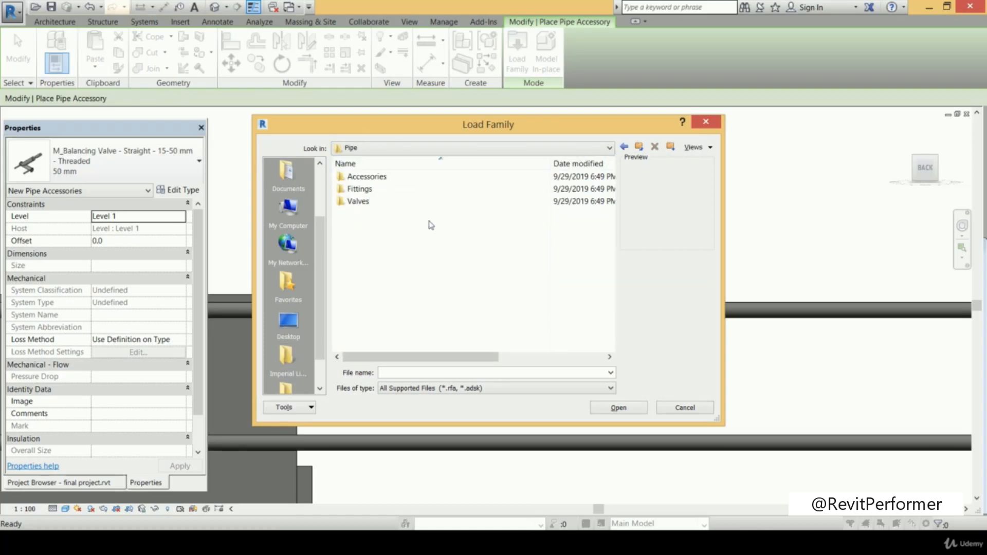
{"action": "double_click", "coordinate": [406, 201]}
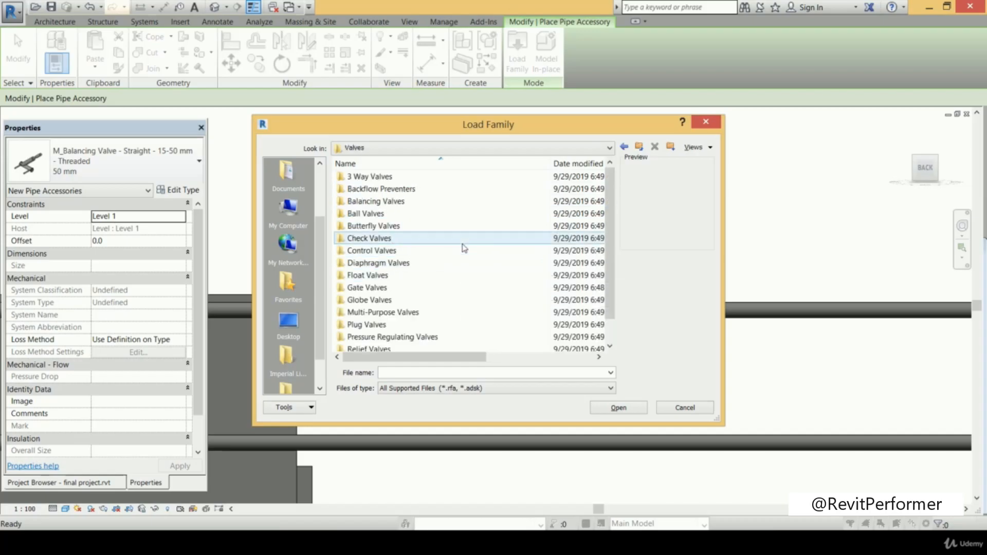
Load the M_Gate Valve - 50-300 mm family from the Gate Valves folder for placement
{"action": "left_click", "coordinate": [463, 243]}
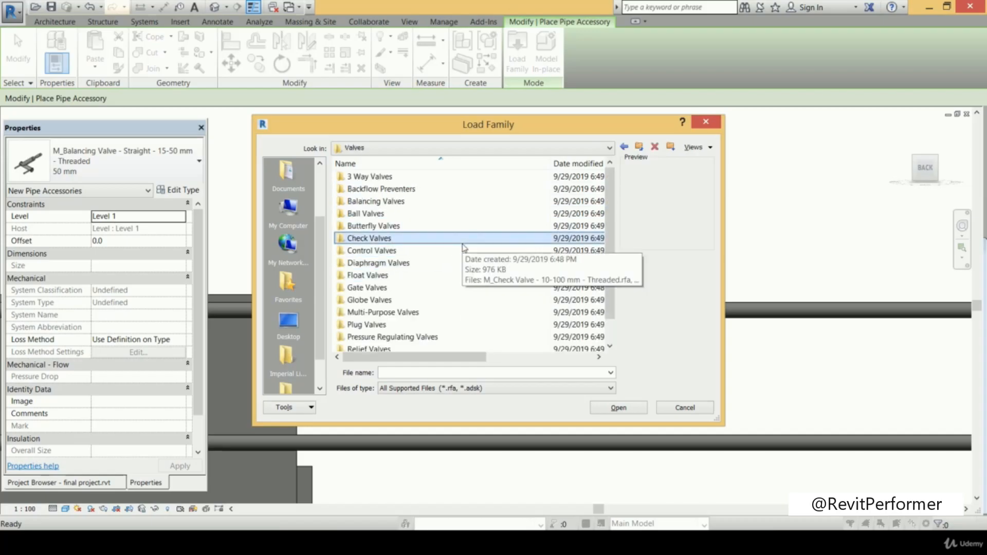
{"action": "right_click", "coordinate": [464, 247]}
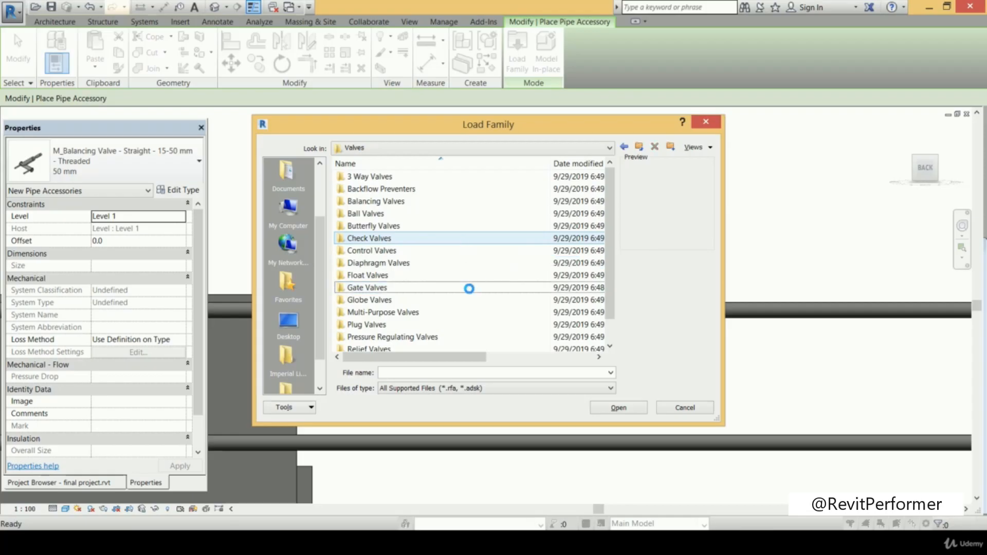
{"action": "left_click", "coordinate": [432, 288]}
{"action": "double_click", "coordinate": [437, 288]}
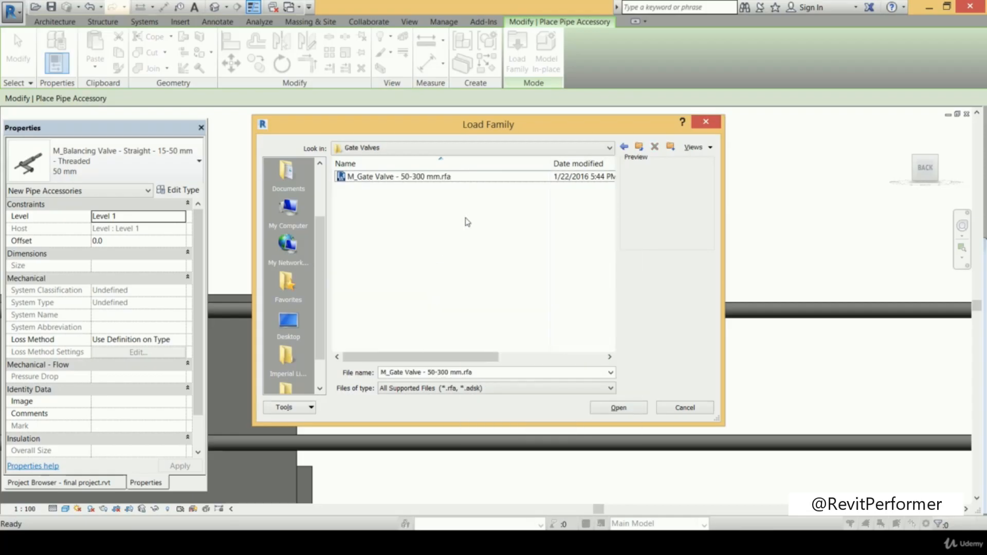
{"action": "left_click", "coordinate": [482, 177]}
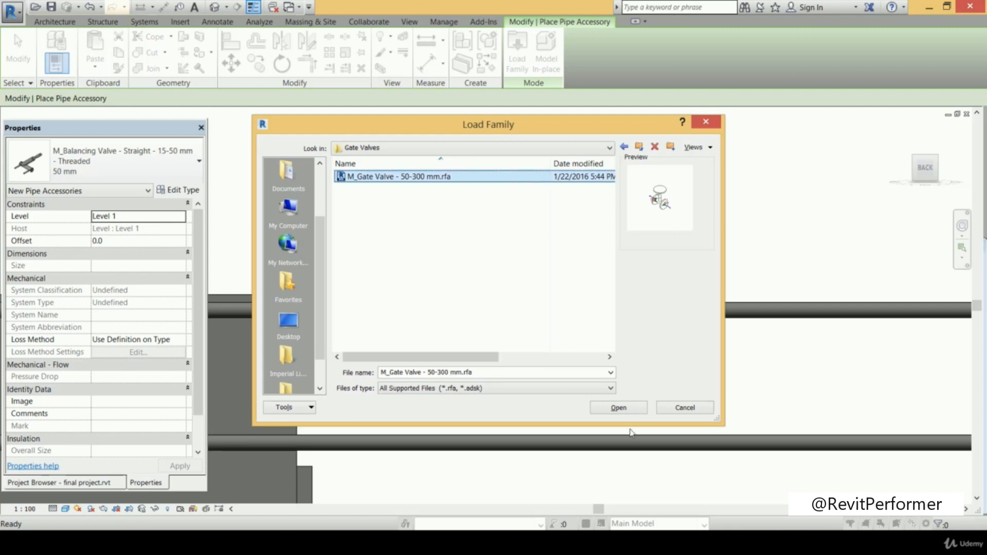
{"action": "left_click", "coordinate": [624, 408]}
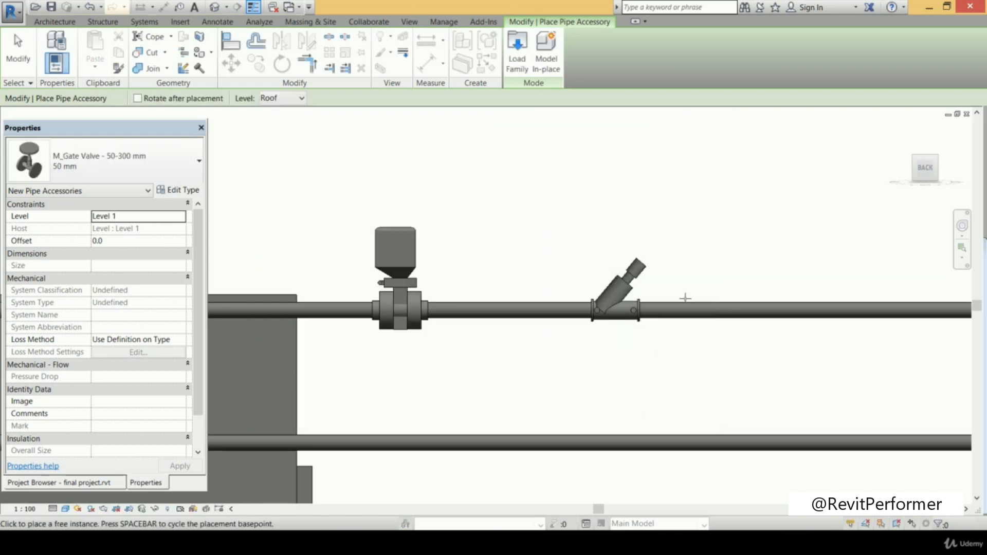
Place the 50 mm gate valve inline on the lower supply pipe, beneath the balancing valve, and end the placement
{"action": "scroll", "coordinate": [685, 256], "scroll_direction": "down", "scroll_amount": 2}
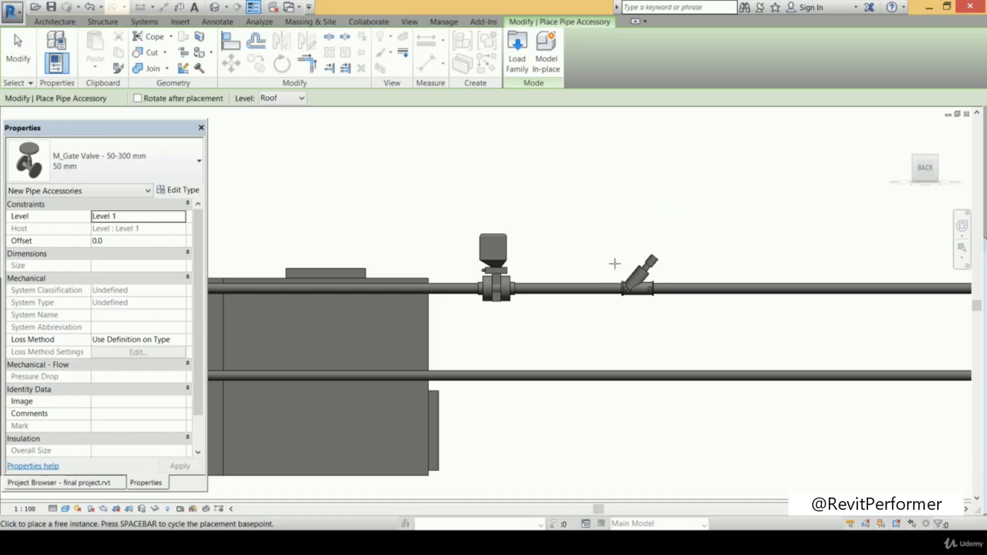
{"action": "left_click", "coordinate": [638, 383]}
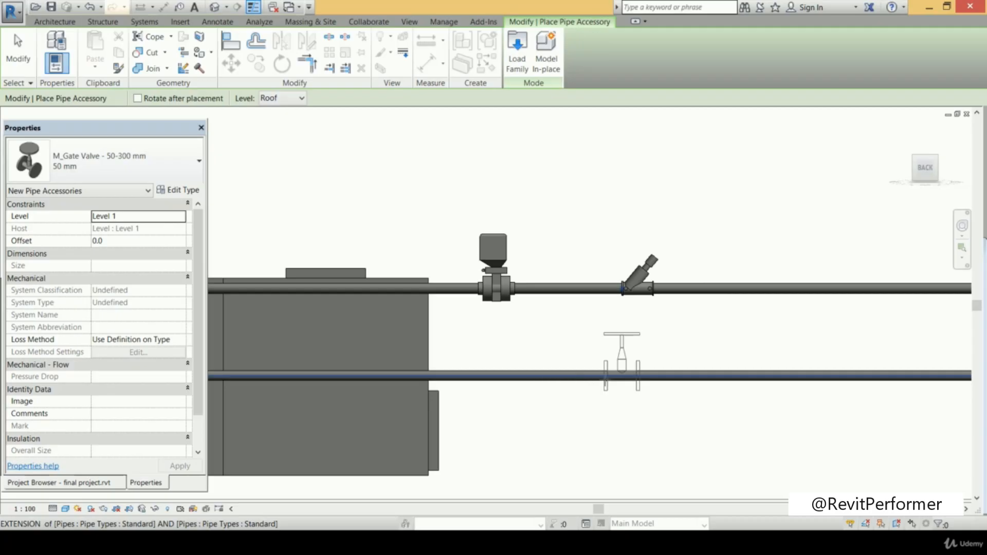
{"action": "scroll", "coordinate": [581, 381], "scroll_direction": "down", "scroll_amount": 4}
{"action": "key", "text": "Escape"}
{"action": "key", "text": "Escape"}
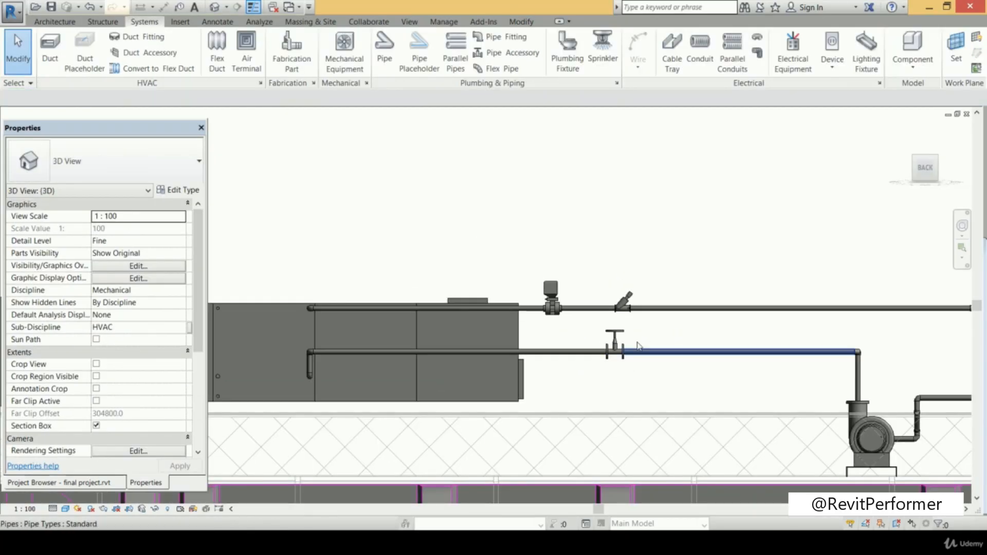
Examine the chilled-water pipe run from the valves past the pump to the air-cooled screw chiller
{"action": "scroll", "coordinate": [650, 347], "scroll_direction": "down", "scroll_amount": 2}
{"action": "middle_click_drag", "start_coordinate": [627, 373], "coordinate": [555, 374]}
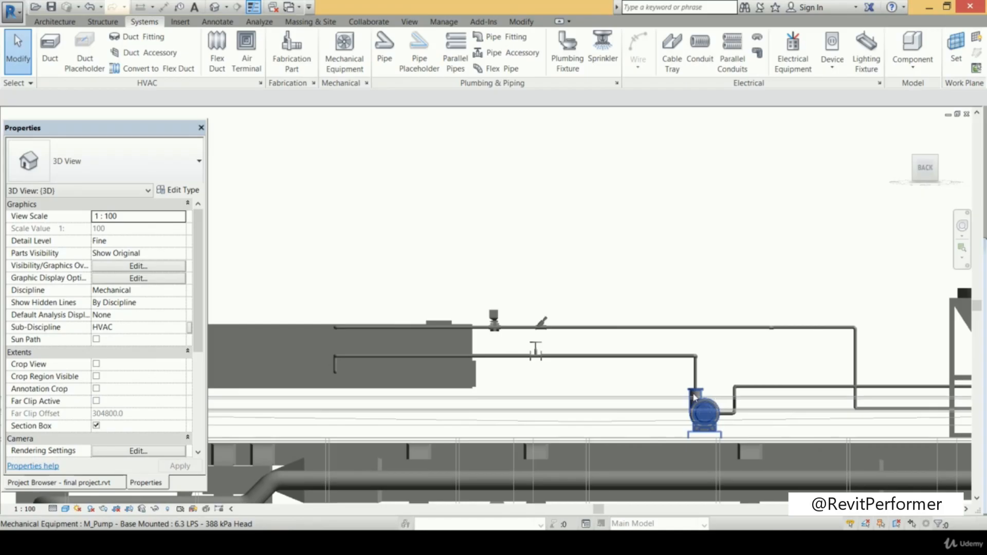
{"action": "middle_click_drag", "start_coordinate": [682, 352], "coordinate": [593, 322]}
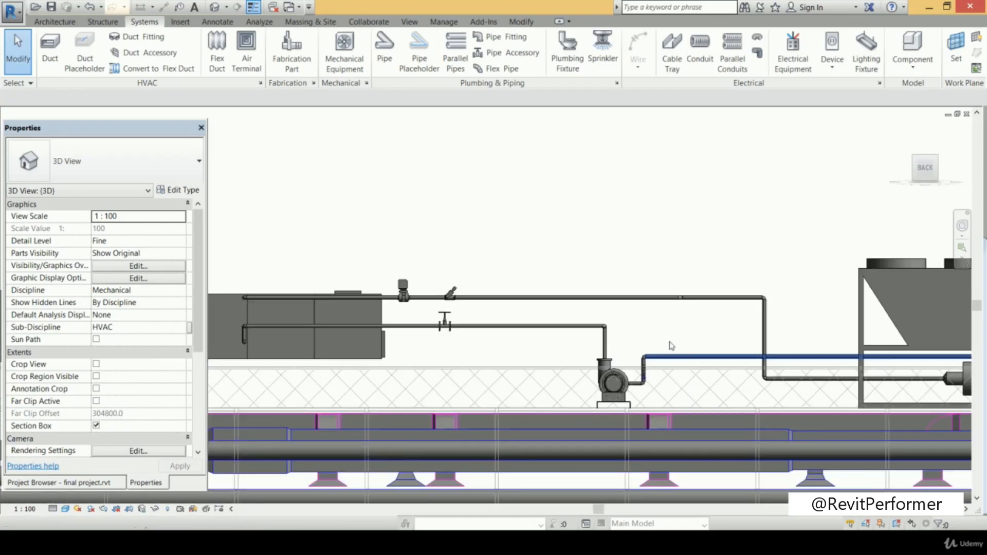
{"action": "scroll", "coordinate": [671, 365], "scroll_direction": "down", "scroll_amount": 3}
{"action": "middle_click_drag", "start_coordinate": [667, 369], "coordinate": [622, 363]}
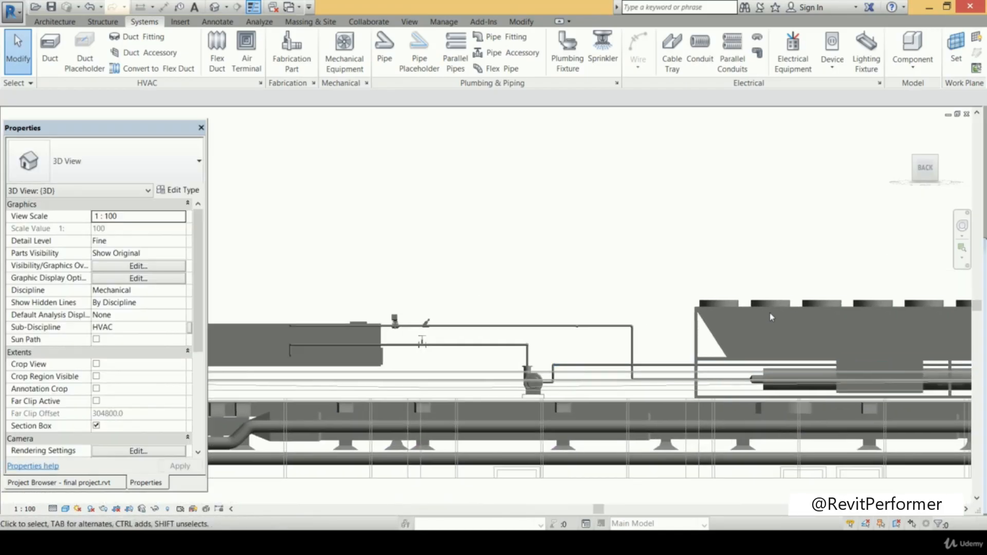
{"action": "left_click", "coordinate": [735, 332]}
{"action": "scroll", "coordinate": [735, 332], "scroll_direction": "down", "scroll_amount": 1}
{"action": "middle_click_drag", "start_coordinate": [686, 289], "coordinate": [569, 297]}
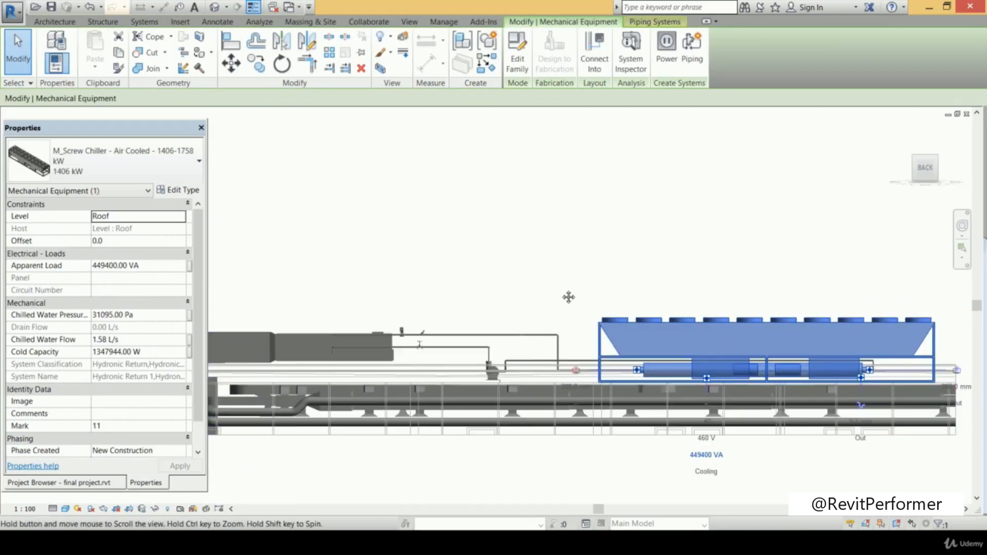
{"action": "middle_click_drag", "start_coordinate": [429, 347], "coordinate": [515, 344]}
{"action": "scroll", "coordinate": [520, 348], "scroll_direction": "up", "scroll_amount": 3}
{"action": "scroll", "coordinate": [520, 349], "scroll_direction": "up", "scroll_amount": 4}
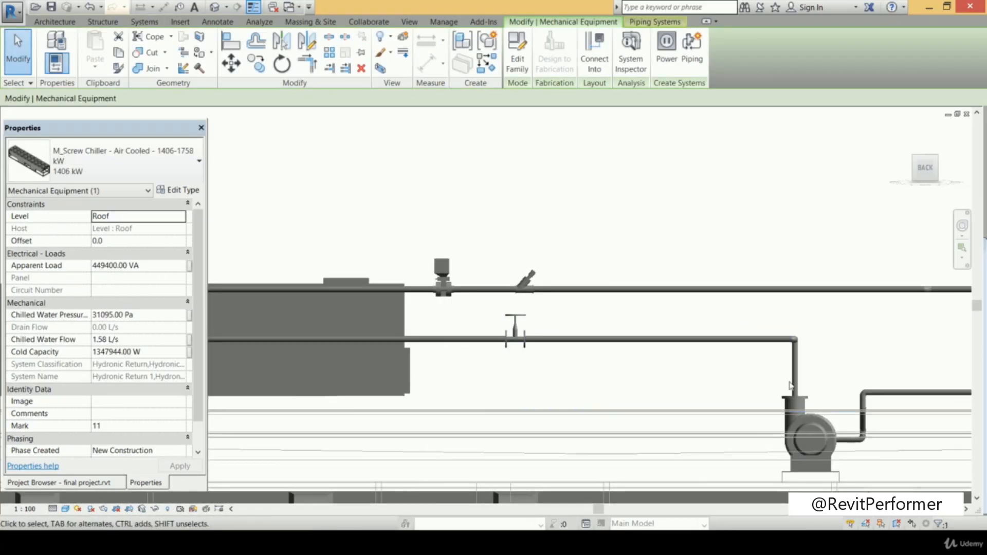
Check the placed gate valve's type against the sizes available in its family
{"action": "left_click", "coordinate": [565, 369]}
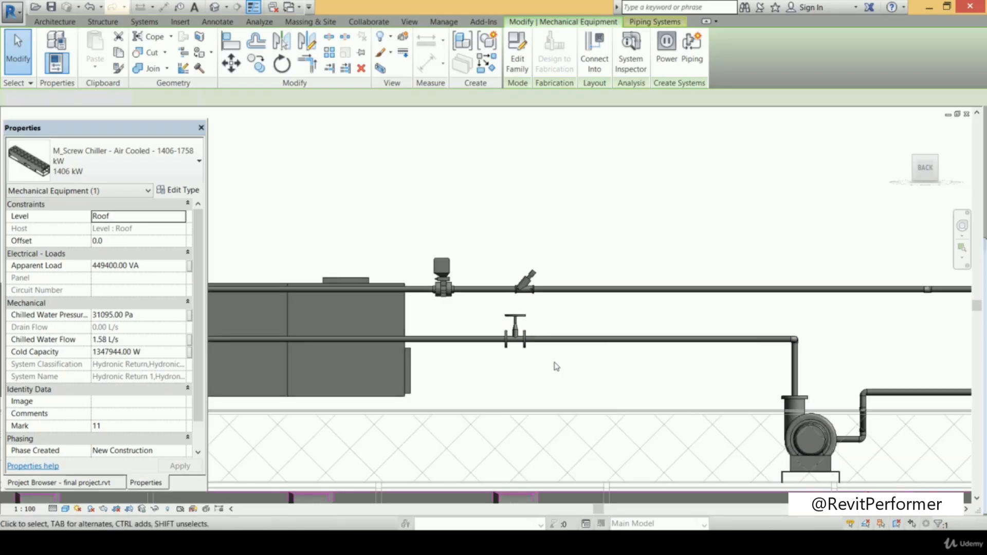
{"action": "left_click", "coordinate": [516, 331]}
{"action": "left_click", "coordinate": [199, 161]}
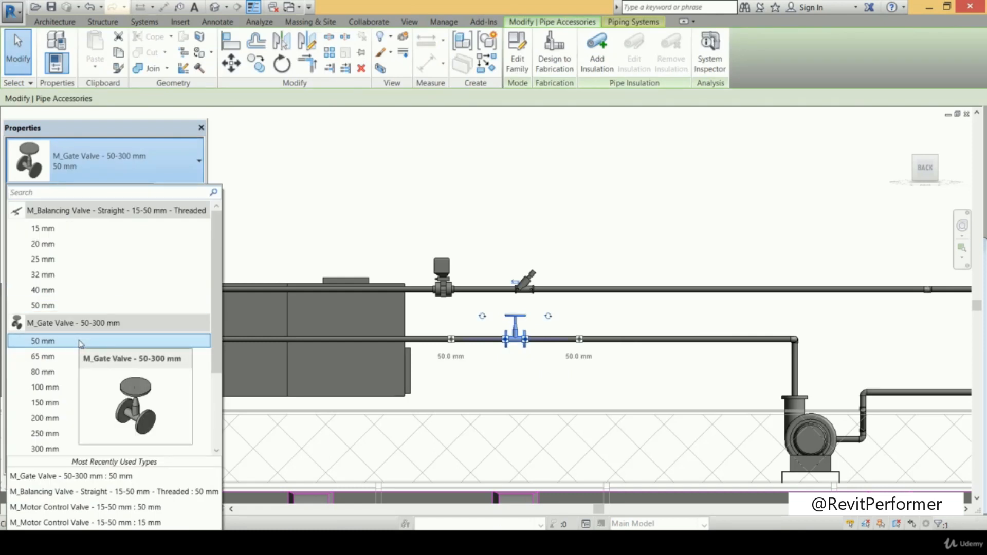
{"action": "left_click", "coordinate": [519, 206]}
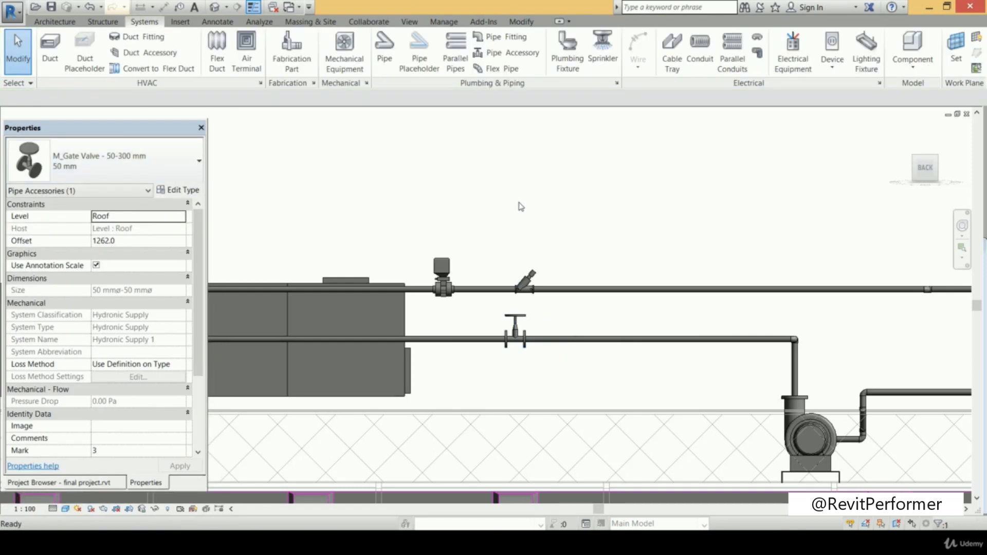
{"action": "scroll", "coordinate": [500, 226], "scroll_direction": "up", "scroll_amount": 1}
{"action": "middle_click_drag", "start_coordinate": [500, 227], "coordinate": [514, 181]}
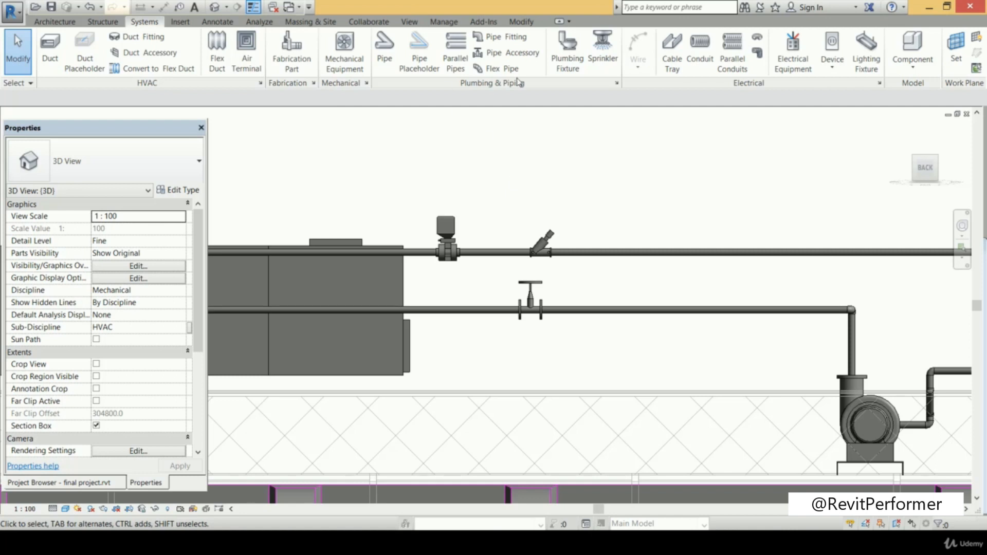
Load the Y Strainer - 0.25-4 Inch - Threaded family from the Pipe Accessories folder for placement
{"action": "left_click", "coordinate": [518, 54]}
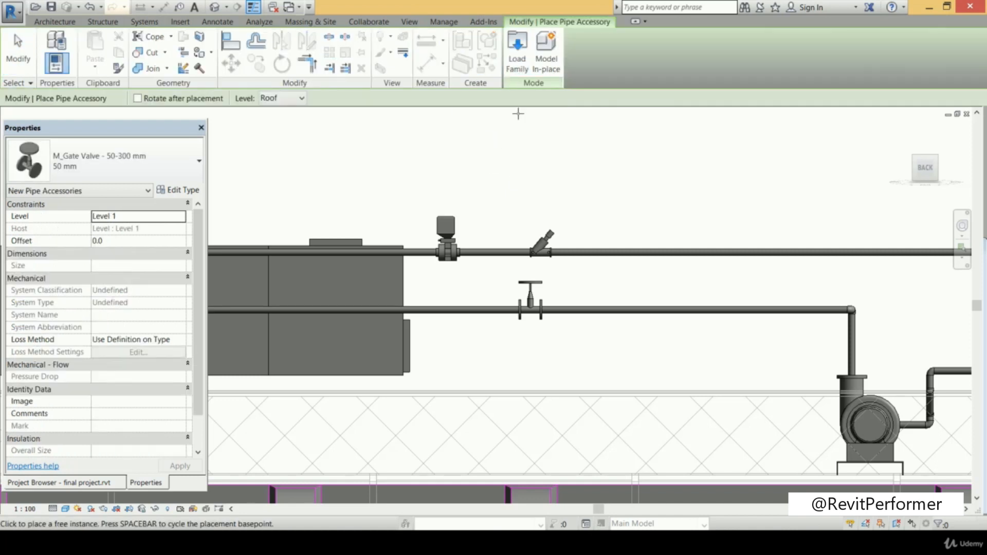
{"action": "left_click", "coordinate": [524, 72]}
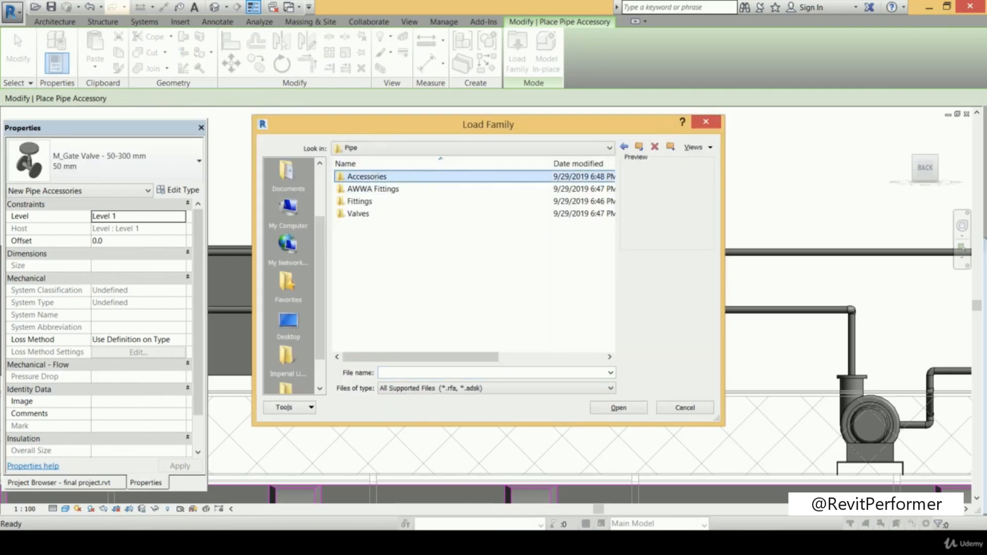
{"action": "double_click", "coordinate": [432, 177]}
{"action": "left_click_drag", "start_coordinate": [608, 213], "coordinate": [608, 234]}
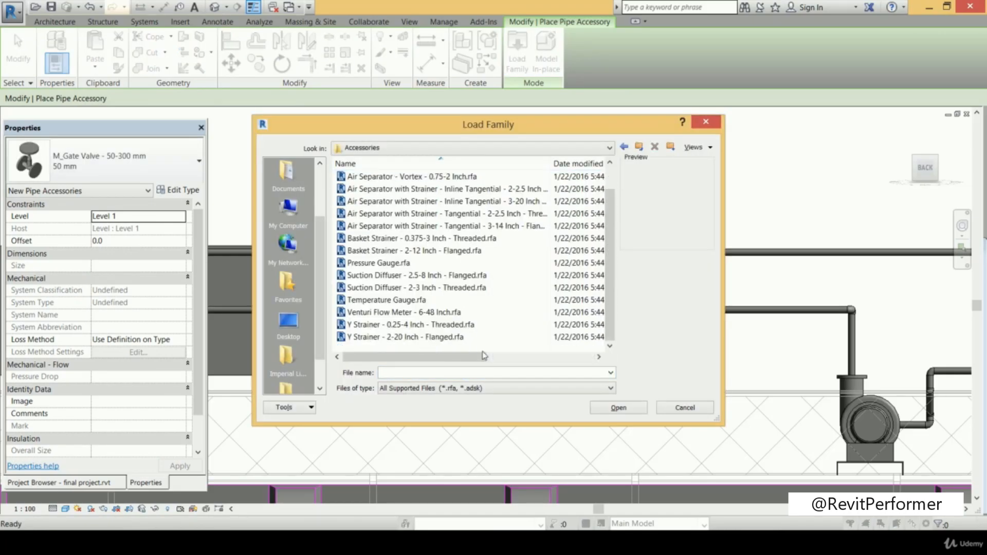
{"action": "left_click", "coordinate": [489, 329]}
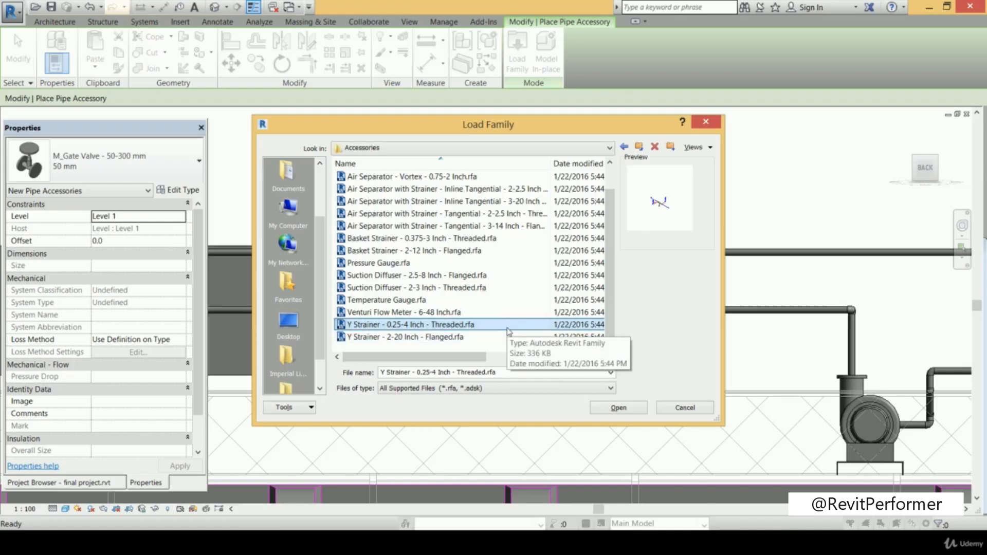
{"action": "left_click", "coordinate": [621, 407]}
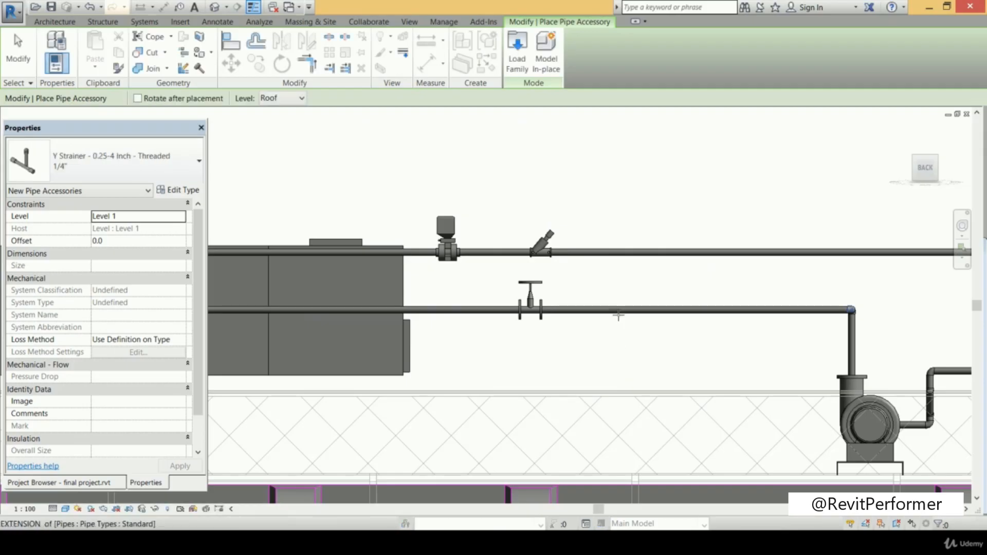
Place the 1/4" Y strainer inline on the lower supply pipe, between the gate valve and the pump
{"action": "scroll", "coordinate": [618, 315], "scroll_direction": "up", "scroll_amount": 4}
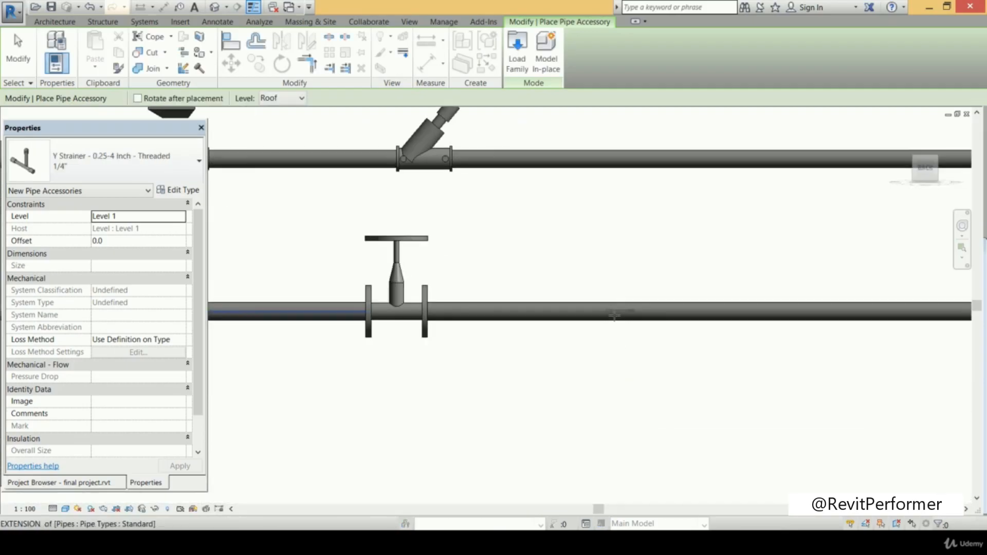
{"action": "scroll", "coordinate": [613, 315], "scroll_direction": "down", "scroll_amount": 2}
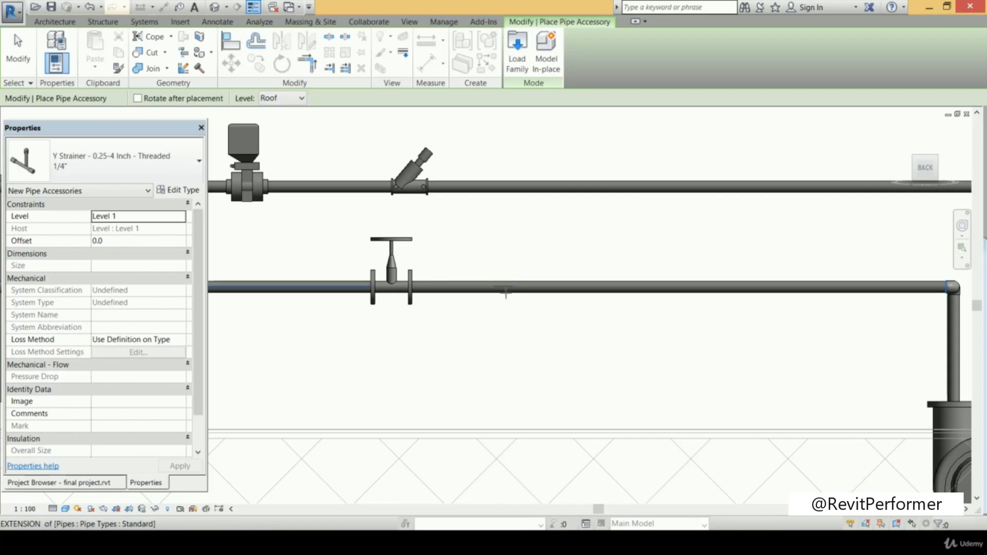
{"action": "left_click", "coordinate": [506, 291]}
{"action": "scroll", "coordinate": [506, 291], "scroll_direction": "up", "scroll_amount": 2}
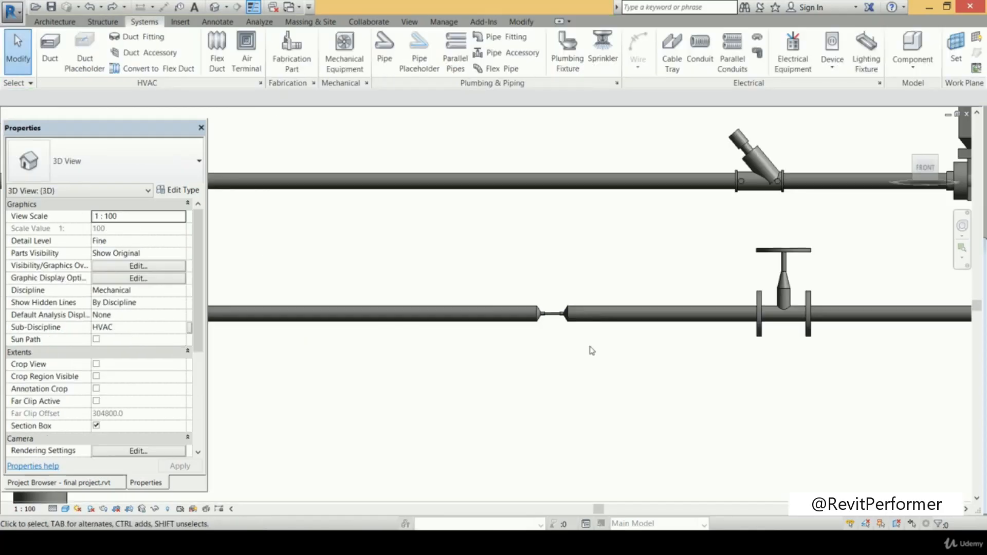
Rotate the Y strainer about the pipe axis so that its angled branch points upward
{"action": "scroll", "coordinate": [555, 308], "scroll_direction": "up", "scroll_amount": 4}
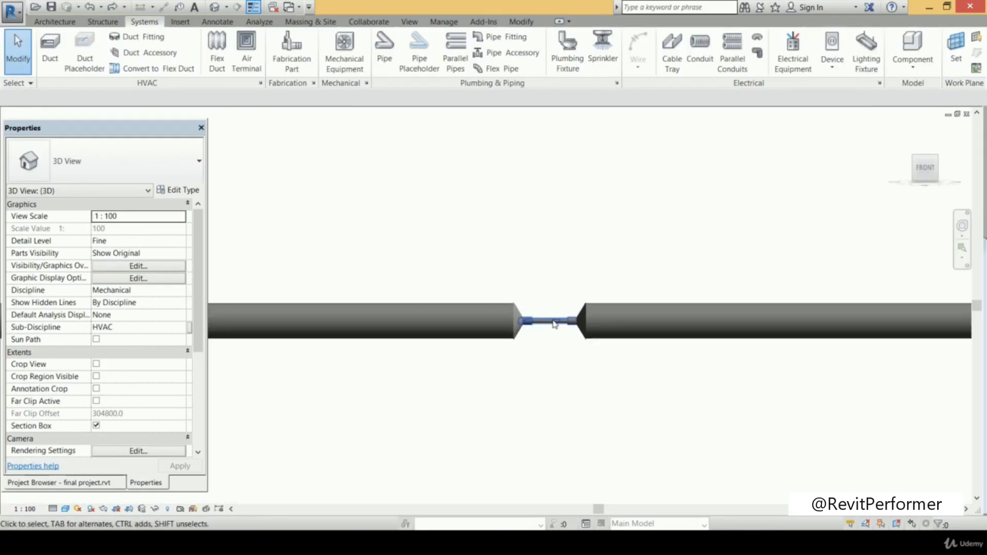
{"action": "left_click", "coordinate": [554, 325]}
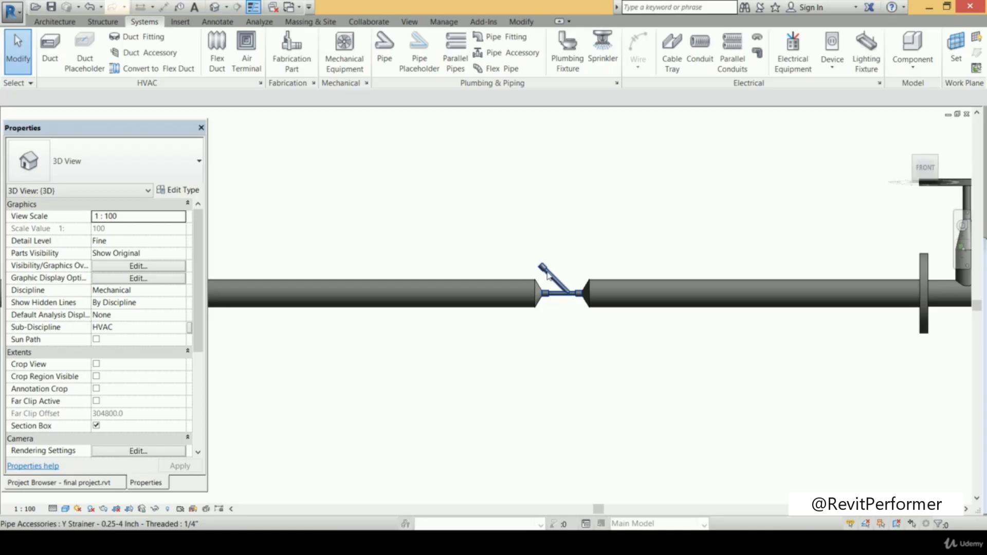
{"action": "scroll", "coordinate": [581, 252], "scroll_direction": "down", "scroll_amount": 4}
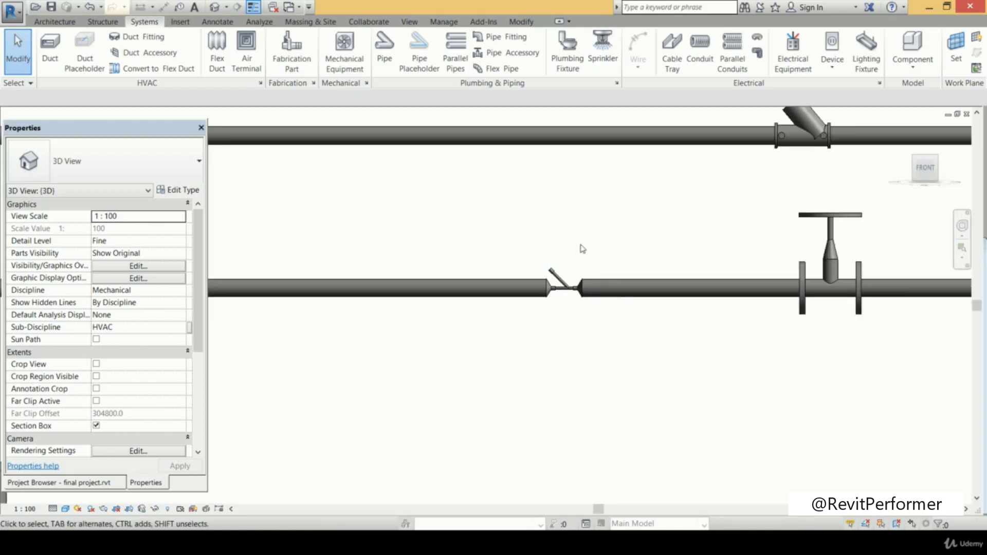
{"action": "middle_click_drag", "start_coordinate": [581, 252], "coordinate": [565, 266]}
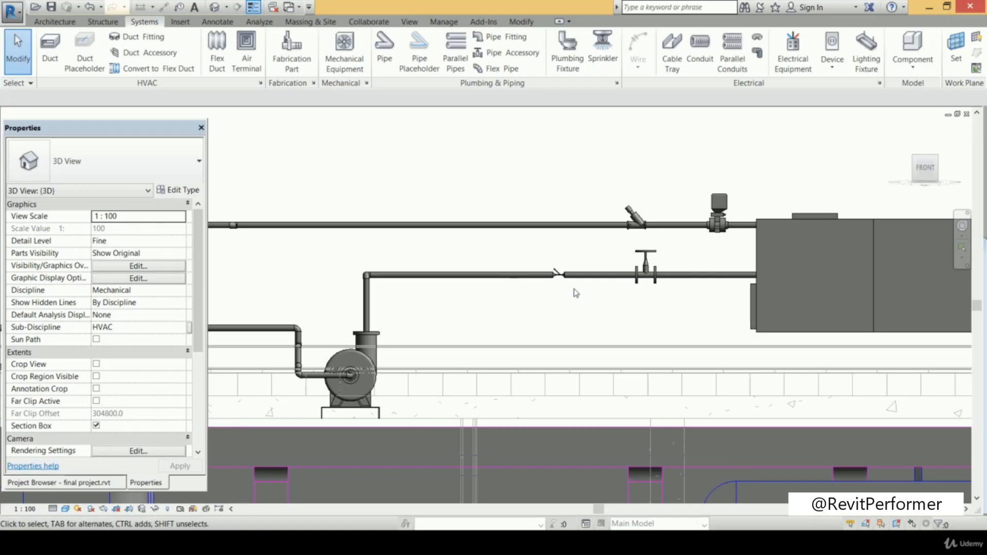
Change the Y strainer's type to 2" to suit the supply pipe
{"action": "scroll", "coordinate": [570, 288], "scroll_direction": "up", "scroll_amount": 5}
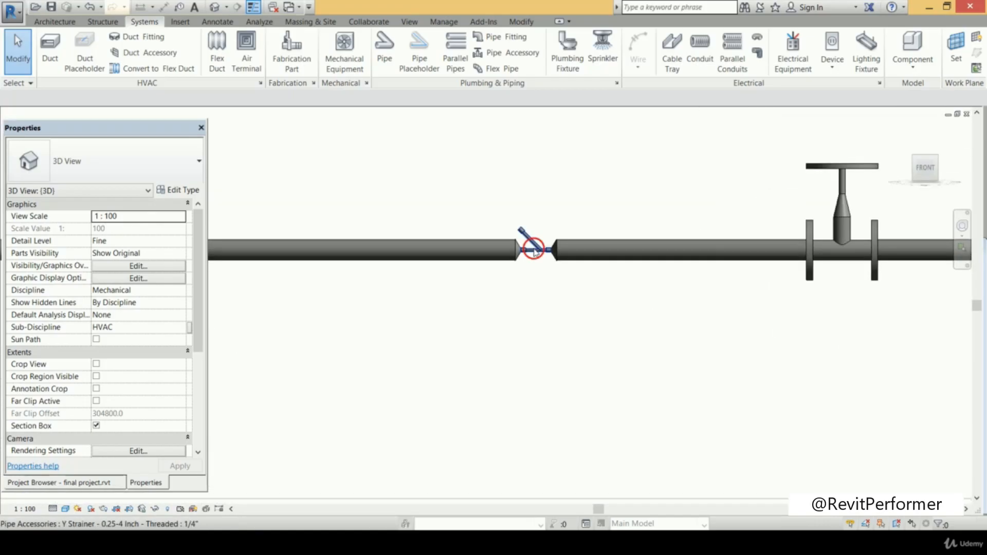
{"action": "left_click", "coordinate": [535, 252]}
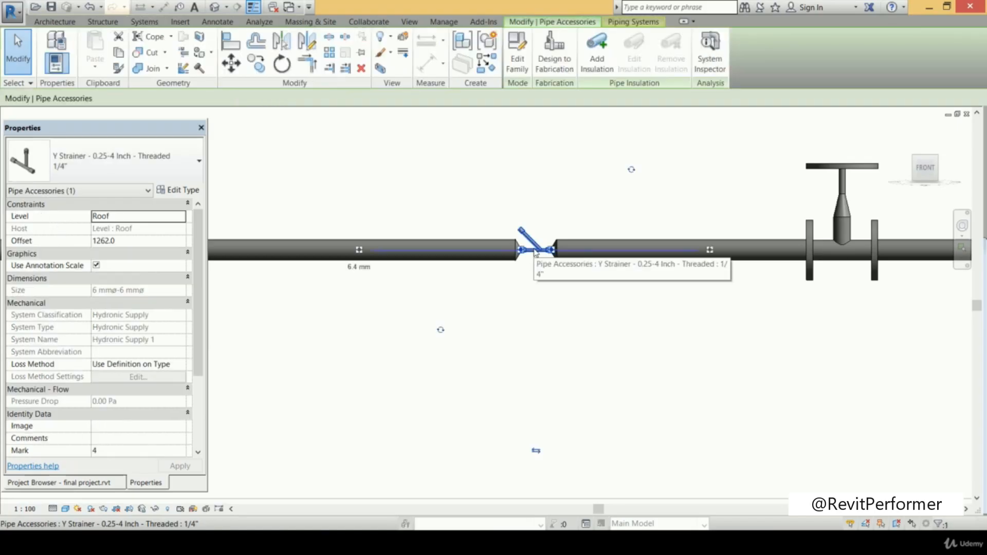
{"action": "left_click", "coordinate": [173, 156]}
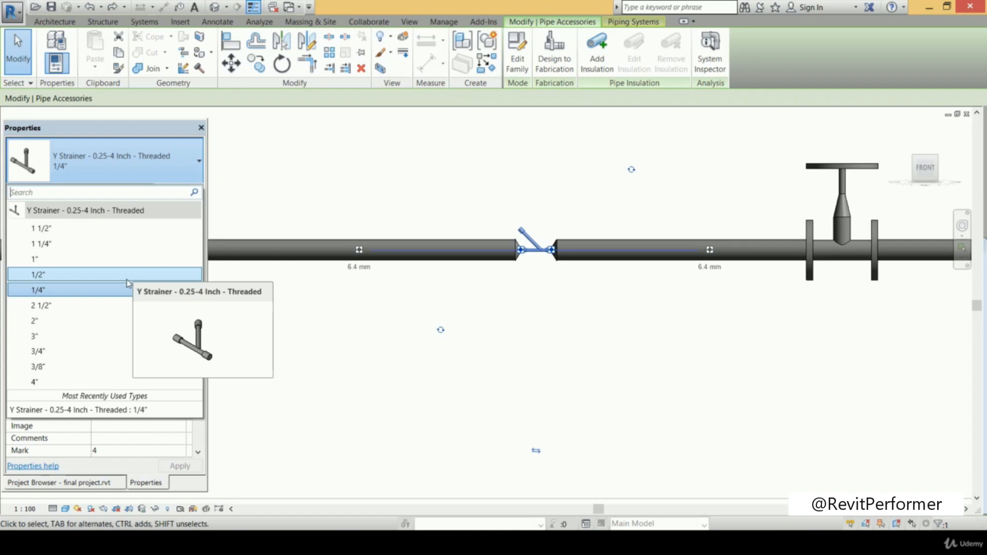
{"action": "left_click", "coordinate": [107, 324]}
{"action": "scroll", "coordinate": [550, 271], "scroll_direction": "down", "scroll_amount": 3}
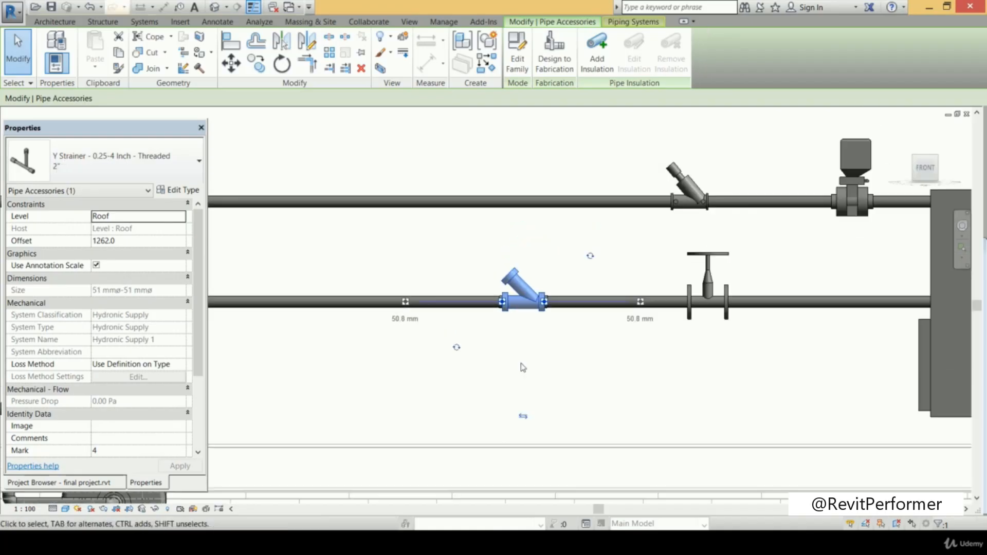
{"action": "left_click", "coordinate": [531, 339]}
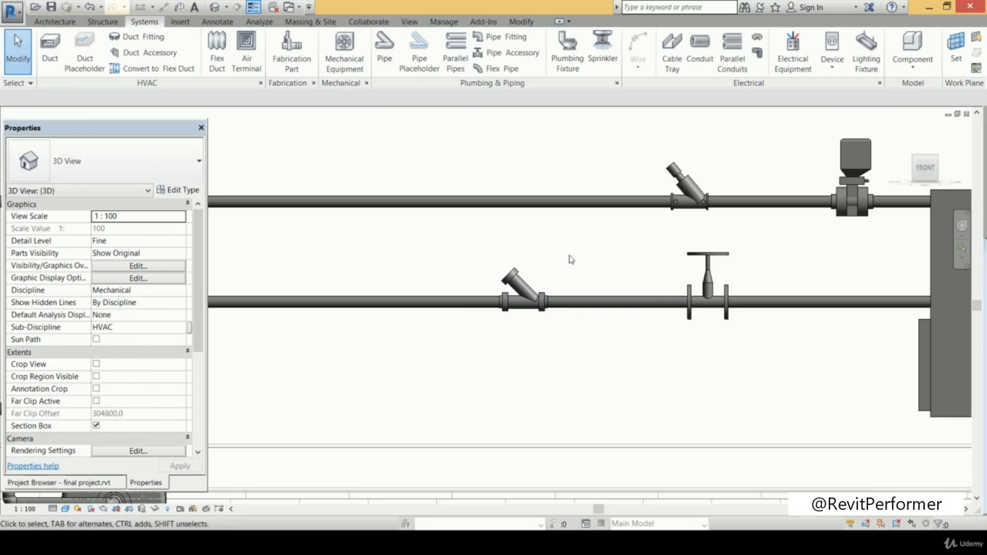
Examine the roof chilled-water loop with its valves, strainer, pump, chiller and AHU from an angled 3D view
{"action": "scroll", "coordinate": [619, 257], "scroll_direction": "down", "scroll_amount": 6}
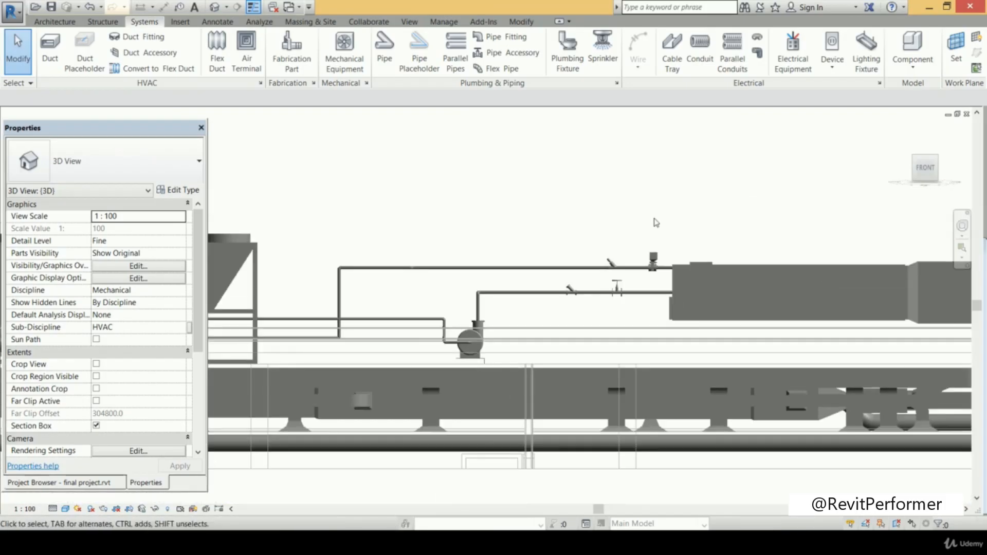
{"action": "left_click_drag", "start_coordinate": [926, 173], "coordinate": [896, 210]}
{"action": "middle_click_drag", "start_coordinate": [638, 337], "coordinate": [766, 221]}
{"action": "middle_click_drag", "start_coordinate": [687, 273], "coordinate": [818, 240]}
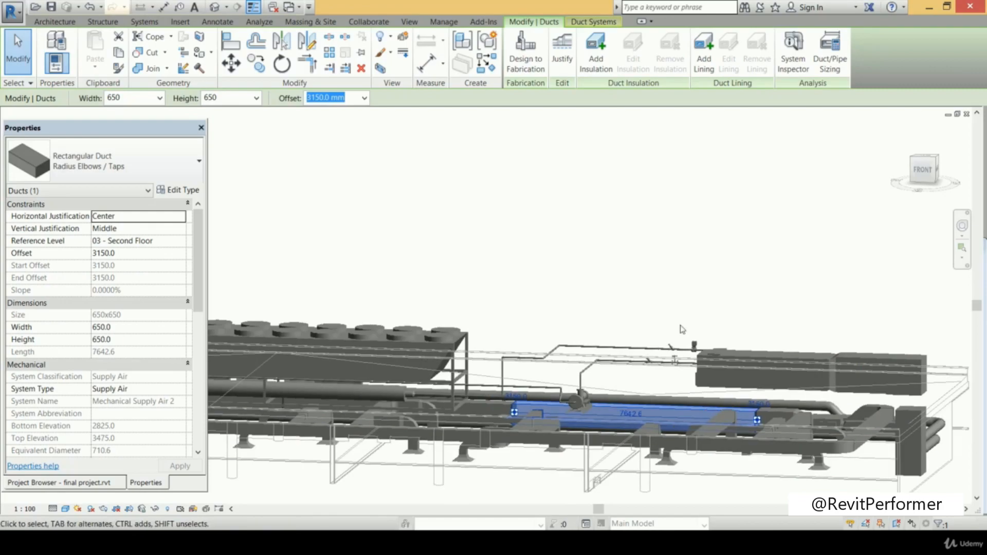
{"action": "scroll", "coordinate": [677, 324], "scroll_direction": "down", "scroll_amount": 2}
{"action": "middle_click_drag", "start_coordinate": [678, 332], "coordinate": [681, 319]}
{"action": "scroll", "coordinate": [663, 316], "scroll_direction": "up", "scroll_amount": 1}
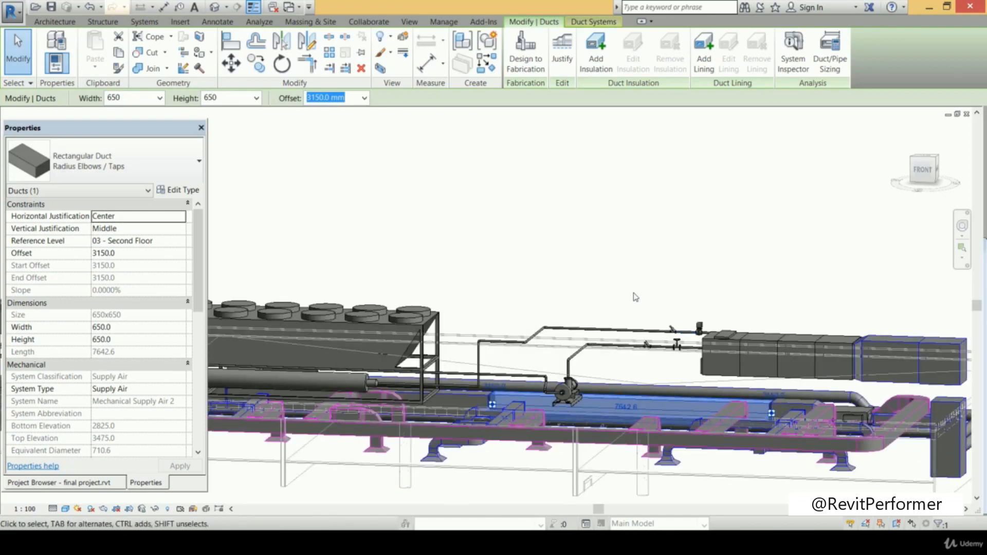
{"action": "middle_click_drag", "start_coordinate": [649, 307], "coordinate": [677, 310]}
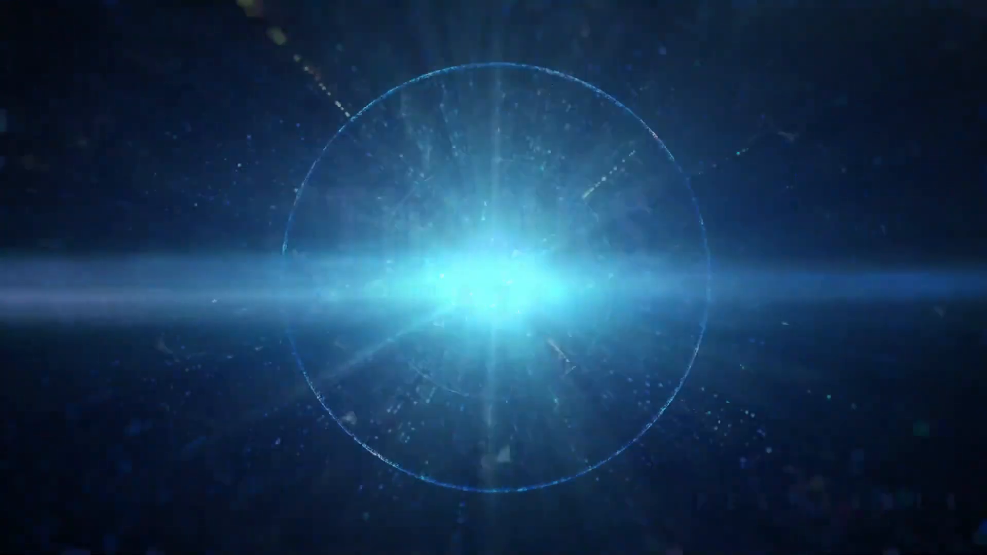